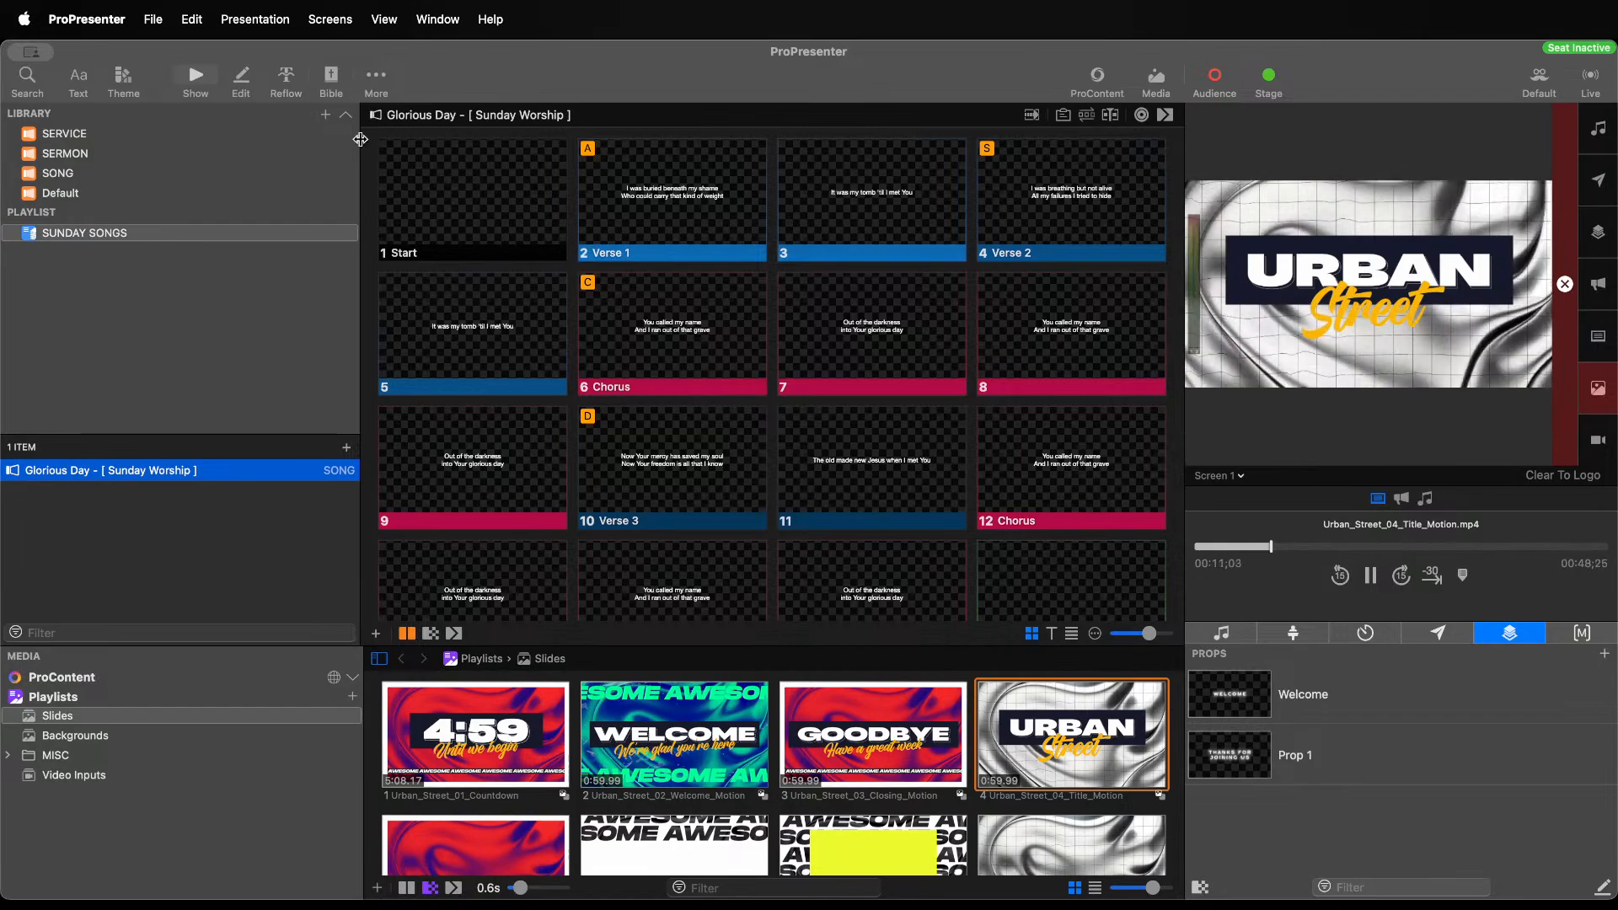
In the Reflow editor, break slide 5's lyric onto a second line before "'til I met You" and return to the Show view
click(285, 82)
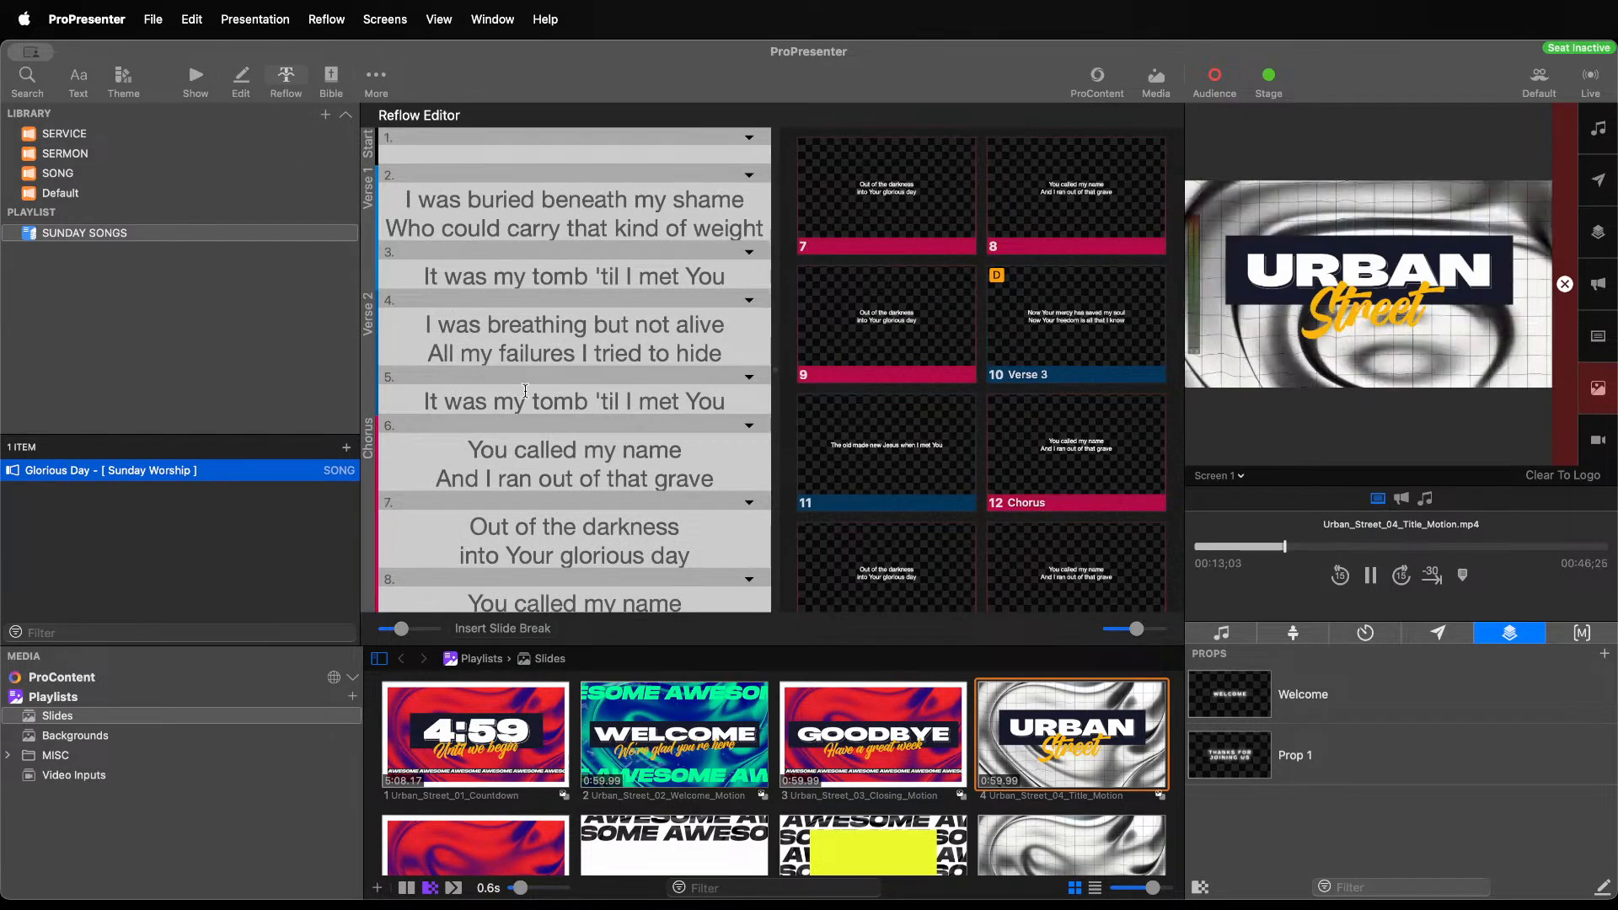
click(596, 399)
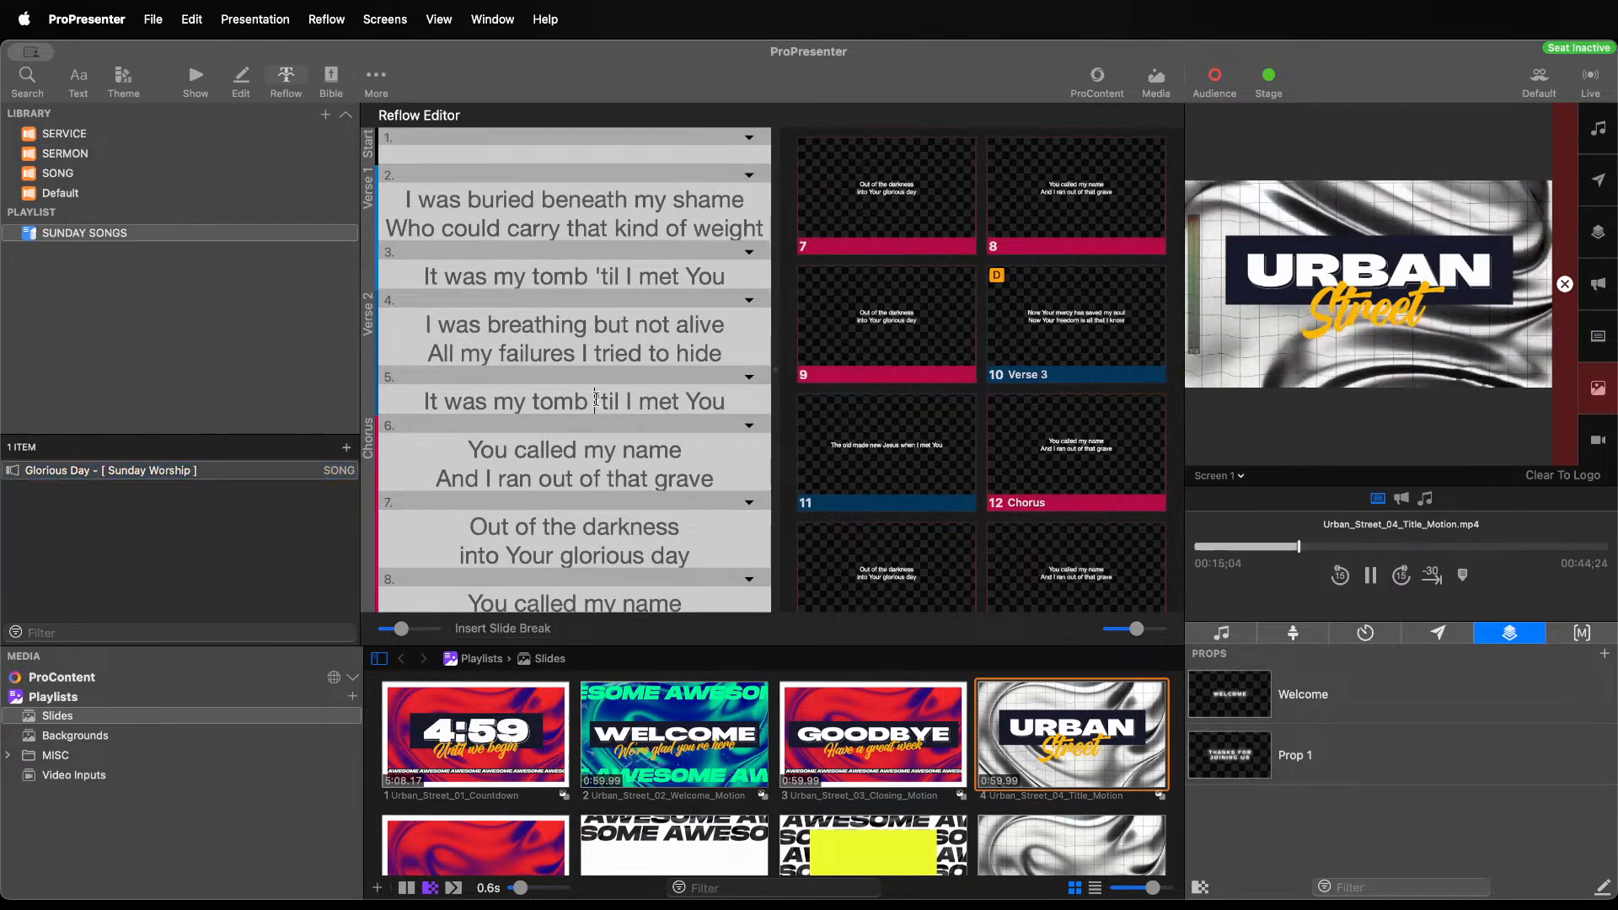
key(BackSpace)
key(Return)
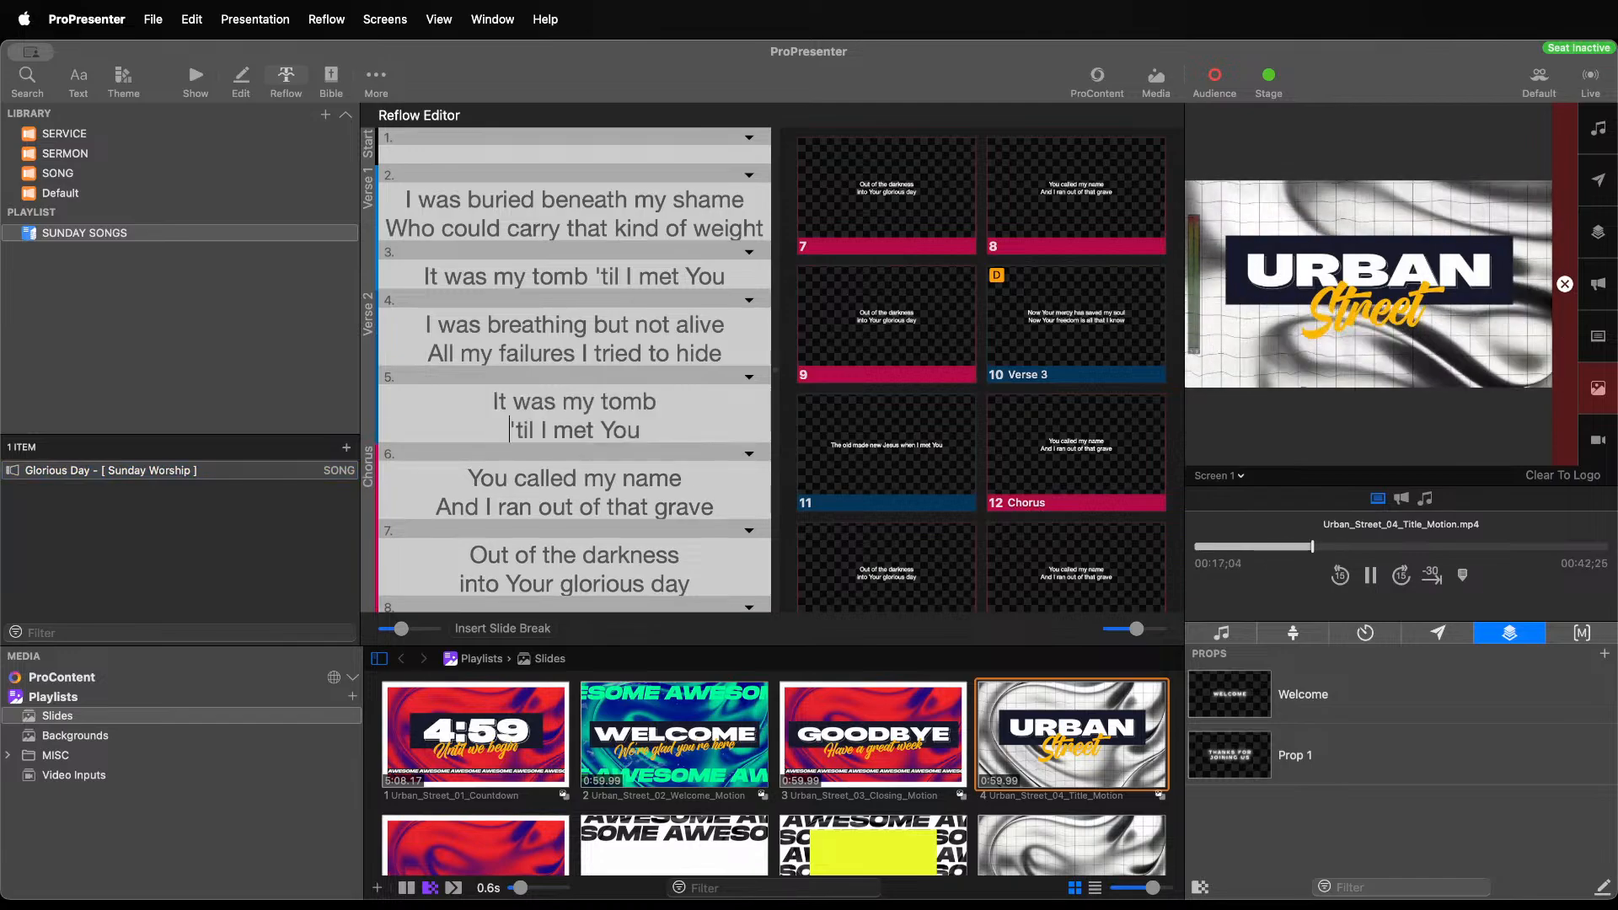
click(194, 85)
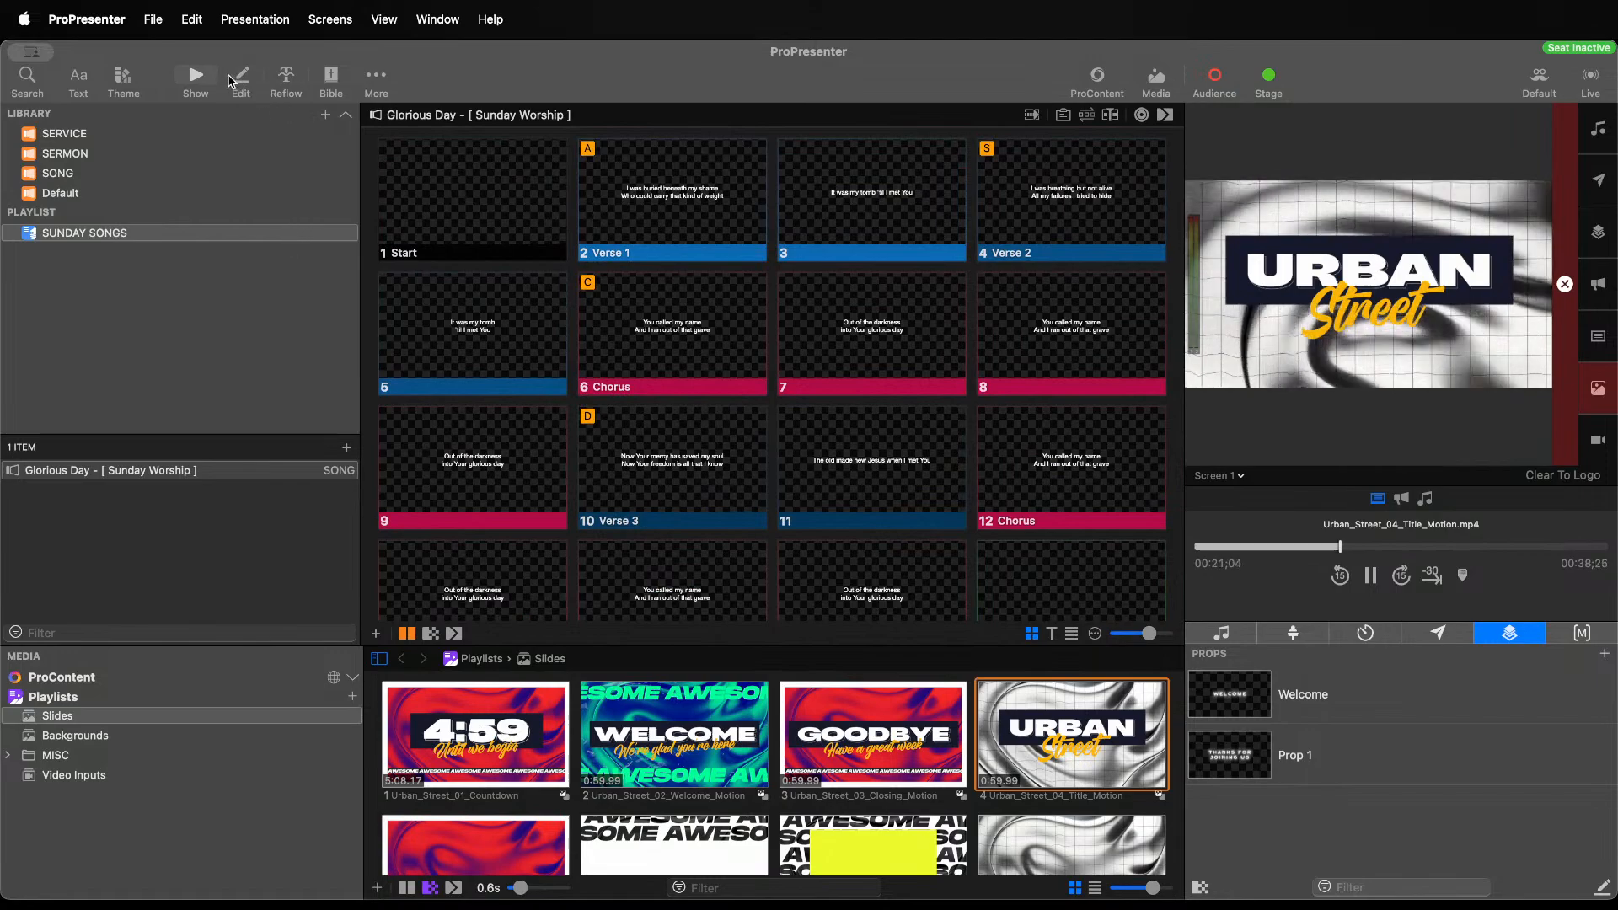
click(285, 80)
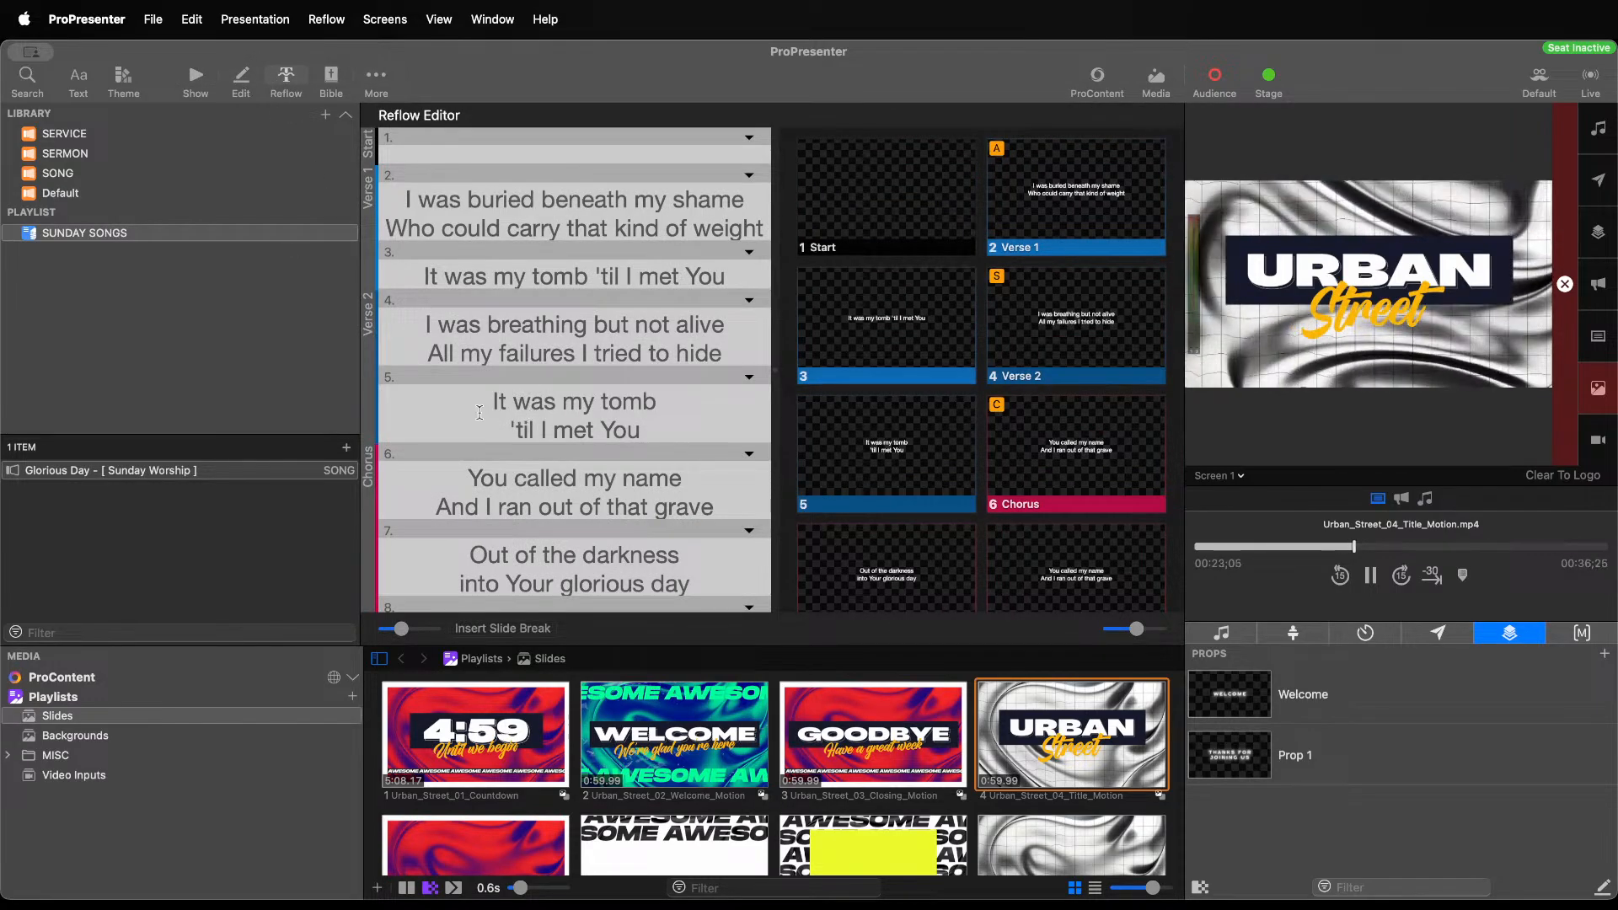
click(195, 84)
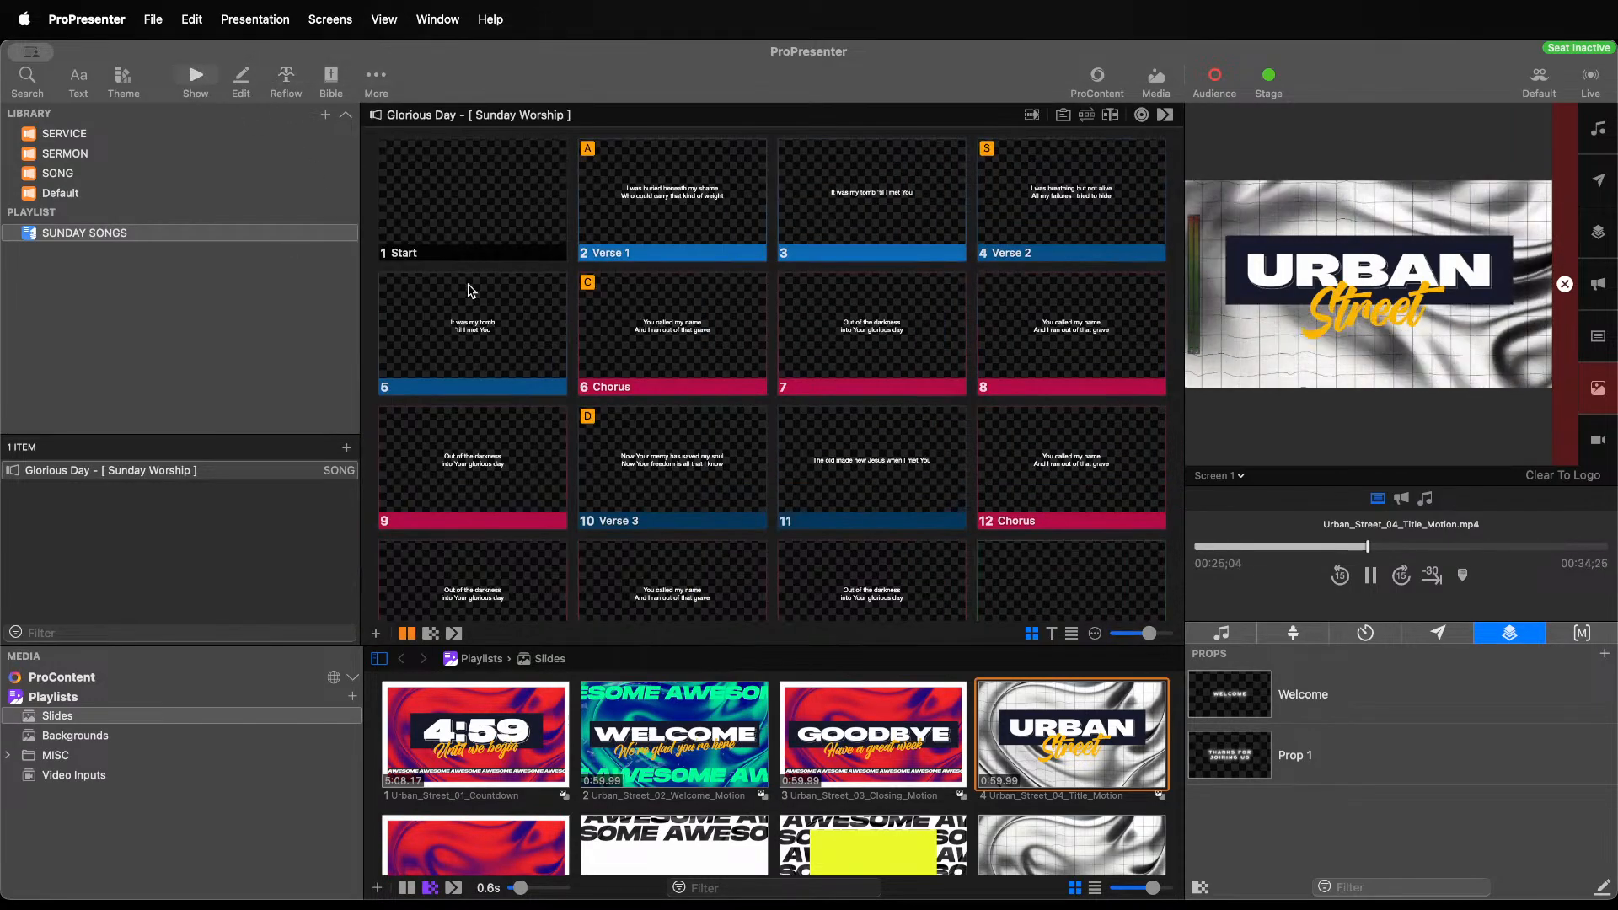
Send the blank Start slide to the output and replay the Urban_Street_04_Title_Motion video over it
click(428, 221)
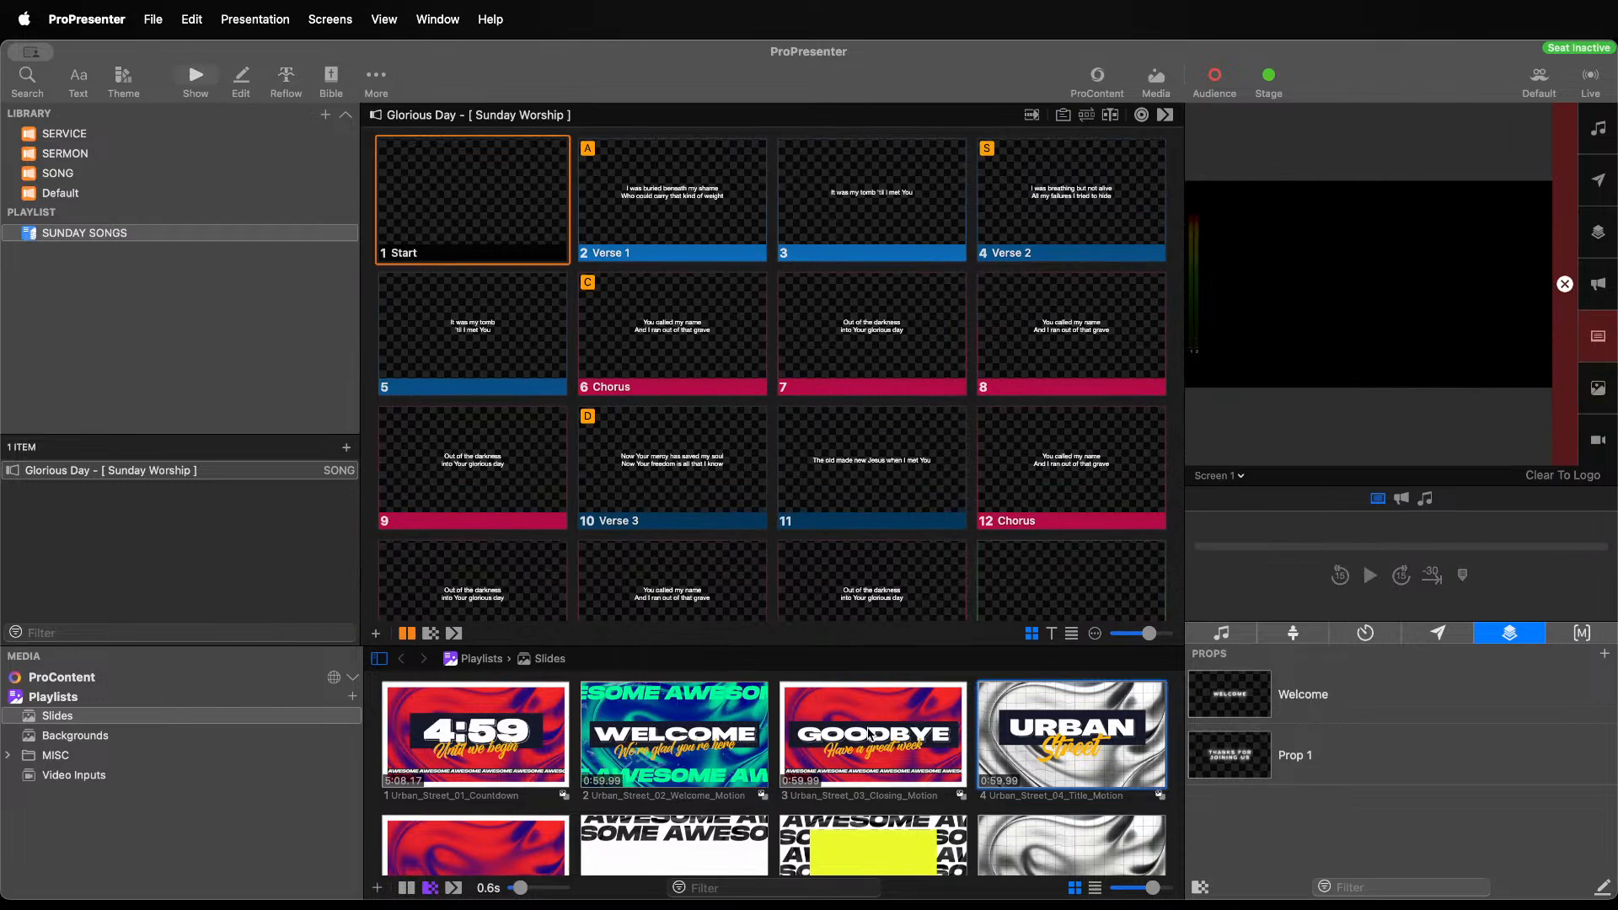
click(999, 724)
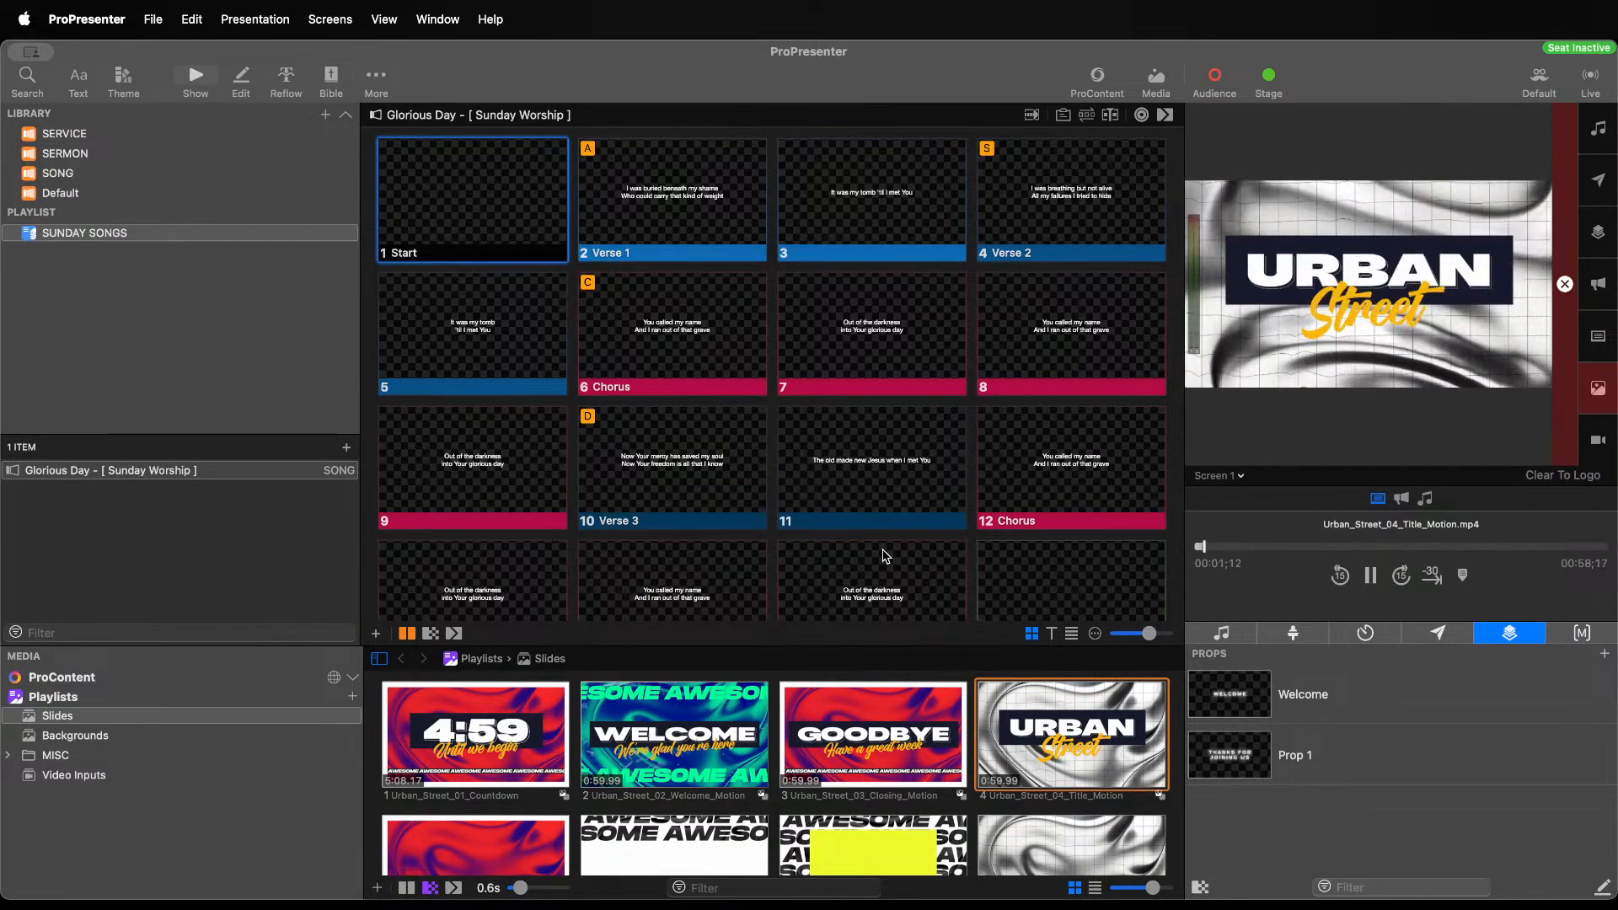
Open the SONG library and select "Glorious Day - [ Sunday Worship ]" there instead of in the SUNDAY SONGS playlist
click(174, 473)
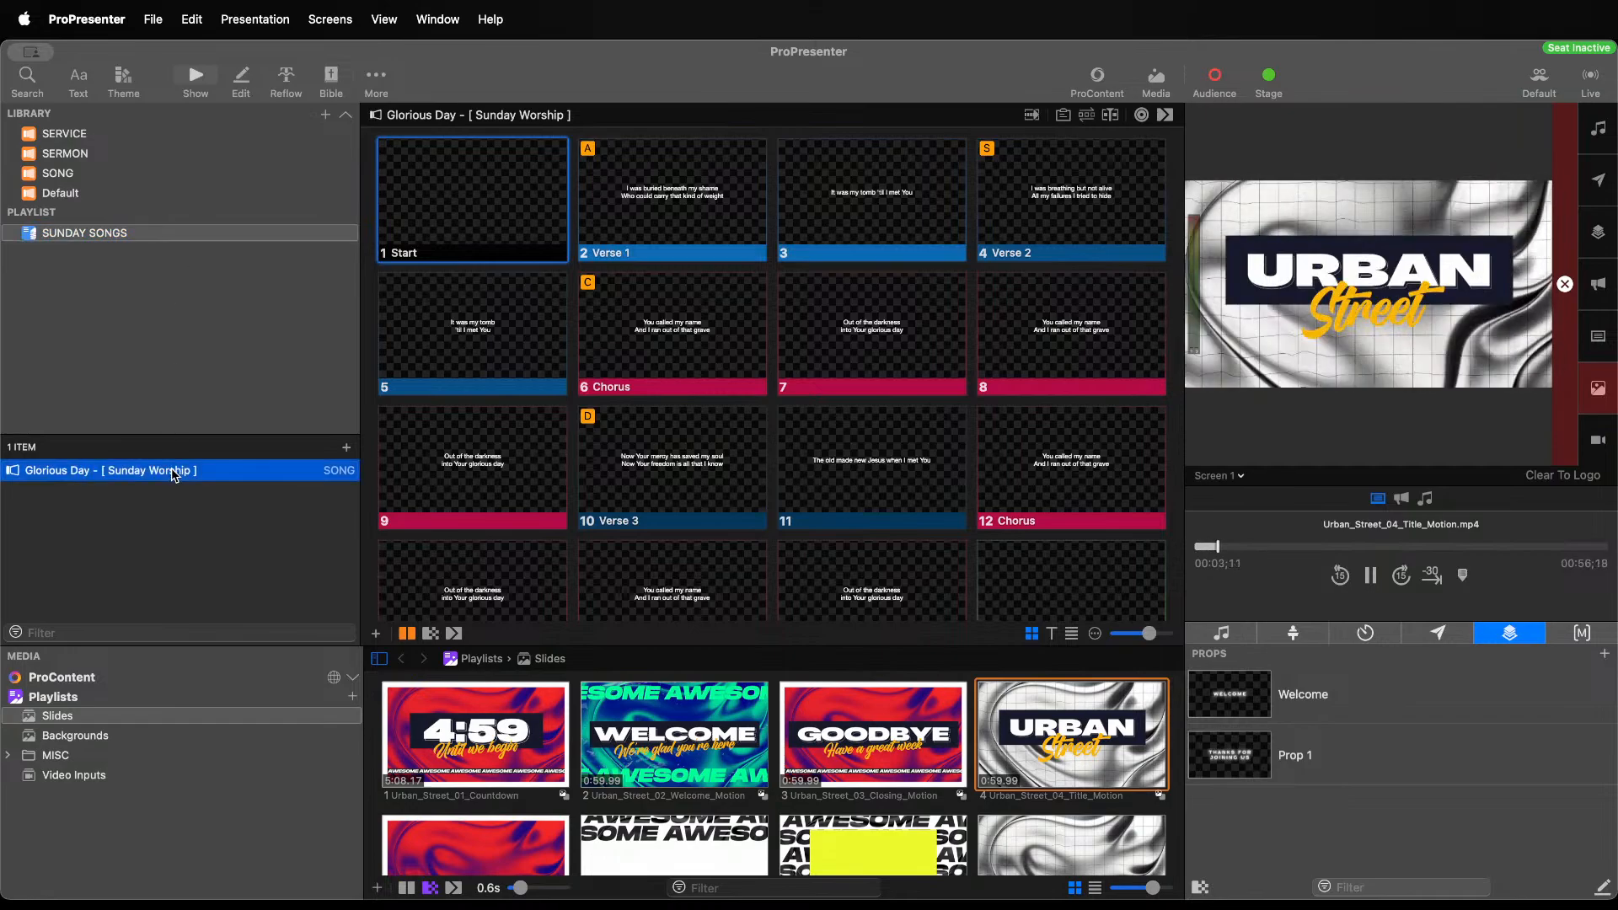
click(164, 235)
click(102, 178)
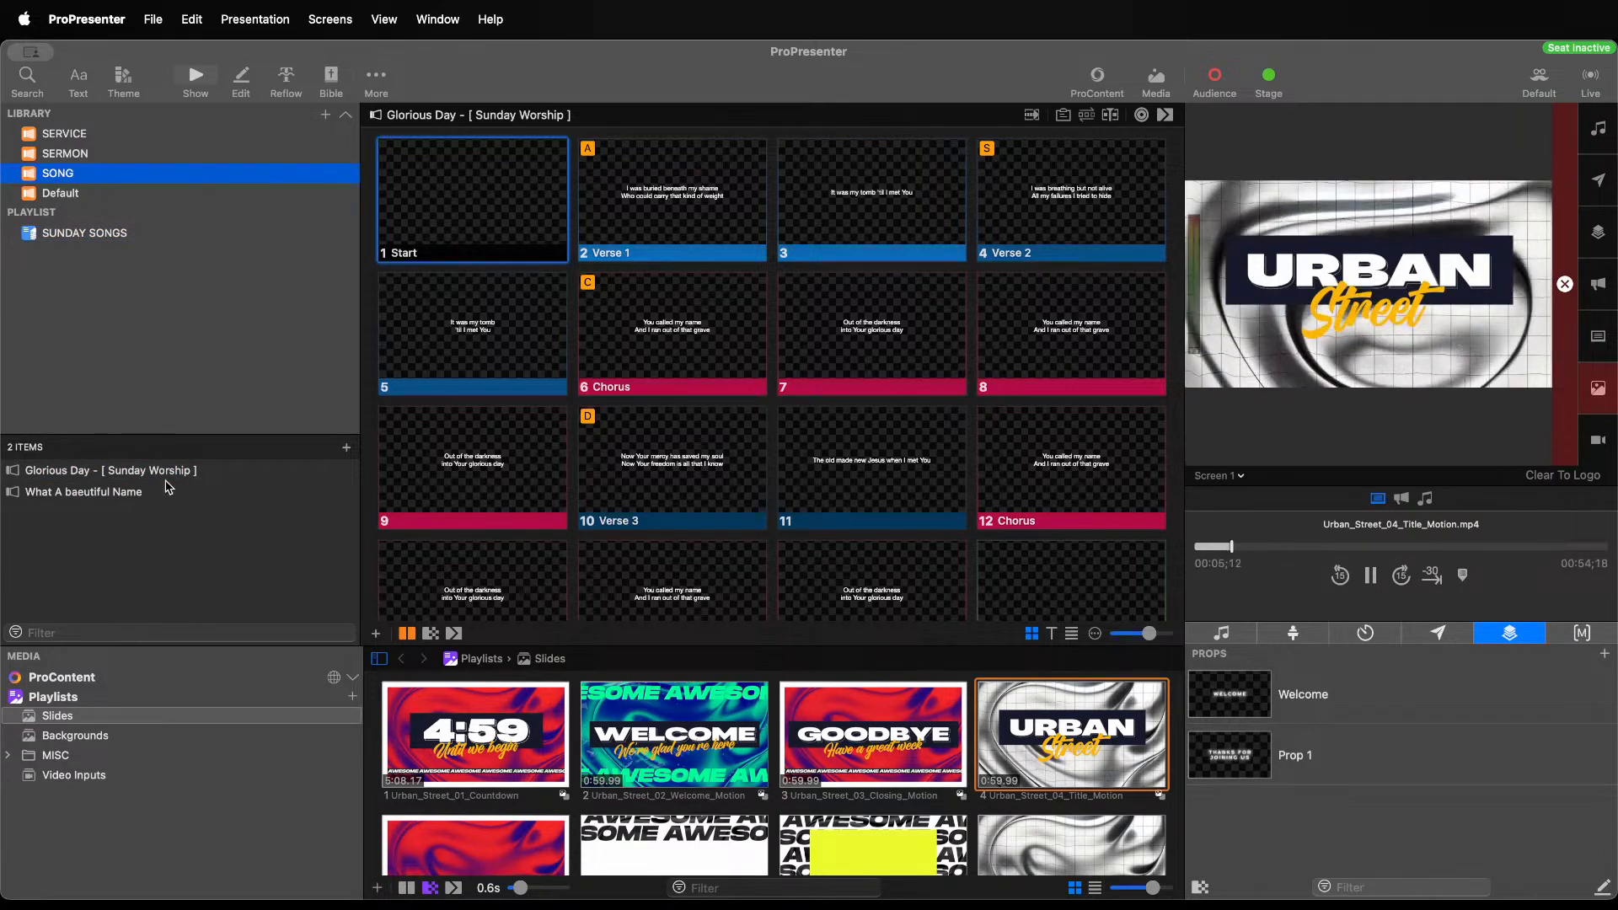
click(165, 500)
click(146, 473)
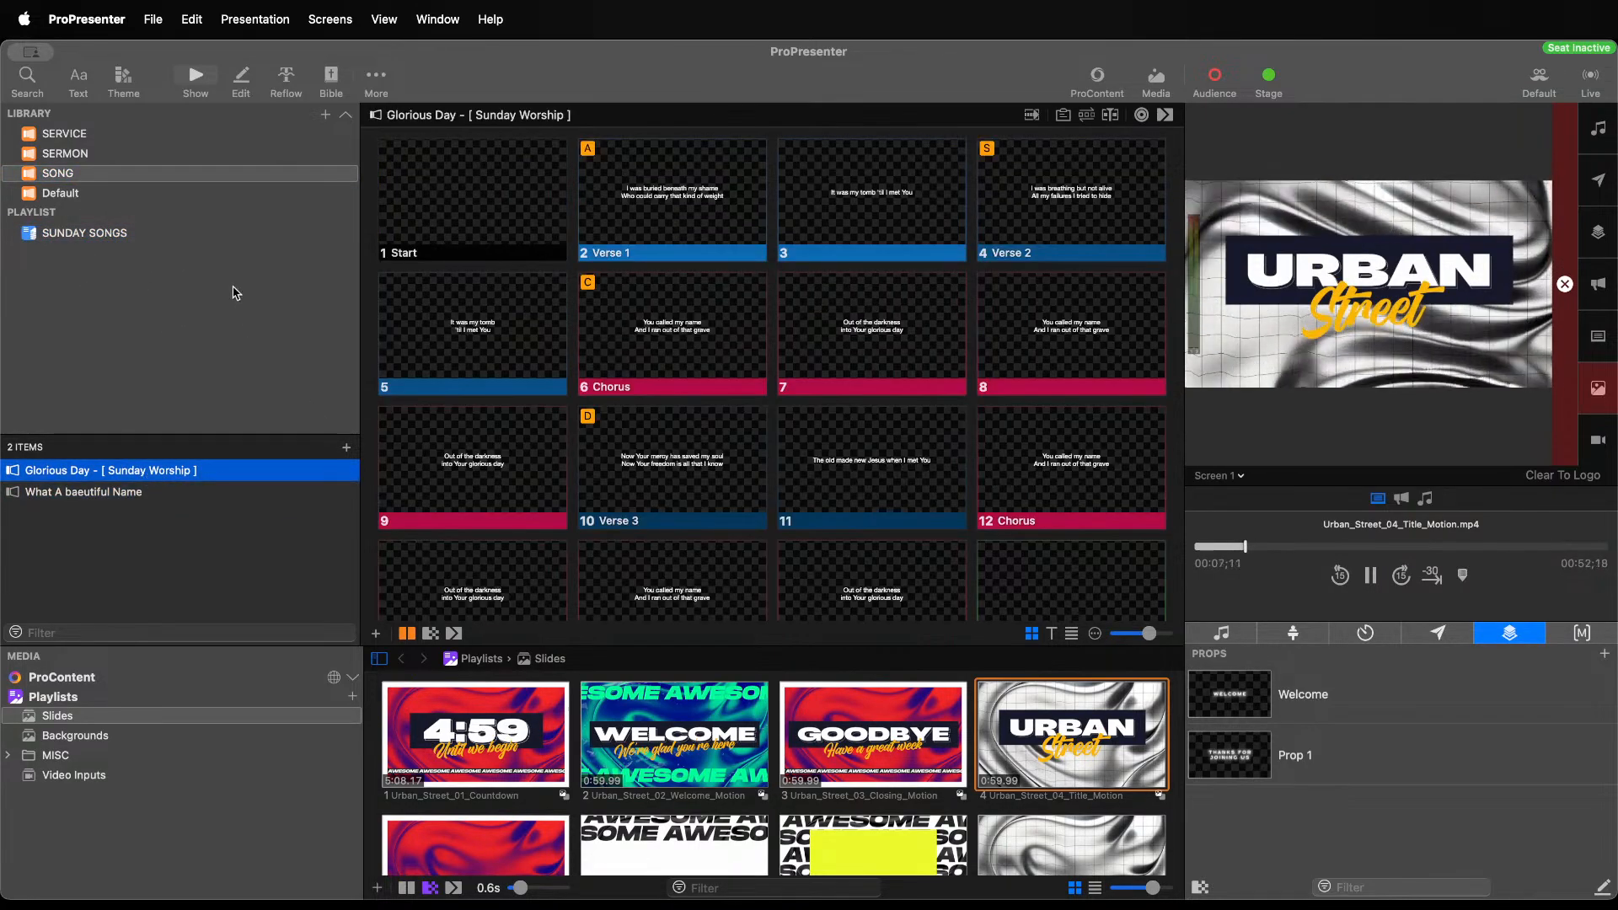
Break slide 3's lyric before "'til I met You" in the Reflow editor and go back to the Show view
click(285, 82)
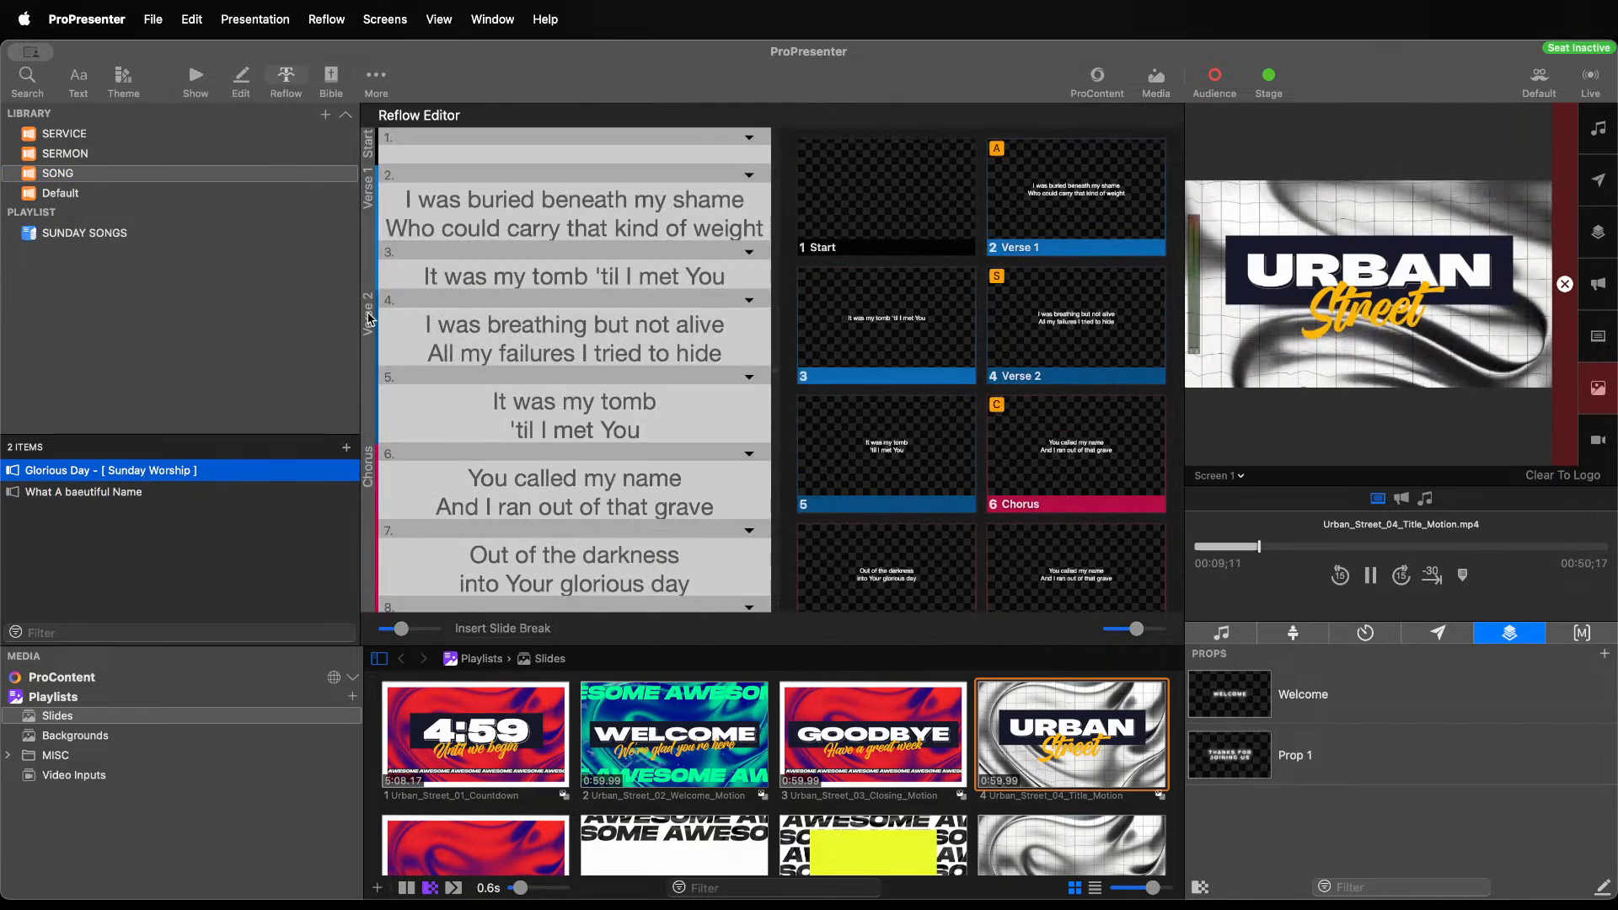
click(591, 273)
key(Return)
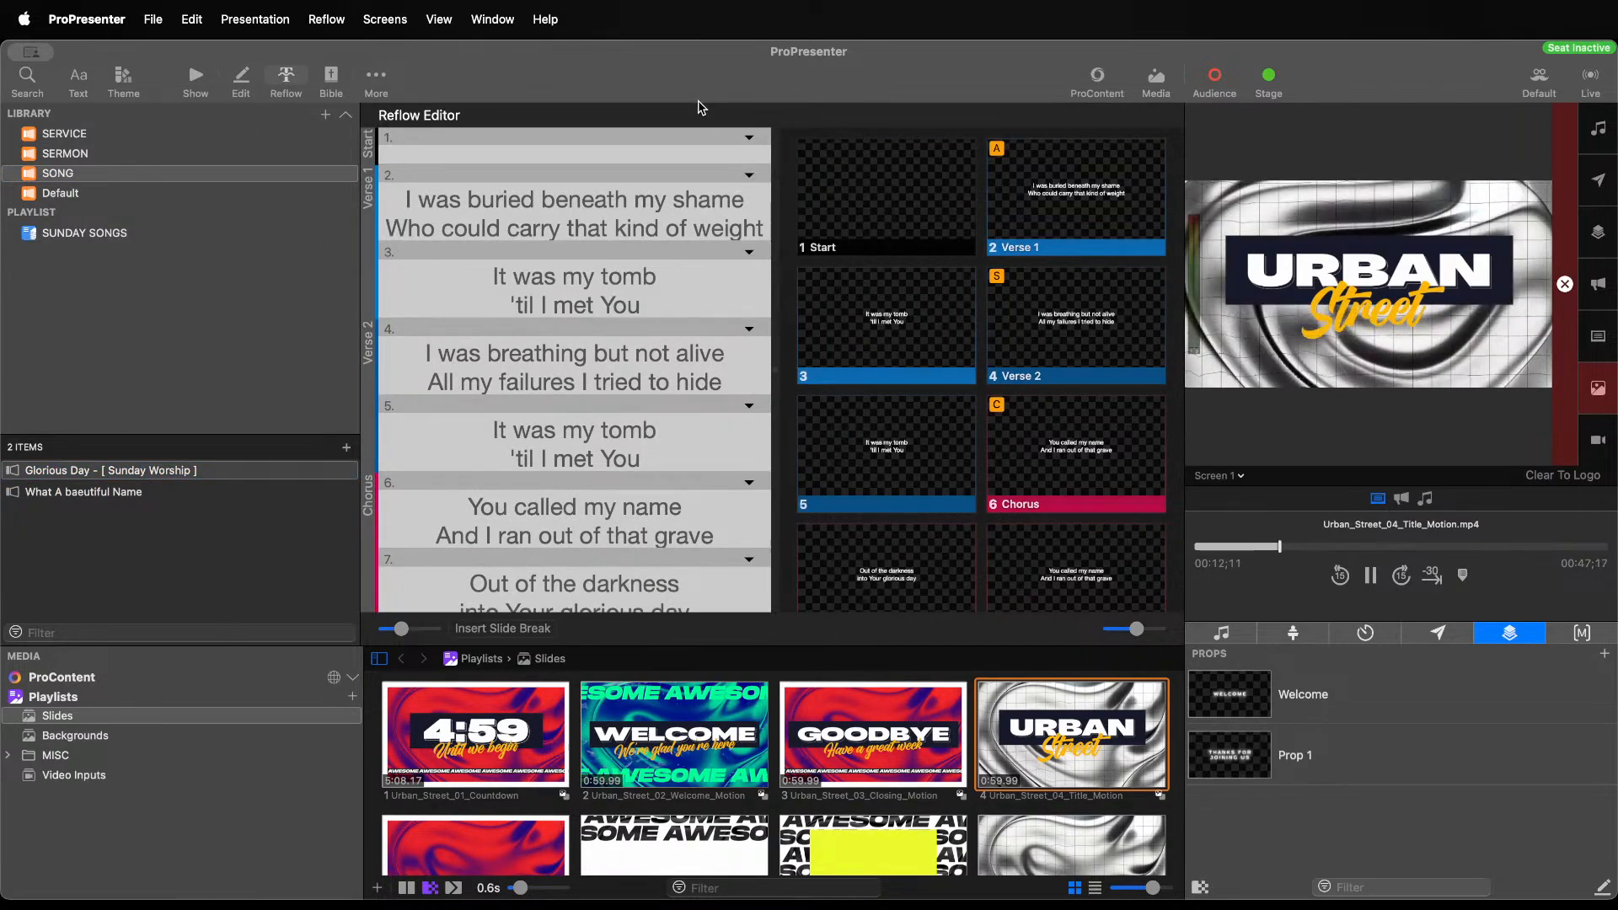
click(197, 77)
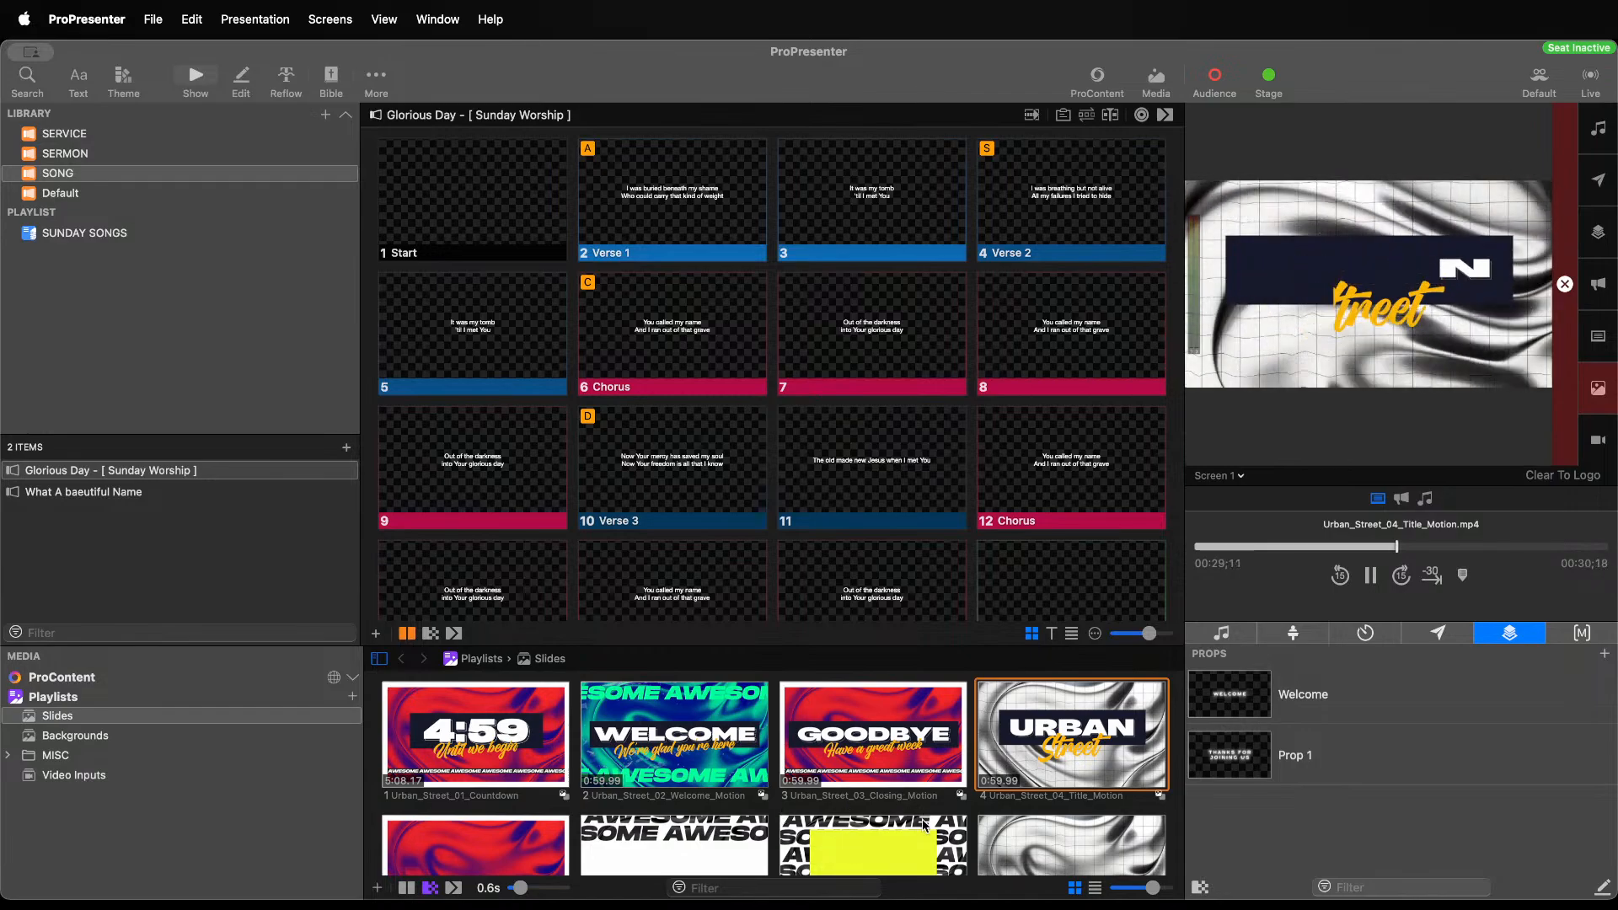
Make the blank Start slide live to clear the title motion from the output
scroll(995, 796, down, 2)
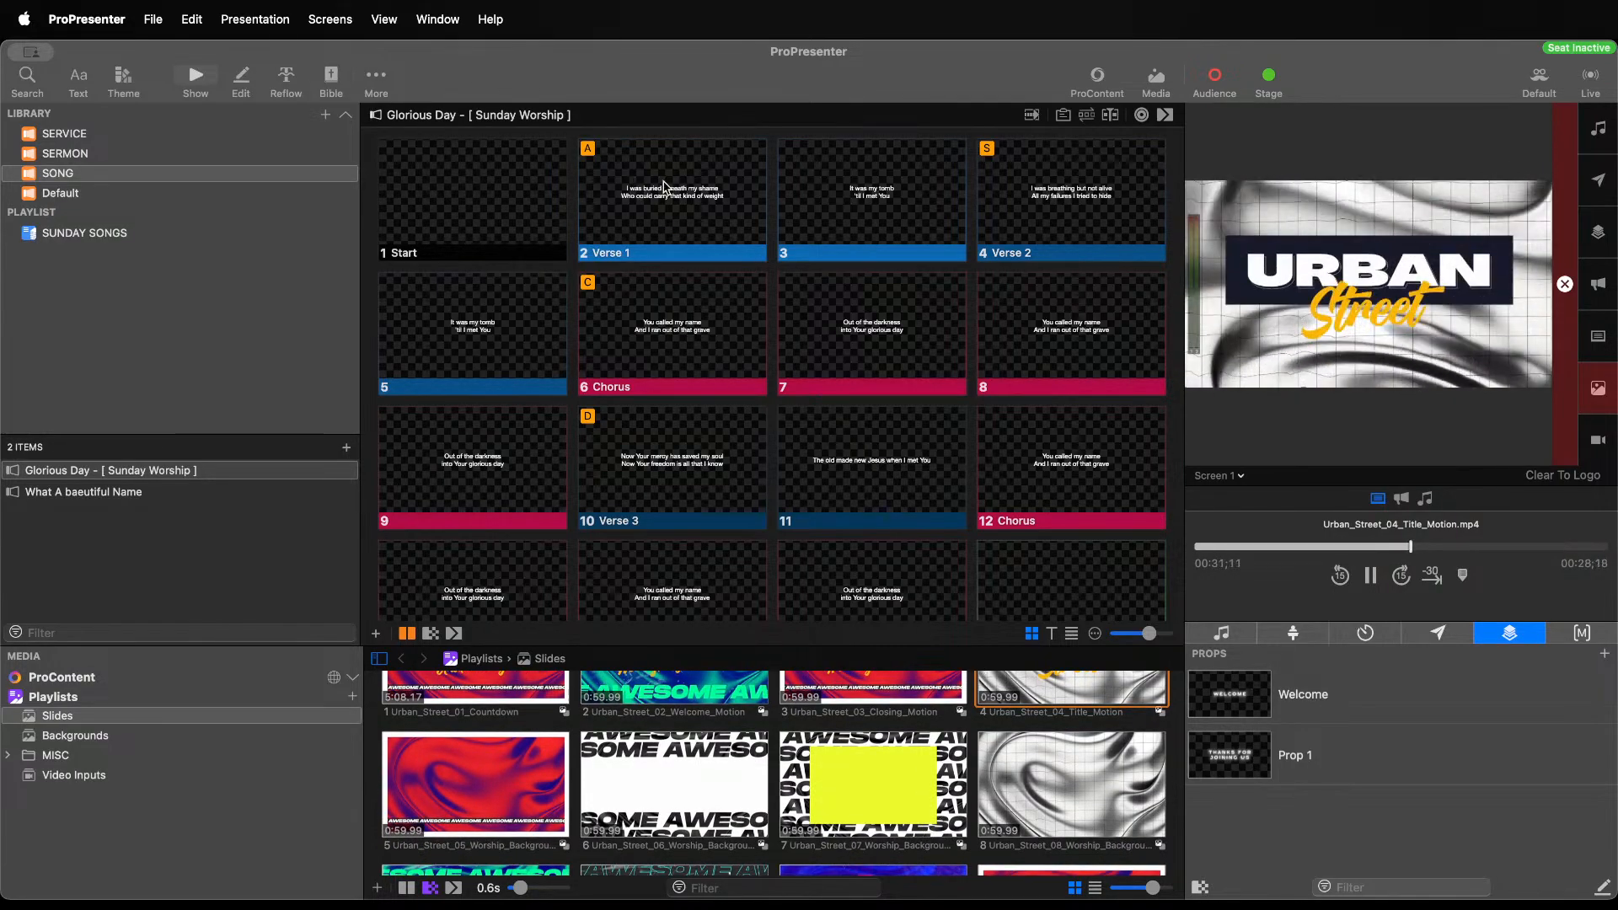
click(666, 189)
click(527, 214)
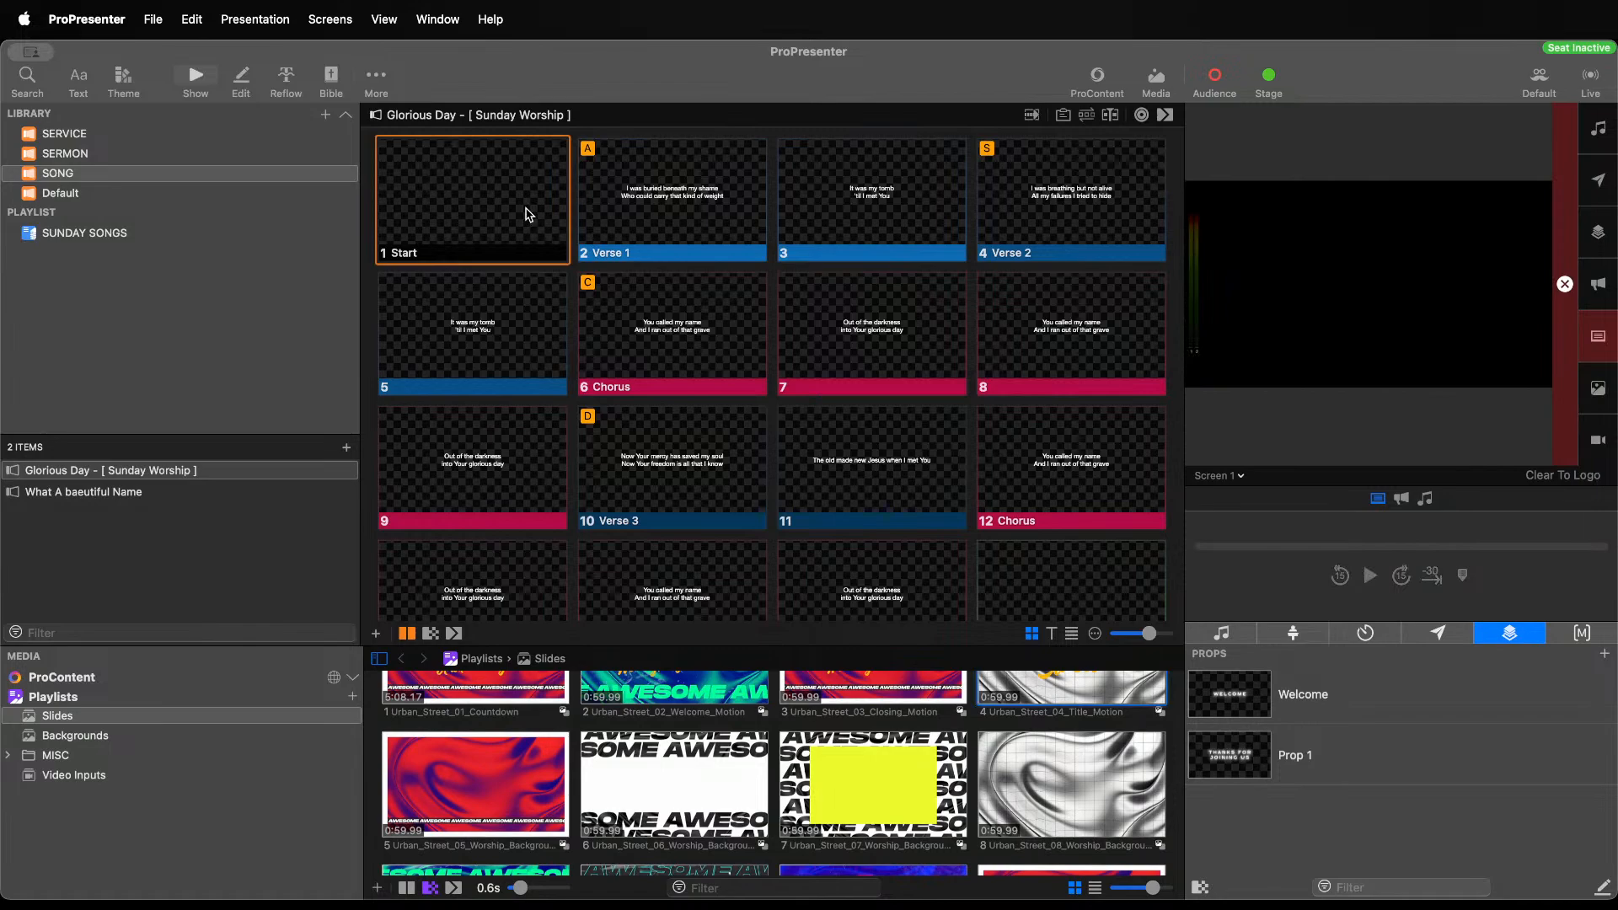
Look through the song's slides and the Slides media playlist for a suitable worship background
scroll(615, 244, down, 2)
scroll(666, 191, up, 2)
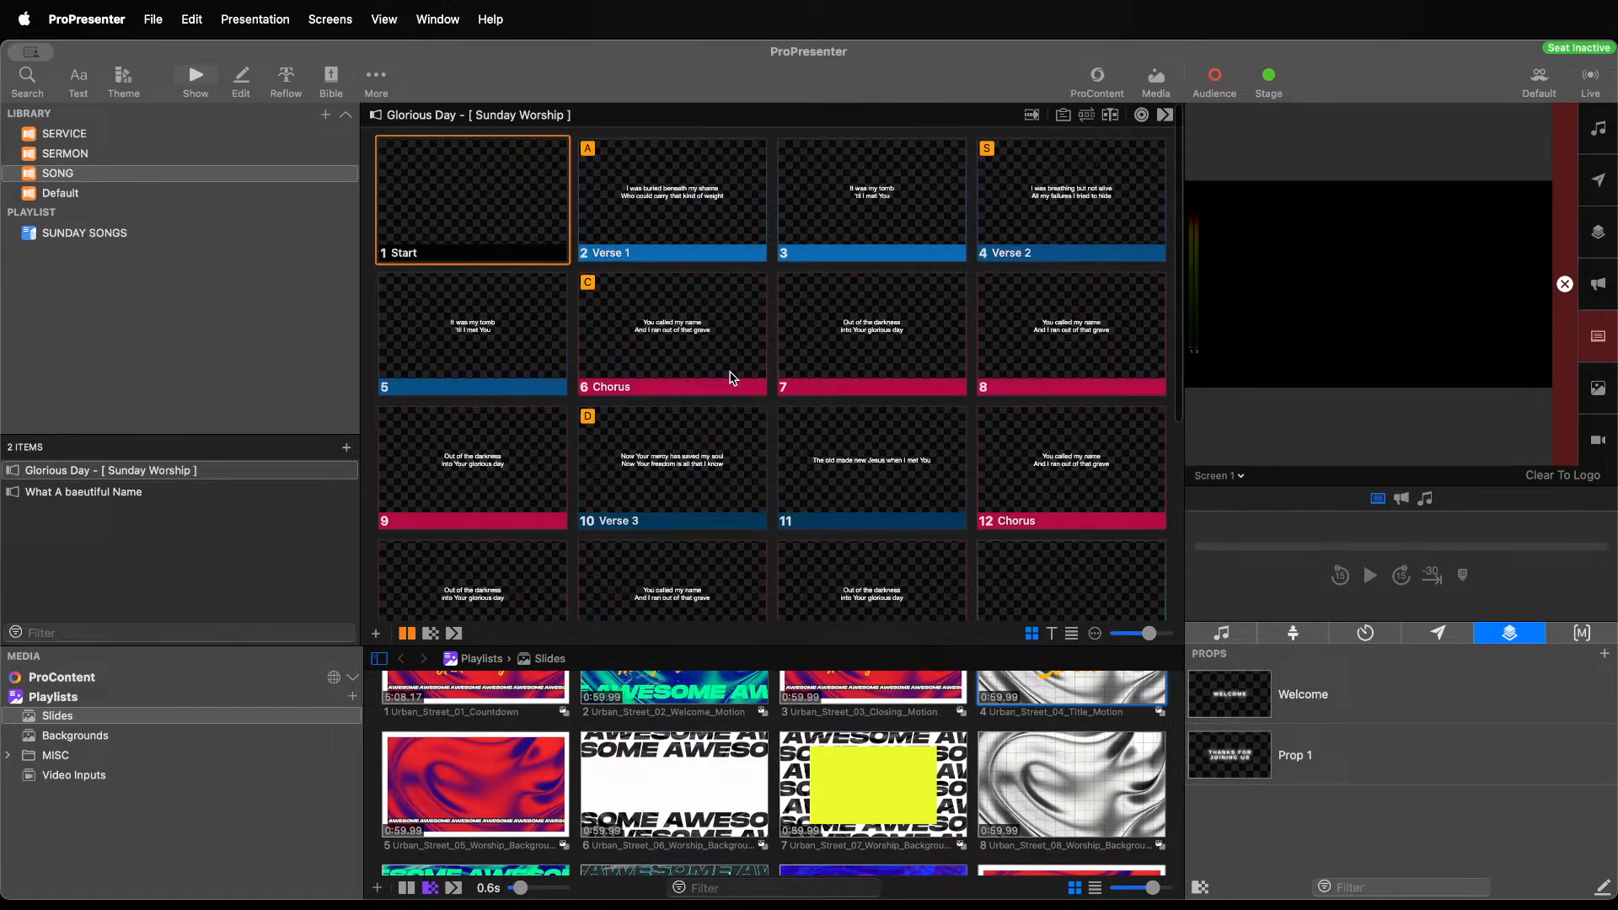
scroll(712, 352, down, 5)
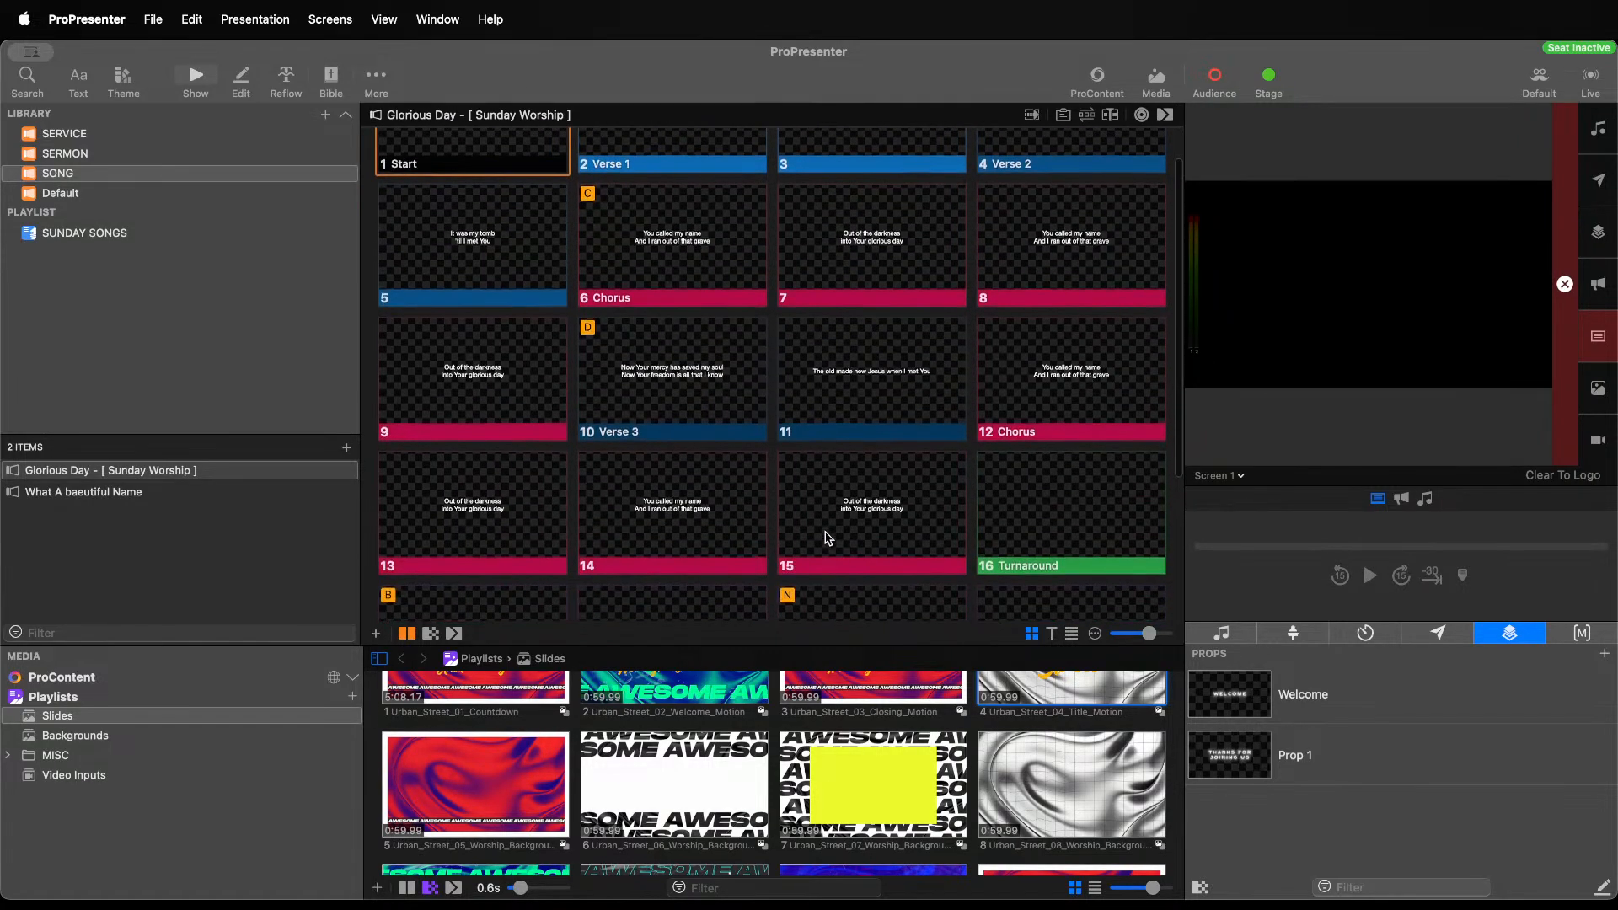
scroll(877, 401, up, 5)
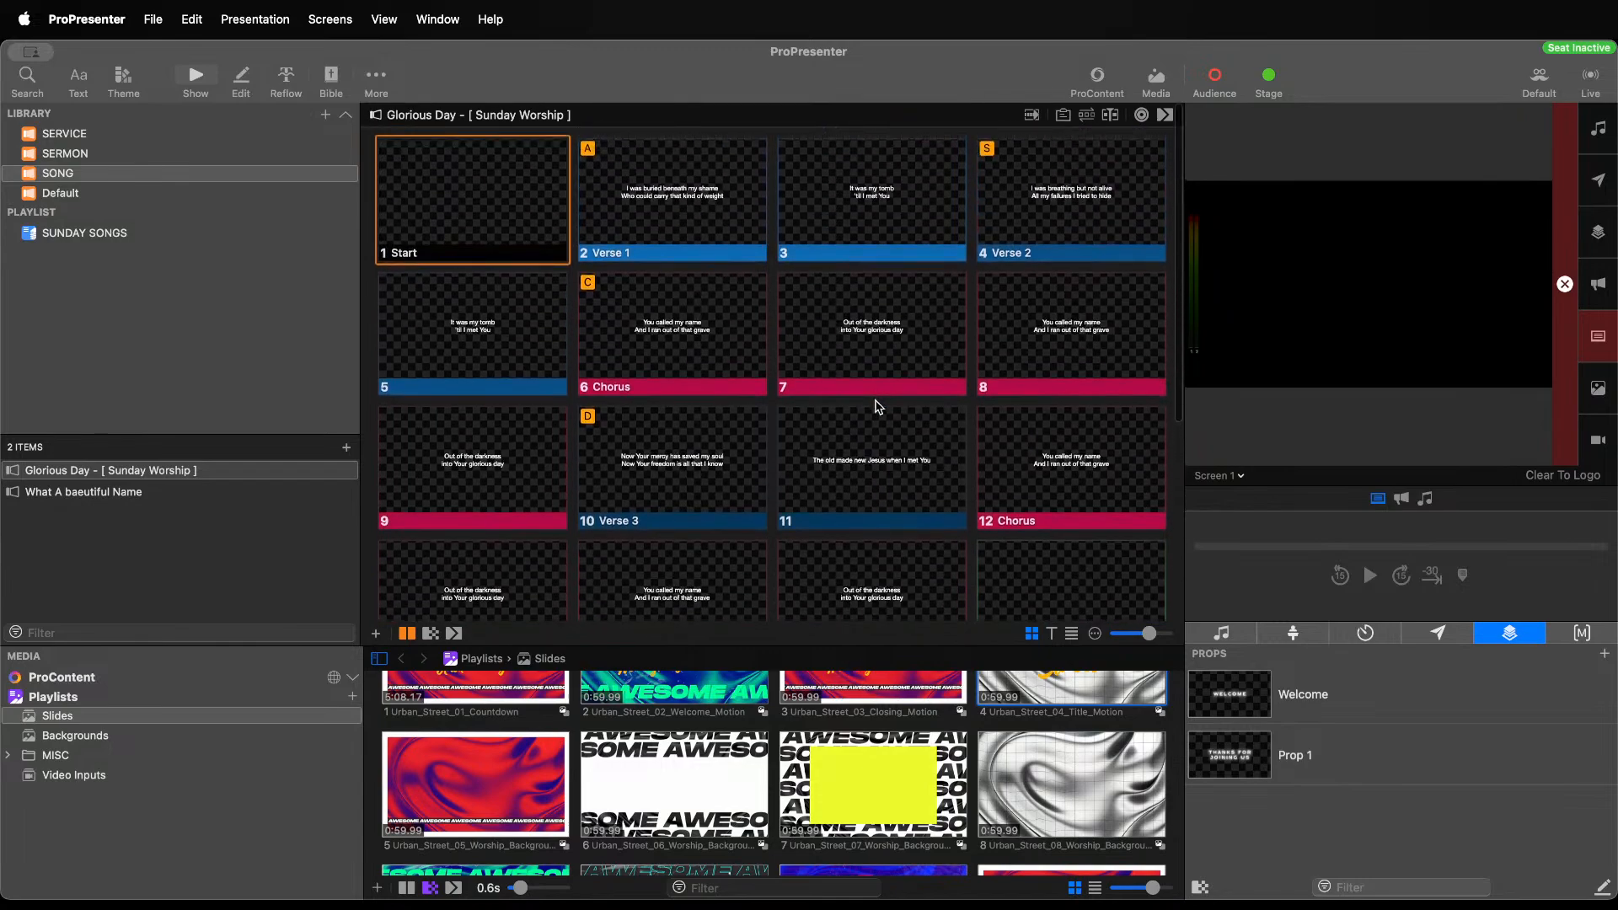
scroll(958, 792, down, 6)
scroll(959, 792, down, 2)
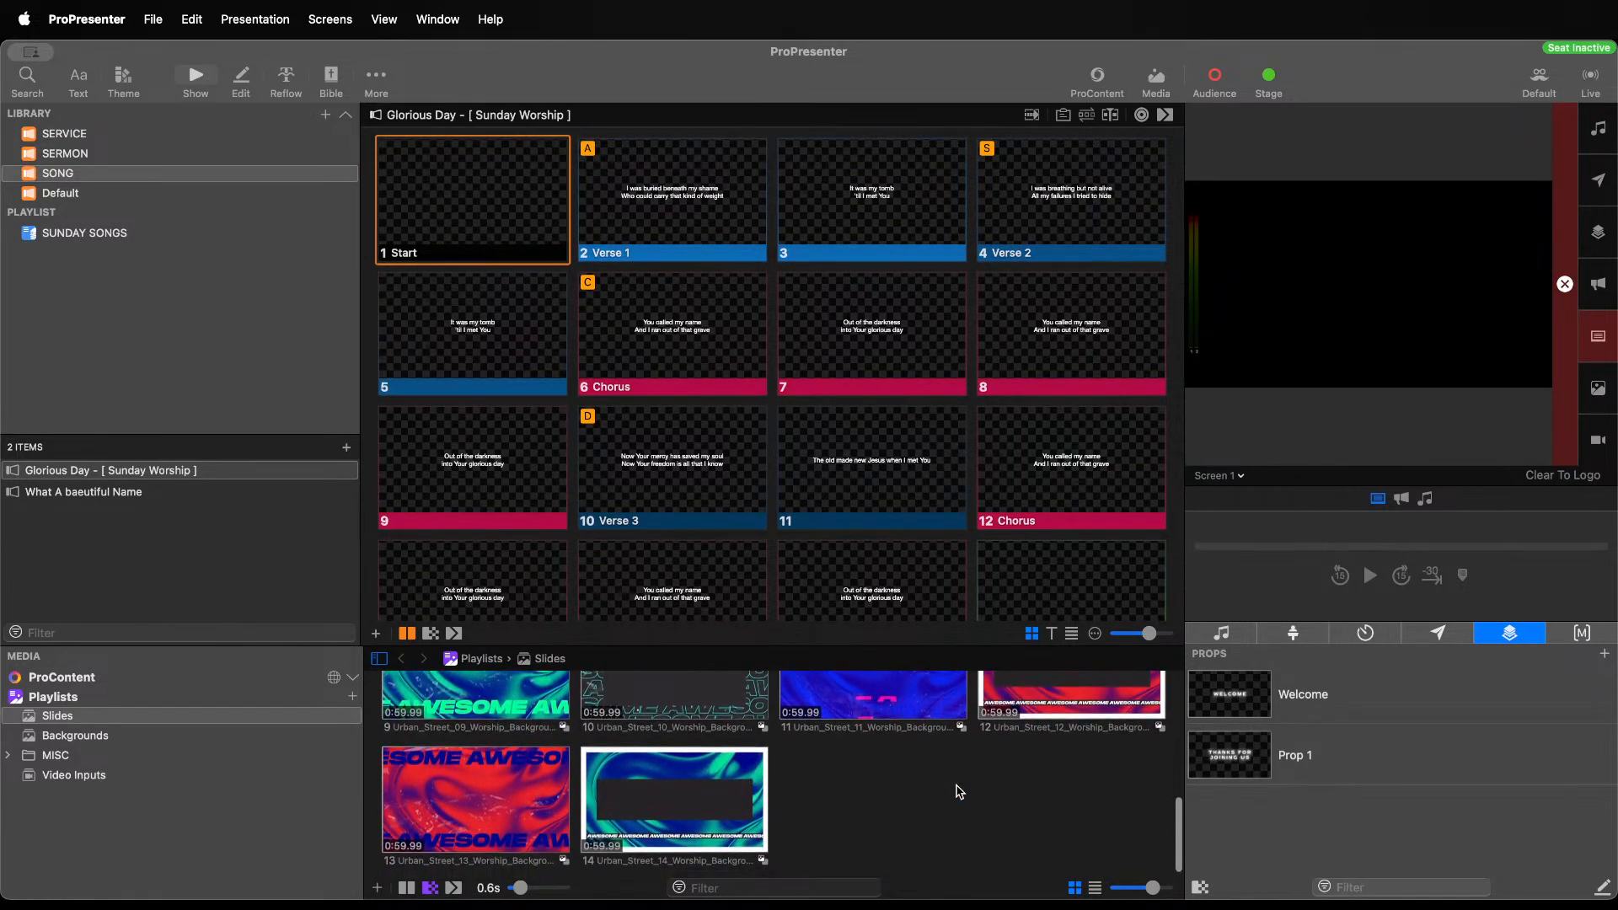
scroll(959, 792, up, 5)
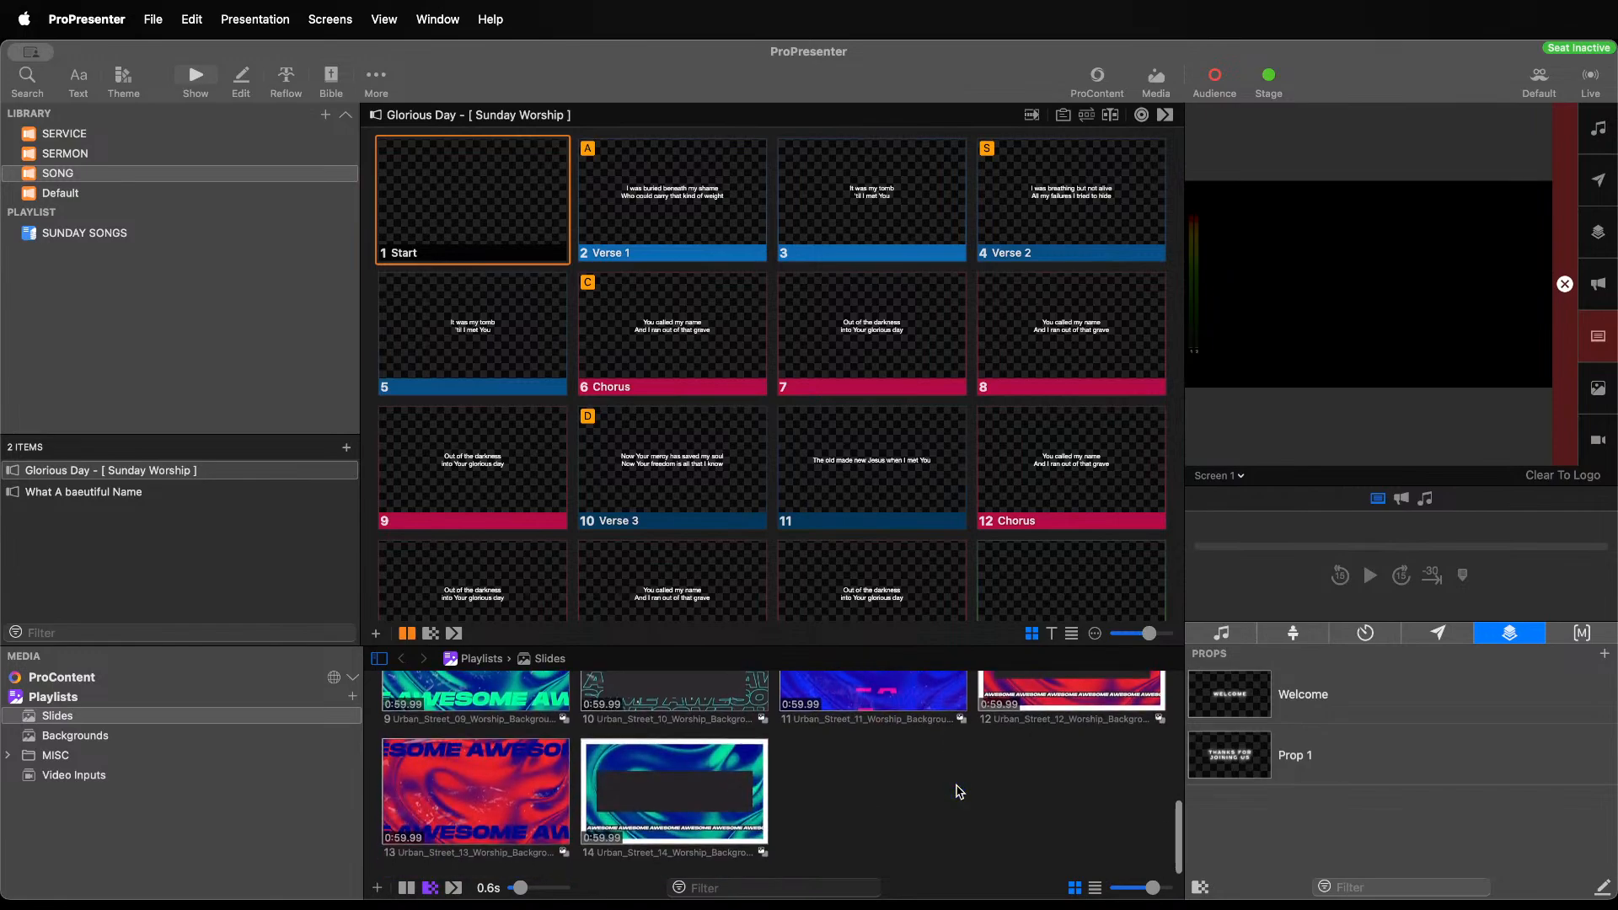
scroll(959, 792, up, 3)
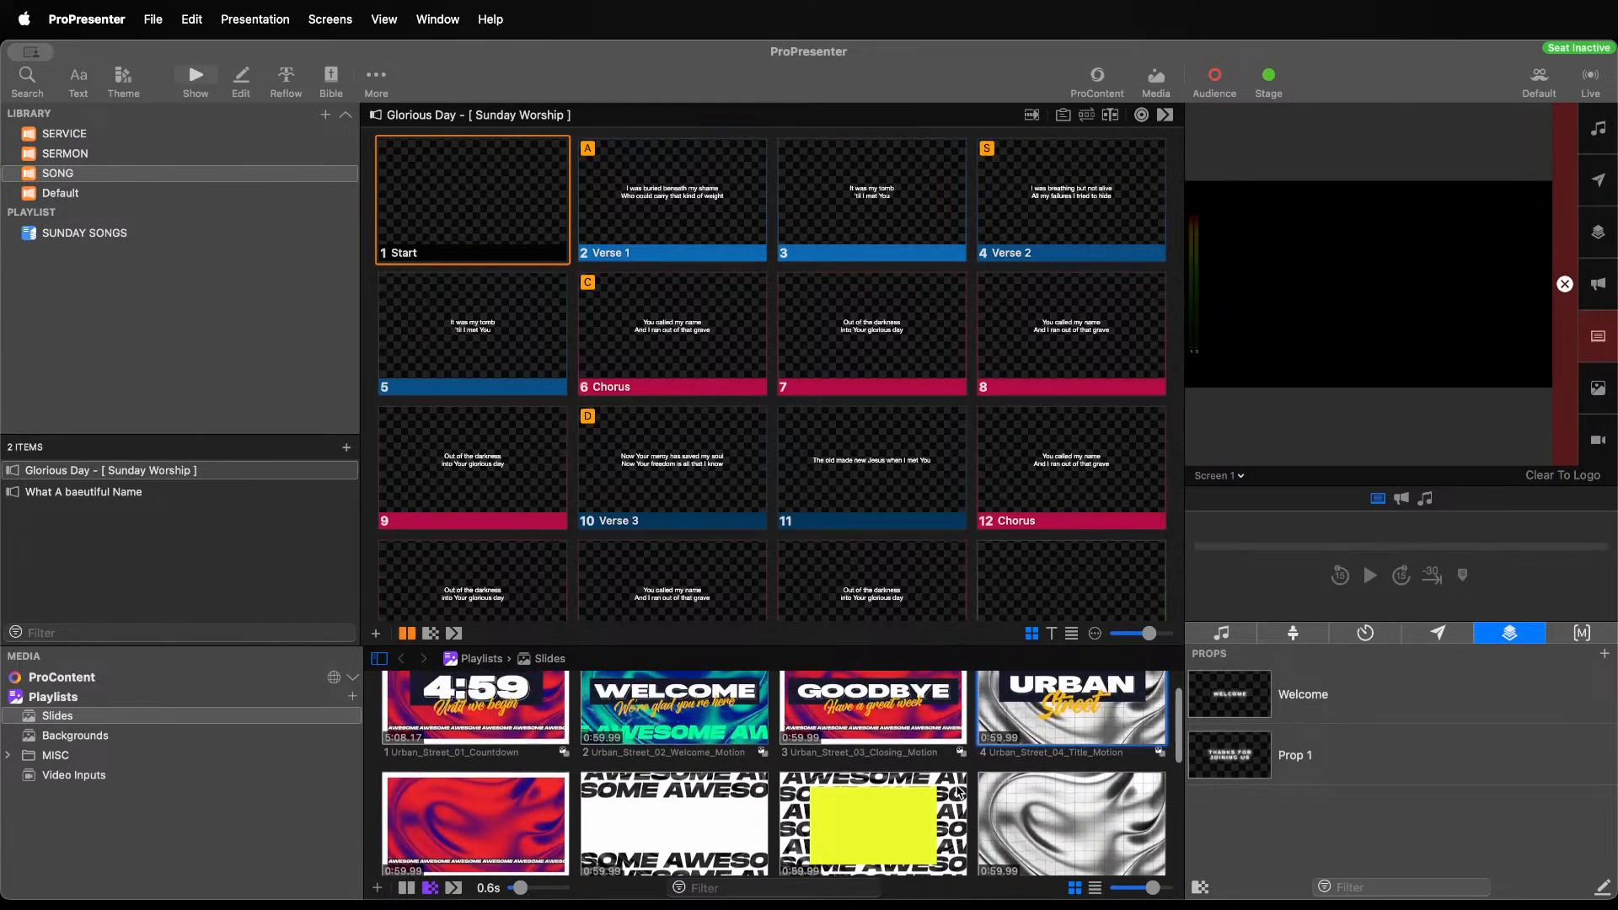
scroll(977, 784, down, 3)
scroll(989, 775, down, 2)
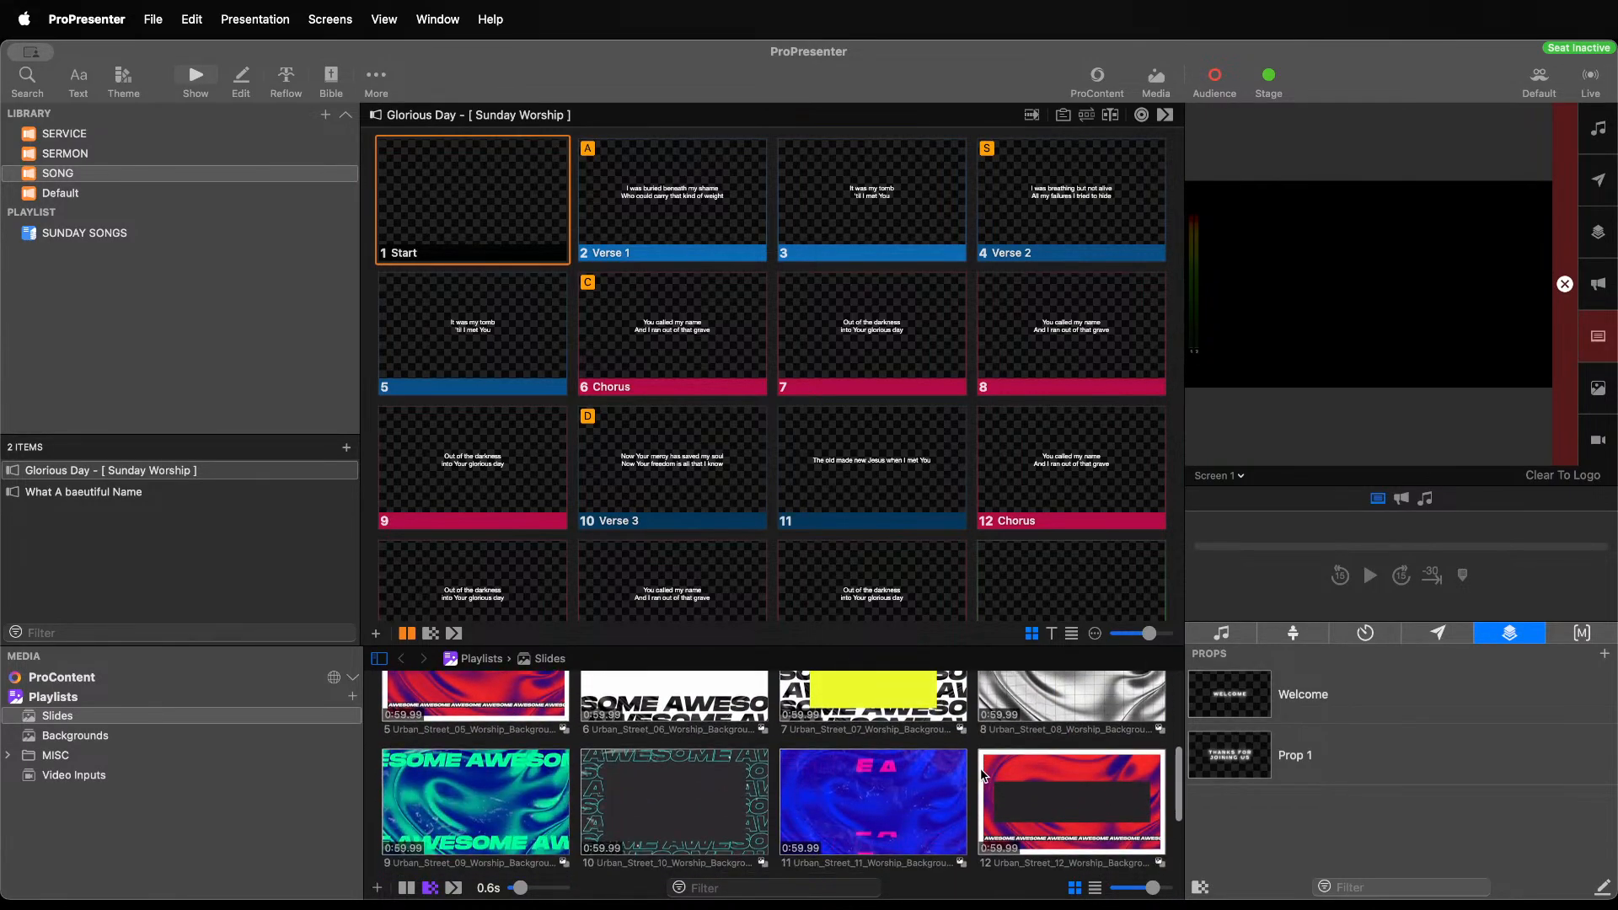
scroll(834, 792, down, 2)
scroll(798, 770, down, 1)
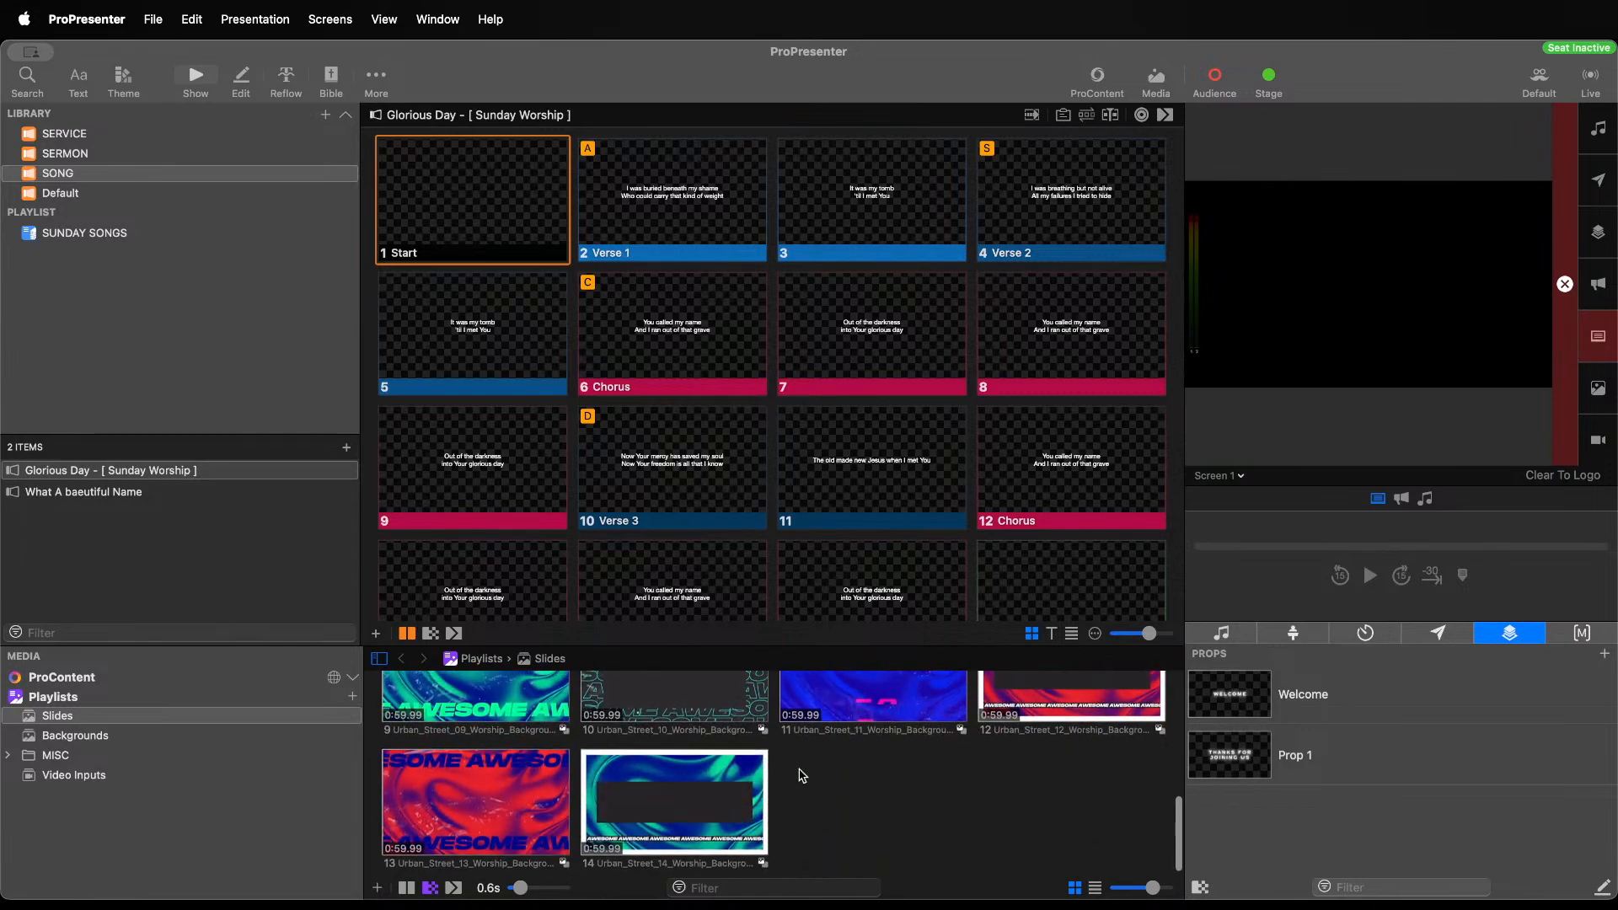
scroll(860, 780, up, 2)
Preview Urban Street worship backgrounds 12, 8 and 5 on the output and compare them with the other backgrounds in the playlist
click(1037, 795)
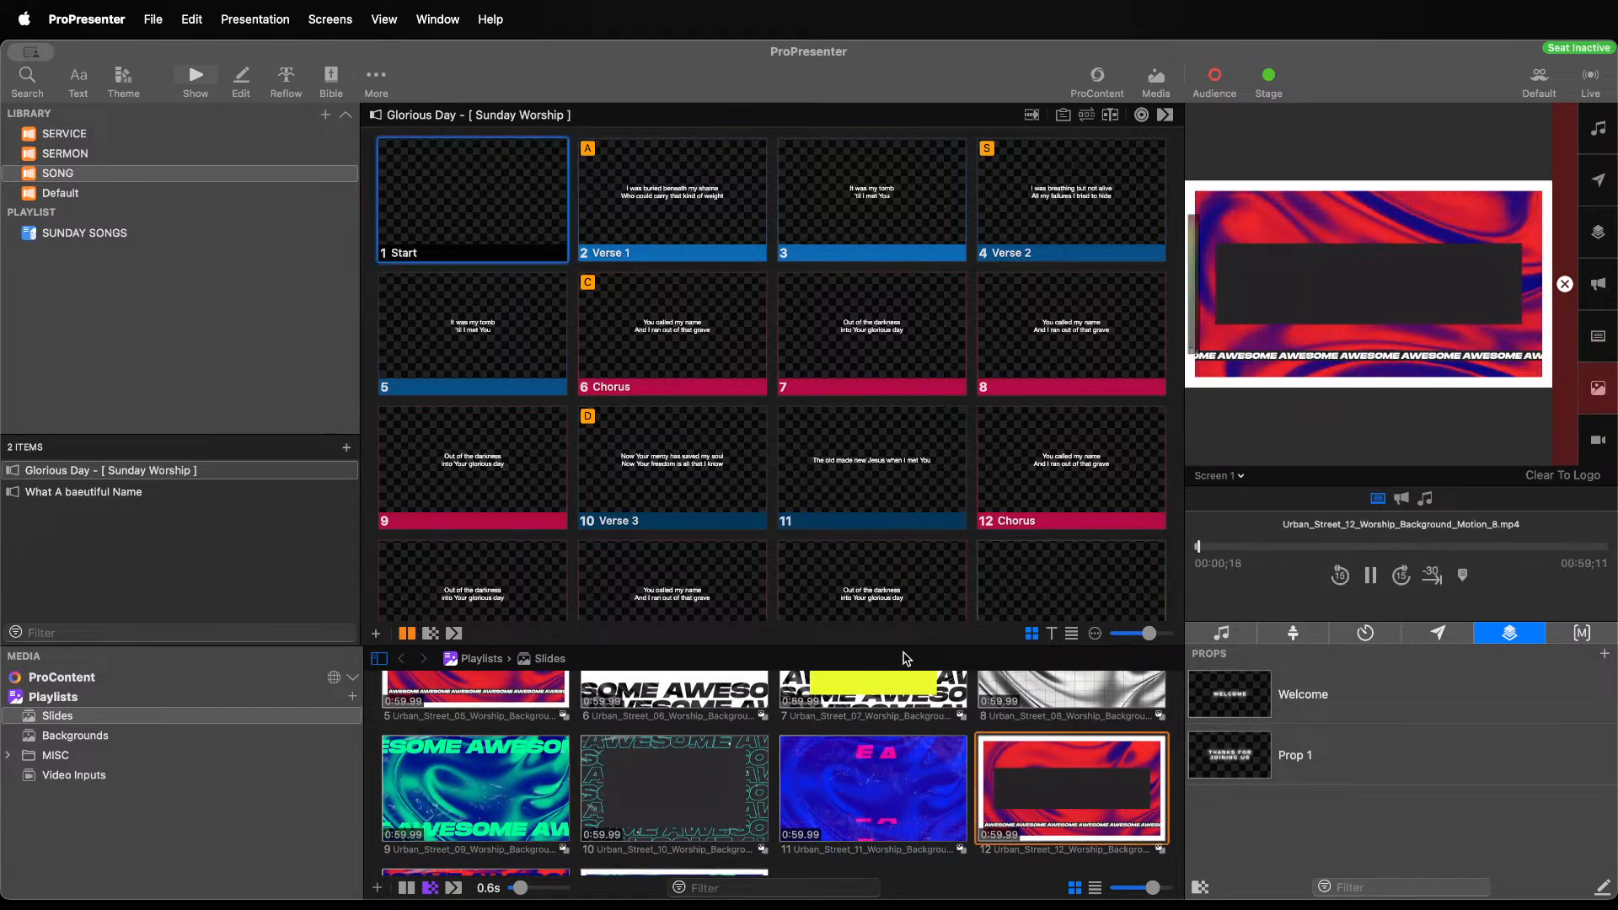
click(1076, 716)
scroll(1074, 698, up, 2)
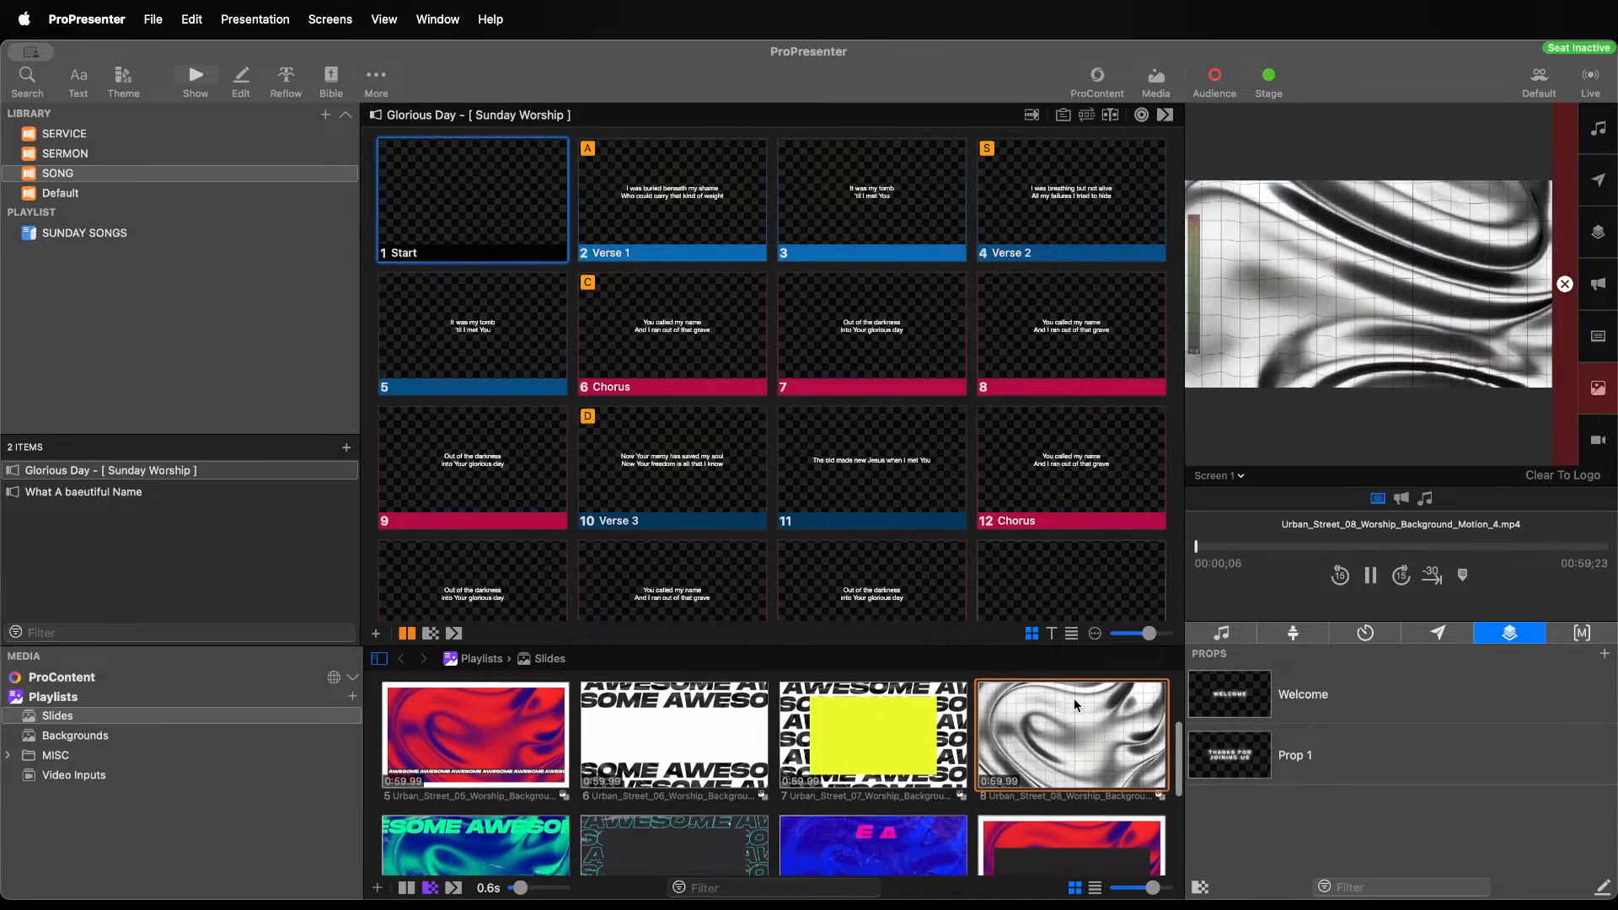
click(500, 740)
scroll(501, 740, up, 2)
scroll(590, 775, down, 2)
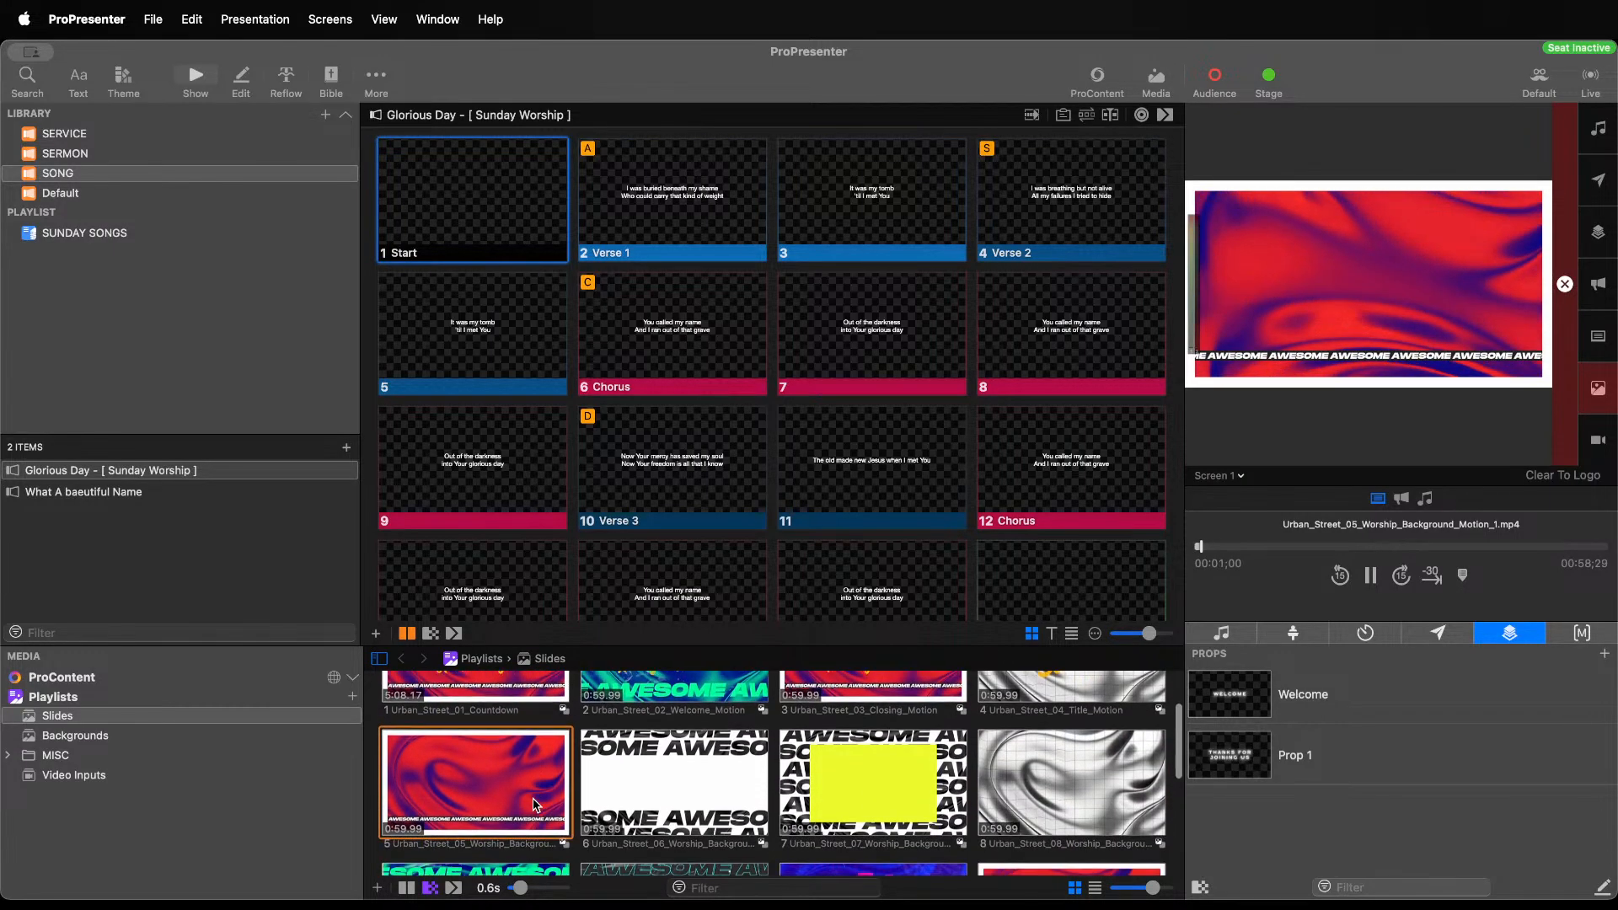
scroll(650, 809, up, 1)
scroll(899, 831, down, 3)
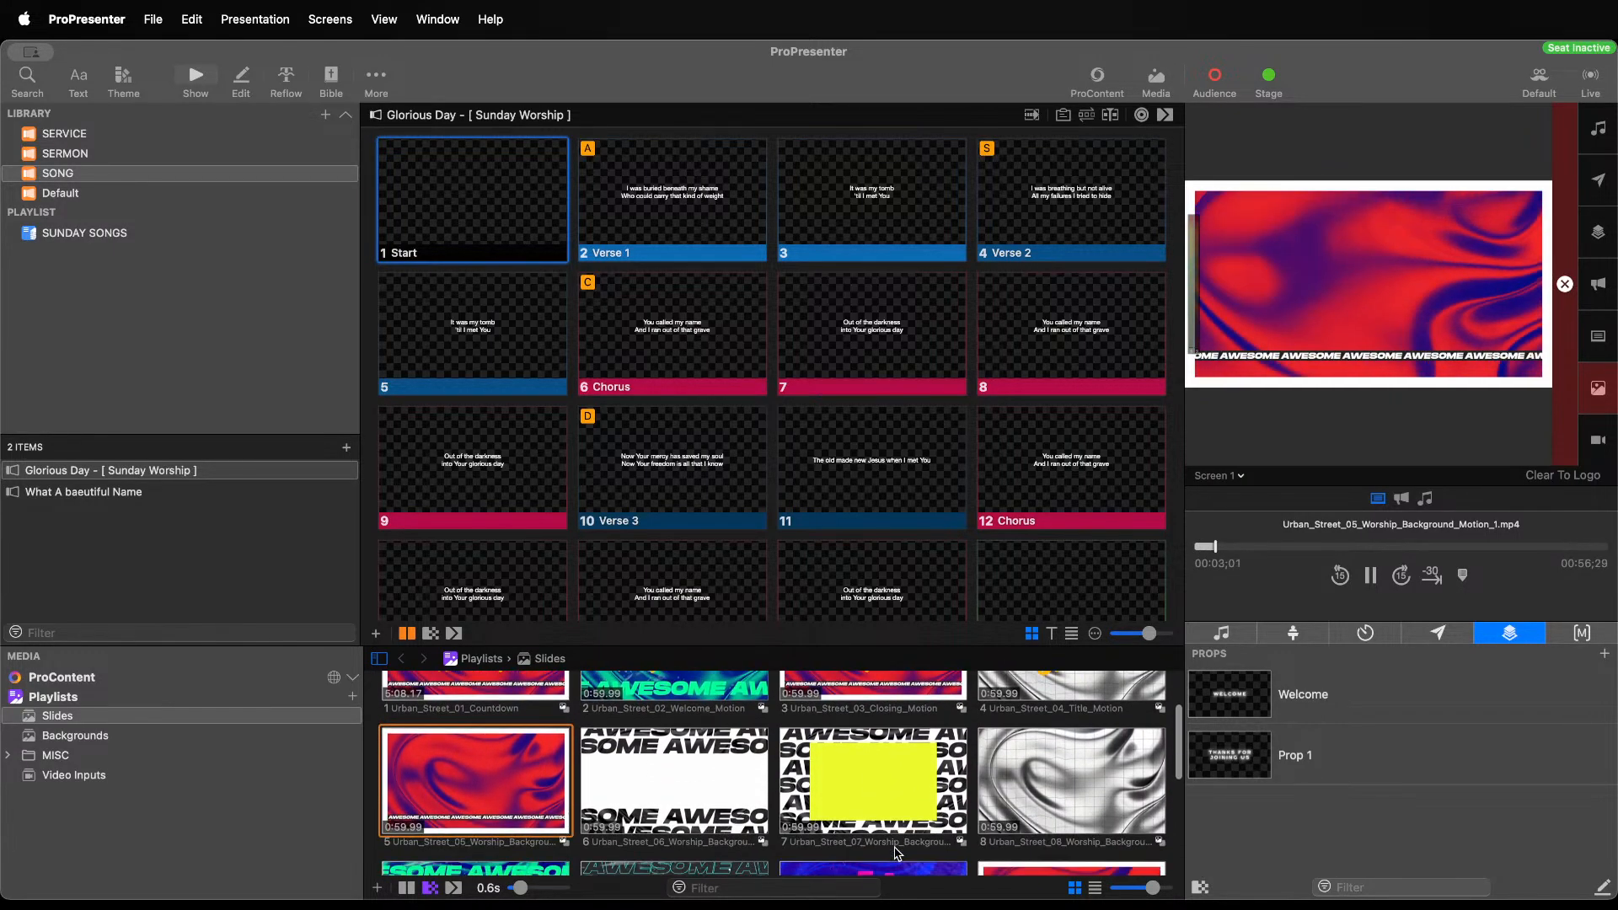
scroll(958, 813, down, 1)
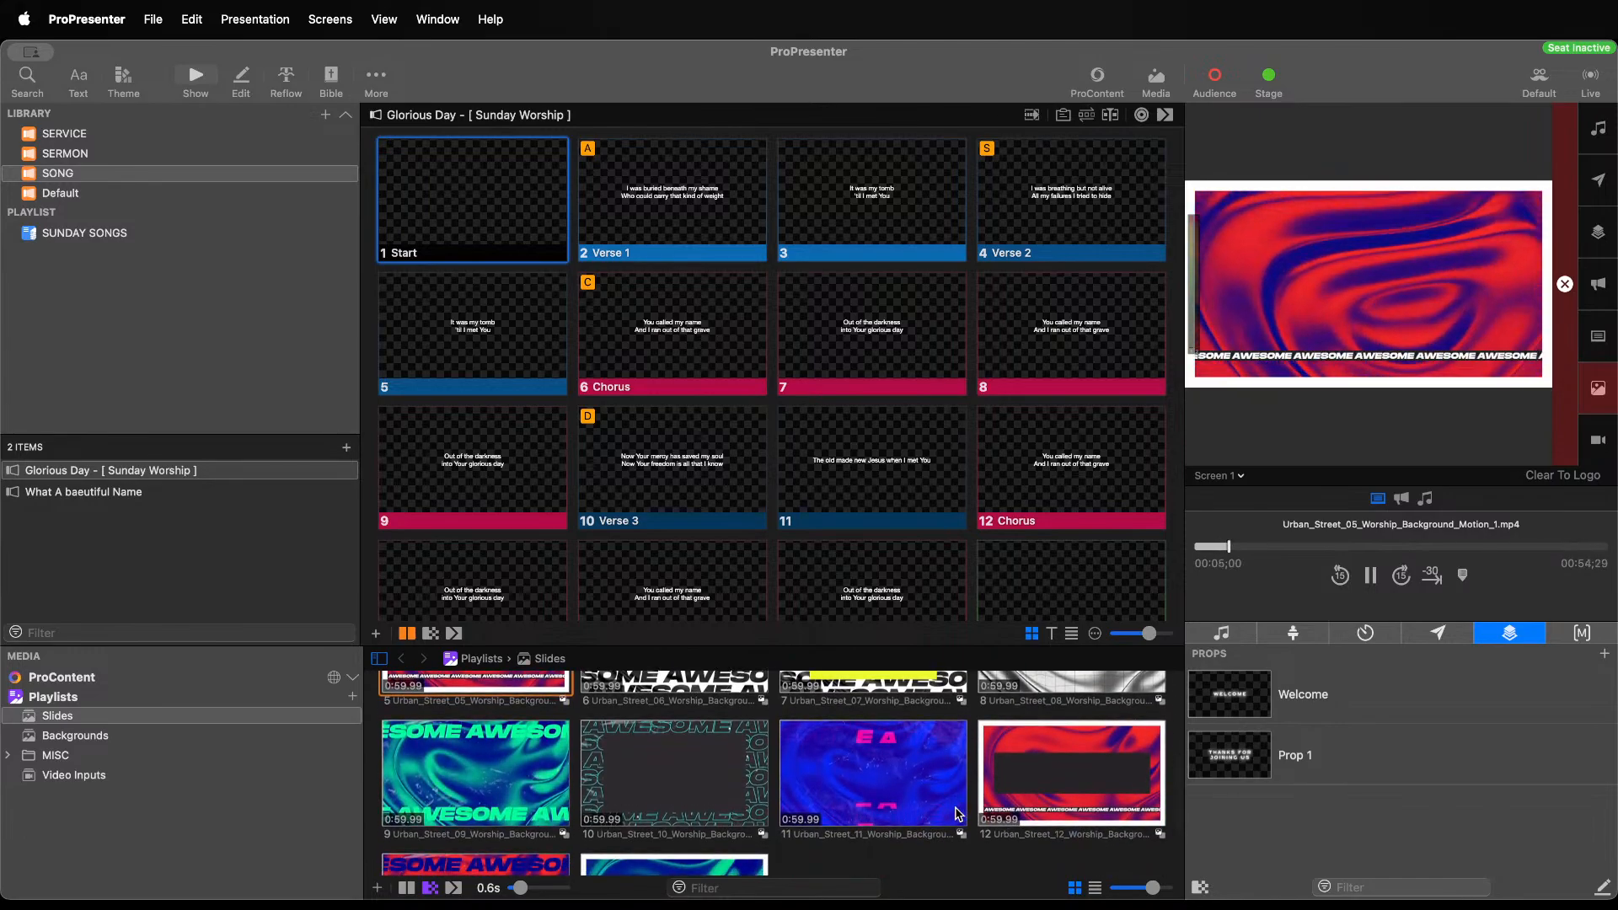
scroll(958, 813, up, 1)
scroll(958, 813, down, 3)
scroll(943, 813, up, 6)
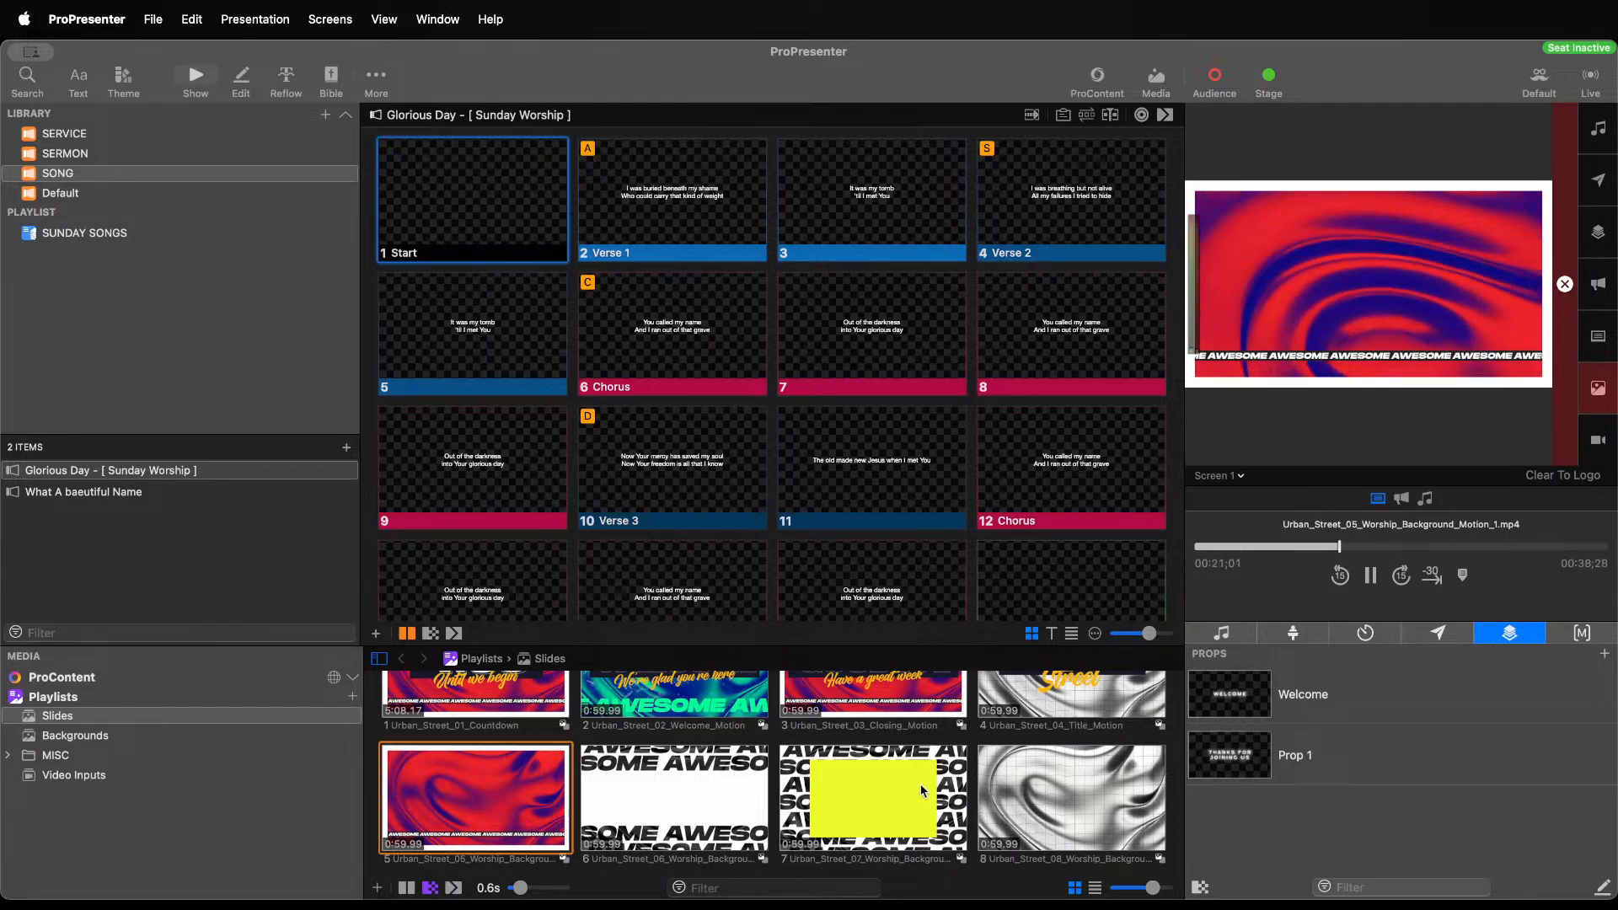
Attach Urban_Street_08_Worship_Background_Motion_4.mp4 to the Start slide and set its media action behavior to Background
click(1082, 787)
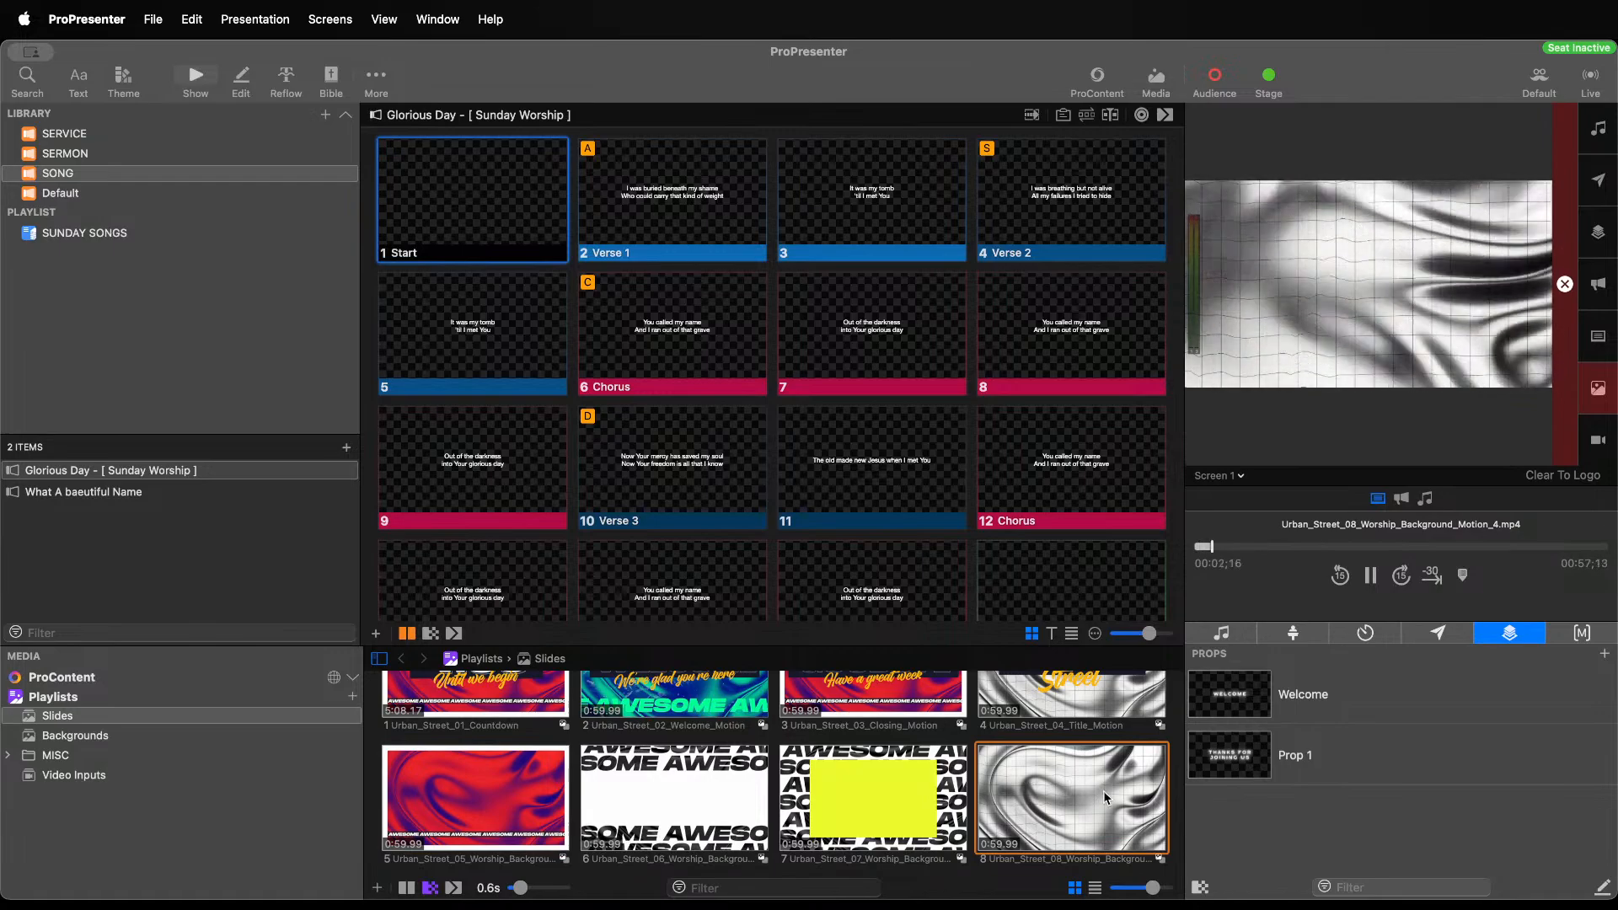
drag(1101, 788, 529, 214)
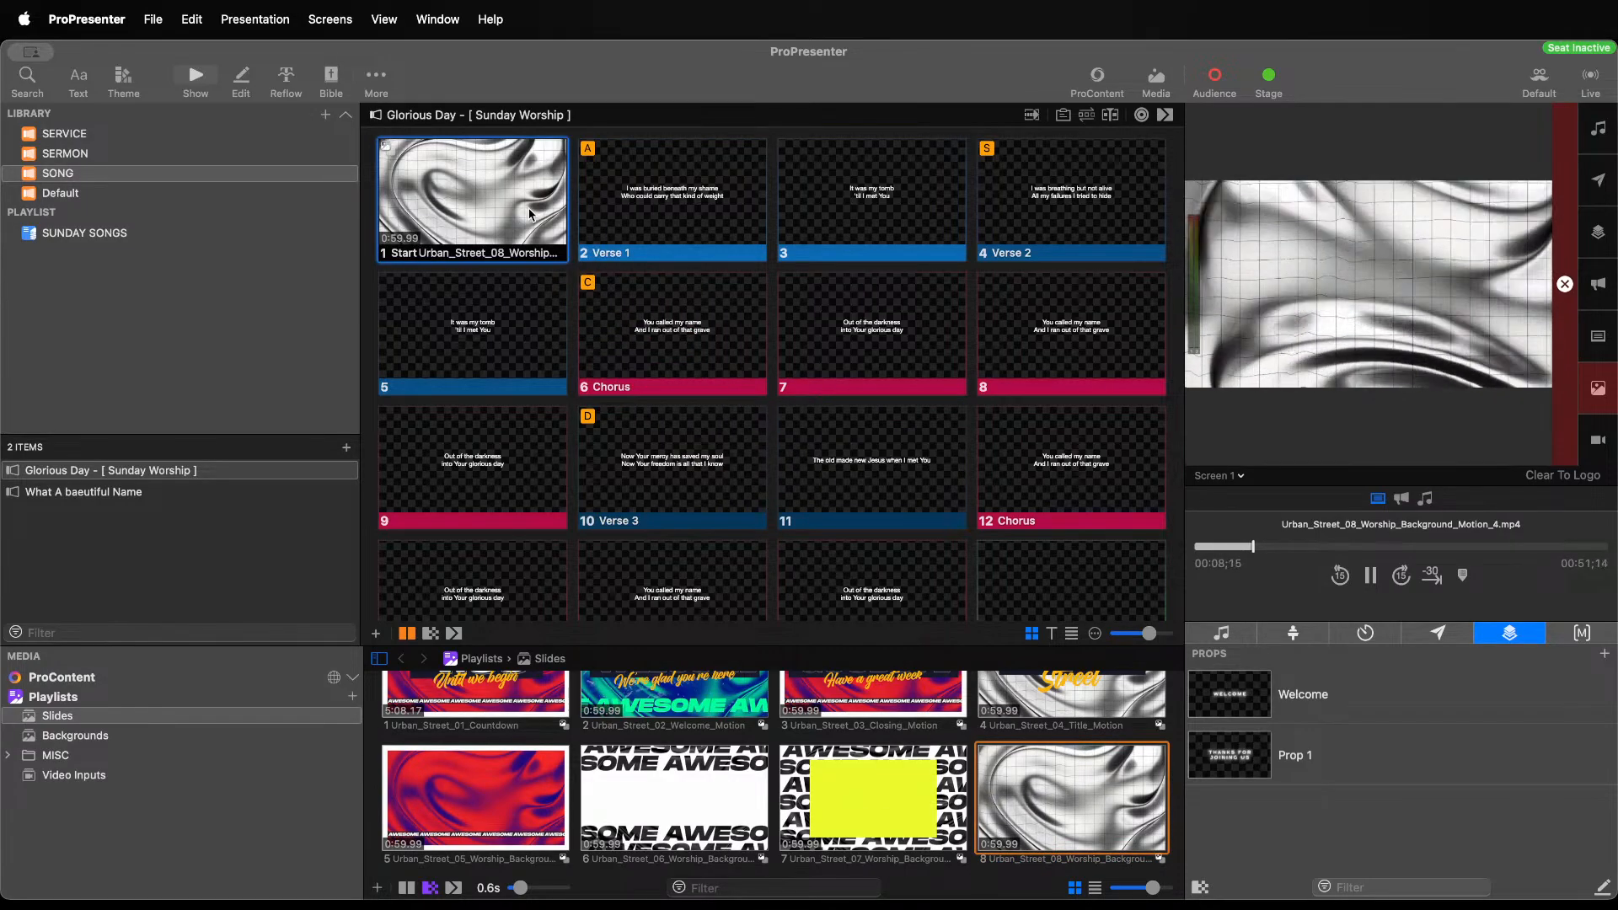
right_click(529, 214)
mouse_move(843, 436)
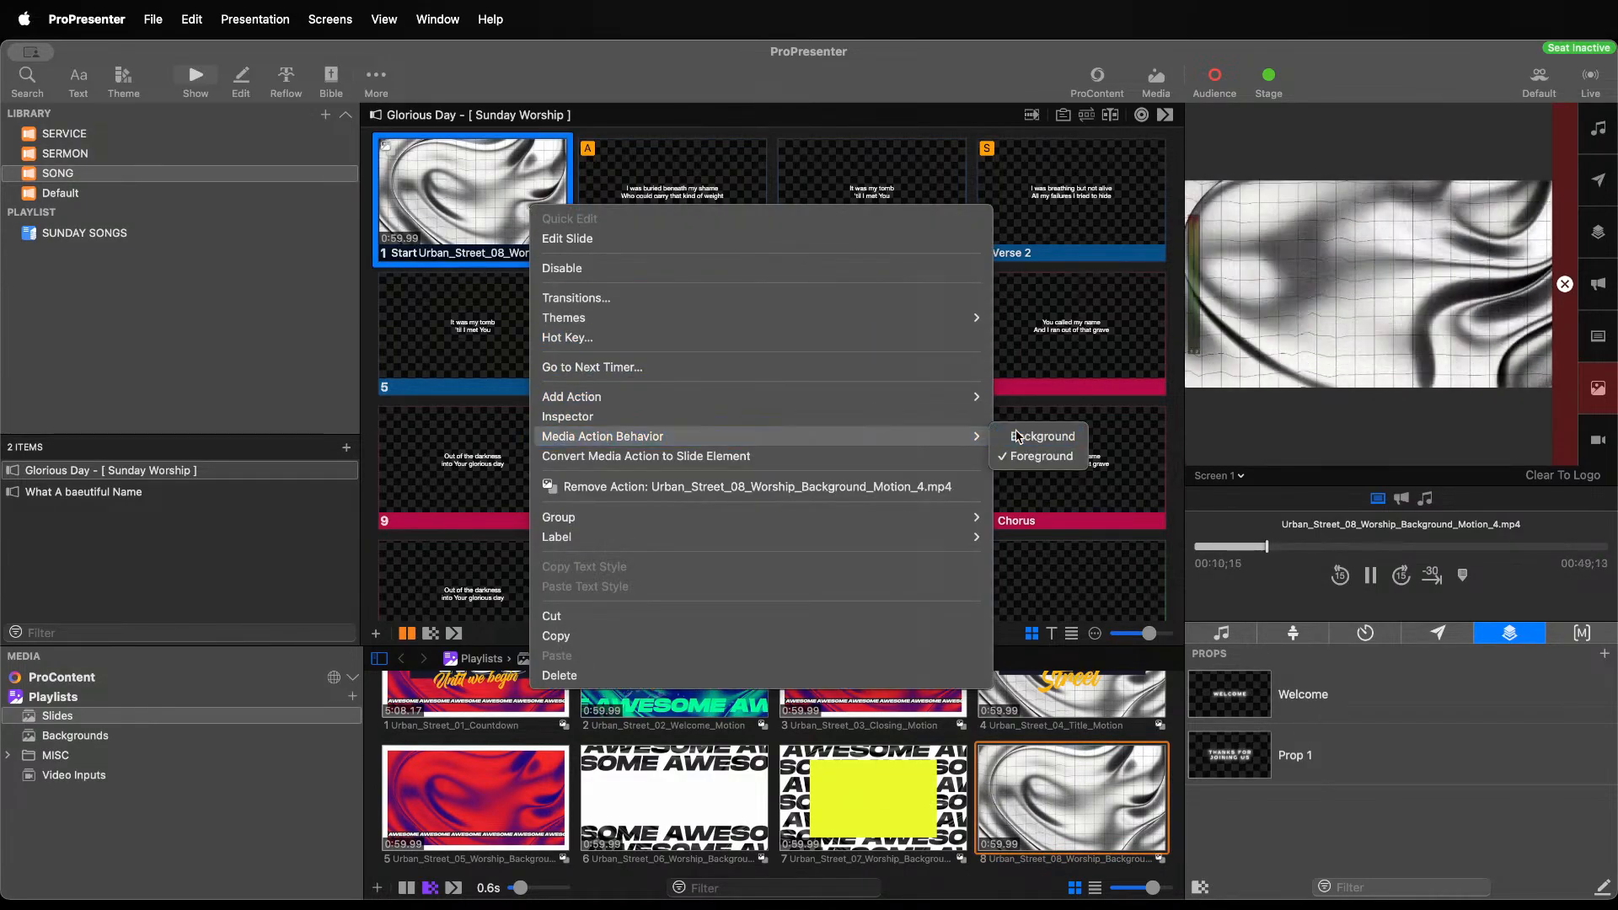
click(1016, 435)
Set the playback of the Start slide's background video to Loop in its media inspector
right_click(511, 205)
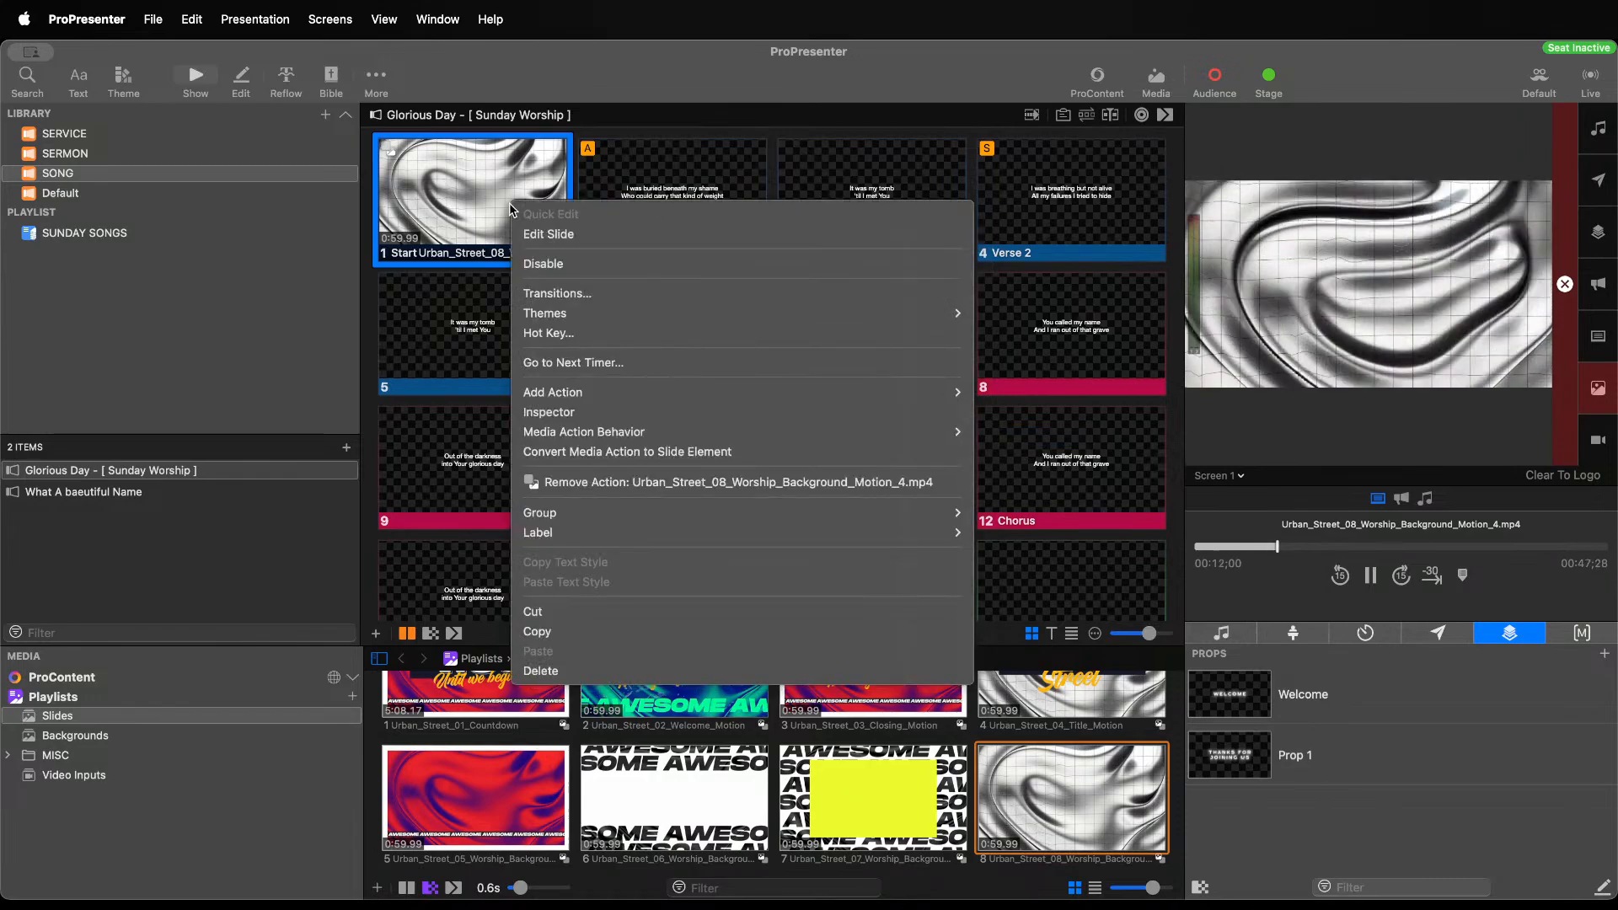
click(570, 419)
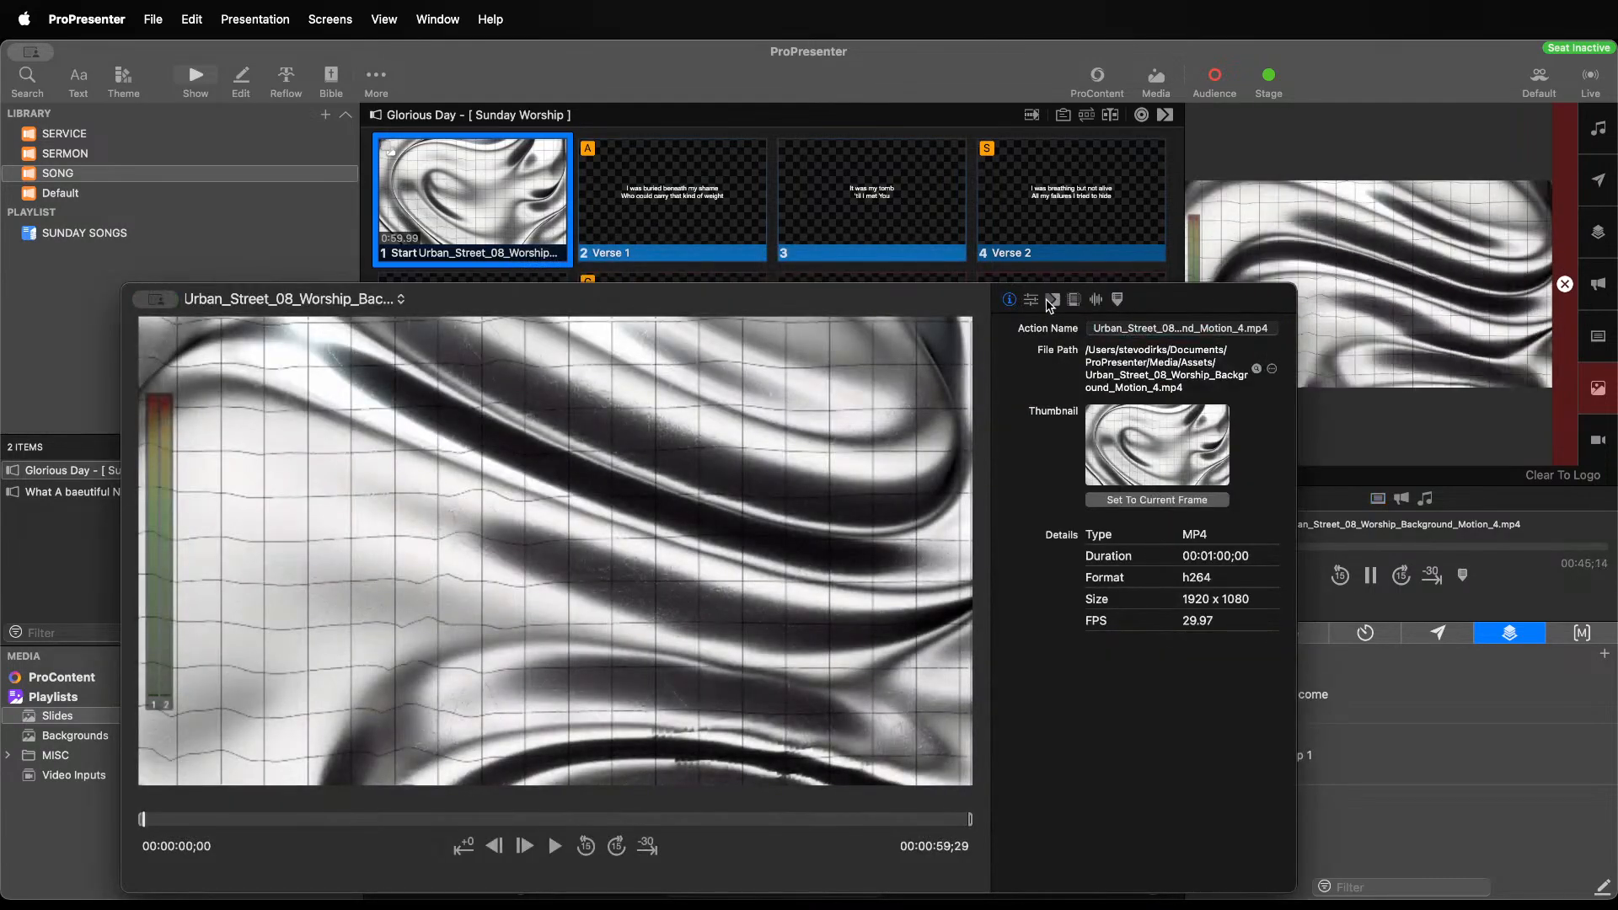
click(1030, 300)
click(1112, 460)
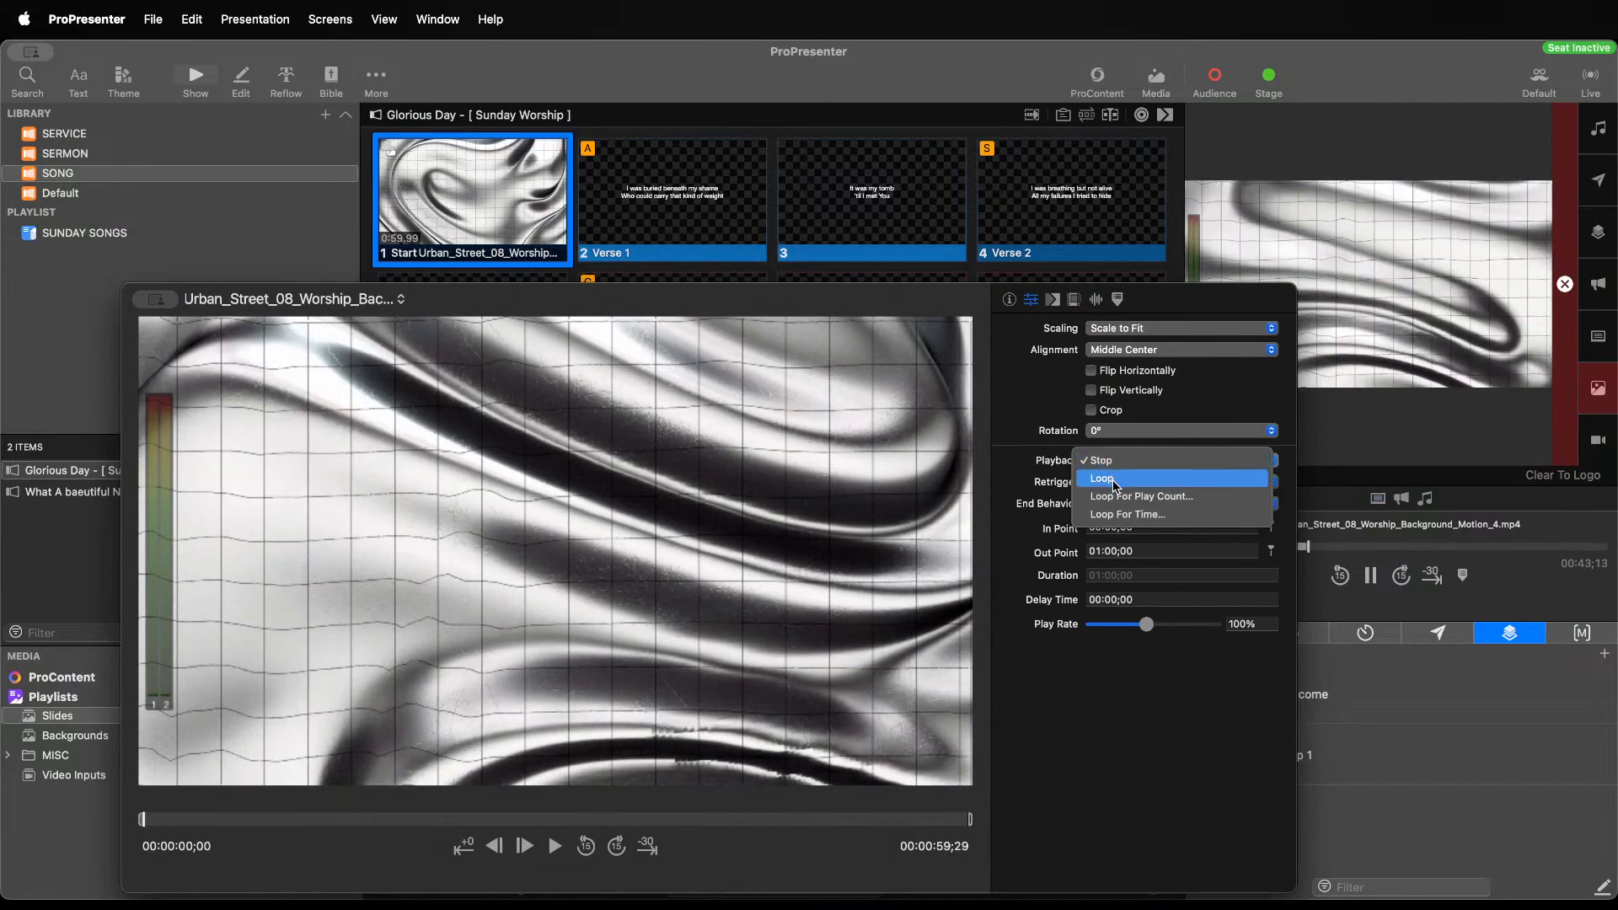
click(1120, 444)
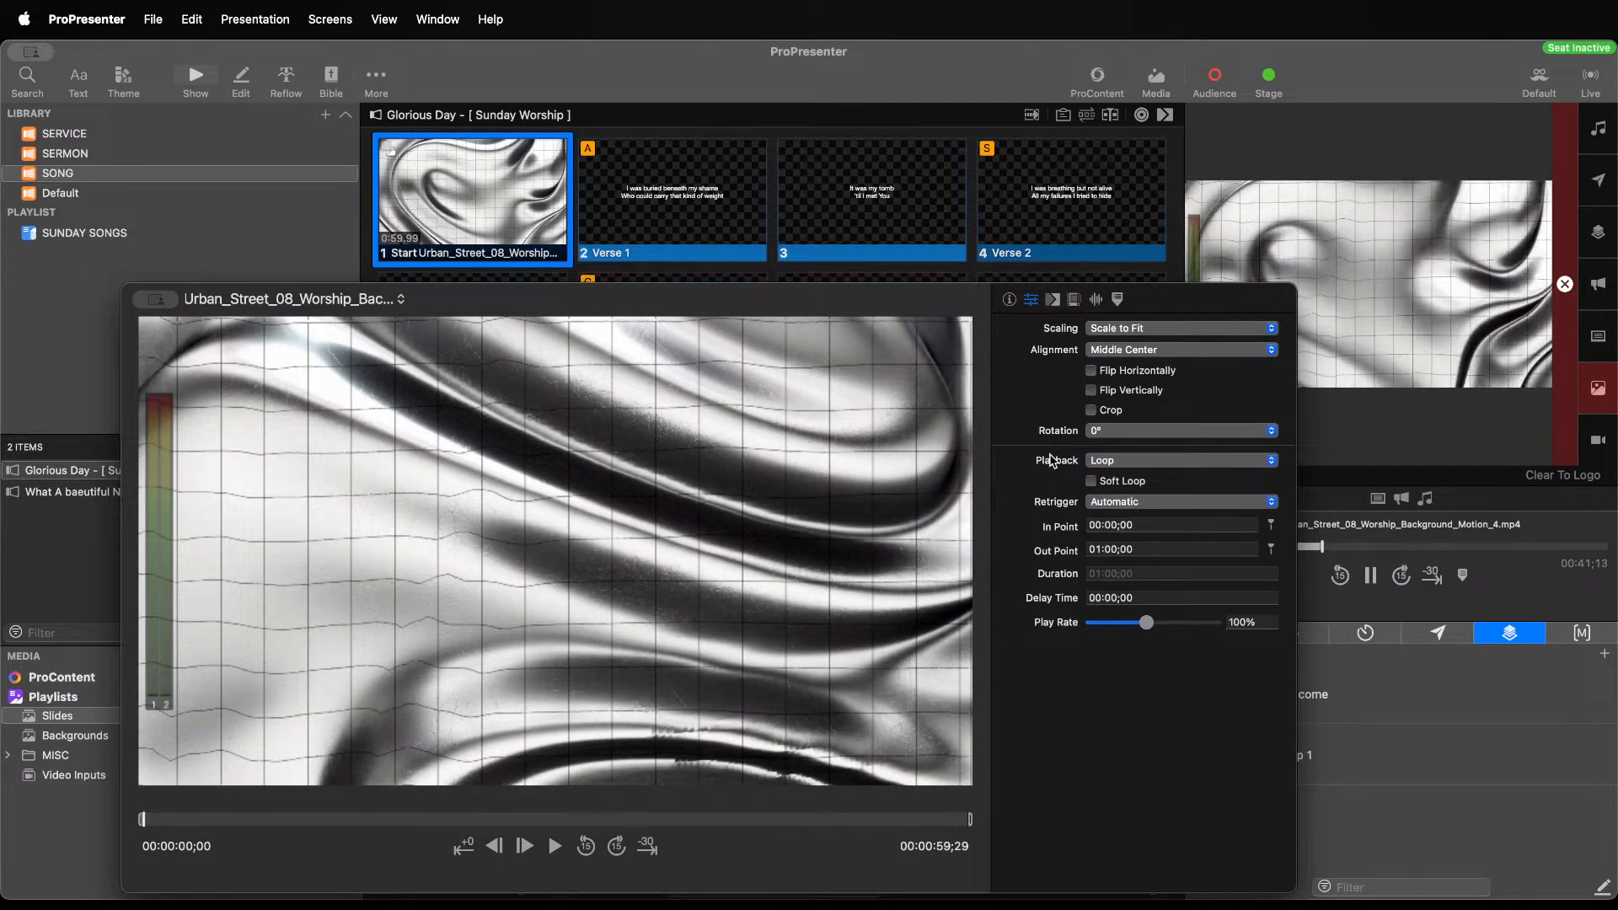
Keep the background's scaling at Scale to Fit, slow its play rate to 74%, and run the Start and first Verse 1 slides live
click(1179, 329)
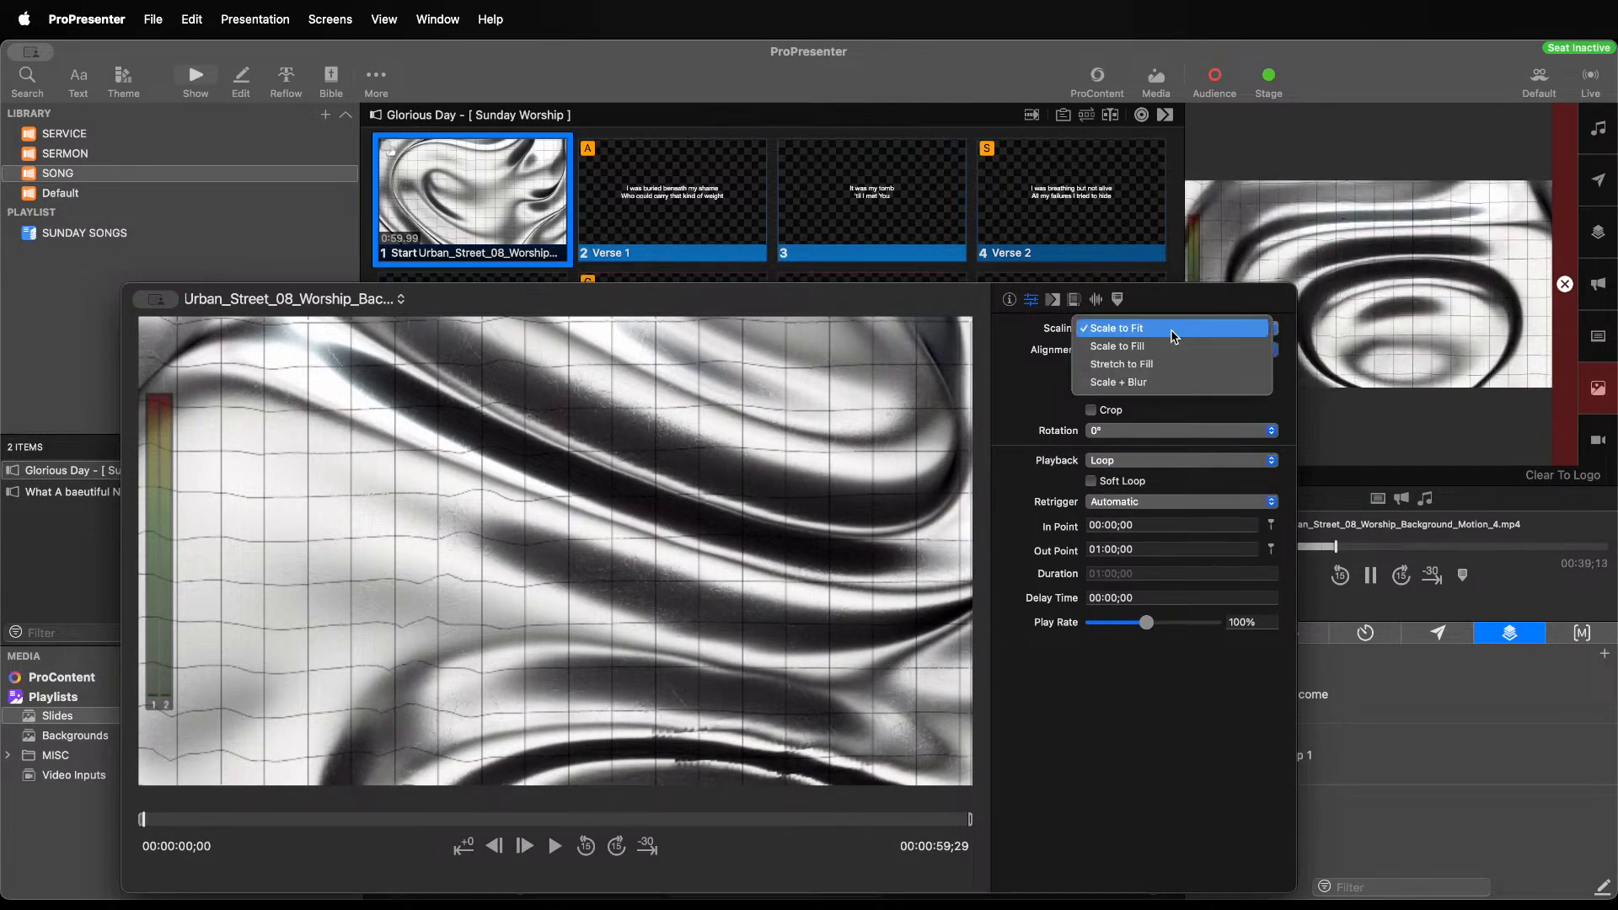
click(1167, 323)
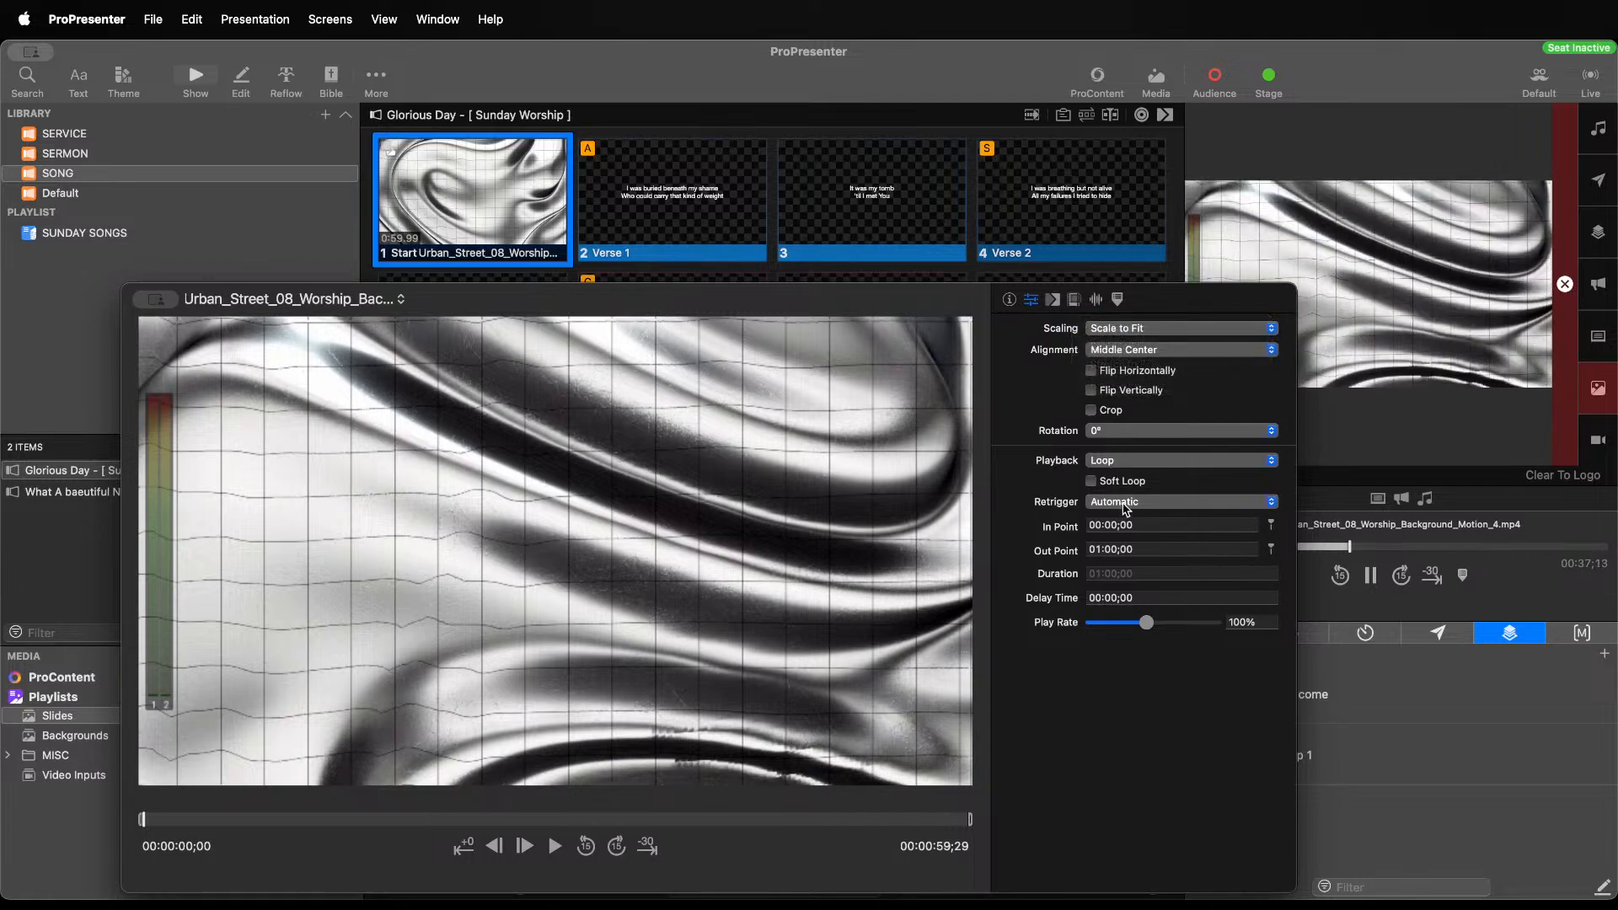
drag(1146, 622, 1128, 636)
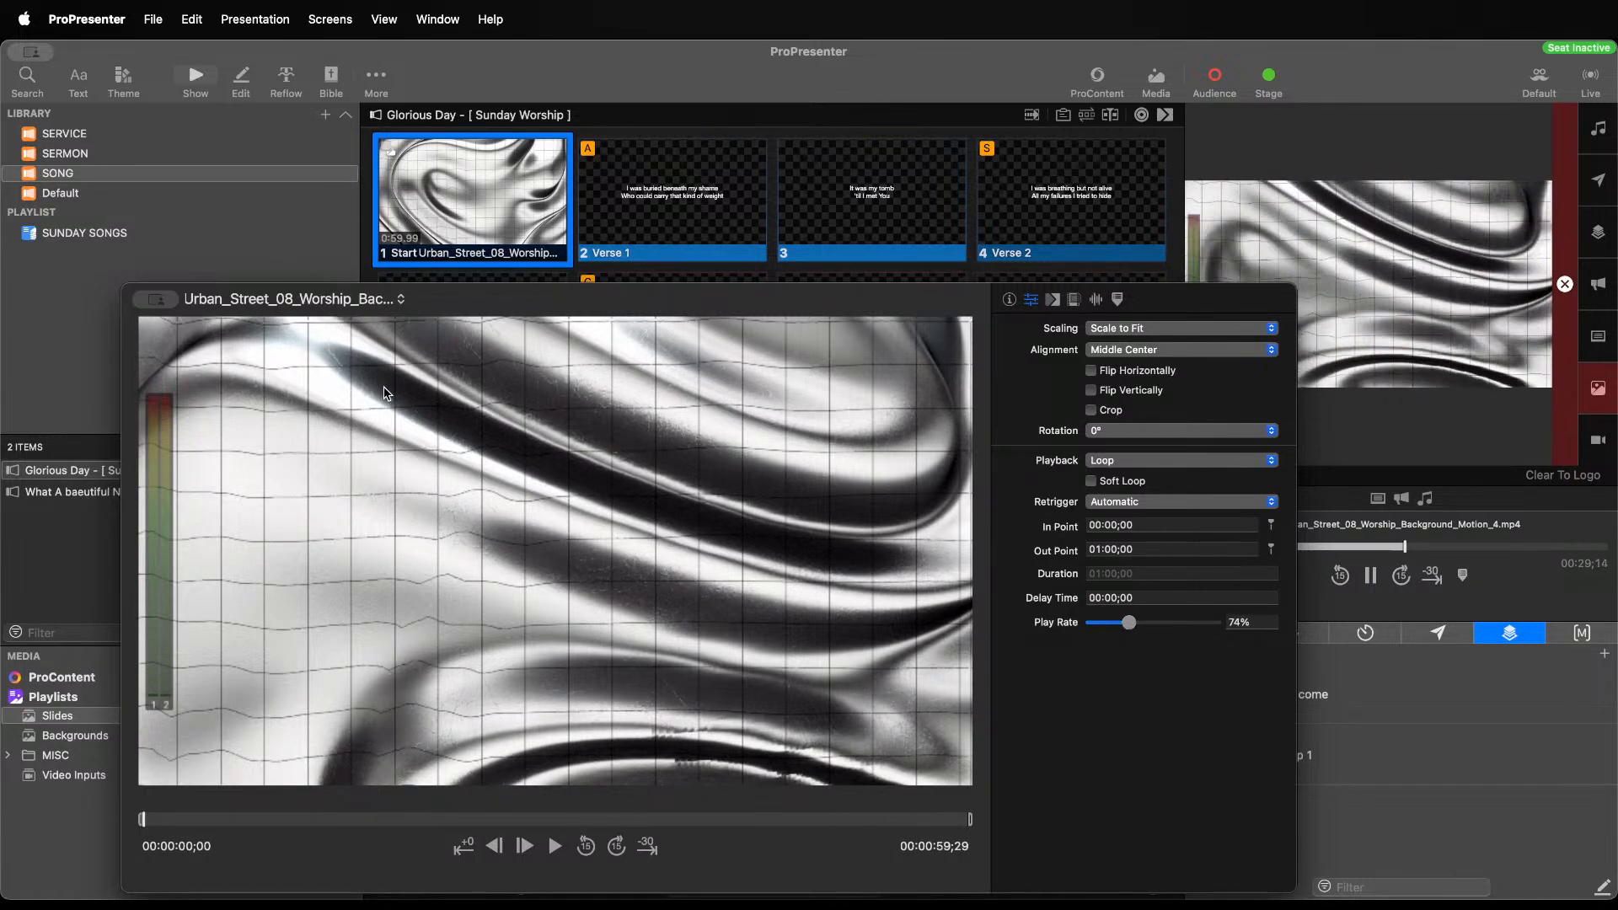
click(139, 300)
click(156, 331)
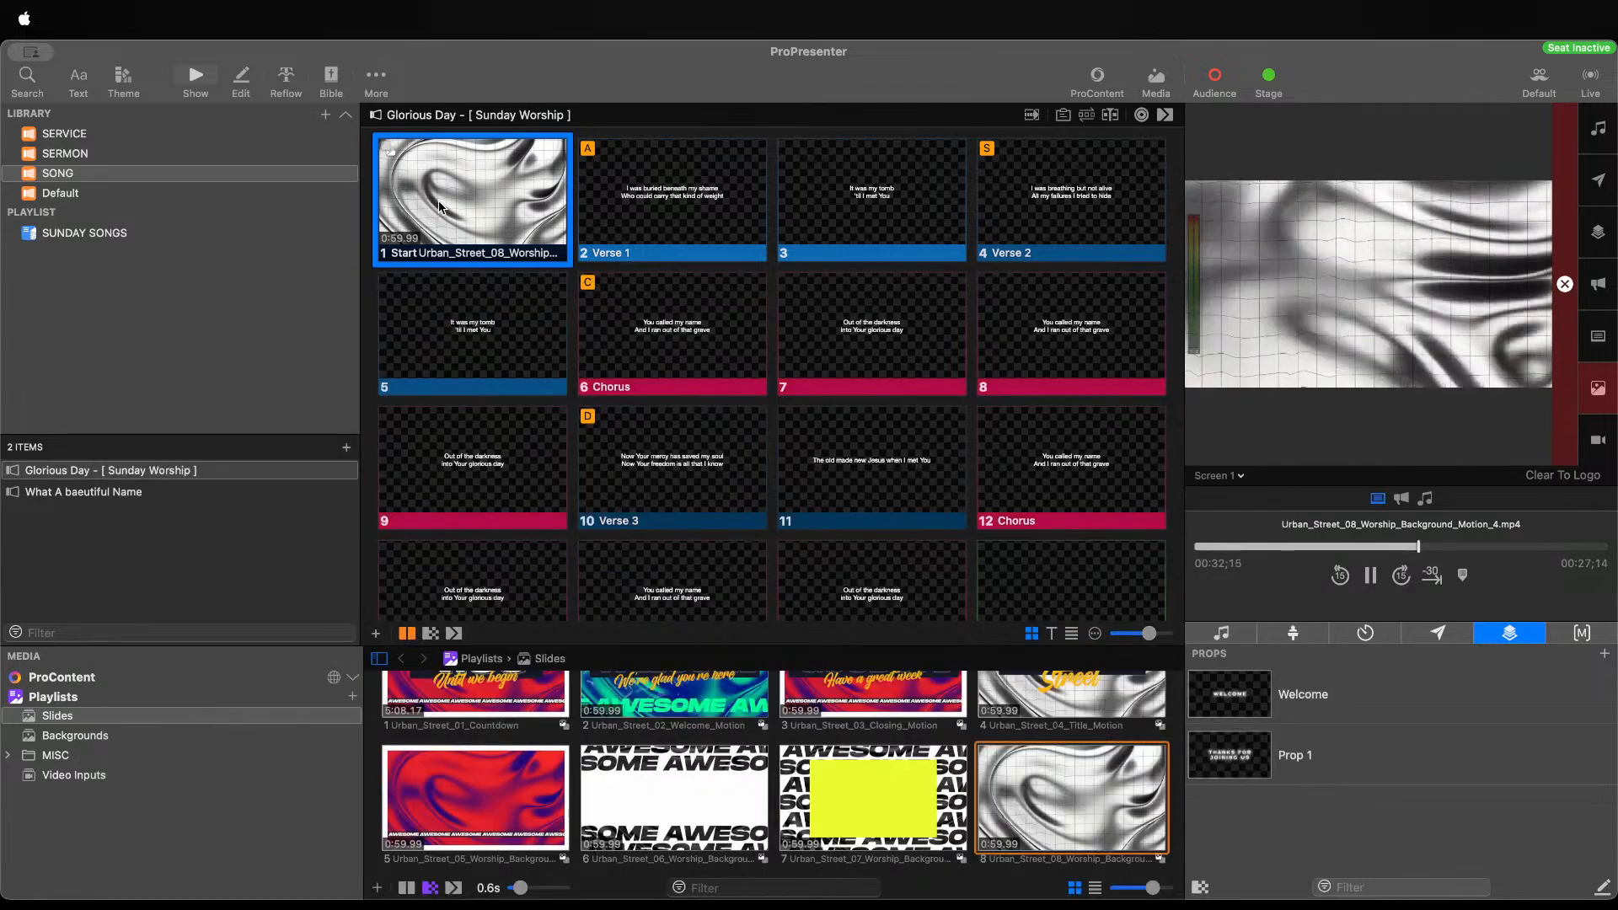
click(439, 206)
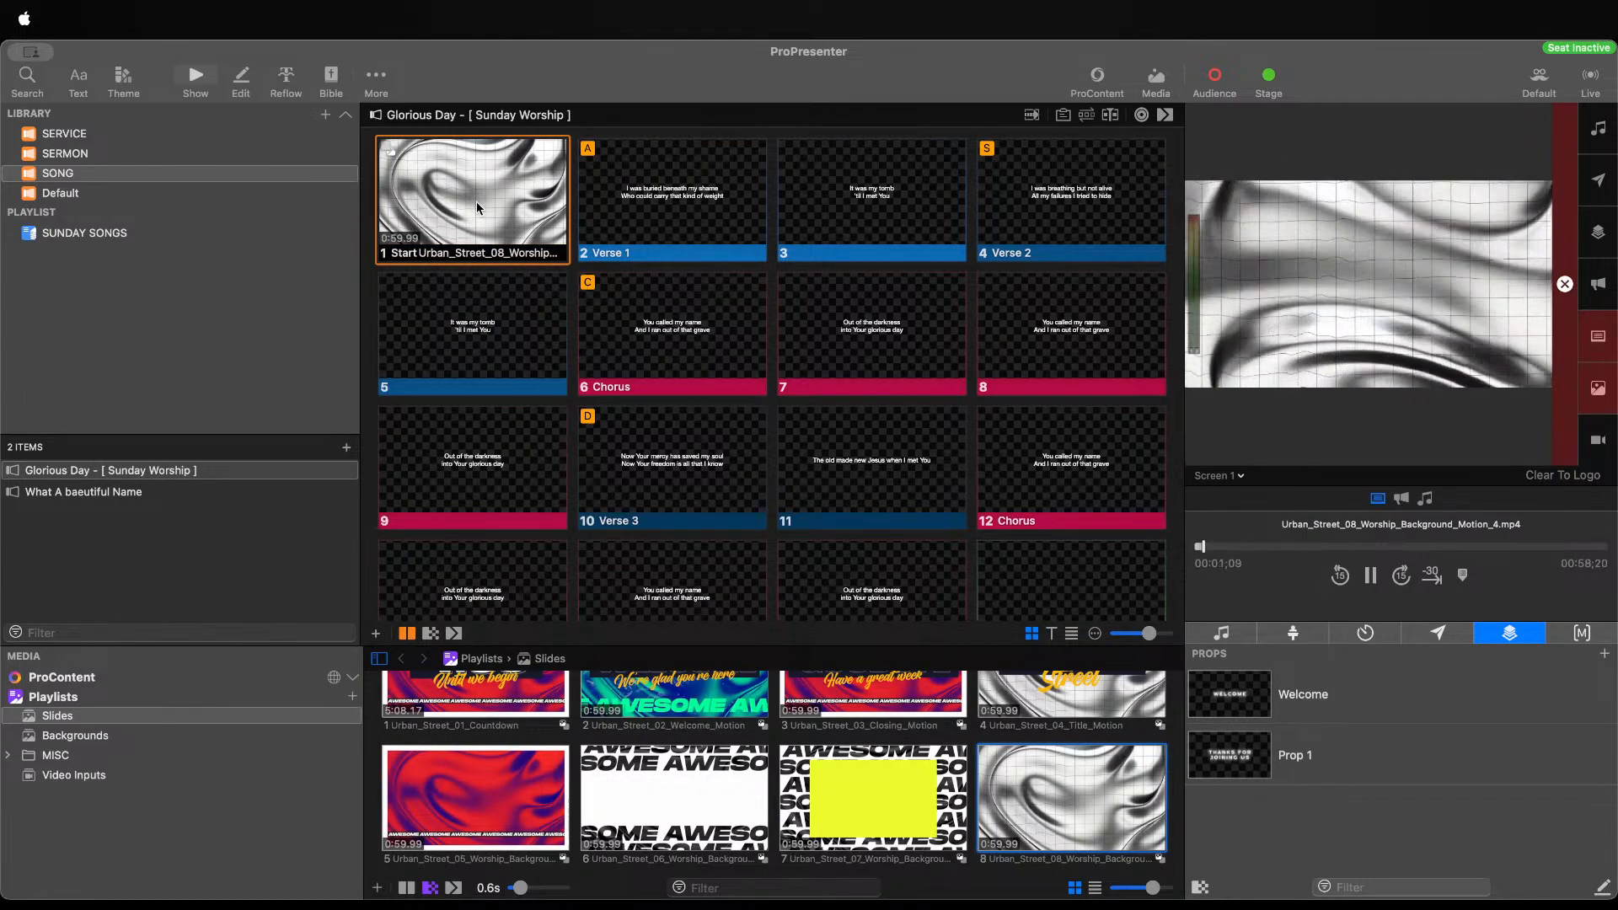
key(Right)
Add a Blur effect to the Start slide's background video and make the Start slide live again
right_click(468, 192)
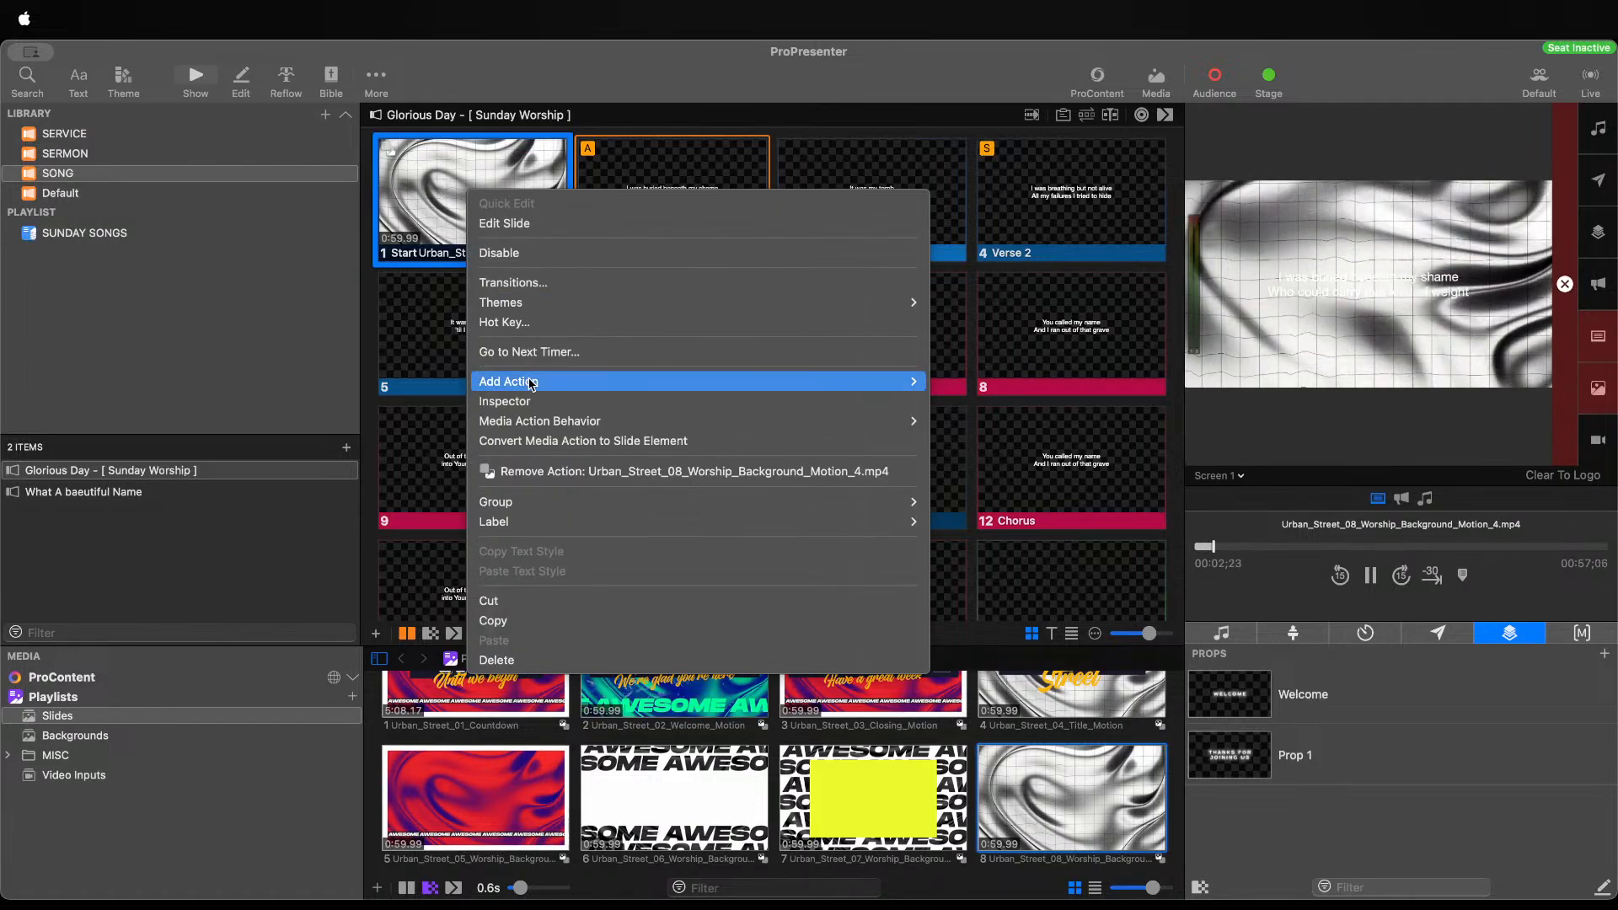
click(505, 401)
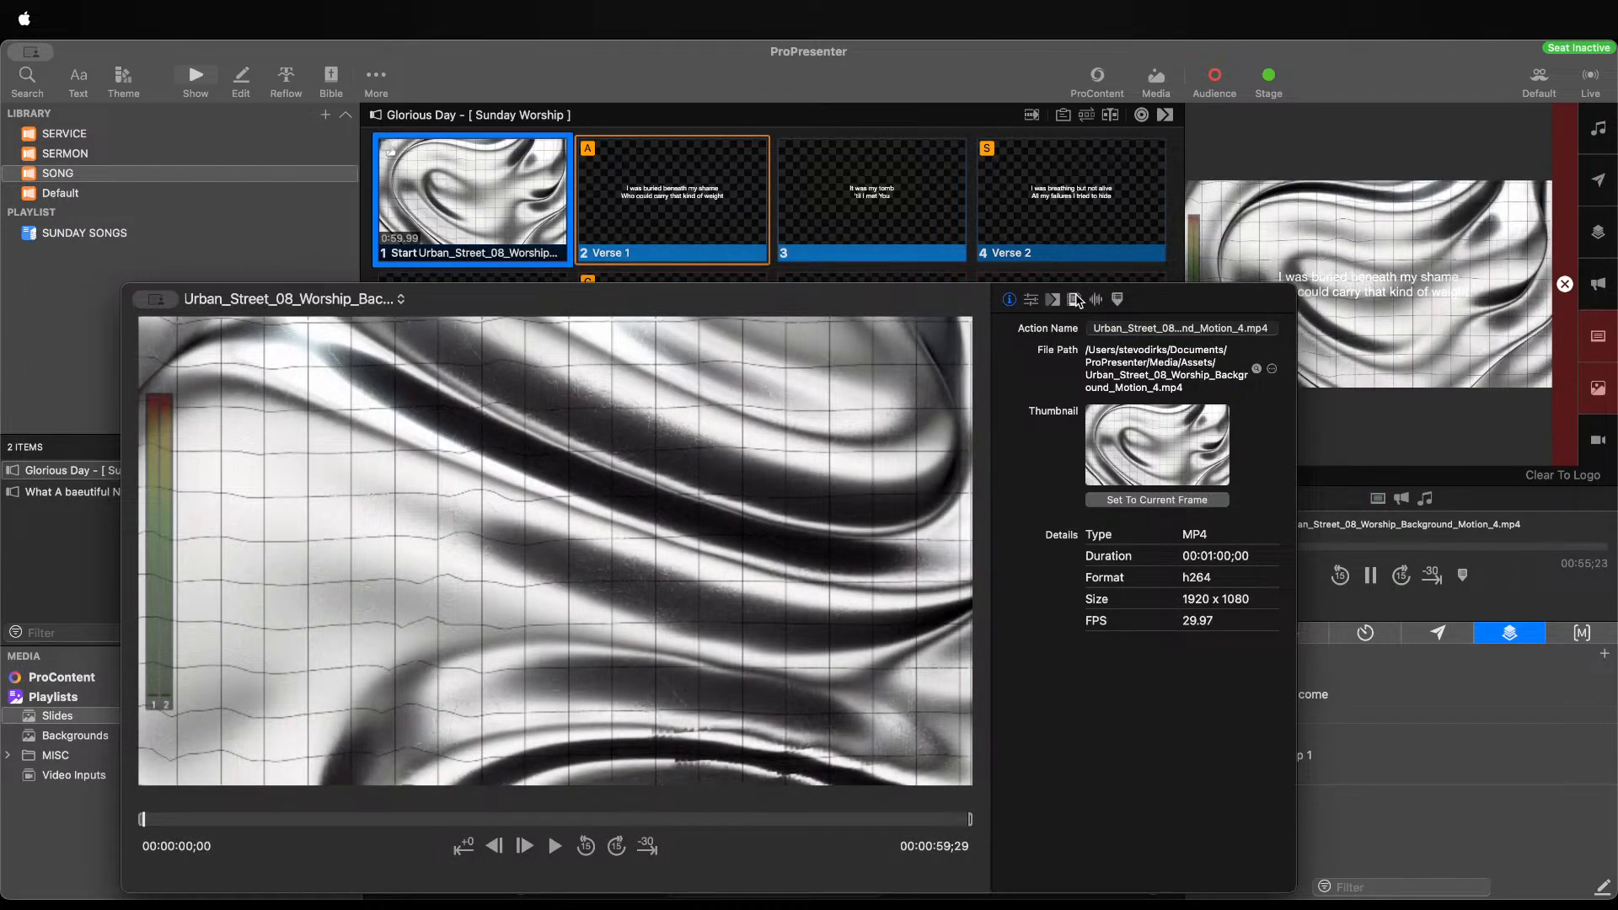
click(1074, 299)
click(1121, 357)
click(1112, 389)
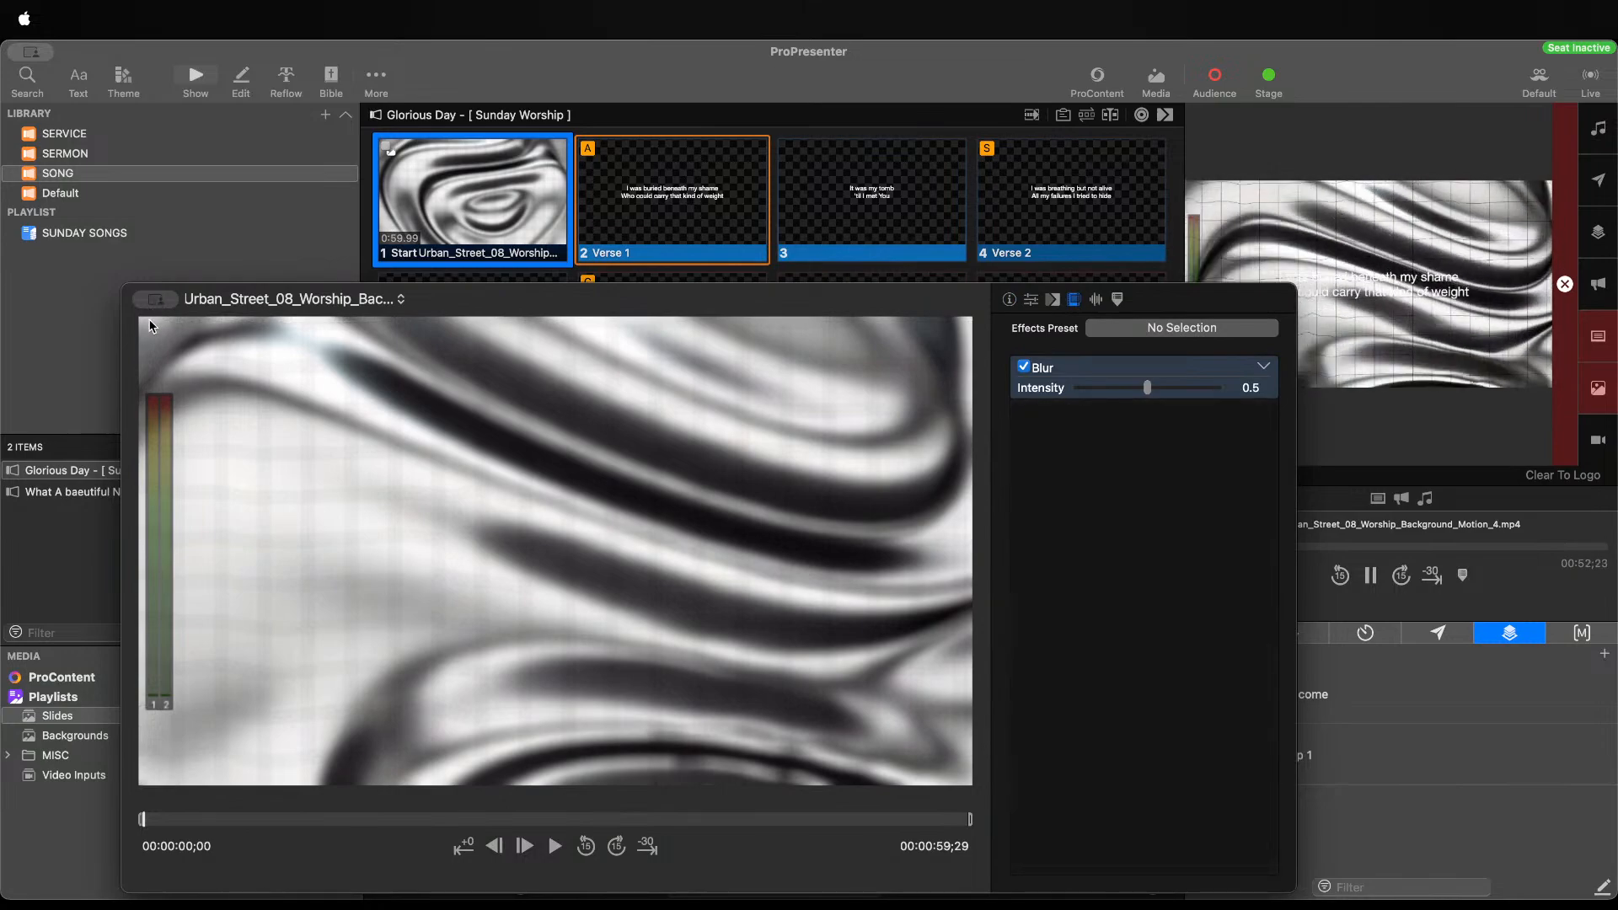
click(451, 219)
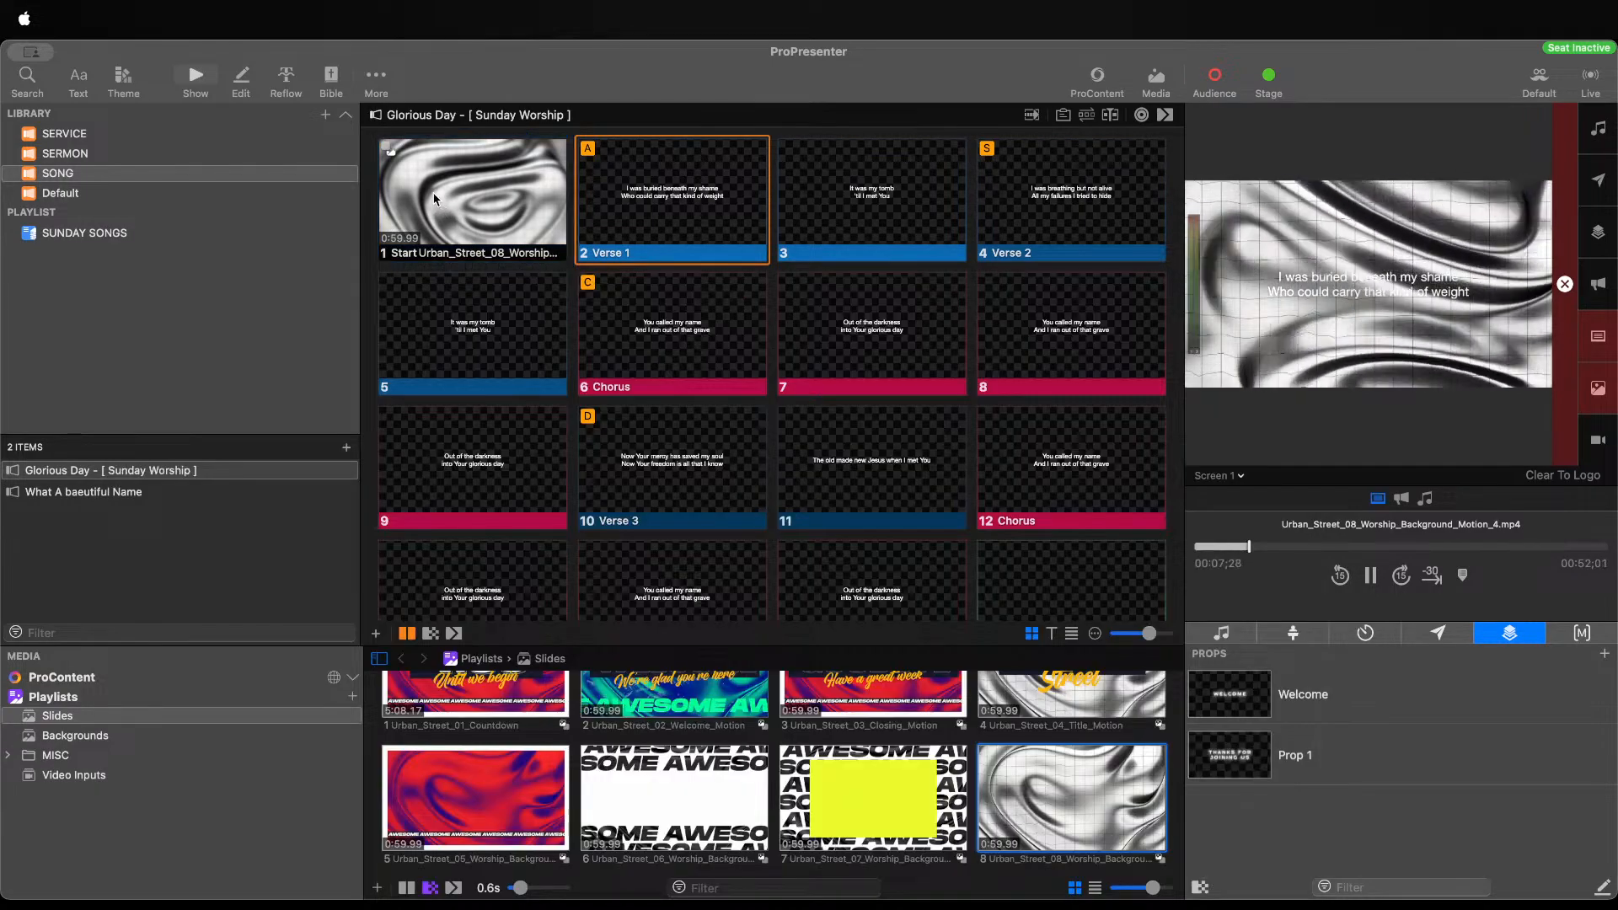
click(518, 221)
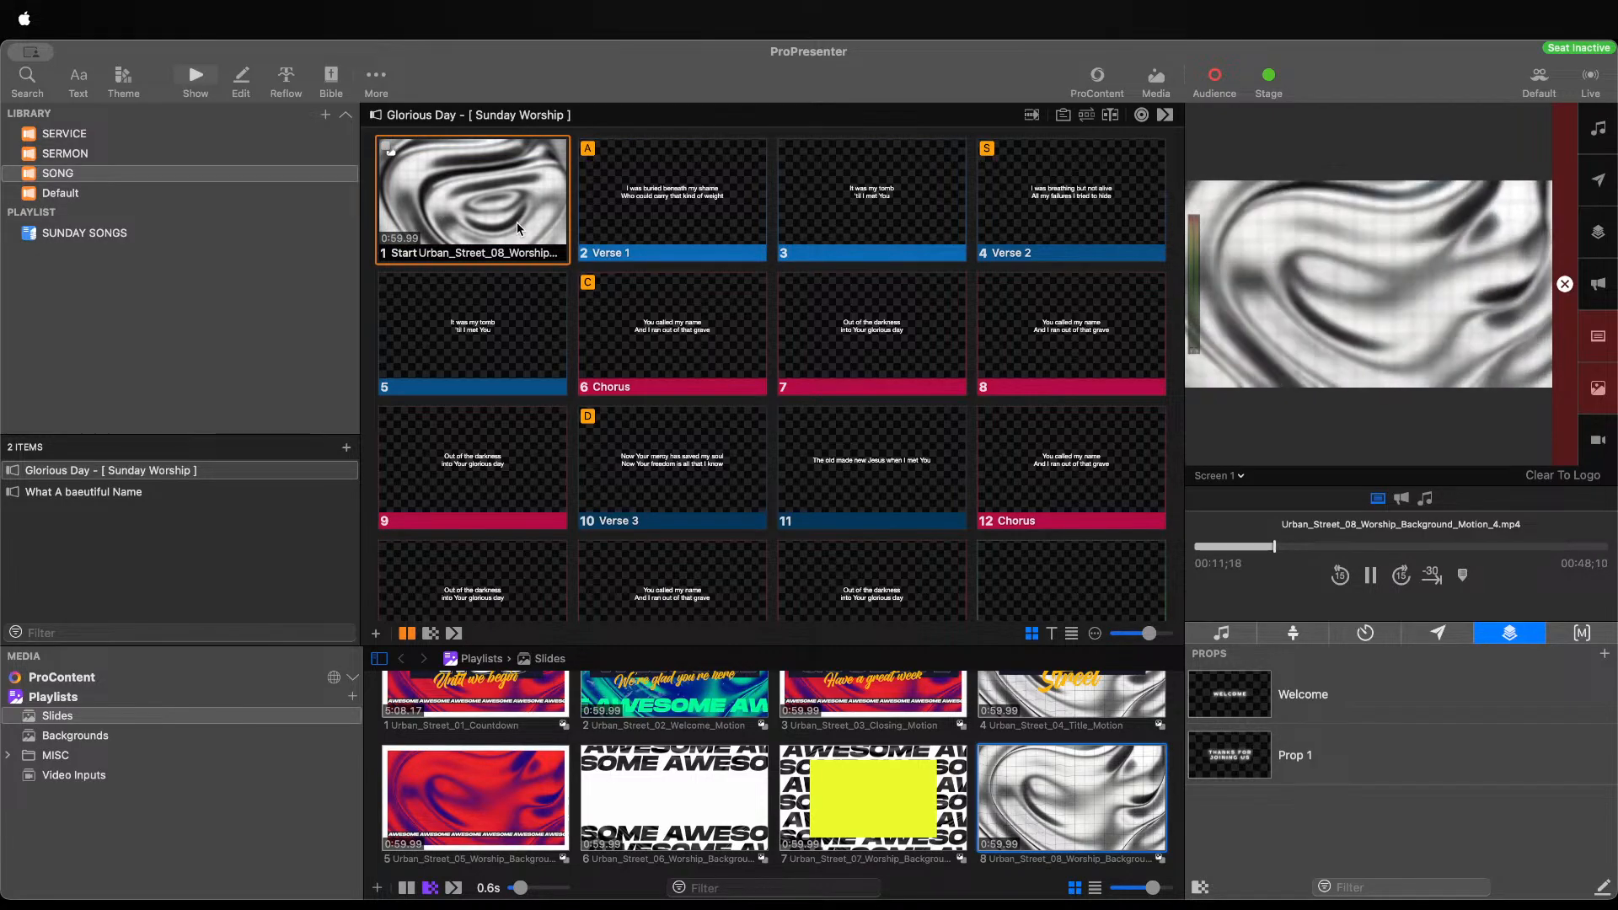
Give the Start slide's background video a Dissolve transition with a duration of 3 and make the slide live
right_click(517, 220)
click(942, 426)
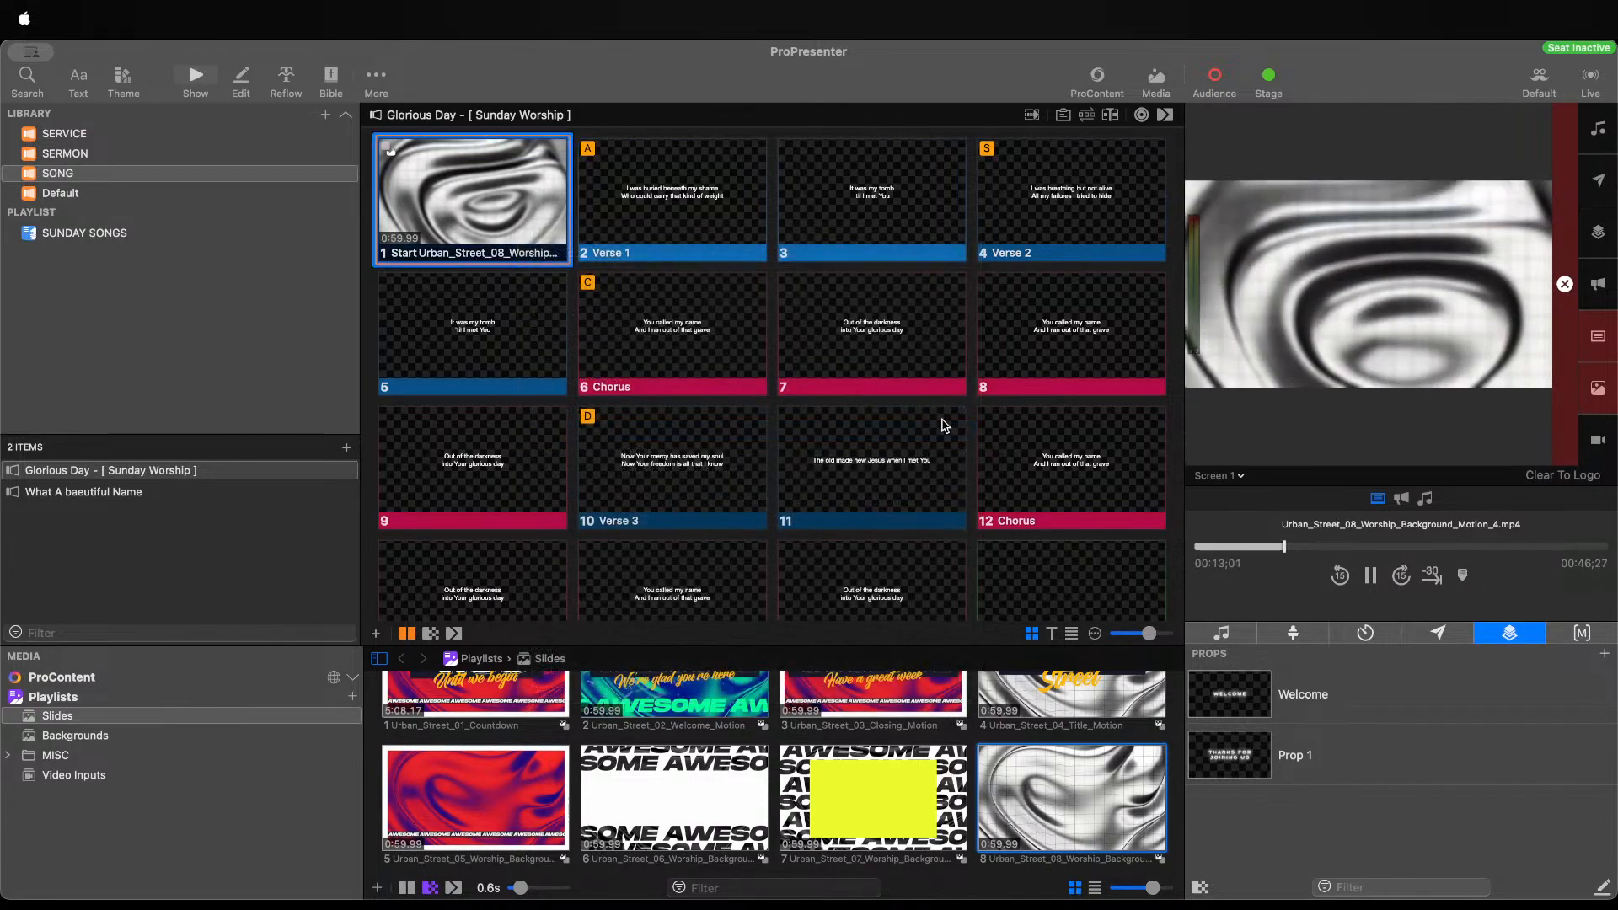
click(1053, 300)
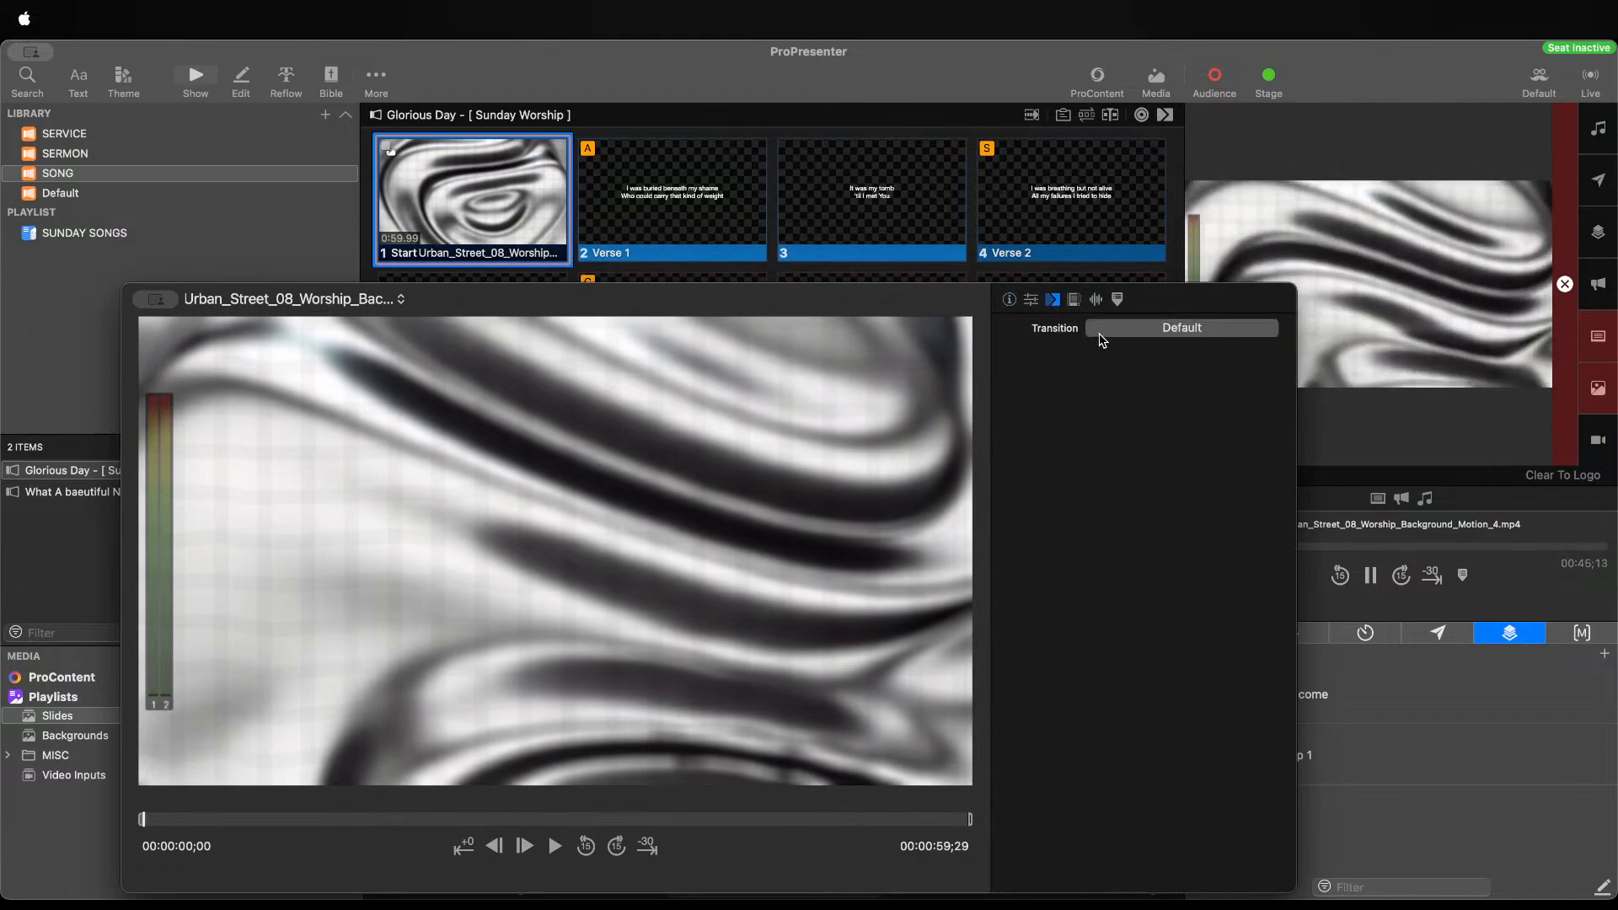
click(1102, 336)
click(1112, 501)
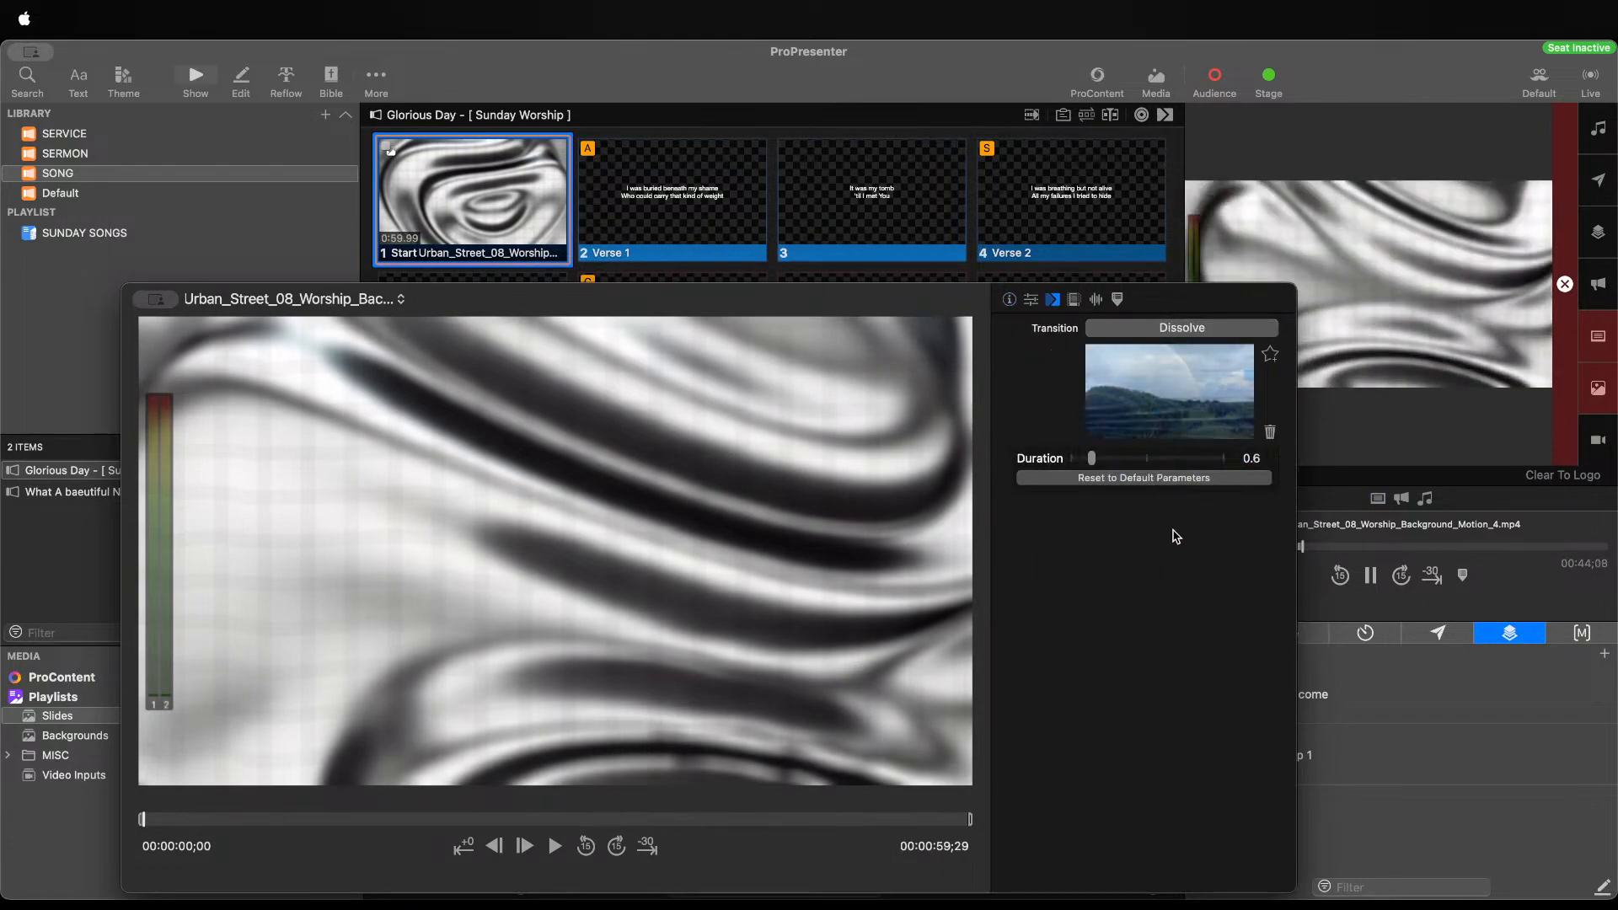
click(1255, 459)
text(3)
key(Return)
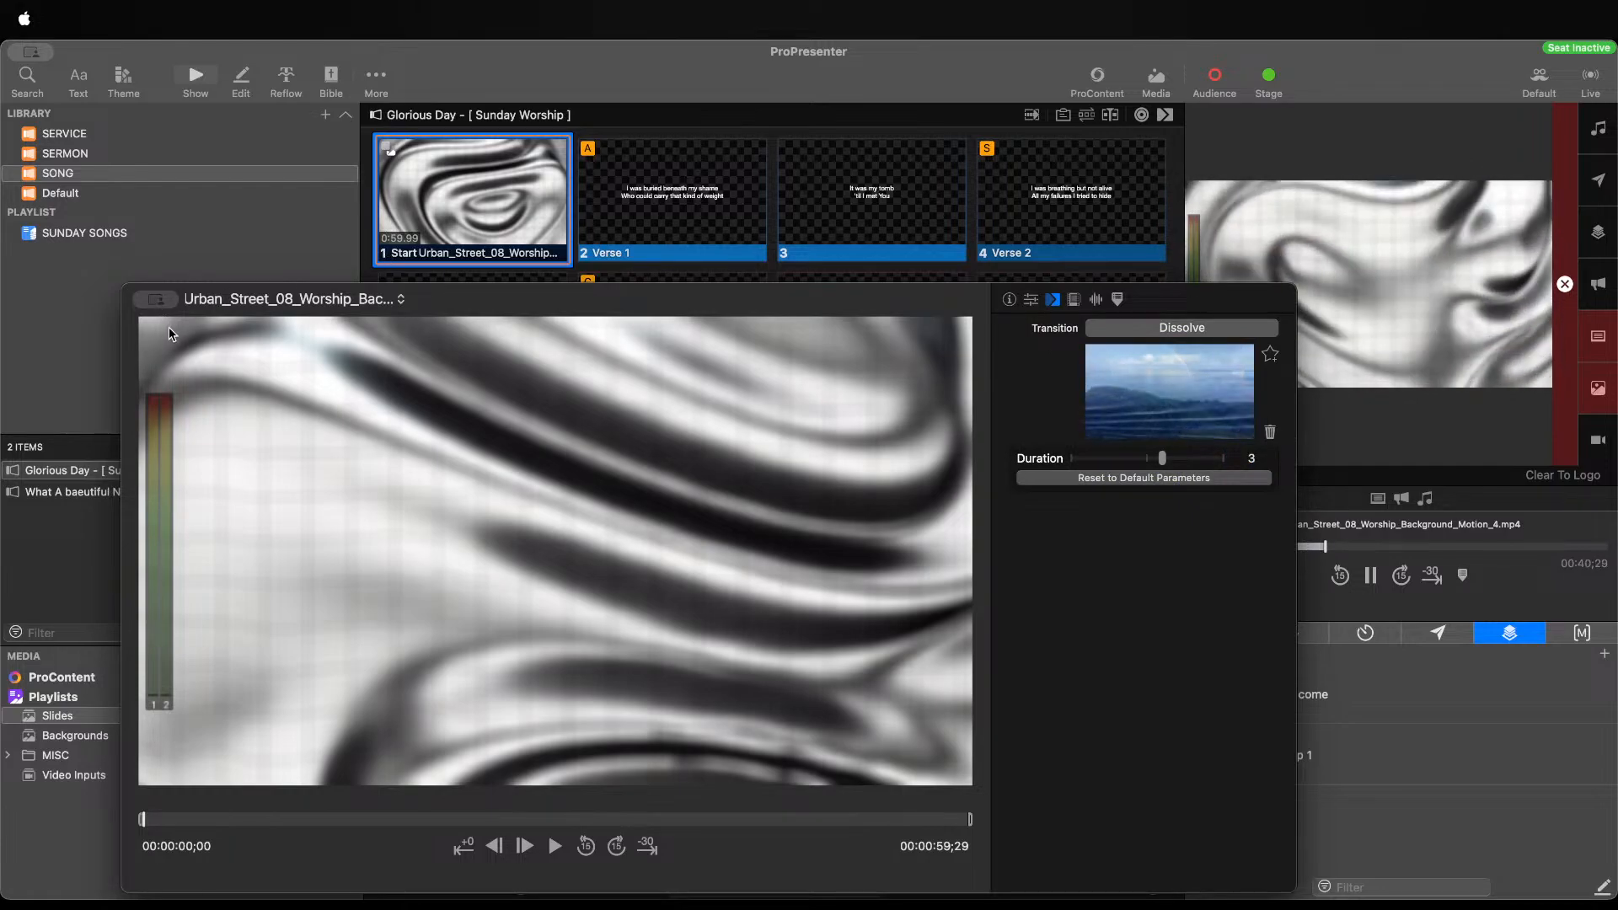
click(510, 258)
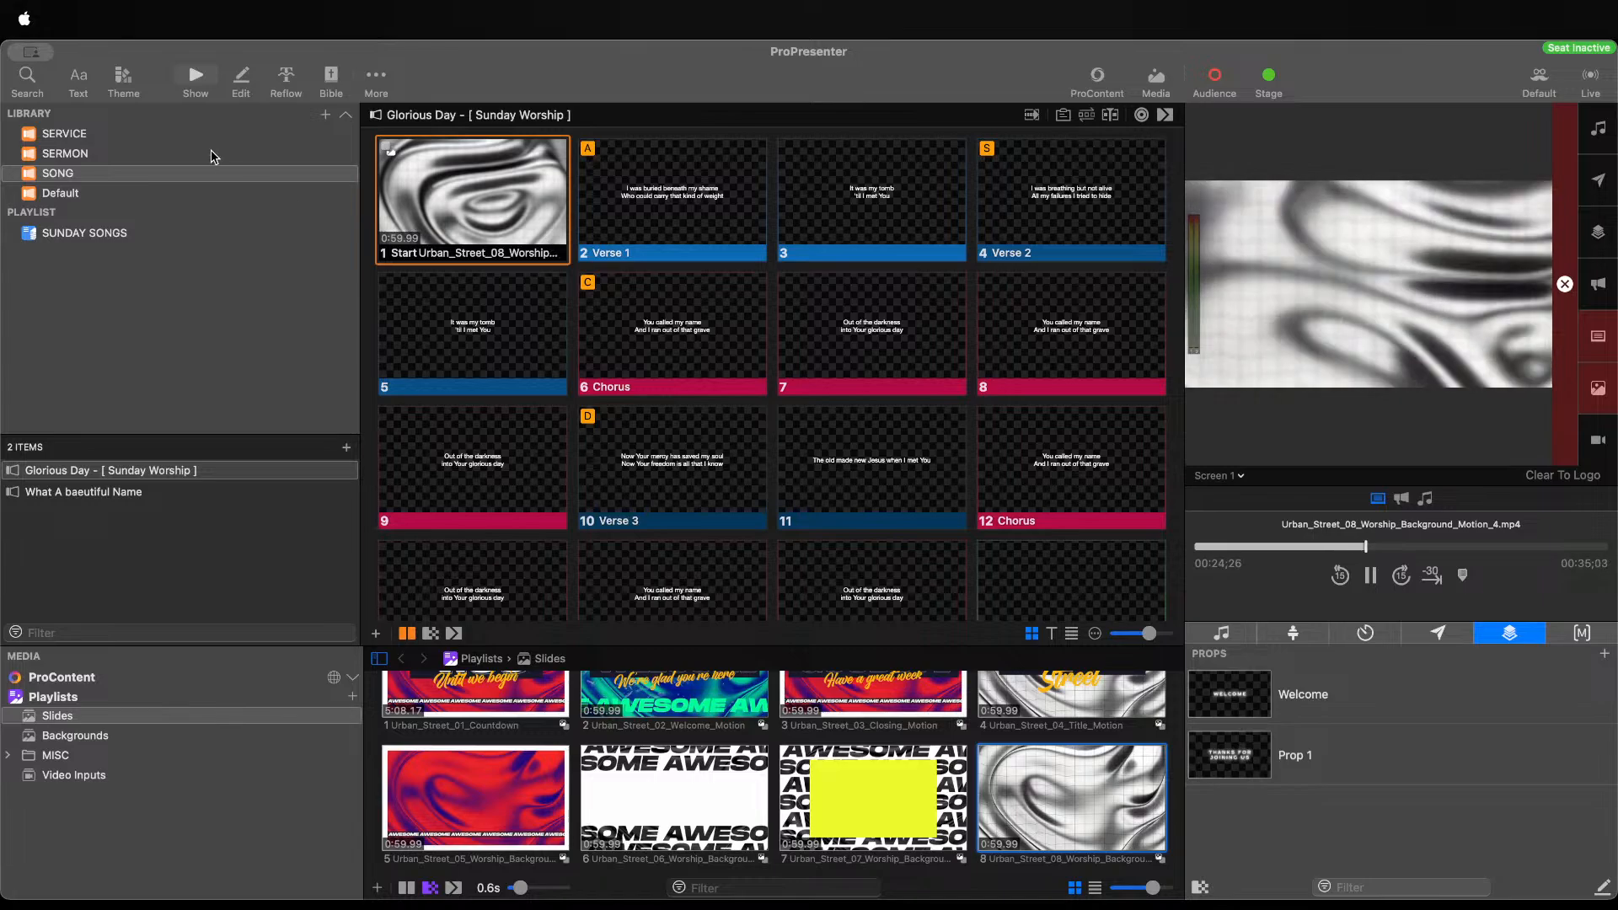
Open the second slide of the Lyrics theme for editing and set its Pragmatica text to the Black style
click(124, 80)
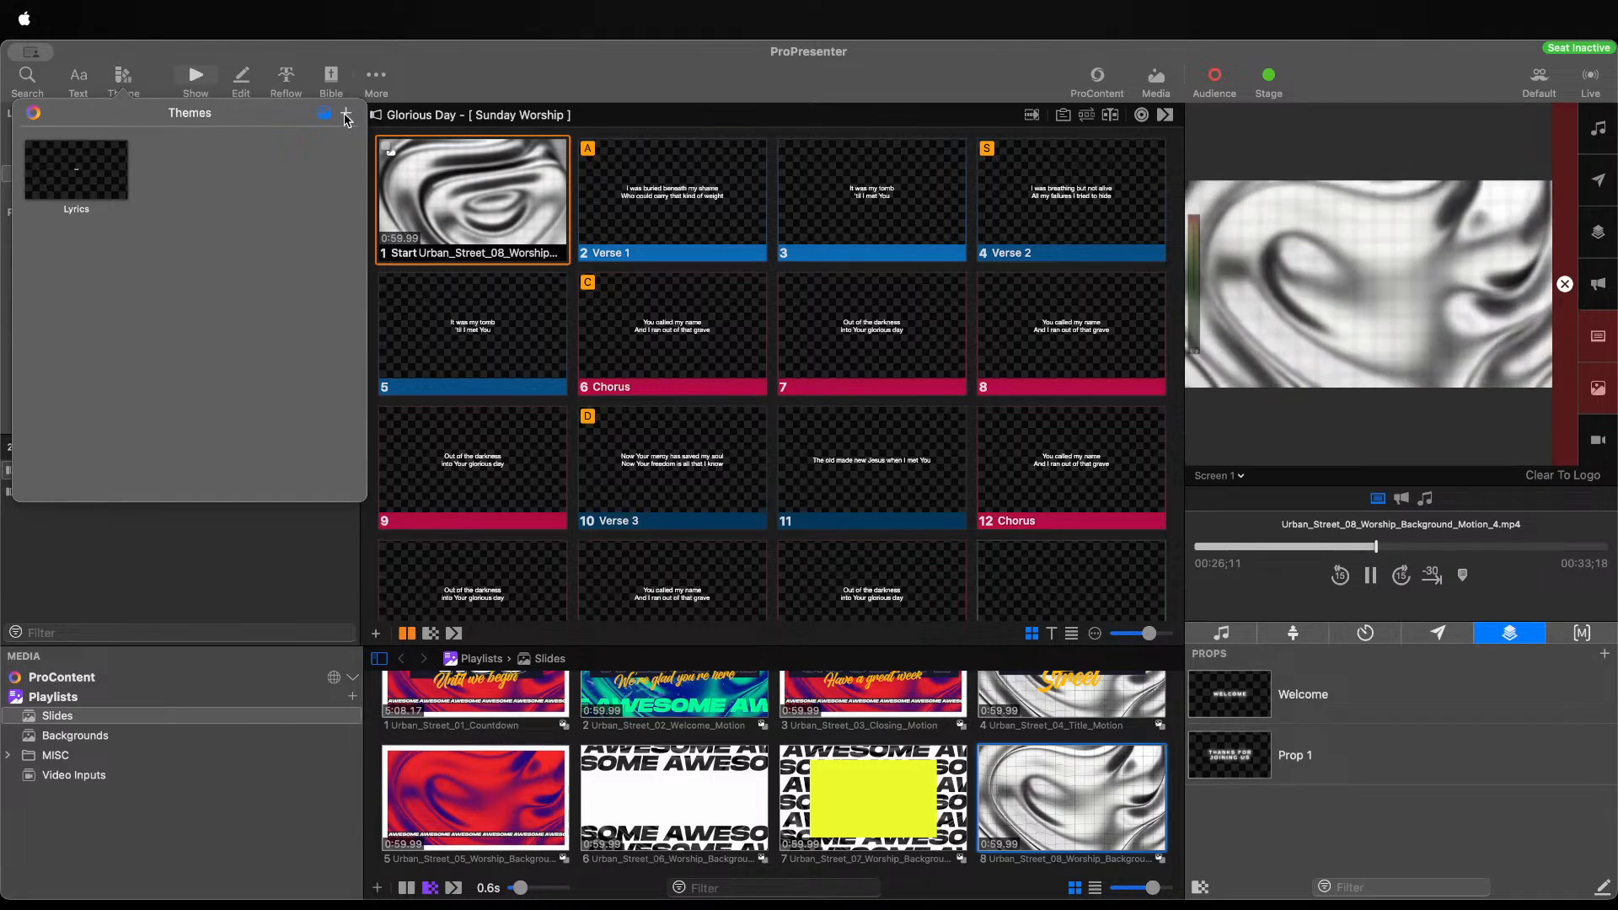
double_click(97, 159)
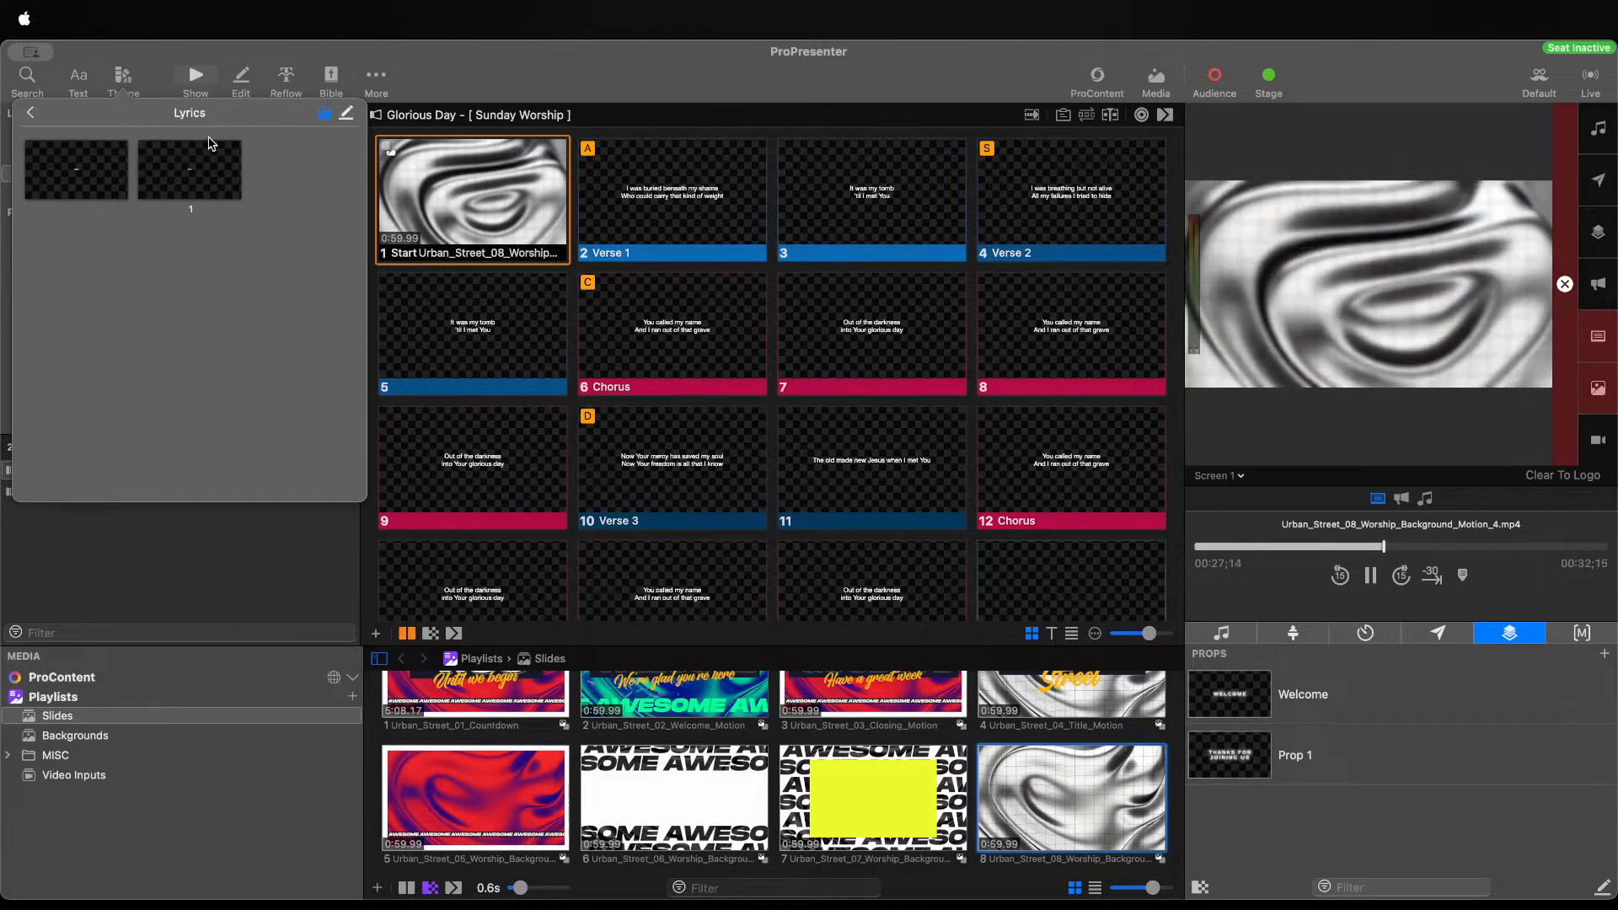
click(345, 112)
click(145, 371)
click(812, 531)
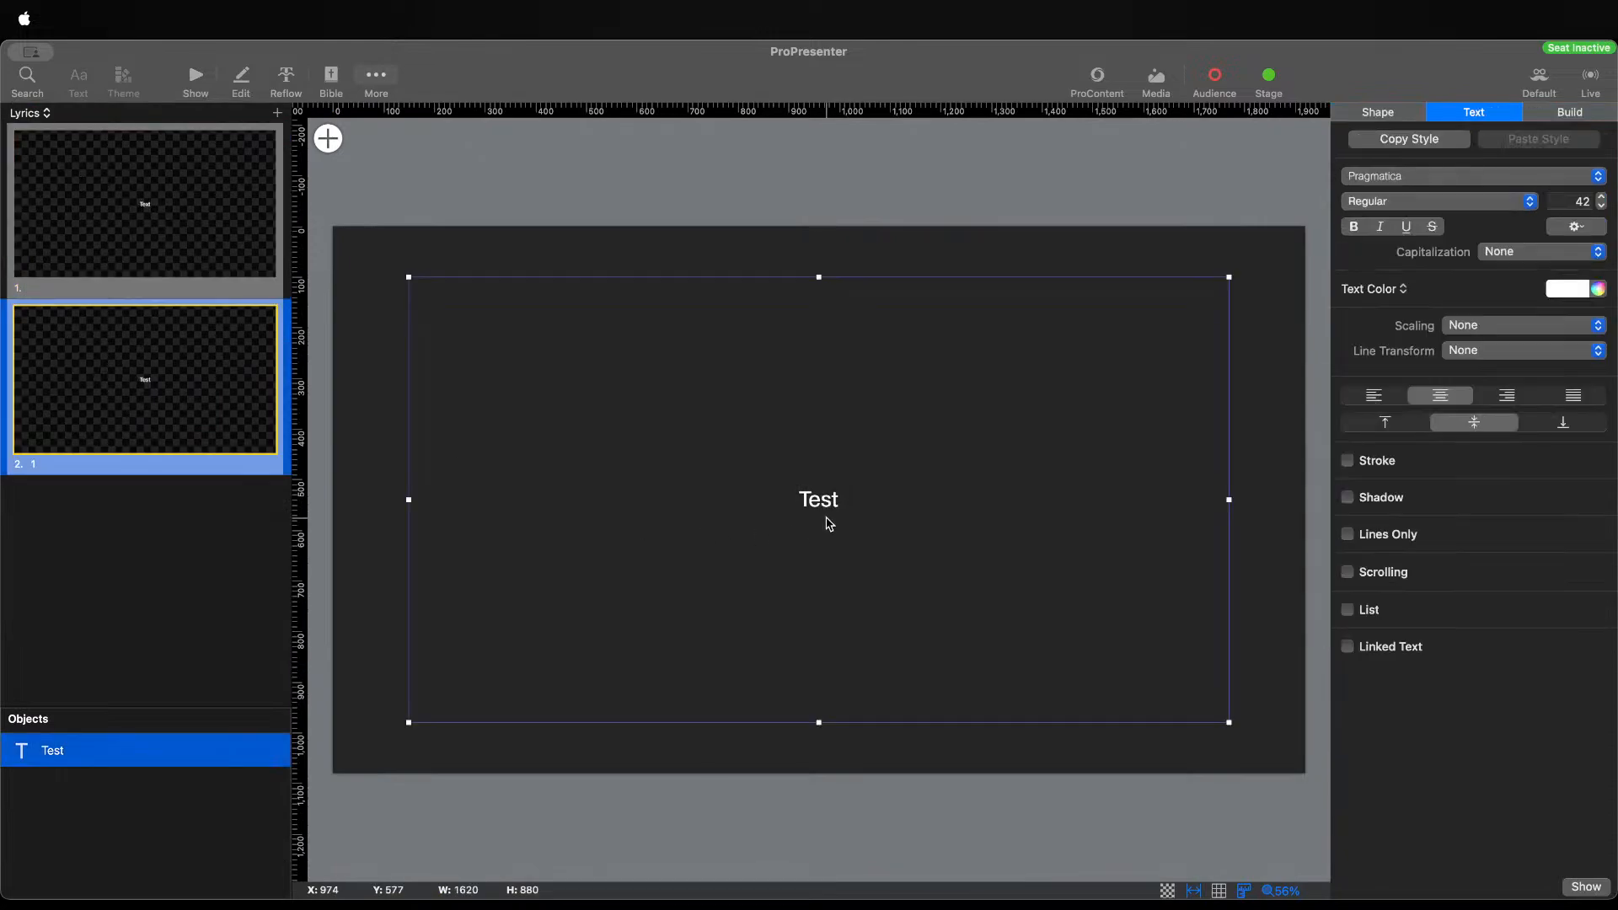
click(1369, 213)
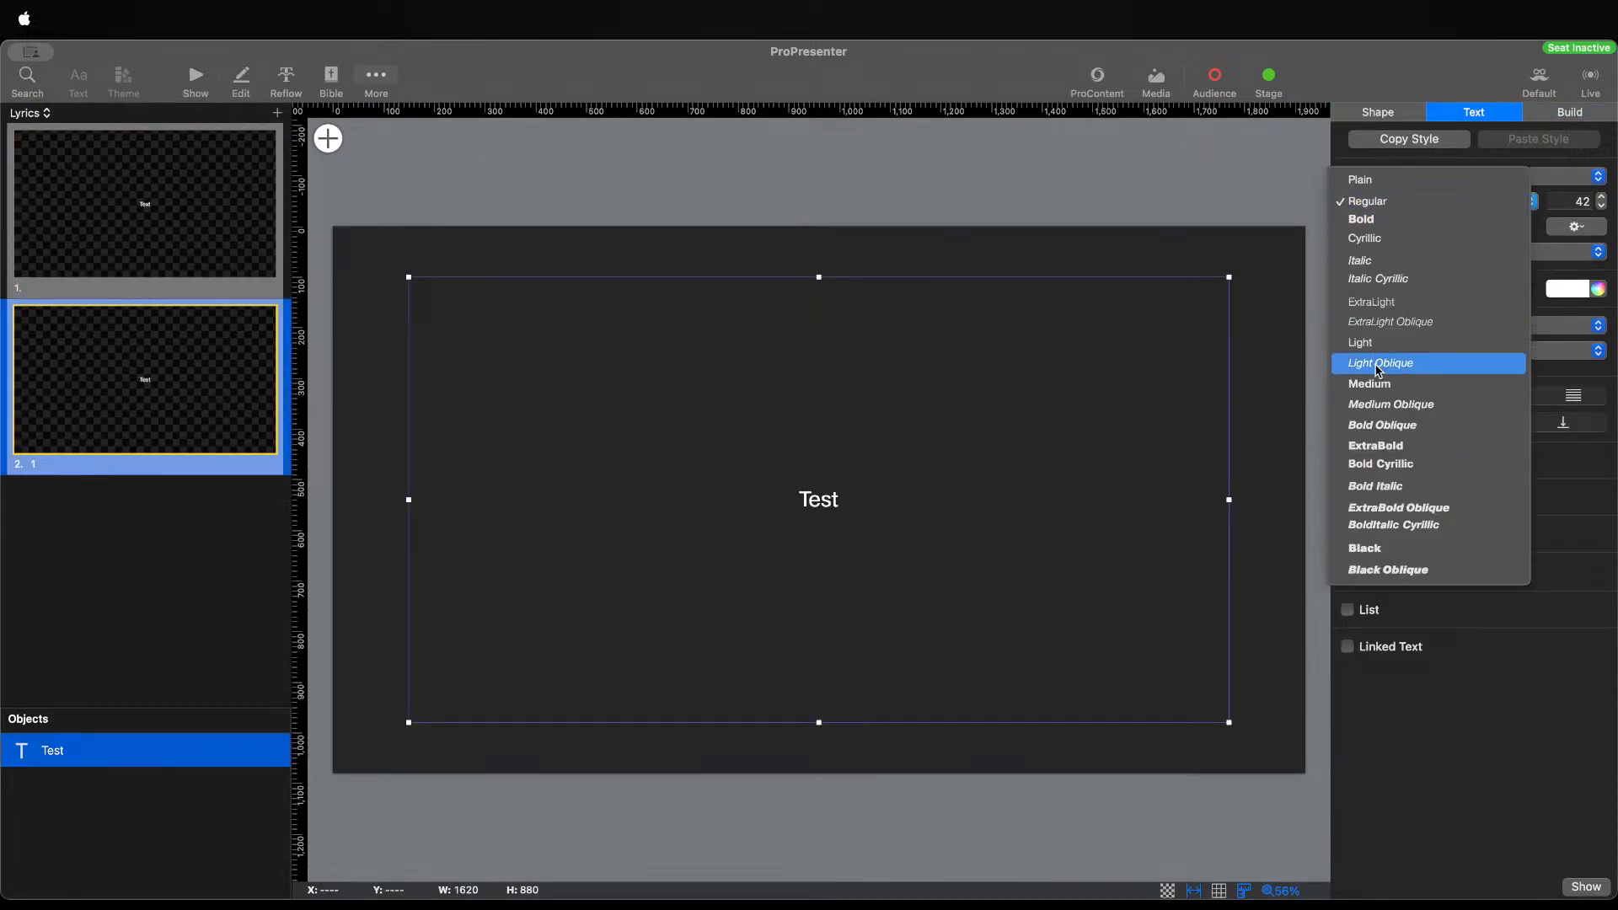
click(1382, 550)
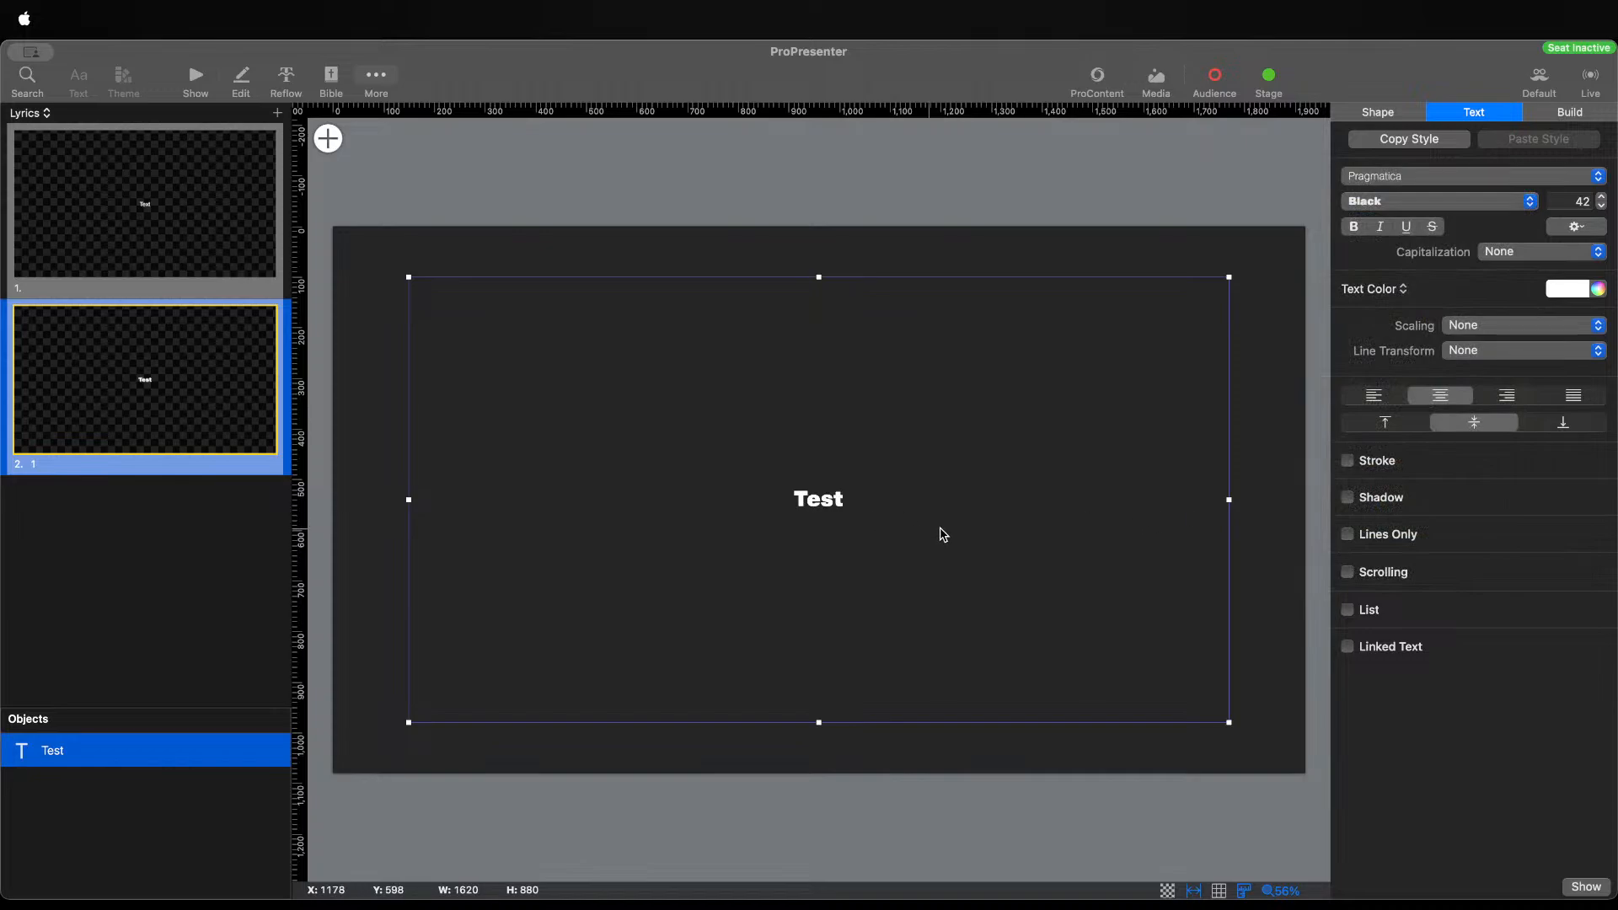
Reduce the theme slide's text box to about 412 high around the centre and increase its text size to 60
drag(818, 278, 837, 475)
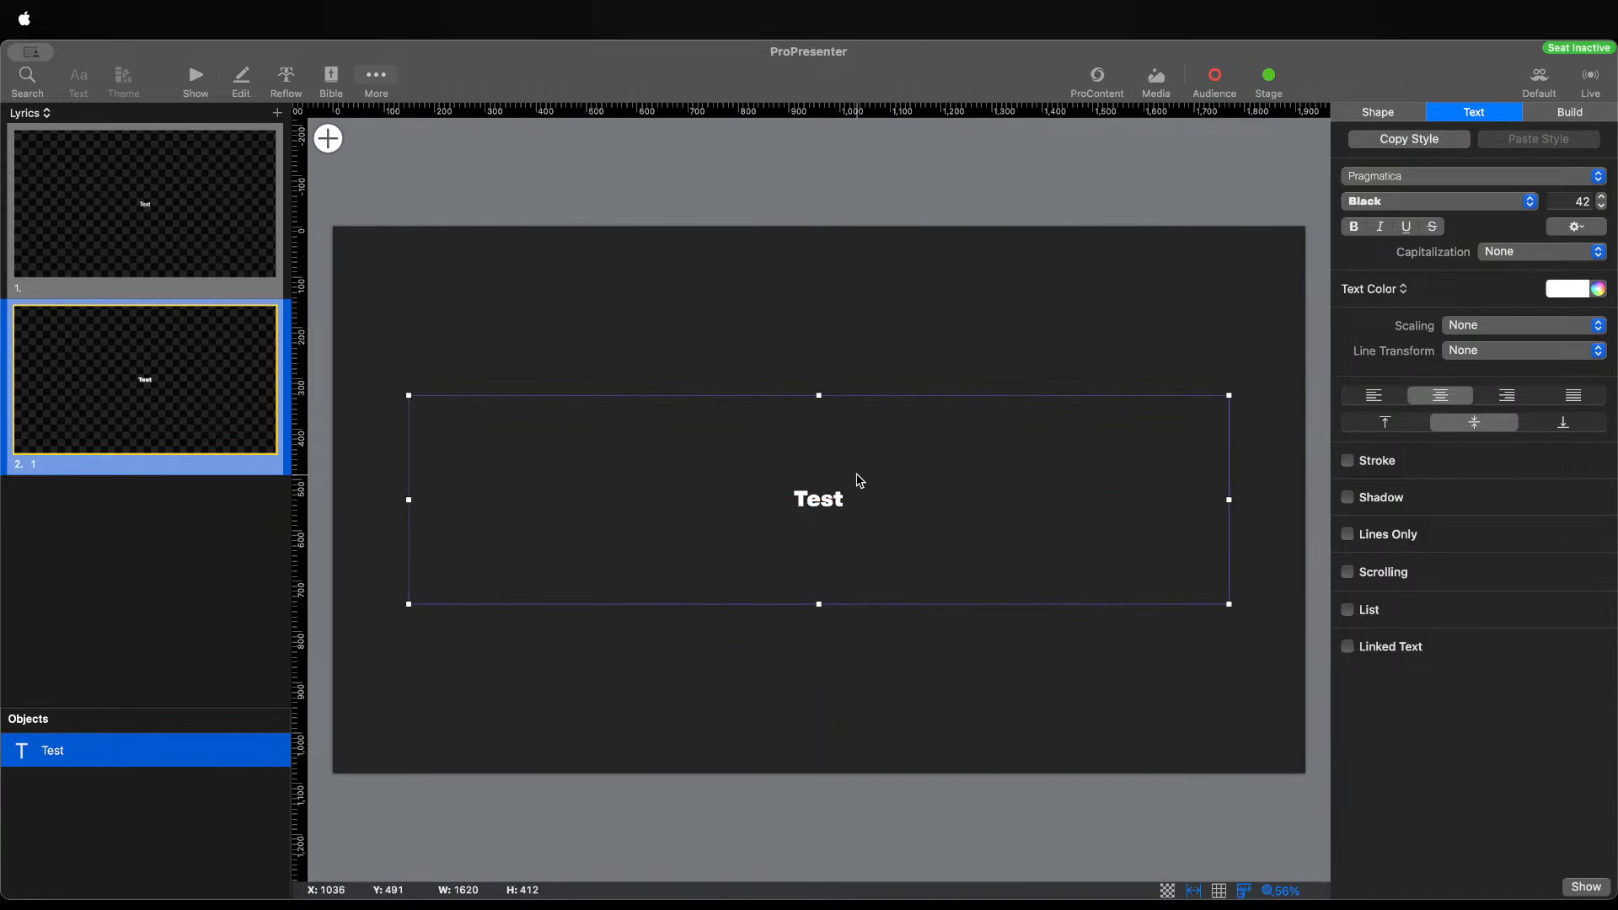
double_click(859, 479)
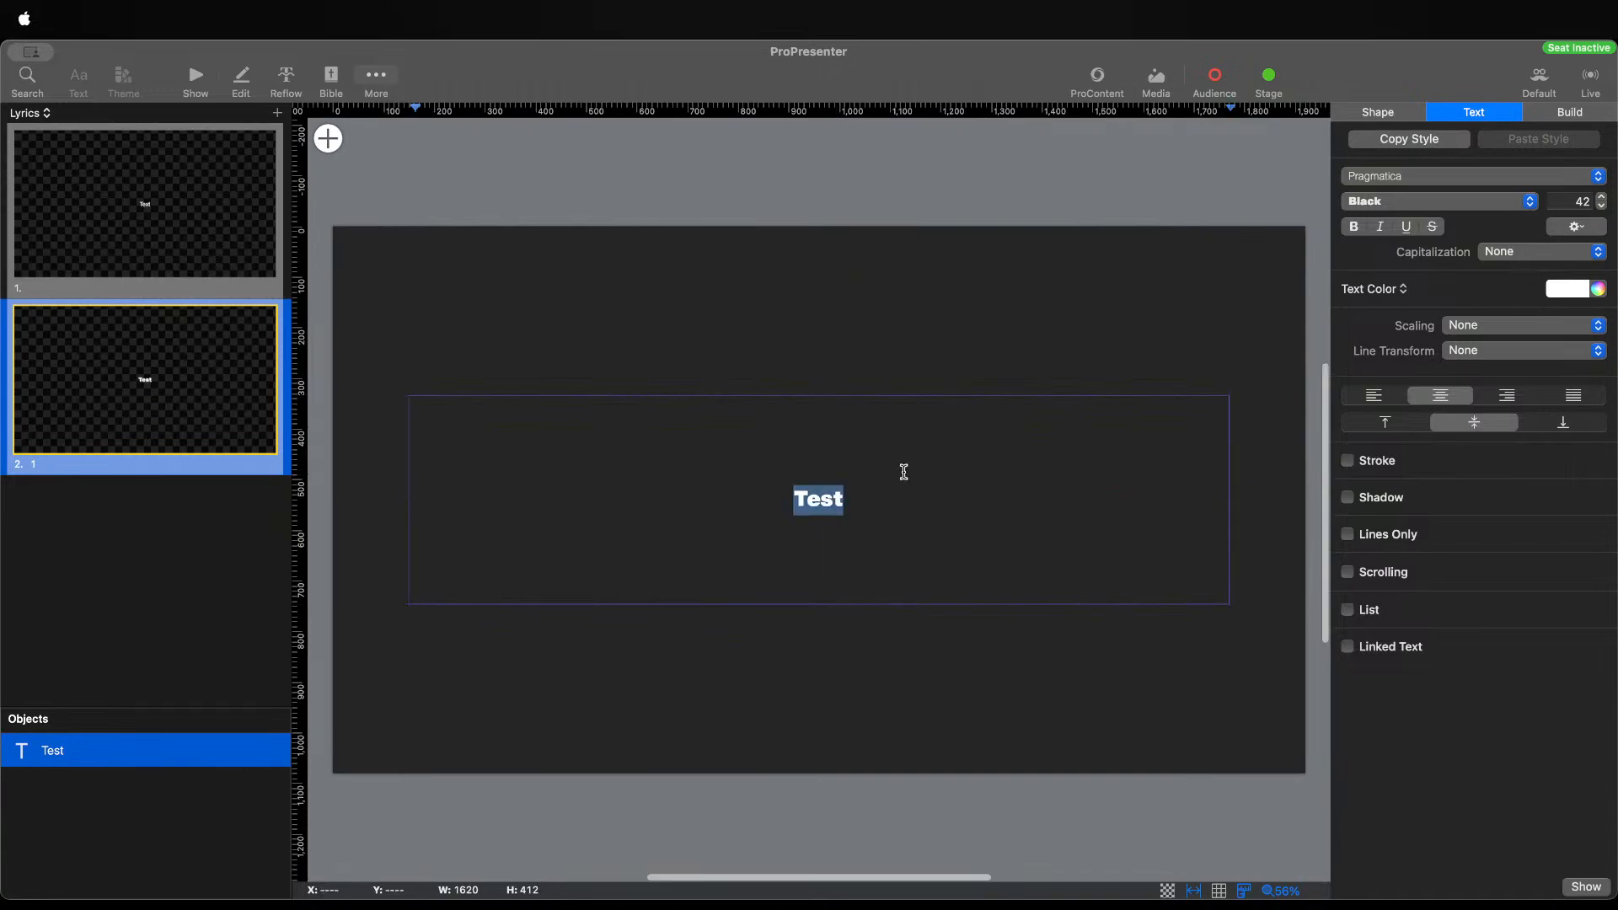
click(1600, 199)
click(1601, 199)
click(1601, 199)
click(1600, 198)
click(1601, 199)
click(1600, 199)
click(1601, 199)
click(1601, 199)
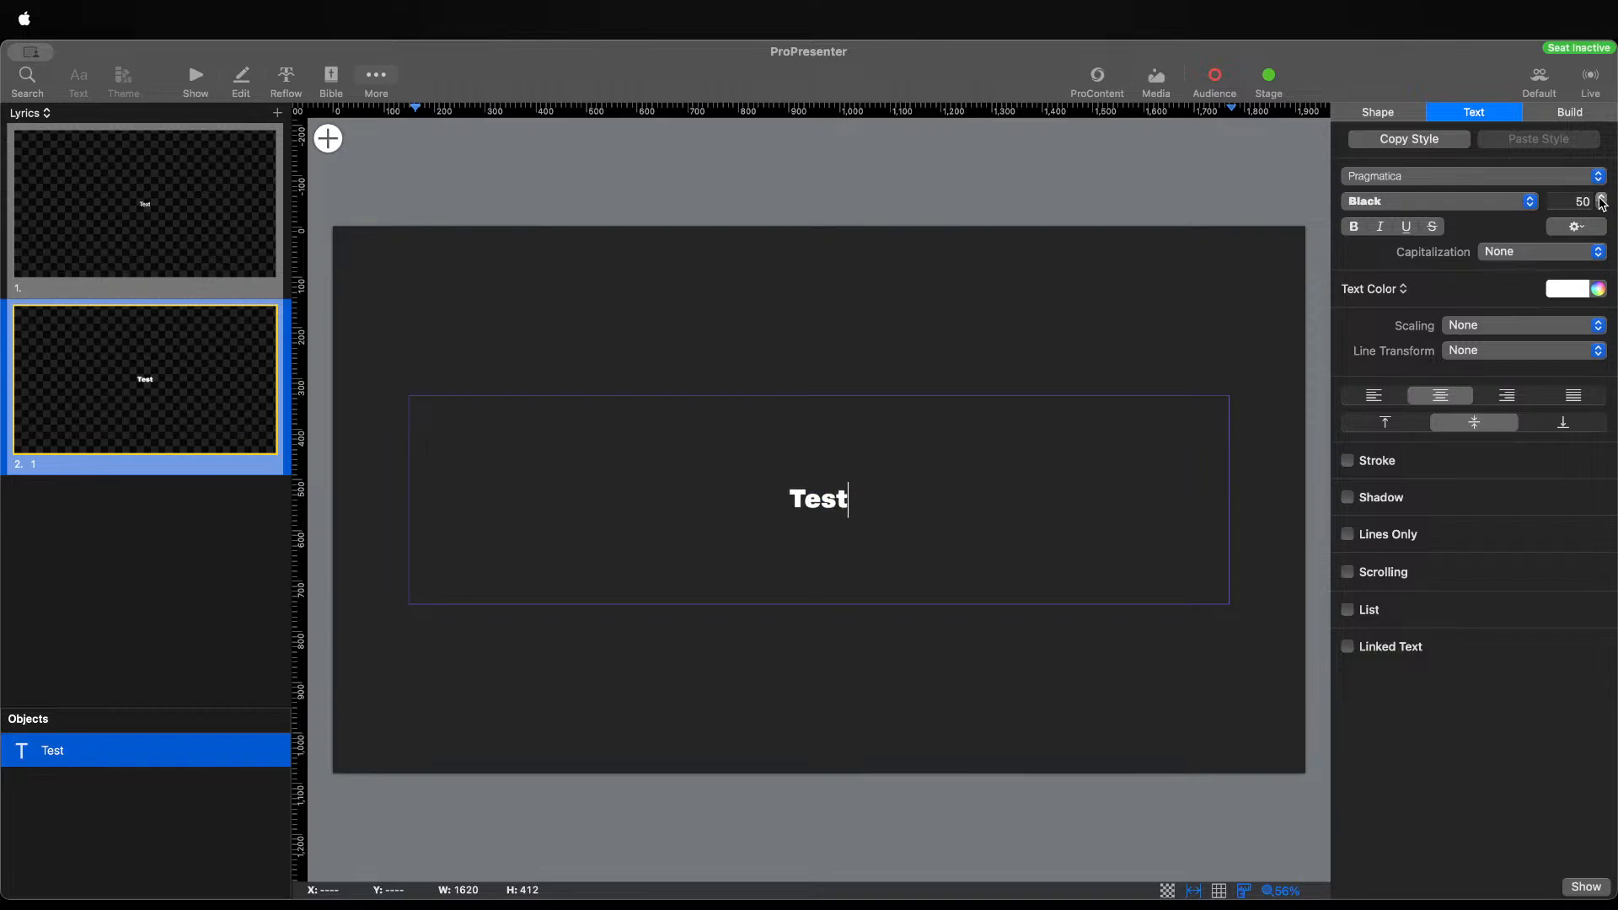
click(1601, 199)
click(1601, 198)
click(1601, 199)
click(1600, 198)
click(1601, 199)
click(1601, 199)
click(1601, 199)
click(1601, 199)
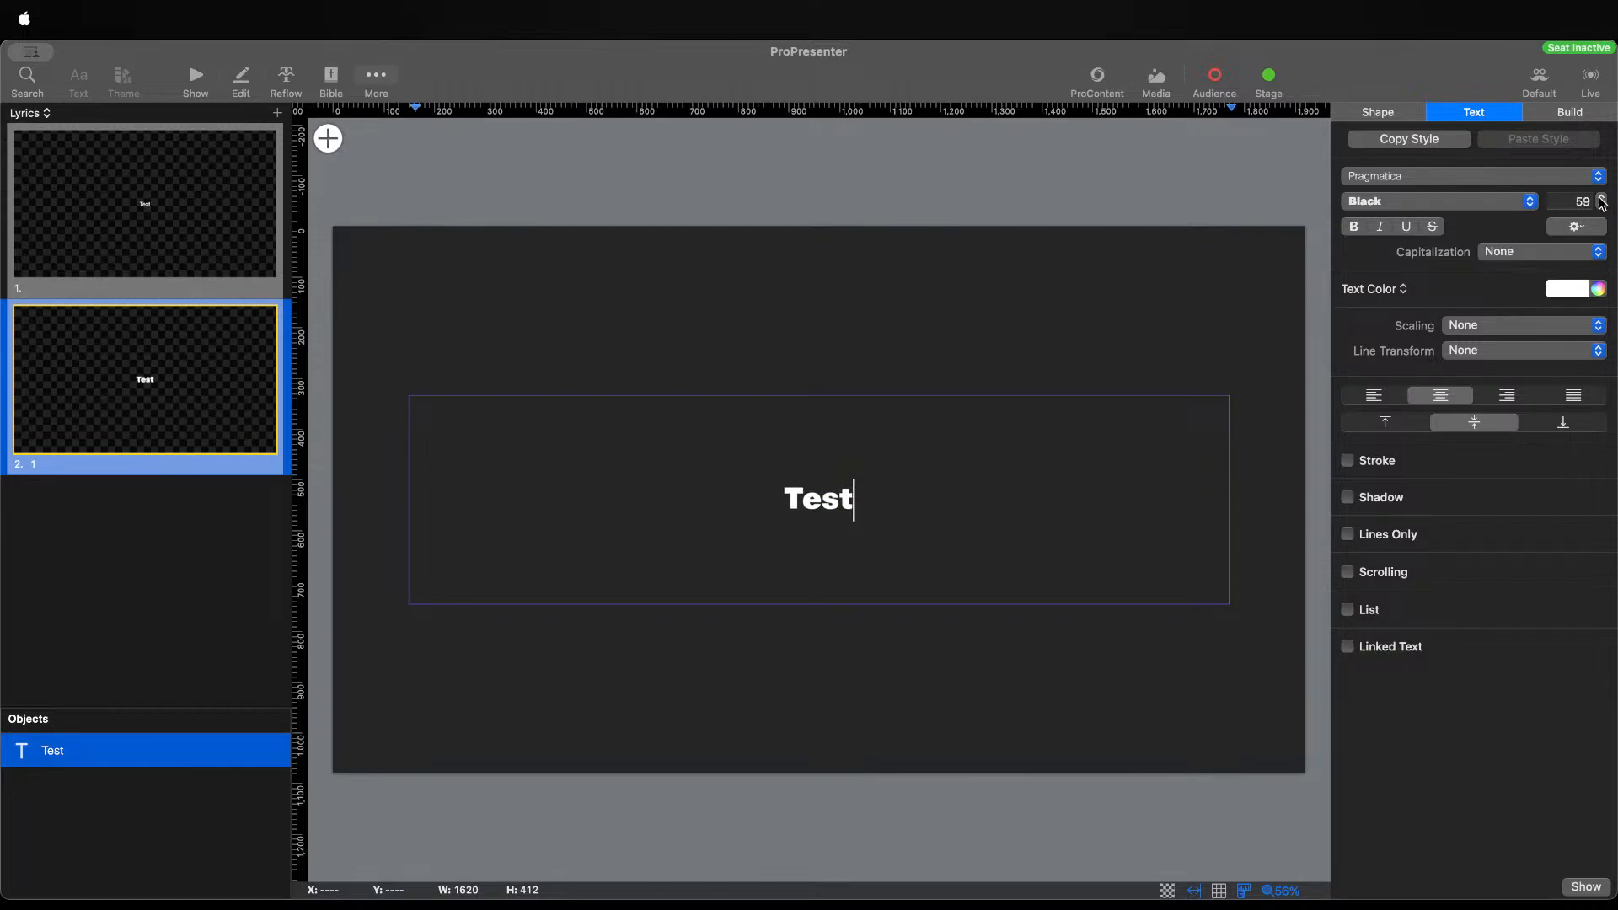
click(1601, 199)
double_click(839, 503)
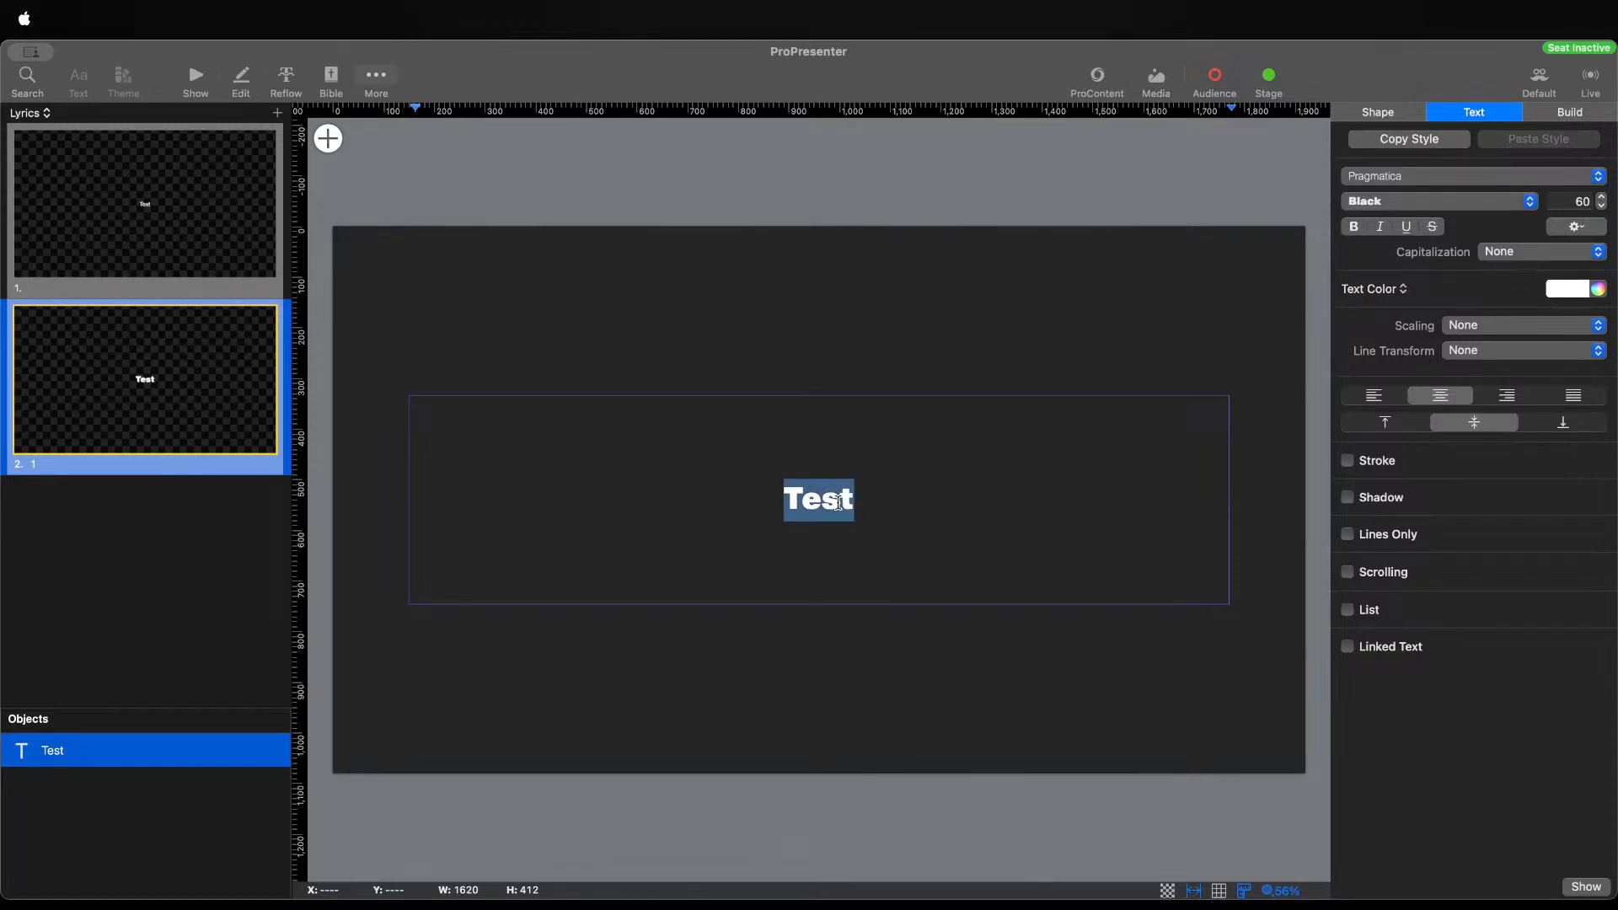
Send the first Verse 1 slide live and examine the text formatting of the song's first Verse 2 slide in the editor
click(195, 94)
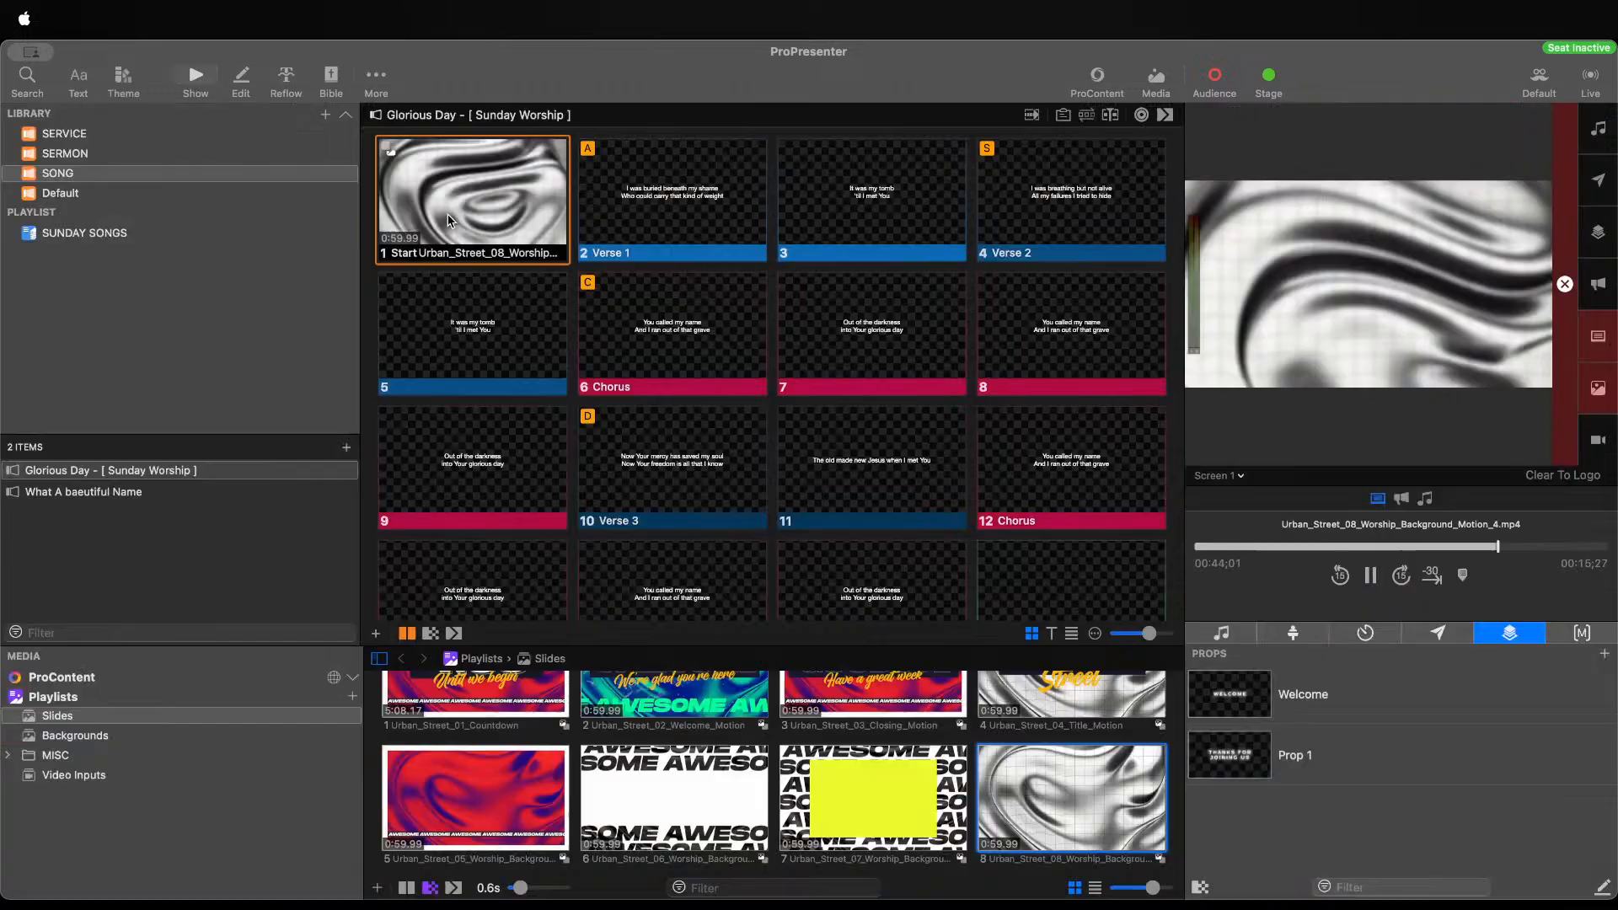
click(241, 81)
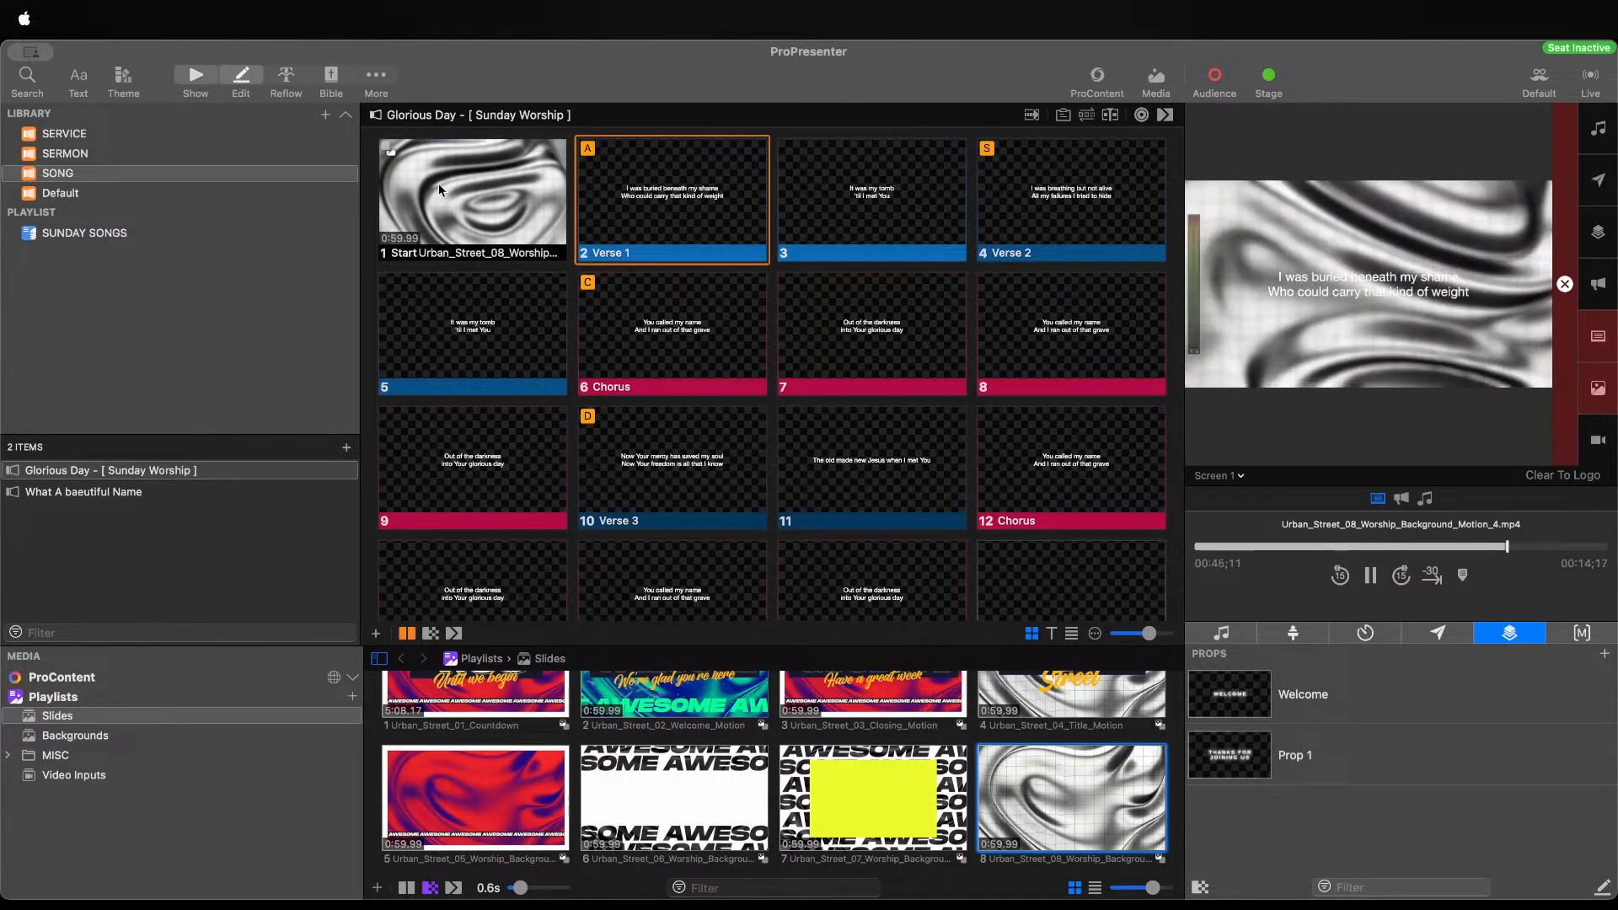
click(693, 367)
key(super+a)
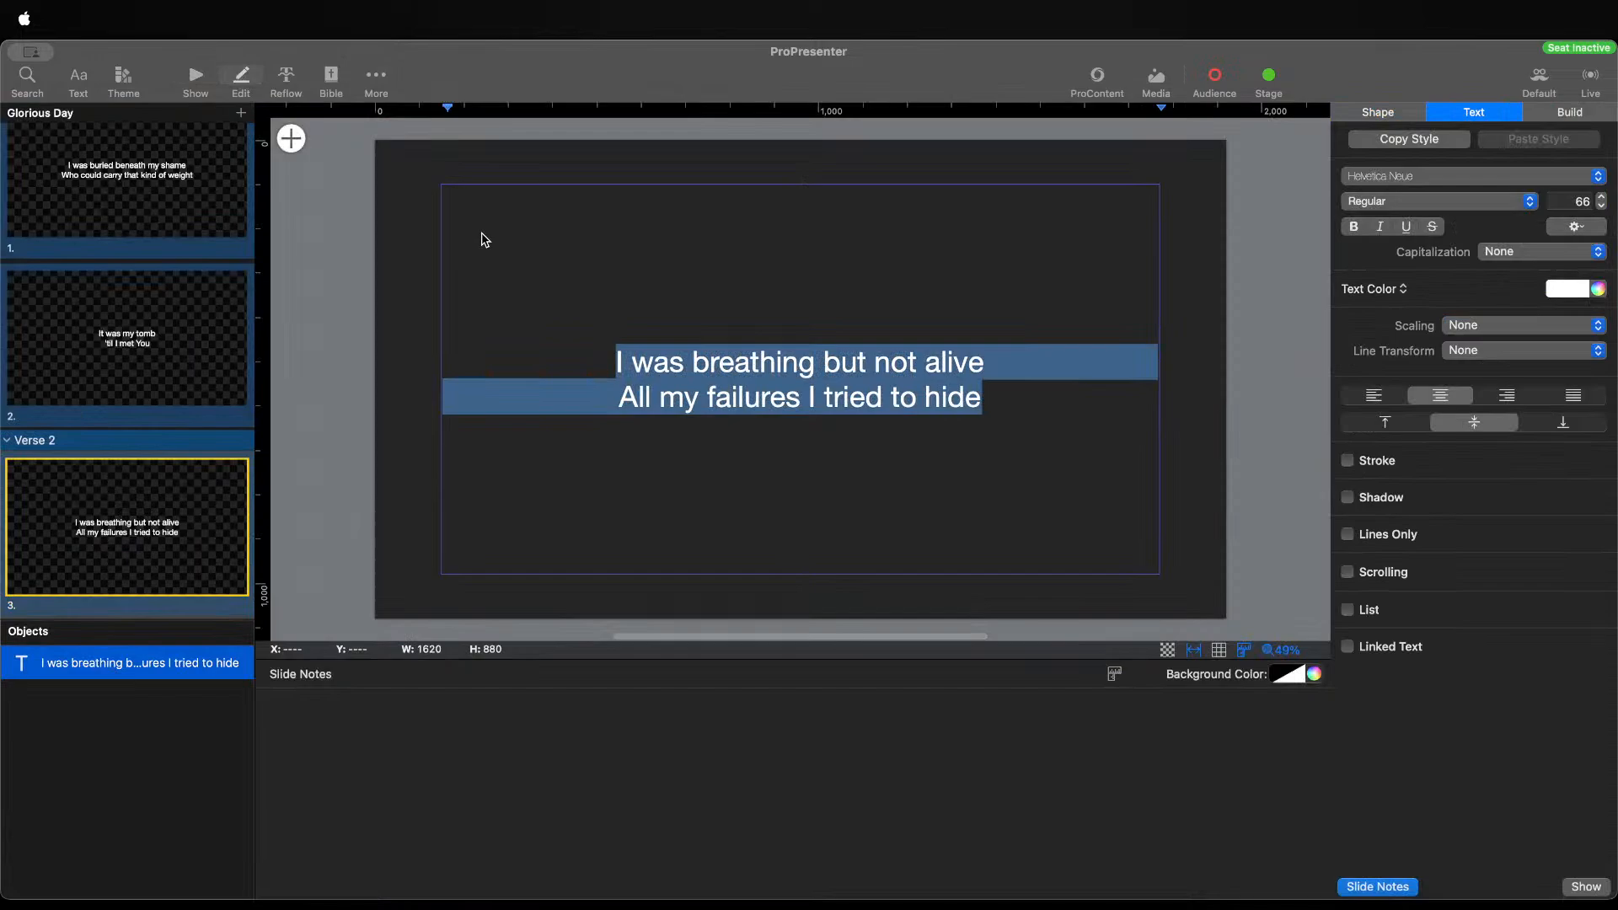
Replace the text on the second Lyrics theme slide with the copied Verse 2 lyrics, matching the theme's existing style
click(195, 81)
click(123, 82)
click(346, 112)
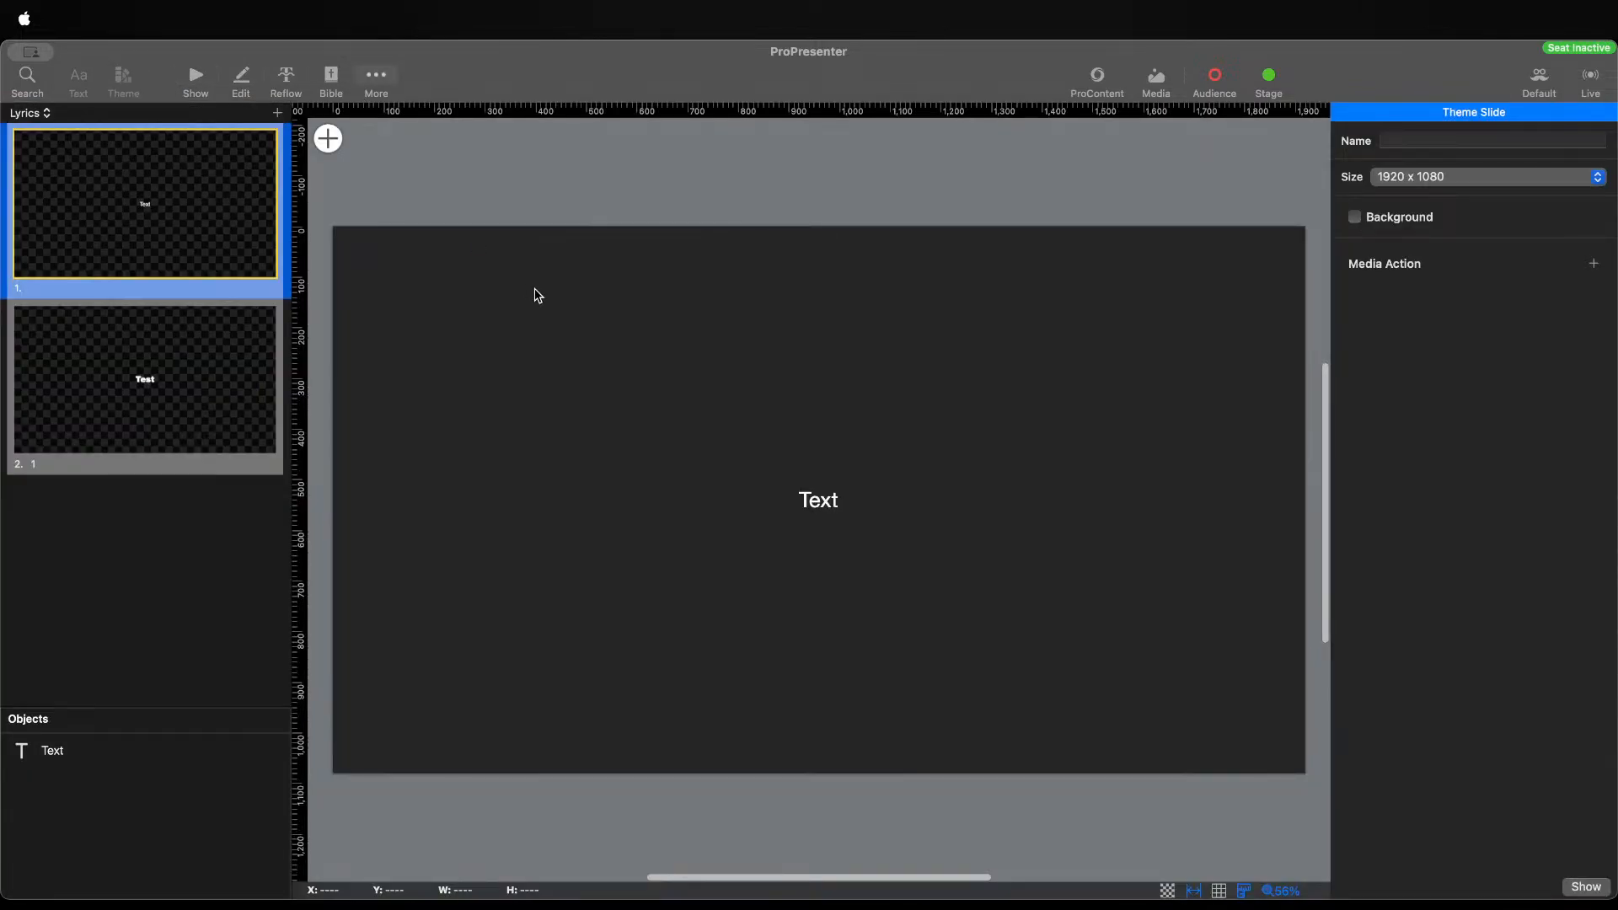
click(115, 460)
double_click(802, 486)
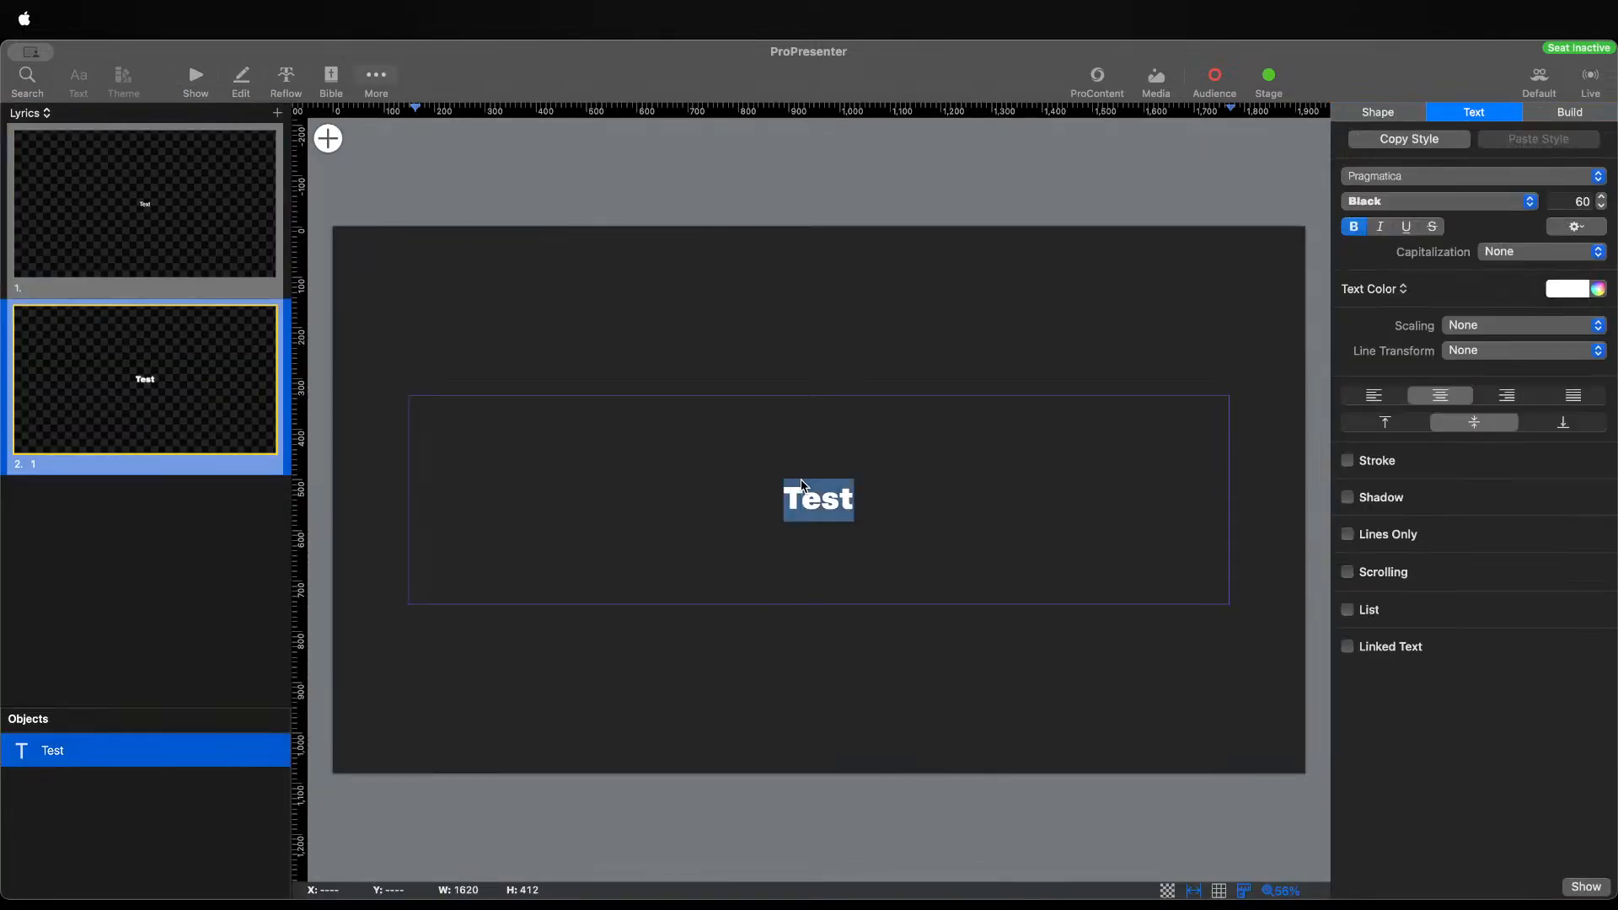
right_click(855, 495)
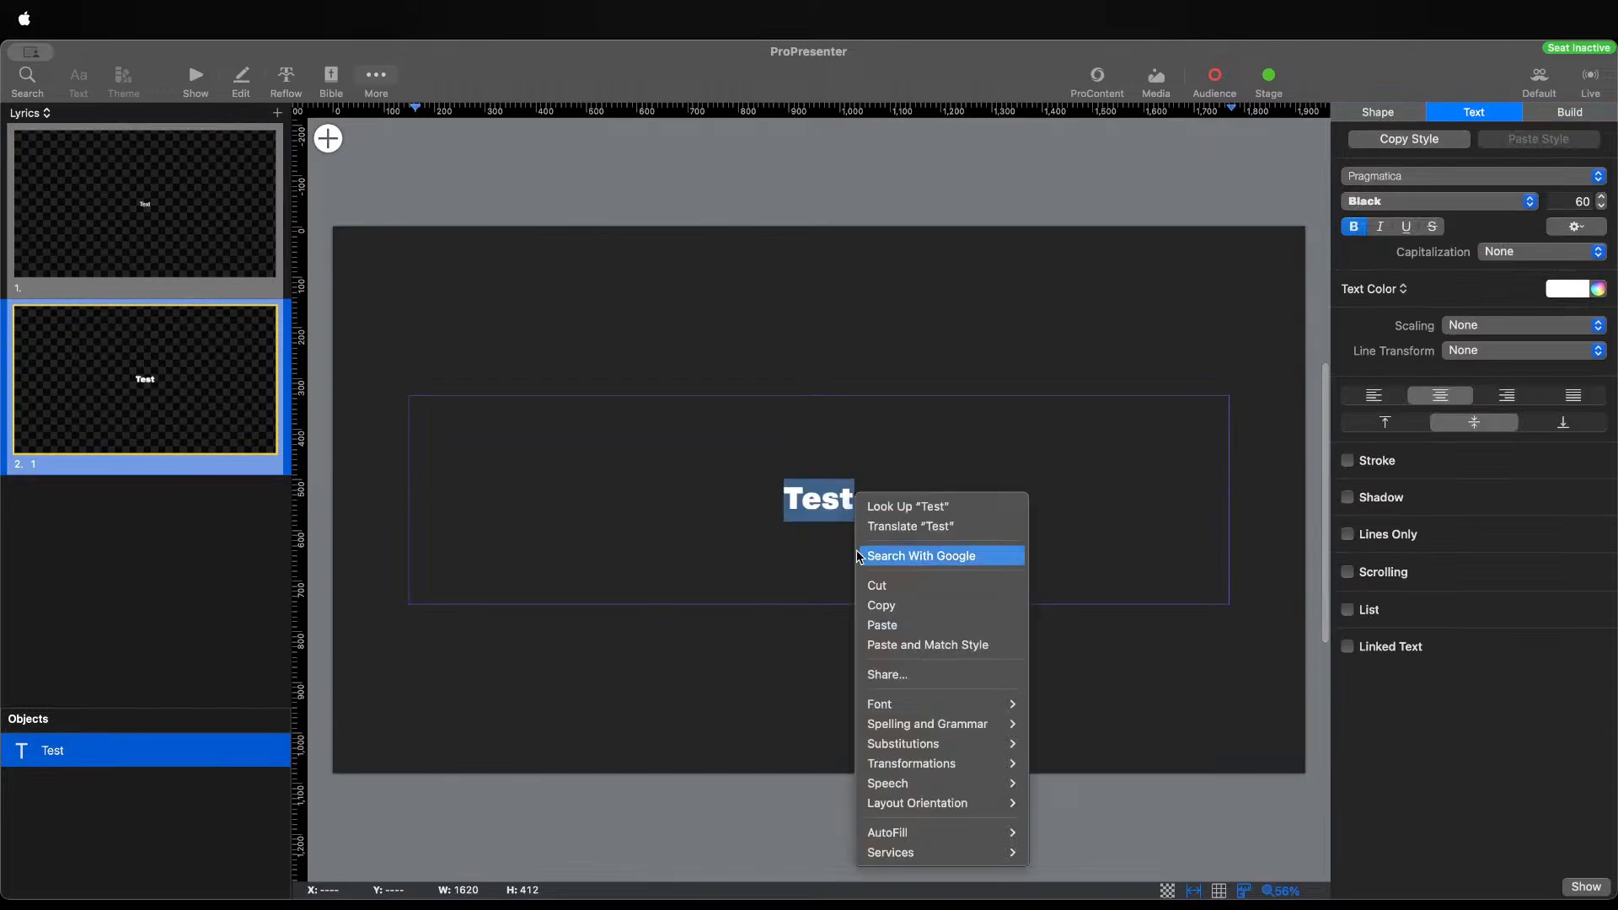
click(917, 645)
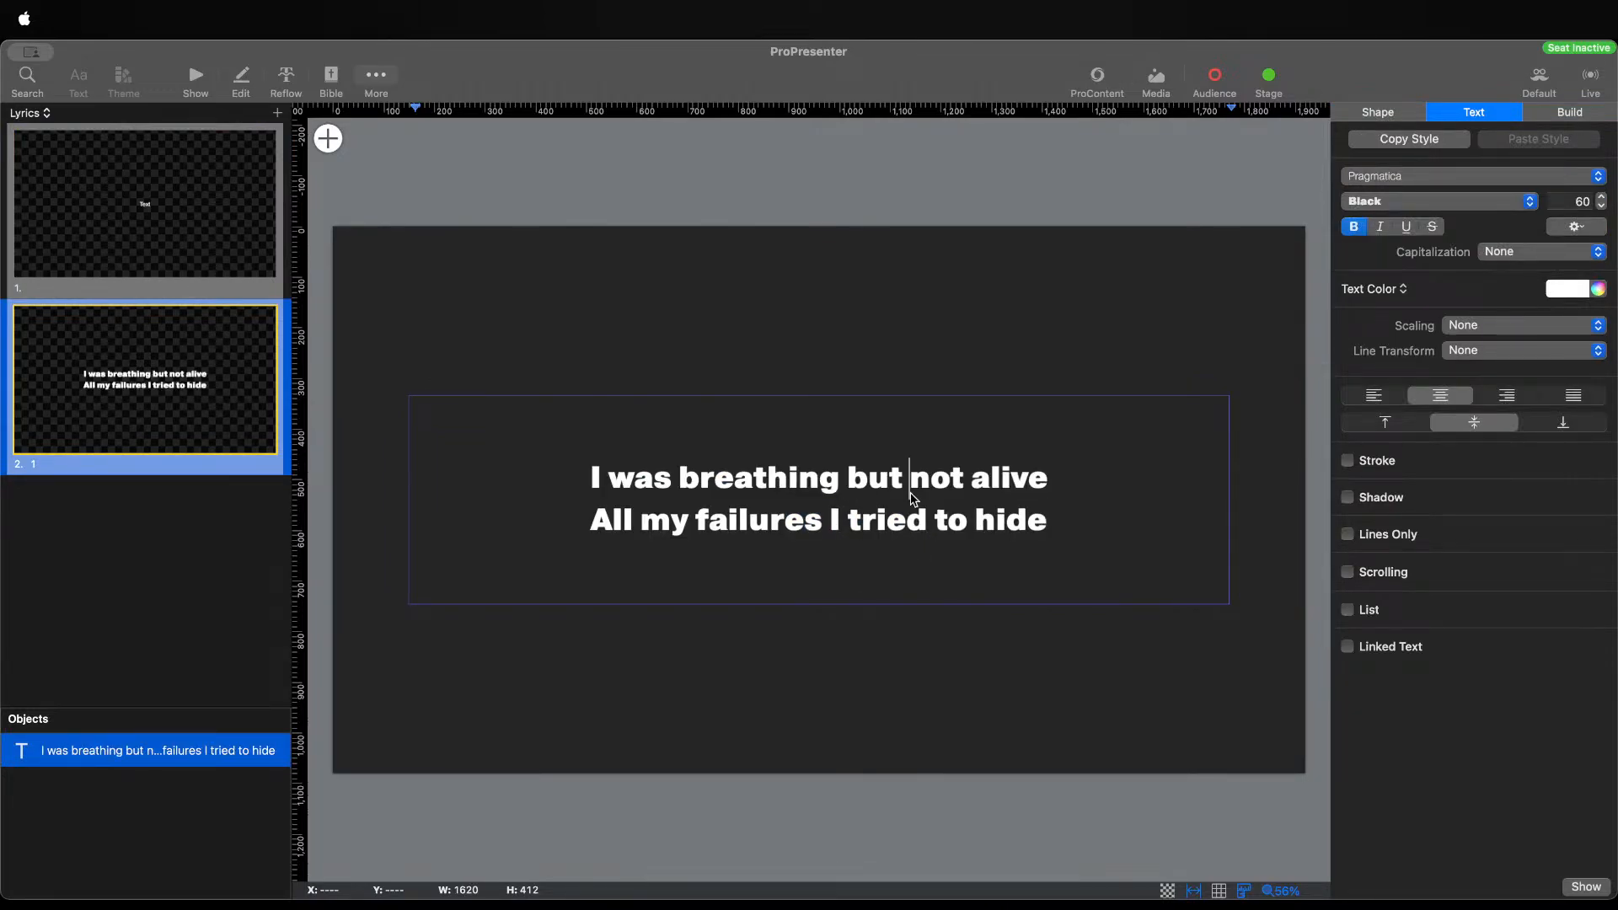
Set the capitalization of all the lyrics on the theme slide to All Caps
key(super+a)
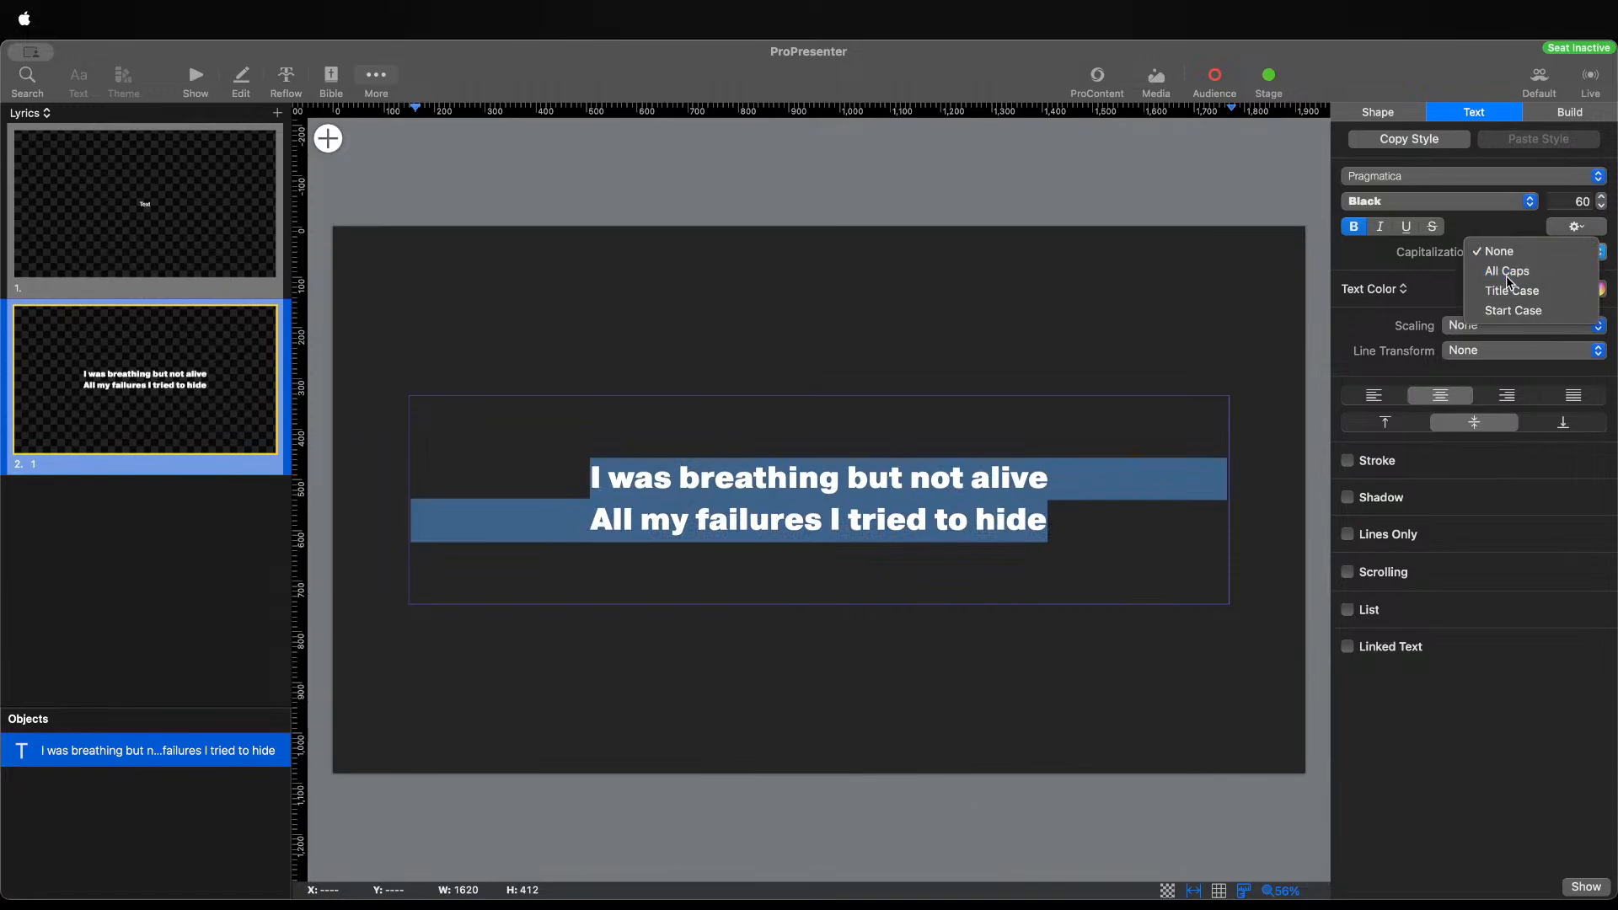
click(1508, 272)
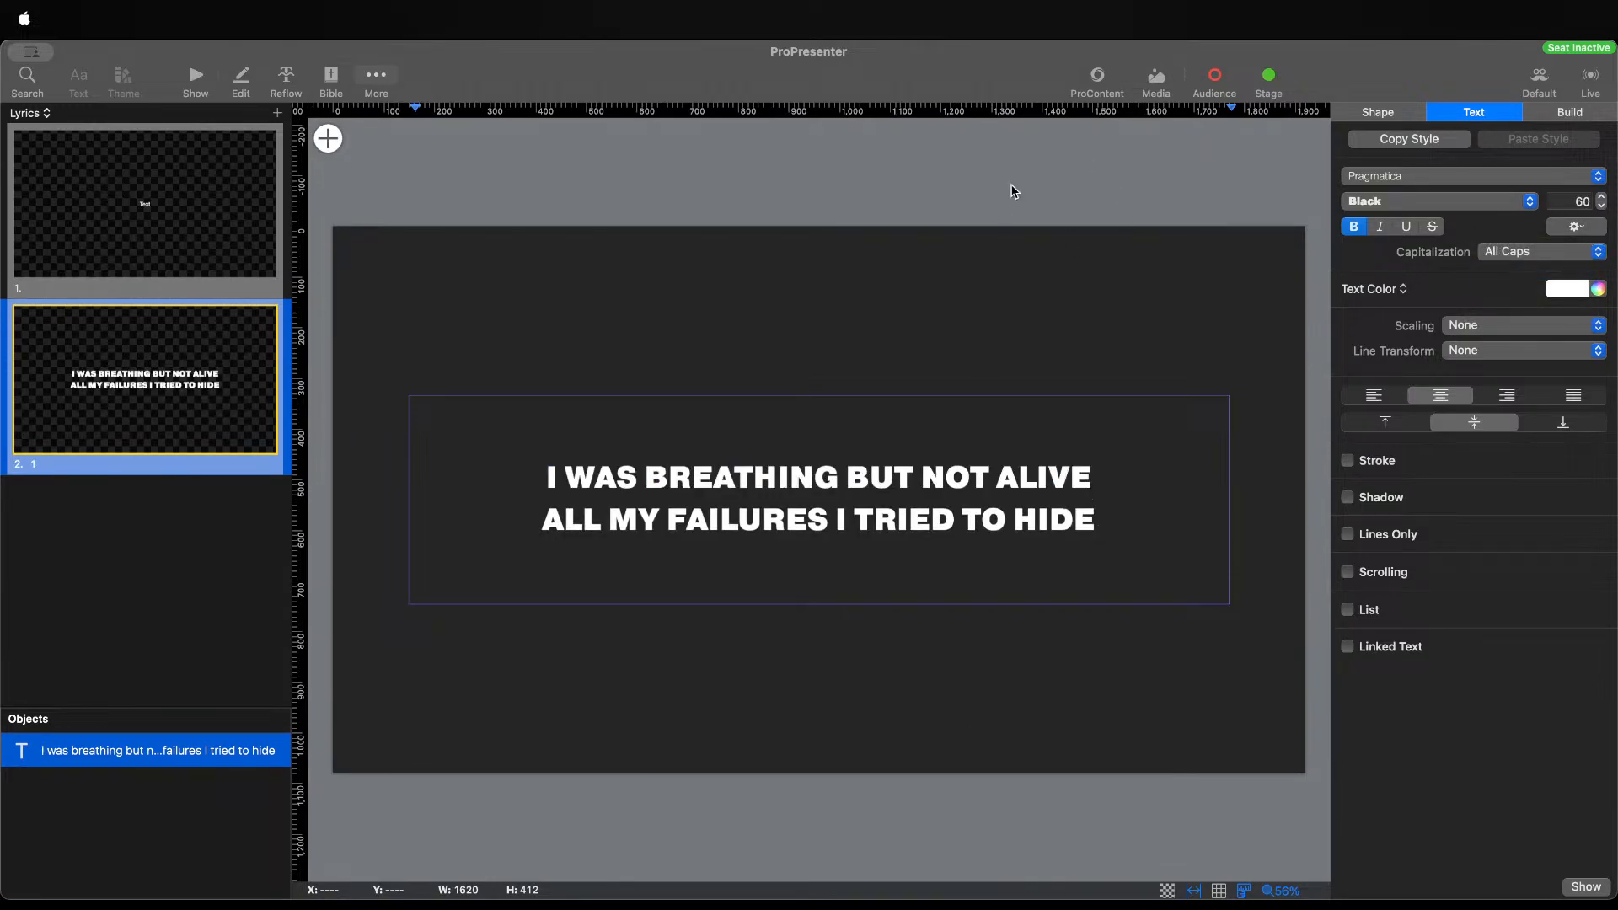
click(990, 134)
Try the Pragmatica ExtraBold style on the theme slide's lyrics and return them to Black
click(954, 507)
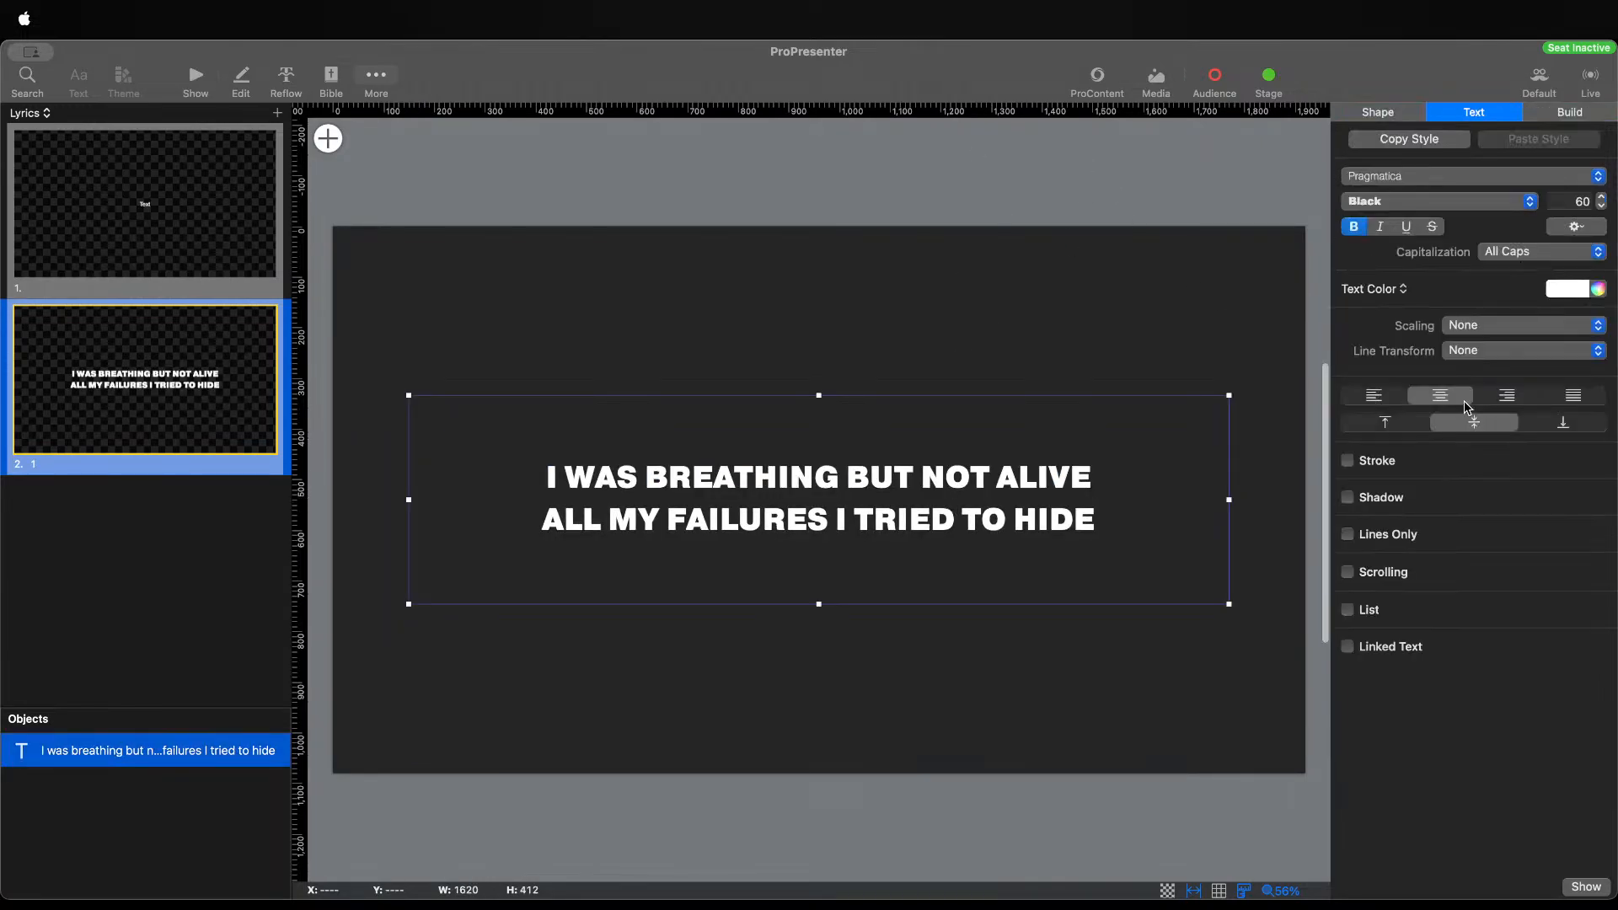
click(1434, 202)
scroll(1396, 156, up, 1)
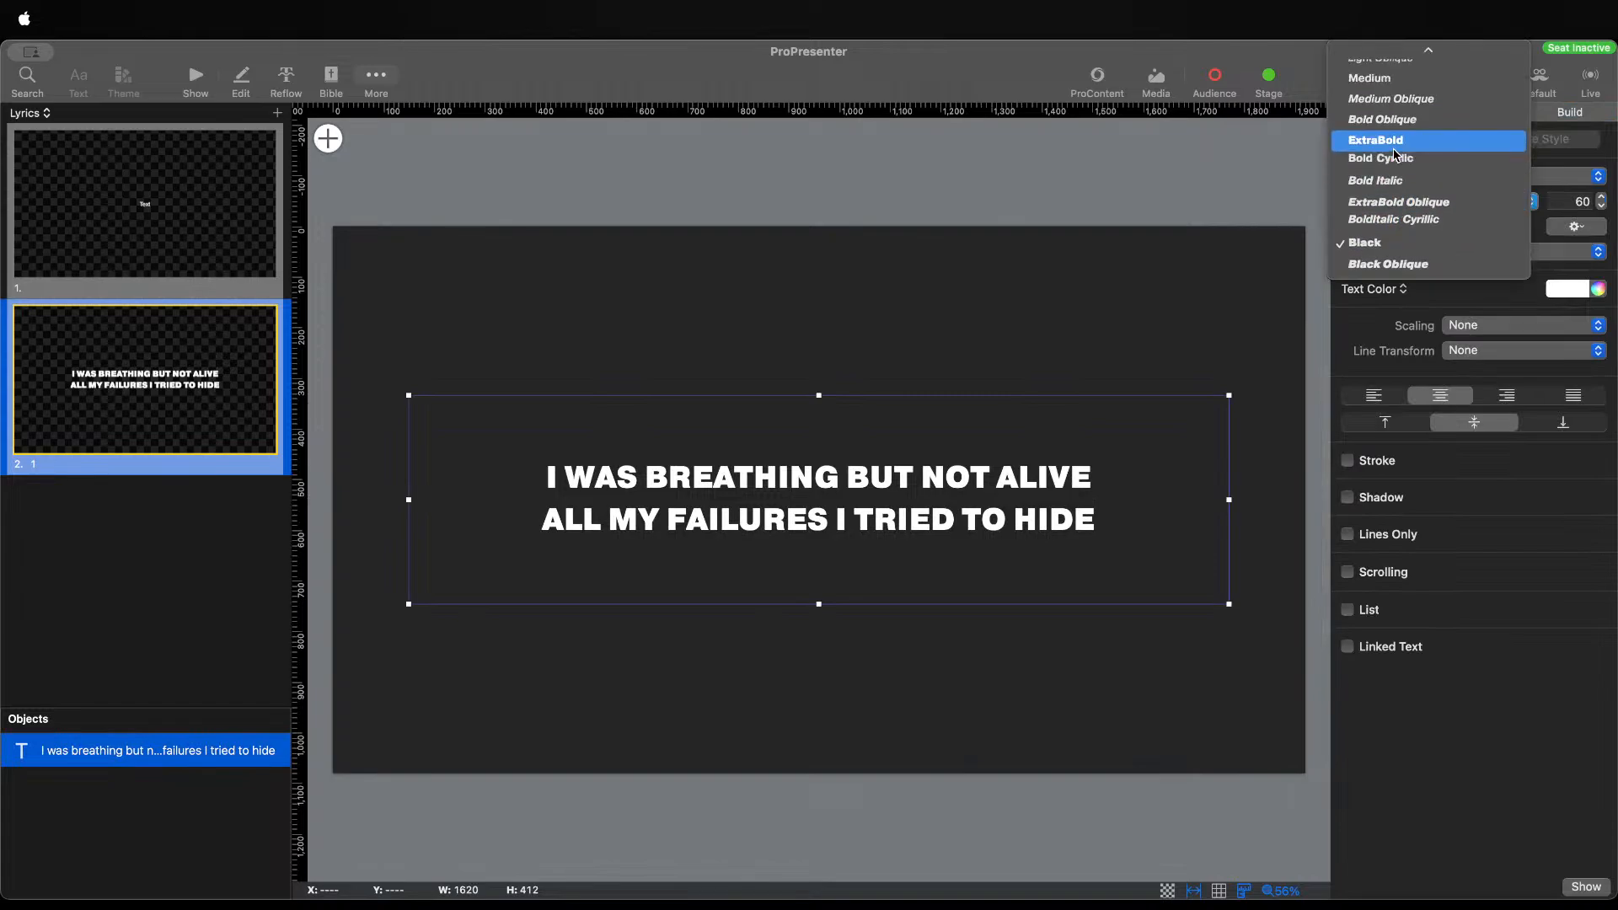
click(1382, 143)
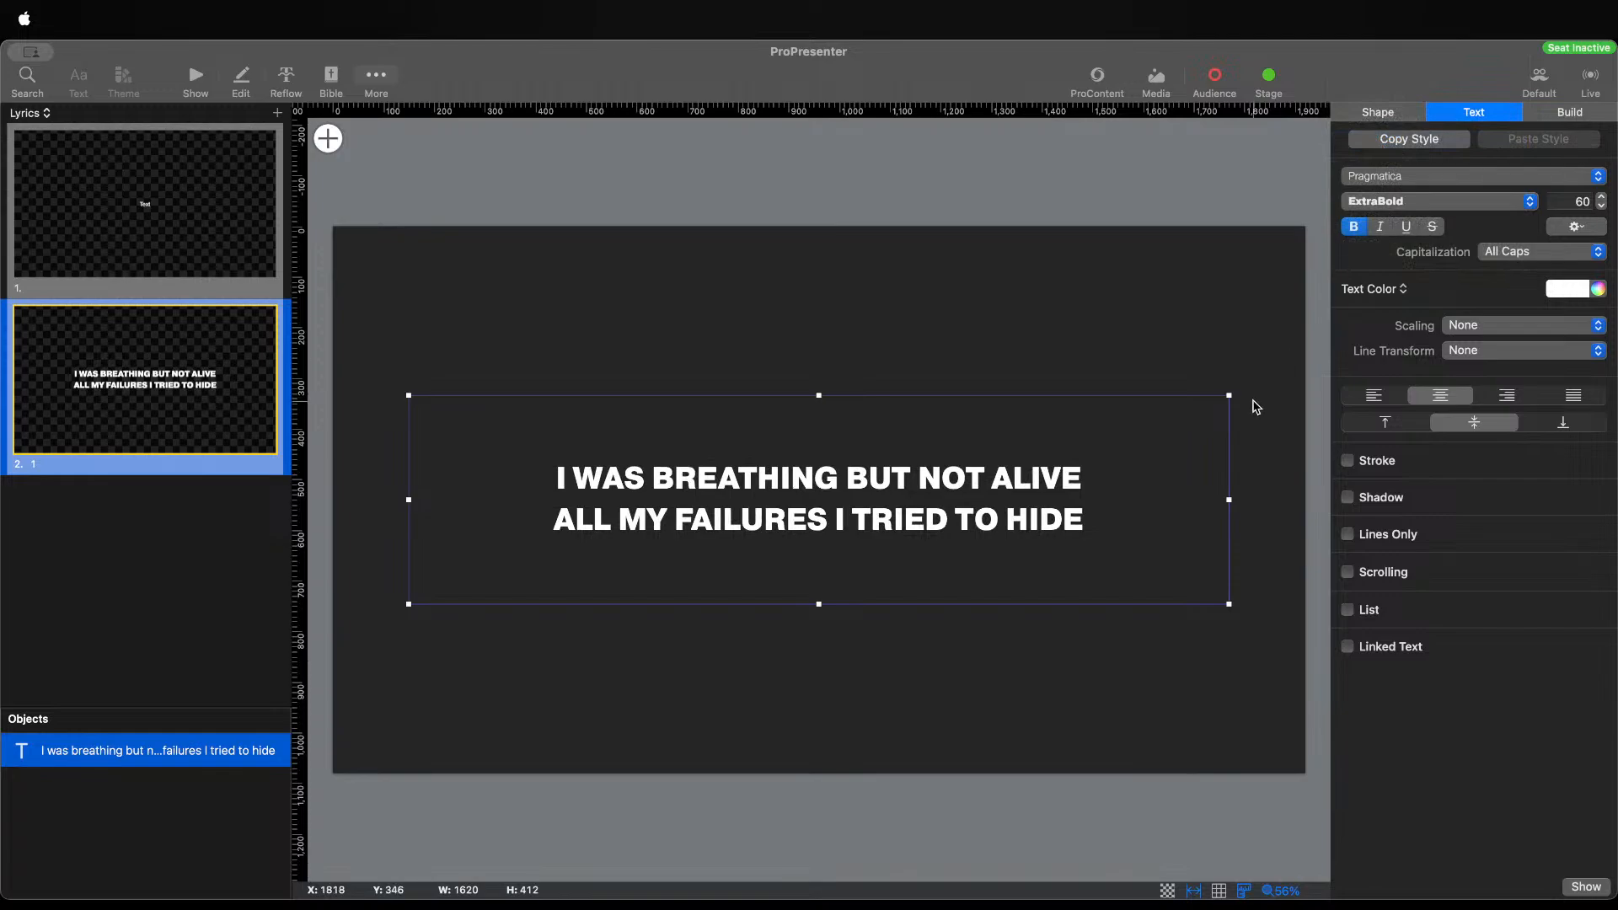
click(1422, 203)
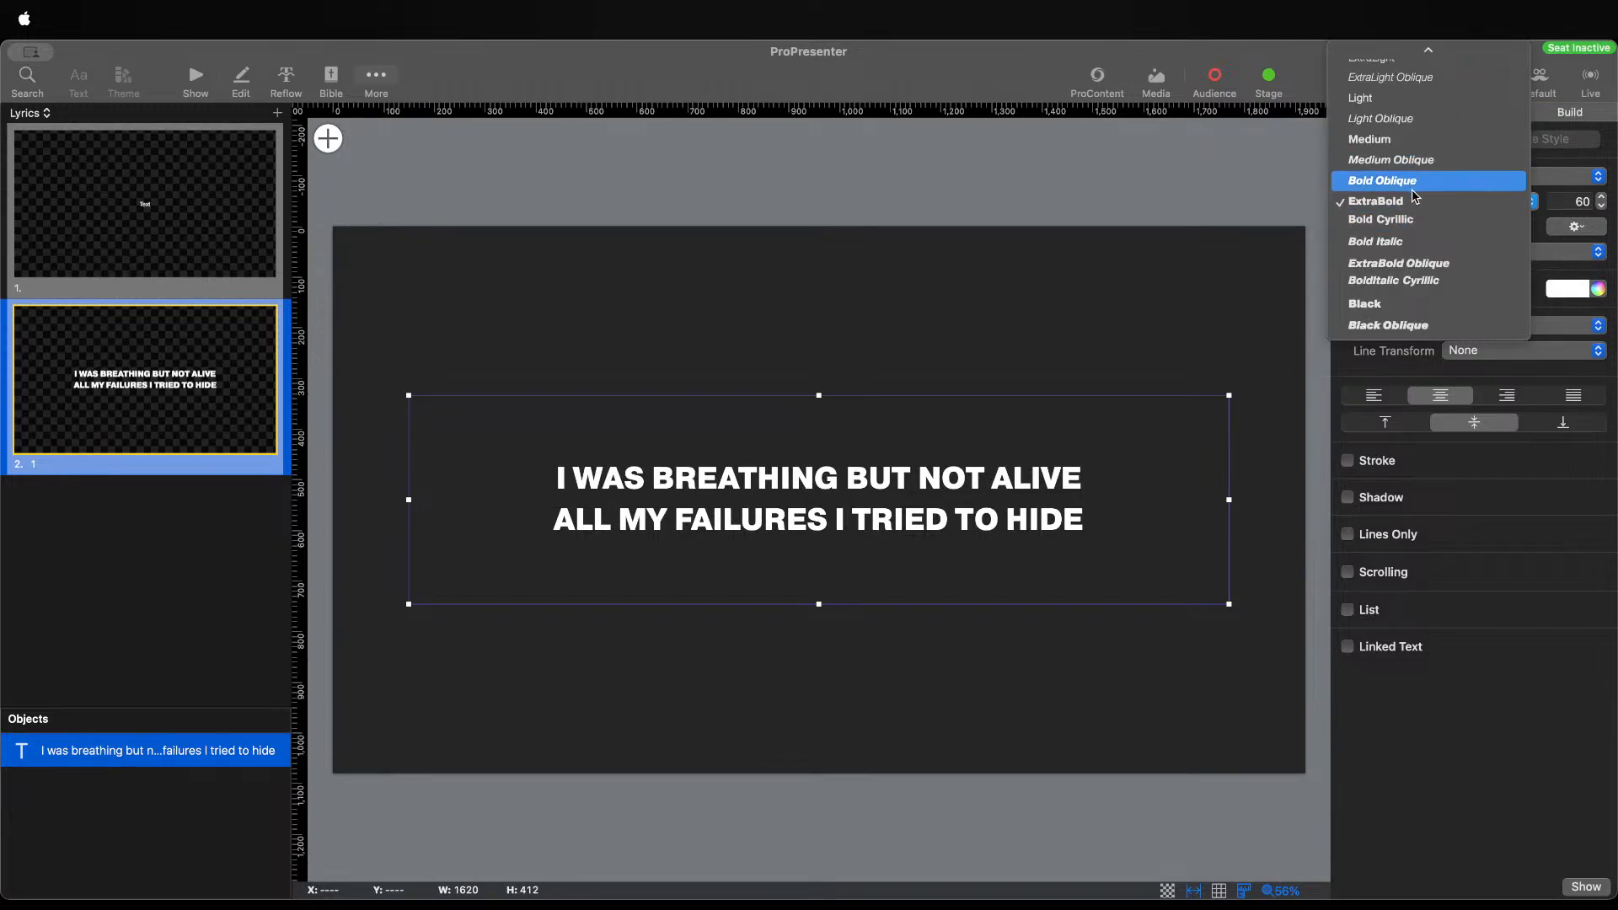
click(1378, 305)
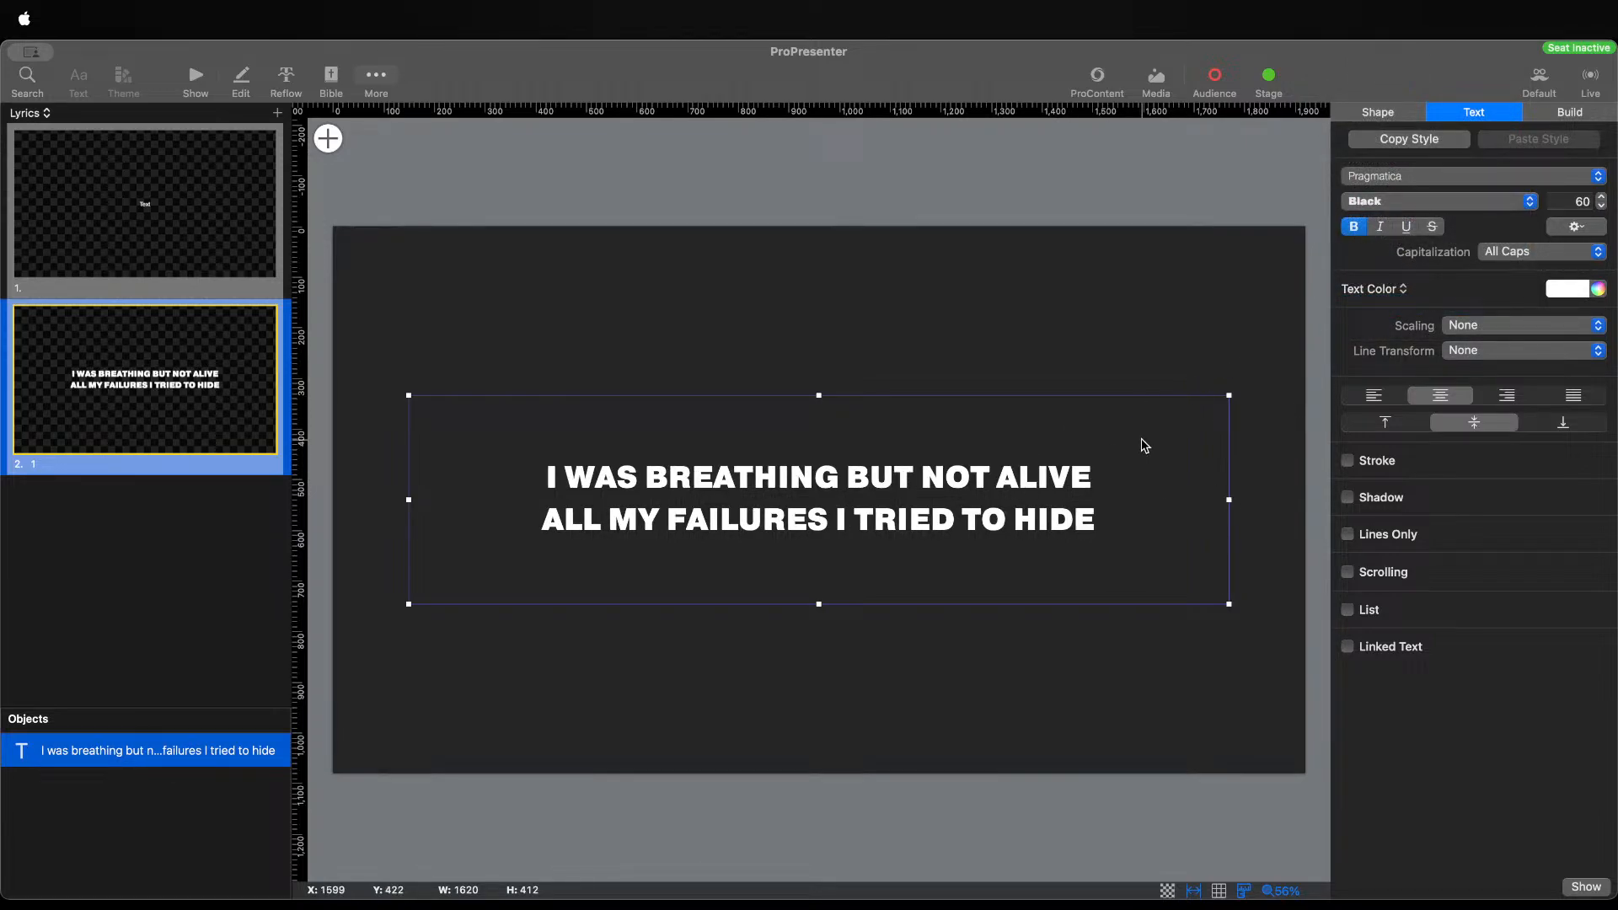
Set the theme lyrics' character spacing to 1 and line height to 0.8
click(1575, 226)
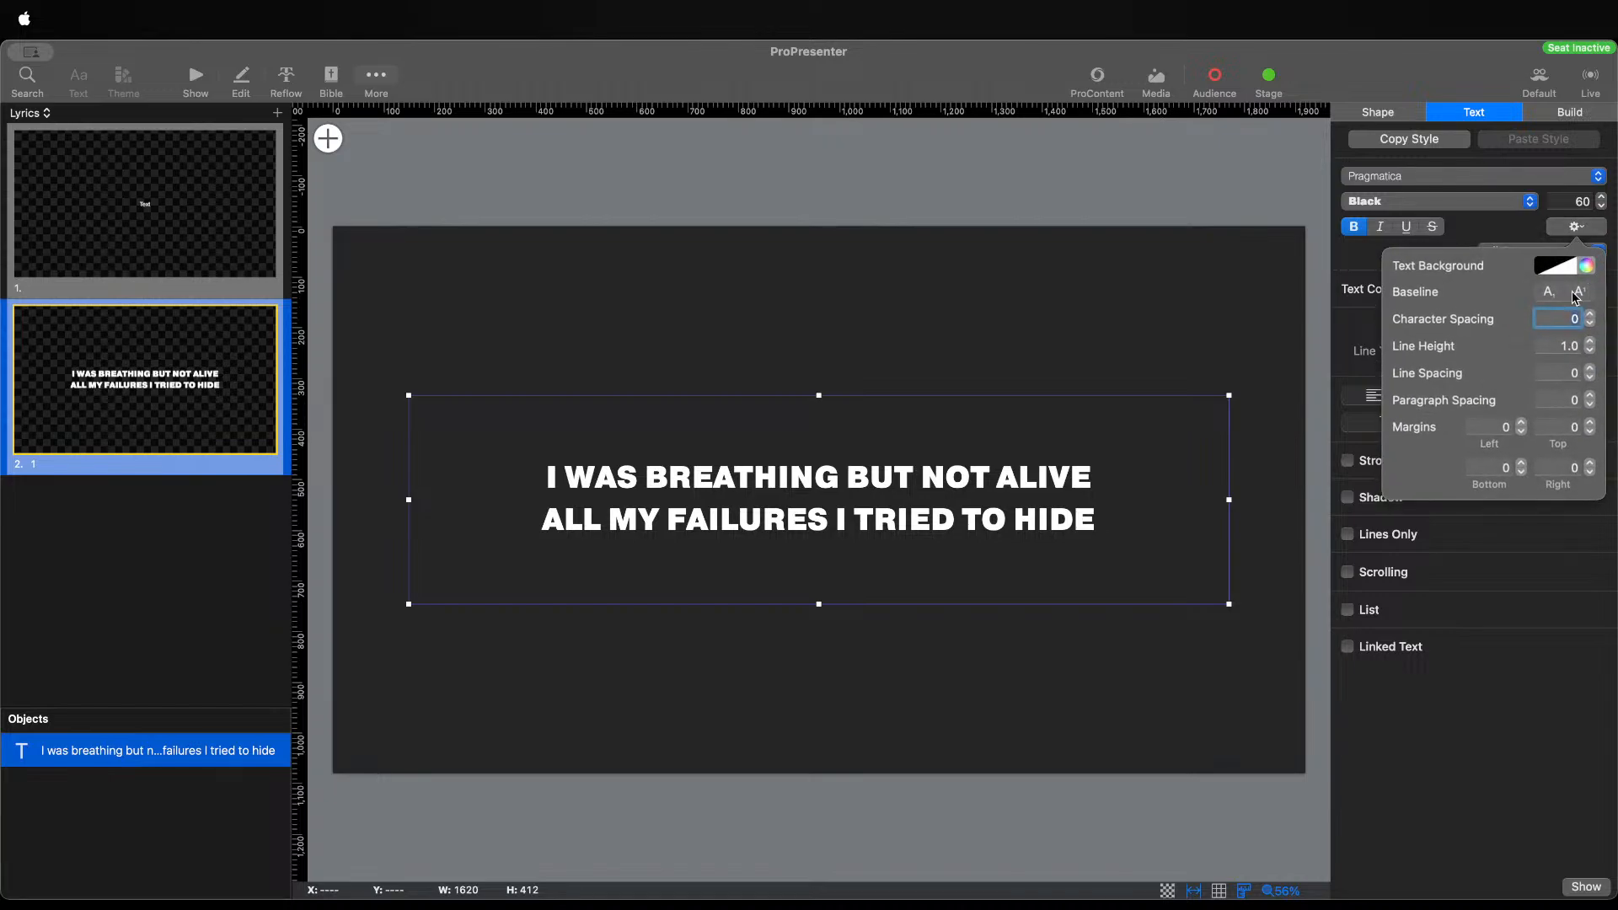
click(1589, 315)
click(1589, 315)
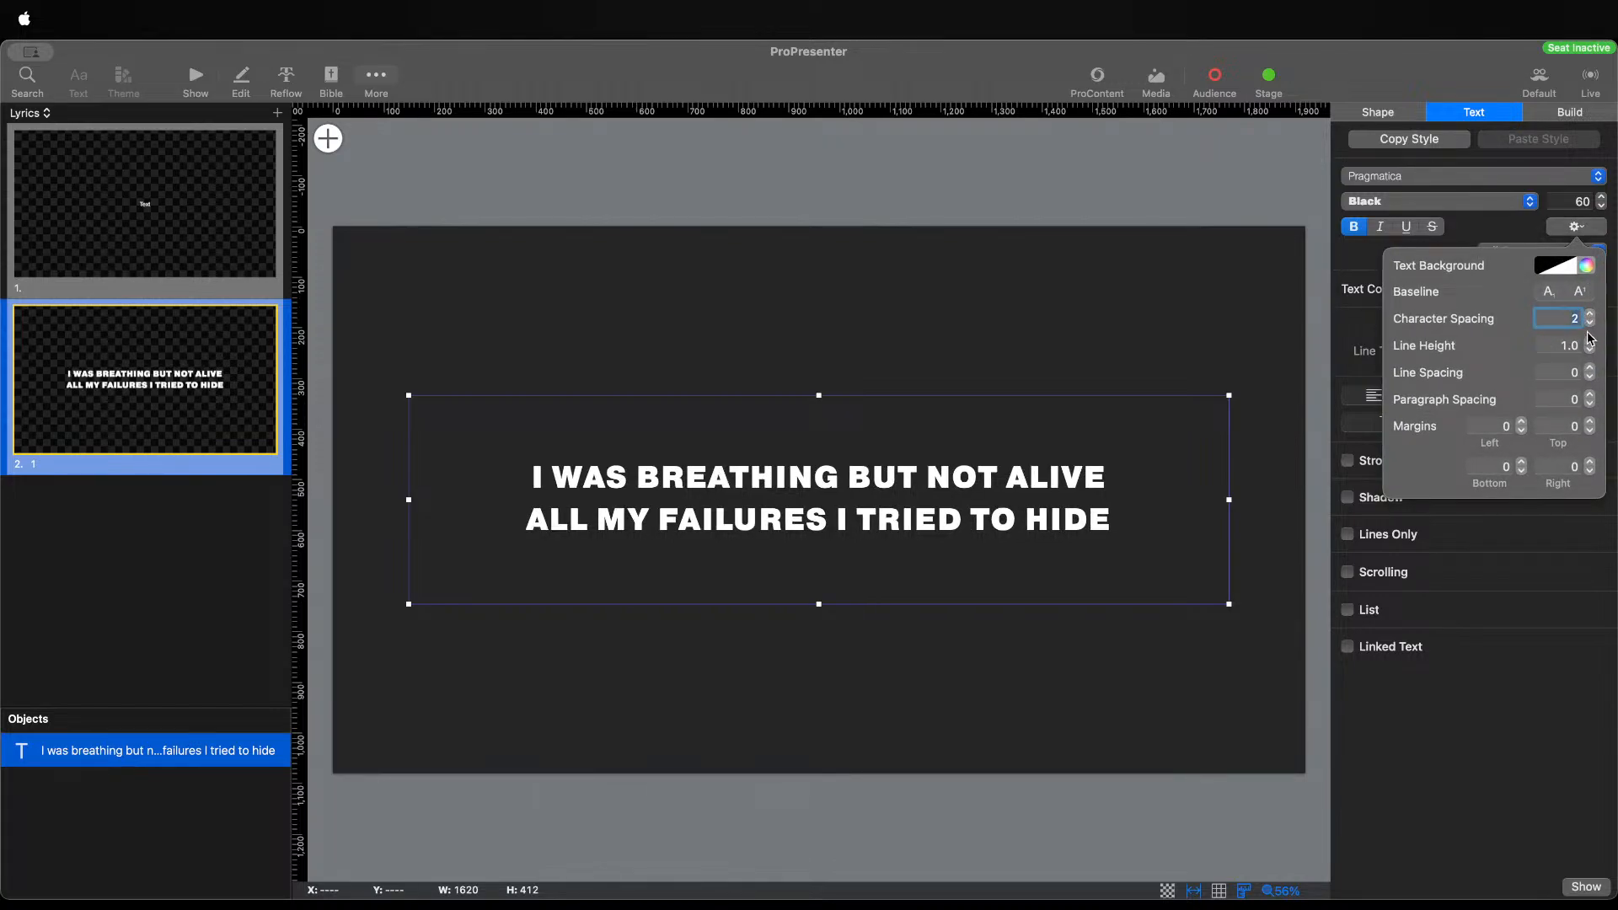
click(1589, 323)
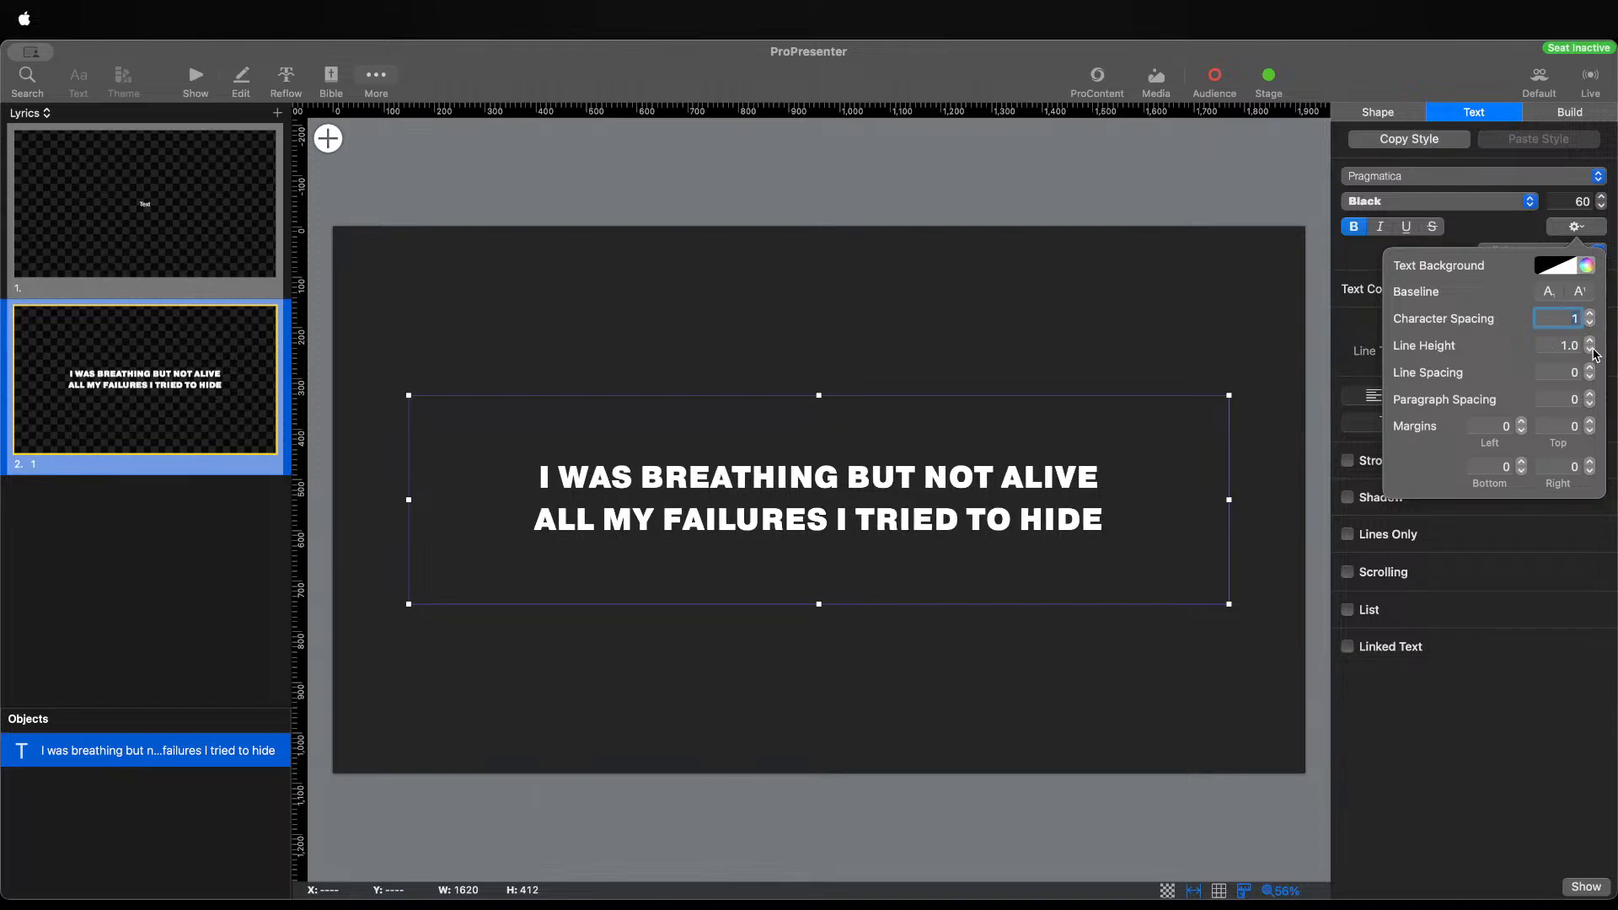
click(1589, 349)
click(1590, 350)
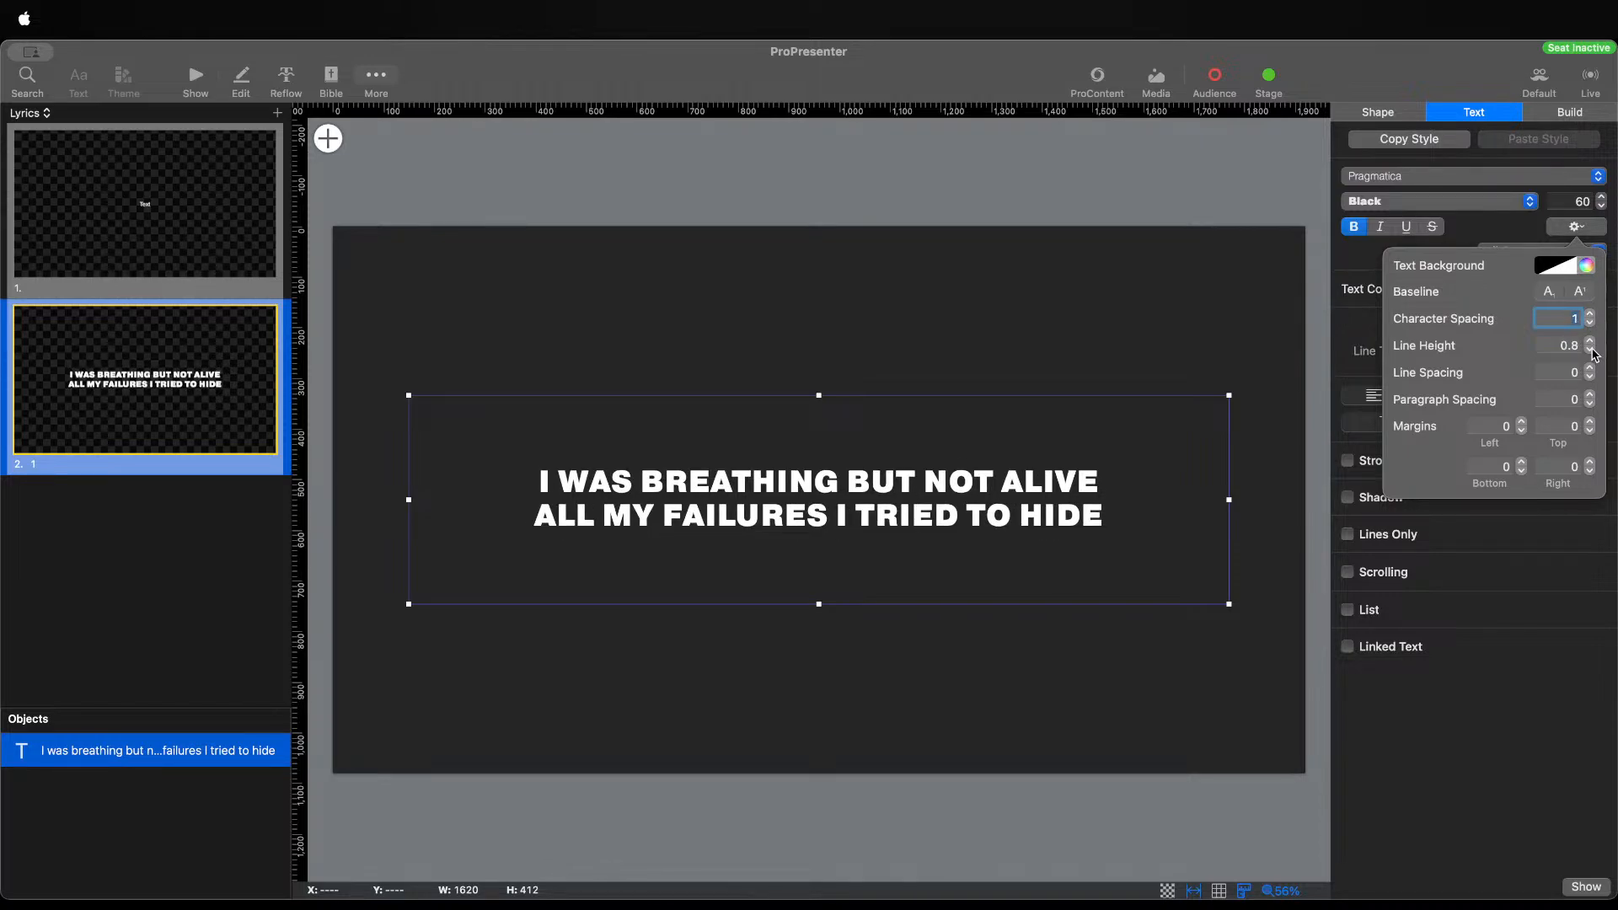
click(1298, 207)
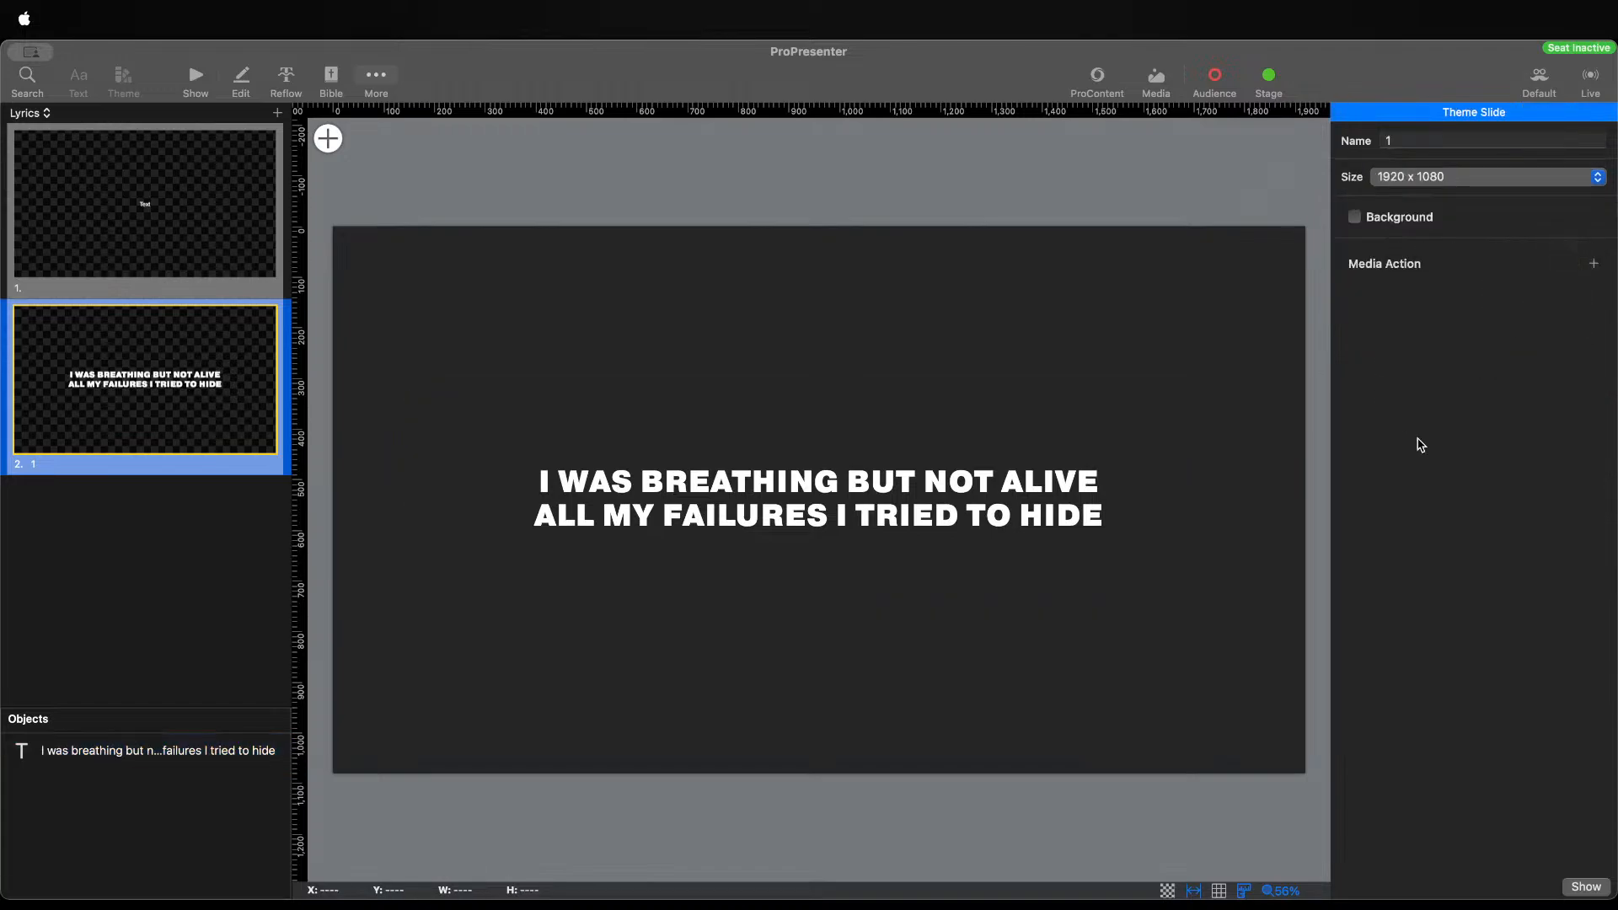
Turn on a stroke and a shadow for the theme slide's lyrics text
click(1092, 517)
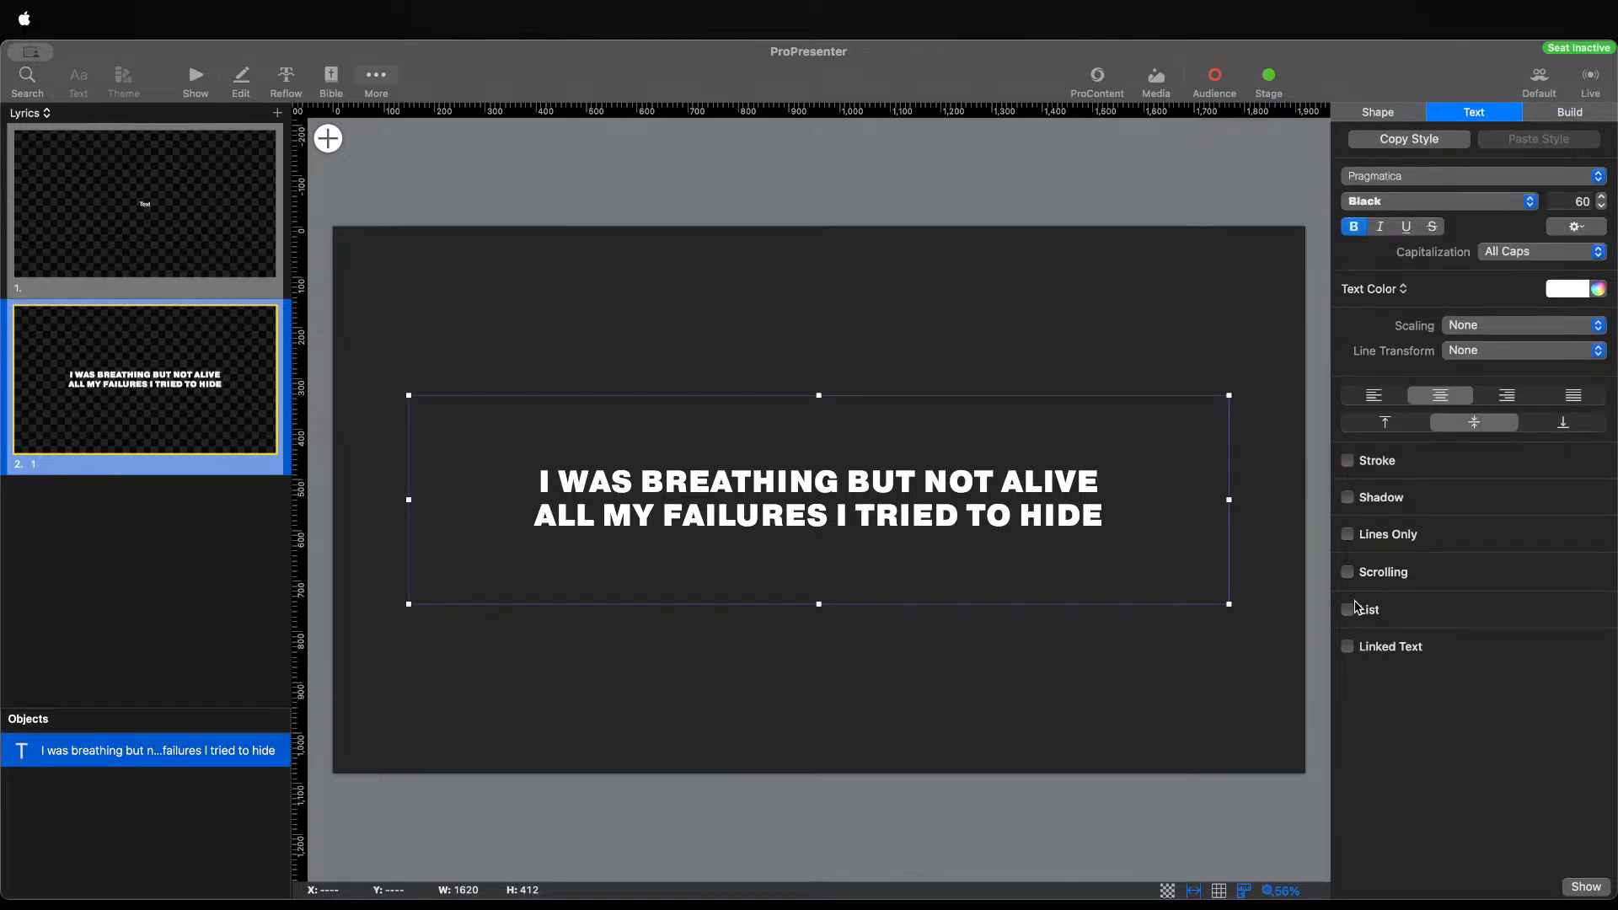
click(1347, 461)
click(1348, 513)
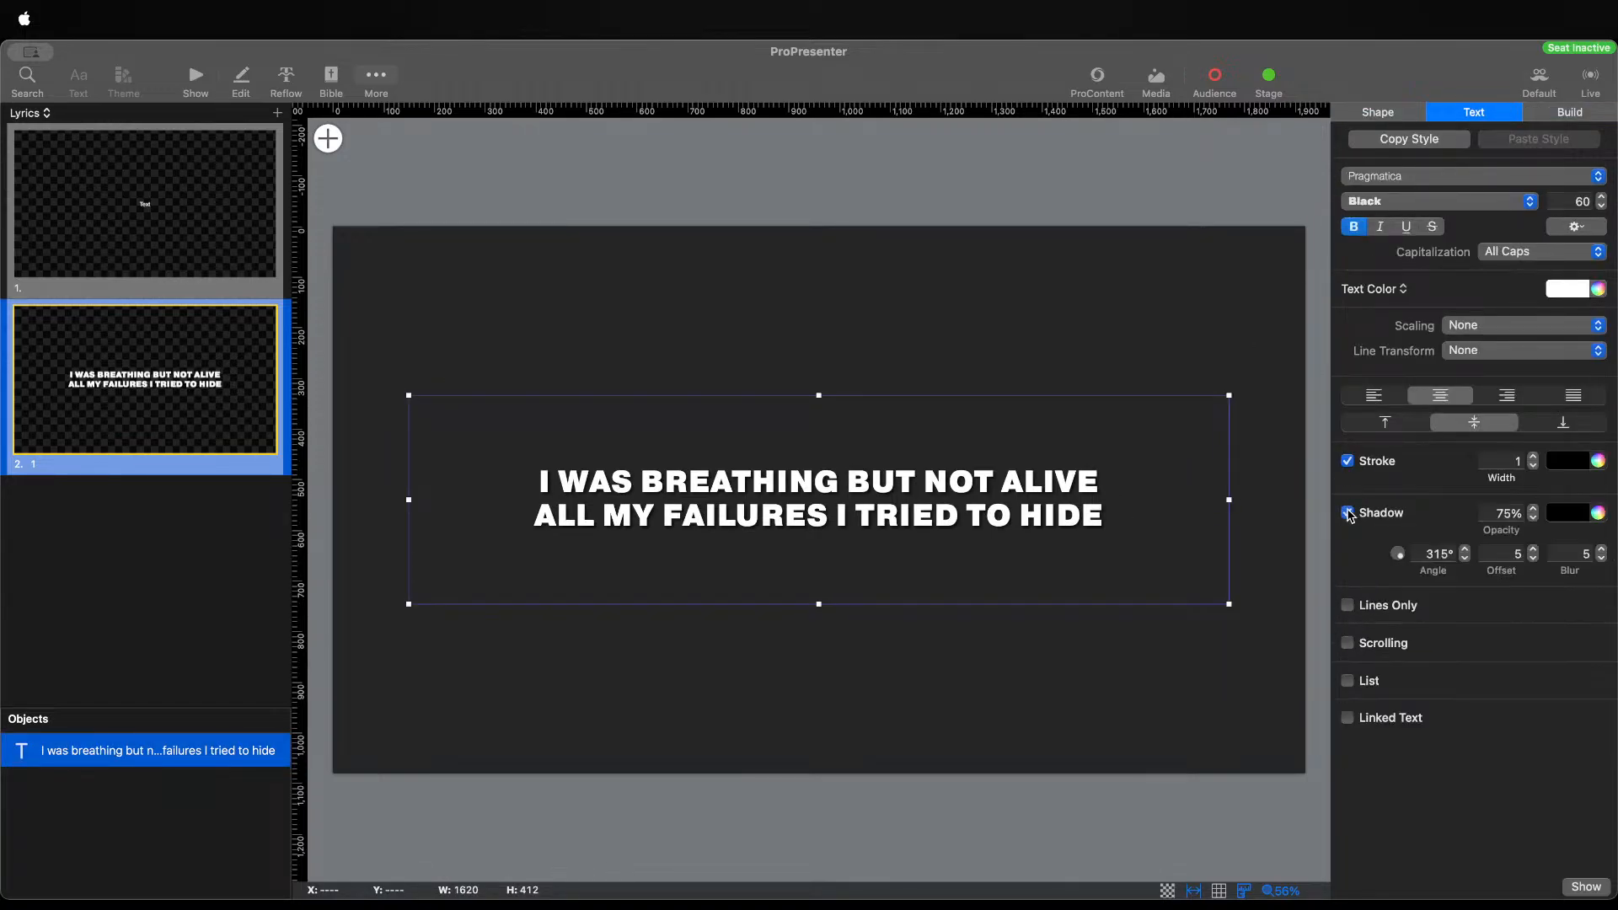
click(1283, 241)
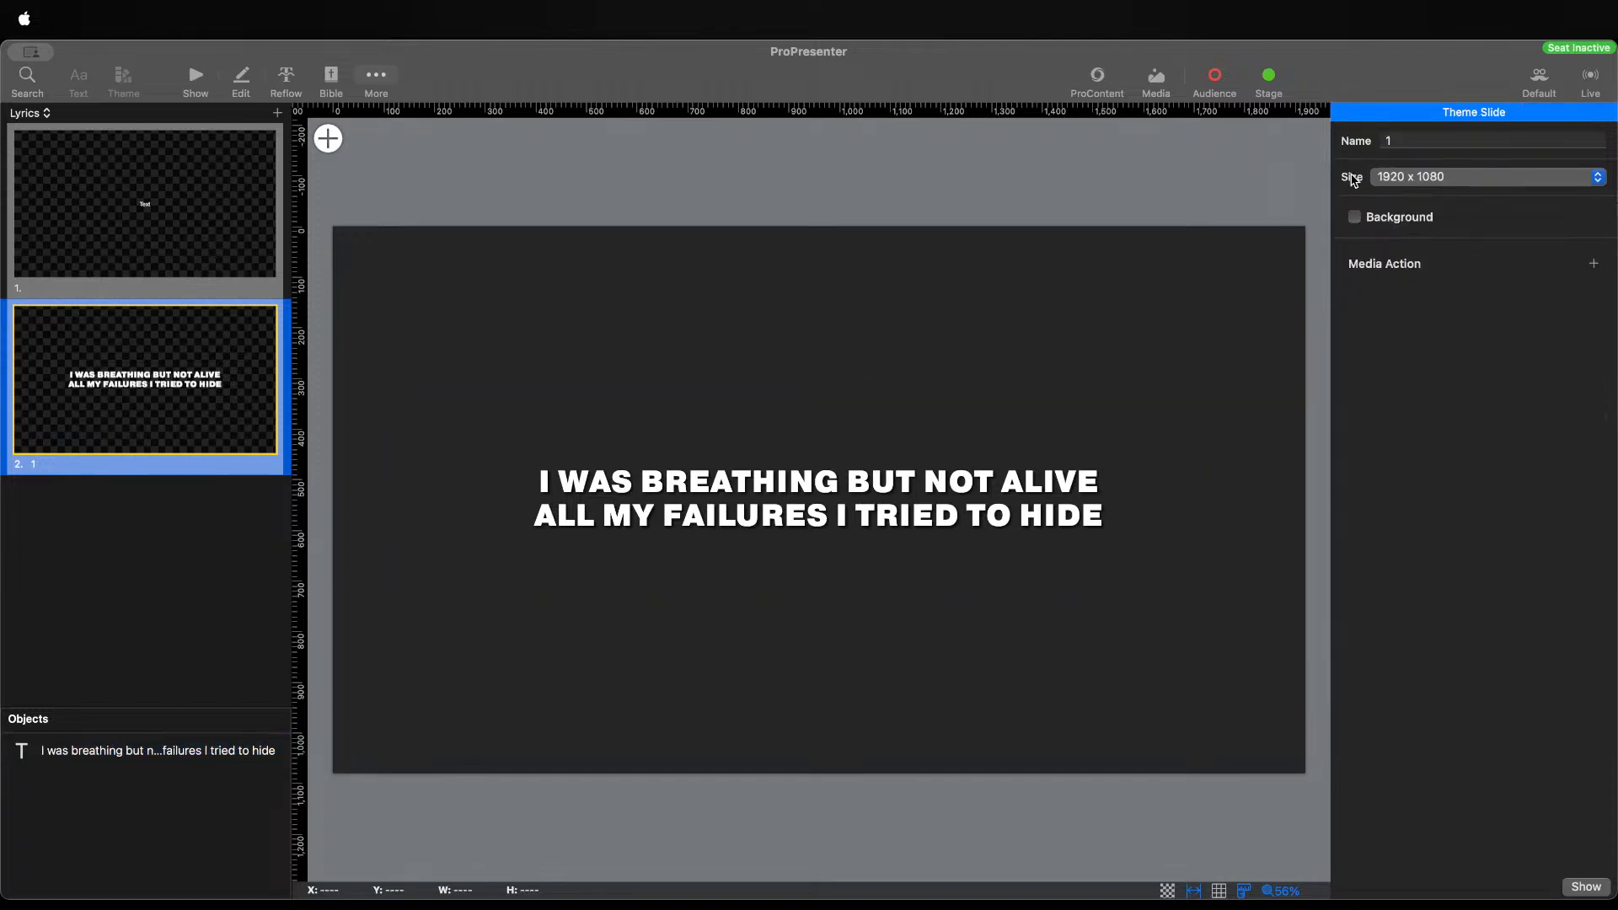
Enable the theme slide's background and make it white
click(1354, 217)
click(1559, 217)
click(1409, 331)
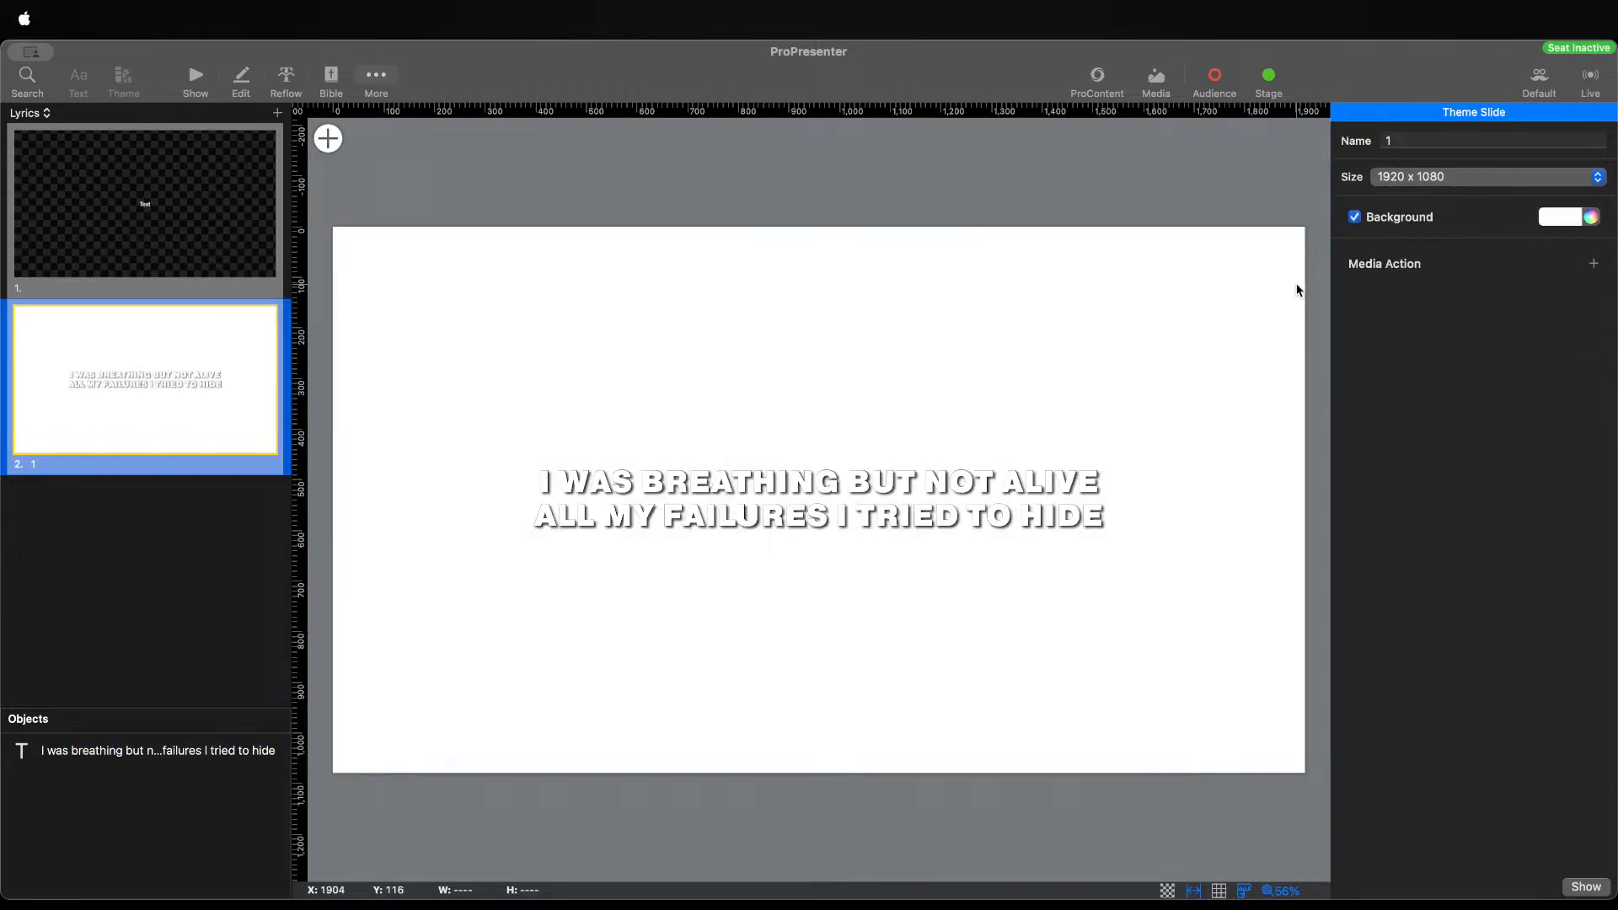
Increase the stroke width of the theme slide's lyrics to 5
click(1089, 511)
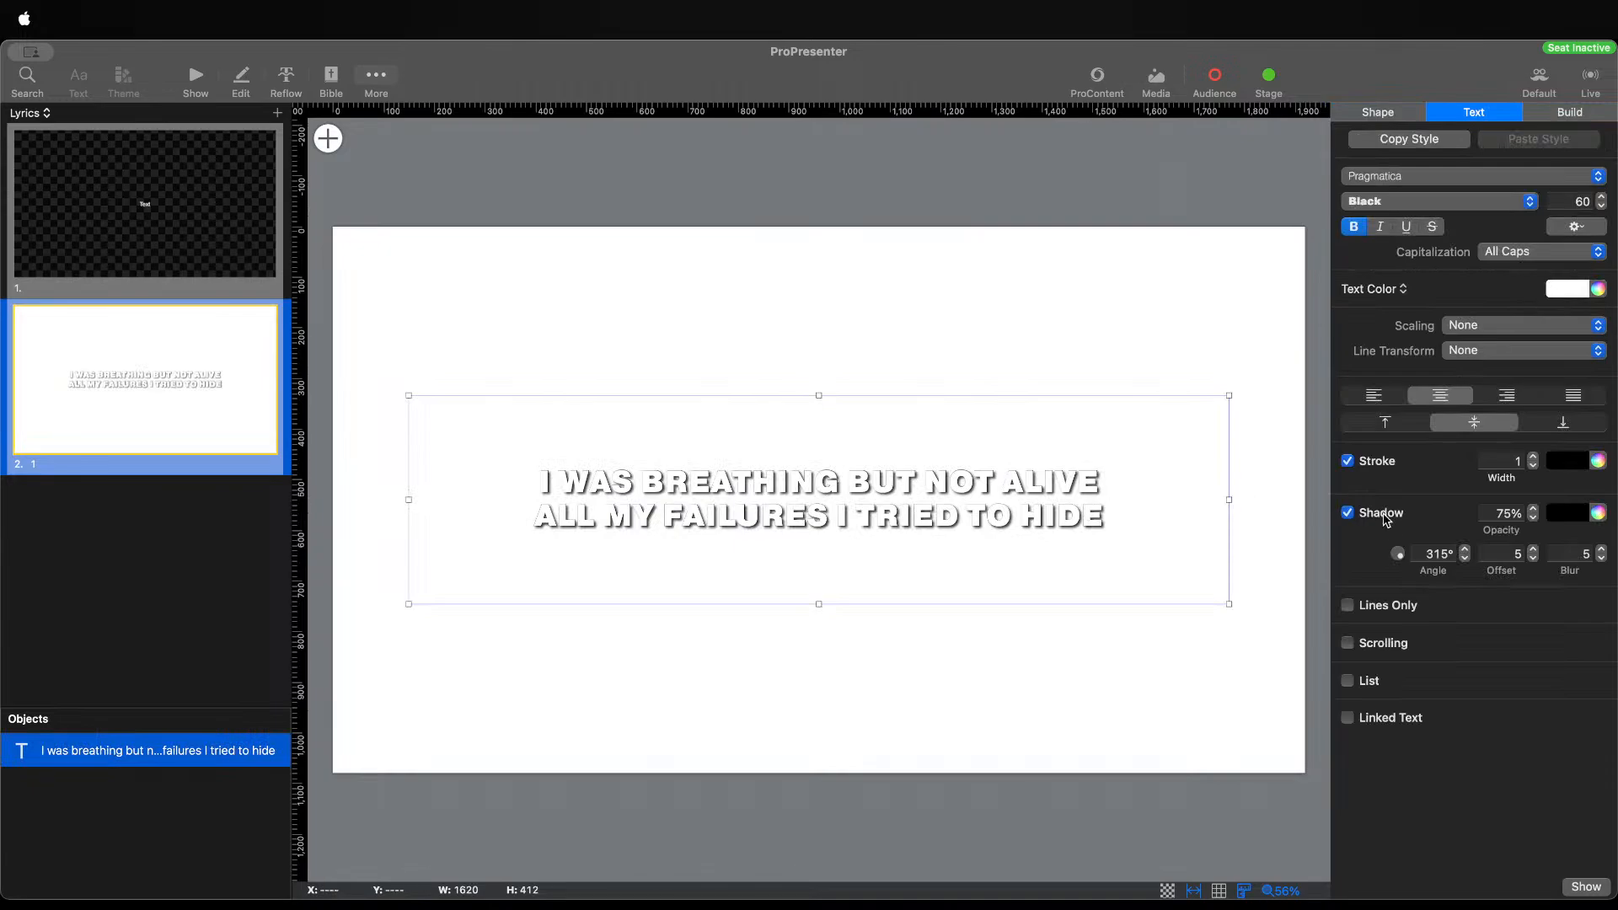
click(1533, 458)
click(1534, 459)
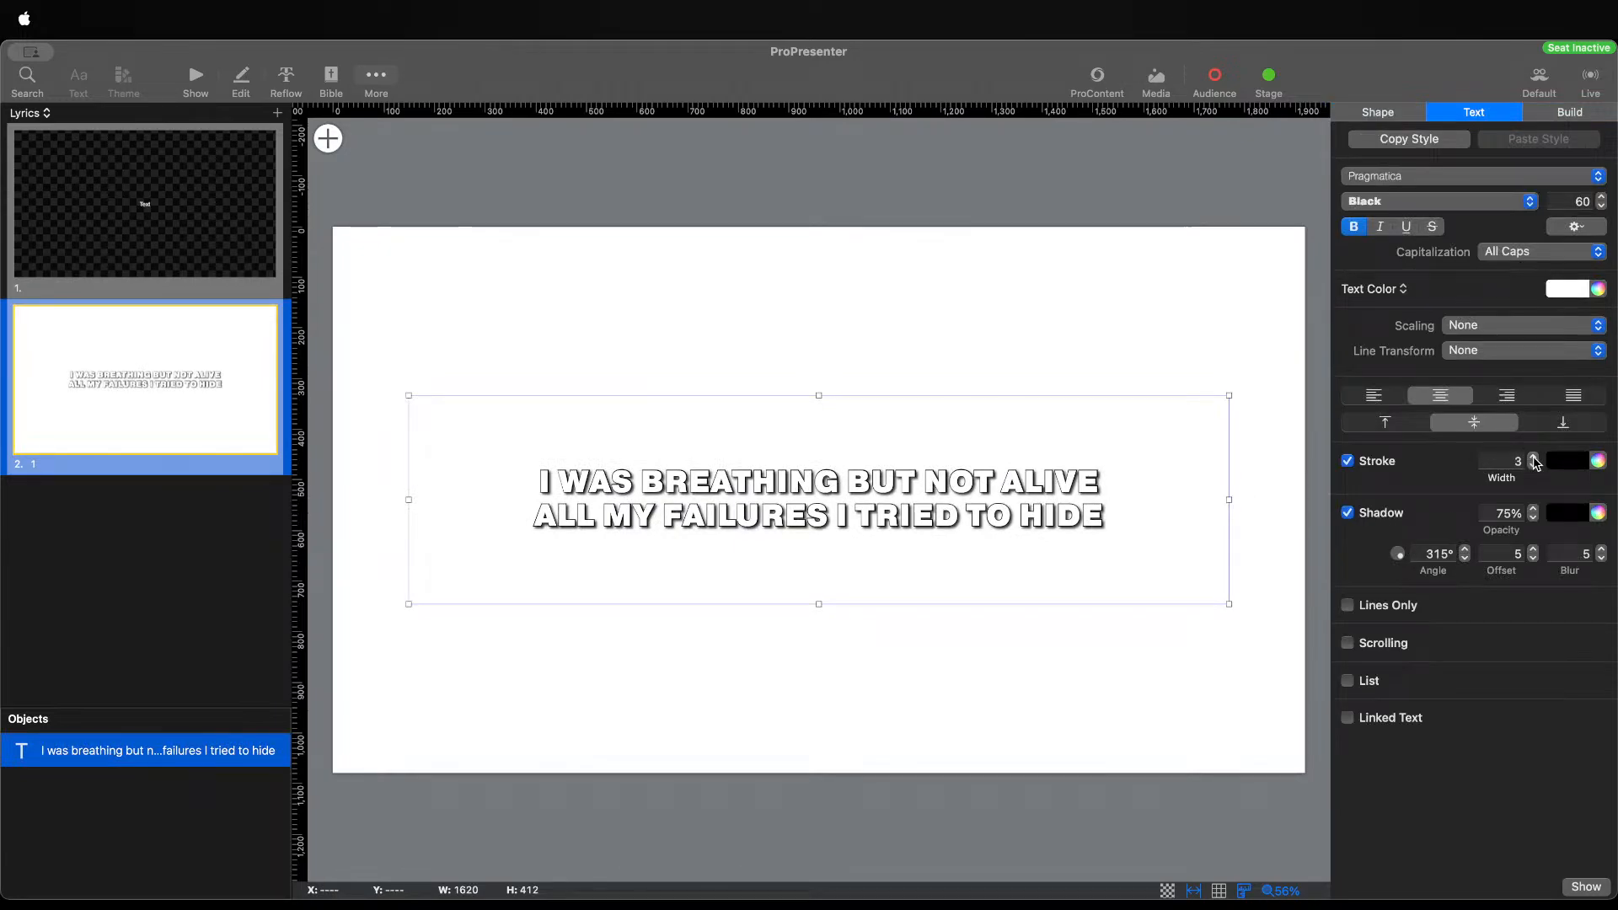
click(1534, 459)
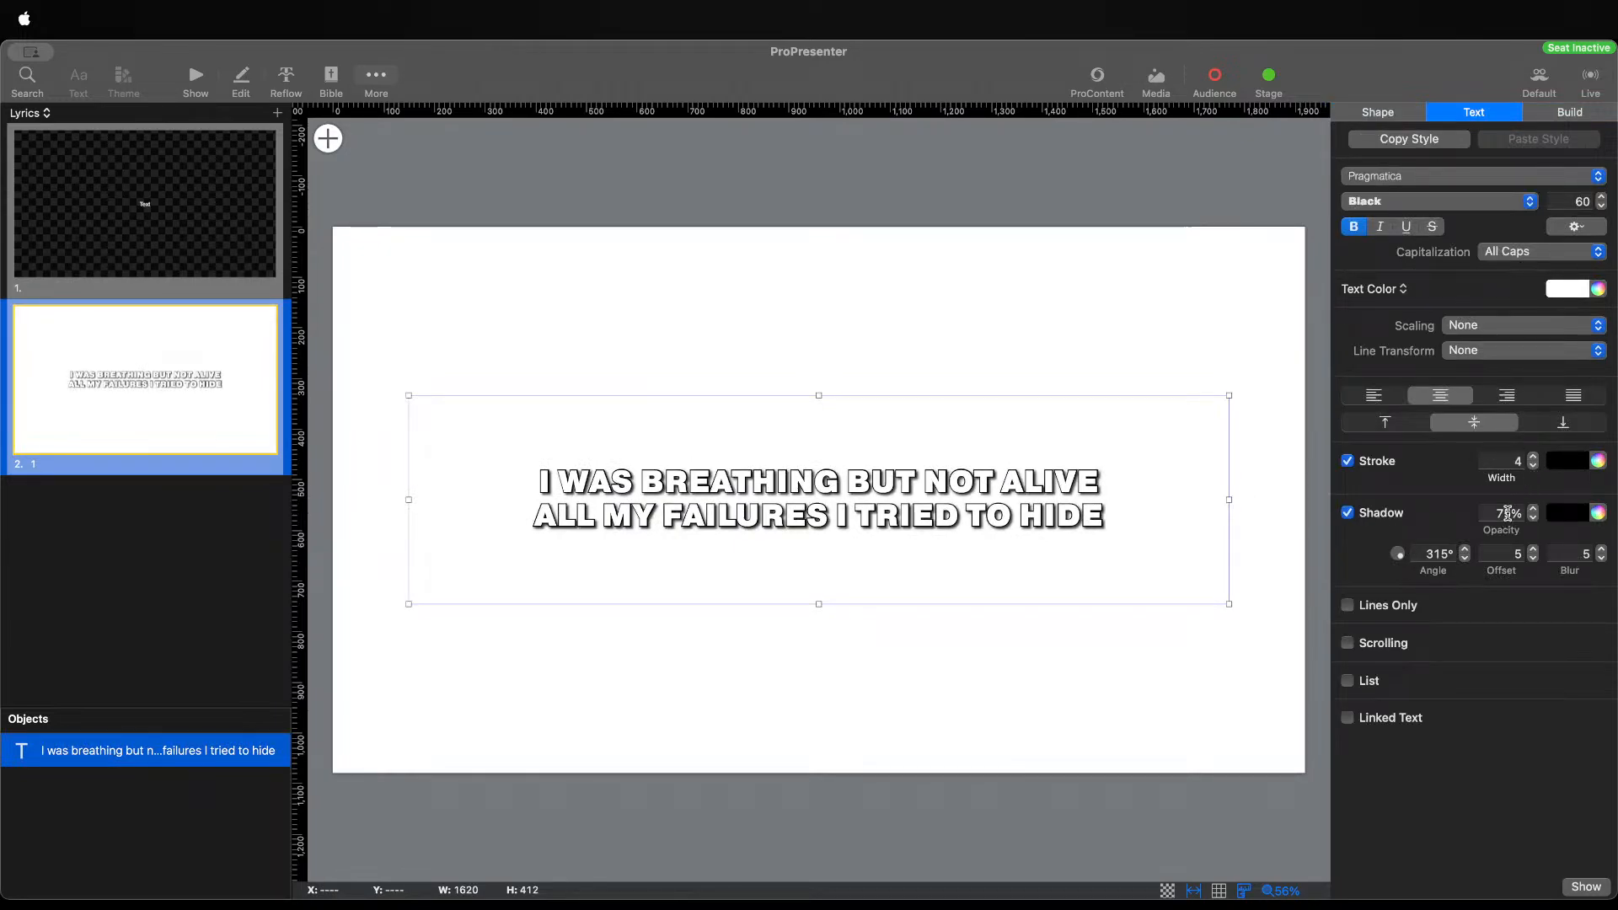
click(1534, 458)
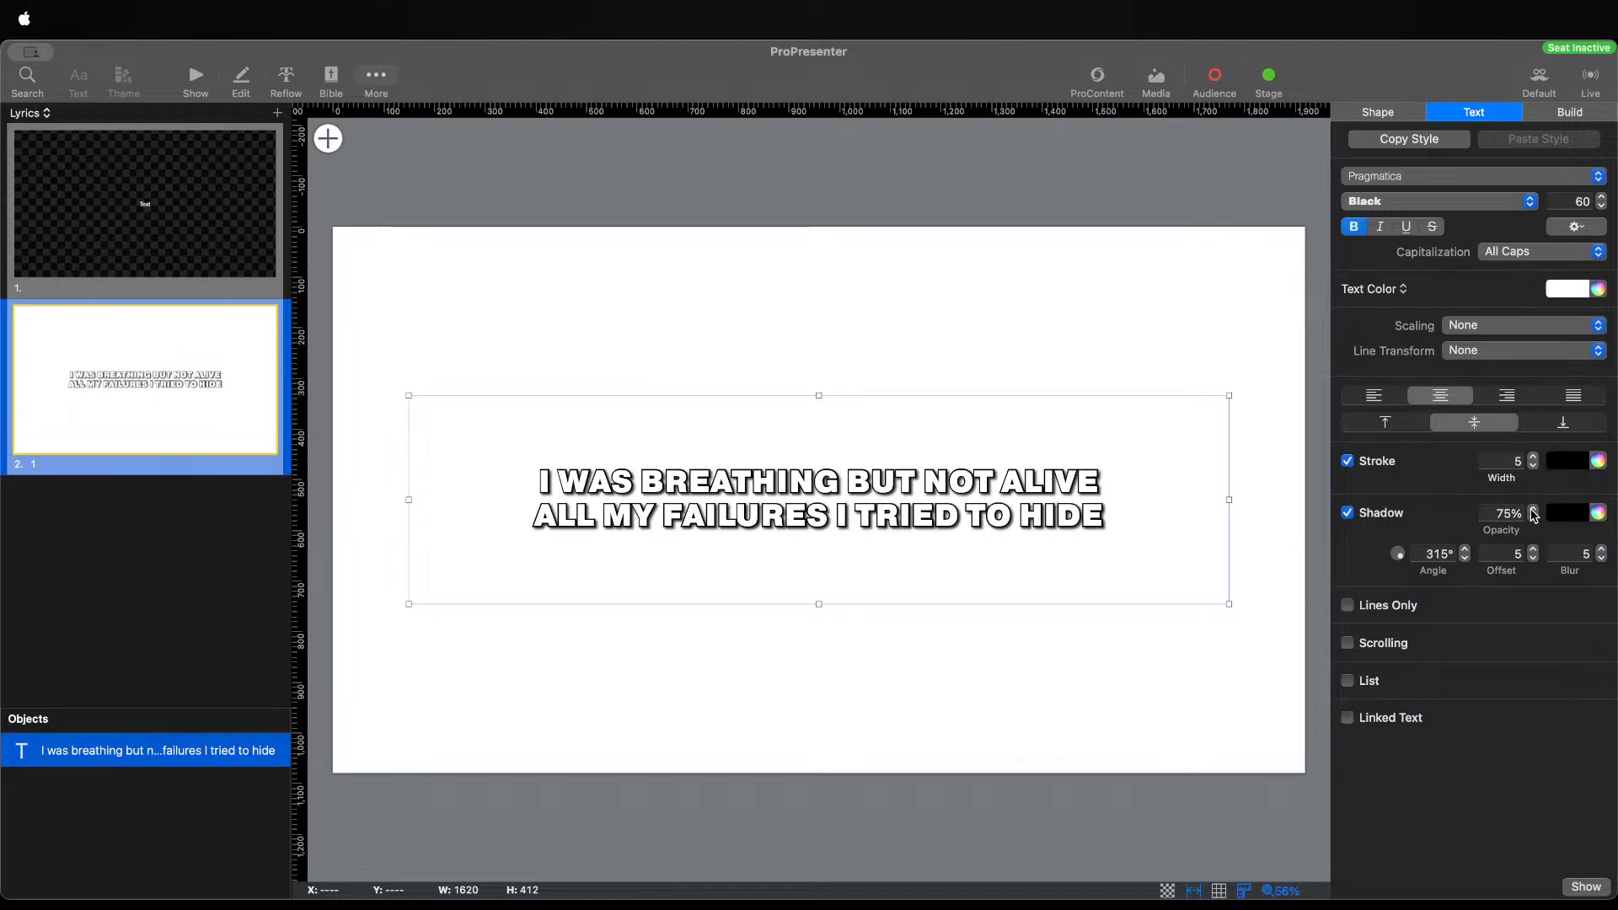
Try a shadow offset of 12 on the lyrics text and reduce it to 6
click(1532, 550)
click(1532, 550)
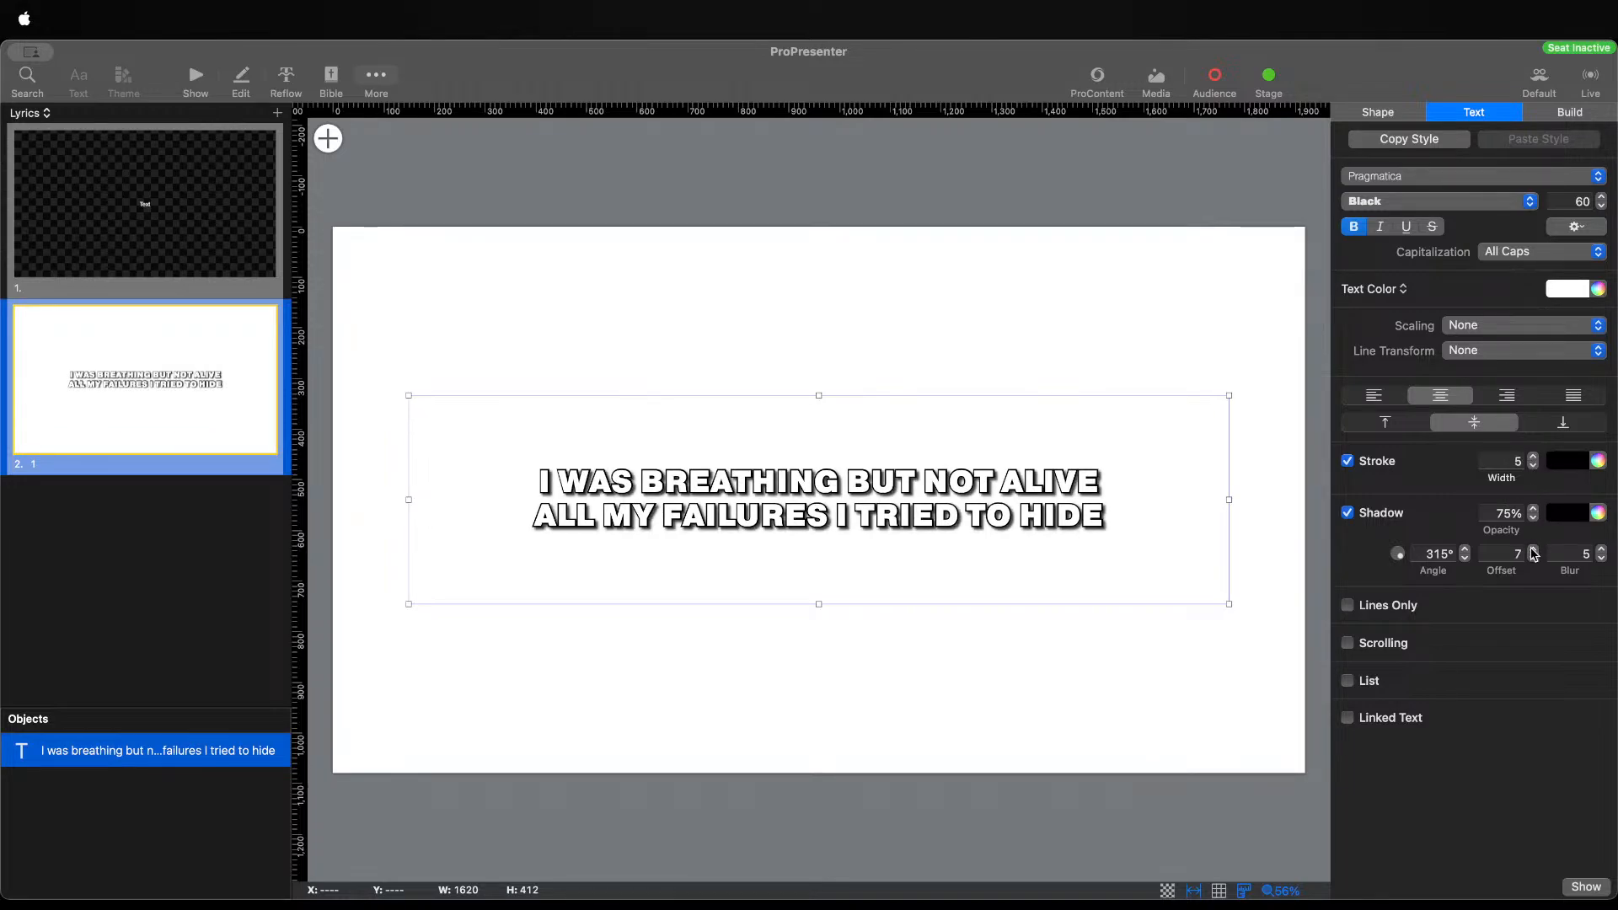
click(1532, 551)
click(1533, 549)
click(1532, 549)
click(1533, 550)
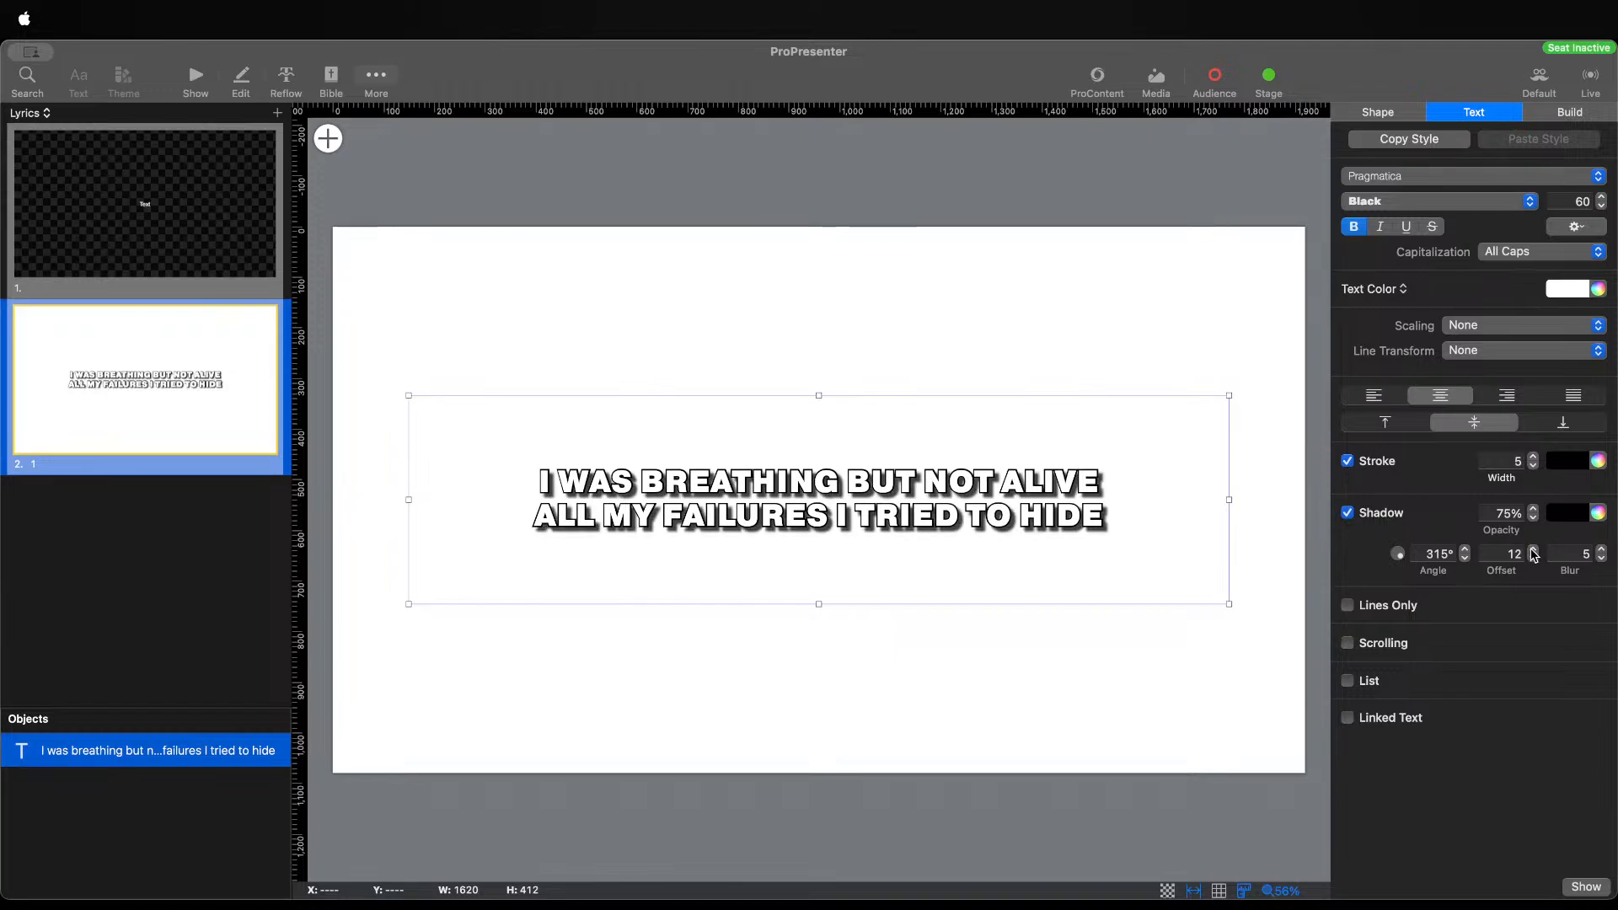
click(1533, 558)
click(1532, 559)
click(1533, 558)
click(1532, 559)
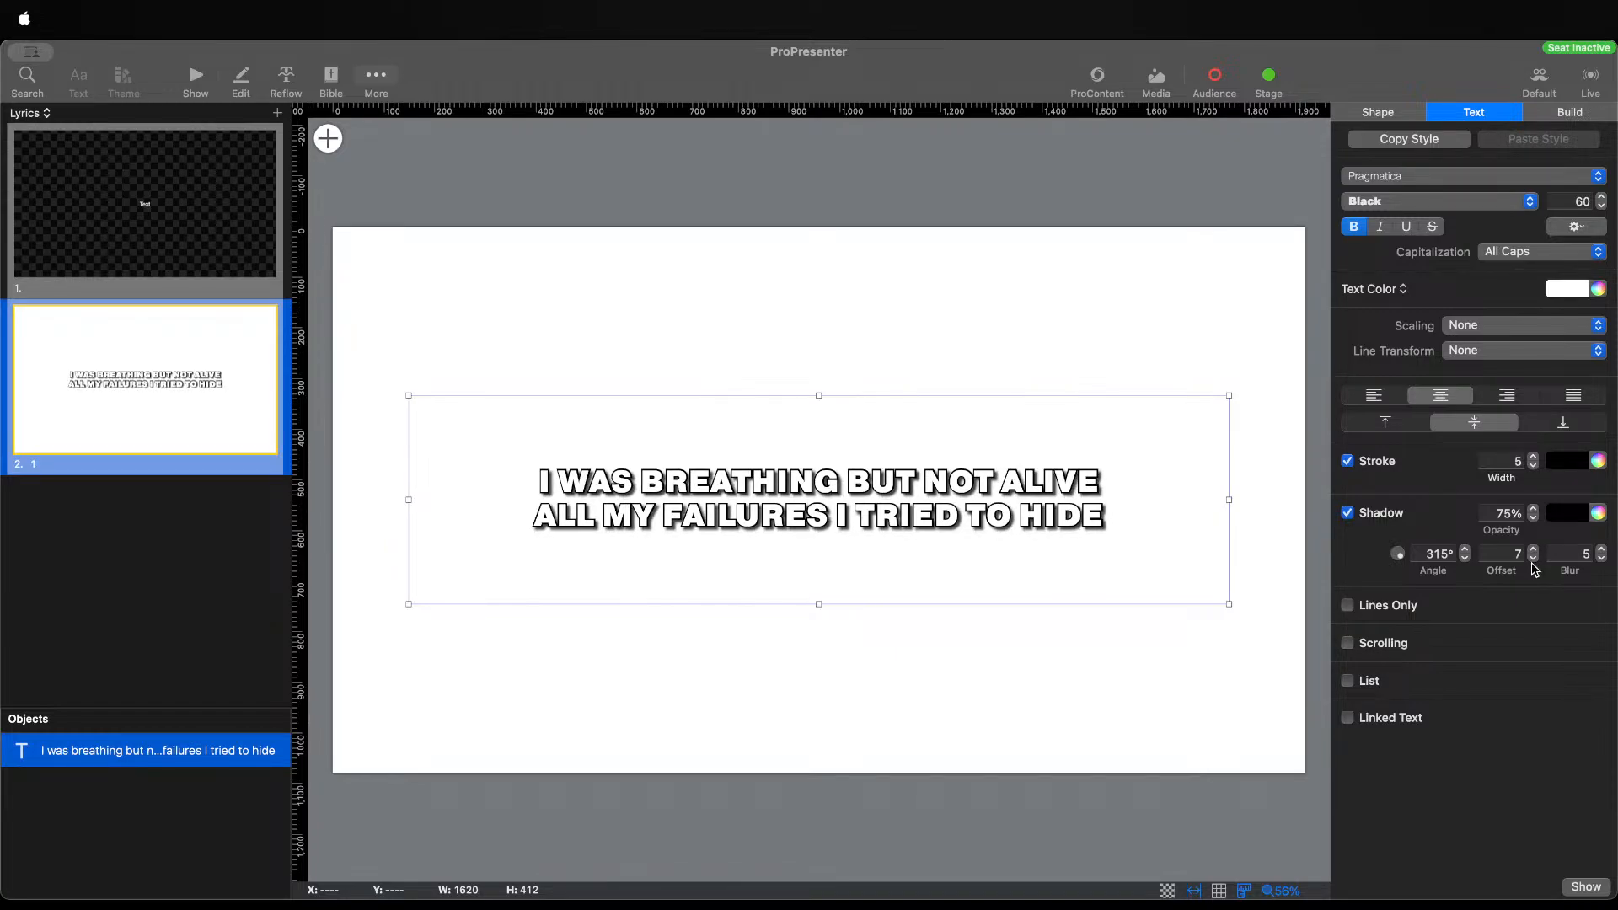
click(1533, 559)
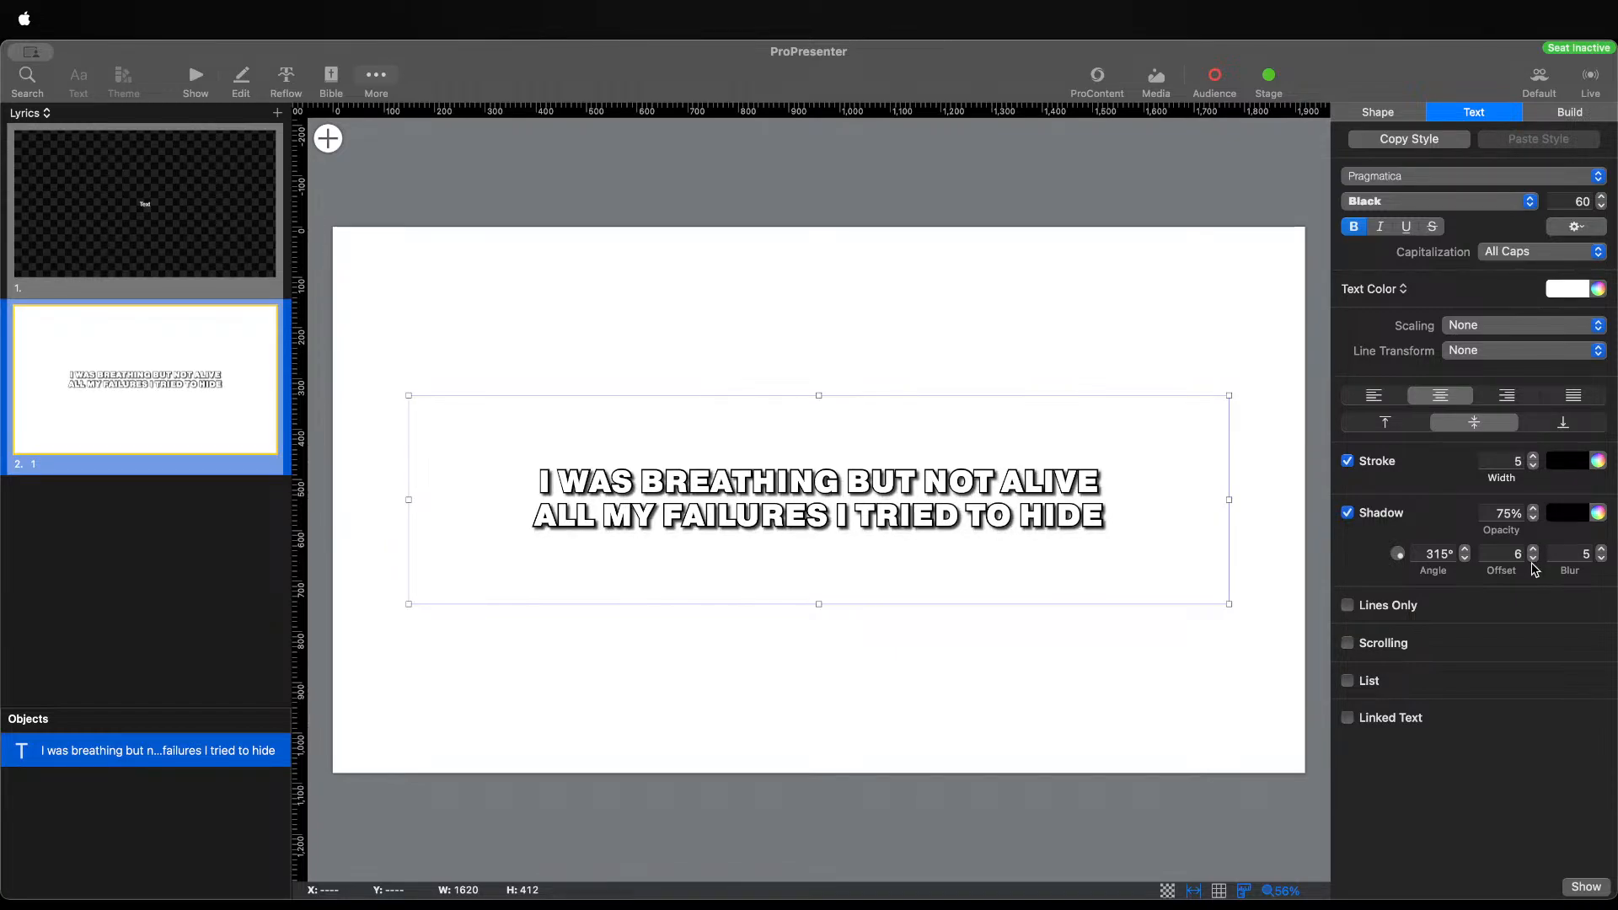
Try a softer lyrics shadow with a blur of 9 and an offset of 10
click(1602, 549)
click(1601, 550)
click(1602, 549)
click(1601, 549)
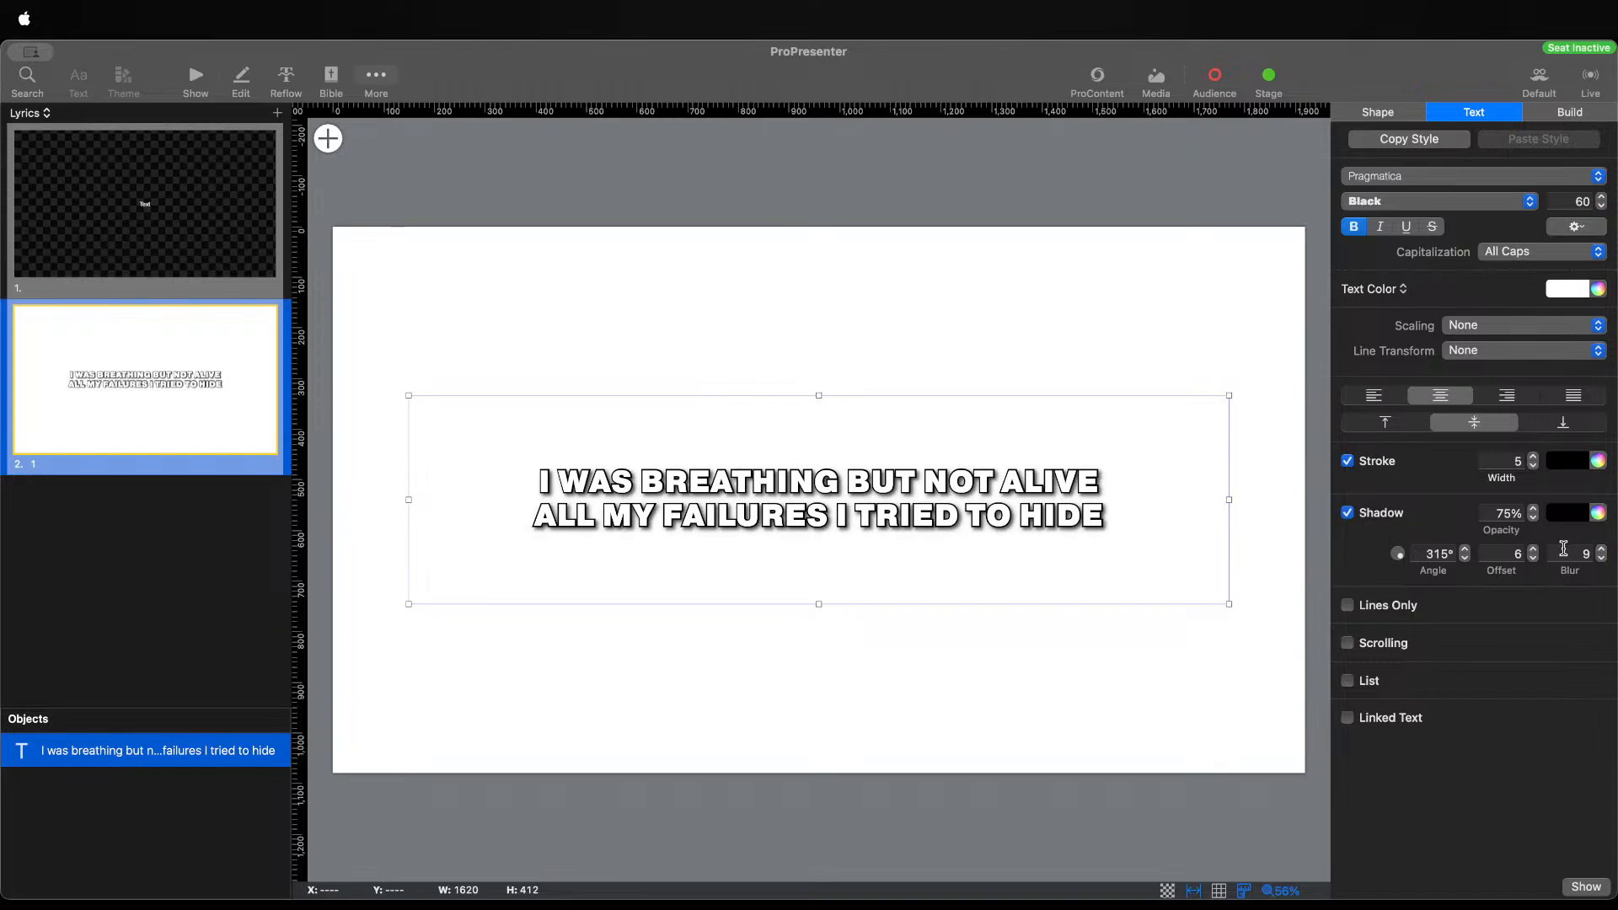
click(1533, 550)
click(1533, 550)
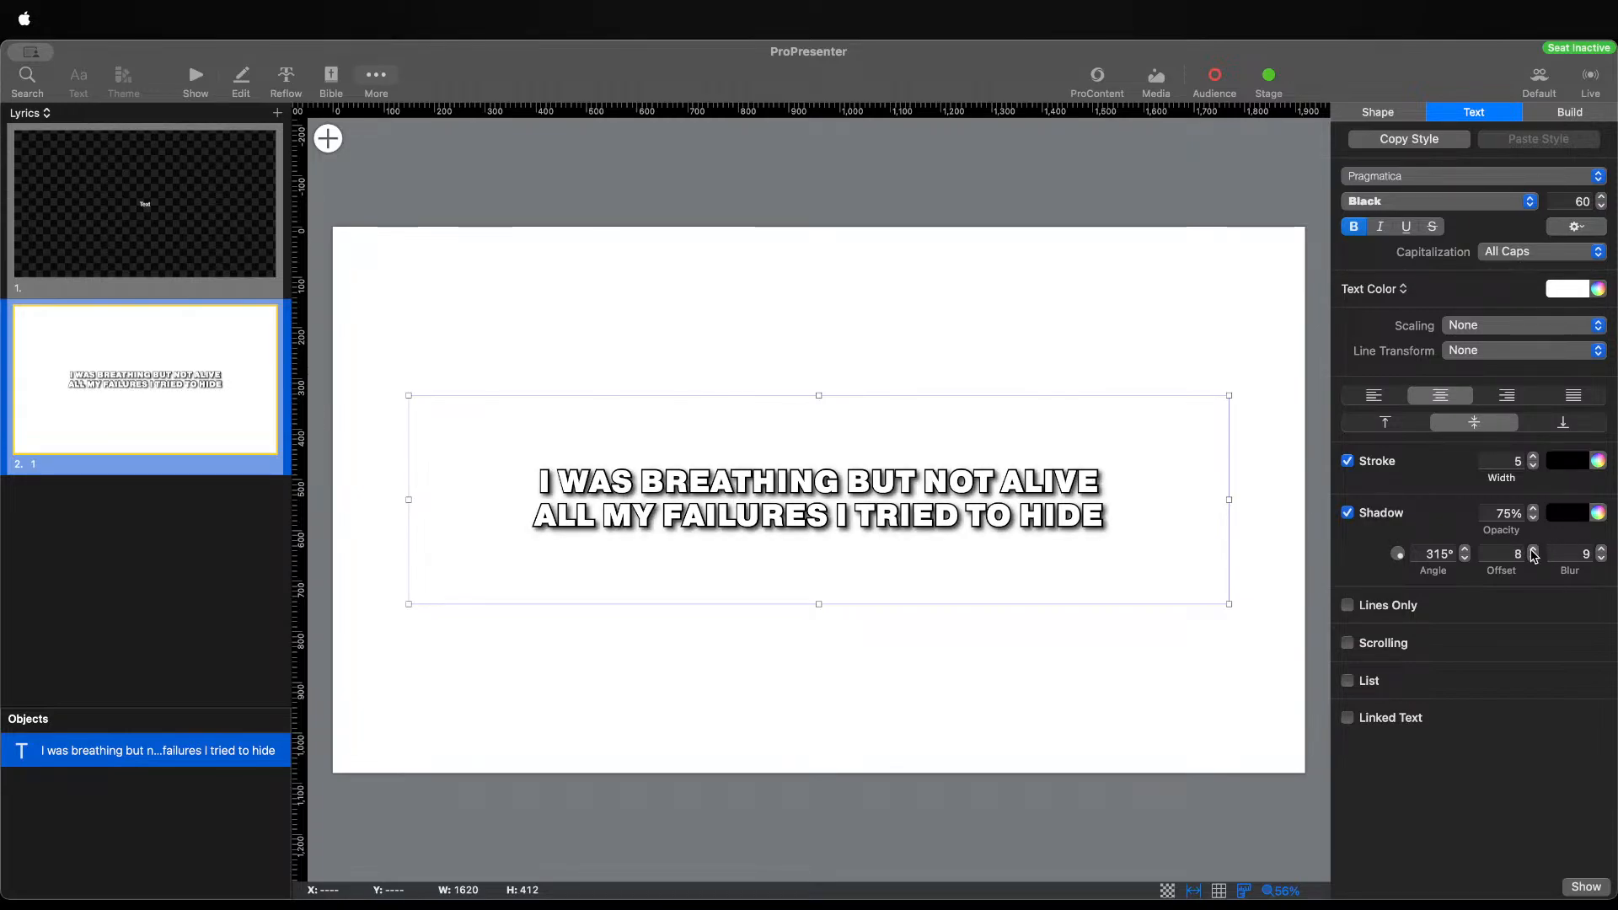
click(1532, 550)
click(1533, 550)
Sharpen the lyrics shadow by setting its blur to 1 and its offset to 8
click(1602, 557)
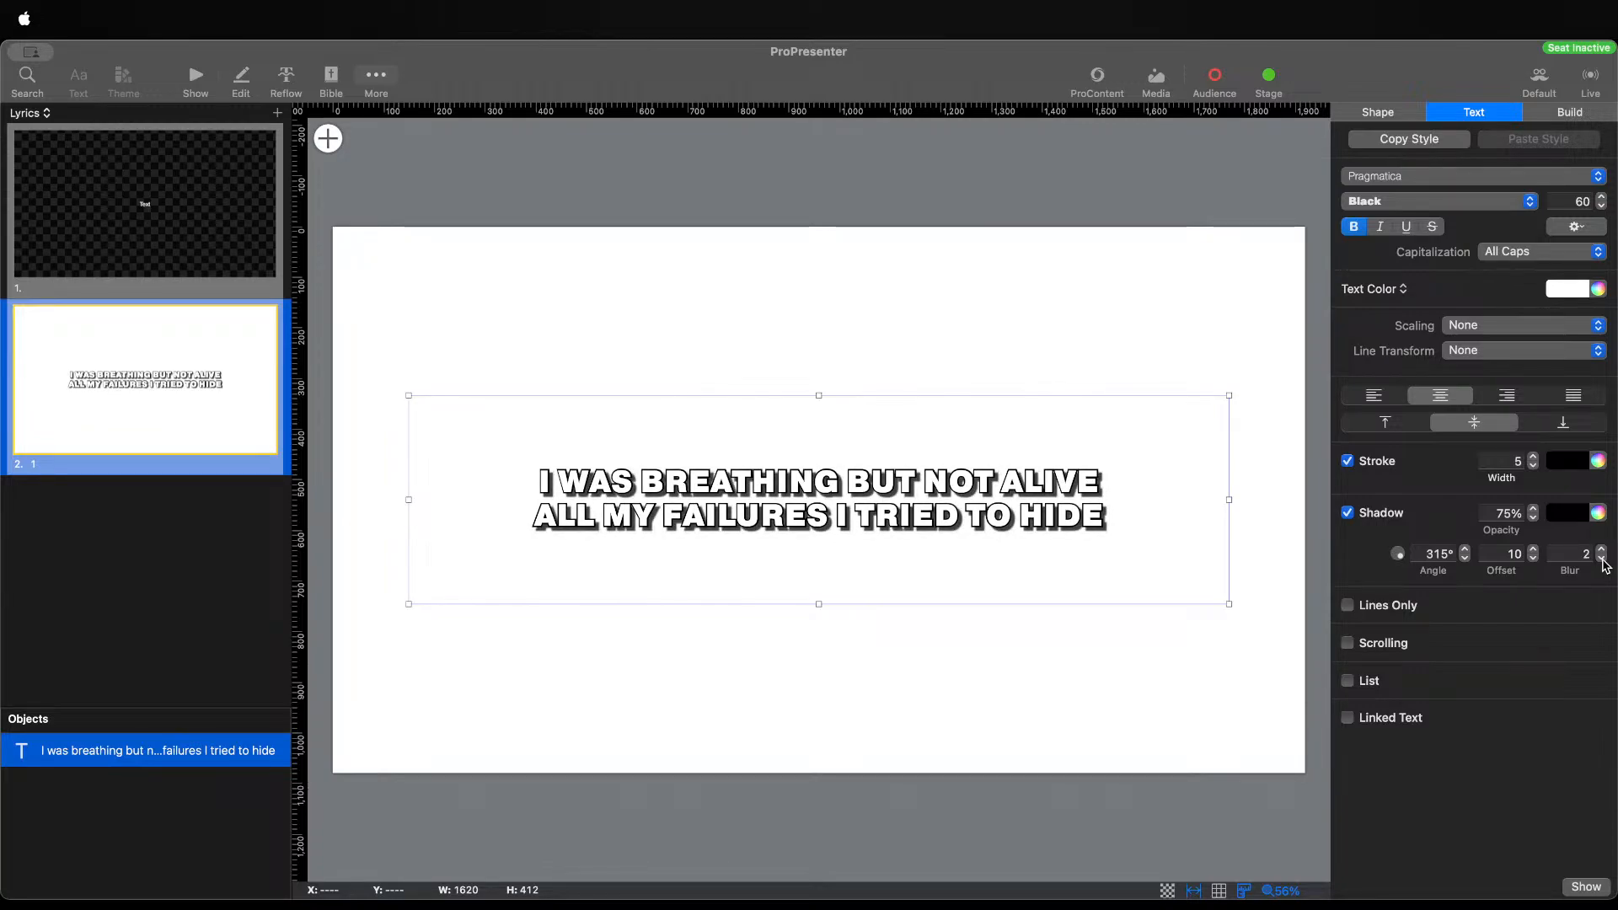
click(1533, 550)
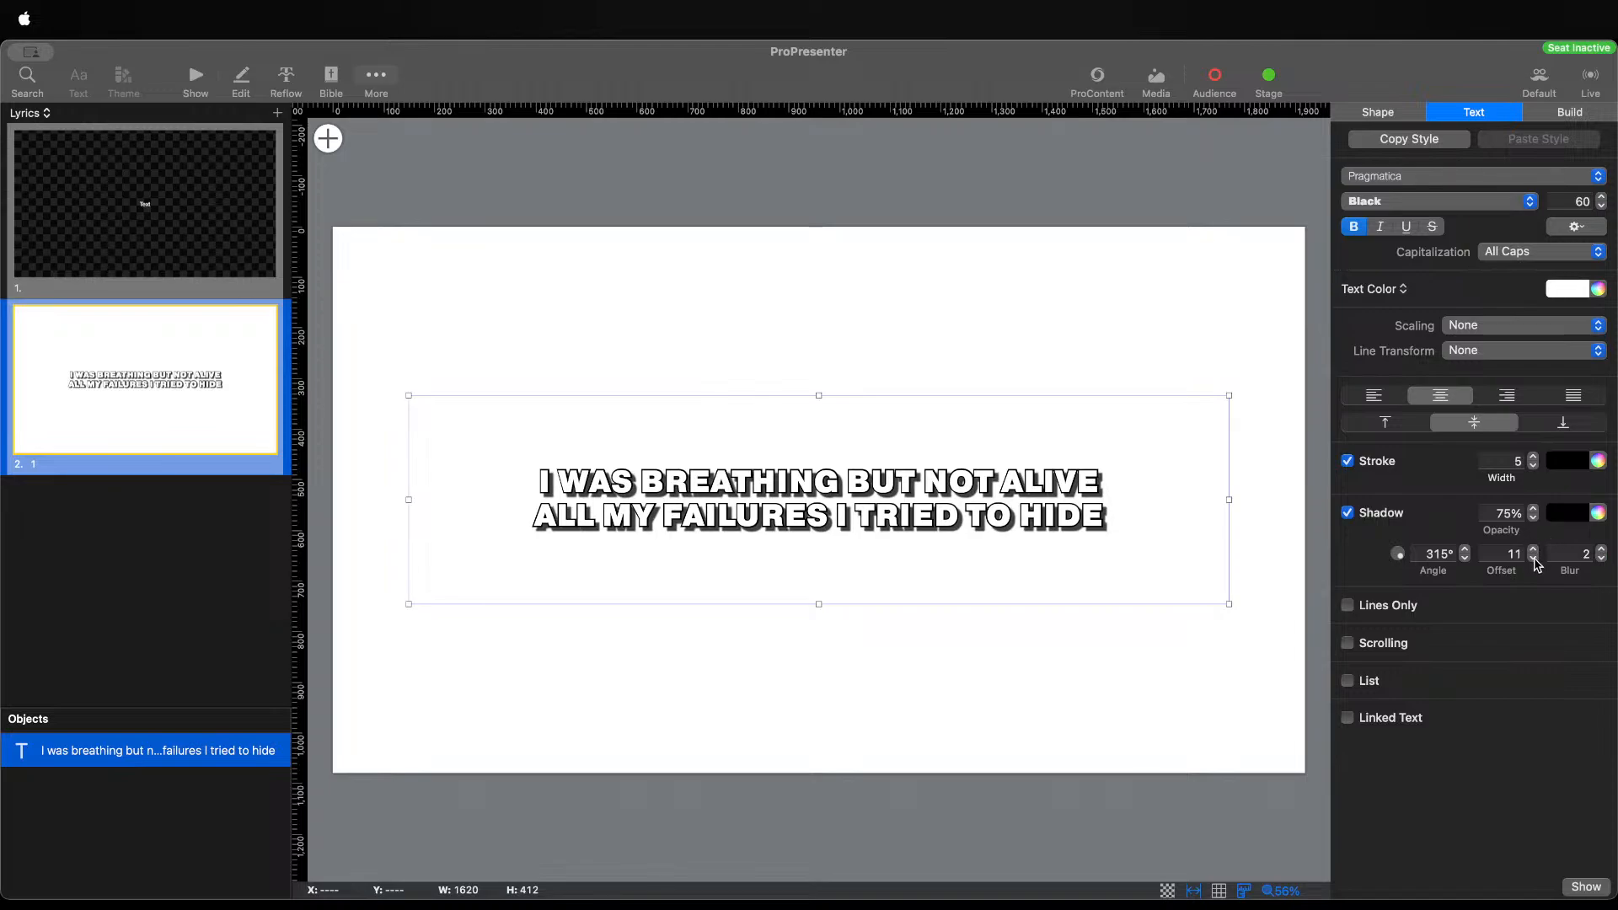
click(1533, 558)
click(1534, 557)
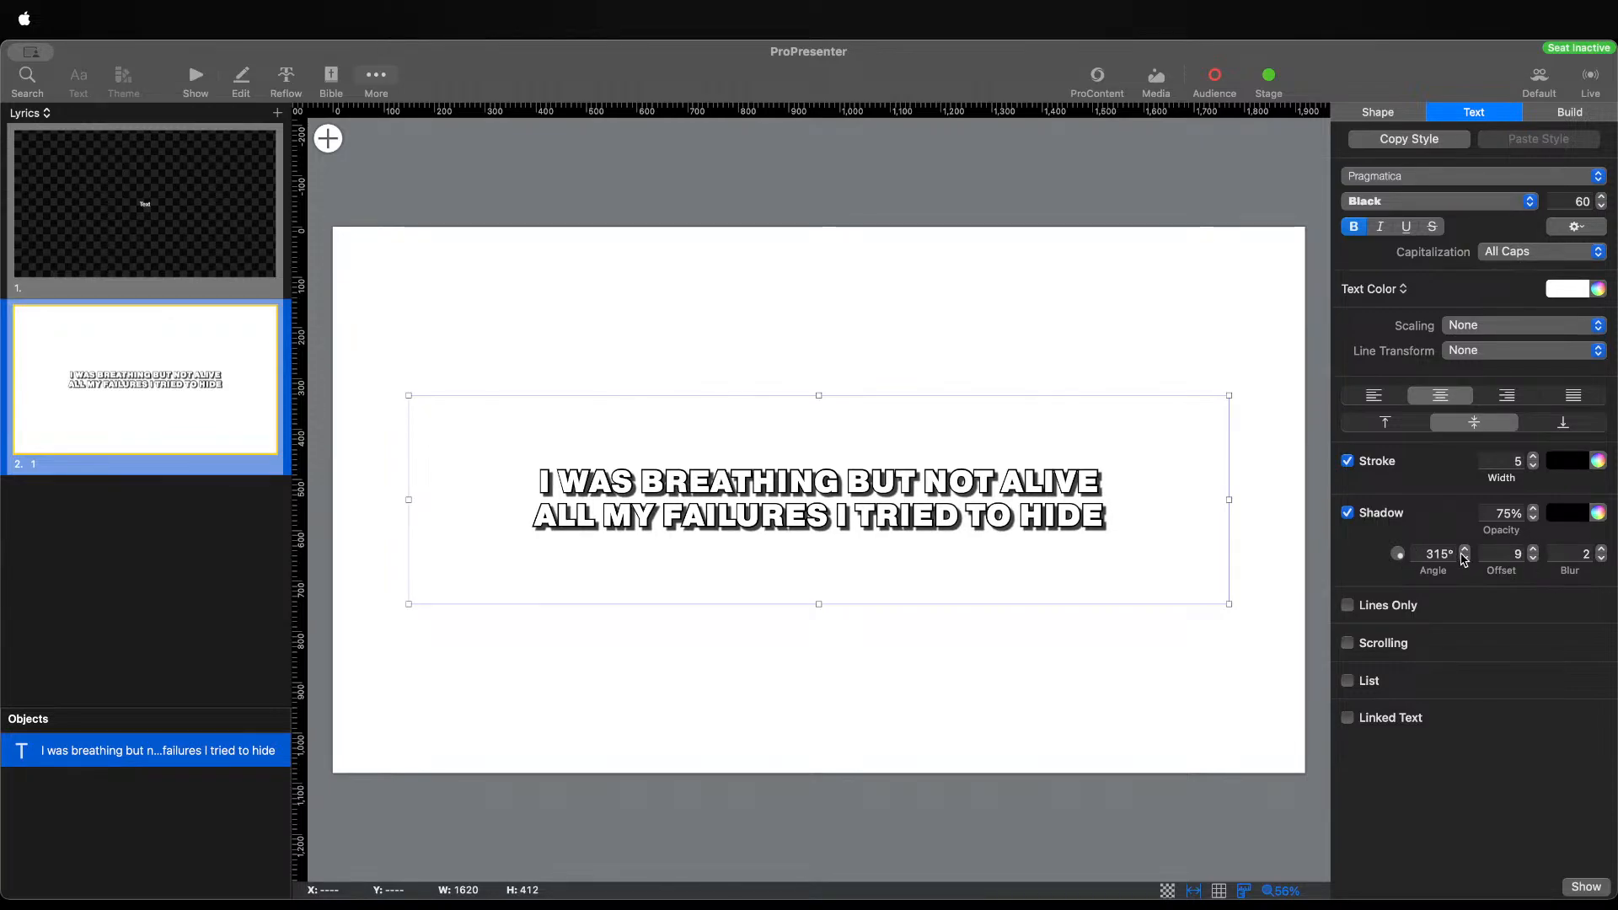
click(1533, 558)
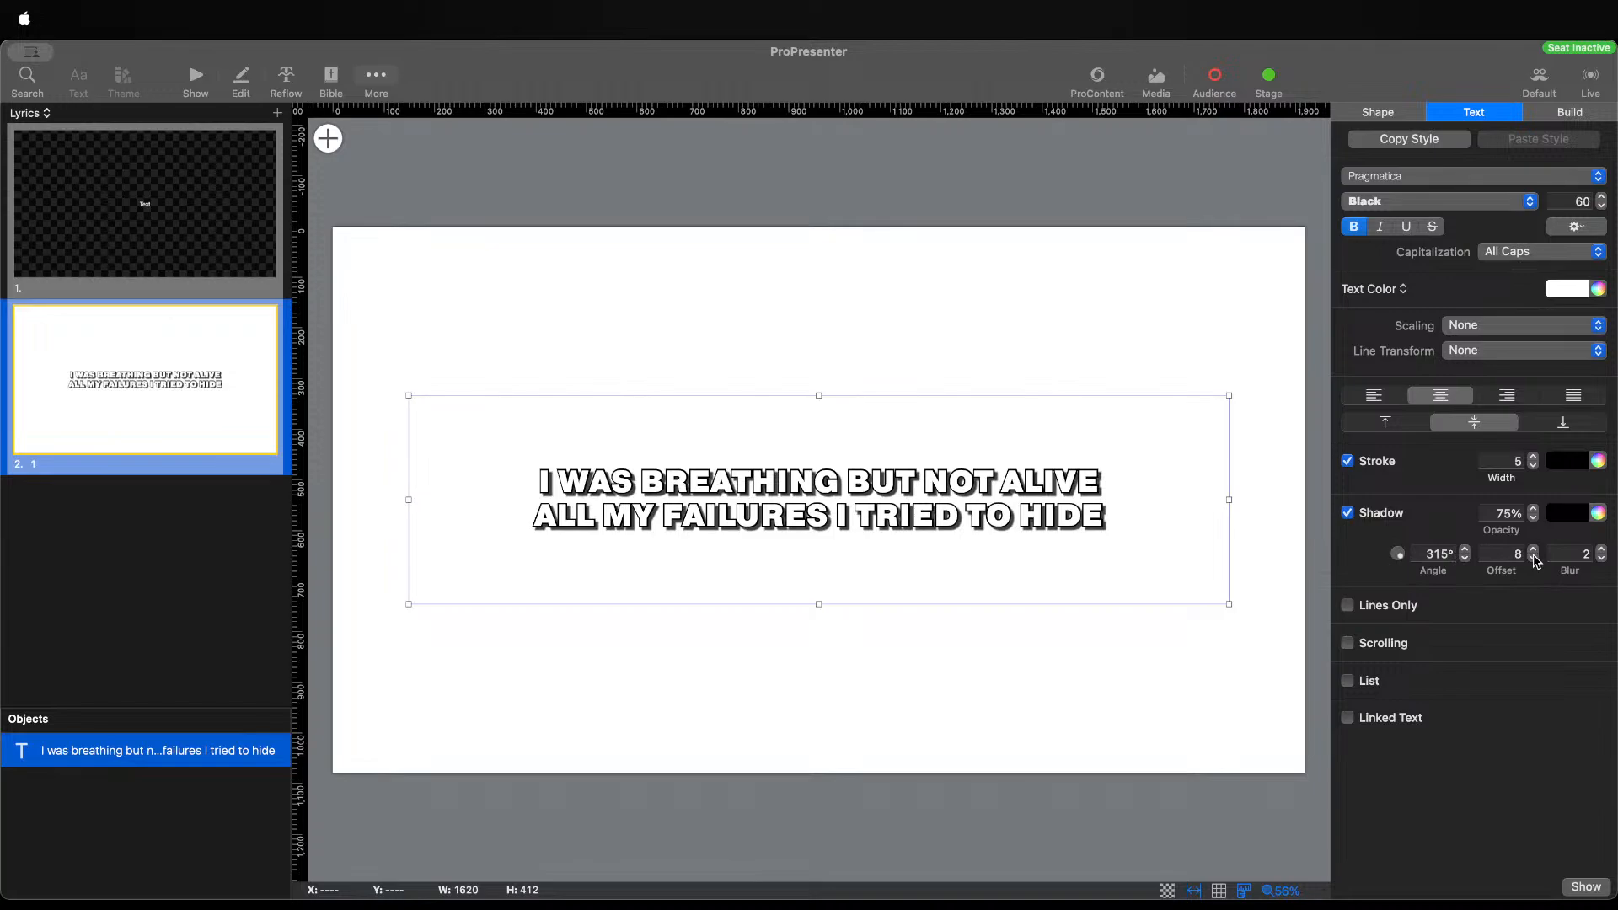
click(1601, 558)
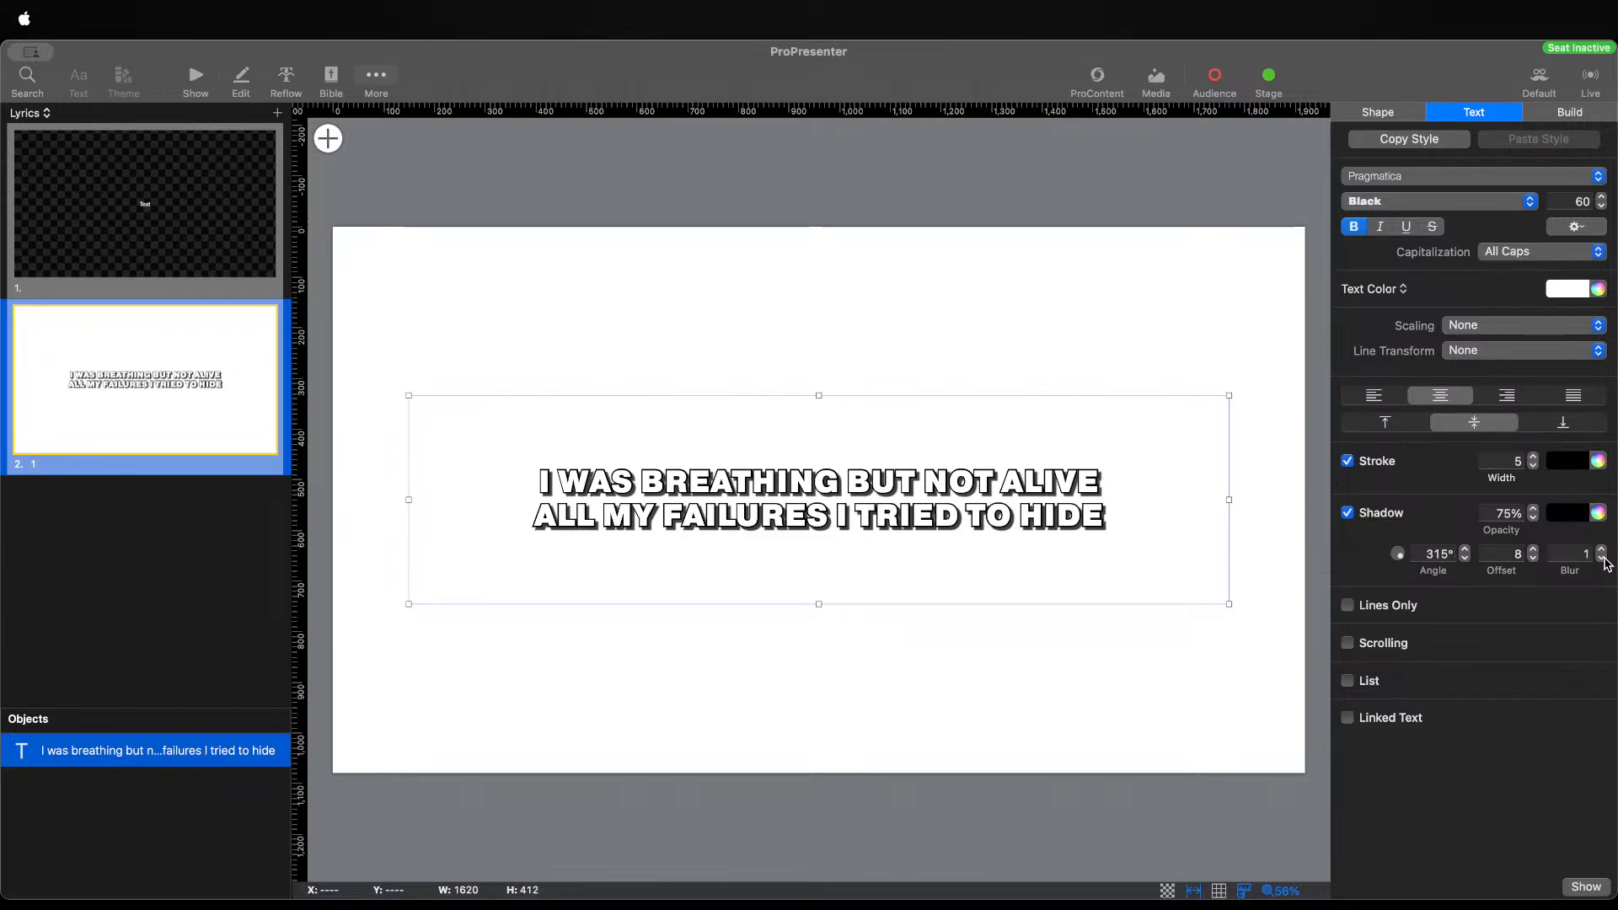
Remove the blur from the lyrics shadow by setting it to 0 and reduce the shadow offset to 4
click(1601, 559)
click(1569, 513)
click(1541, 622)
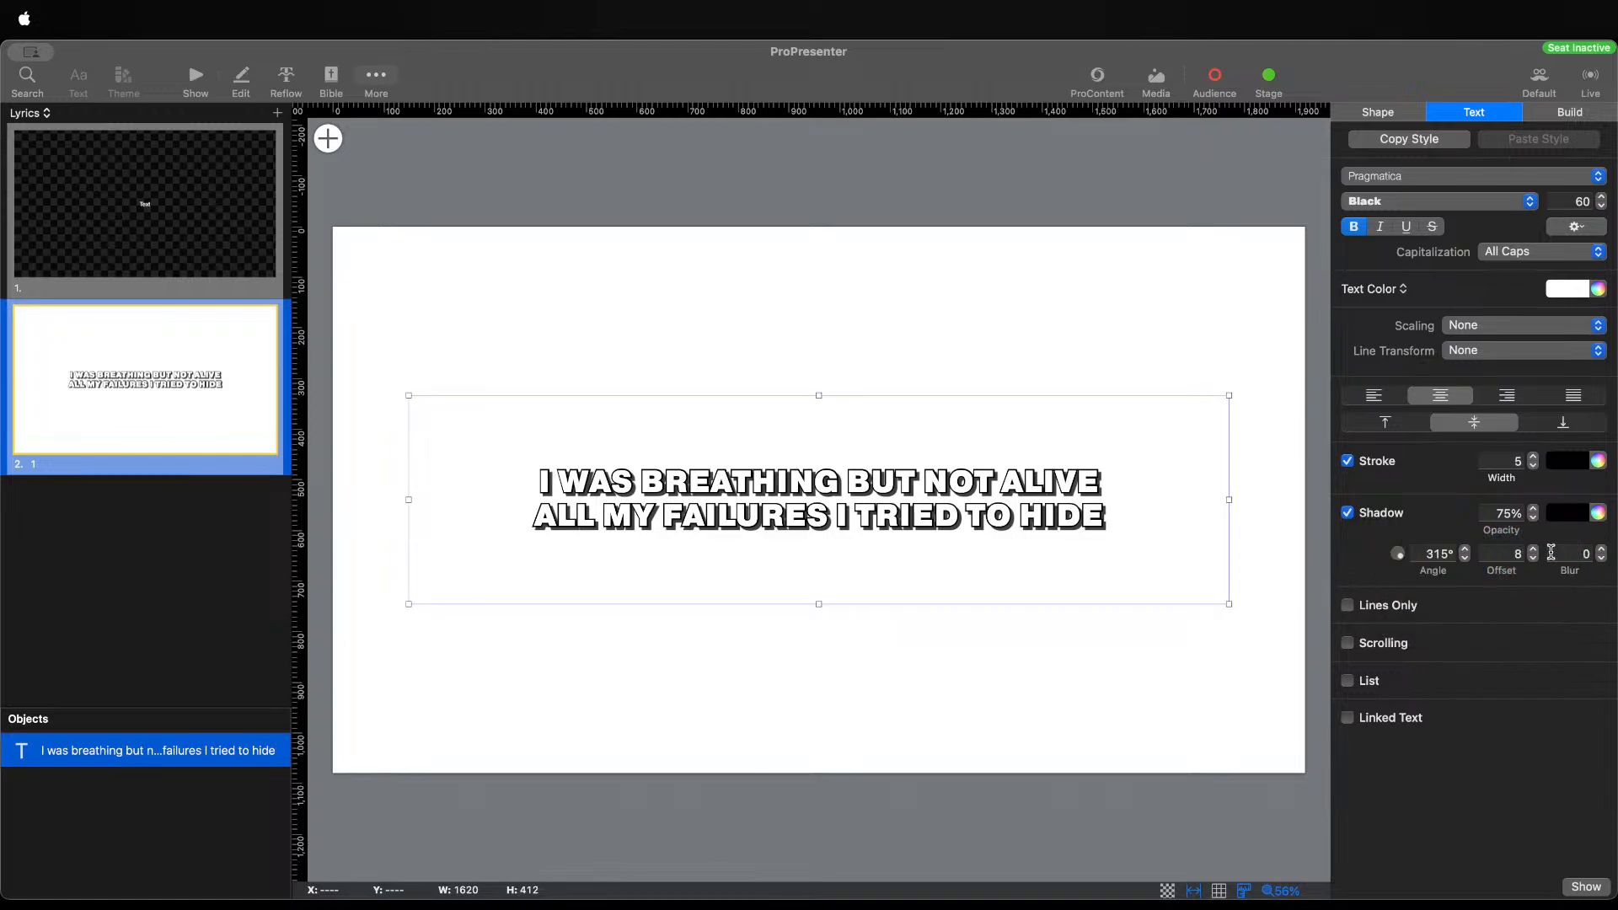
click(1532, 558)
click(1533, 558)
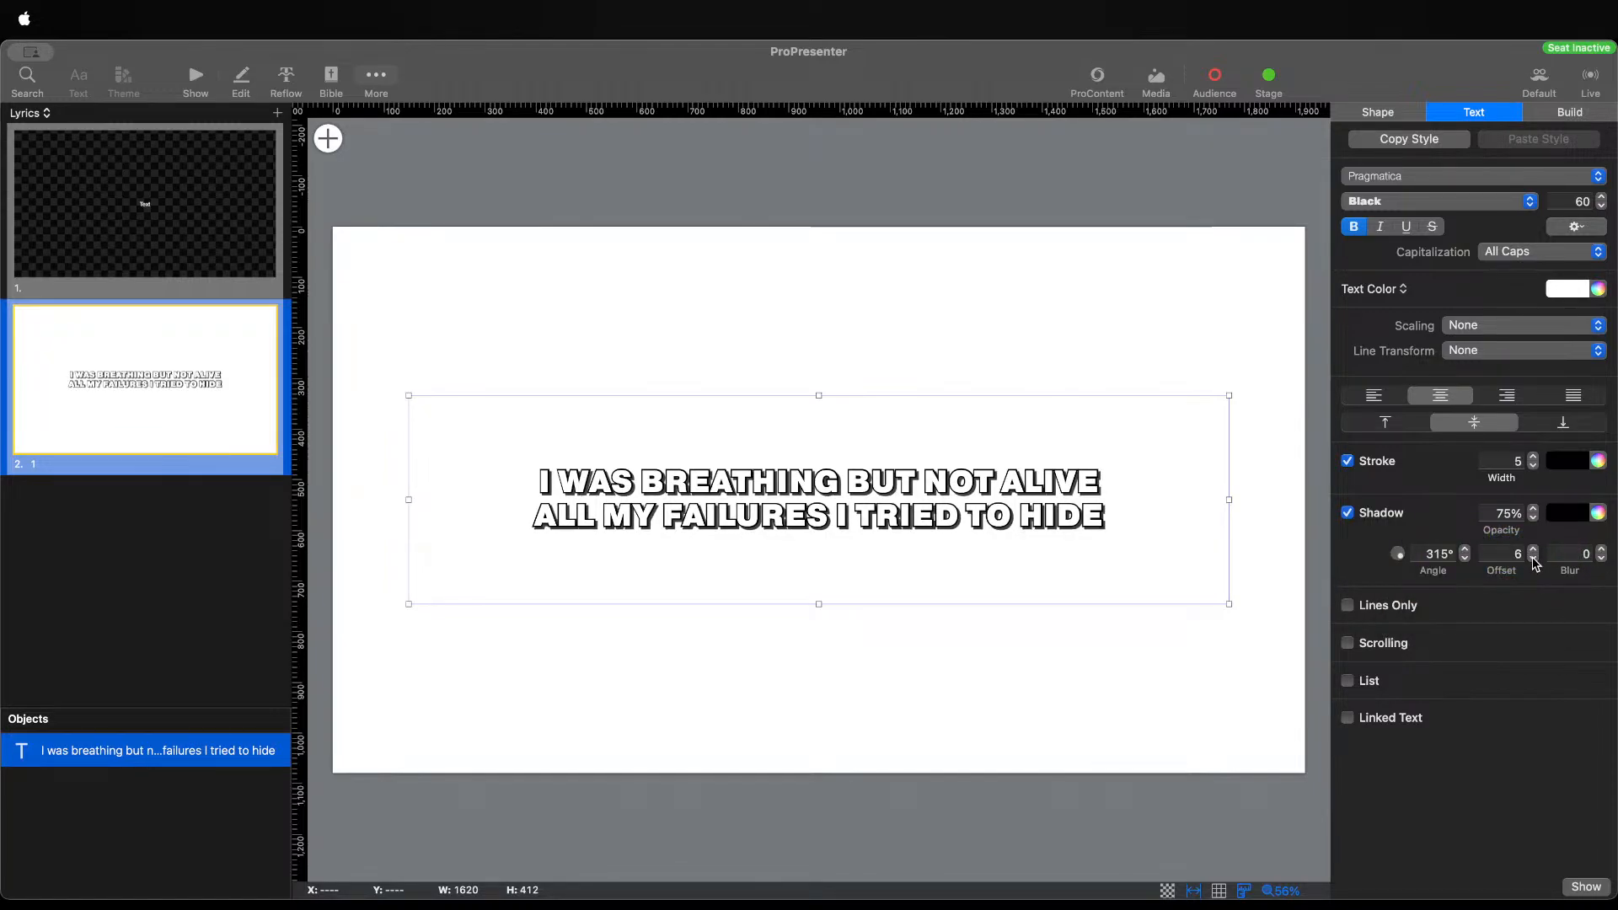
click(1533, 559)
click(1533, 559)
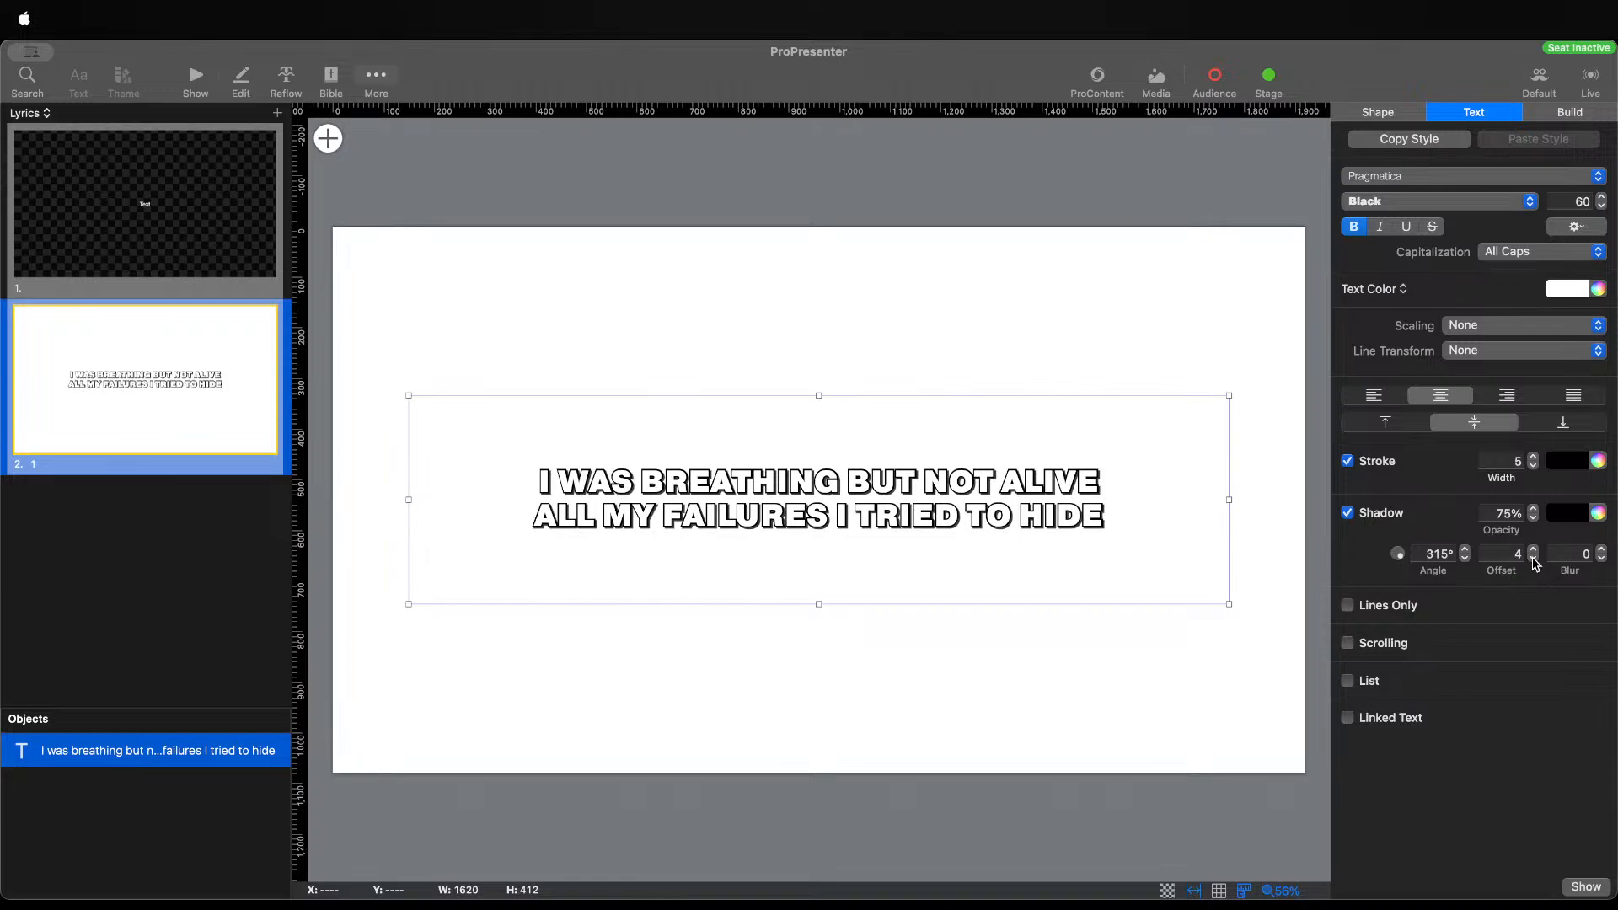
click(1532, 558)
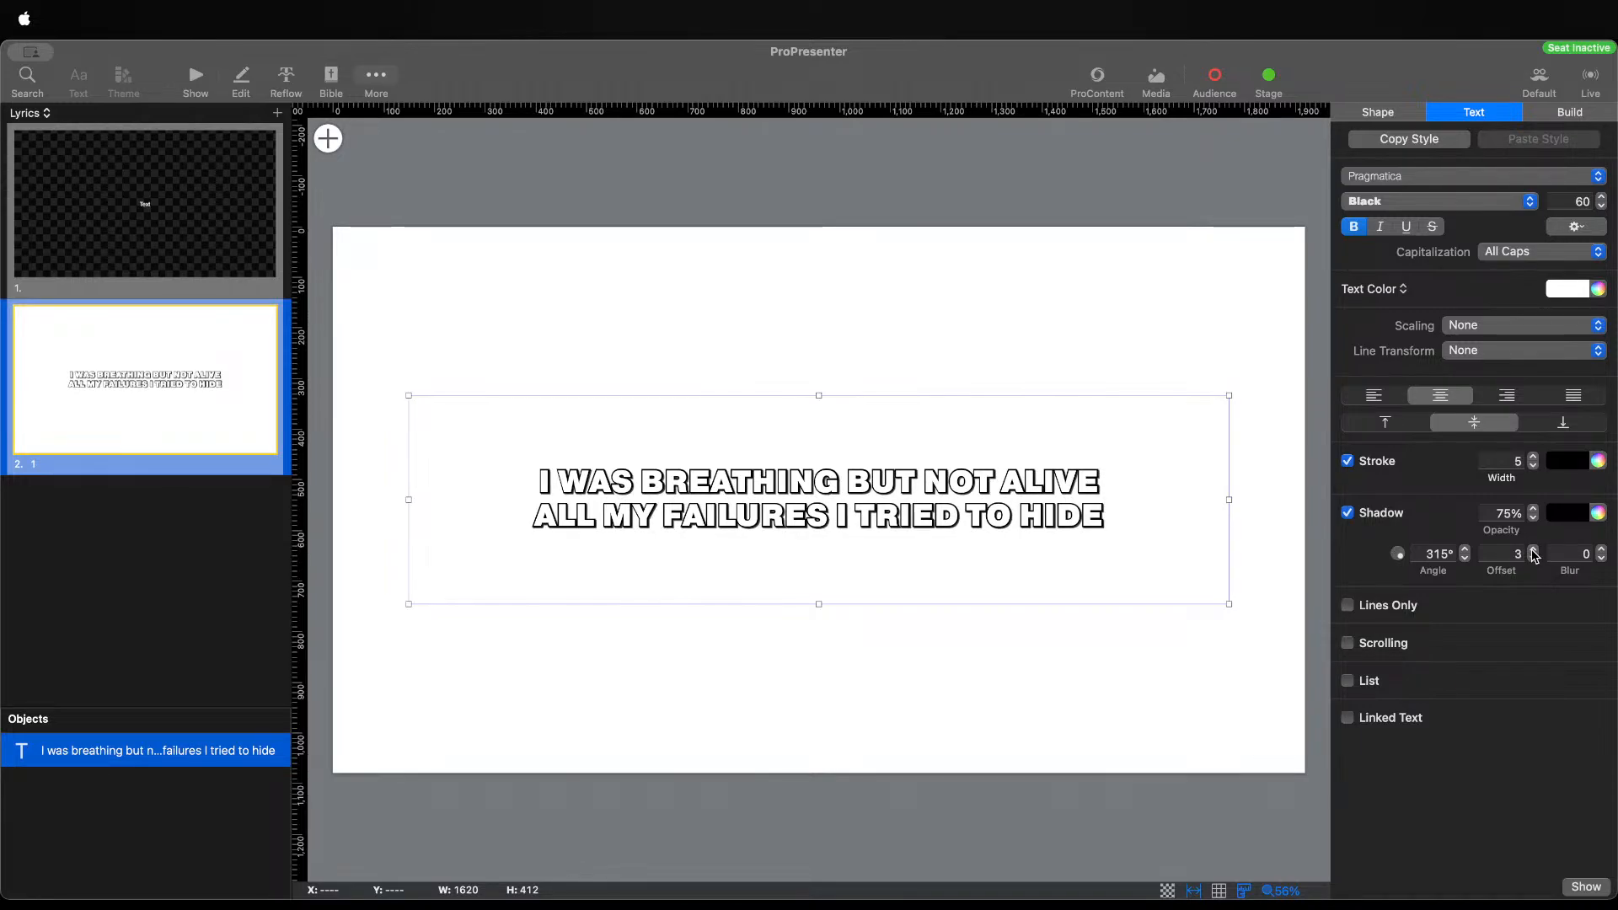
click(1532, 550)
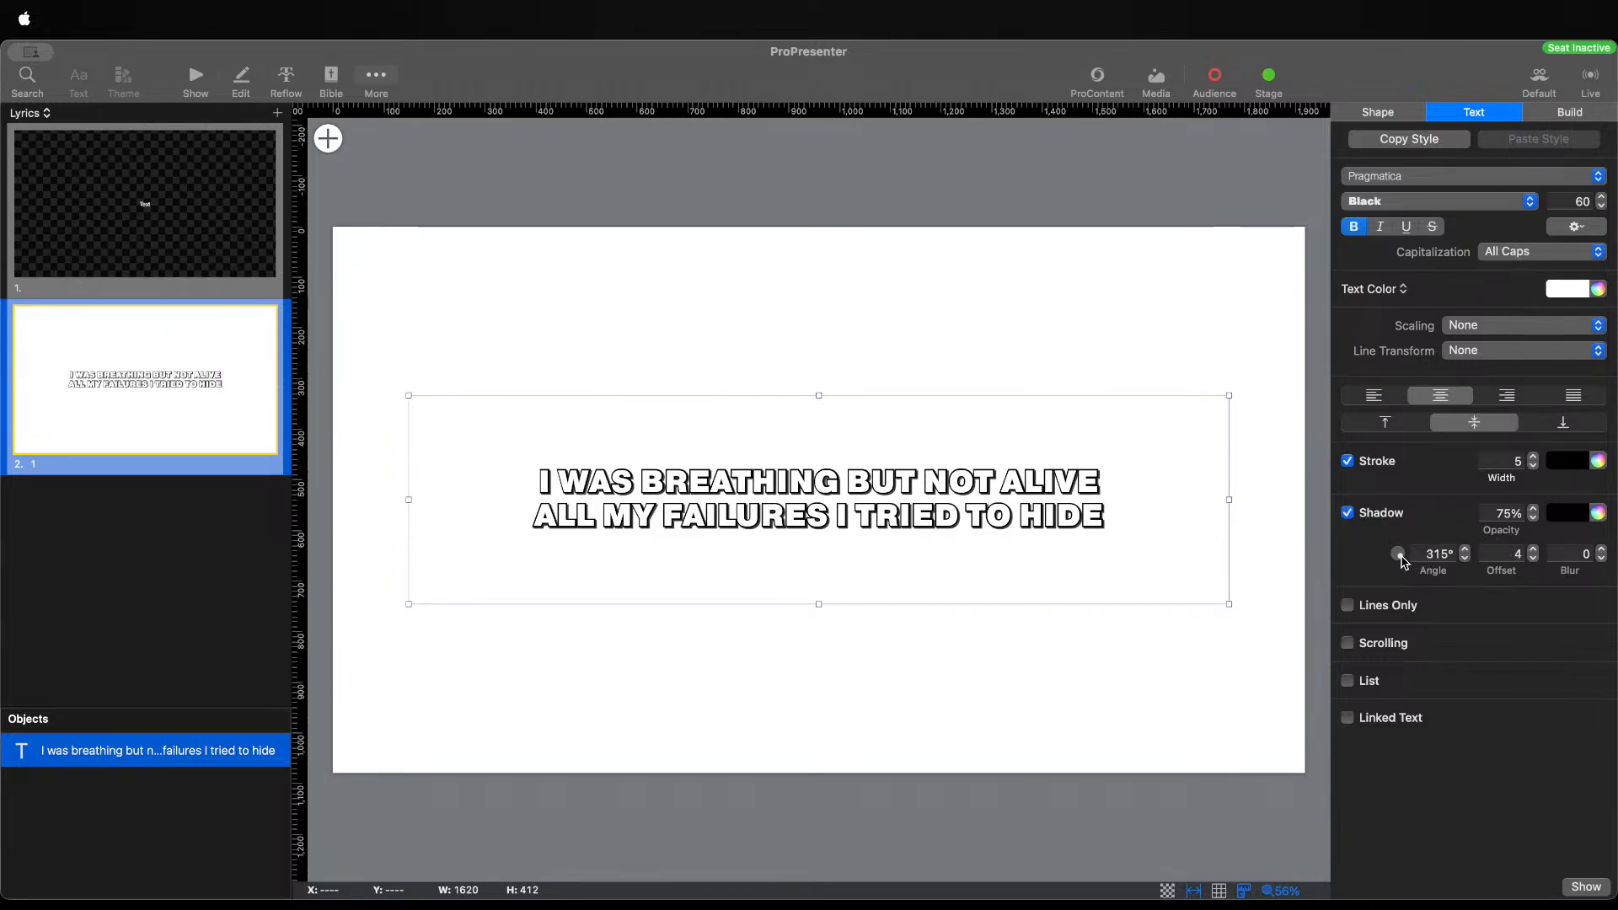
Rotate the lyrics shadow to an angle of about 325° and raise its opacity to 90%
drag(1400, 555, 1404, 563)
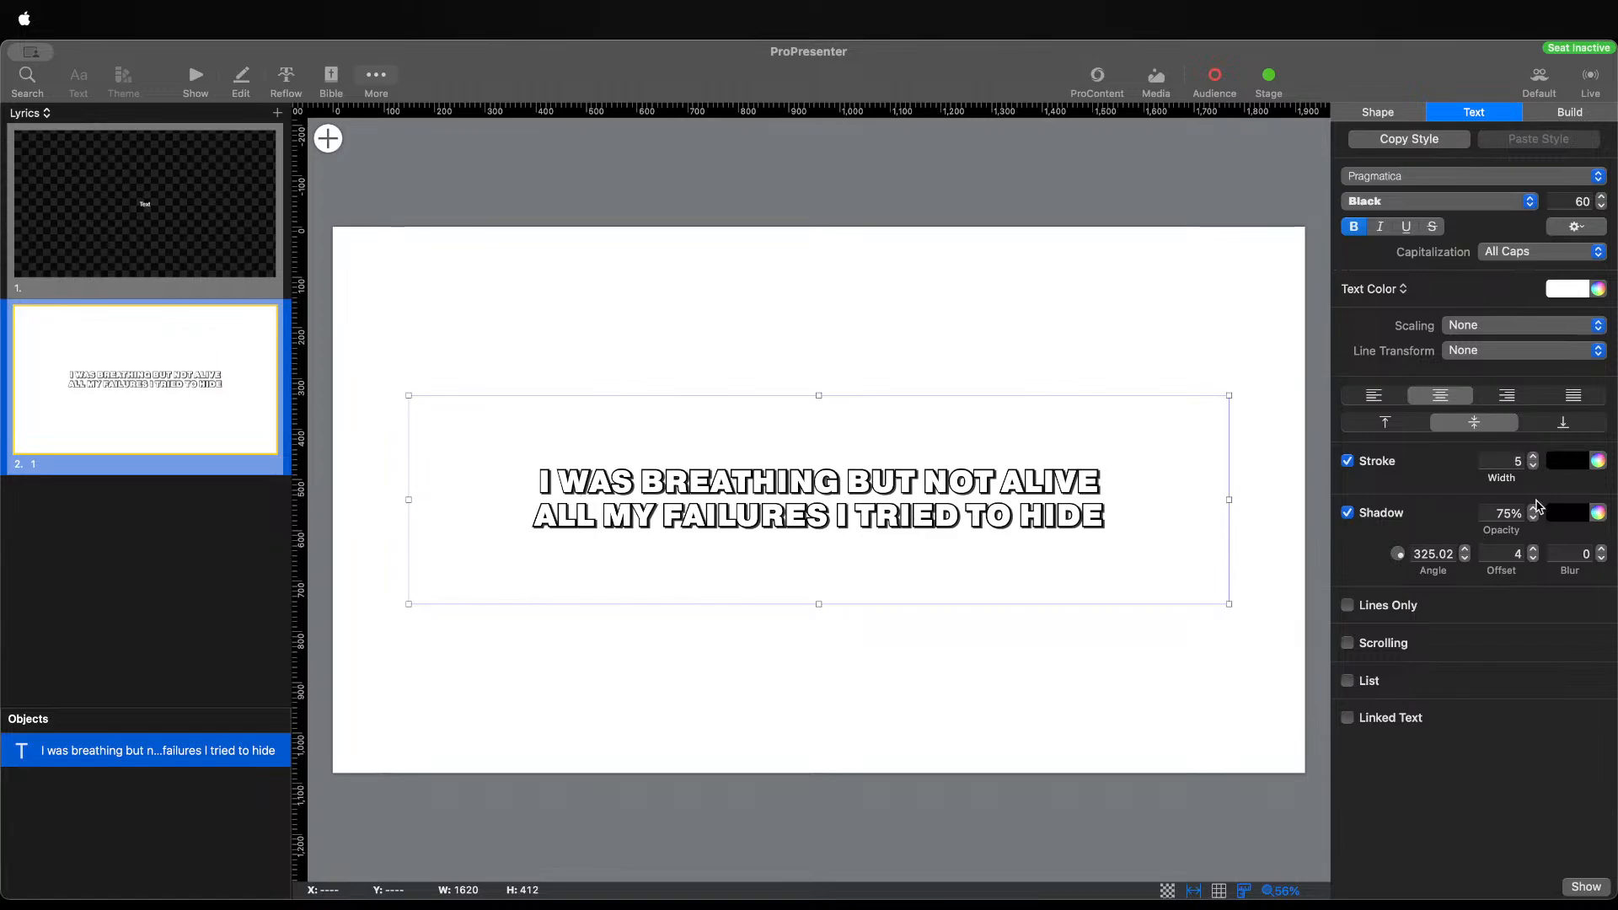
click(1532, 509)
click(1533, 509)
click(1533, 509)
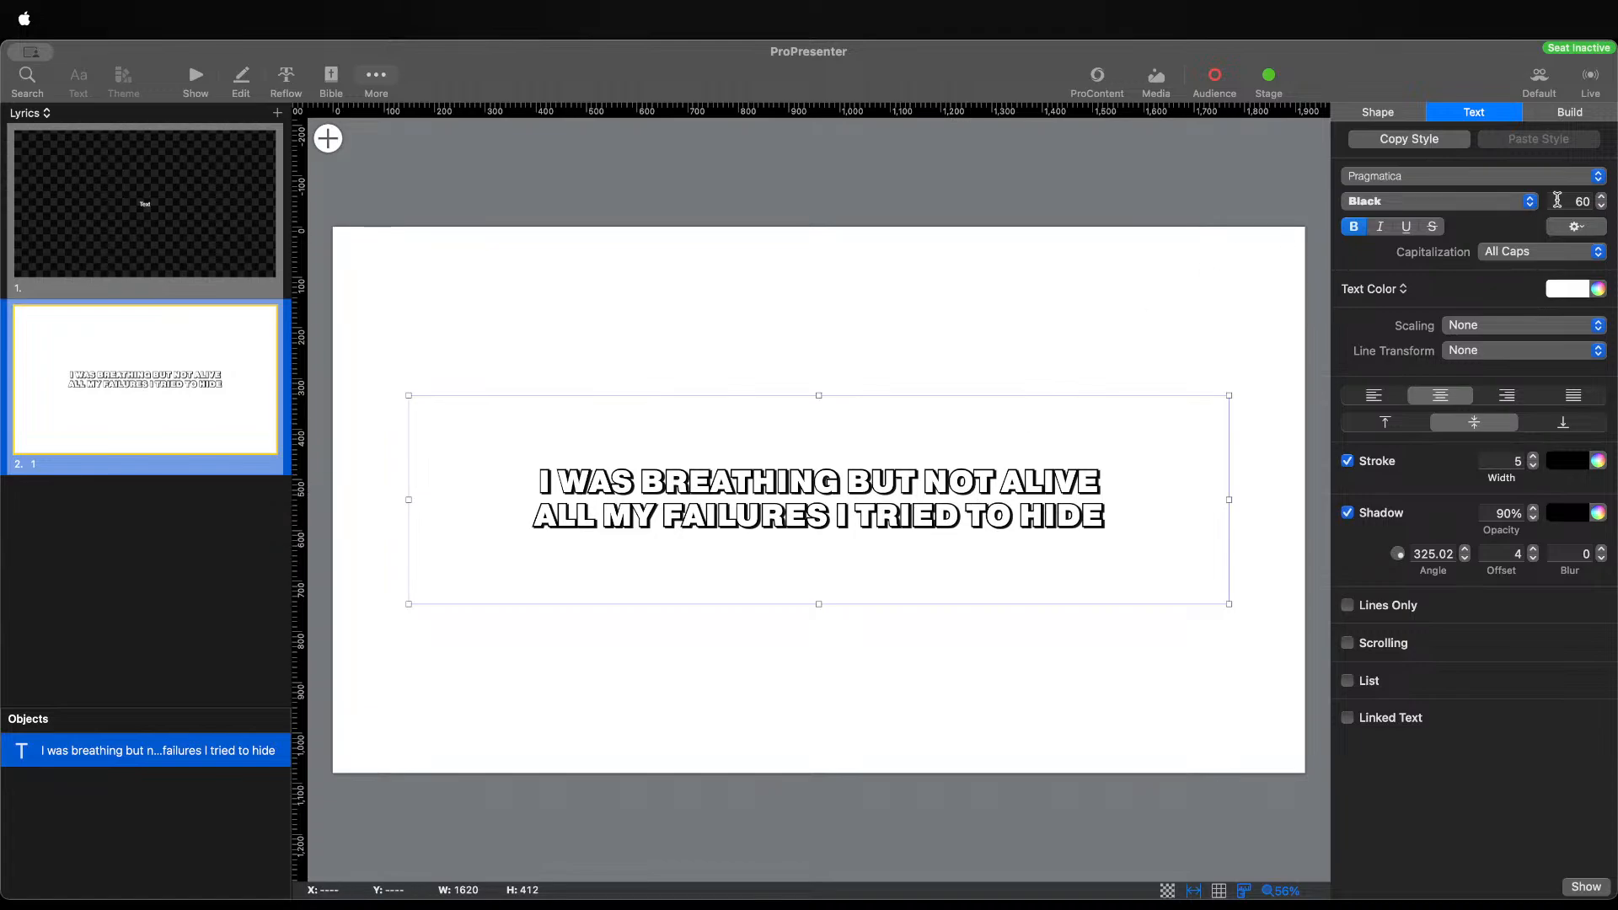
Widen the lyrics' character spacing to 2
click(1585, 231)
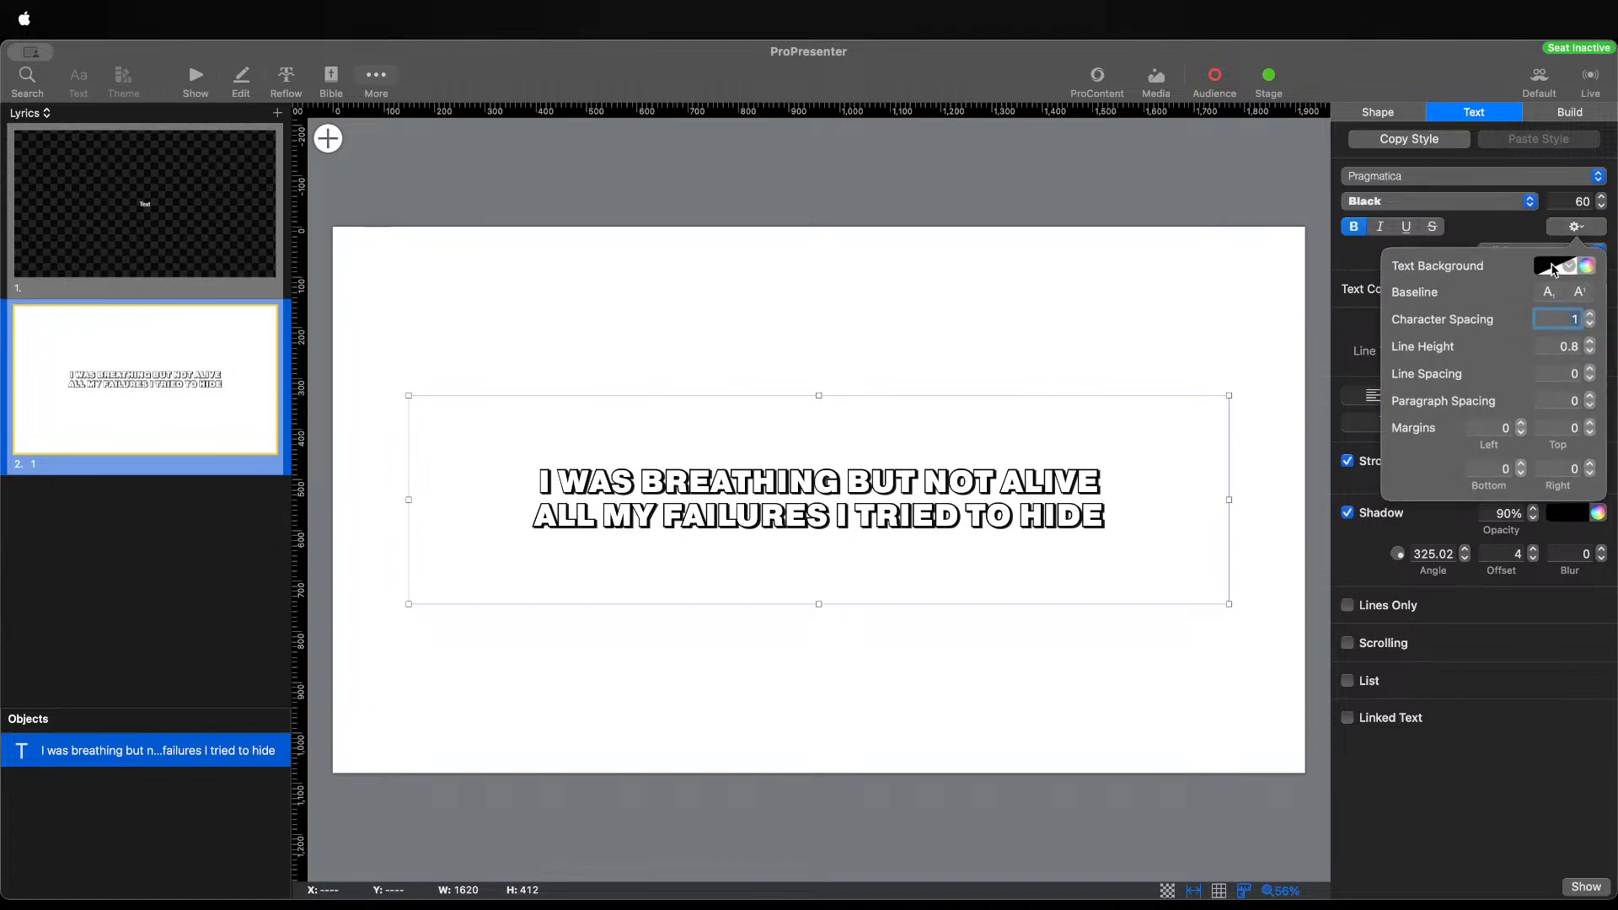
click(1590, 315)
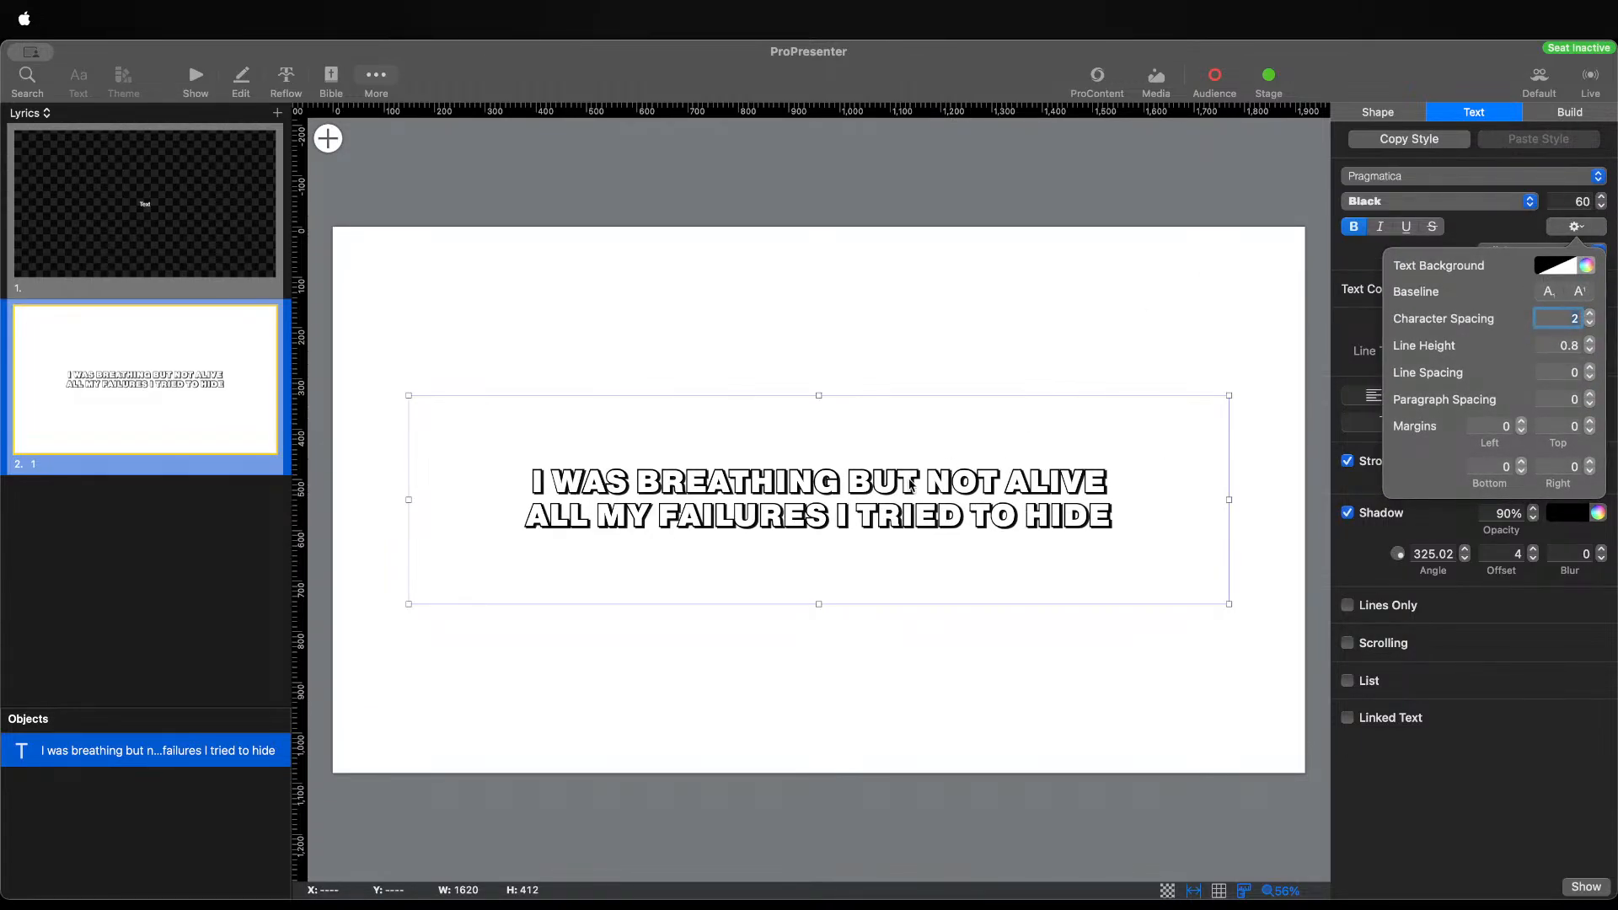
click(1536, 620)
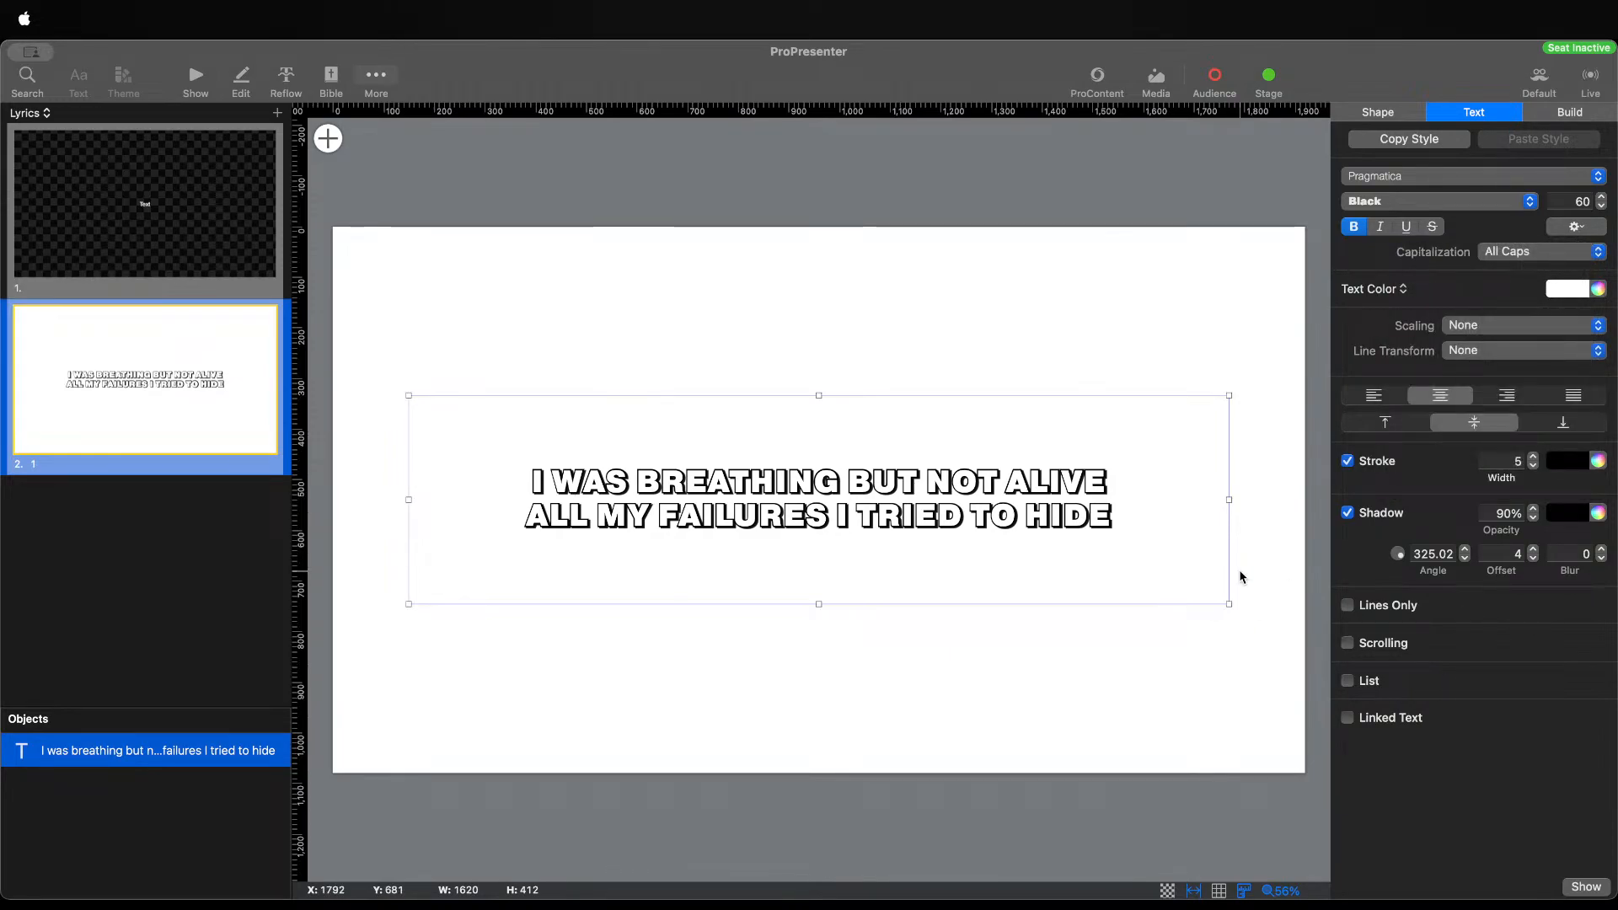
Try shadow offsets between 2 and 5 with an angle of about 348°, and settle on an offset of 5
click(1533, 549)
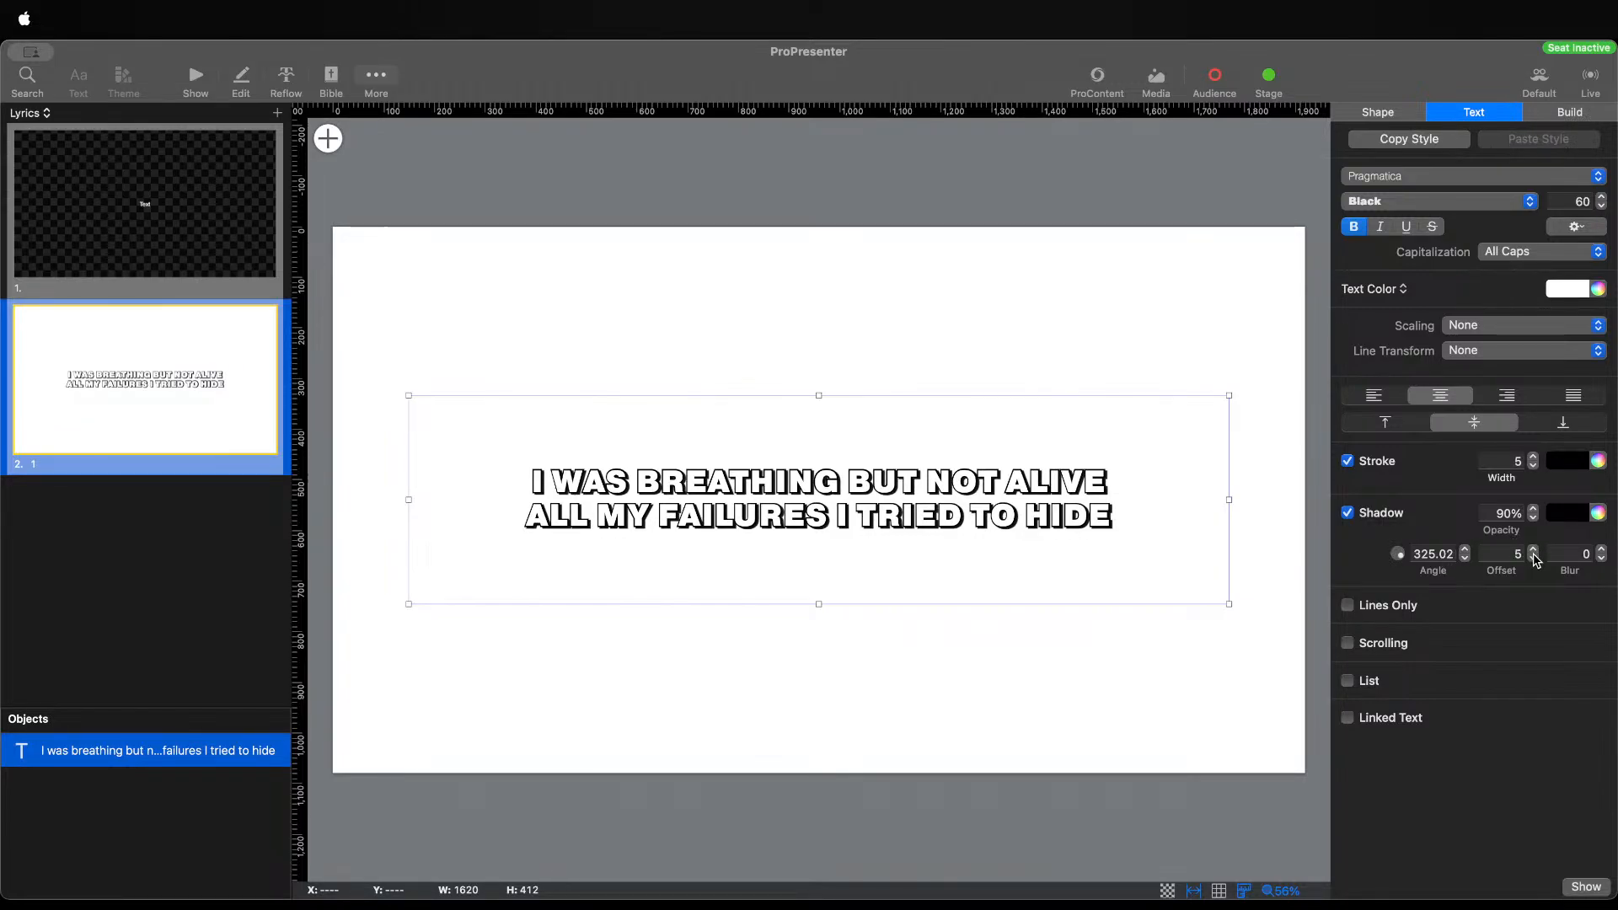
click(1533, 558)
click(1533, 558)
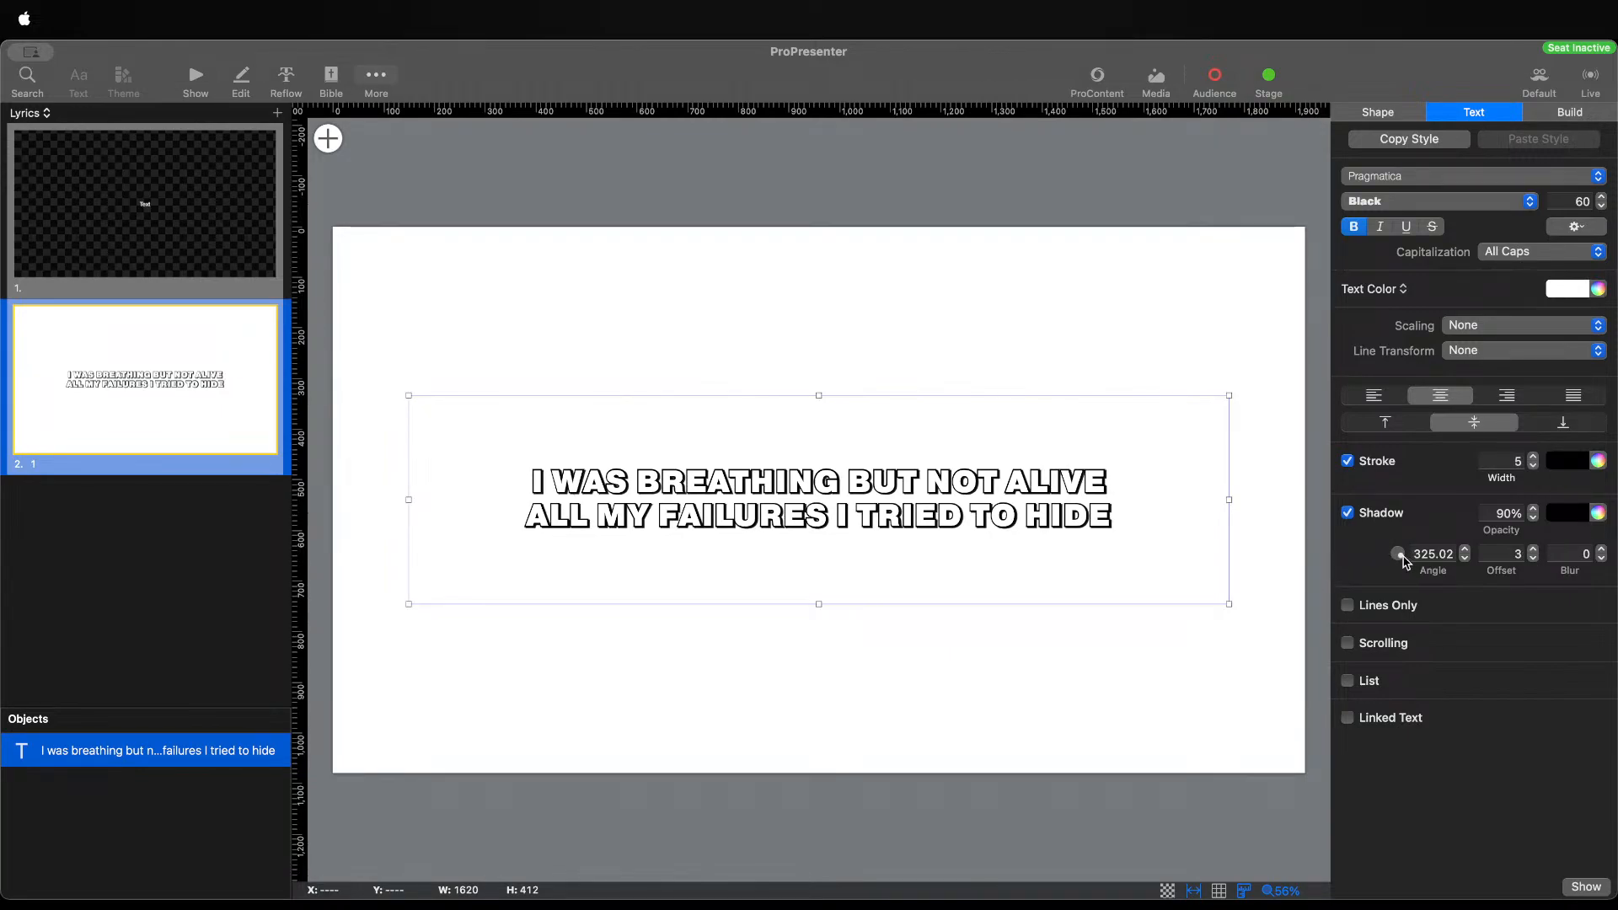
drag(1404, 560, 1402, 556)
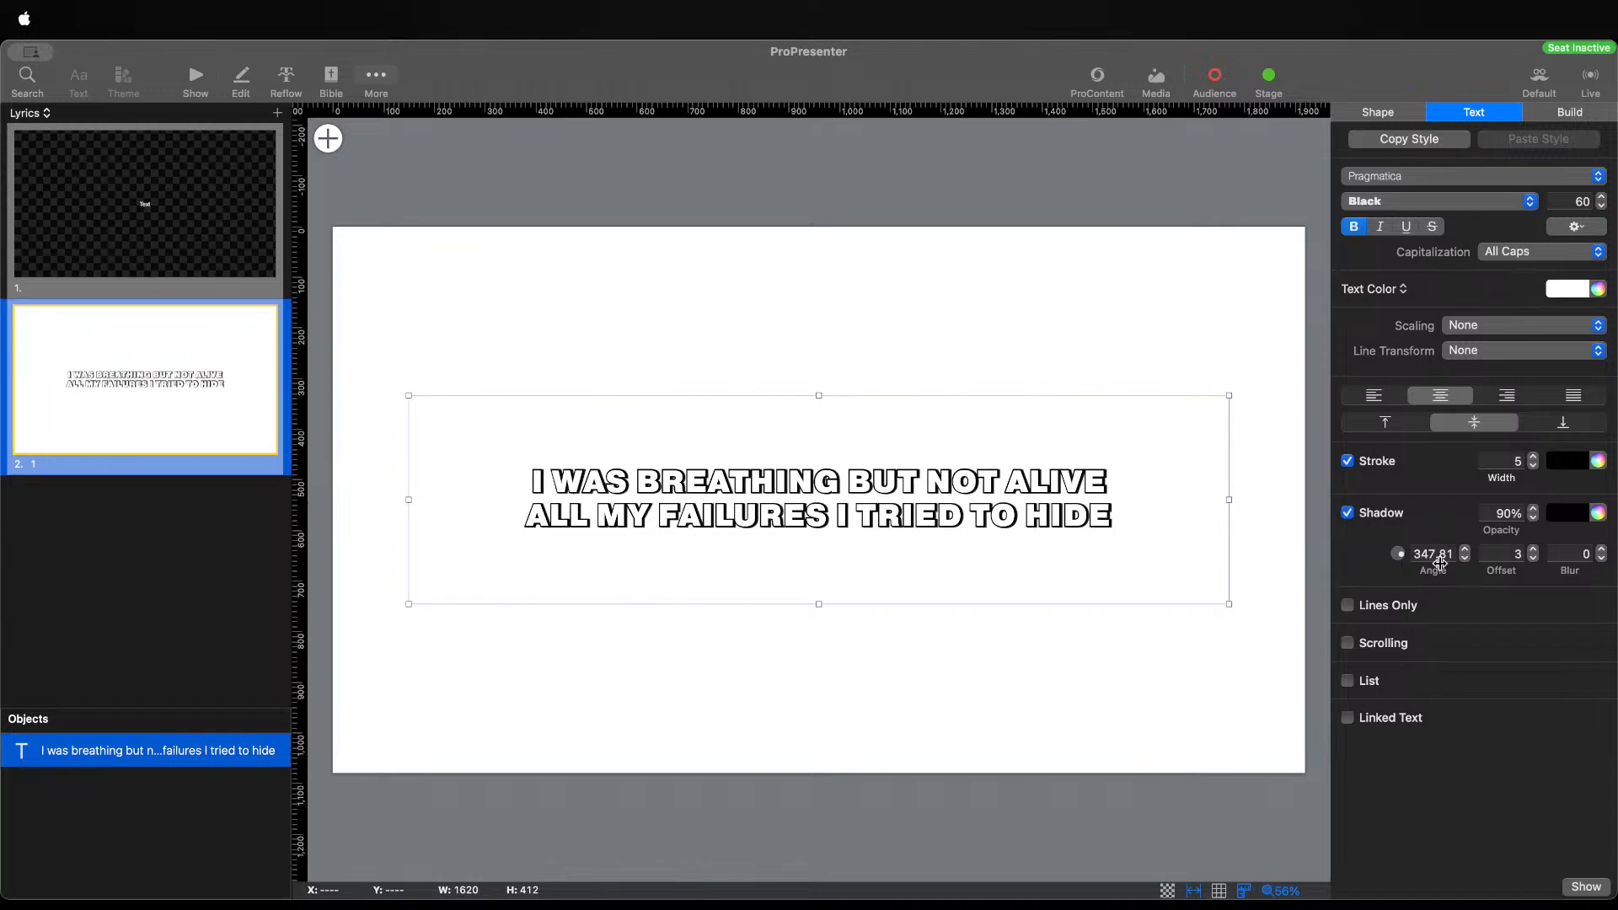
click(1533, 558)
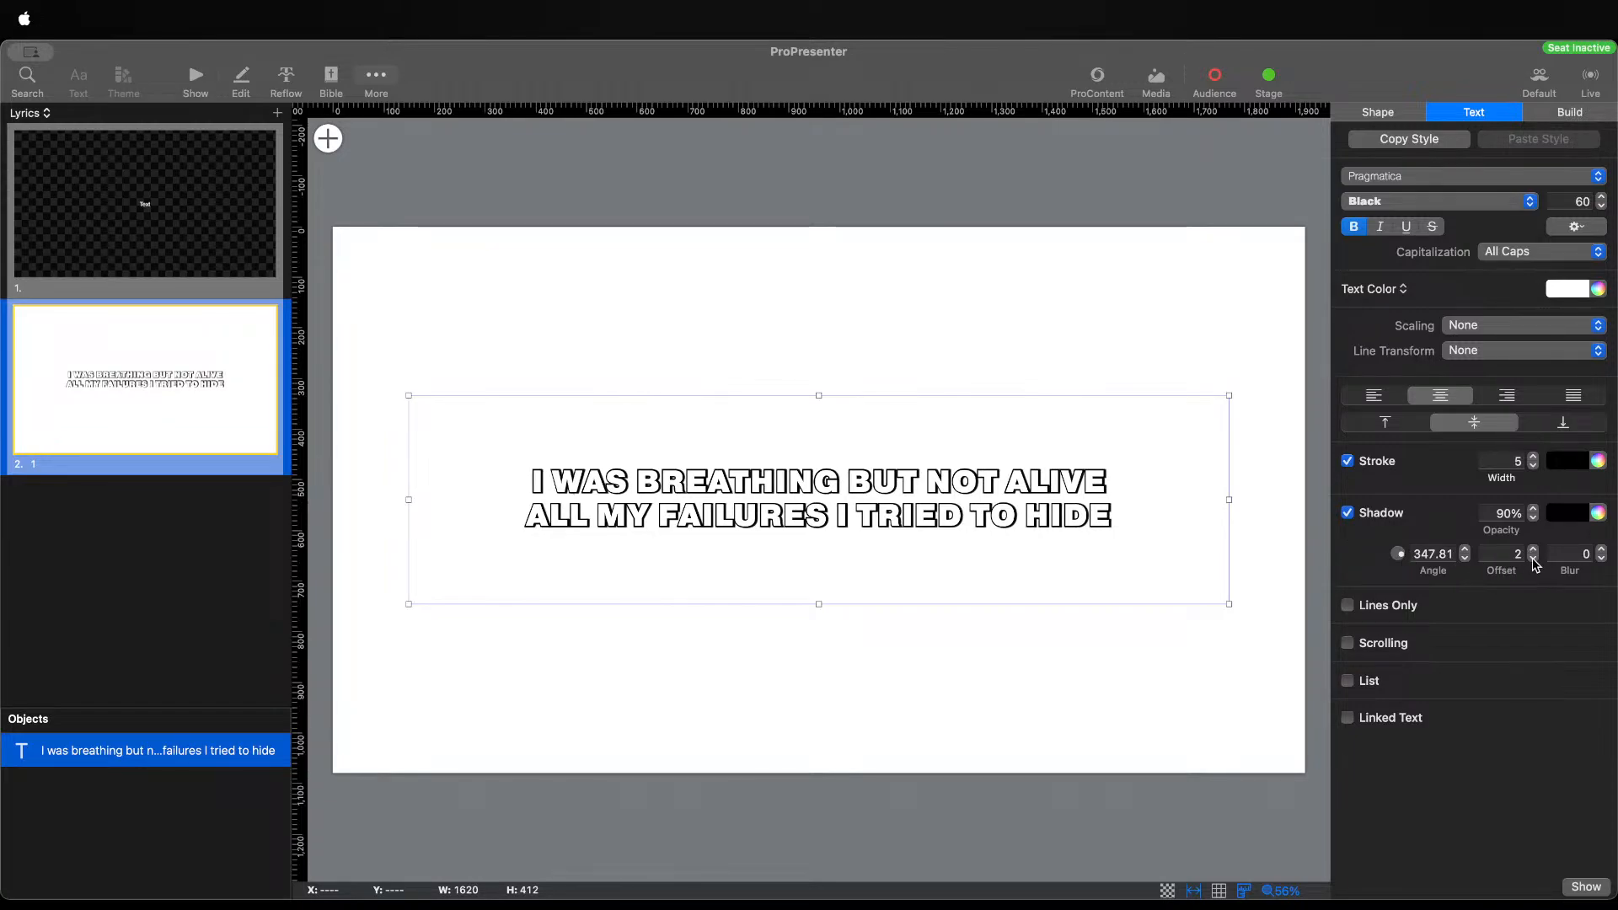
click(1533, 551)
click(1533, 551)
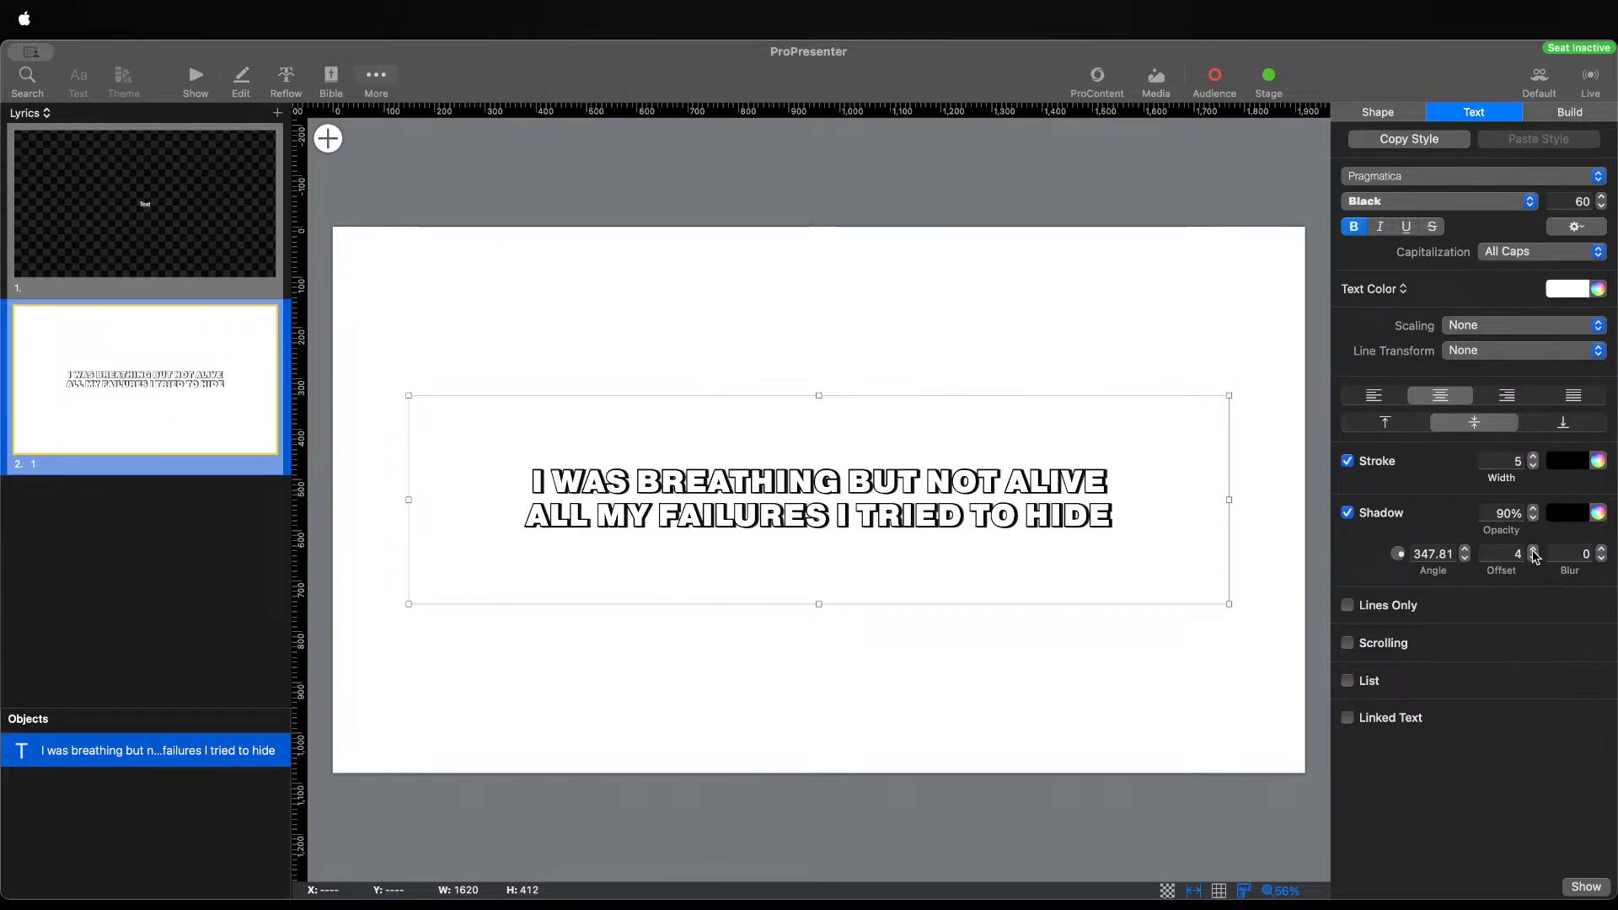
click(1534, 551)
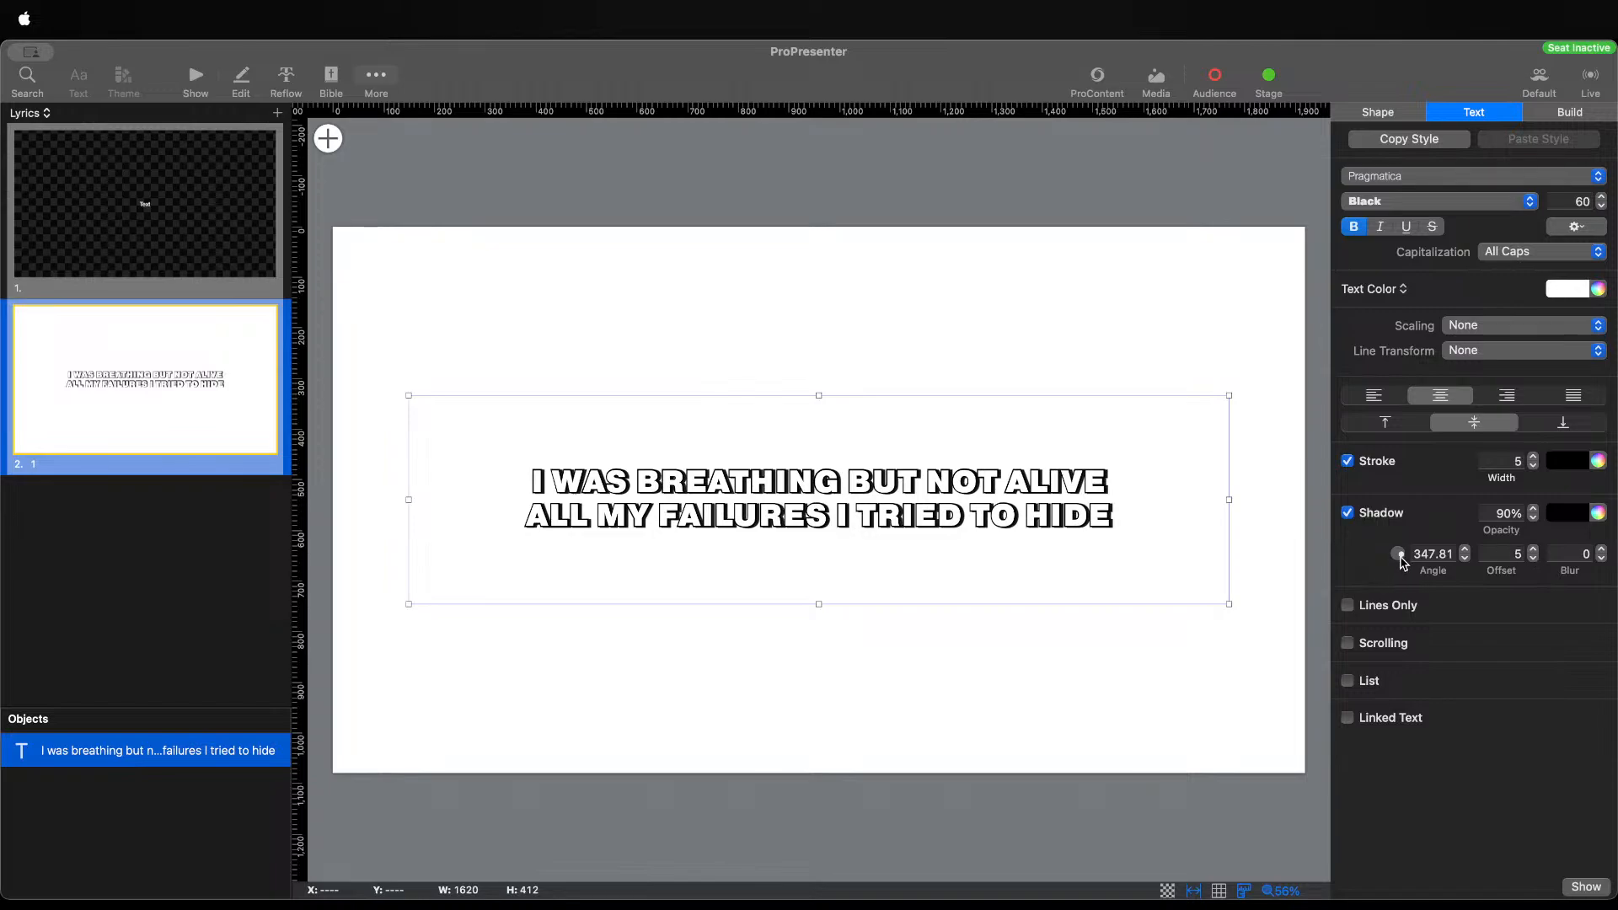
Try lyrics shadow angles from 332.81° up to 8°, and settle on an angle of 323.3°
click(1465, 558)
click(1466, 559)
click(1466, 559)
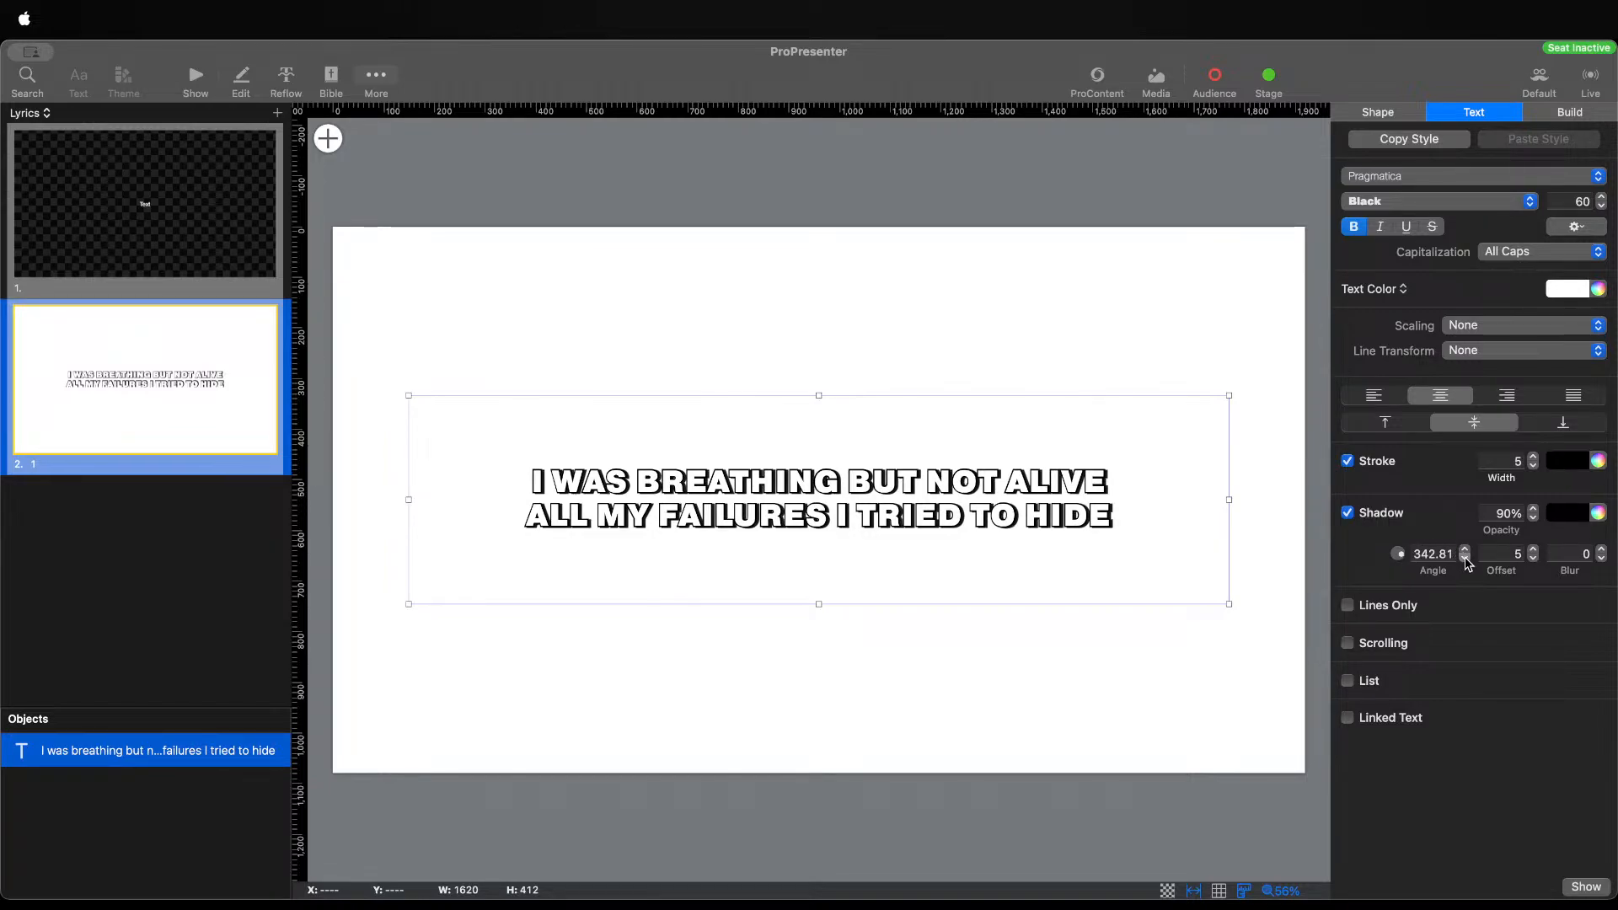
click(1465, 559)
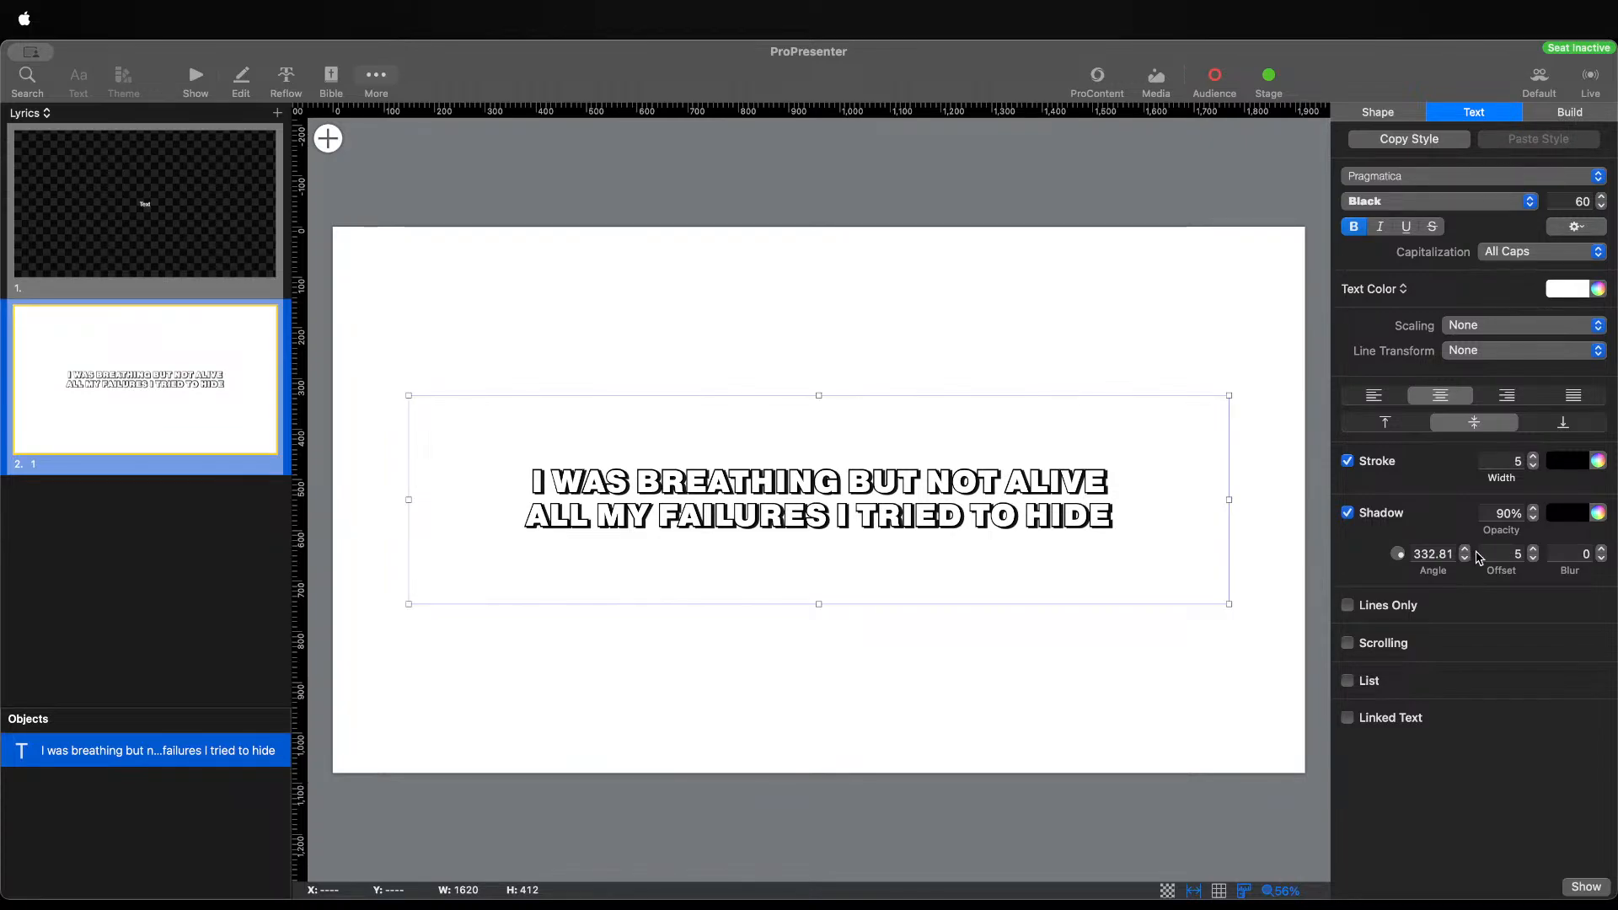
click(1464, 549)
click(1465, 549)
click(1465, 549)
click(1465, 549)
click(1464, 549)
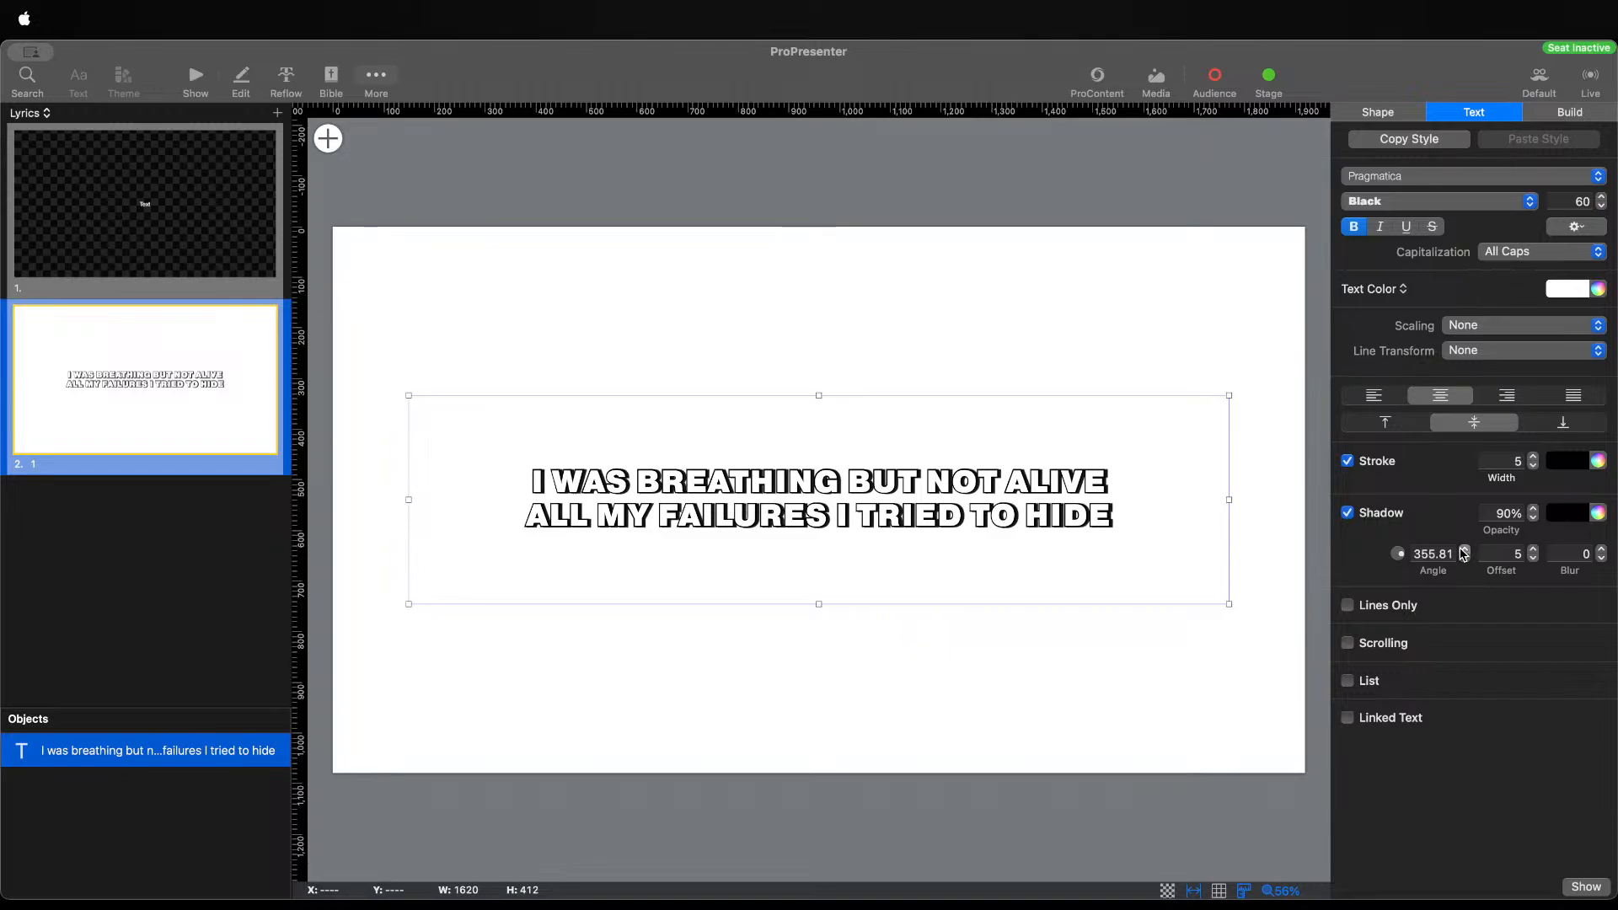
click(1409, 553)
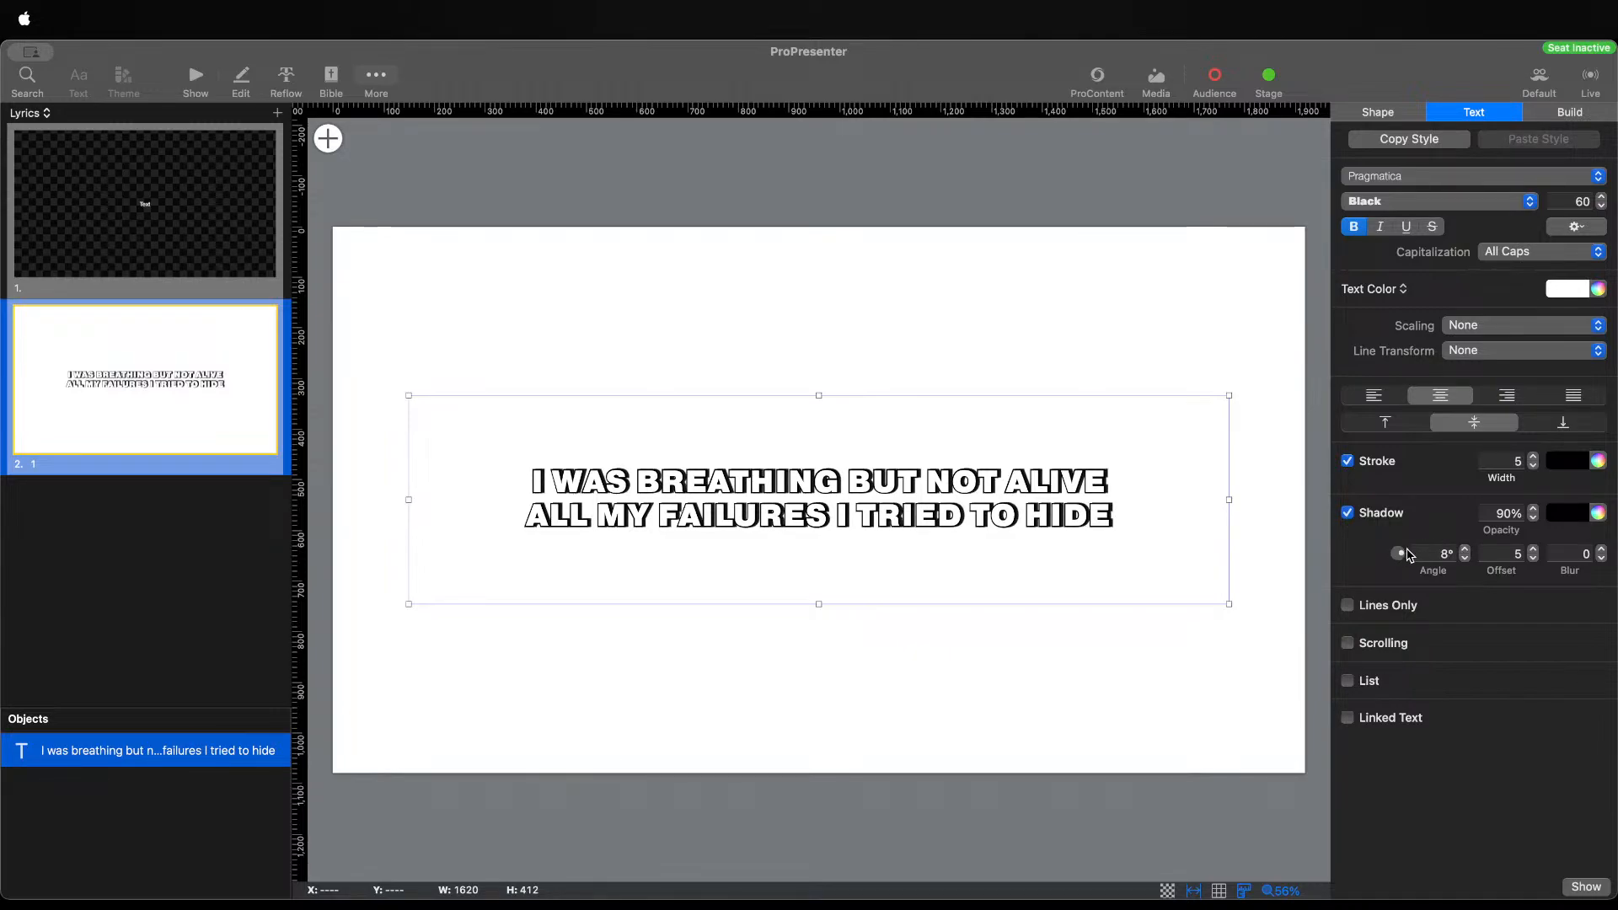
drag(1409, 554, 1403, 566)
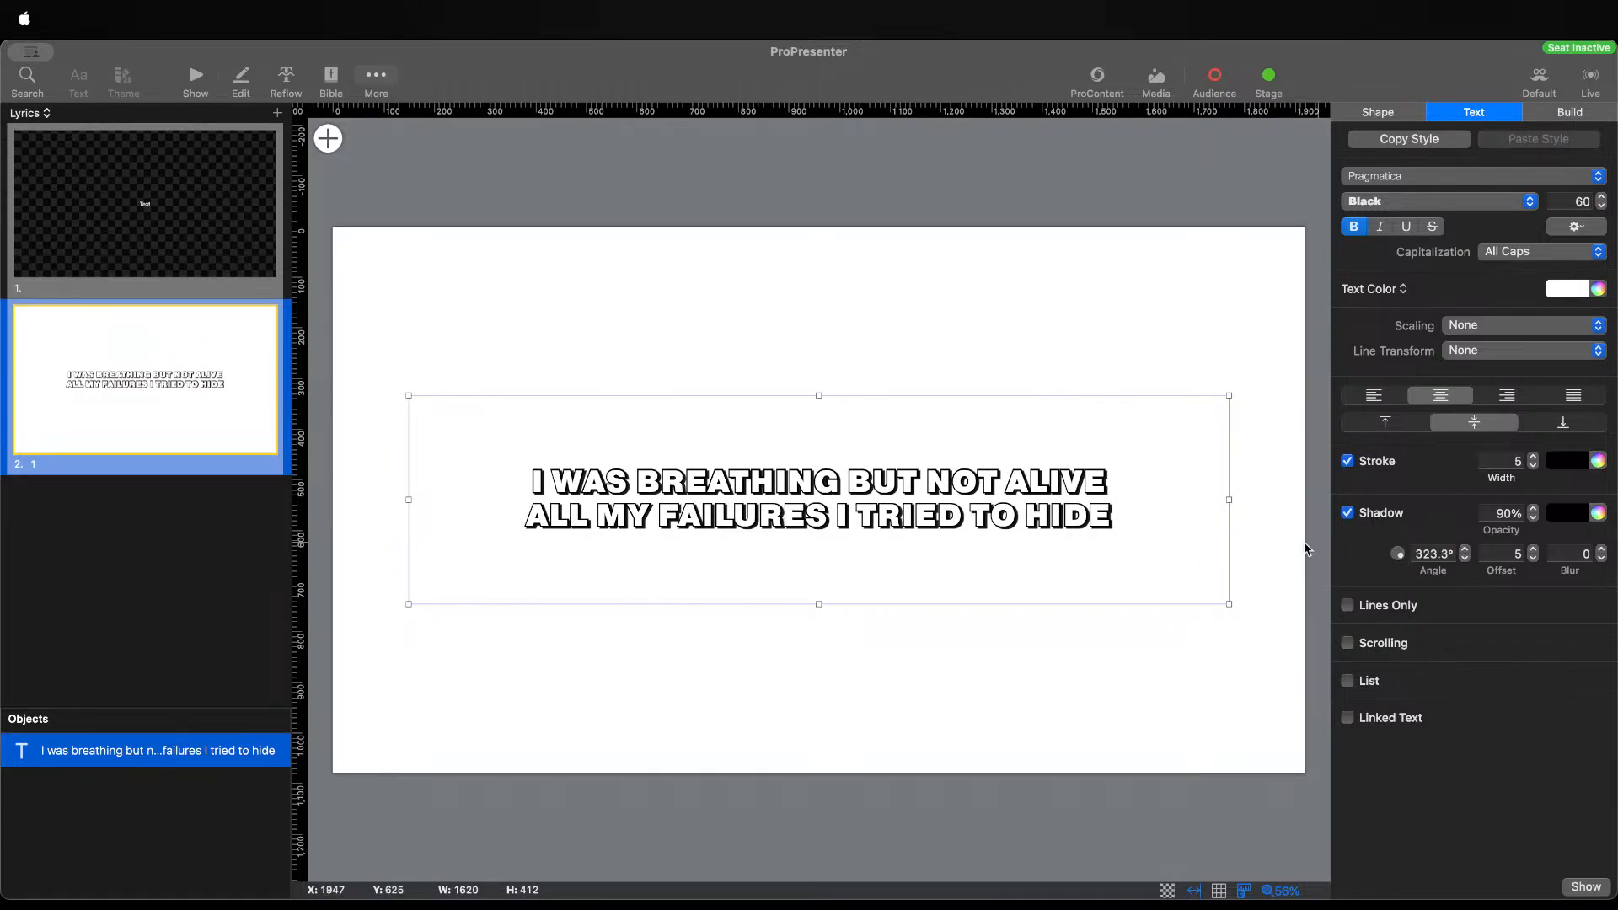
Turn off the white background of the Lyrics theme slide
click(1156, 283)
click(1353, 217)
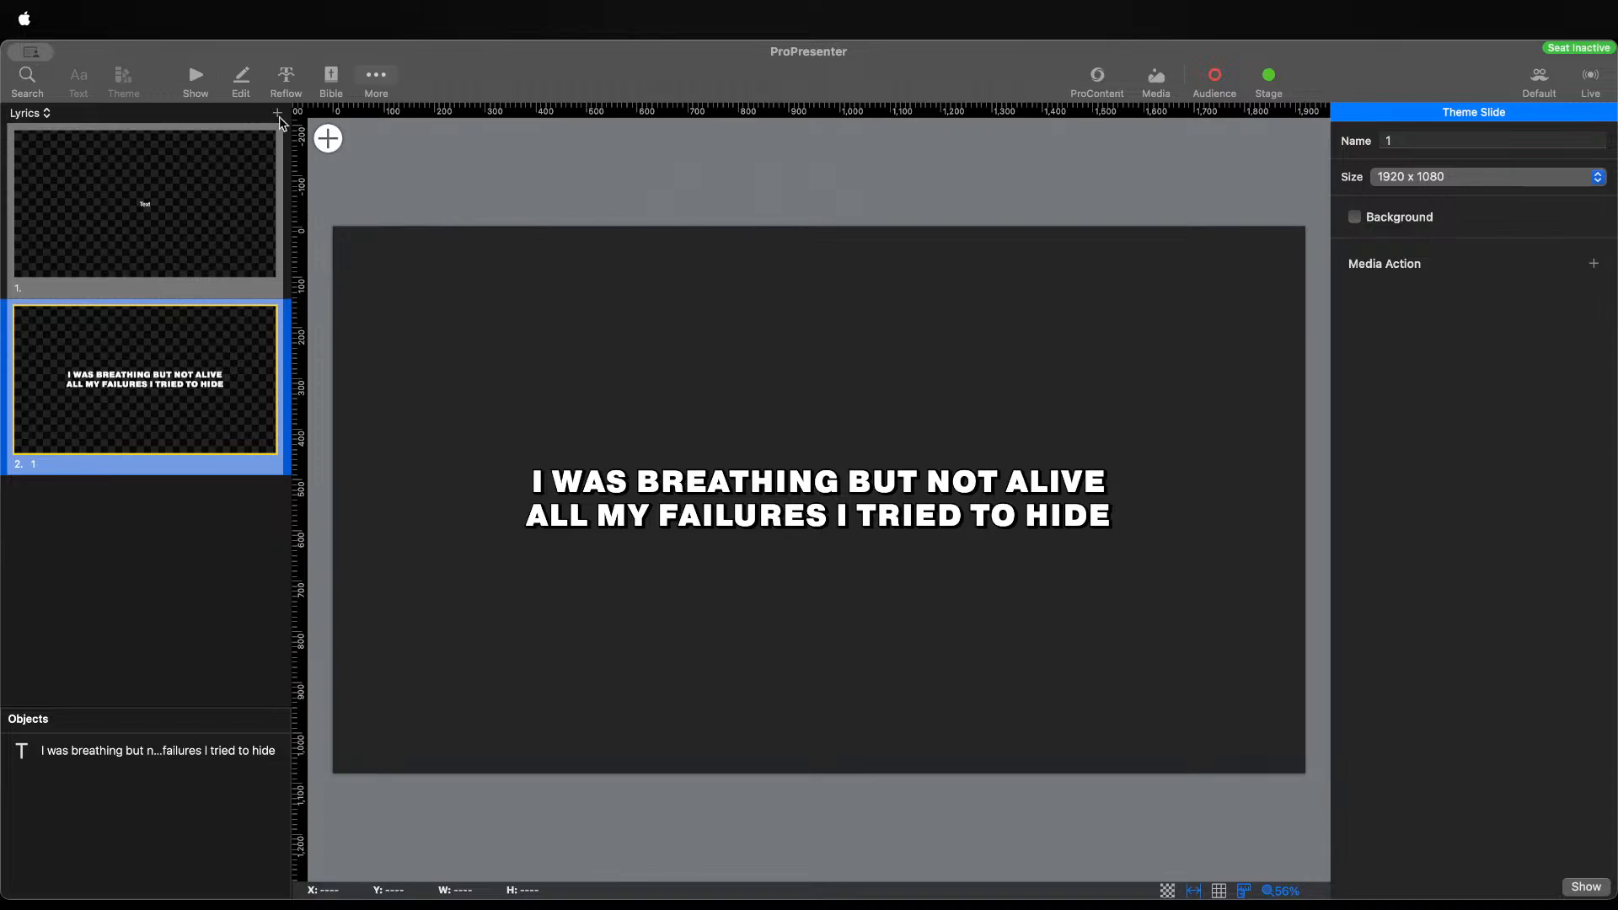
Return to the song's slides and apply Lyrics theme slide 1 to all of "Glorious Day"
click(204, 80)
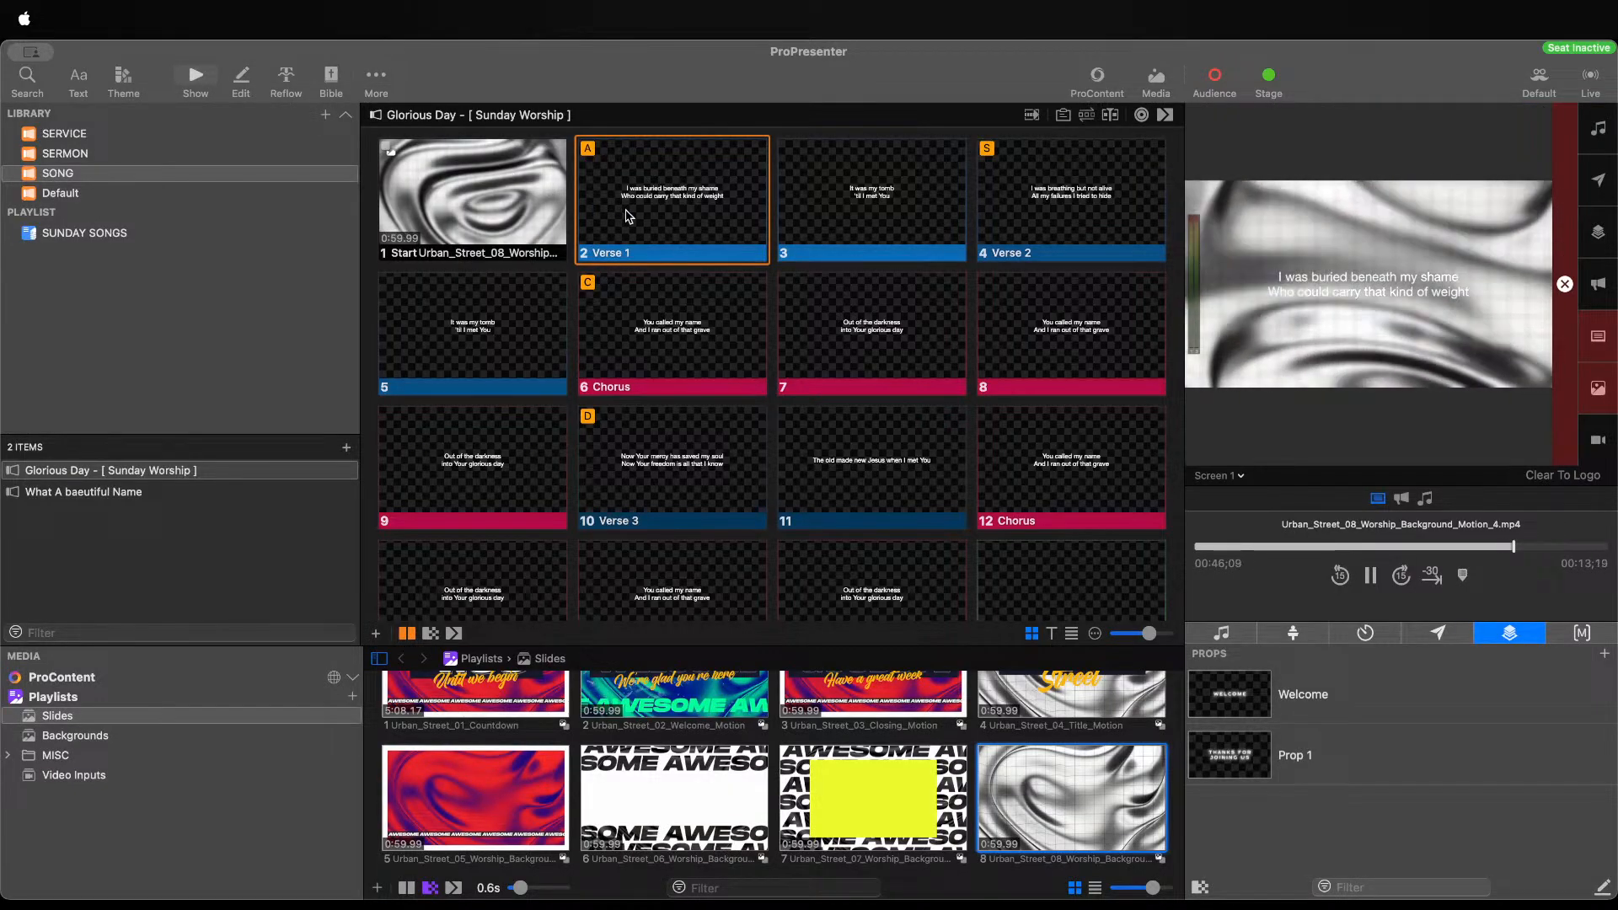
click(135, 78)
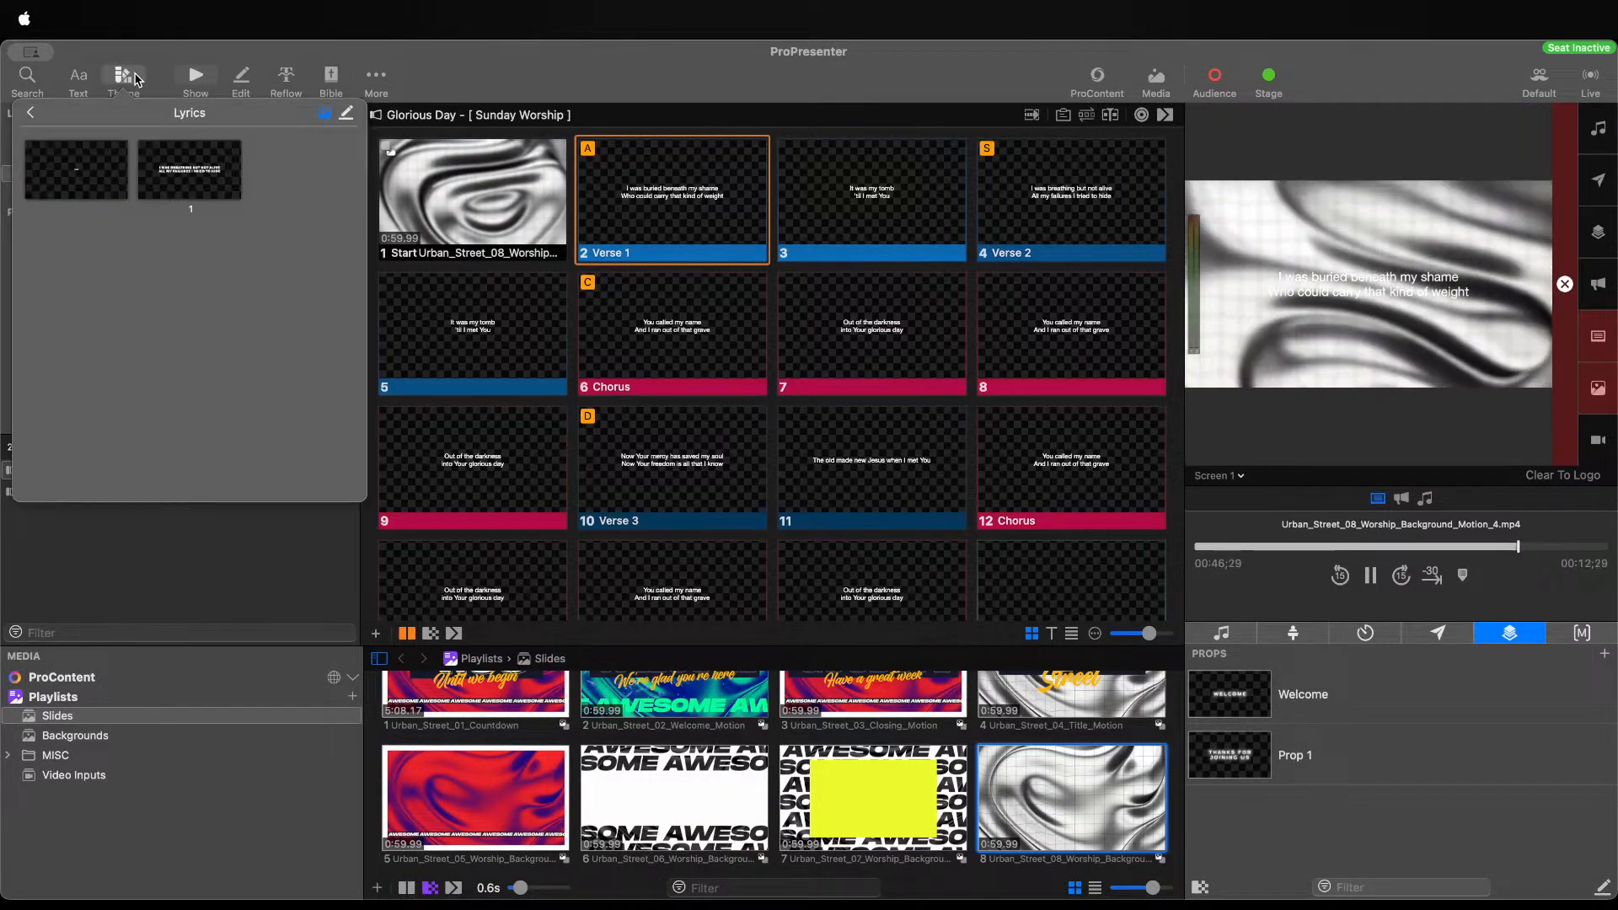
click(183, 158)
Play the song from slide 1 through slide 8 to check the restyled lyrics, and return to slide 1
click(451, 189)
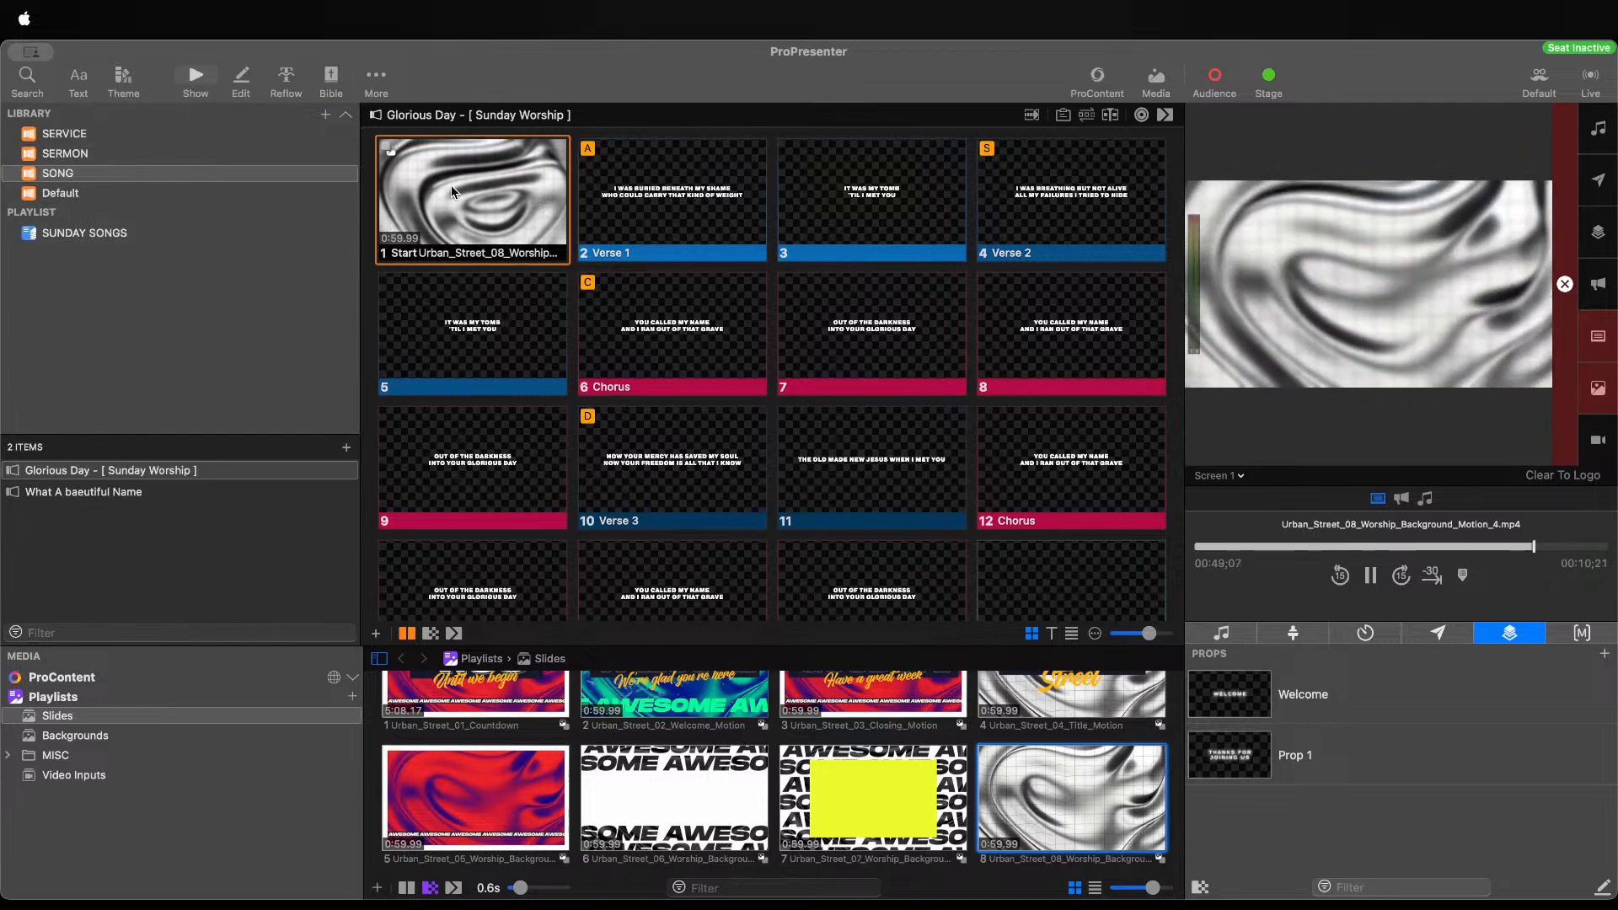
key(Right)
key(Right)
key(Right)
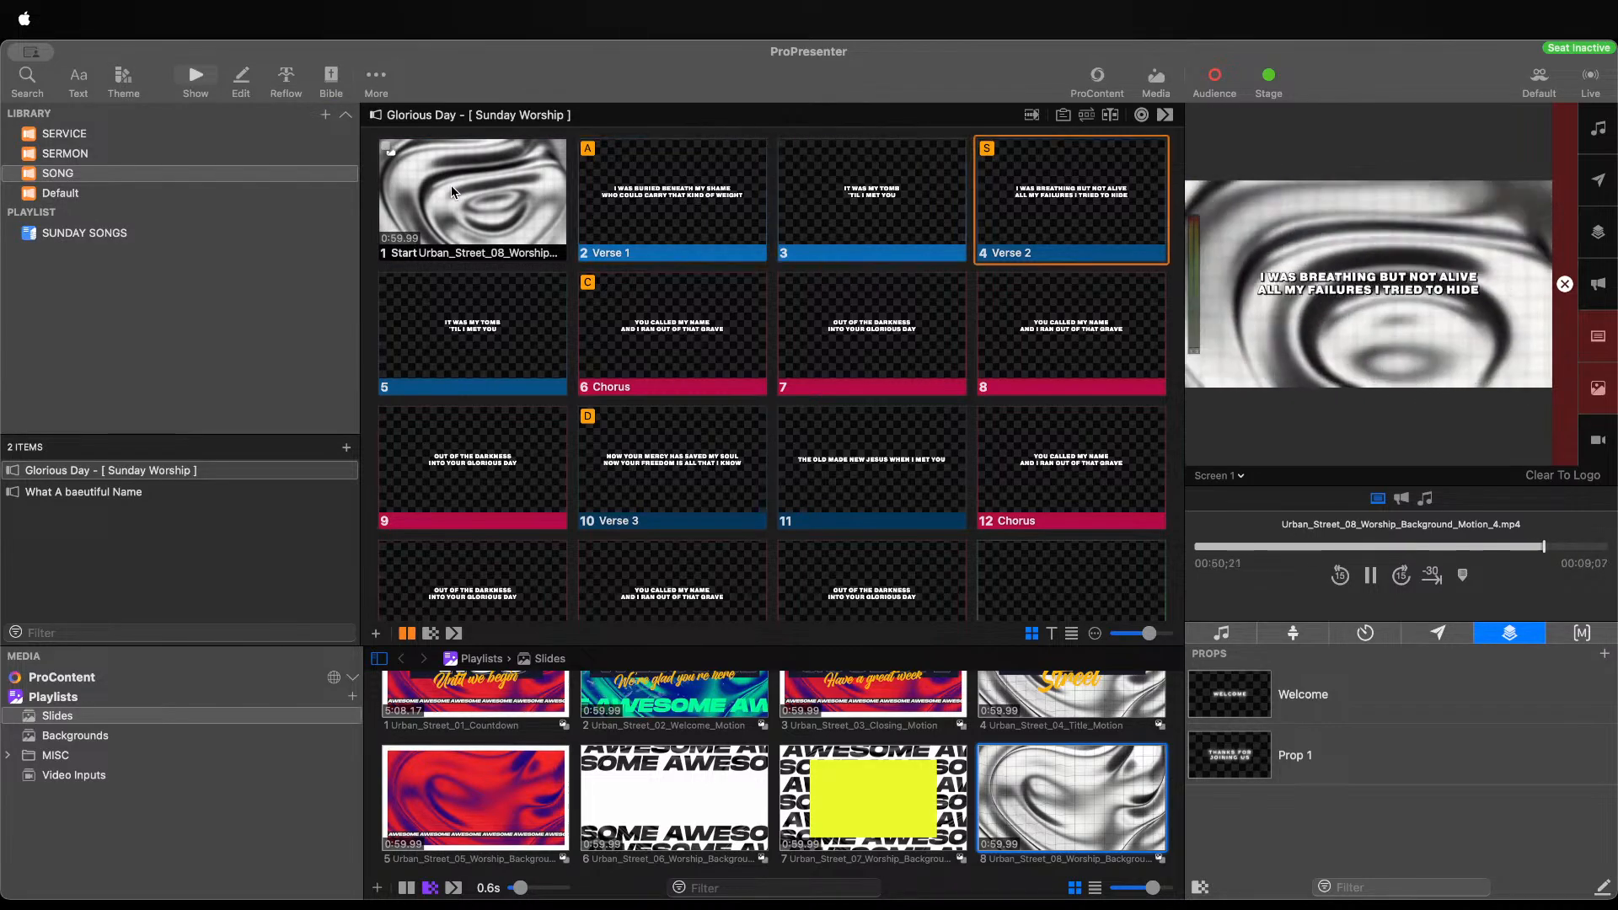
key(Right)
key(Right)
key(Right)
key(Right)
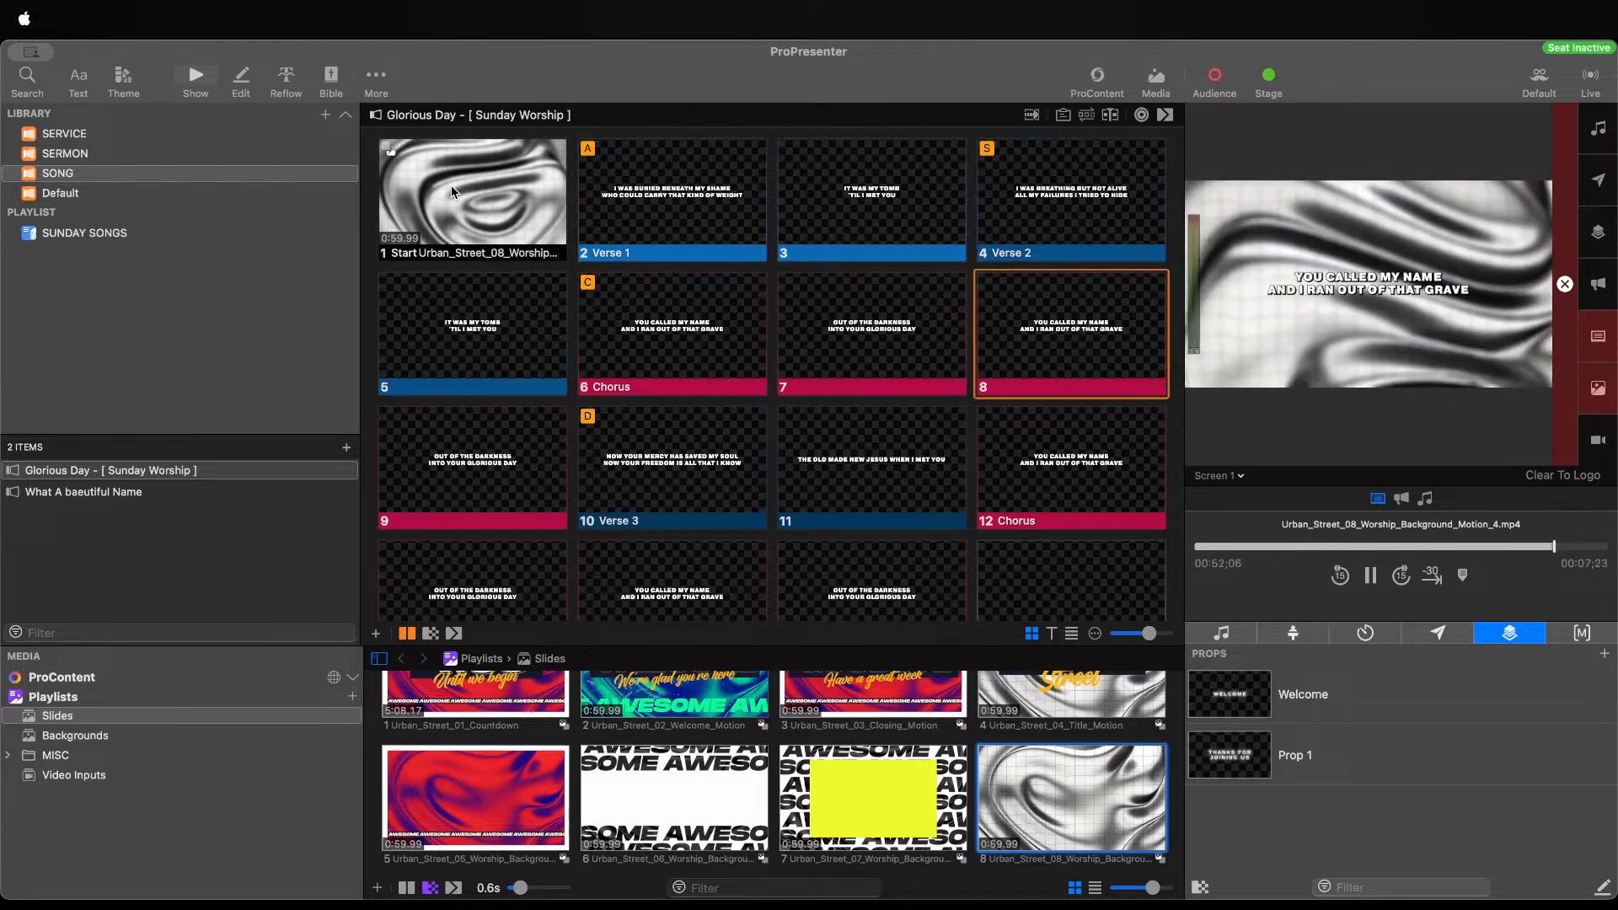
click(625, 219)
click(542, 216)
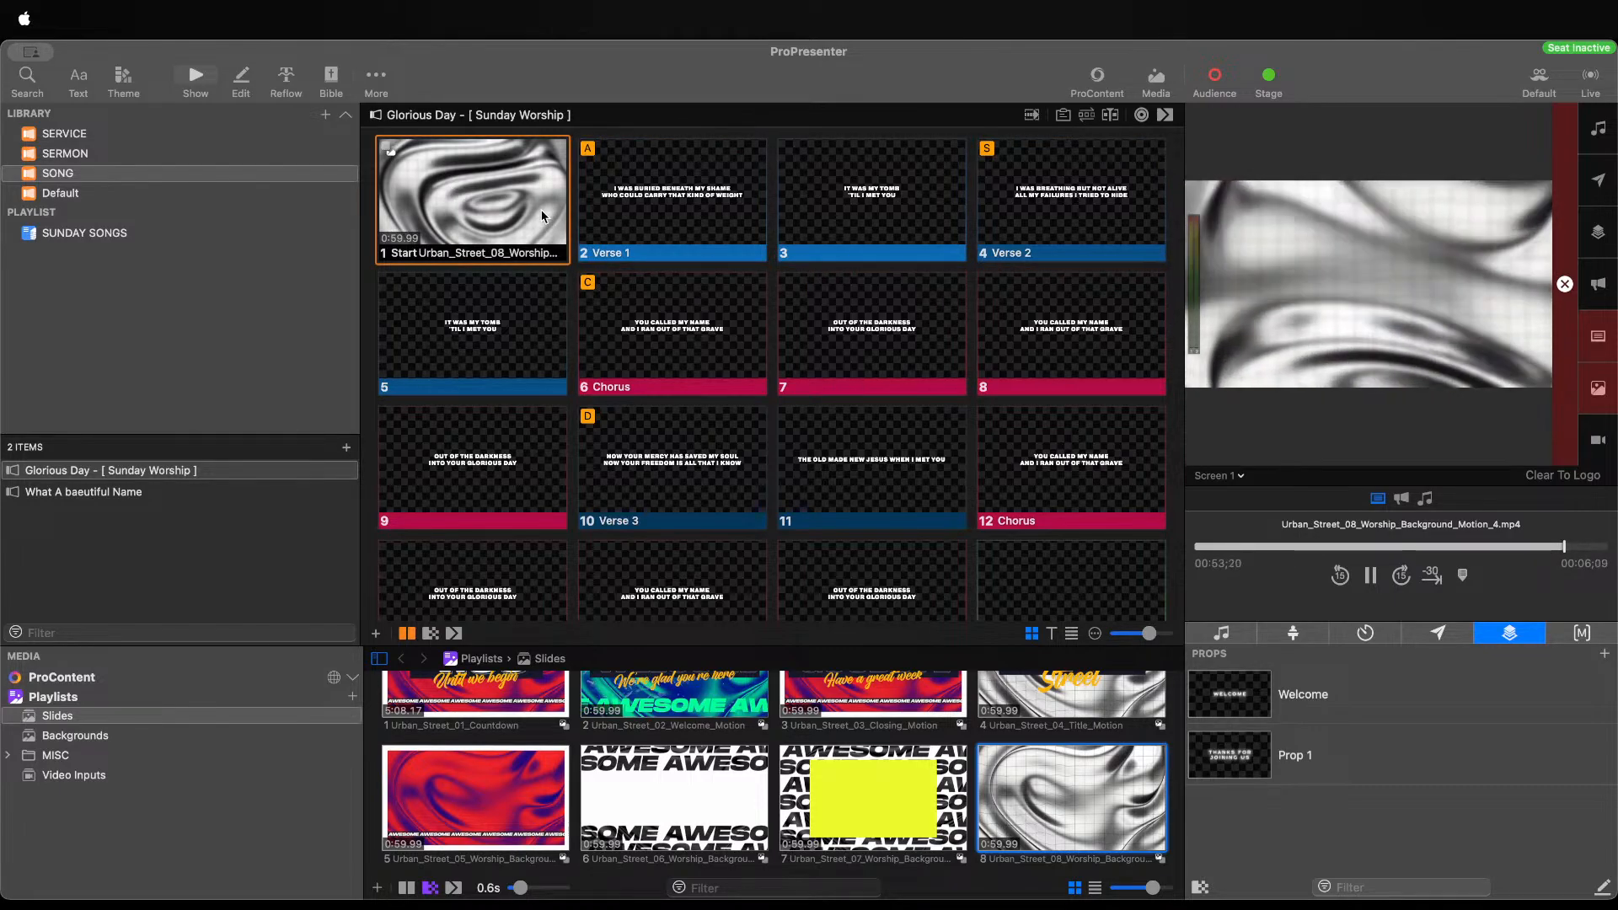
Set the slide transition of "Glorious Day" to Cut
click(1165, 114)
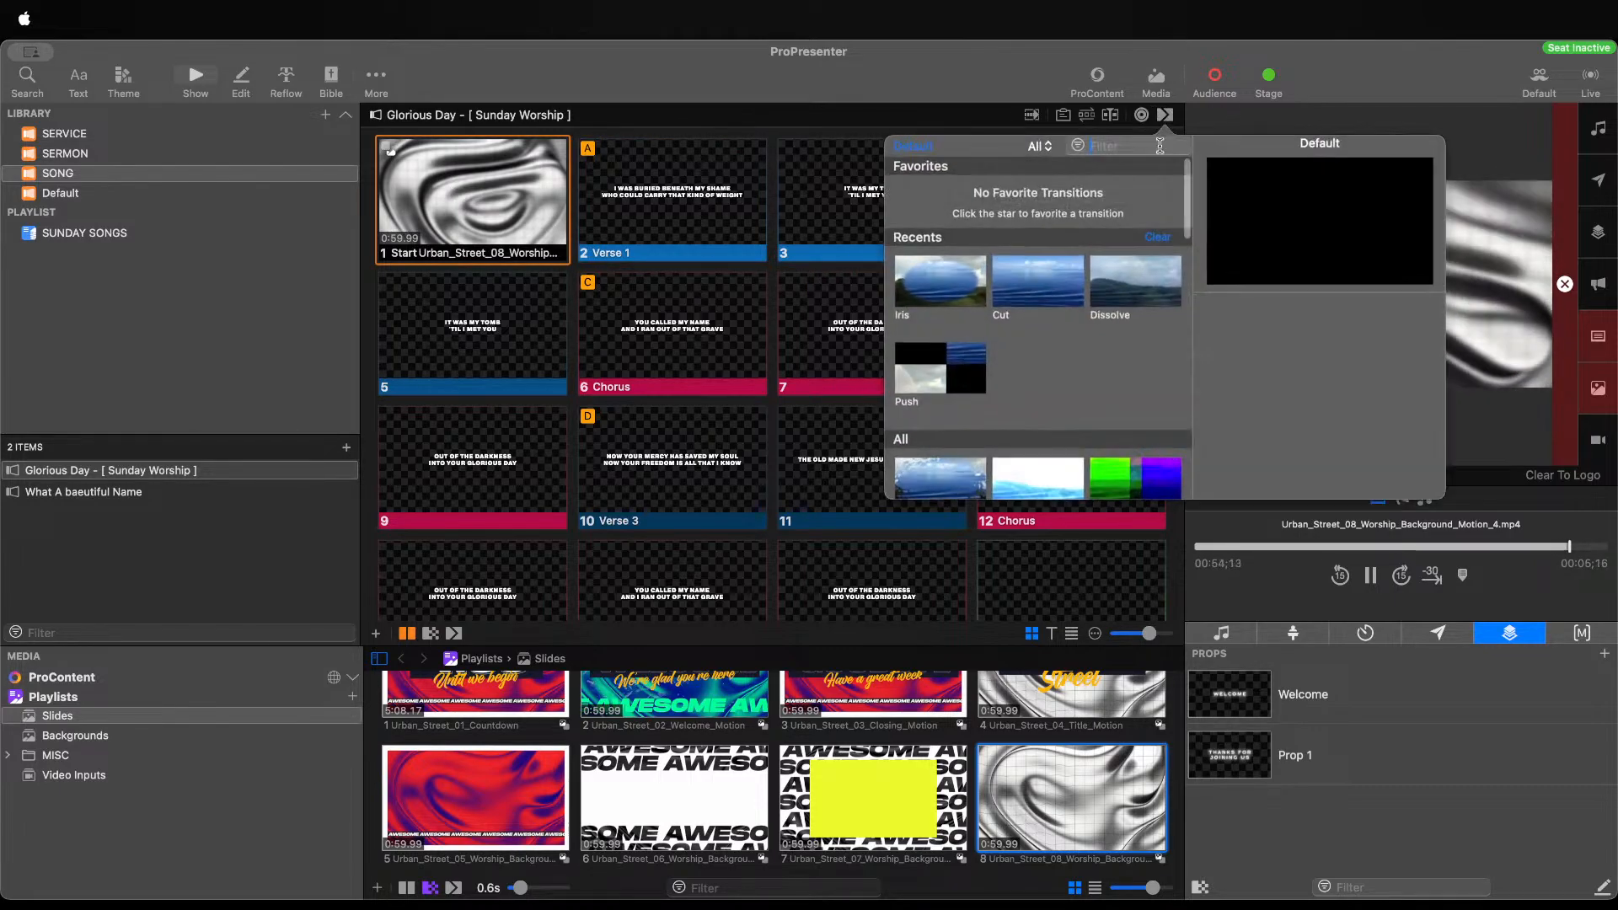
click(1034, 268)
click(640, 192)
Play slides 1 to 5 of the song twice to examine how the lyrics change with the Cut transition
click(490, 194)
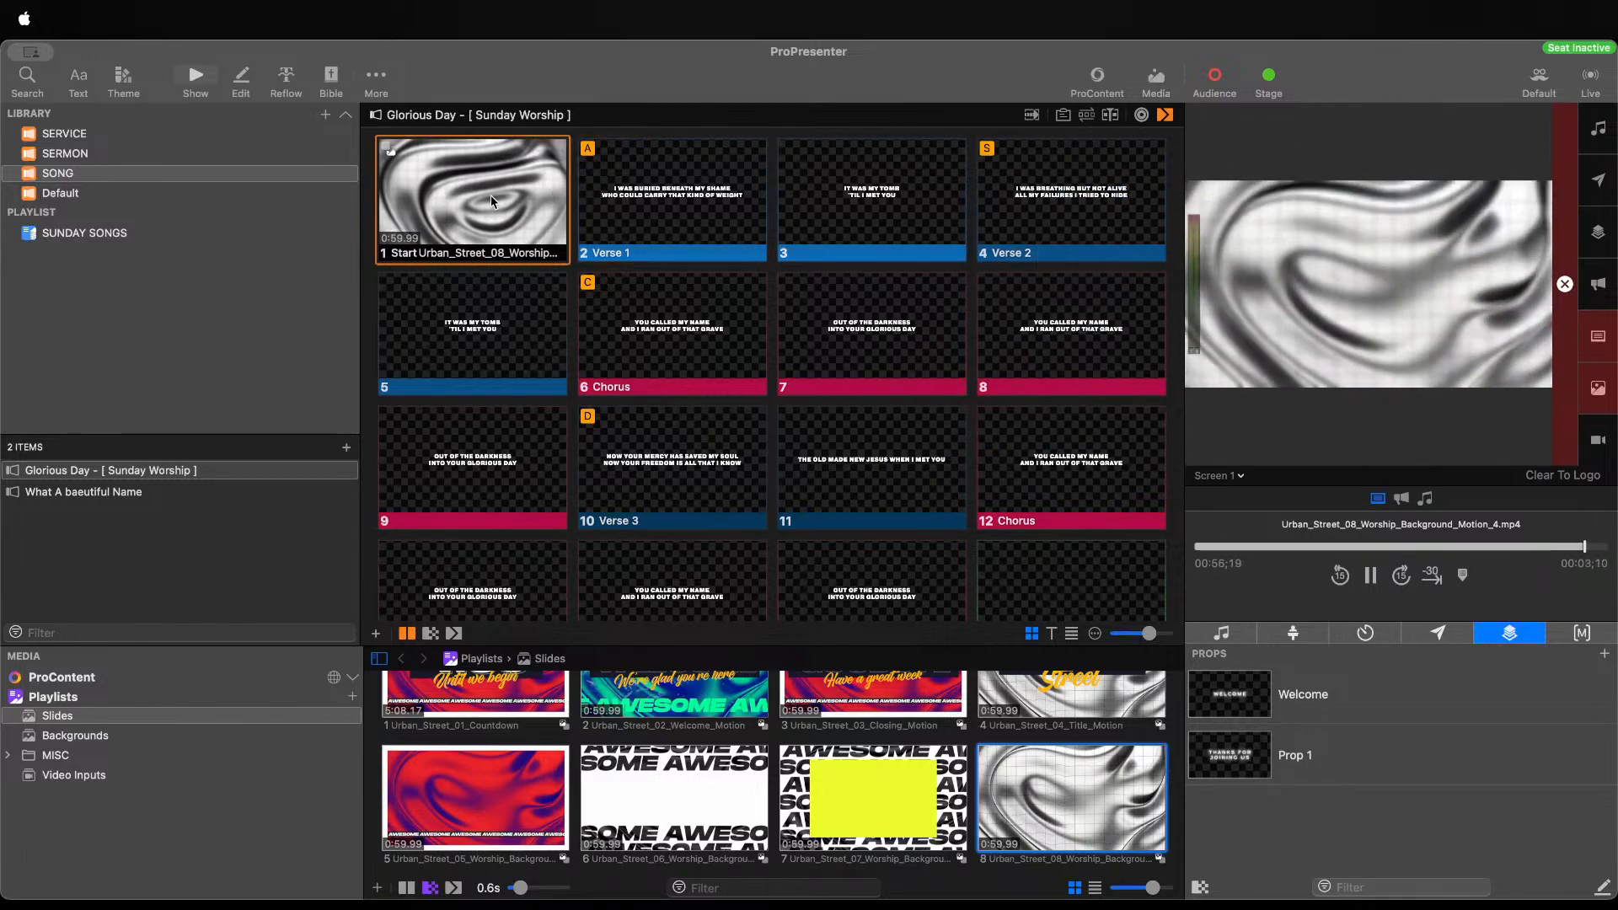
key(Right)
key(Right)
key(Right)
key(Right)
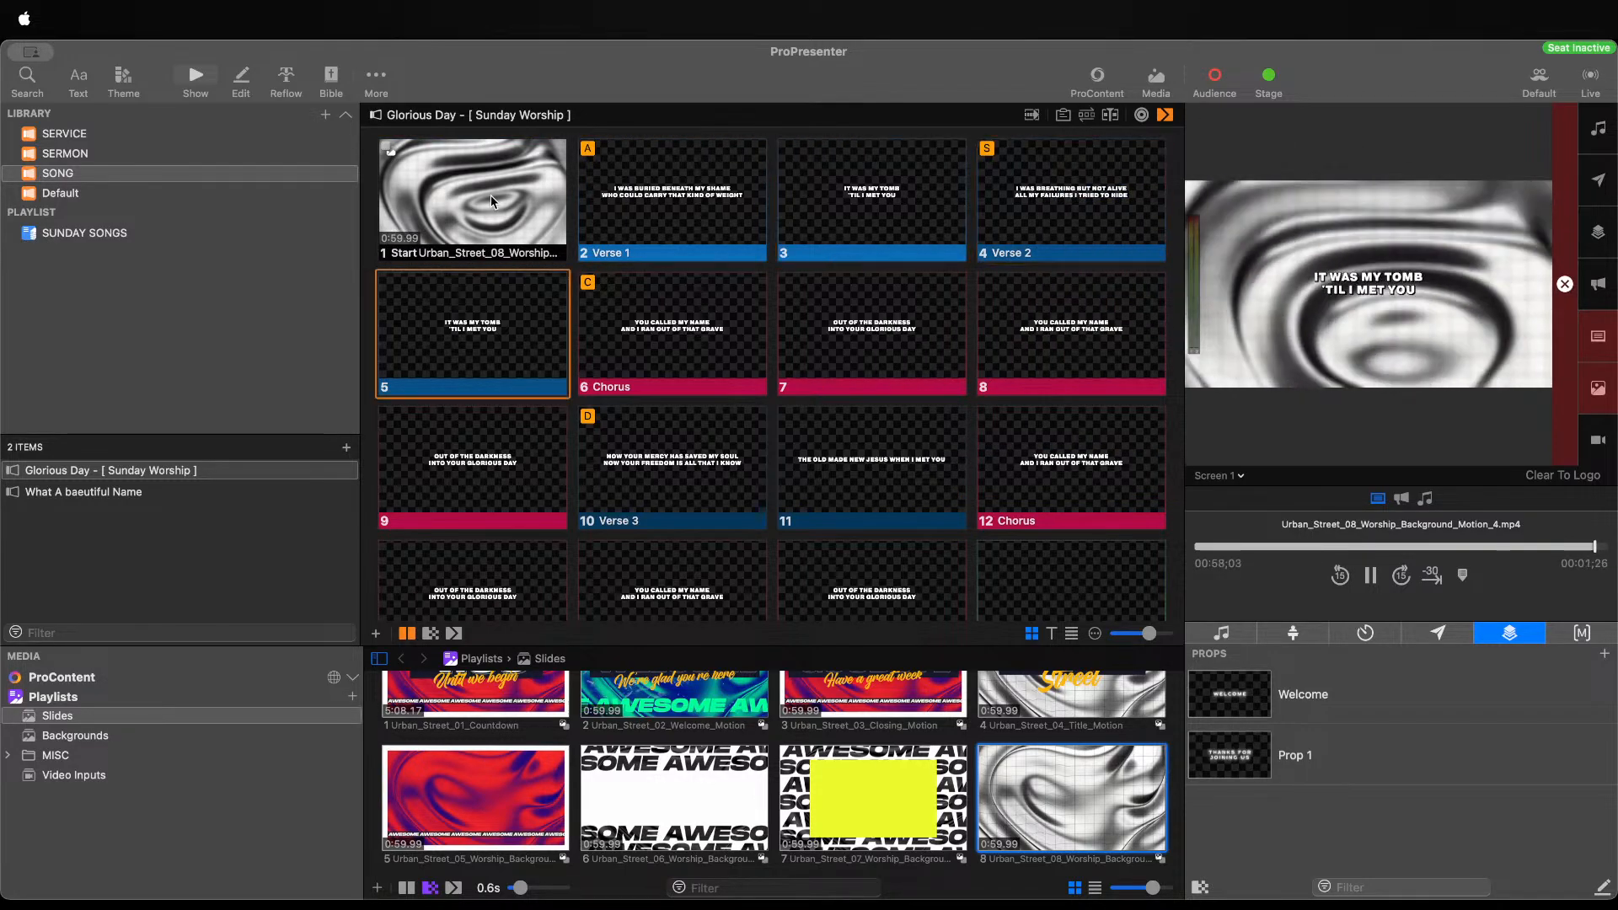
click(490, 194)
key(Right)
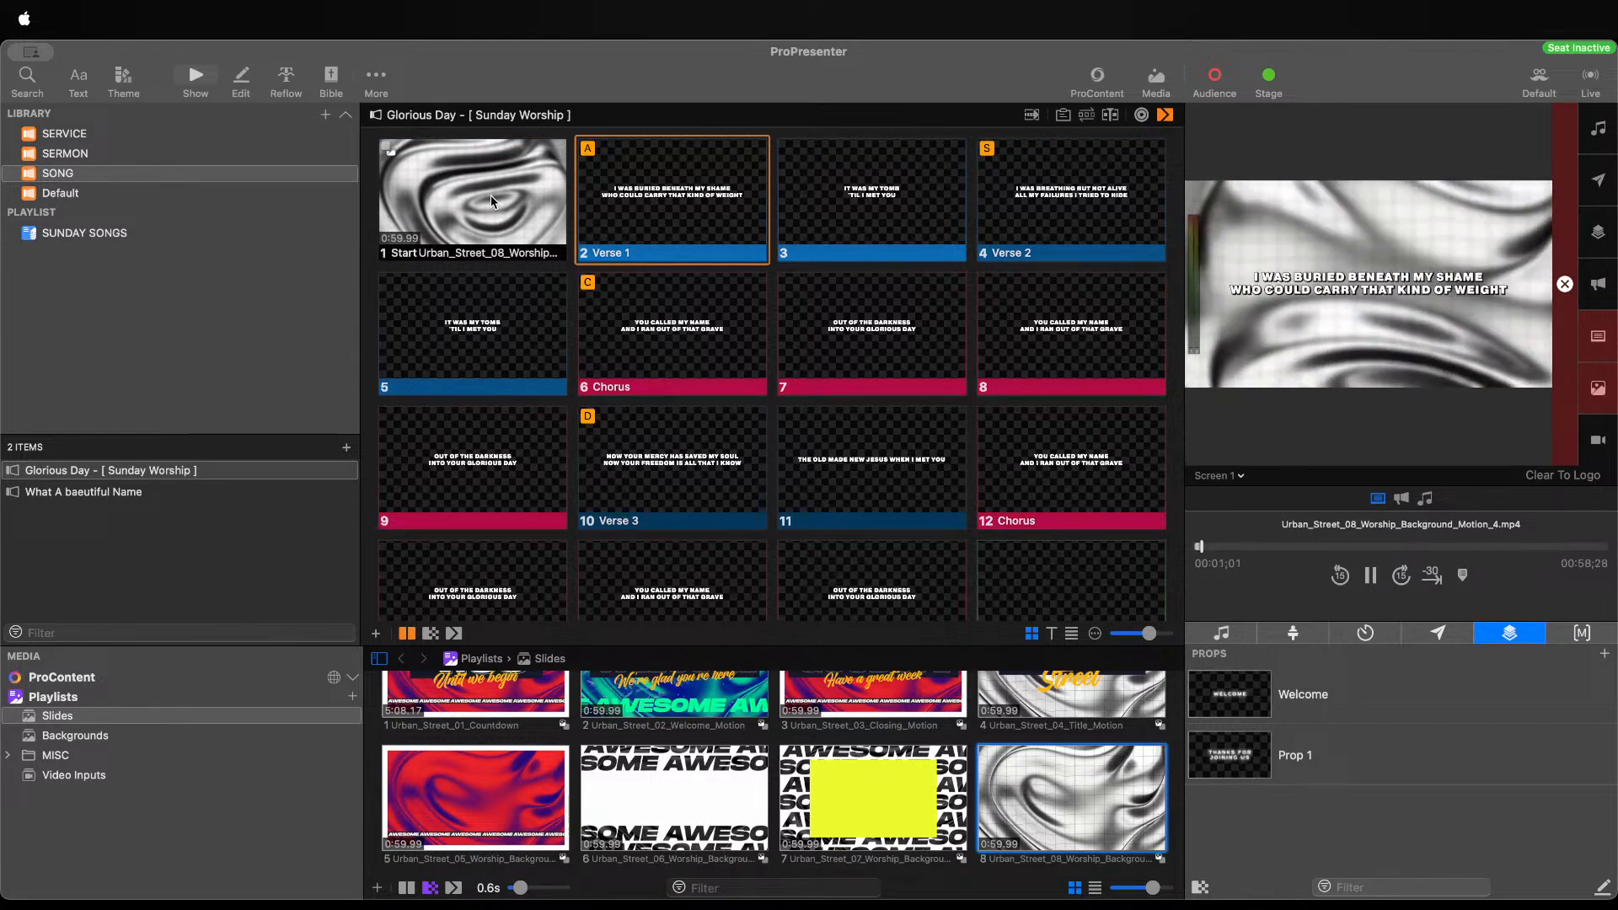
key(Right)
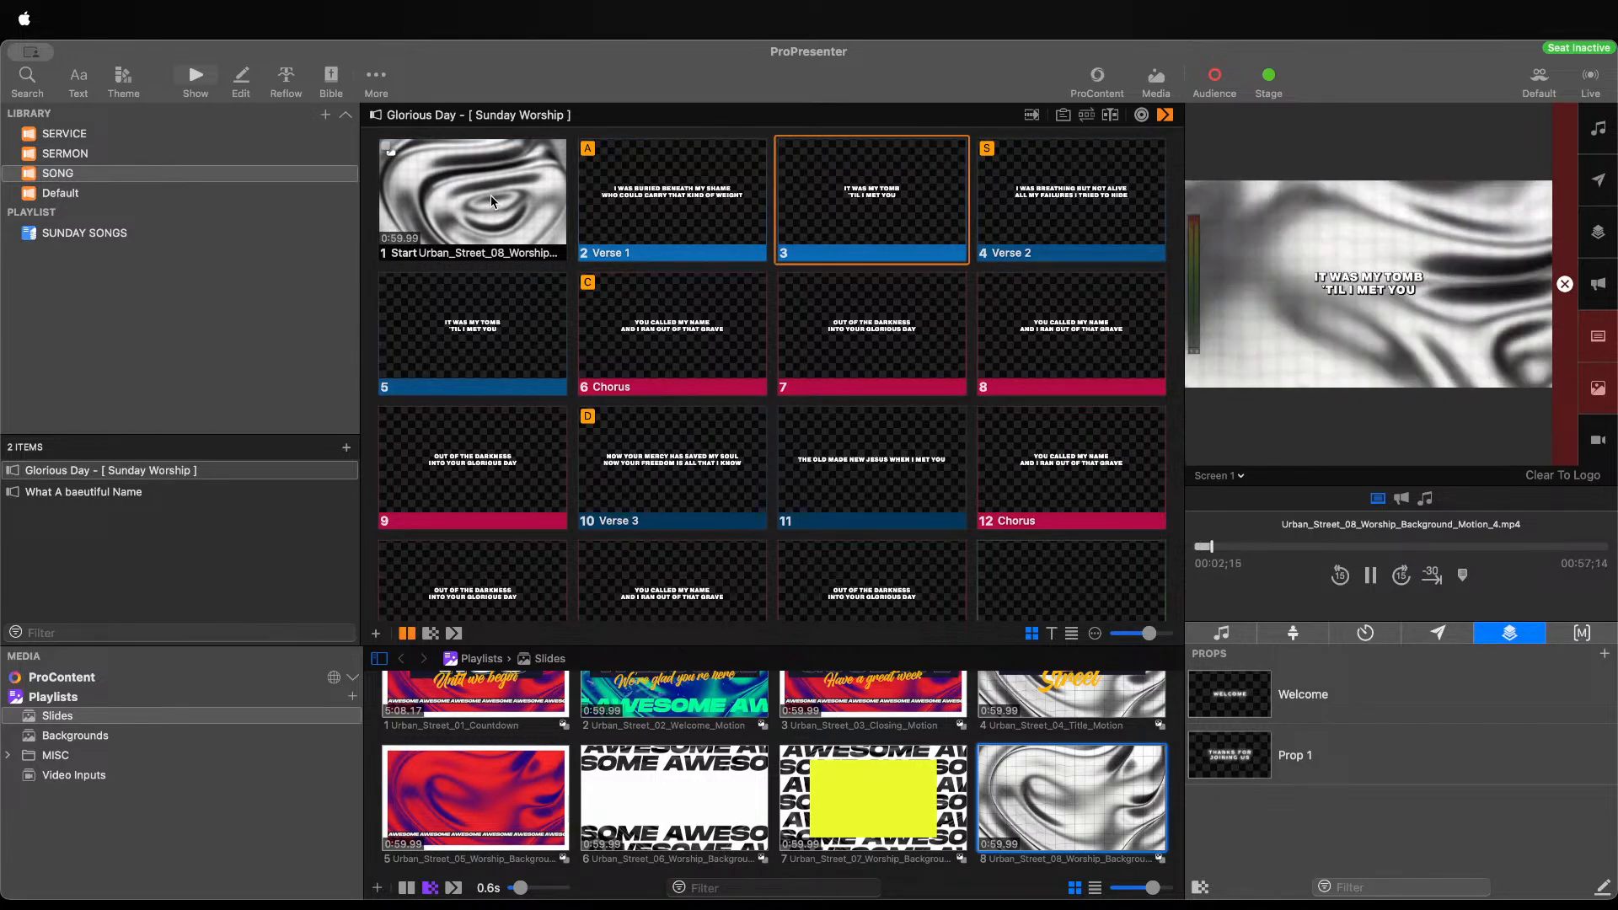
key(Right)
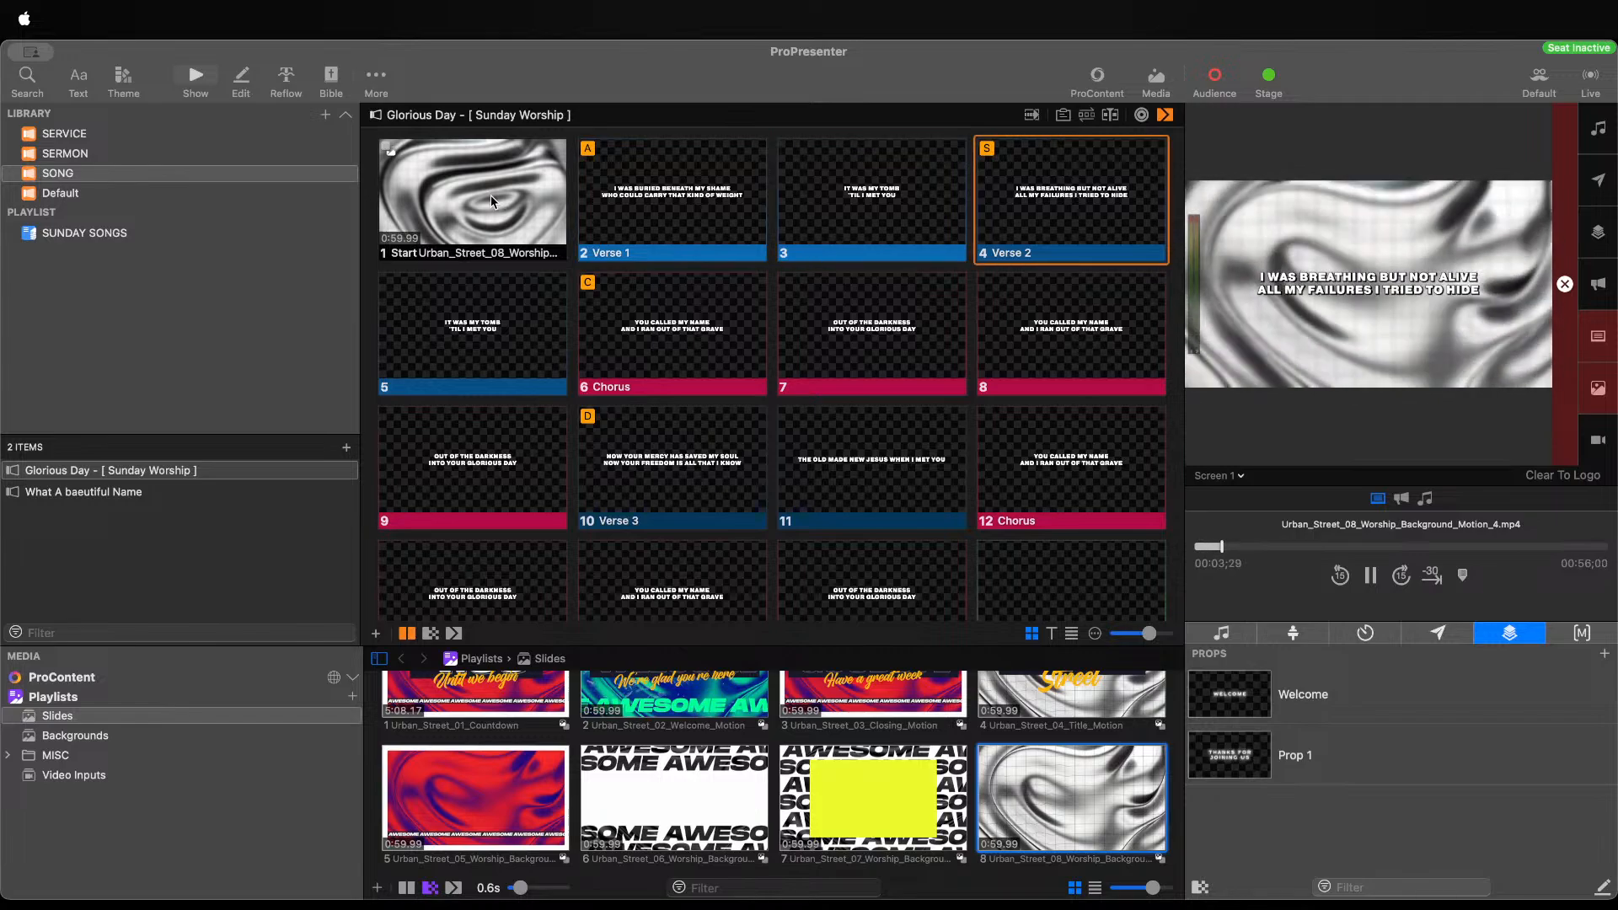
key(Right)
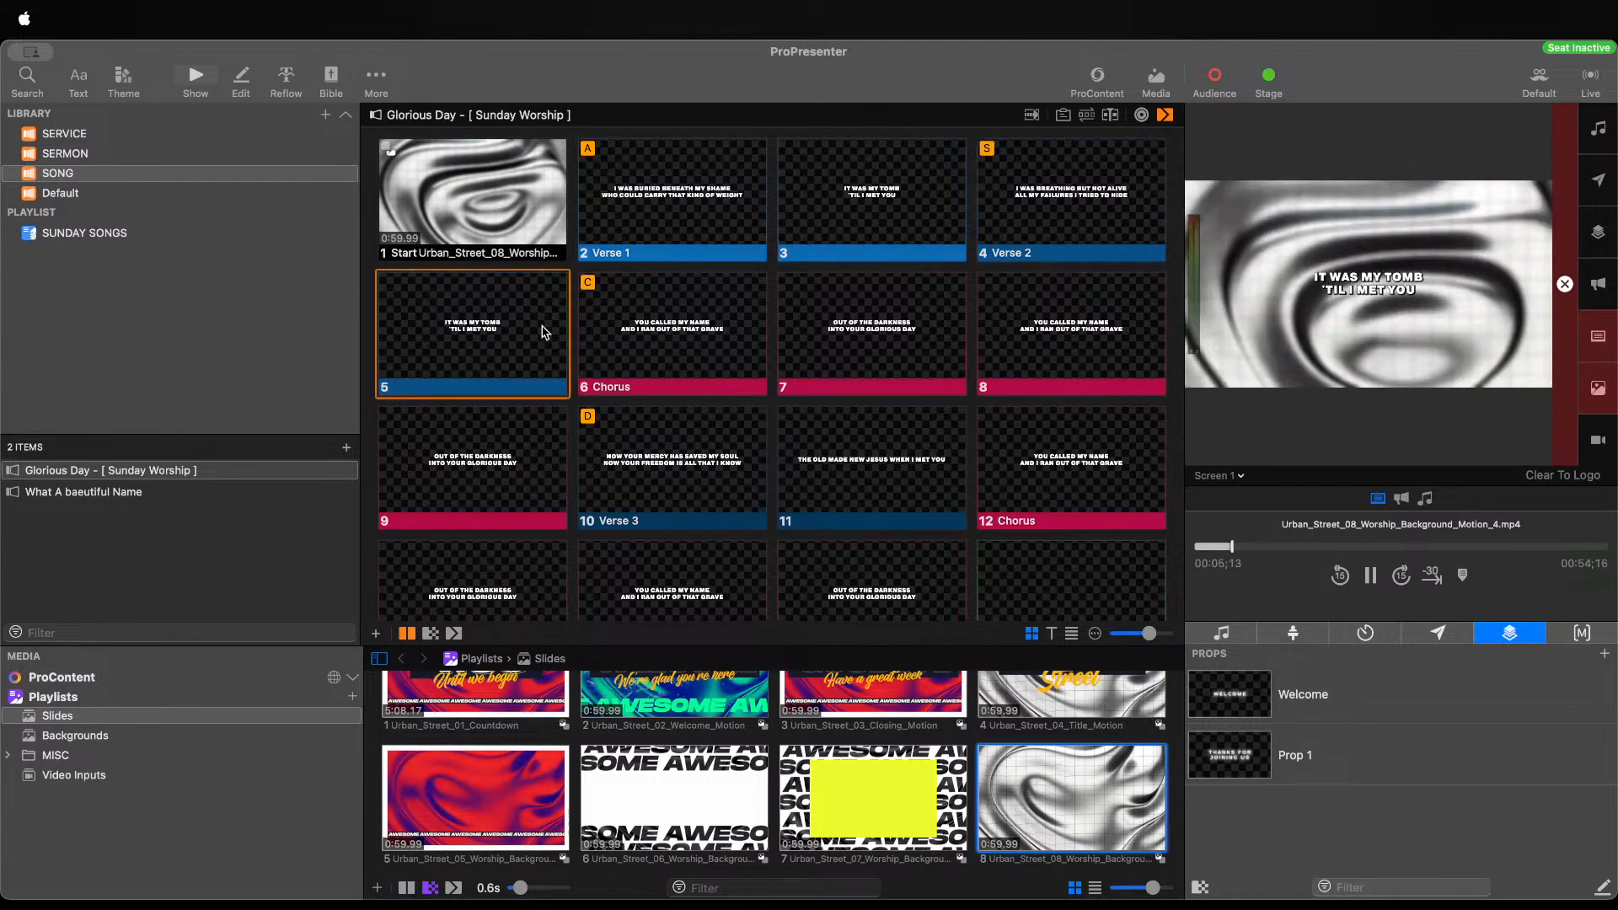
Add Urban_Street_05_Worship_Background_Motion_1.mp4 to Chorus slide 6 of "Glorious Day" and open the inspector for that video
scroll(684, 360, down, 2)
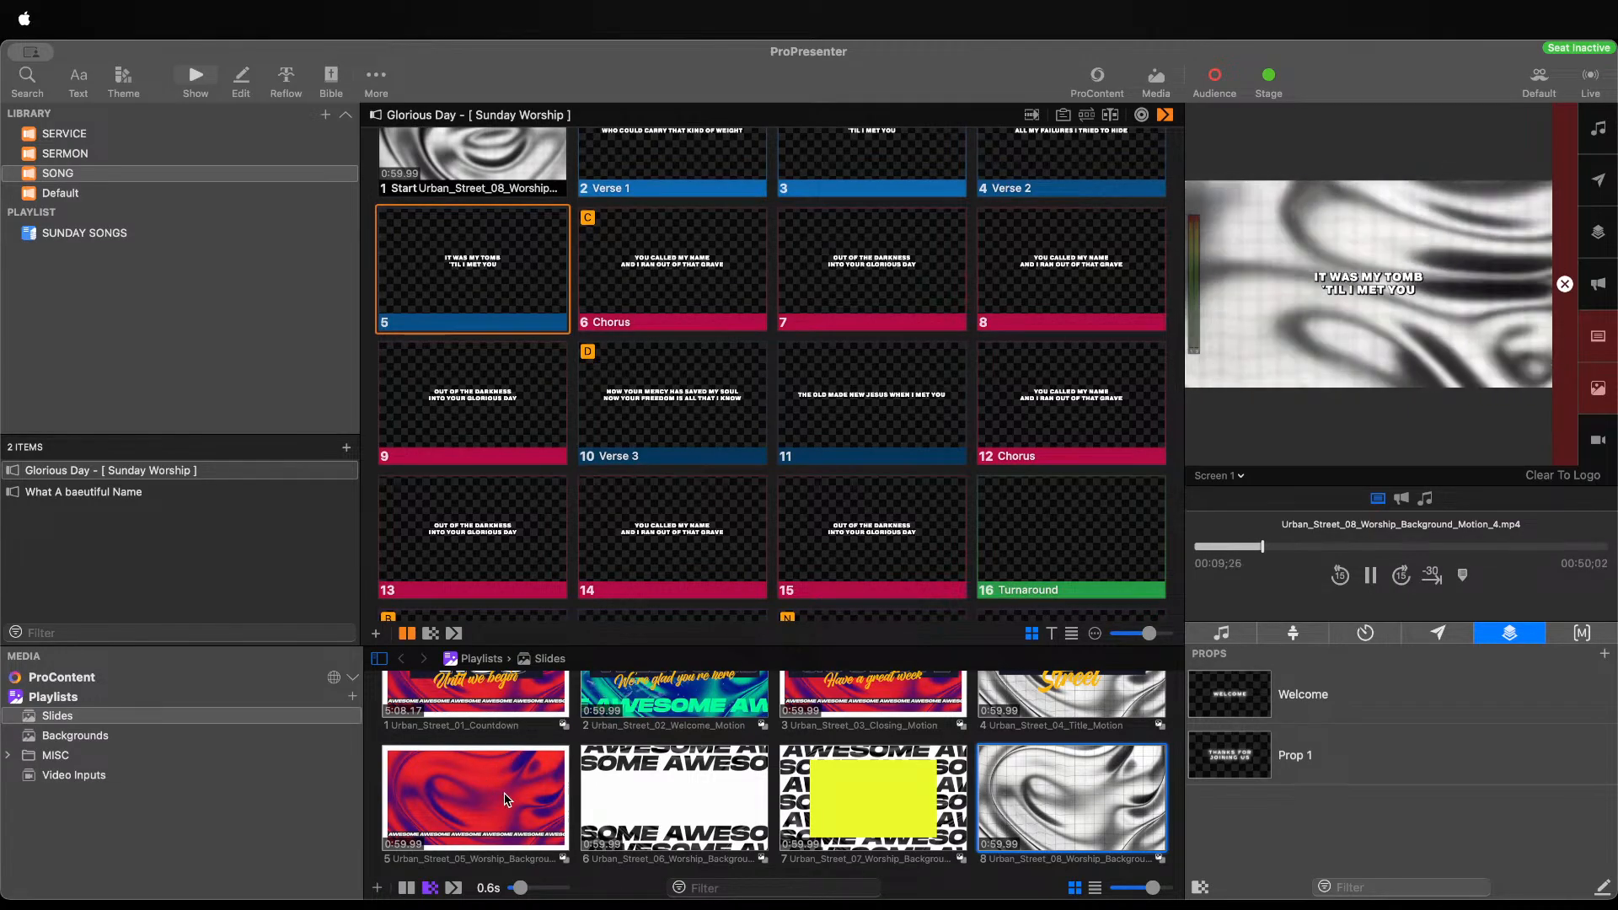
drag(518, 810, 710, 280)
right_click(709, 281)
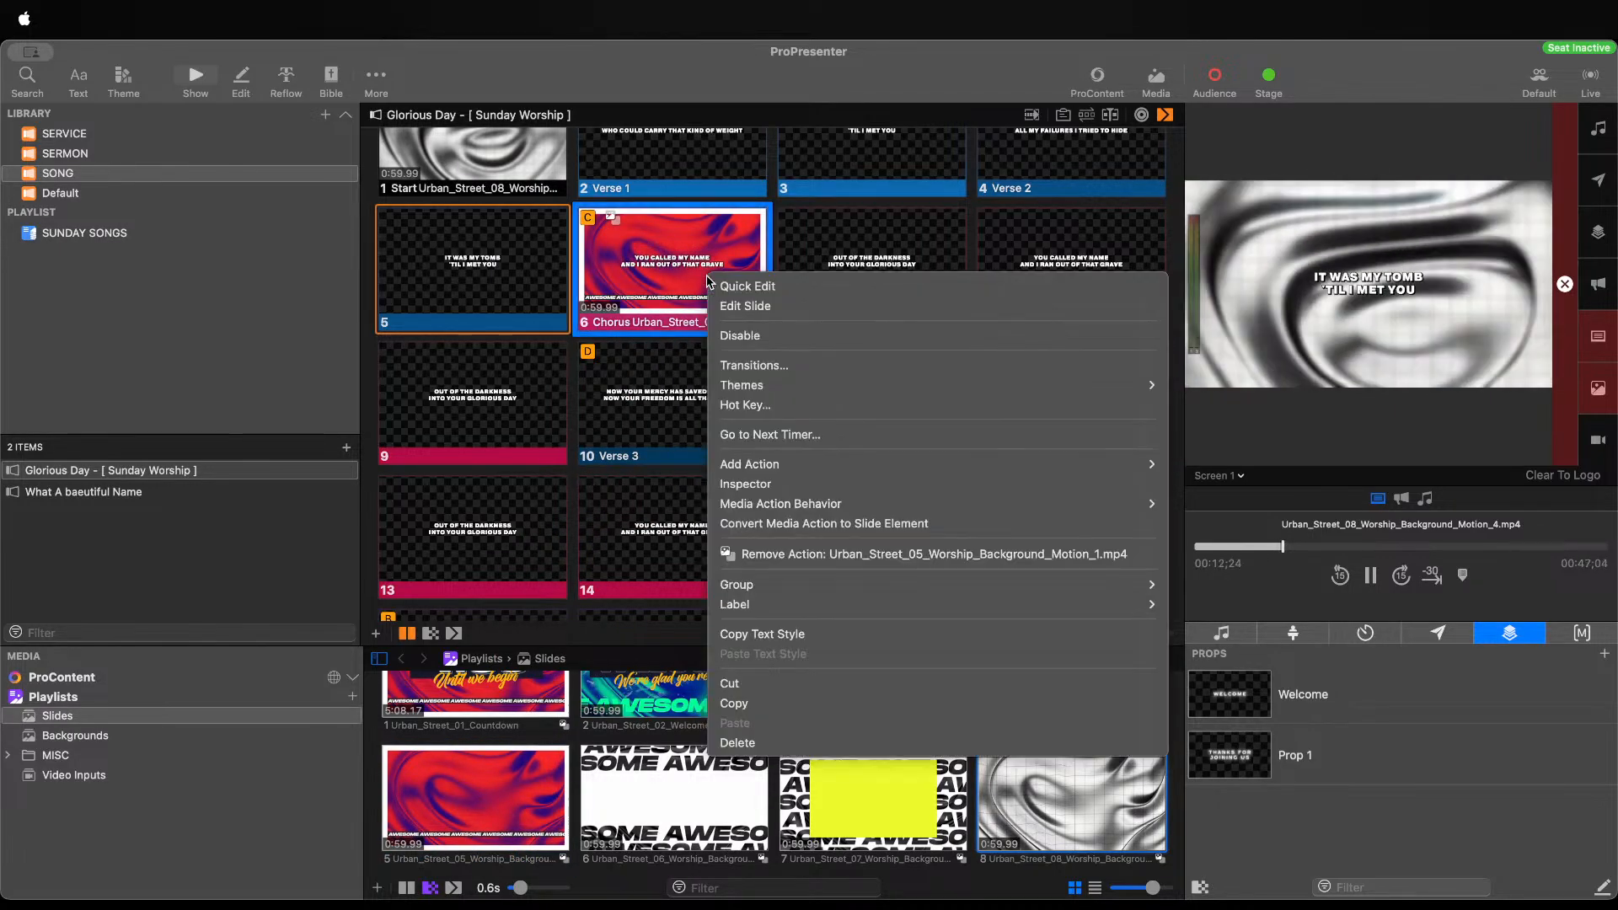
click(766, 484)
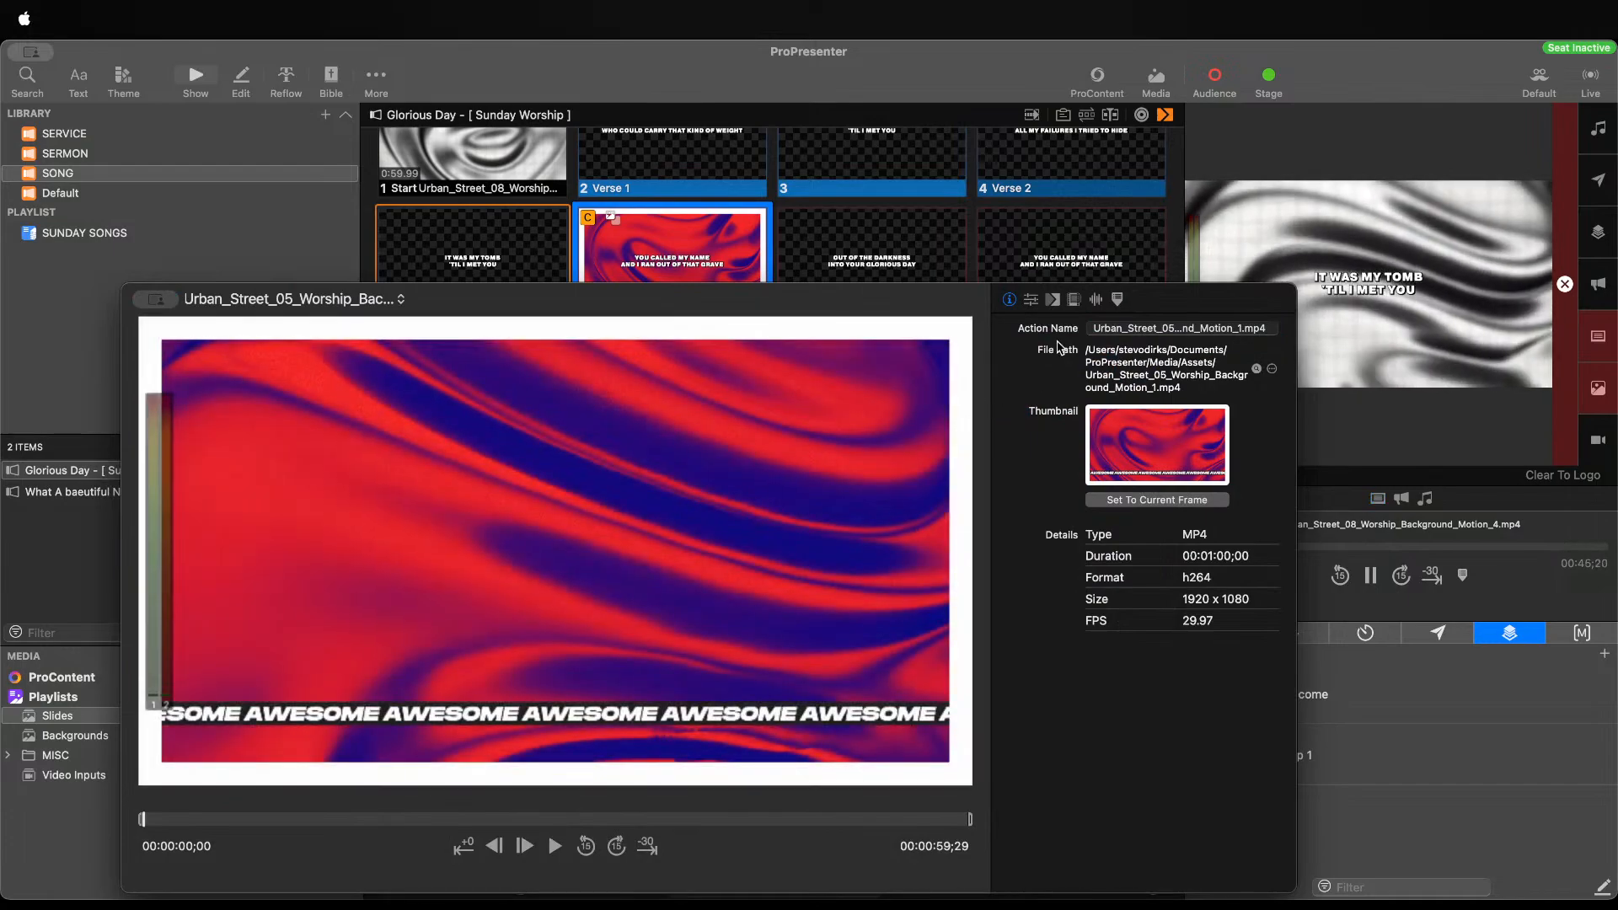
Crop the slide 6 video by about 49 px top, 263 px left, 215 px right and 193 px bottom, excluding the white border and text strip
click(1031, 299)
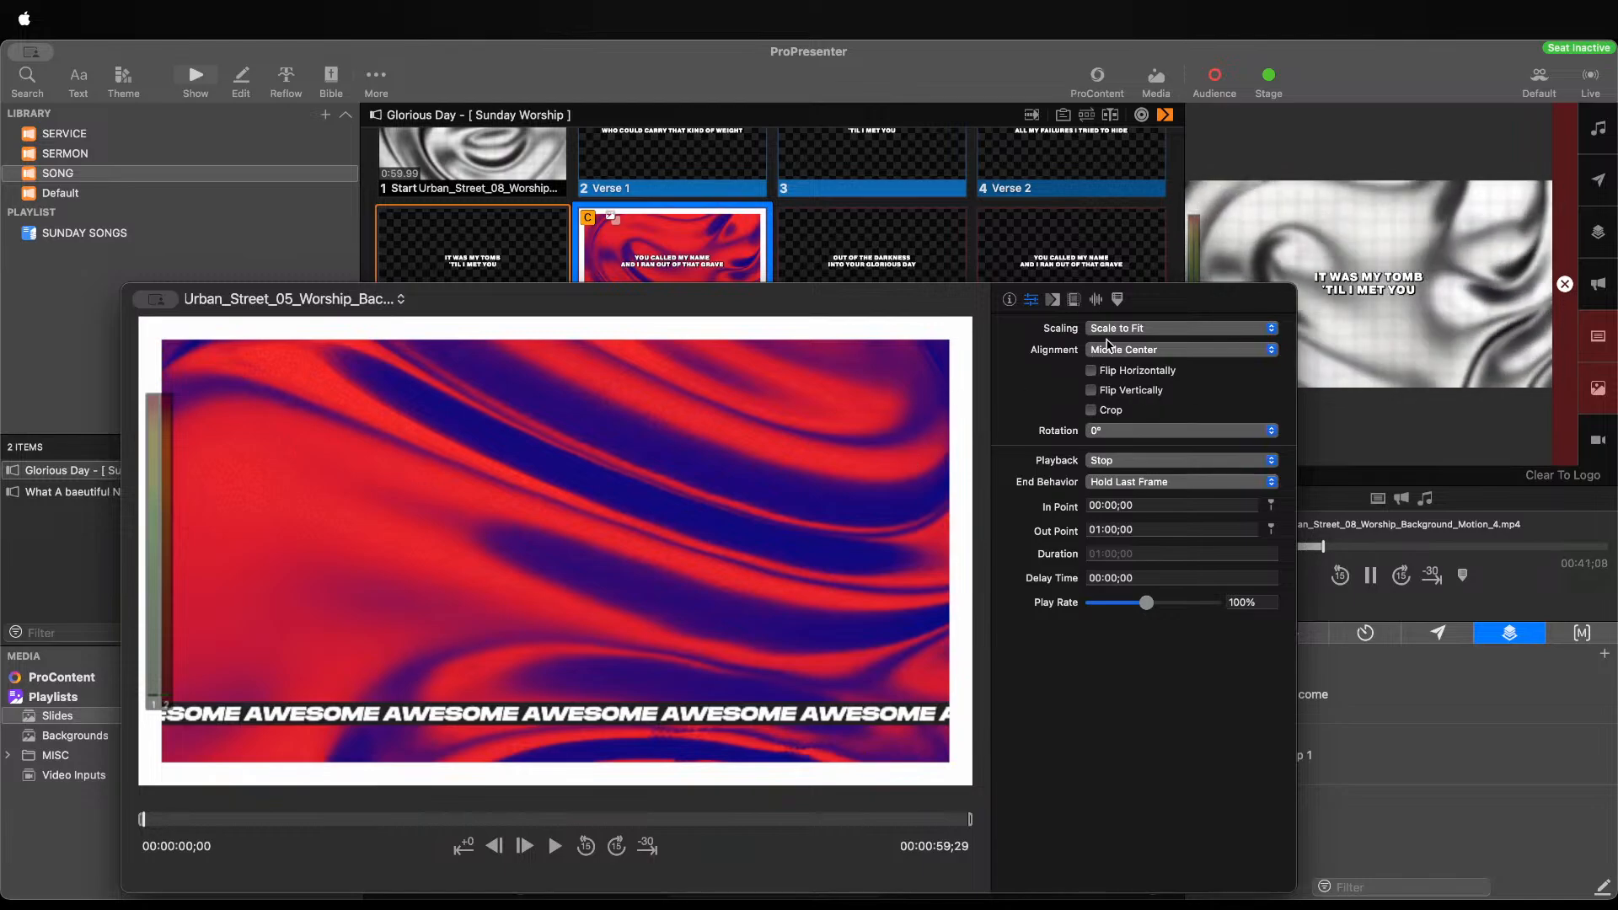
click(1091, 409)
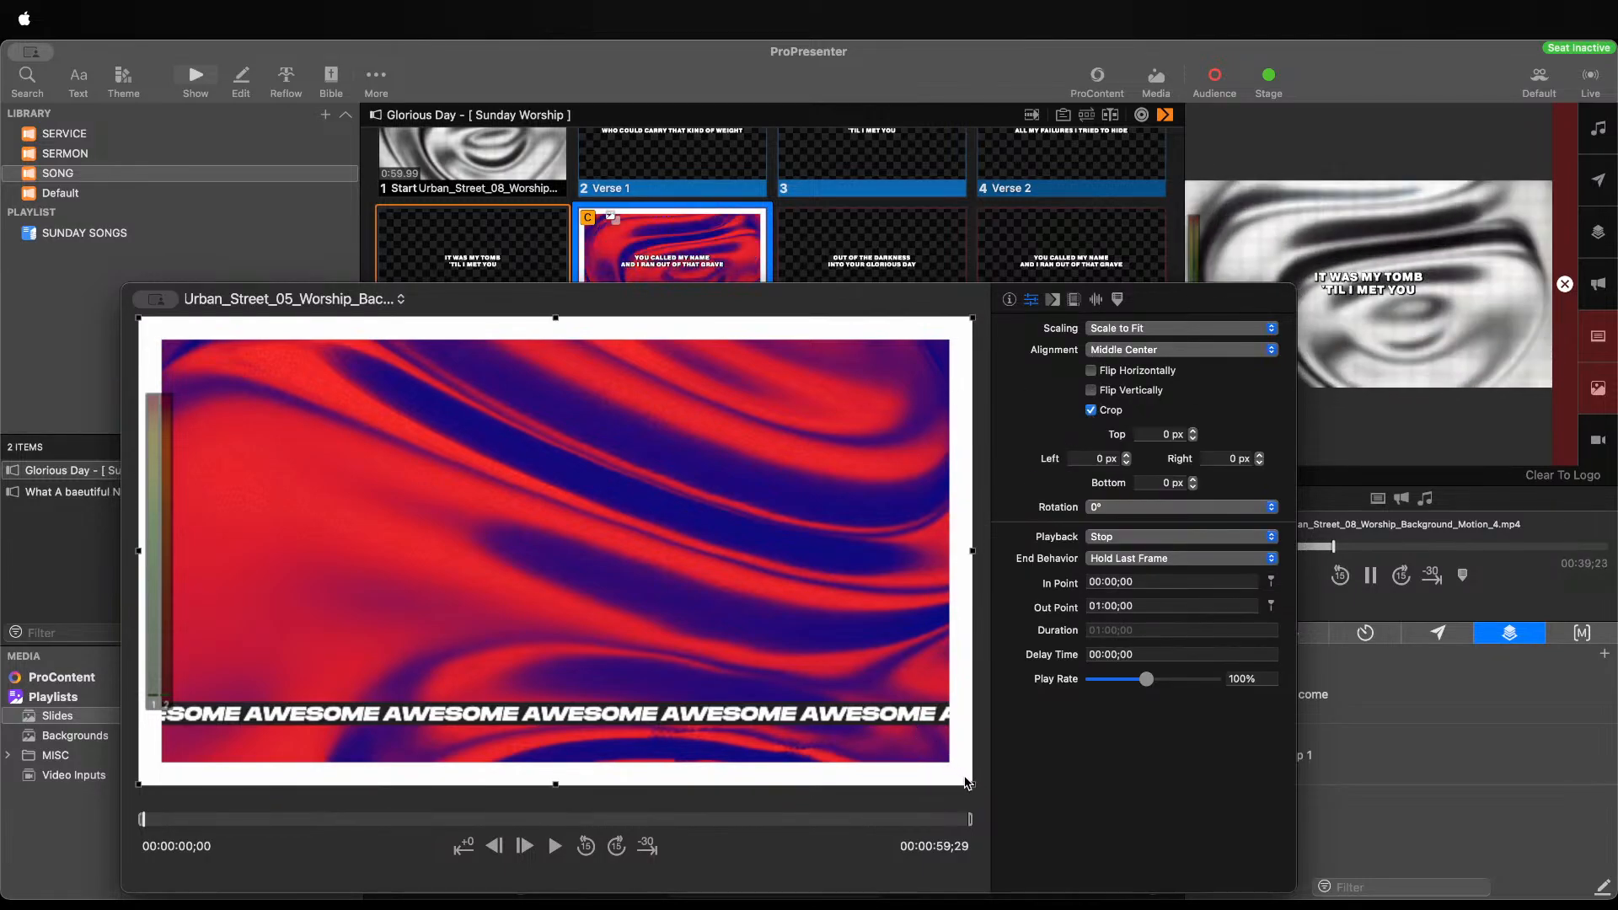
drag(973, 785, 902, 750)
drag(823, 686, 791, 685)
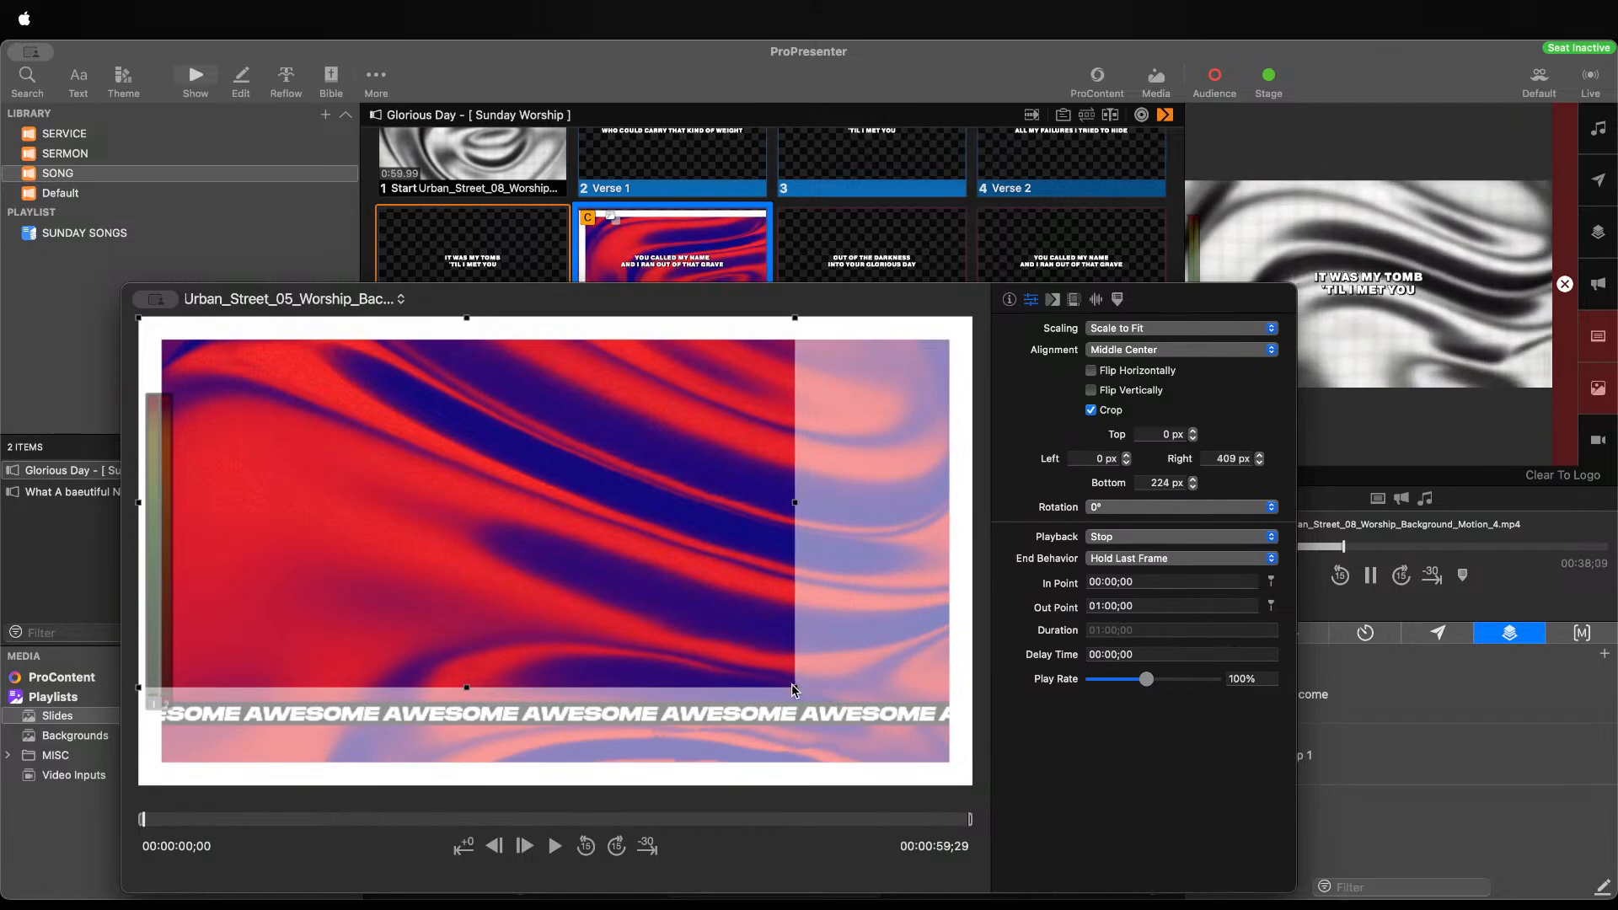
drag(689, 615, 801, 634)
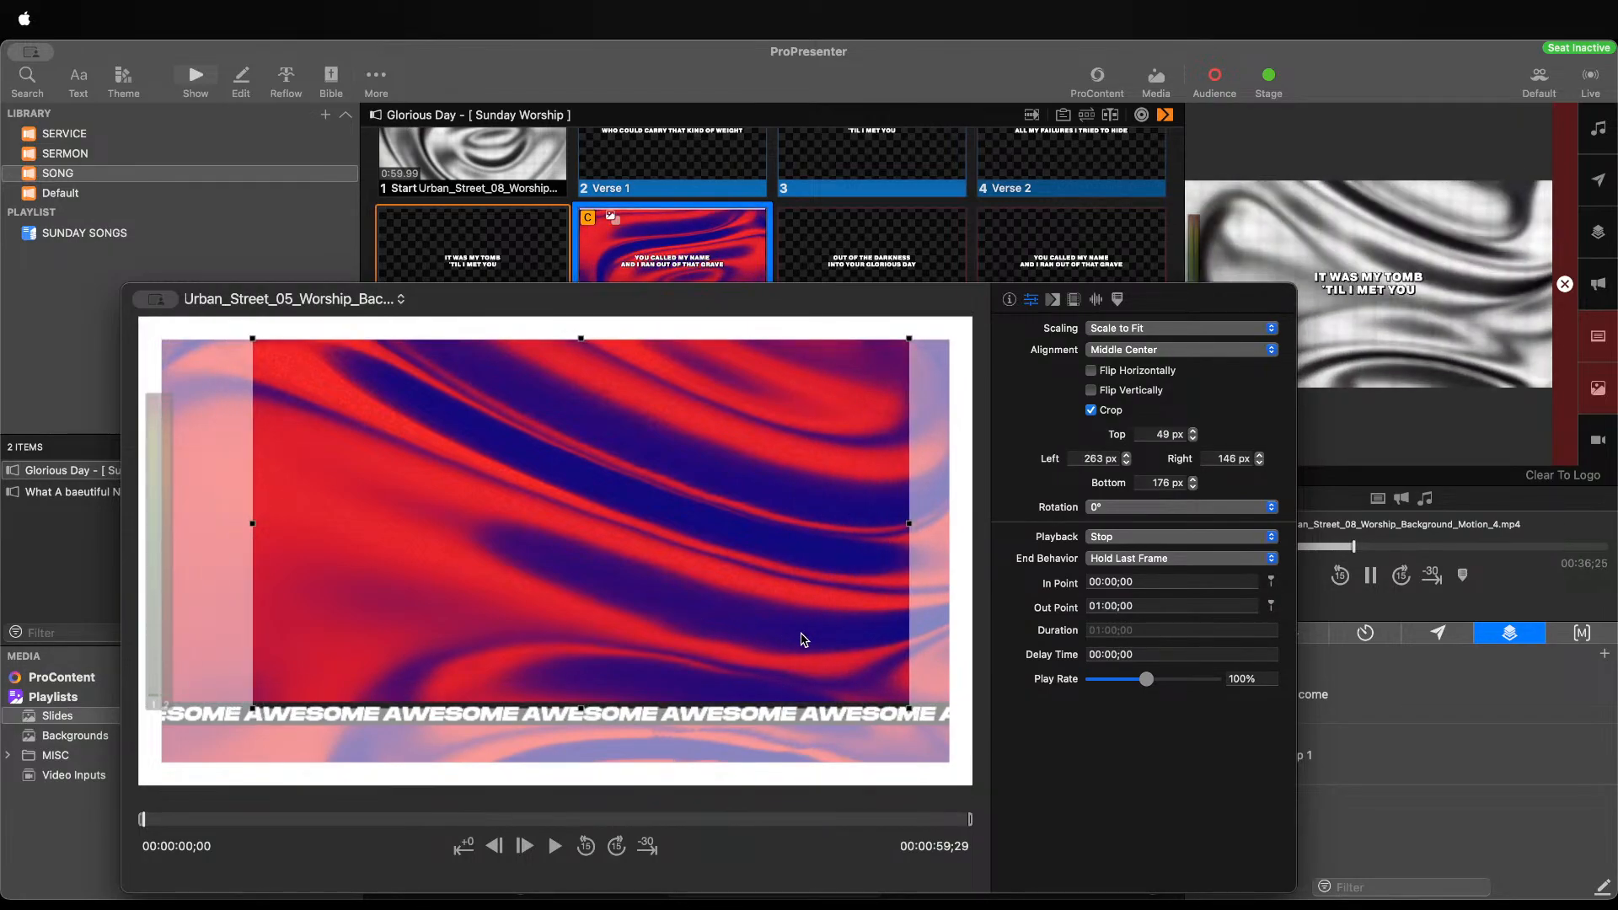
drag(907, 709, 879, 702)
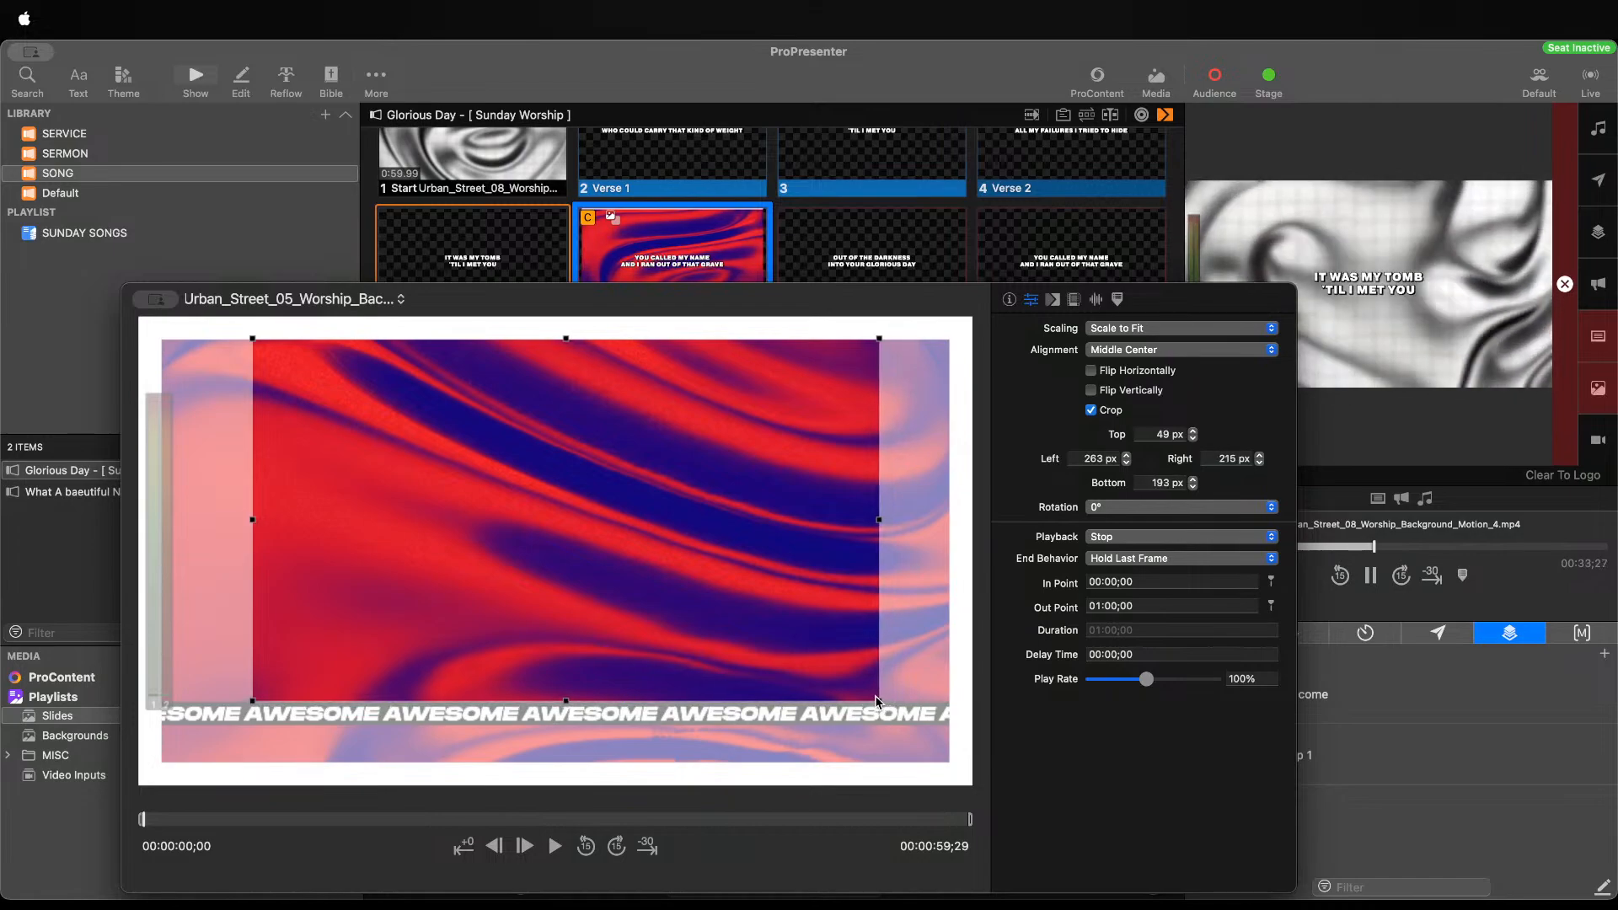
Set the slide 6 video's playback to Loop and its media action behavior to Background
click(1102, 537)
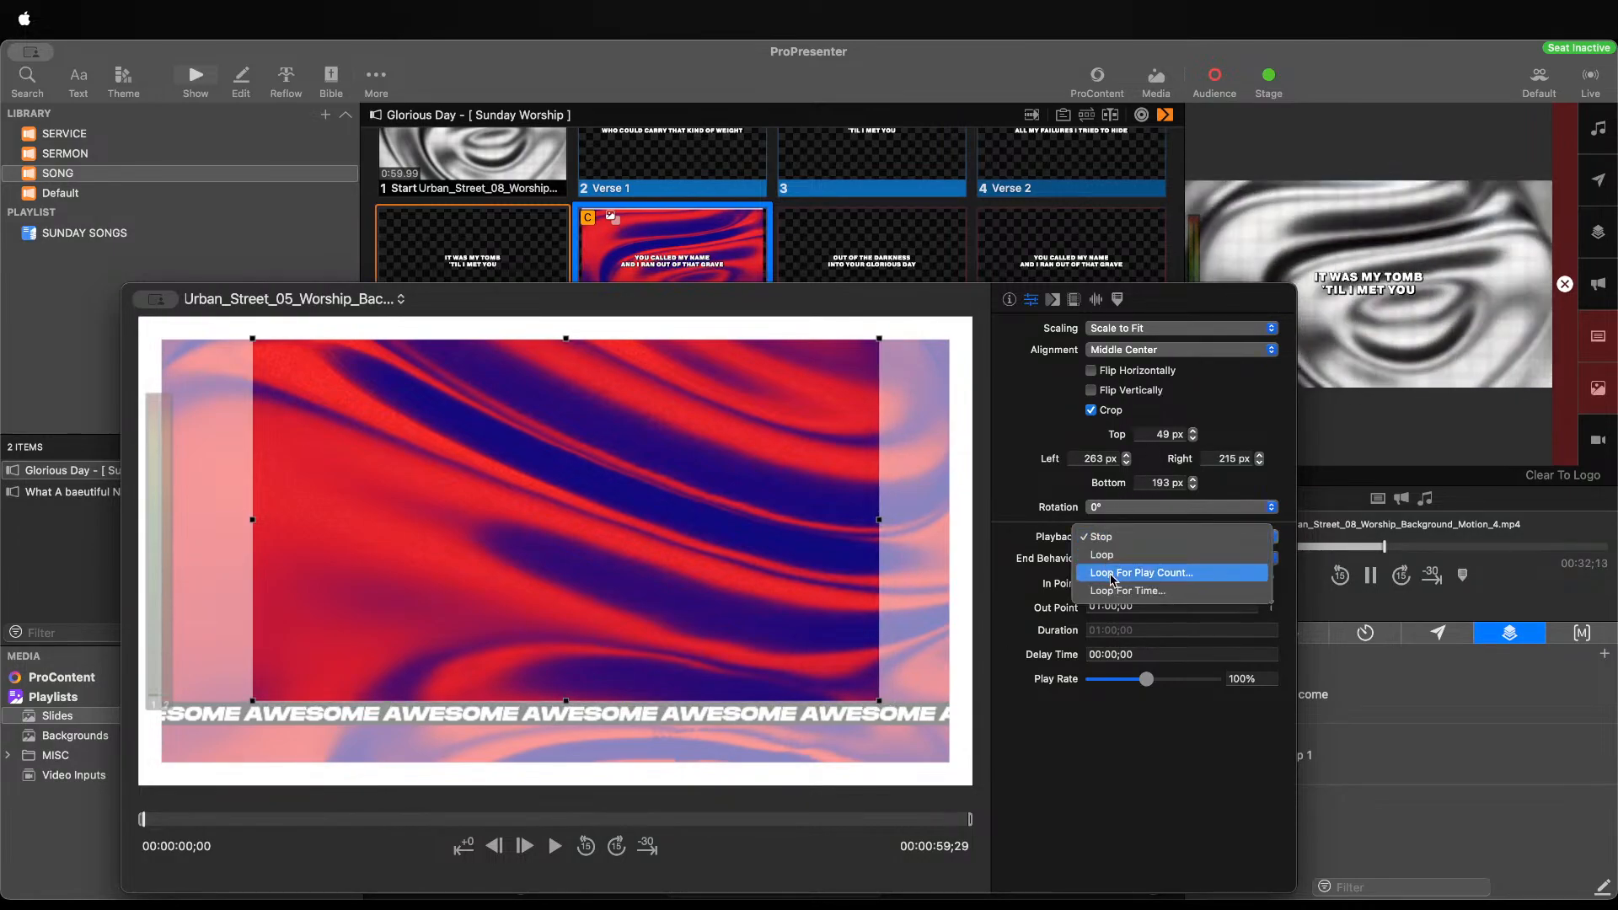
click(1112, 555)
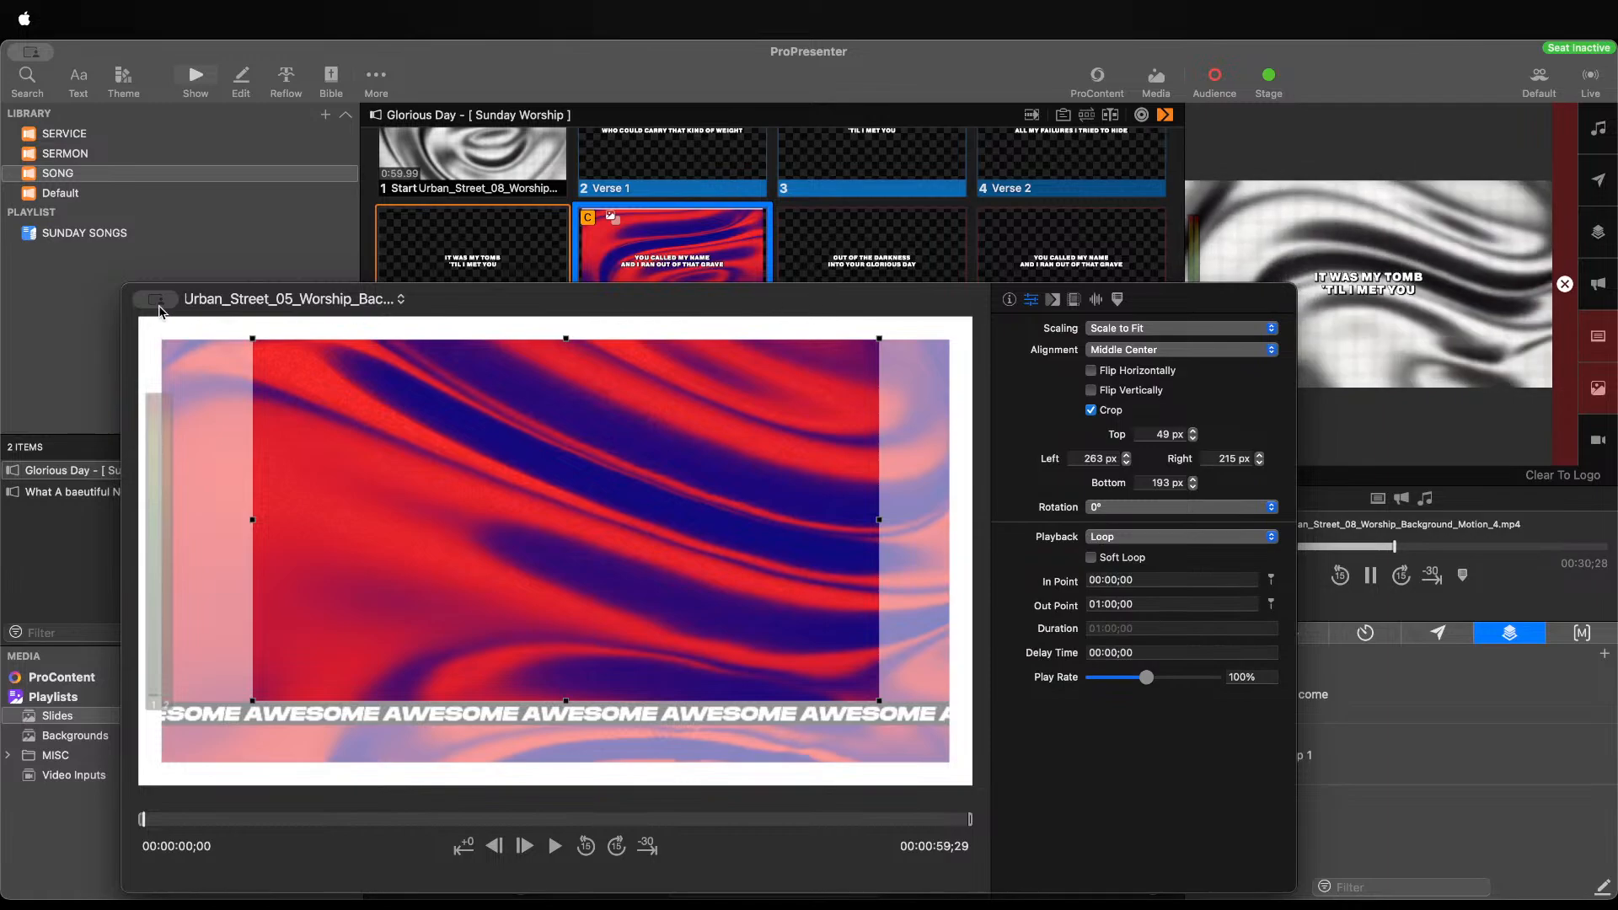
right_click(641, 274)
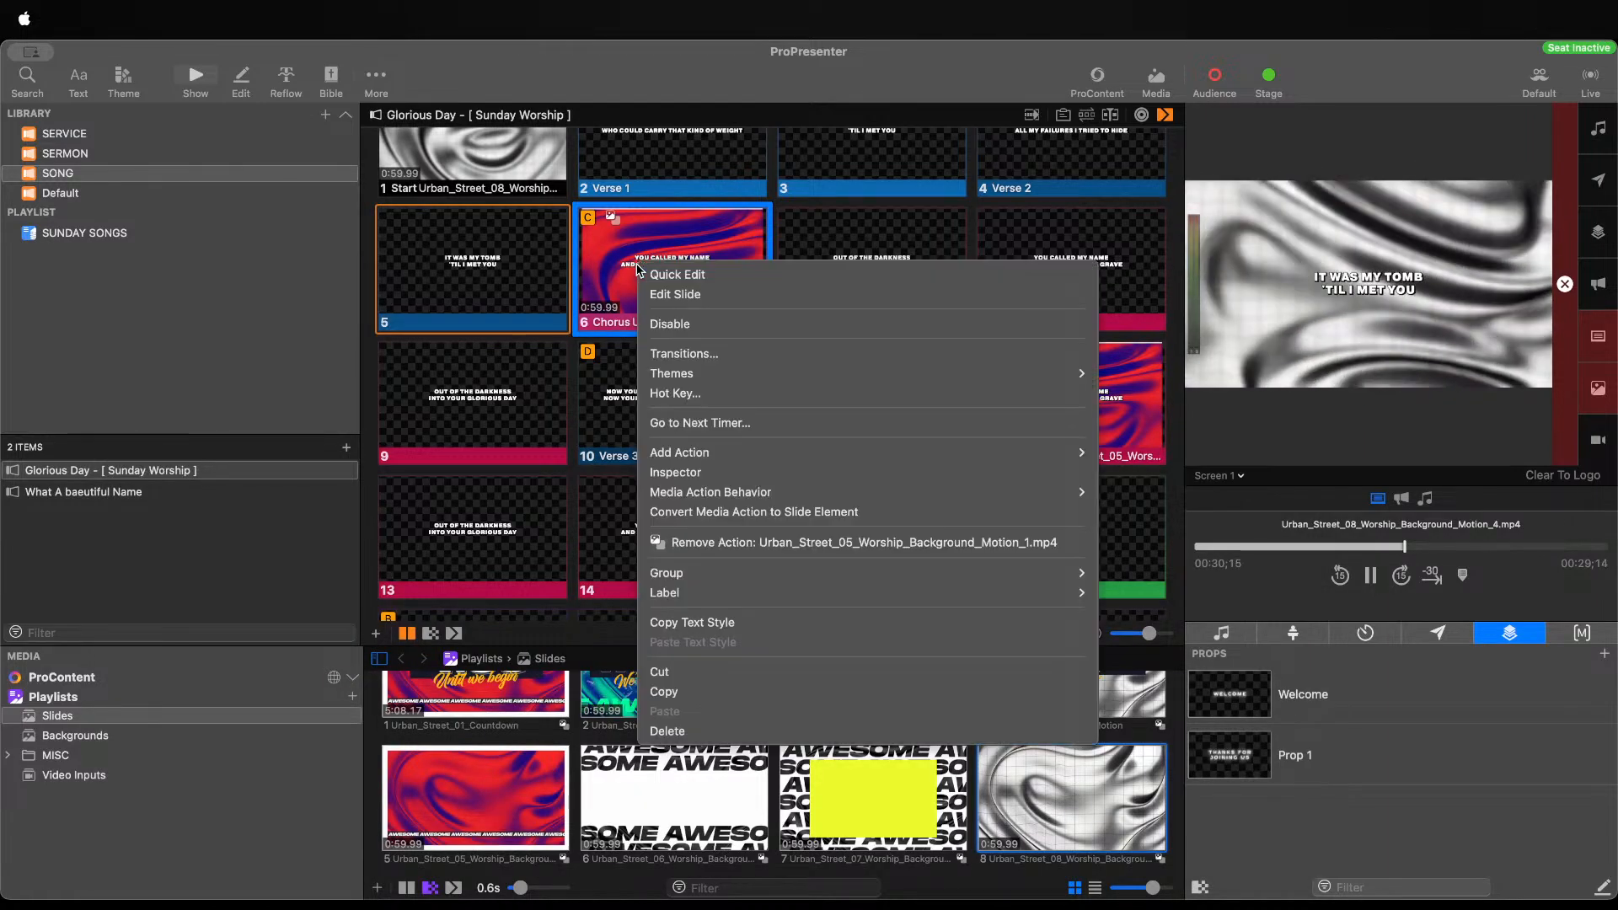
click(1114, 495)
Extend the crop area of the slide 6 video slightly outward at its right edge and play slide 6 to check it
right_click(642, 279)
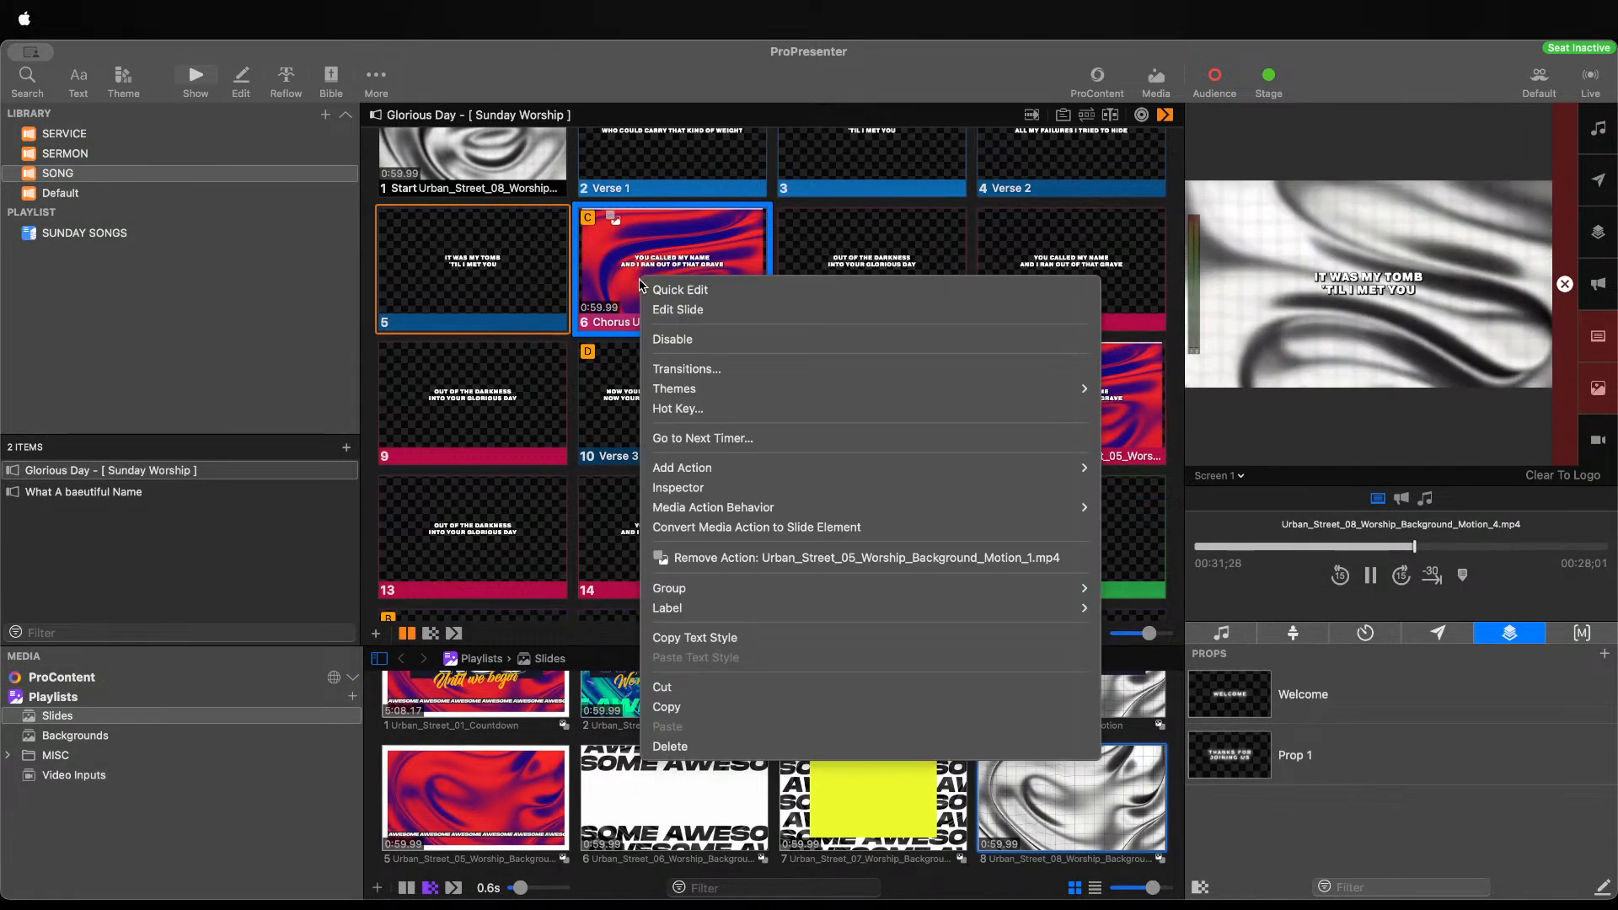
click(682, 488)
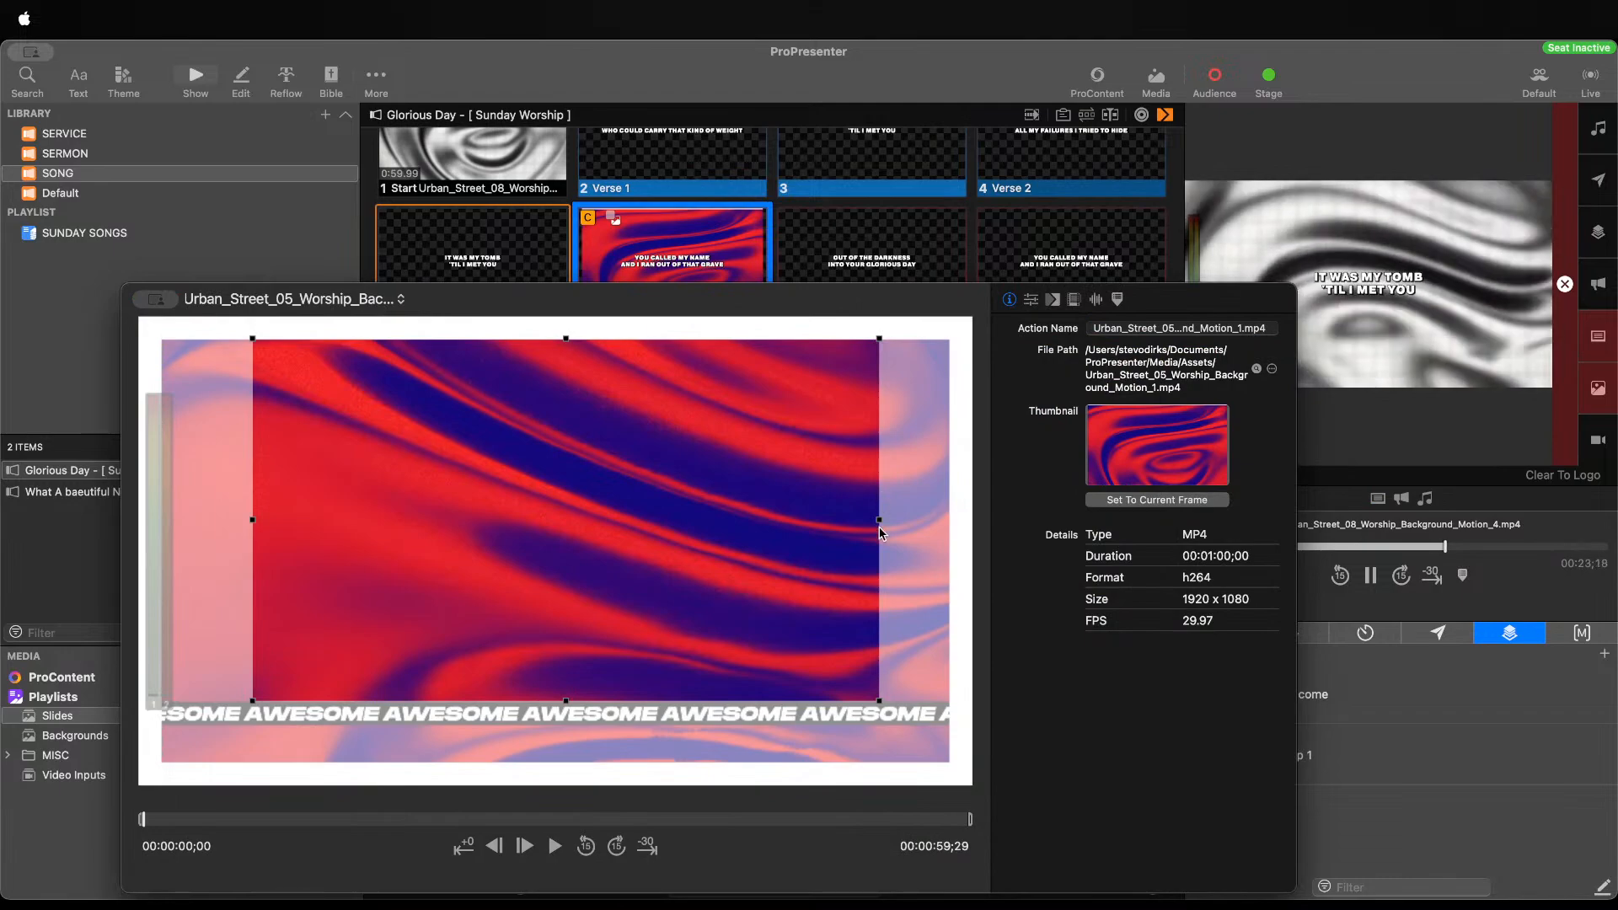
drag(879, 524, 896, 524)
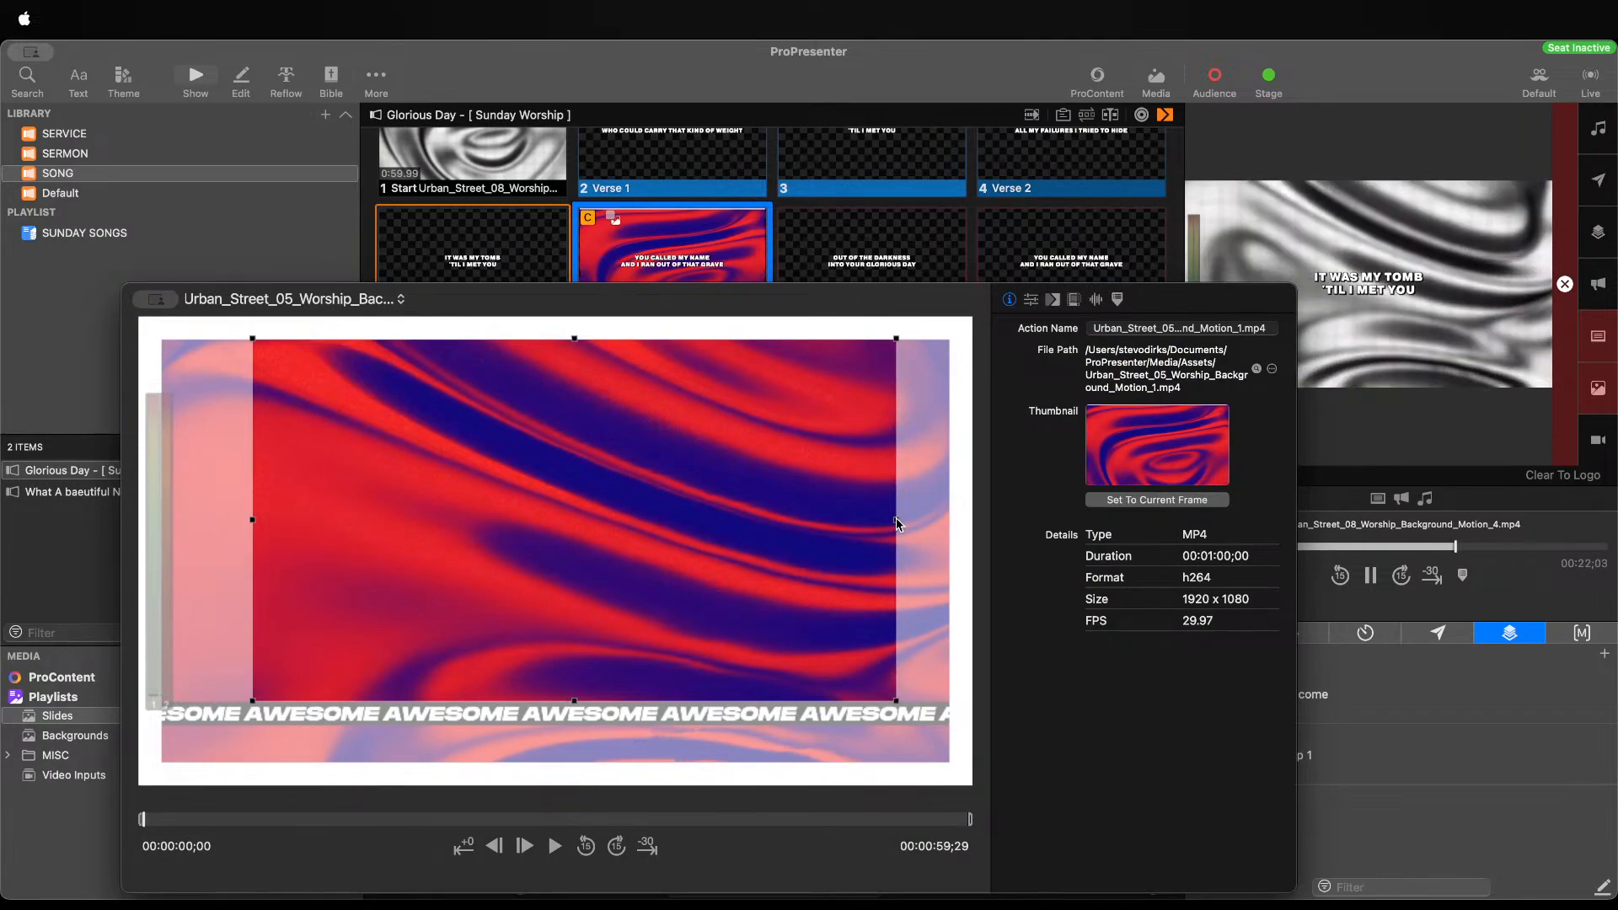
click(594, 267)
Fine-tune the slide 6 video's crop to about 57 px top, 171 px right and 196 px bottom
right_click(666, 266)
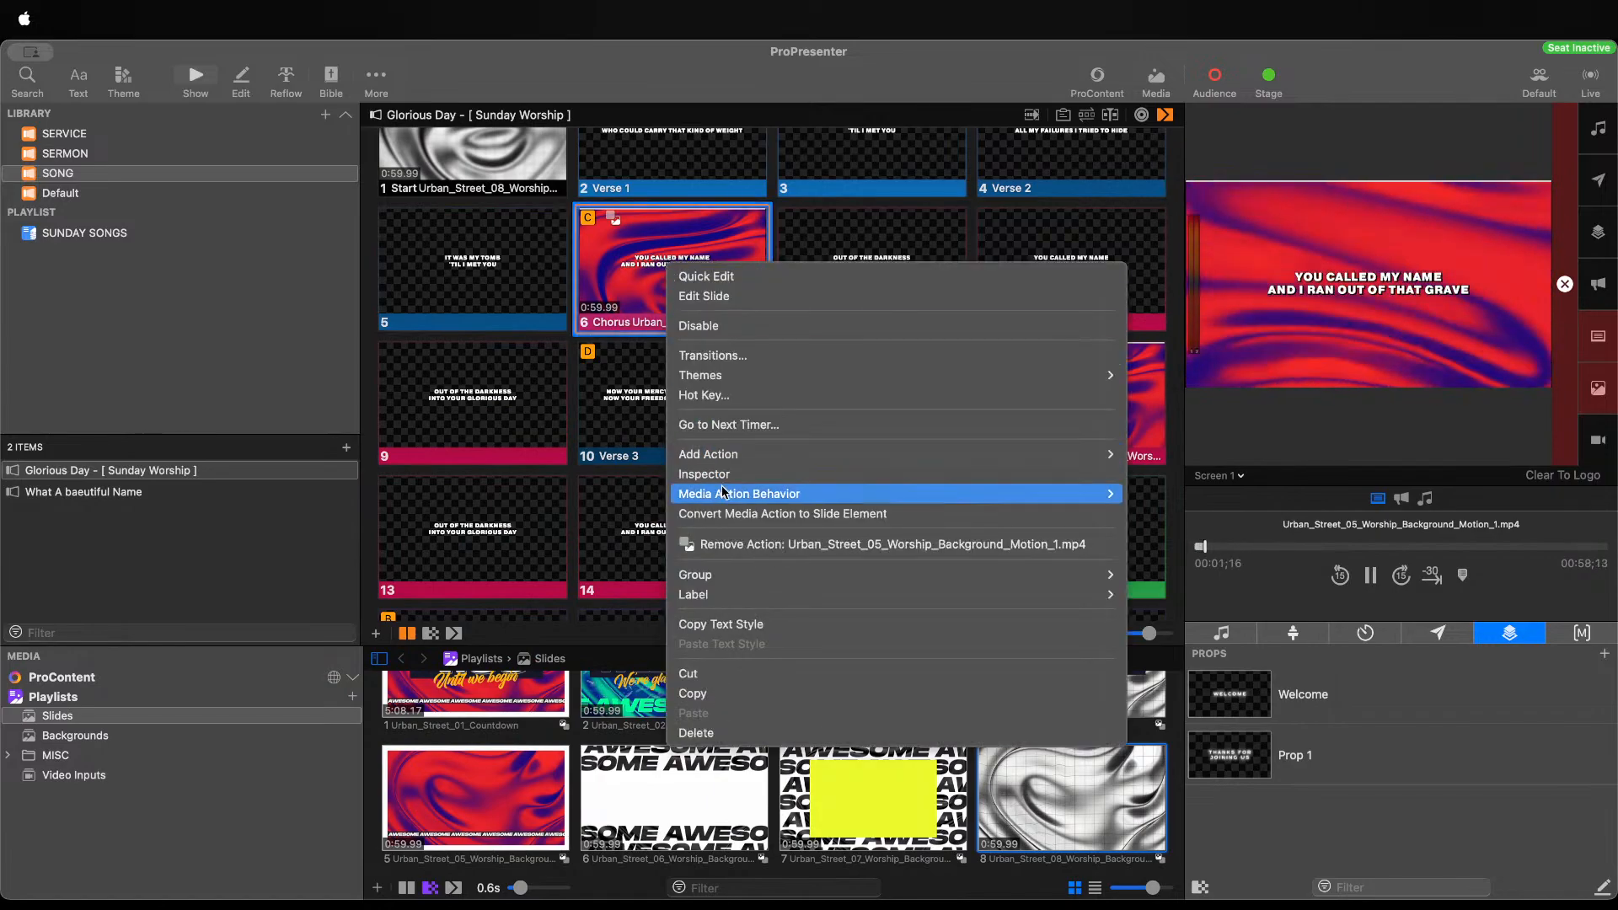
click(792, 474)
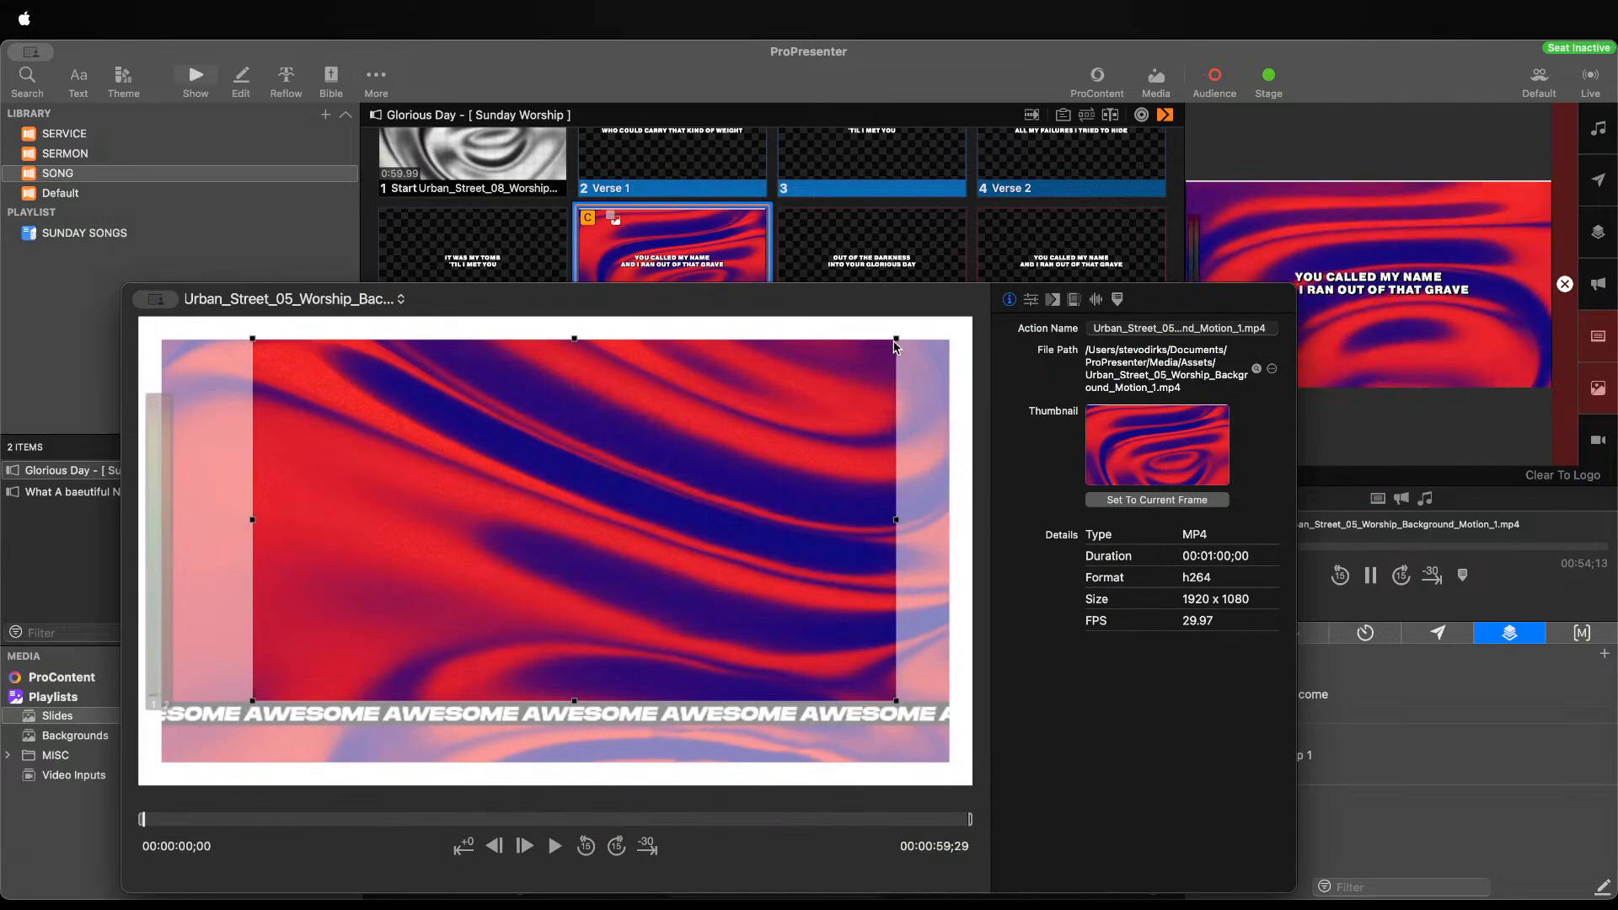
drag(894, 346, 893, 352)
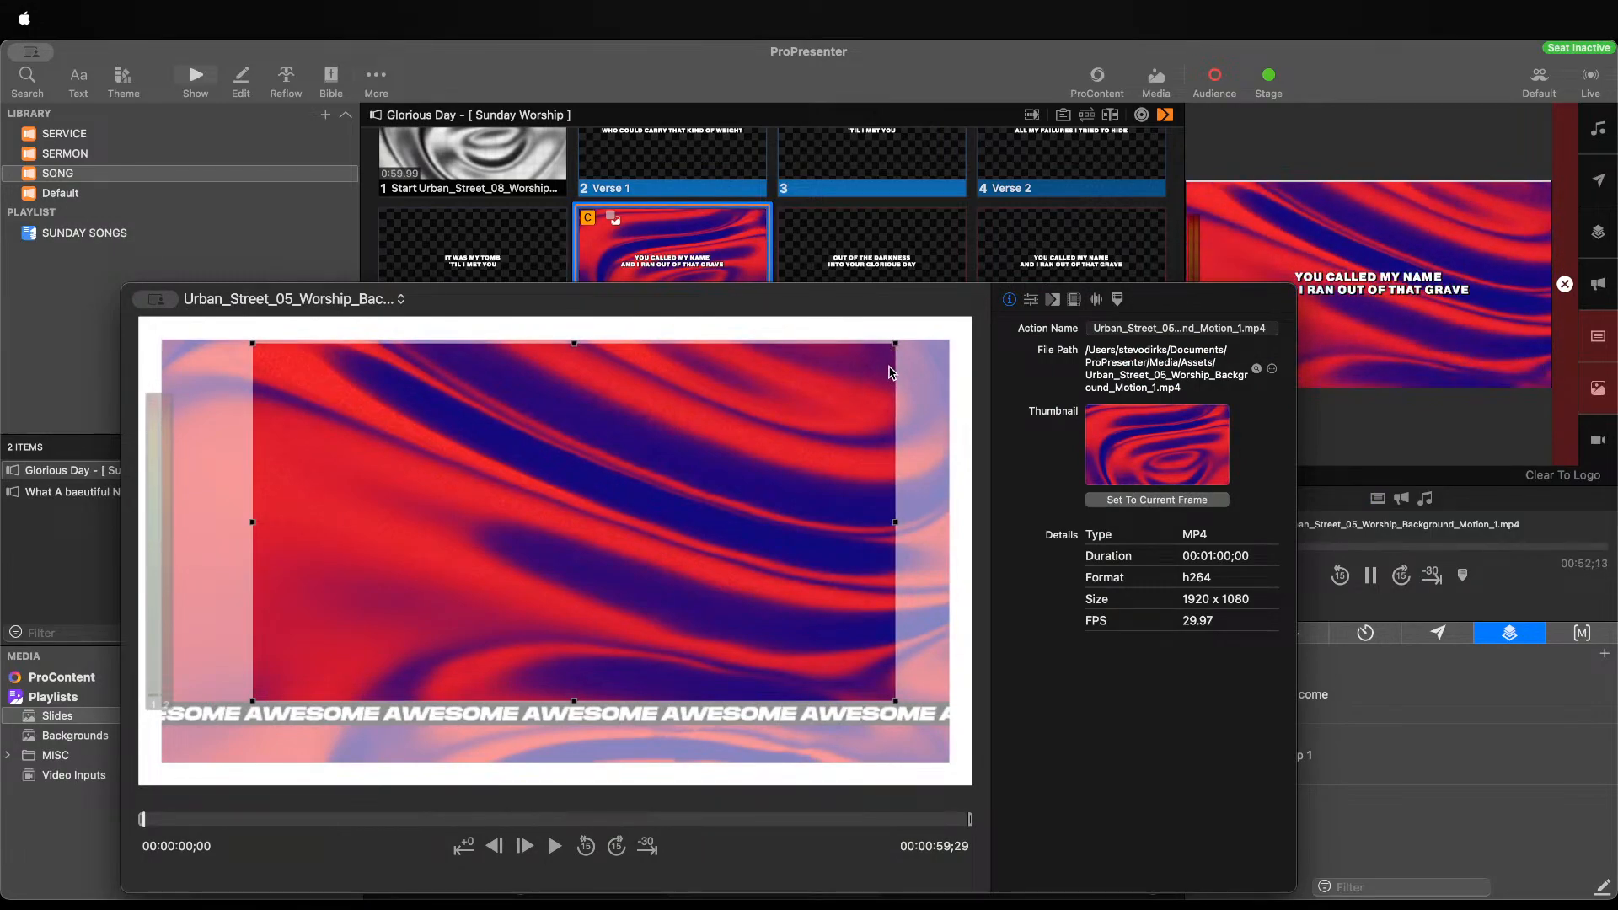
drag(895, 526, 898, 527)
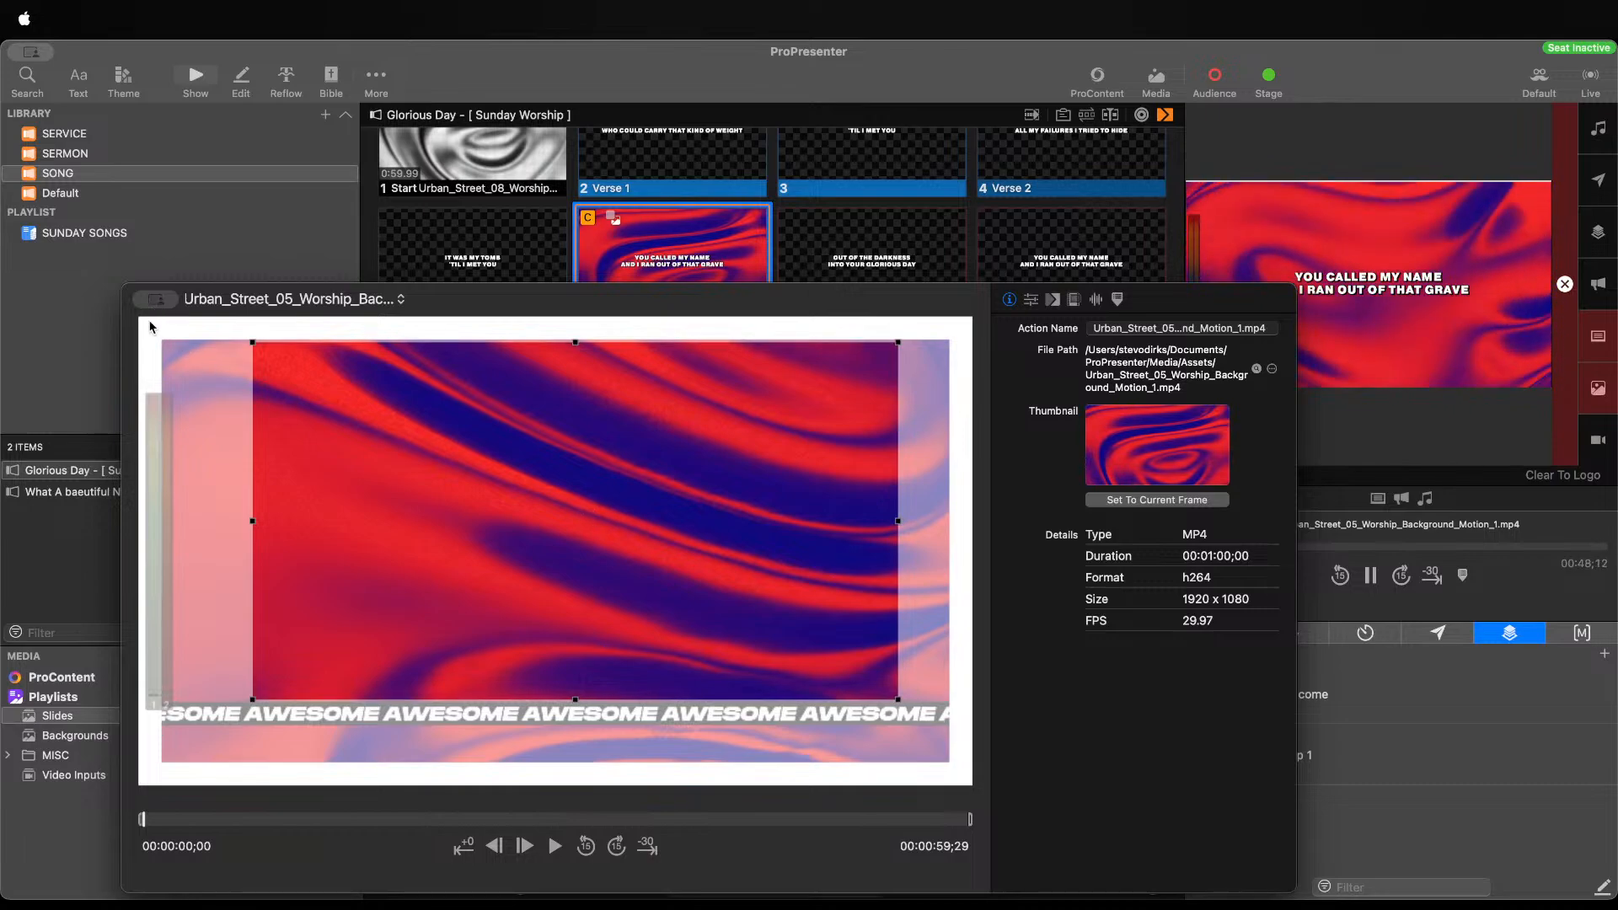
key(Escape)
Slow the slide 6 video's play rate to 63%
right_click(684, 240)
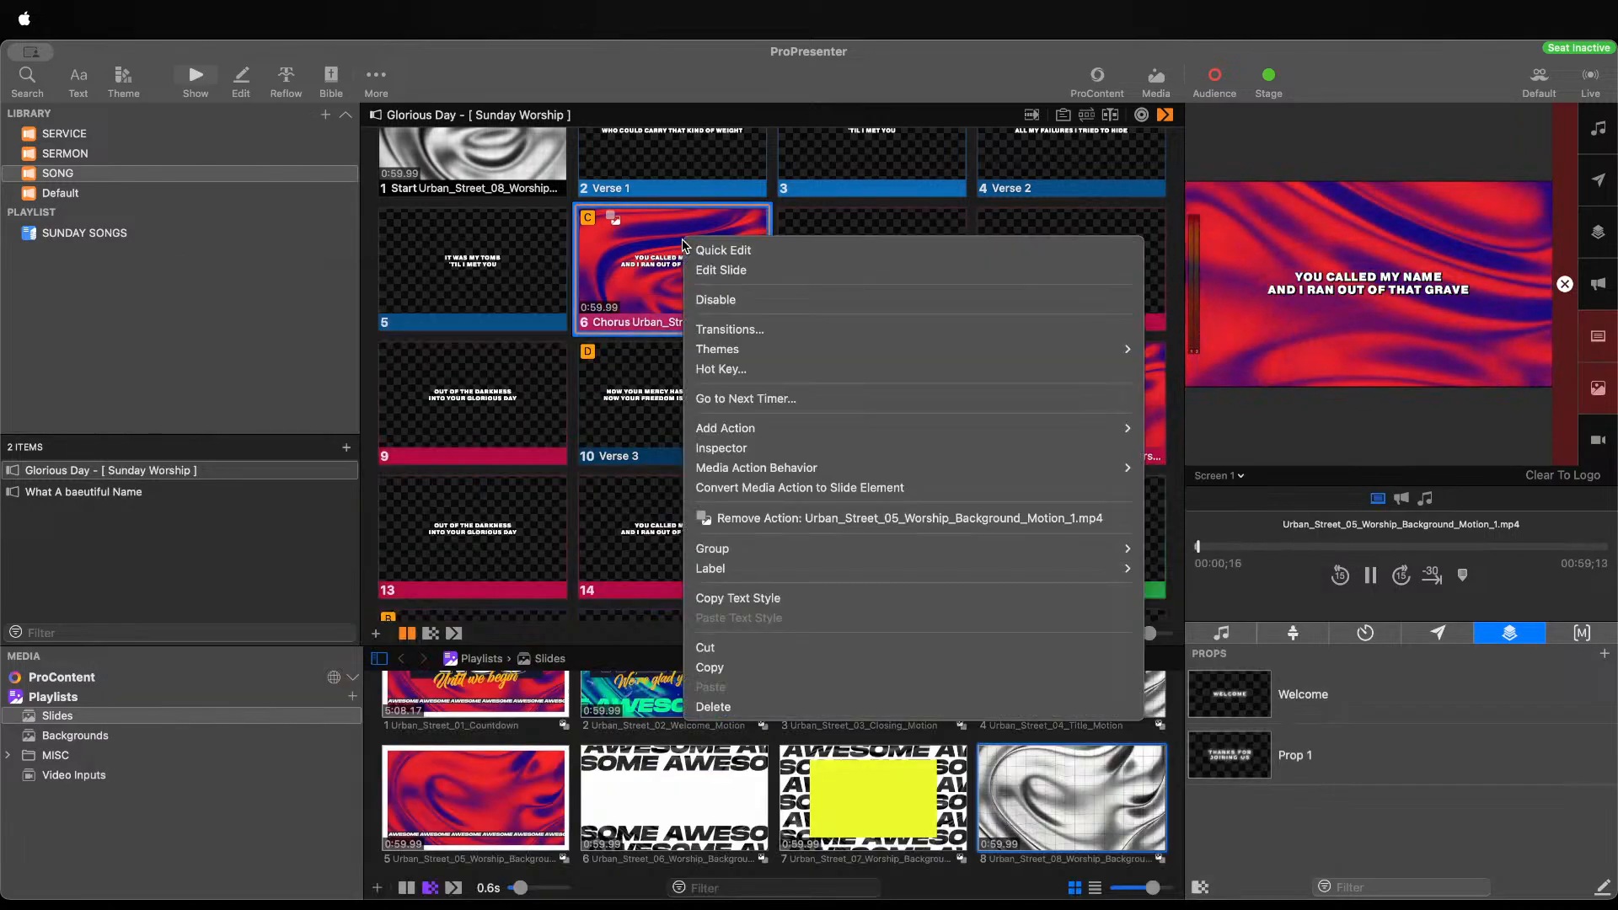
click(735, 447)
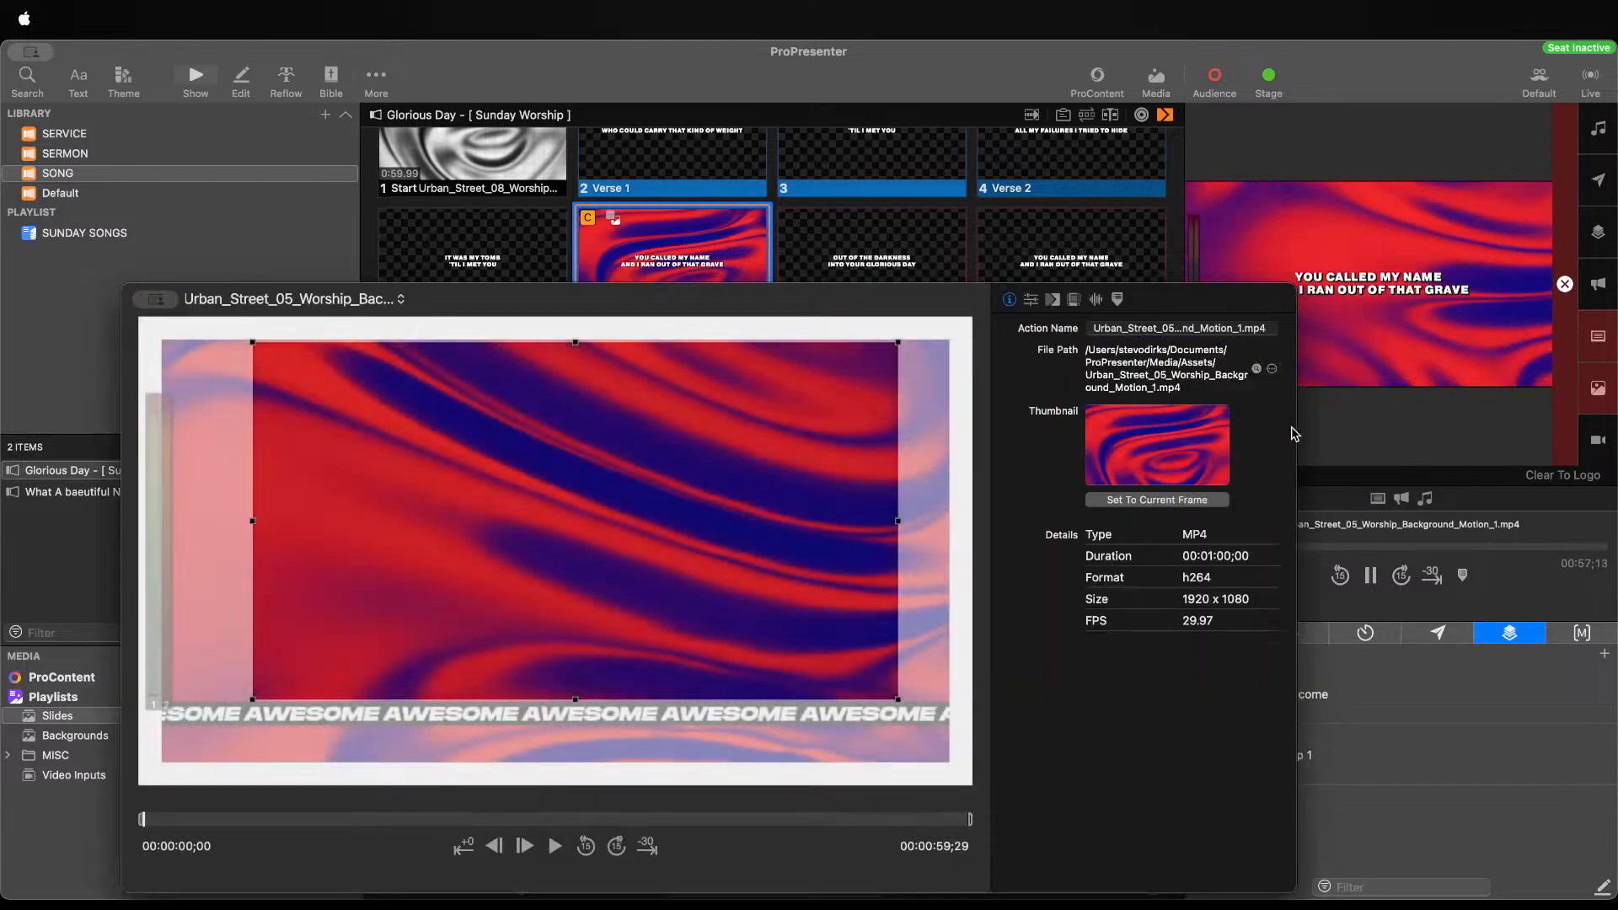
click(1029, 300)
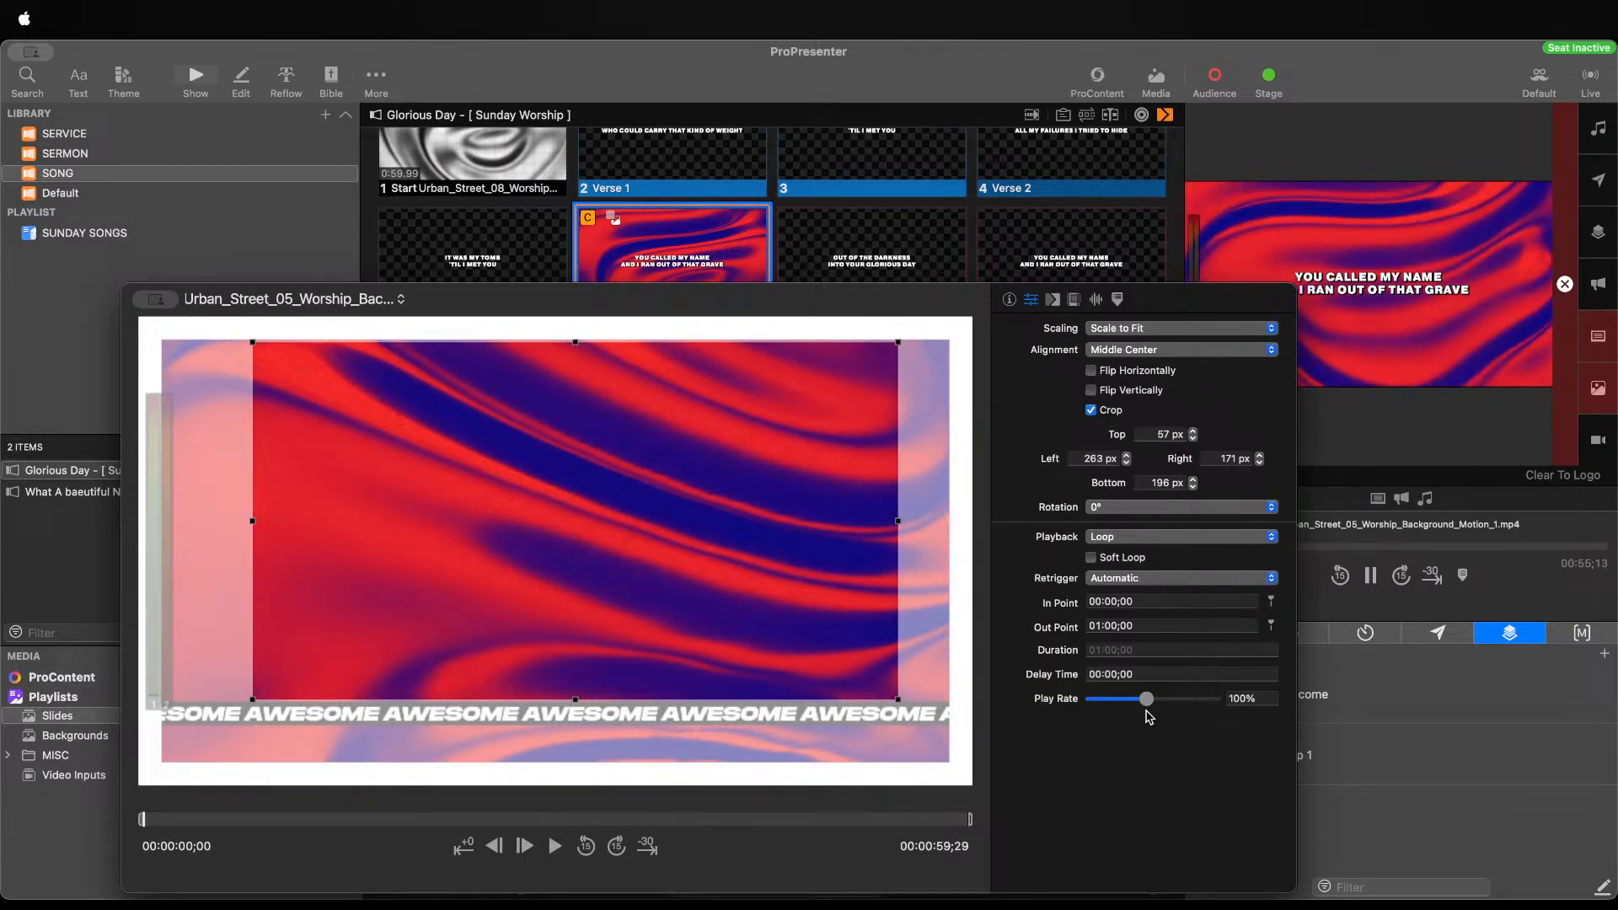
drag(1146, 699, 1122, 699)
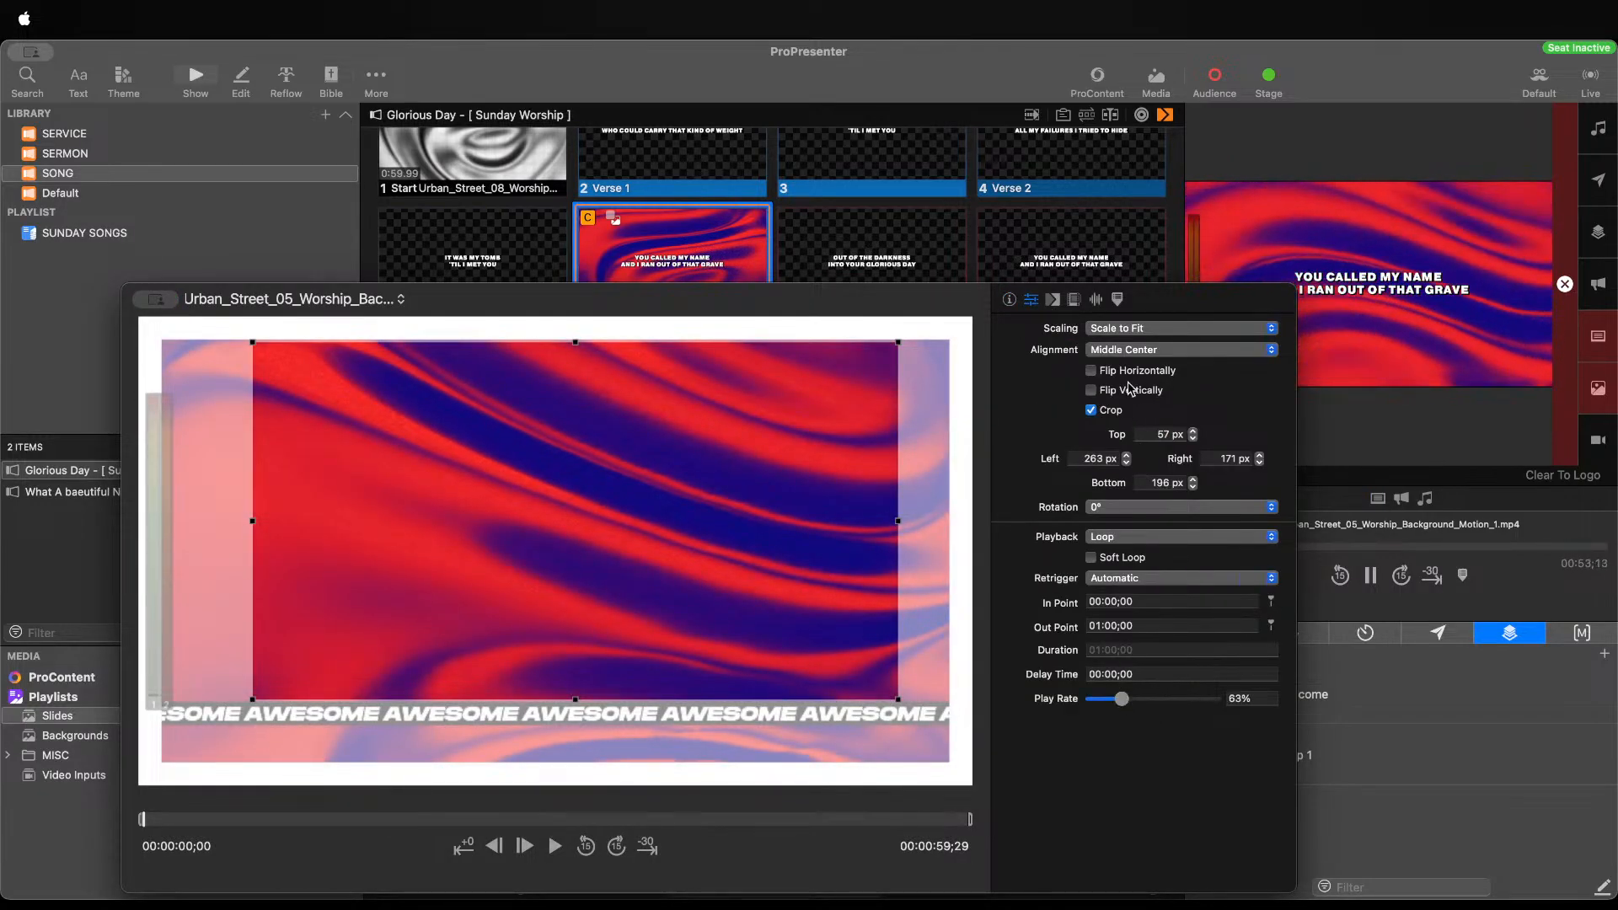
Add a Blur effect with intensity 0.5 to the slide 6 video and return the output to slide 5
click(1074, 300)
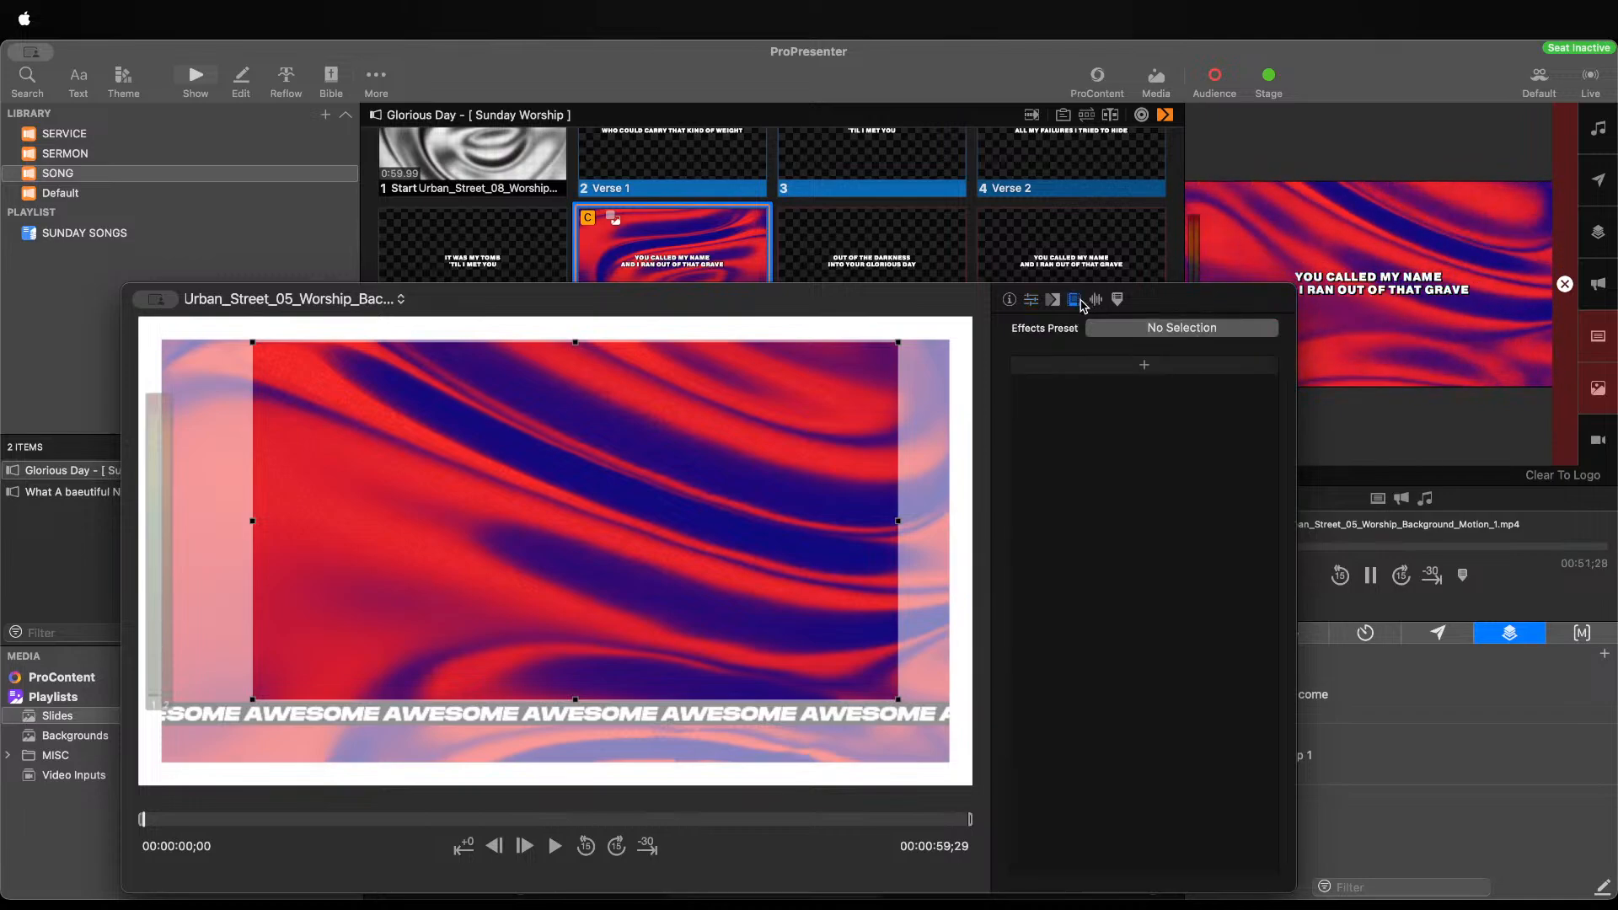
click(1112, 368)
click(1129, 376)
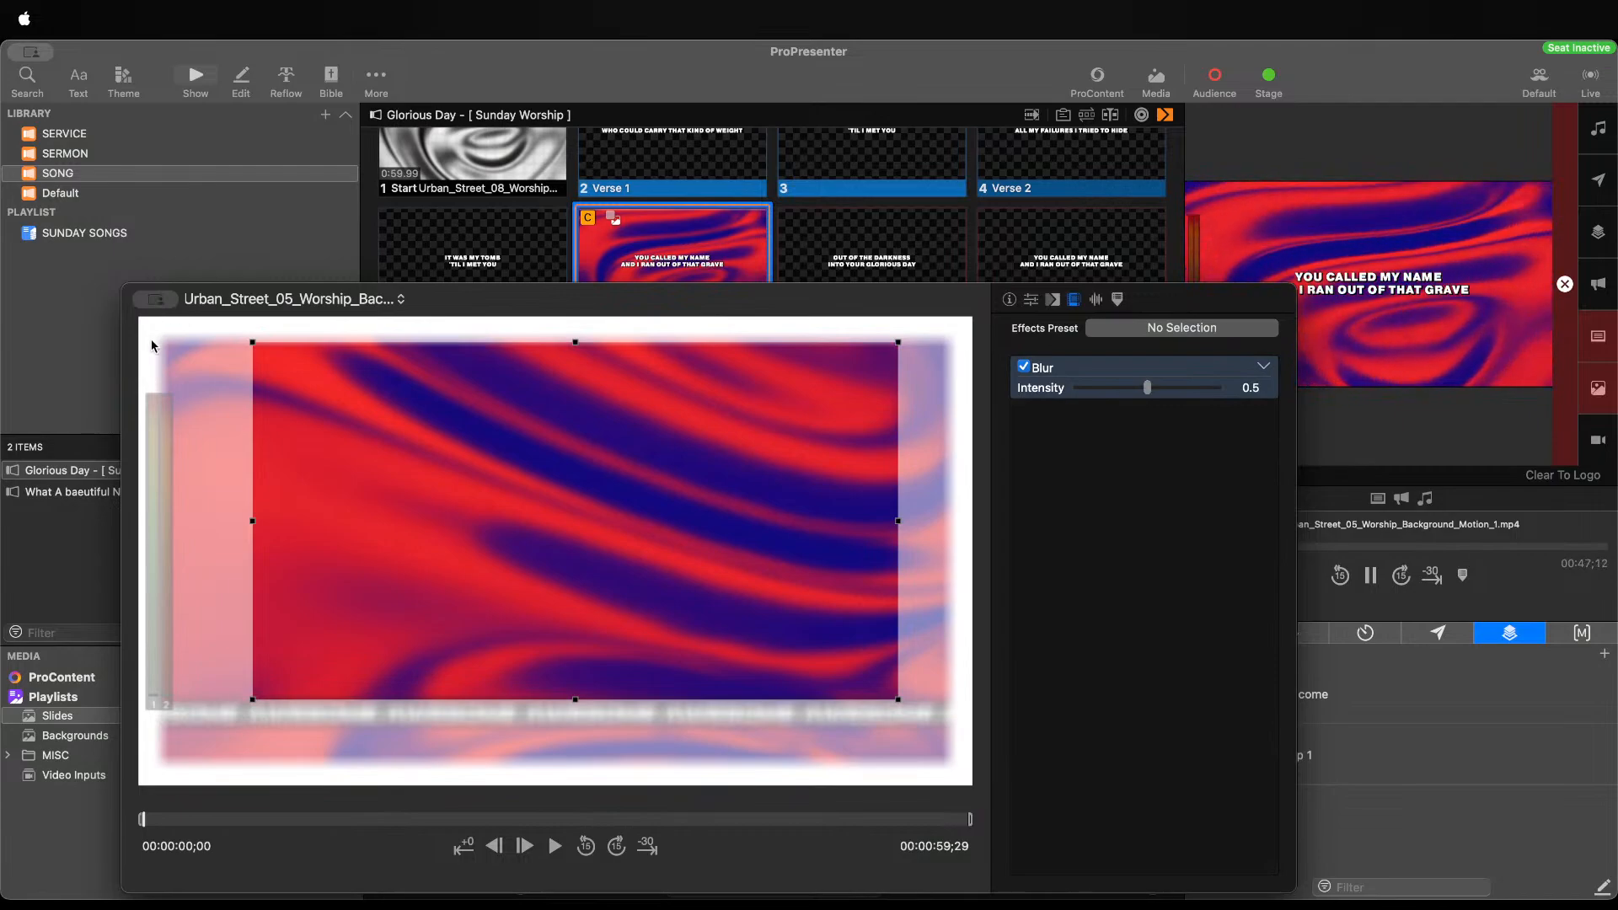
click(515, 265)
click(509, 274)
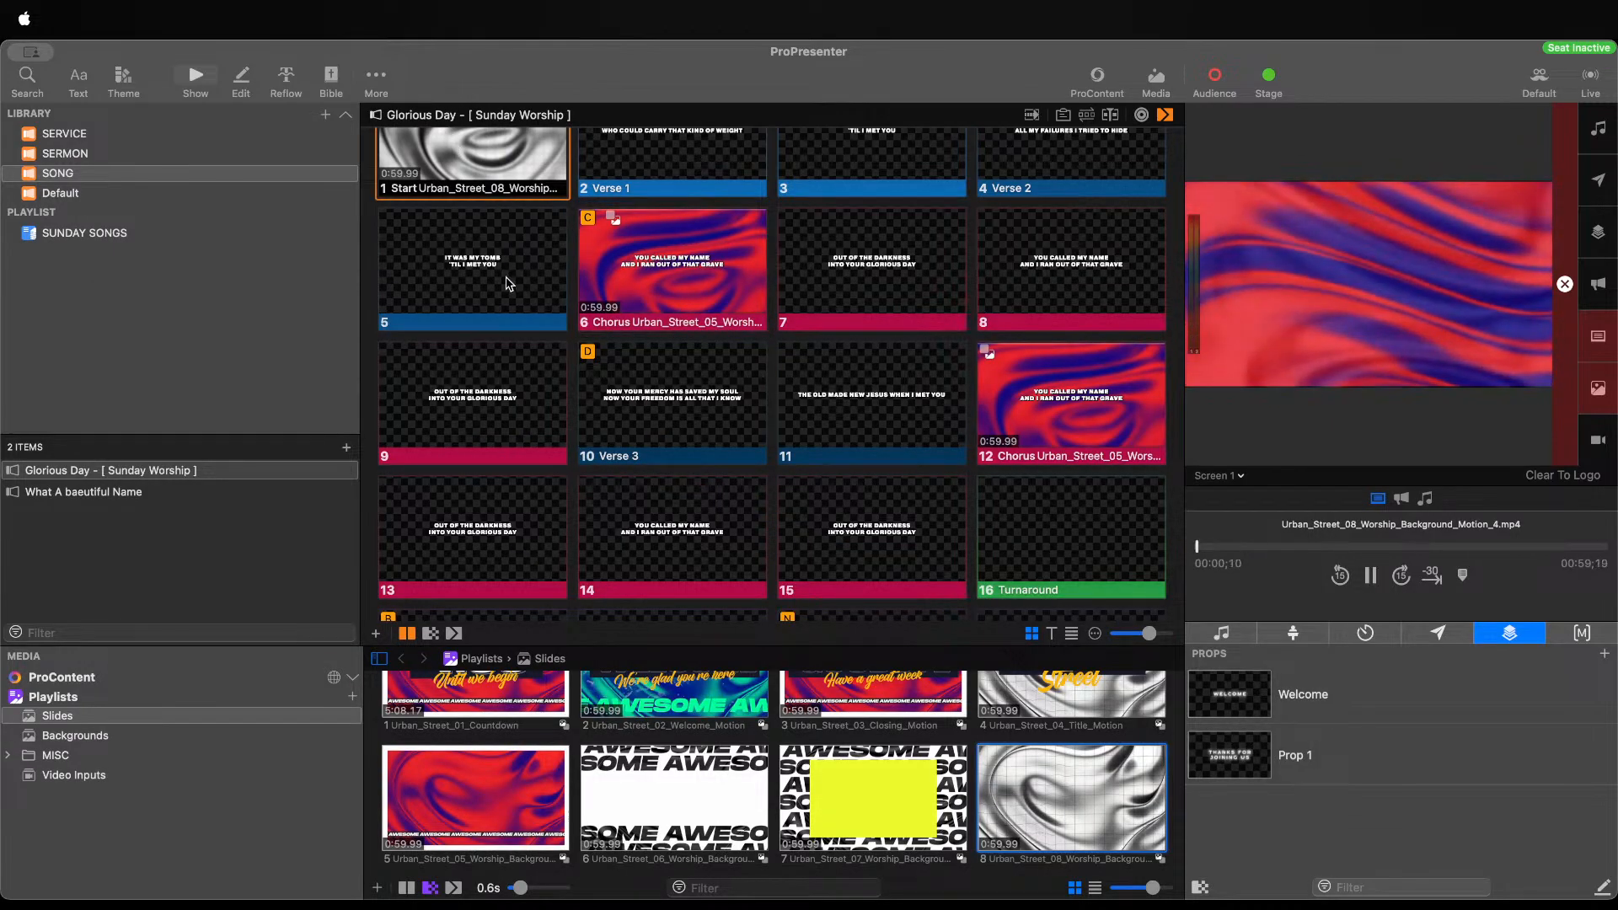
Set the transition of the slide 6 video to Dissolve
right_click(624, 271)
click(927, 460)
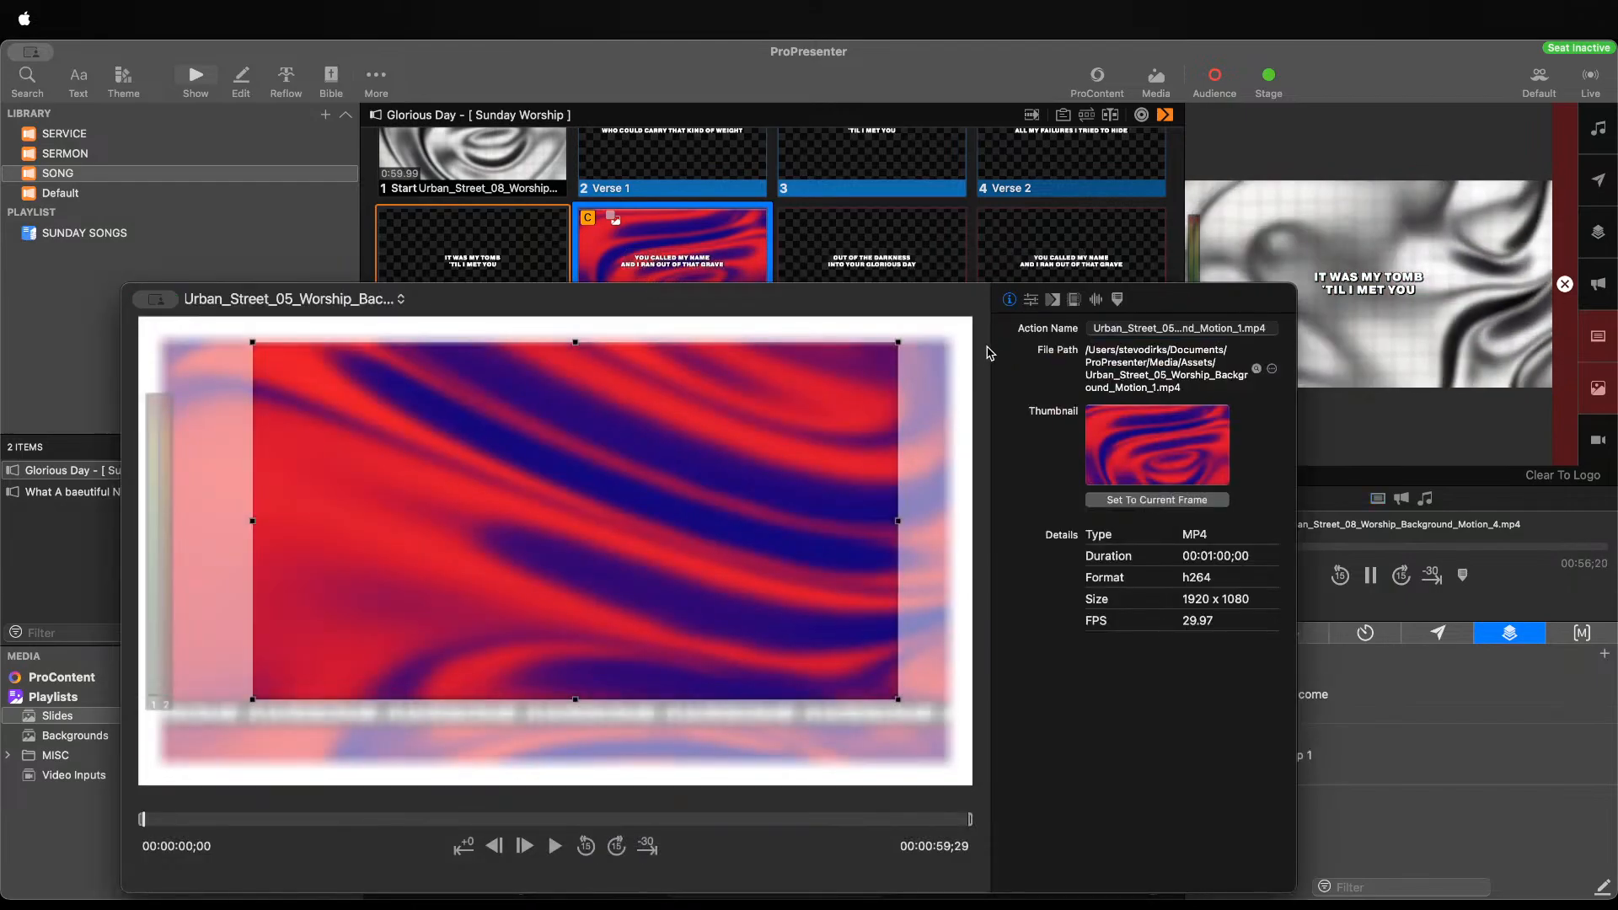
click(1058, 300)
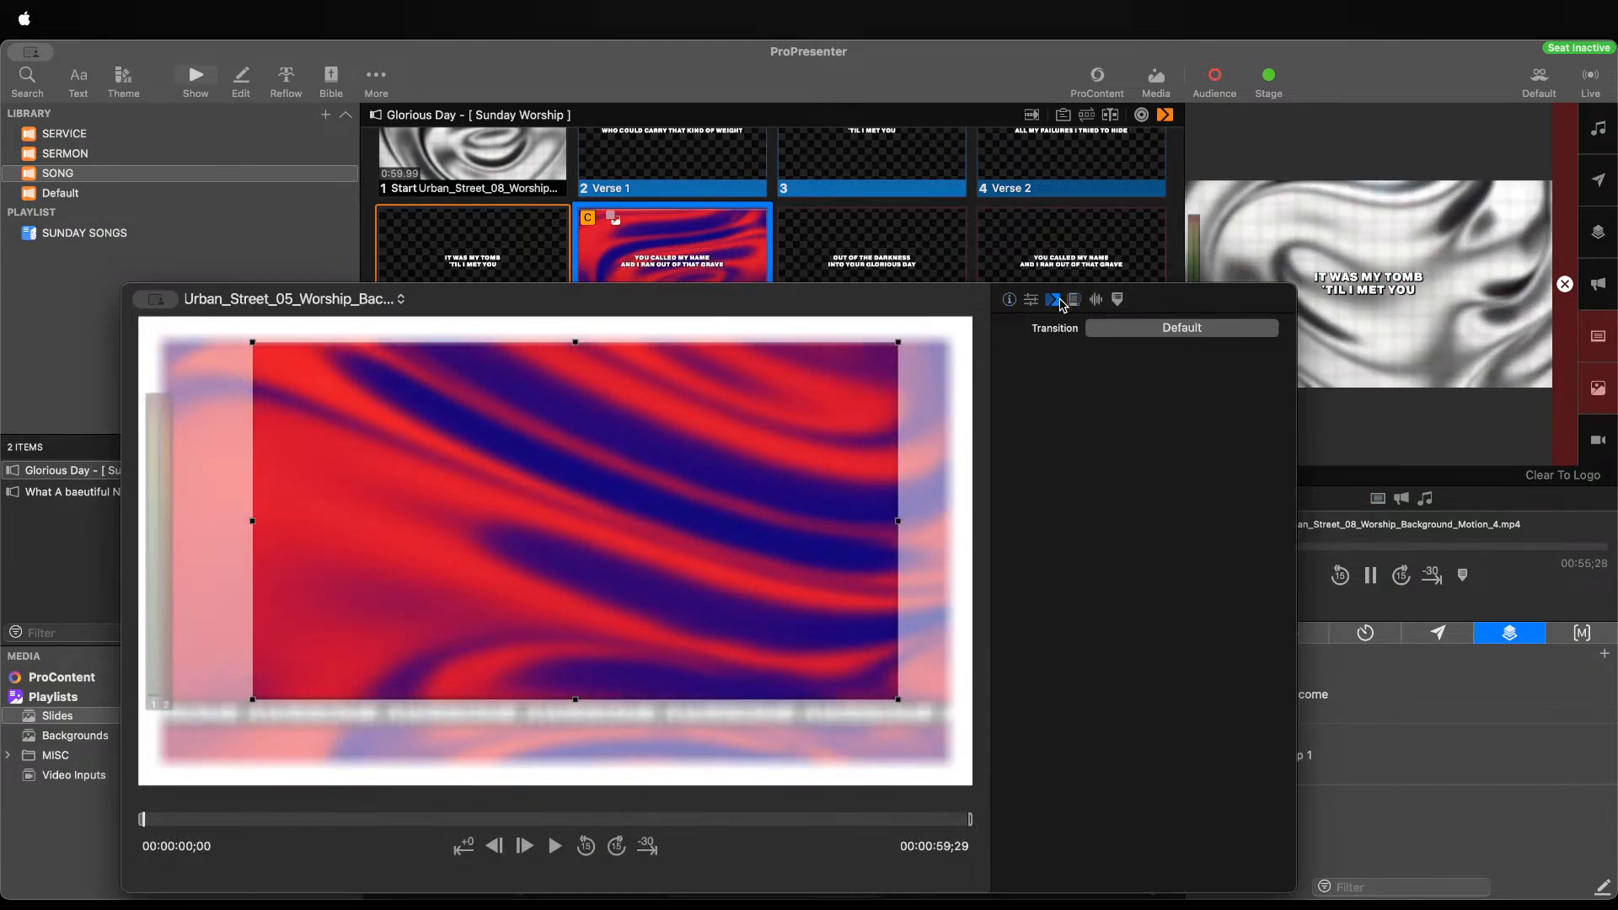
click(1118, 329)
click(1129, 611)
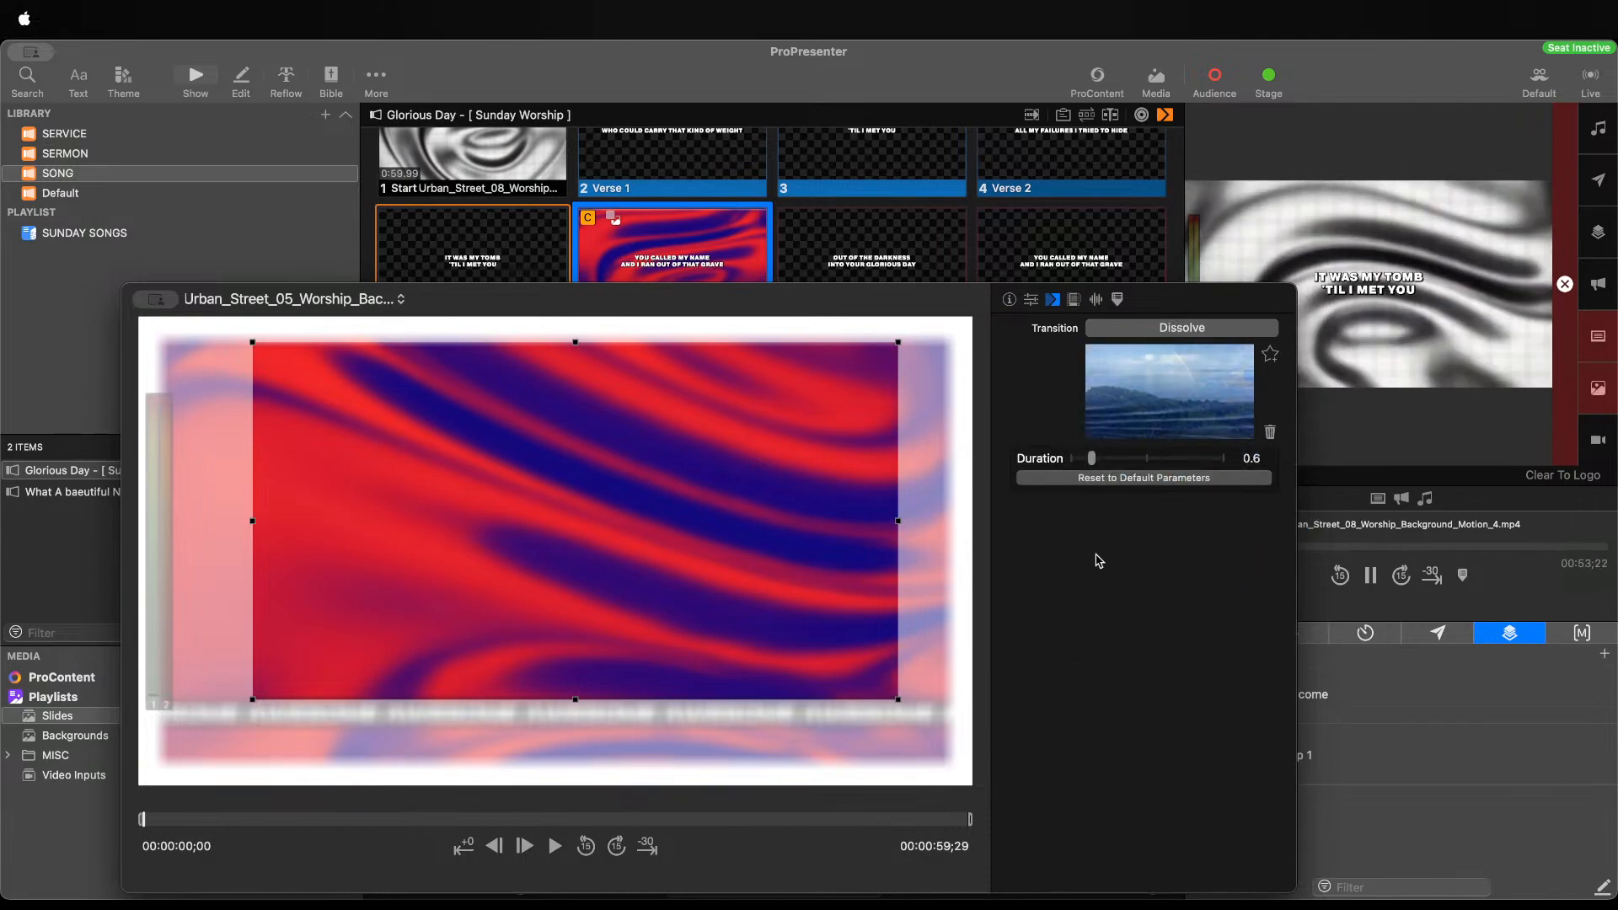
Set the duration of the video's Dissolve transition to 6
drag(958, 306, 957, 326)
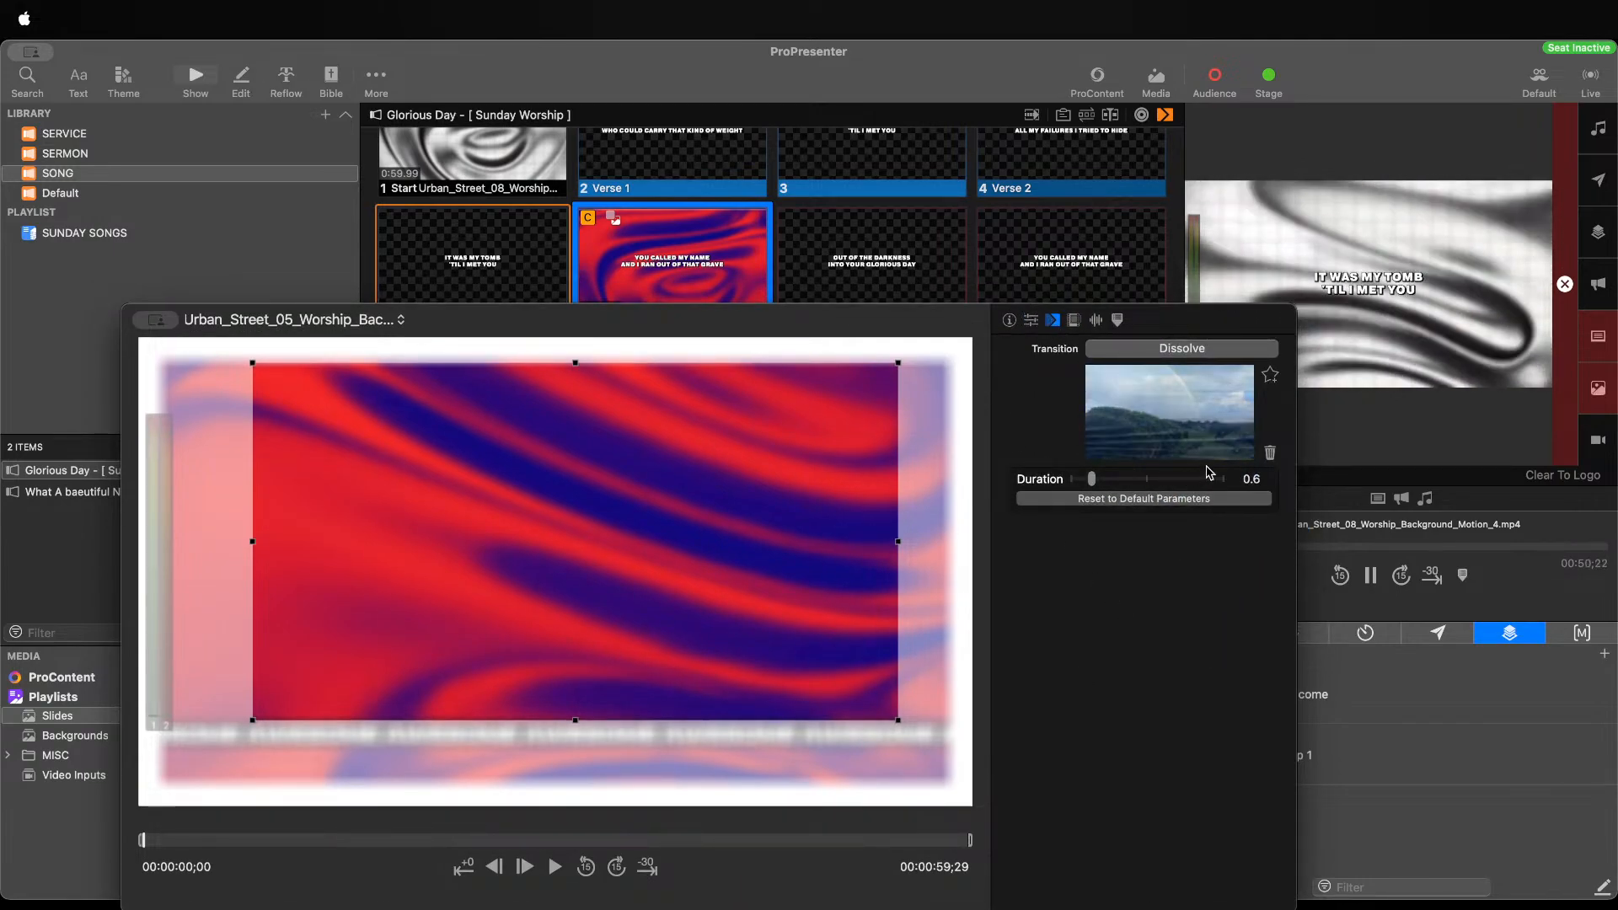
double_click(1261, 479)
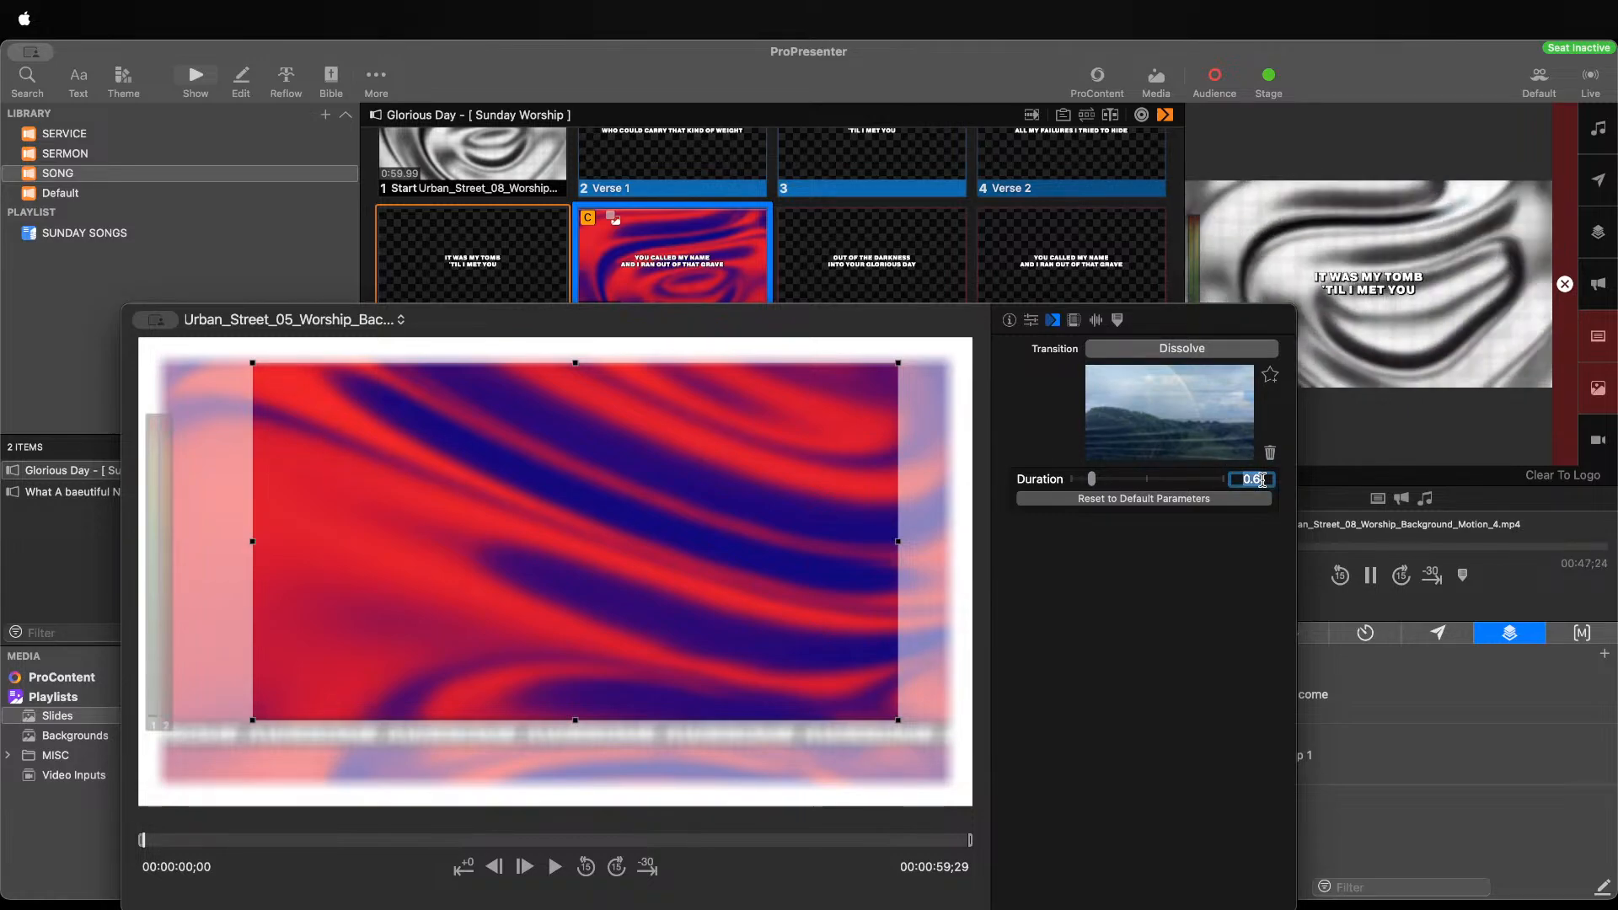
text(6)
key(Return)
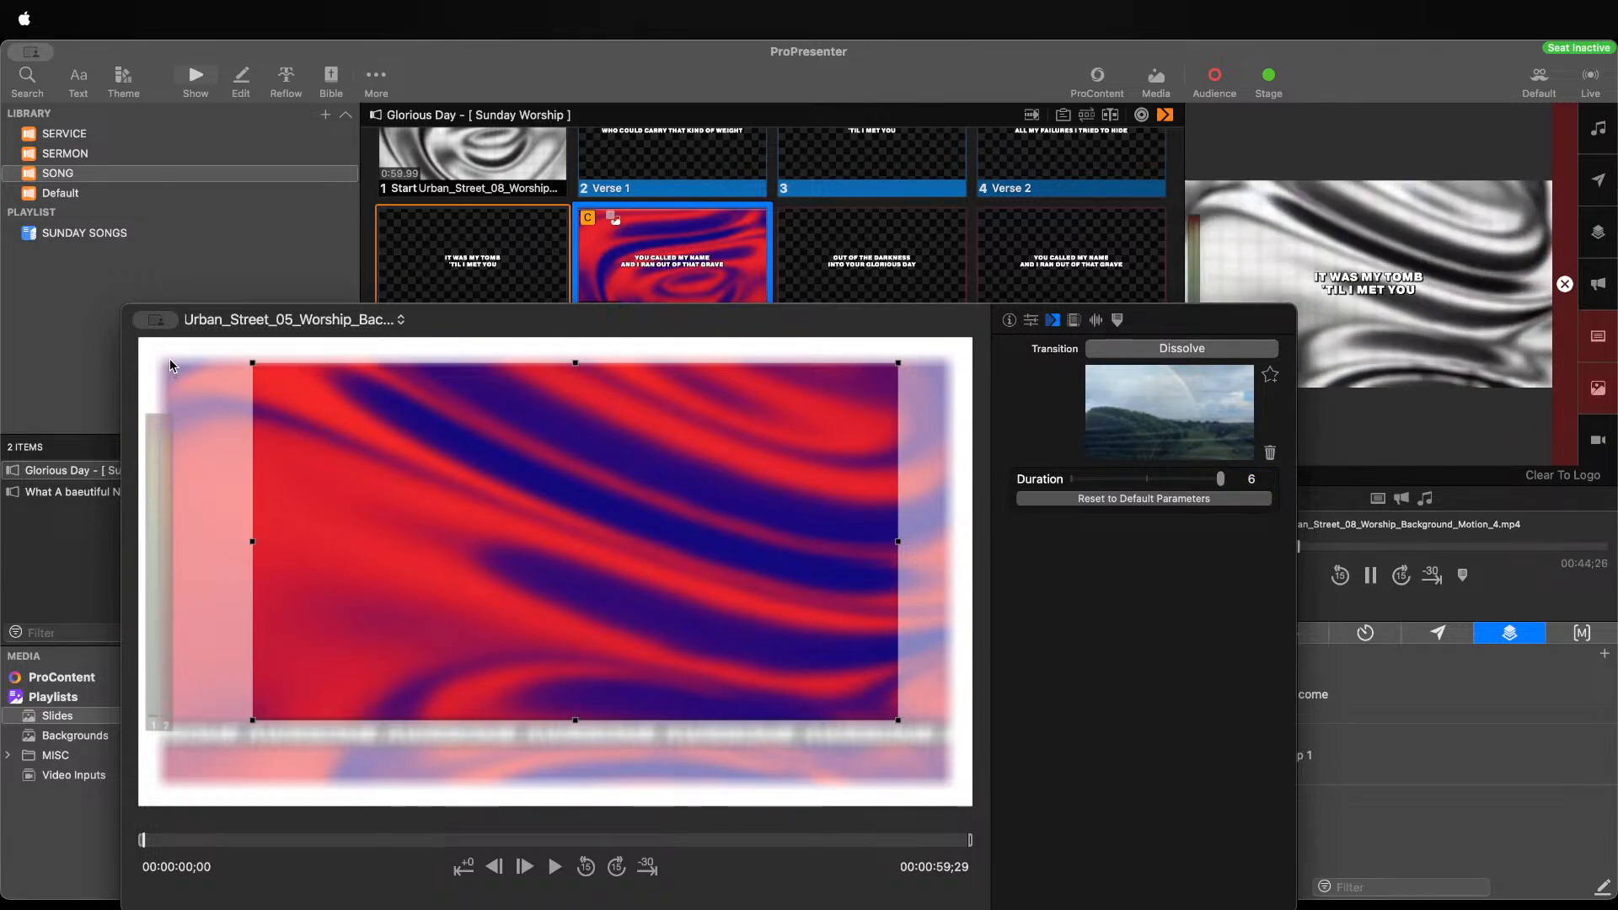
Play the song from slide 5 through slide 8 to check how the Chorus background dissolves in behind the lyrics
click(511, 221)
click(485, 255)
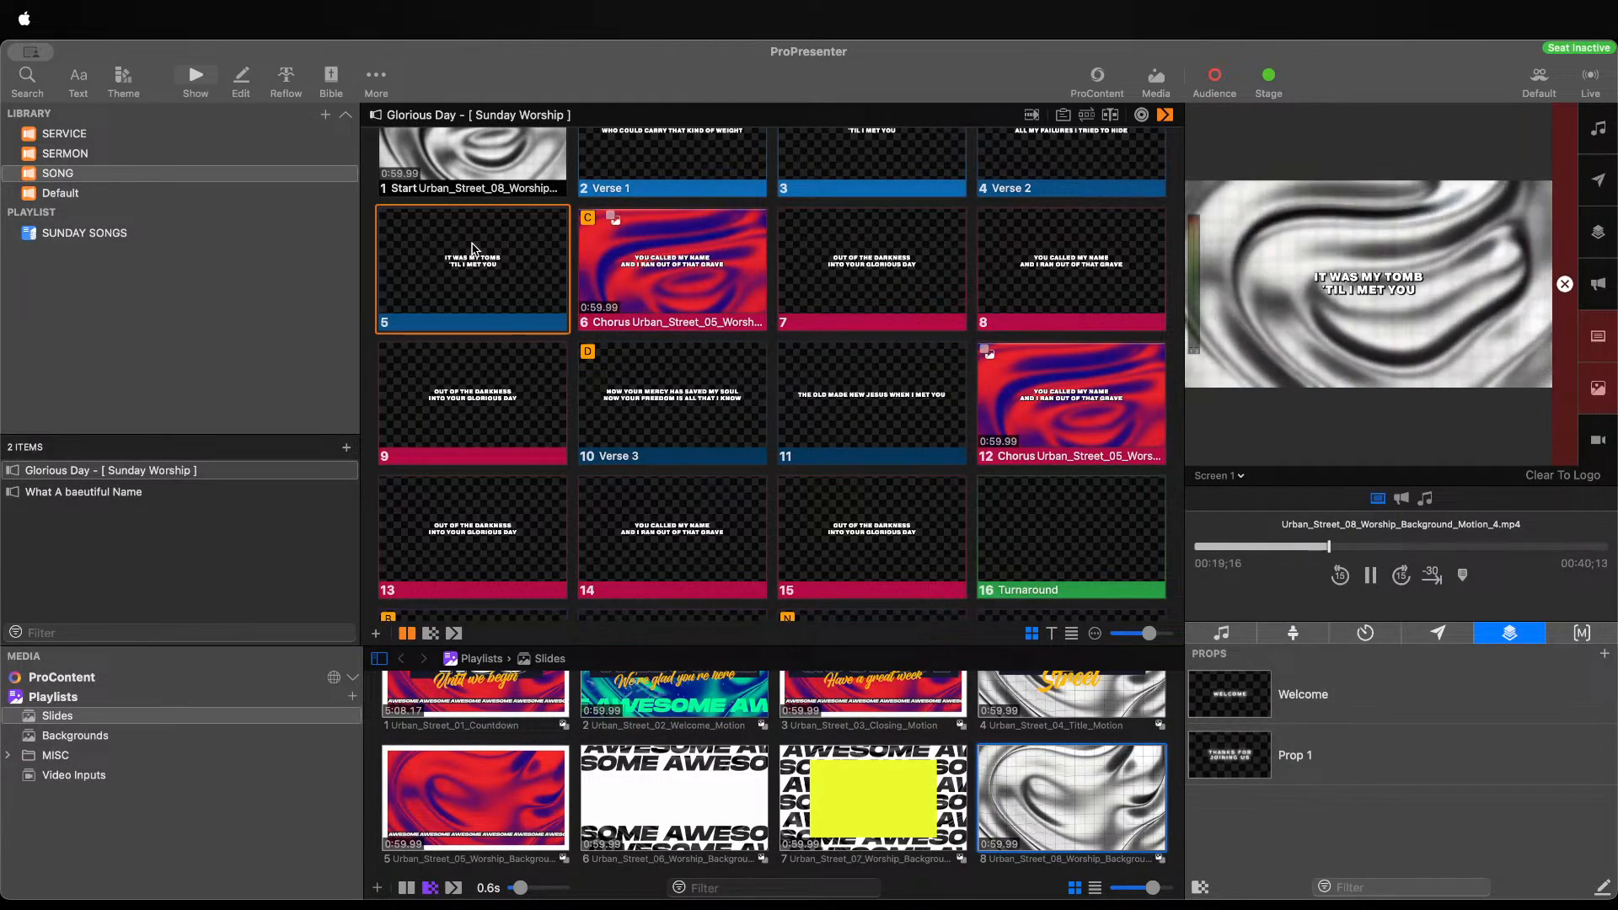
key(Right)
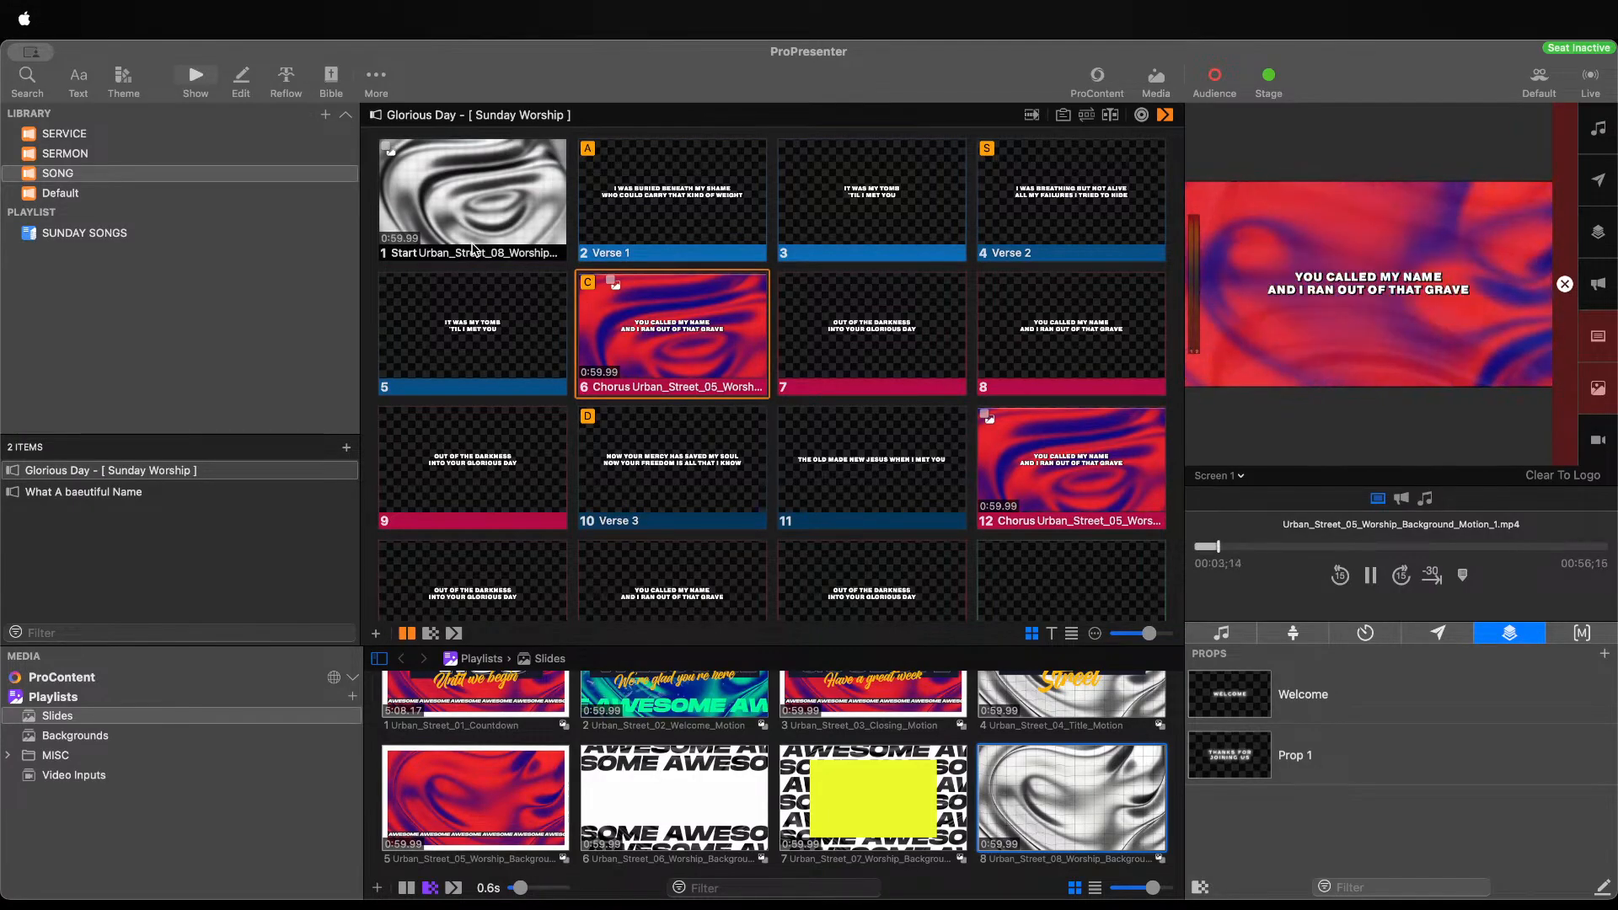
key(Right)
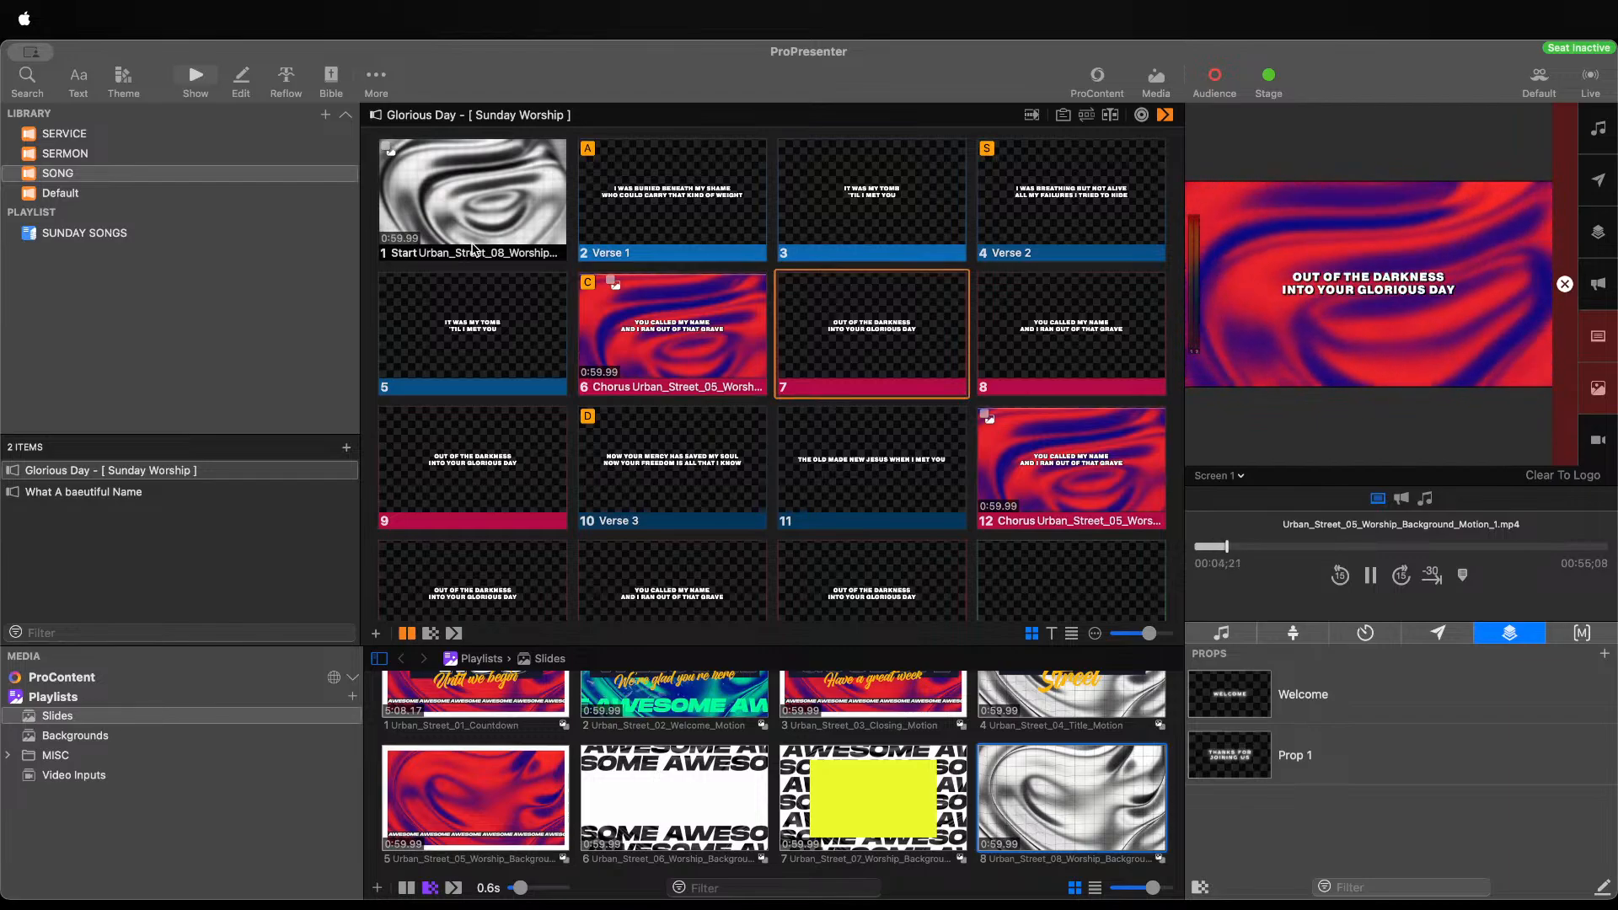
key(Right)
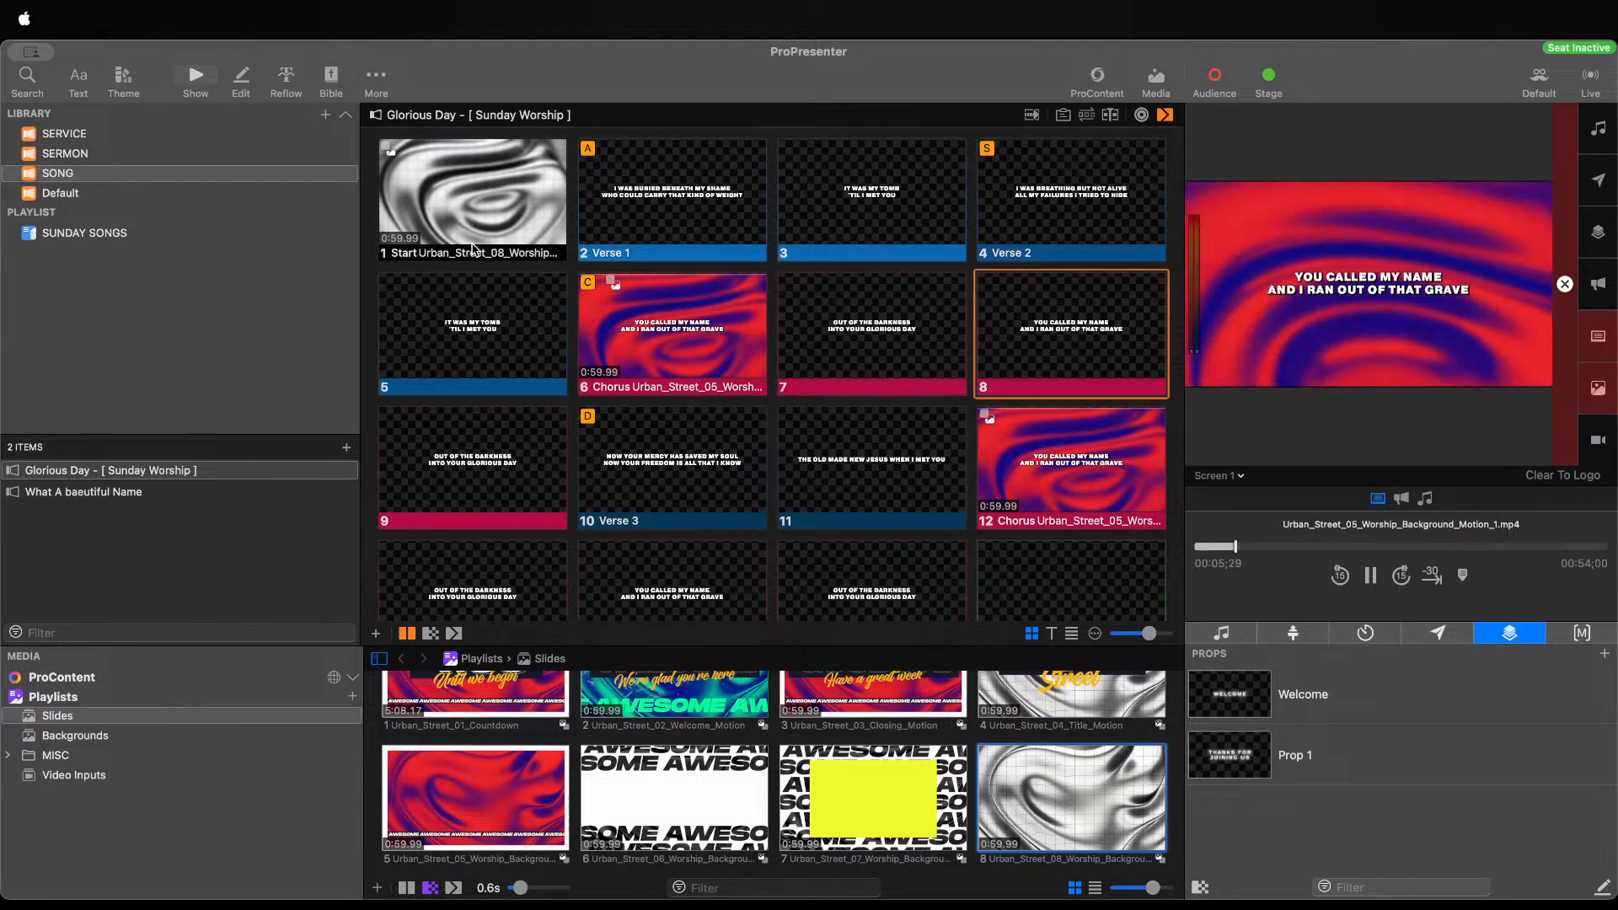
Advance the output from slide 8 to slide 10, Verse 3, to check the lyrics over the Chorus background
key(Right)
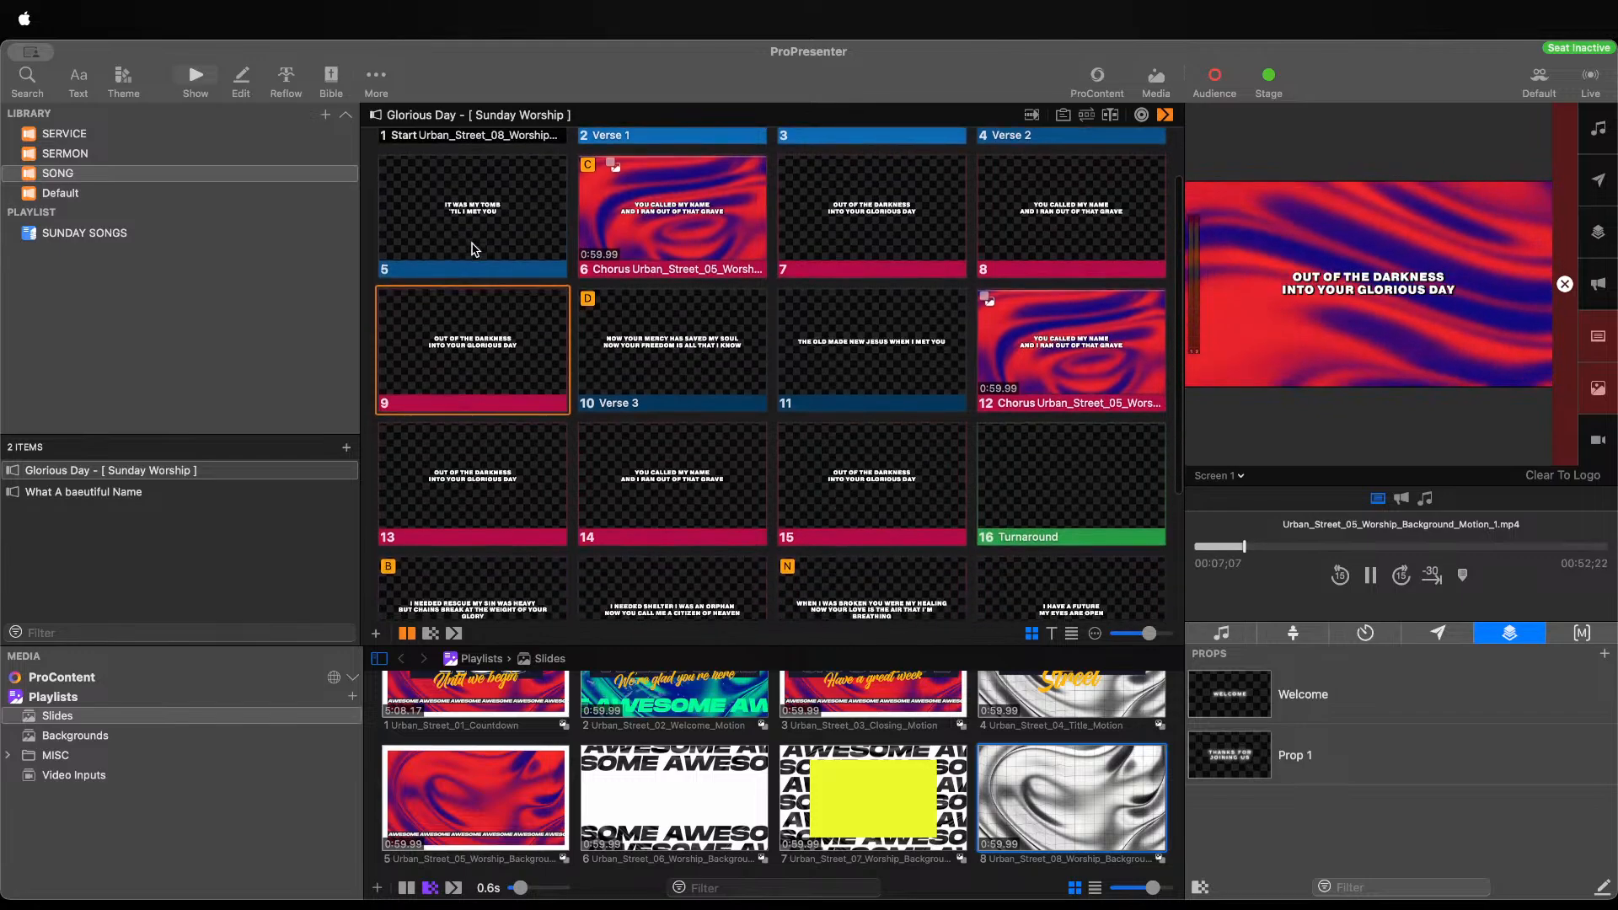
key(Right)
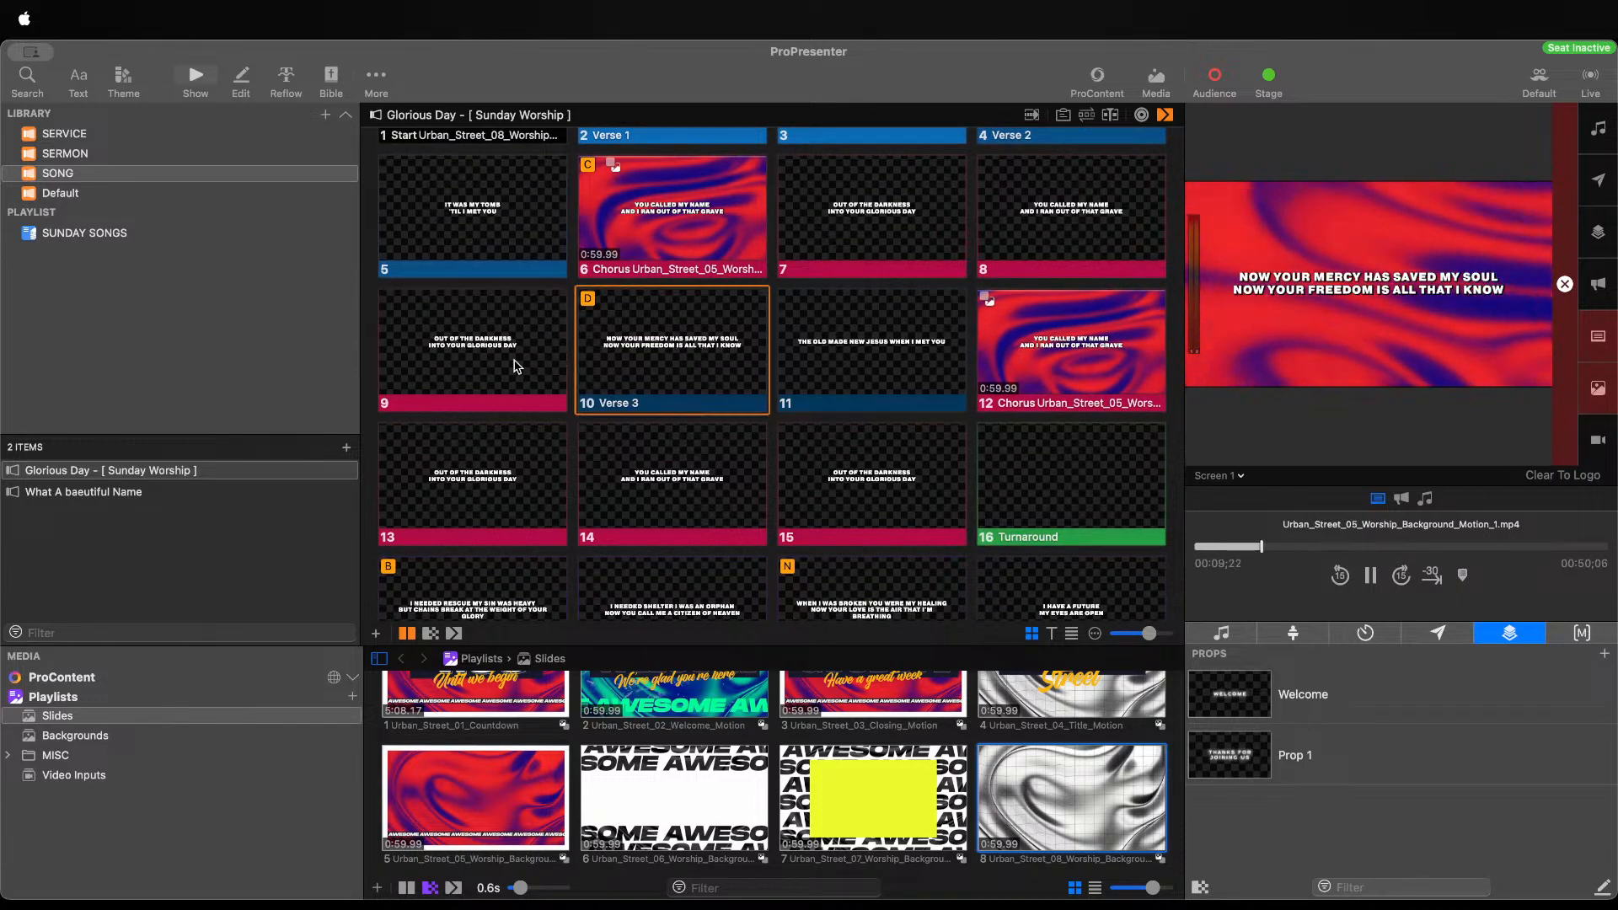
scroll(518, 366, up, 2)
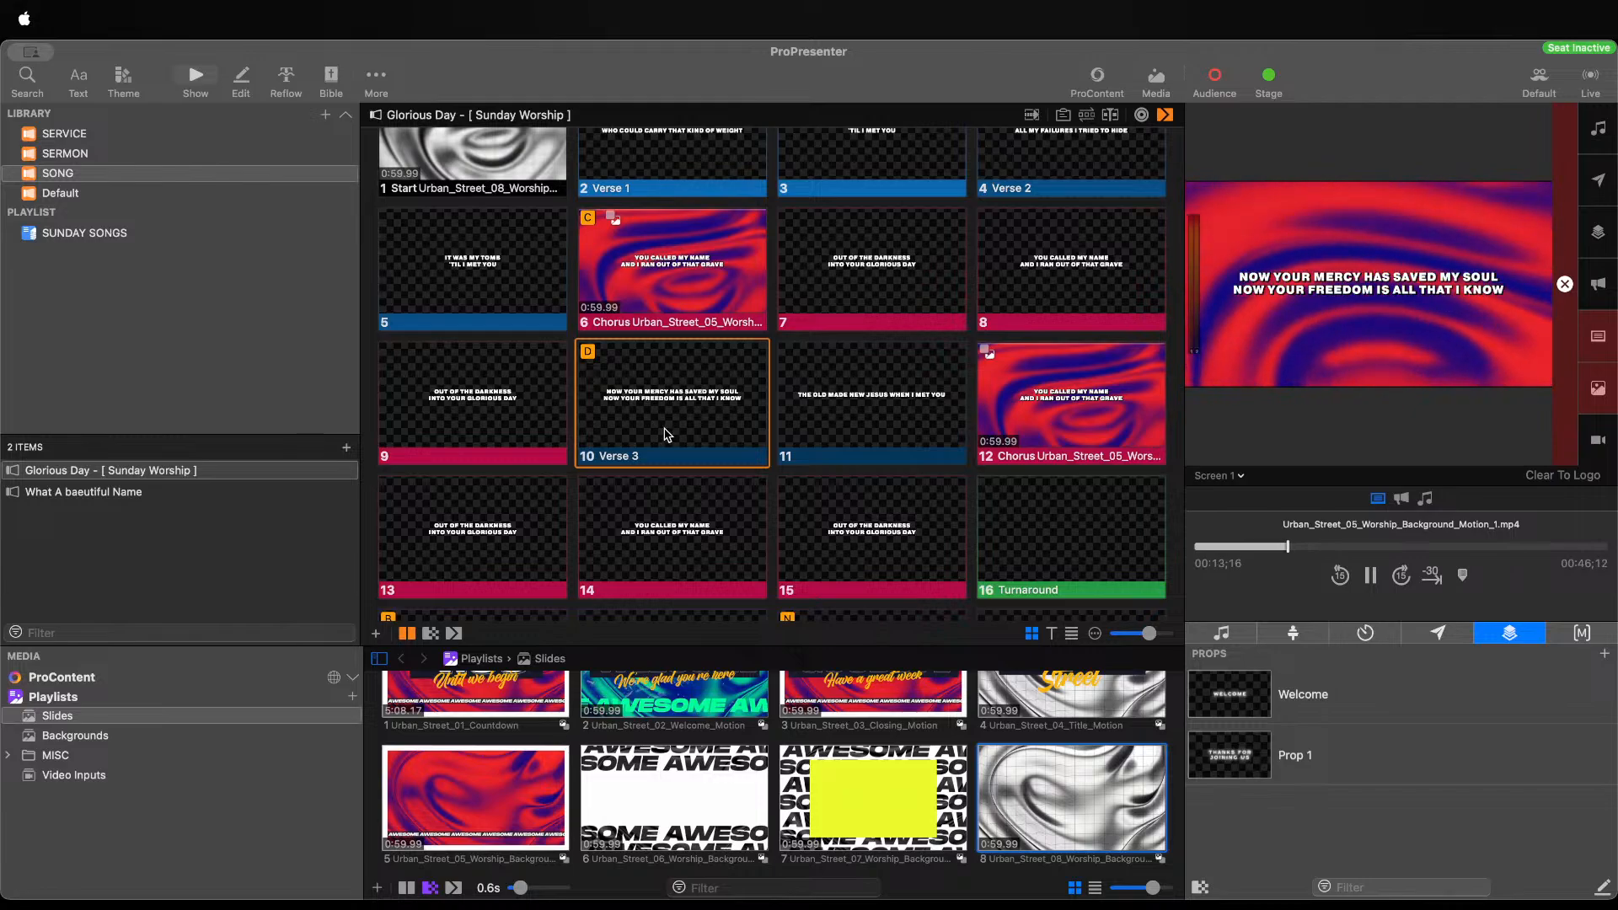
Insert a Turnaround group between the first Chorus and Verse 3 in the Sunday Worship arrangement and send its blank slide to the output
click(1080, 115)
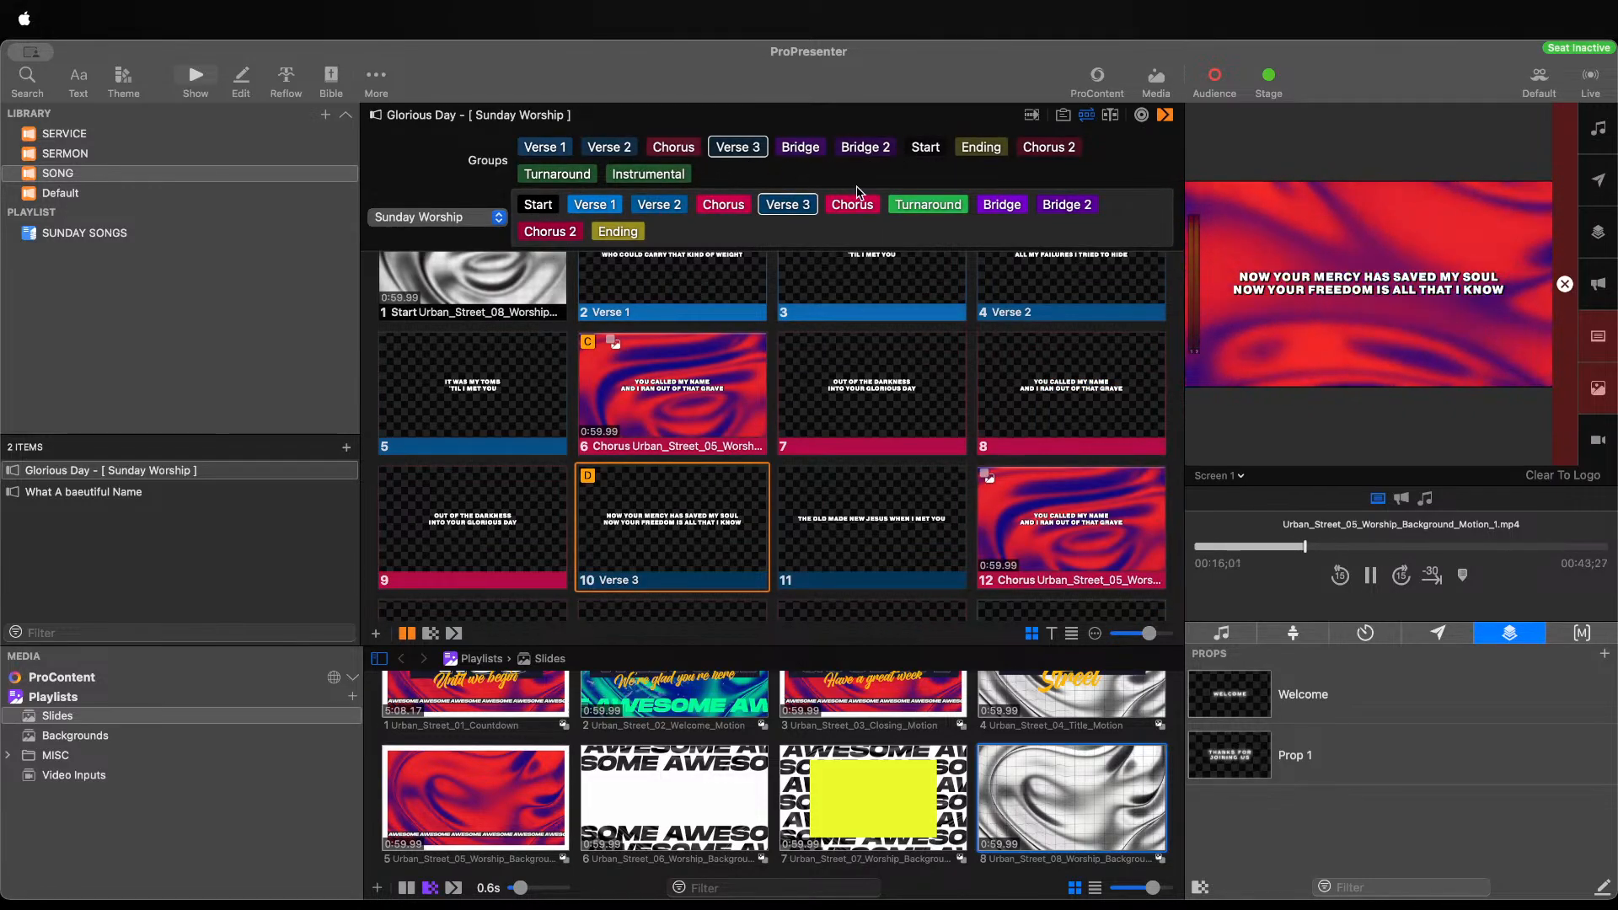
drag(555, 177, 758, 230)
scroll(745, 448, down, 2)
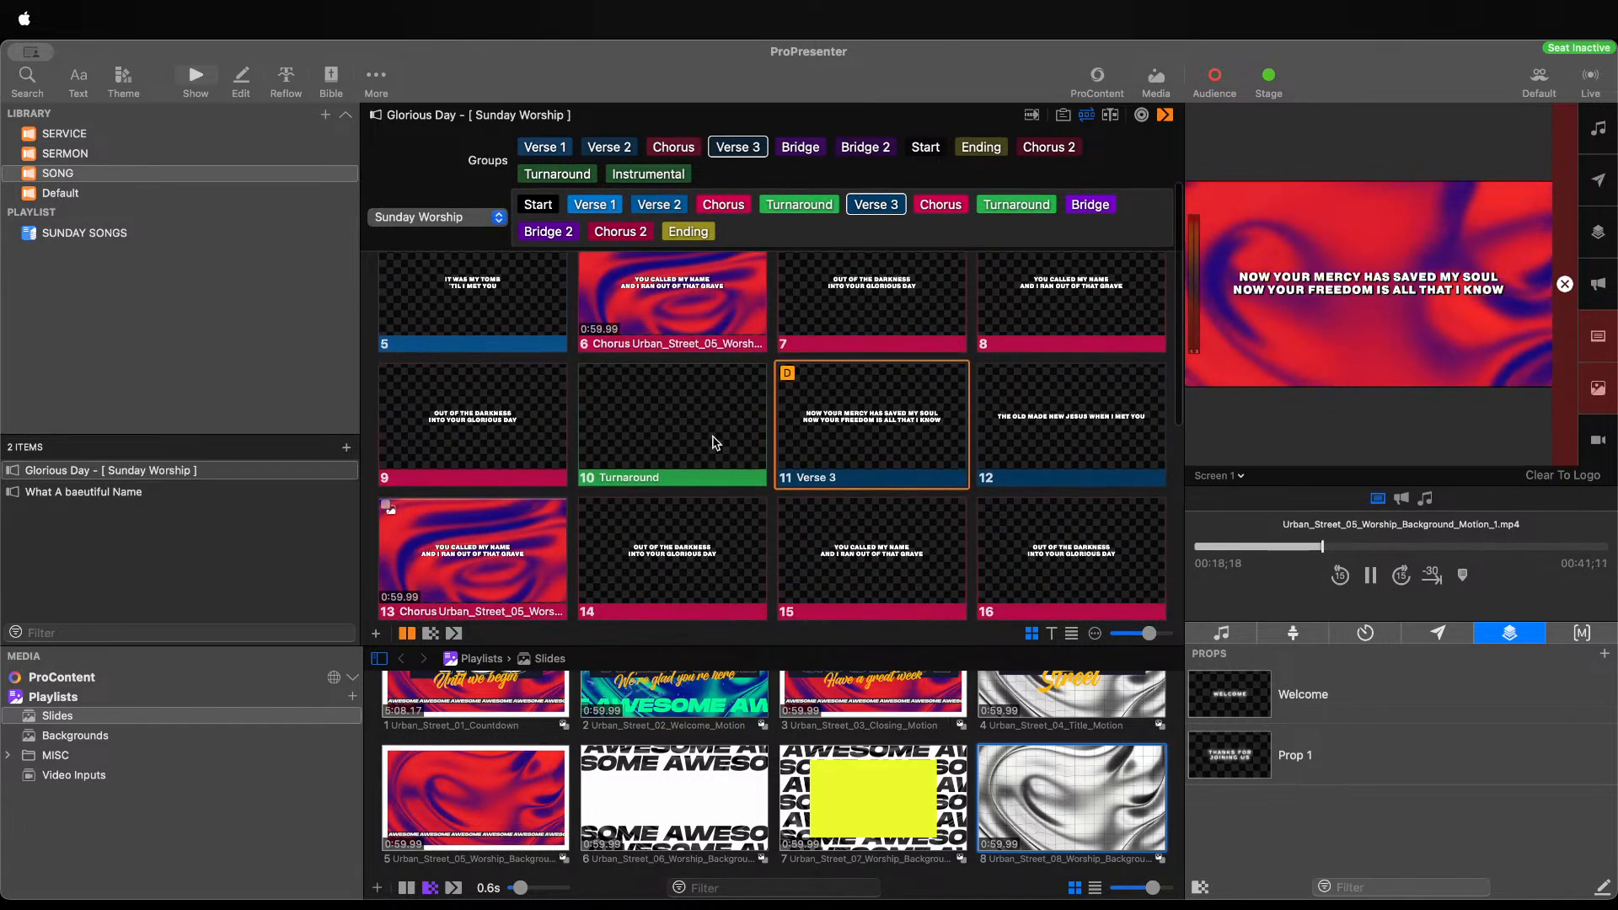
click(666, 421)
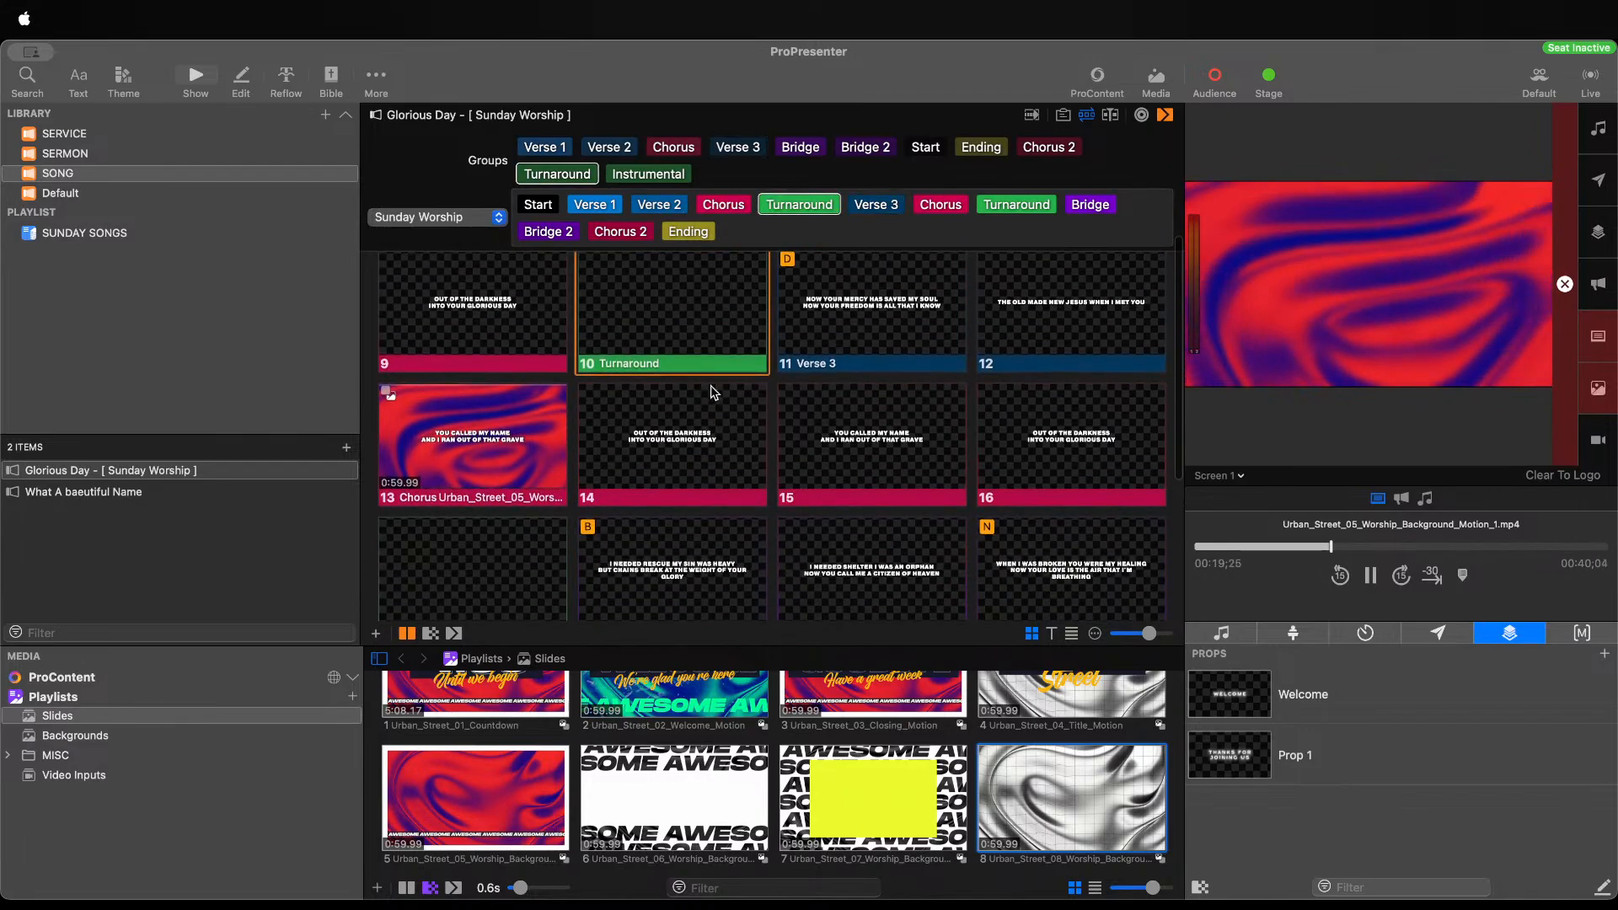
scroll(742, 401, up, 2)
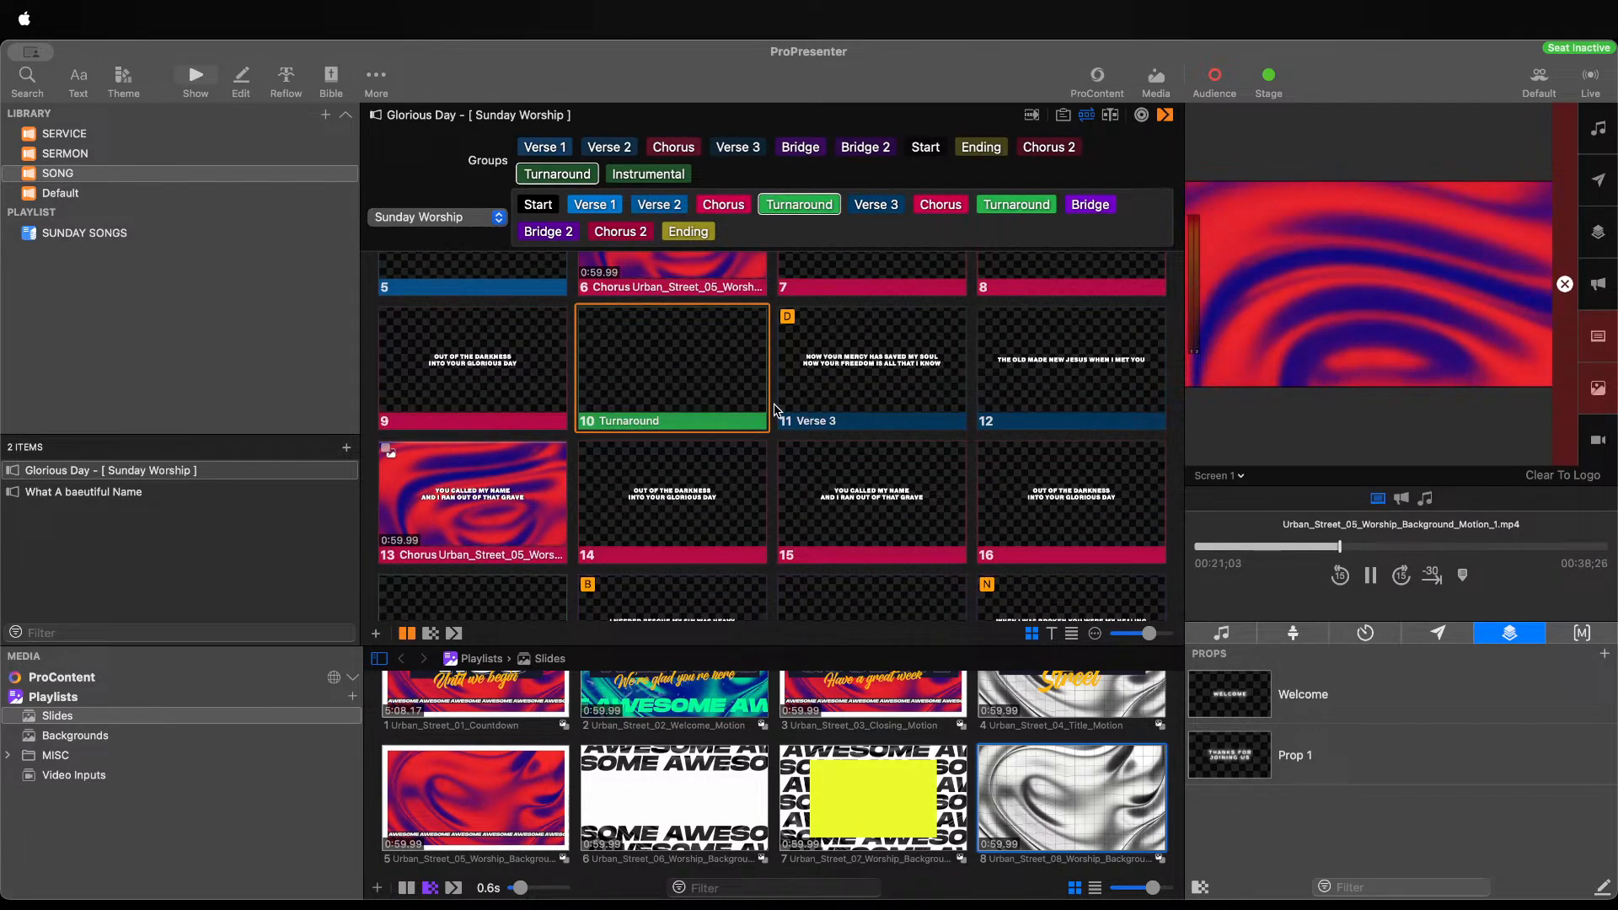
scroll(851, 455, down, 2)
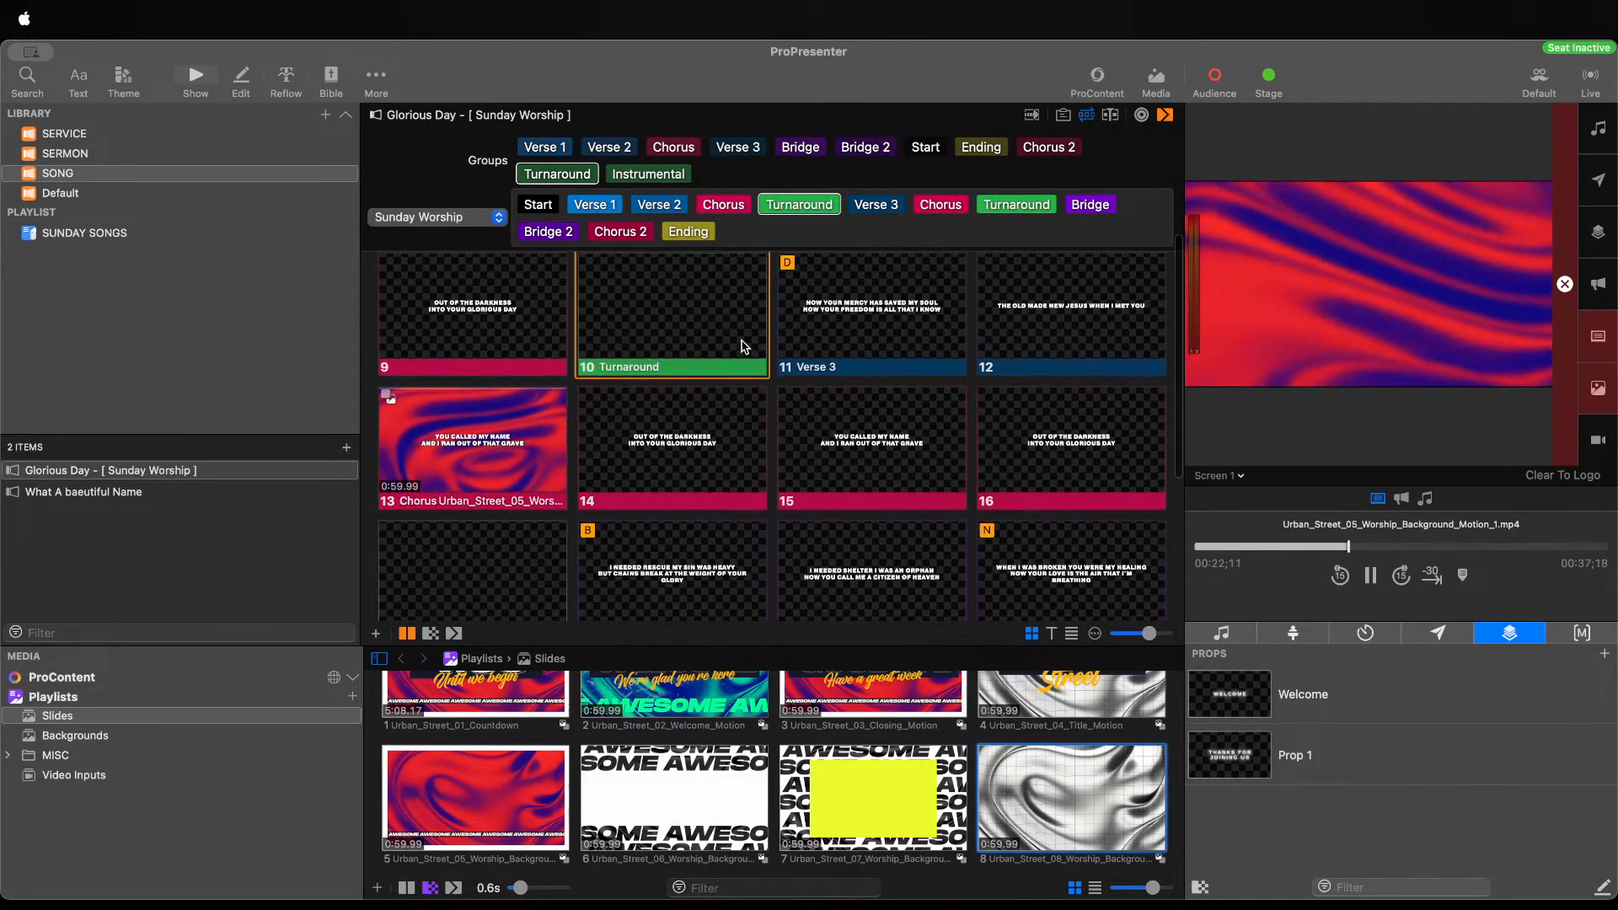
Play on through Verse 3 to the slide 13 Chorus, ending on the slide 17 Turnaround, to check the song's flow
key(Right)
key(Right)
key(Right)
key(Right)
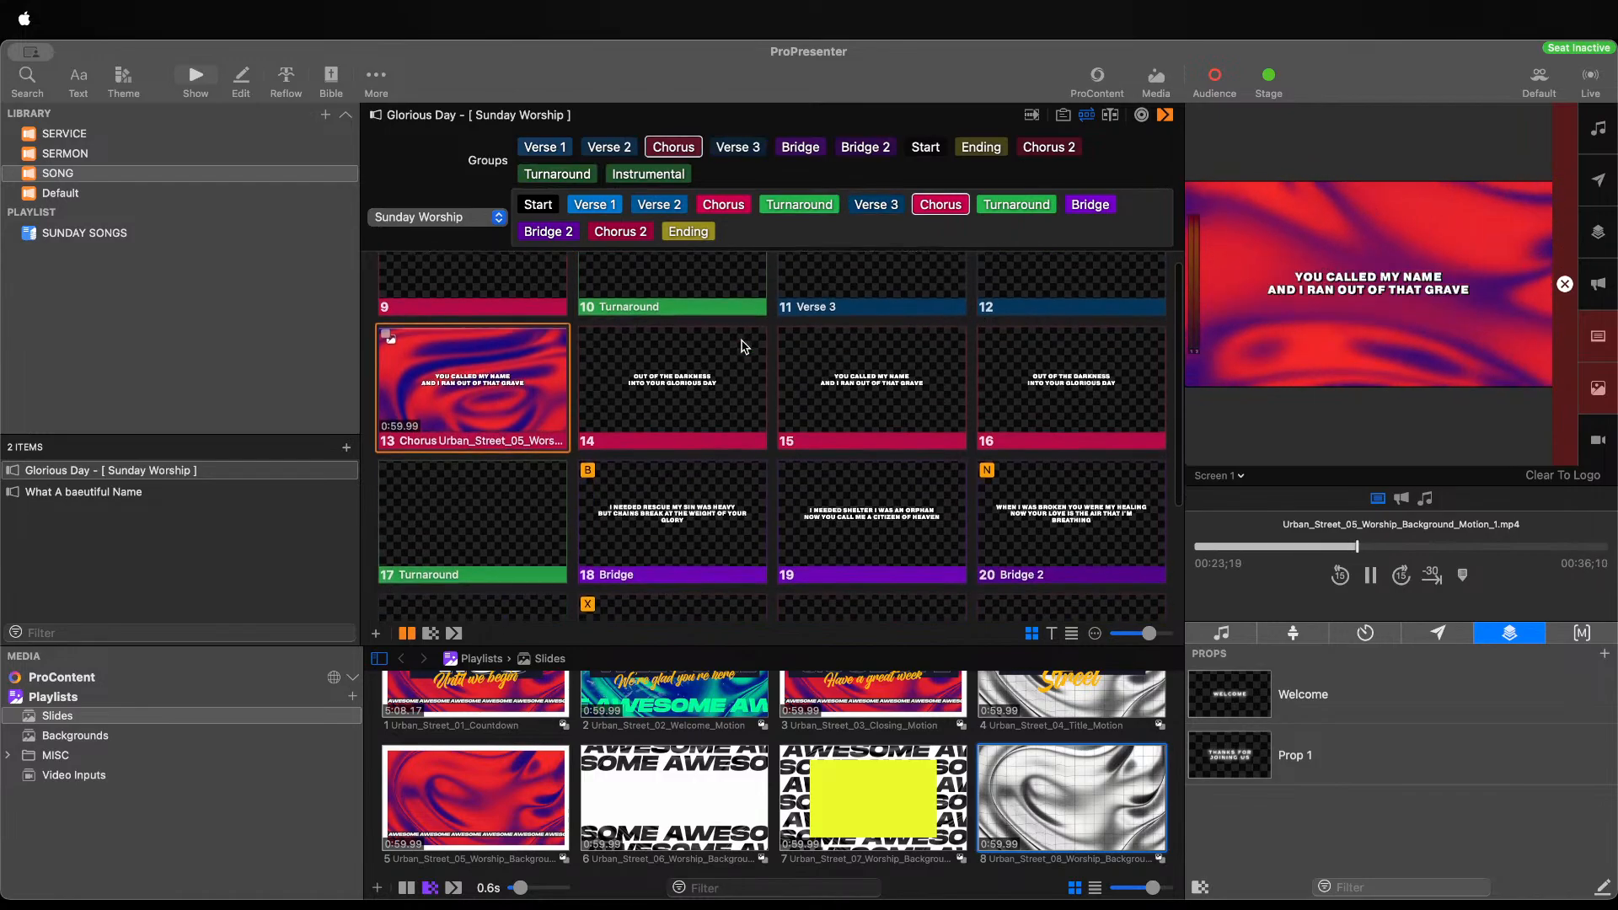
click(519, 350)
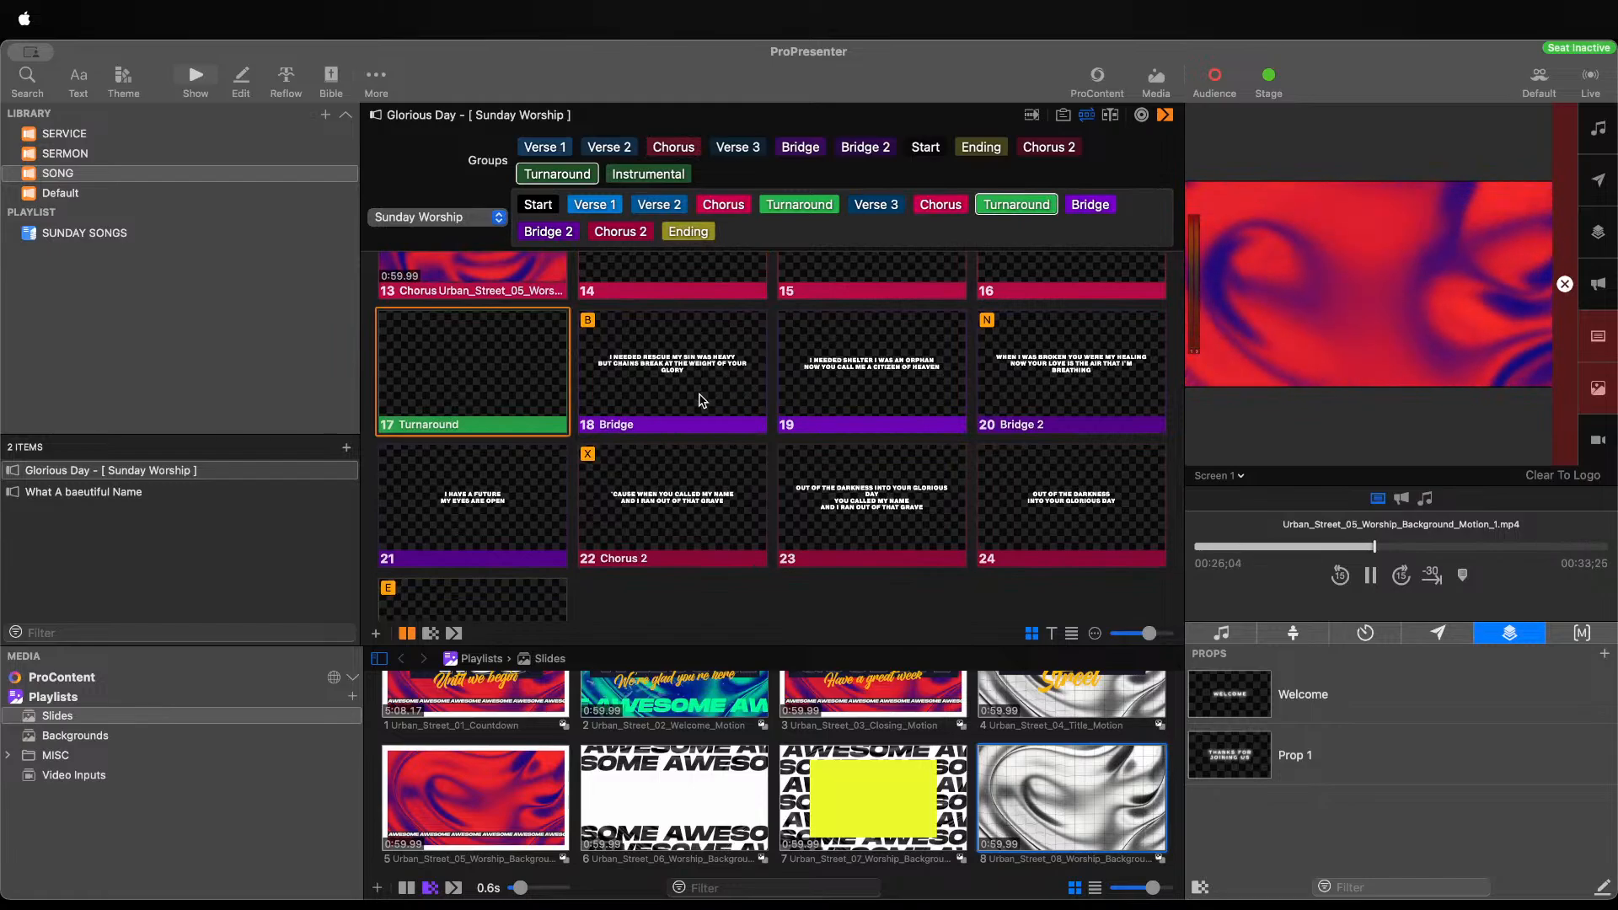
Edit the Lyrics theme and set the text size of its second slide to 55
click(128, 84)
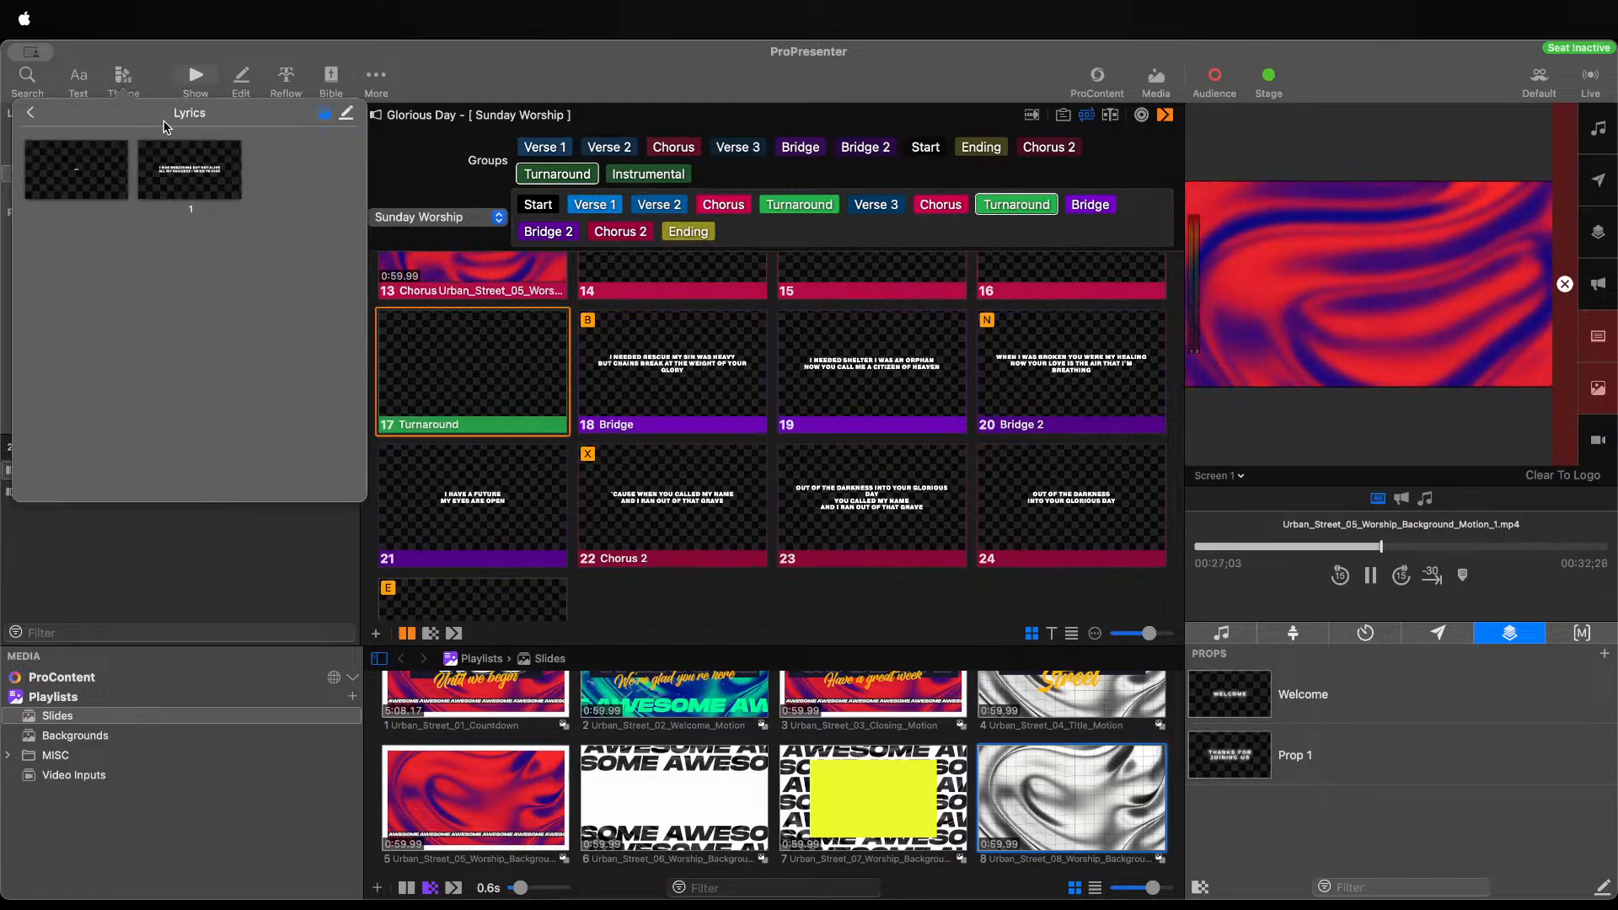
click(347, 113)
click(148, 359)
click(845, 552)
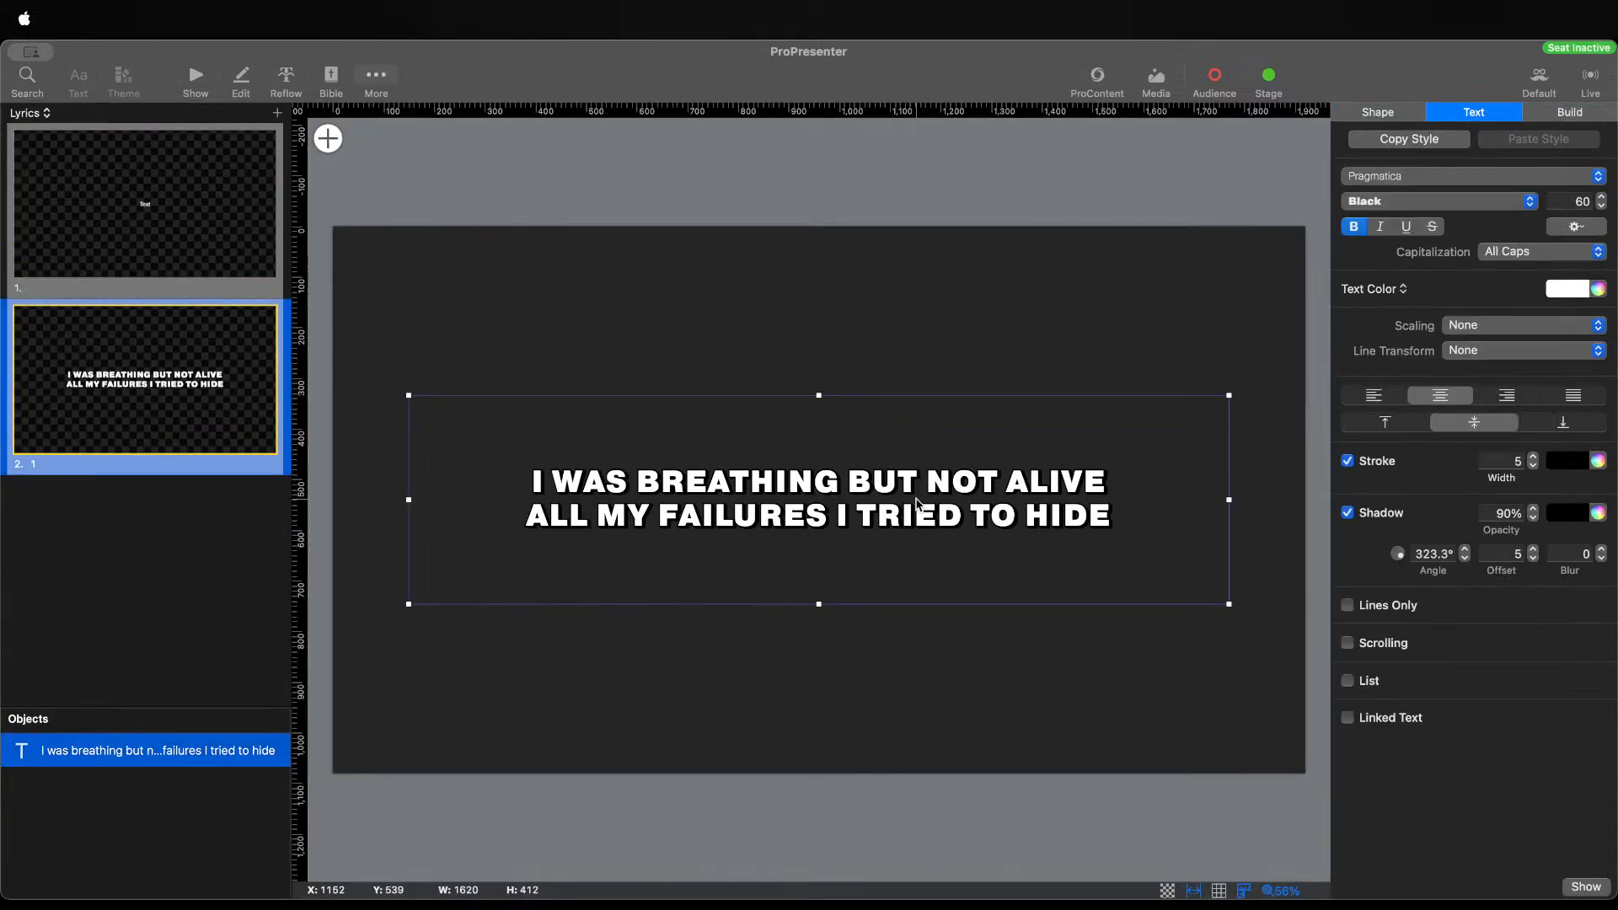
click(1600, 209)
click(1600, 209)
click(1600, 209)
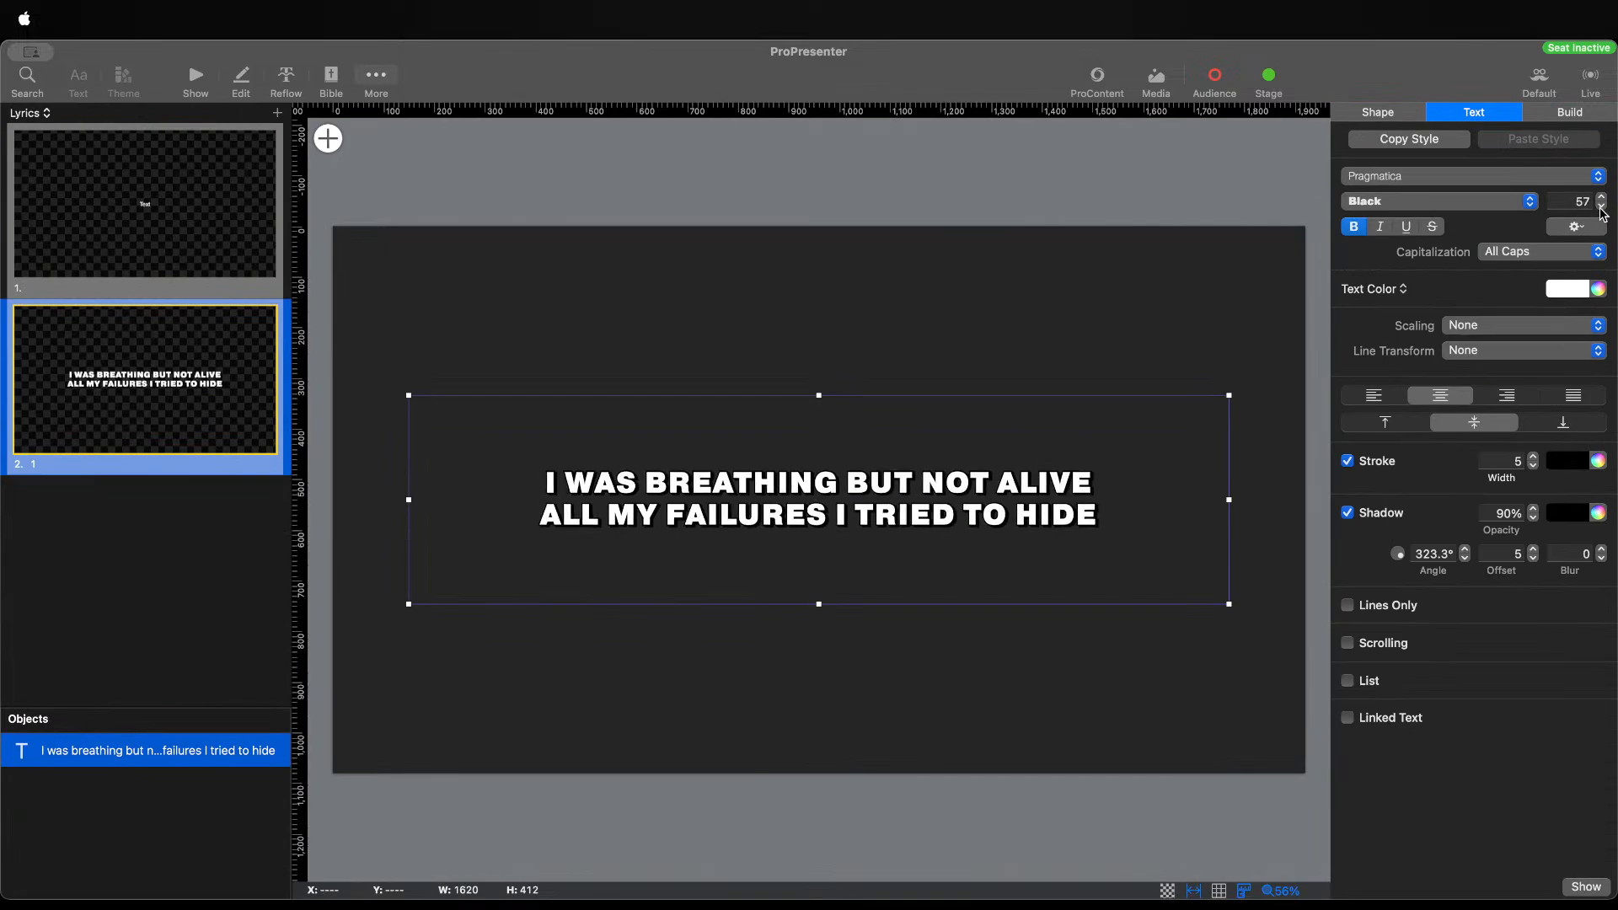
click(1600, 209)
click(1600, 209)
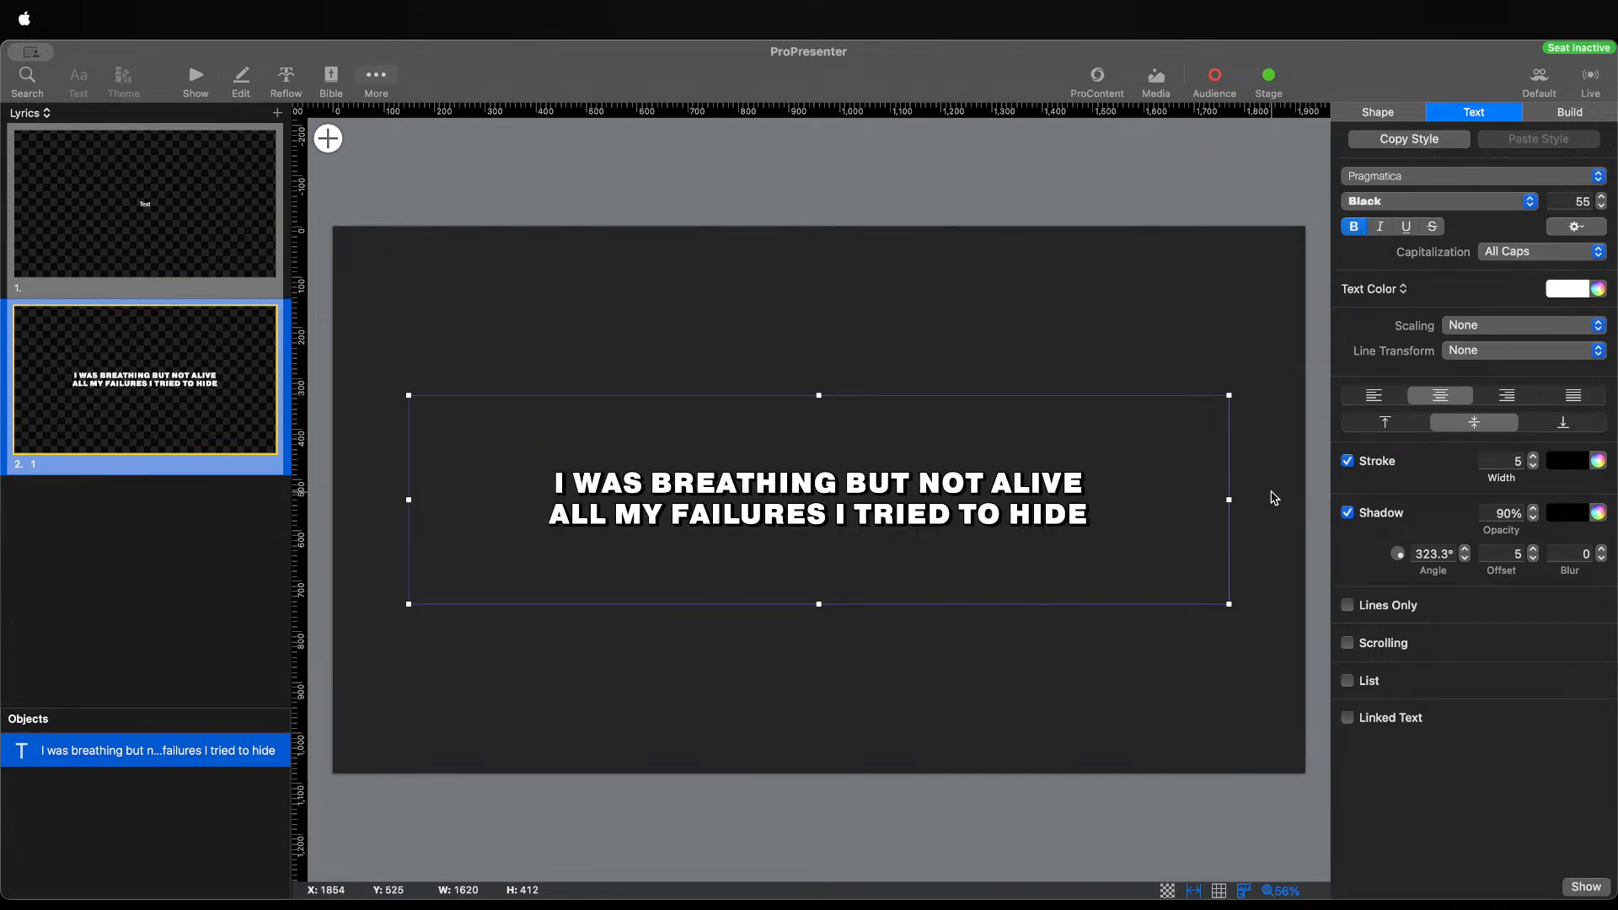
Widen the theme's lyric text box to about 1703, keeping it centred, and reapply that theme slide to the song
drag(1228, 499, 1270, 500)
mouse_move(1163, 482)
mouse_down()
mouse_move(1125, 479)
mouse_move(1144, 486)
mouse_up()
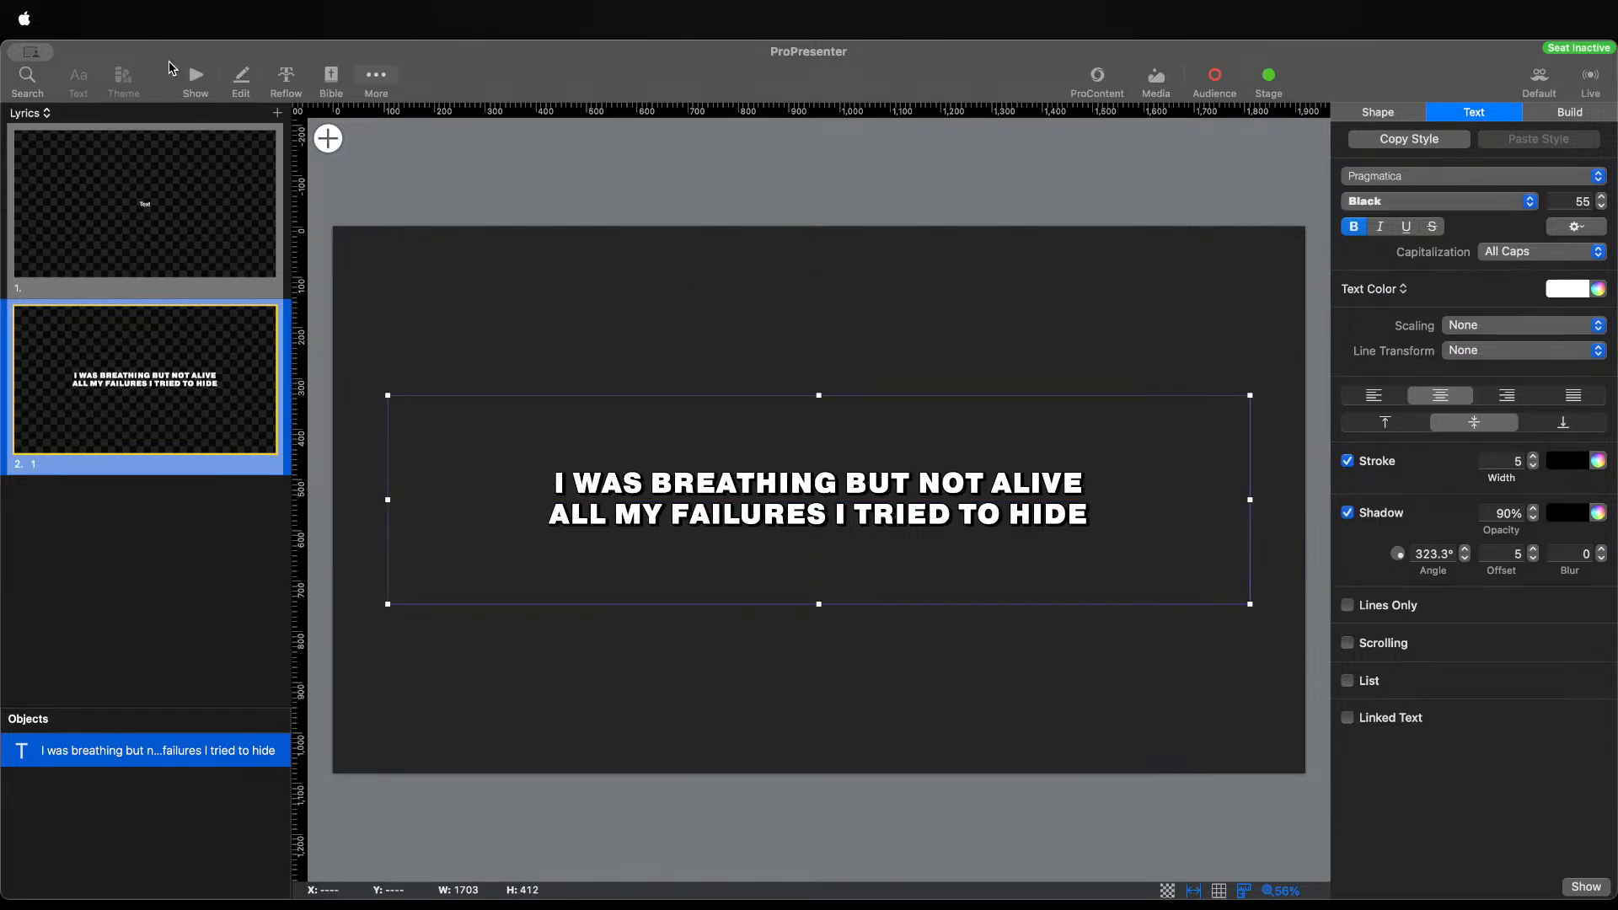
click(195, 78)
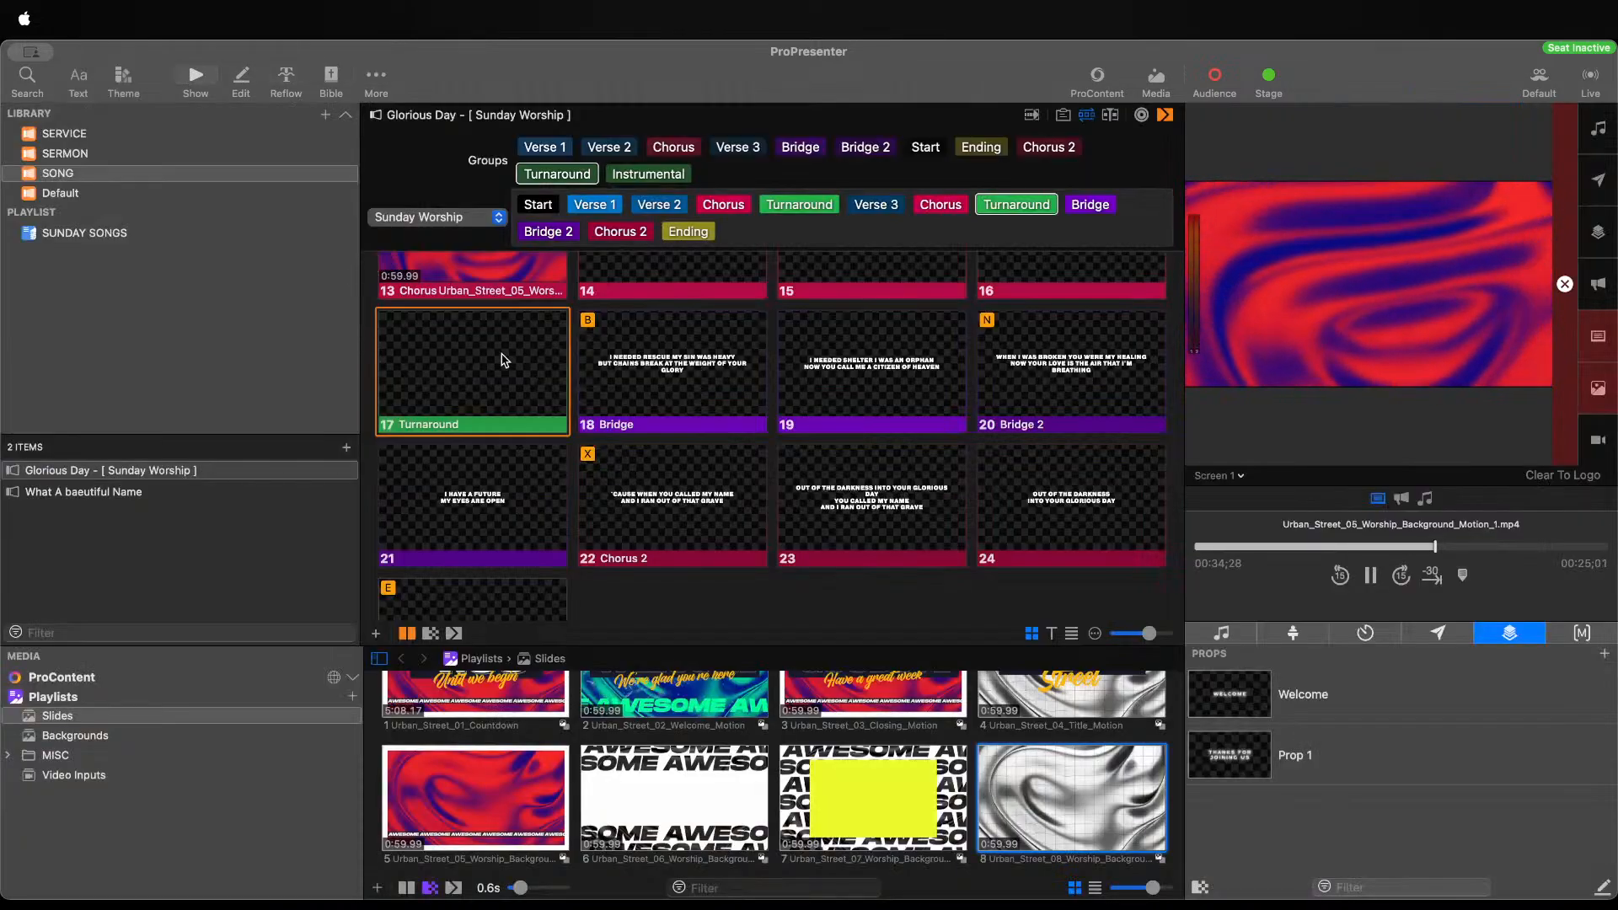
click(119, 75)
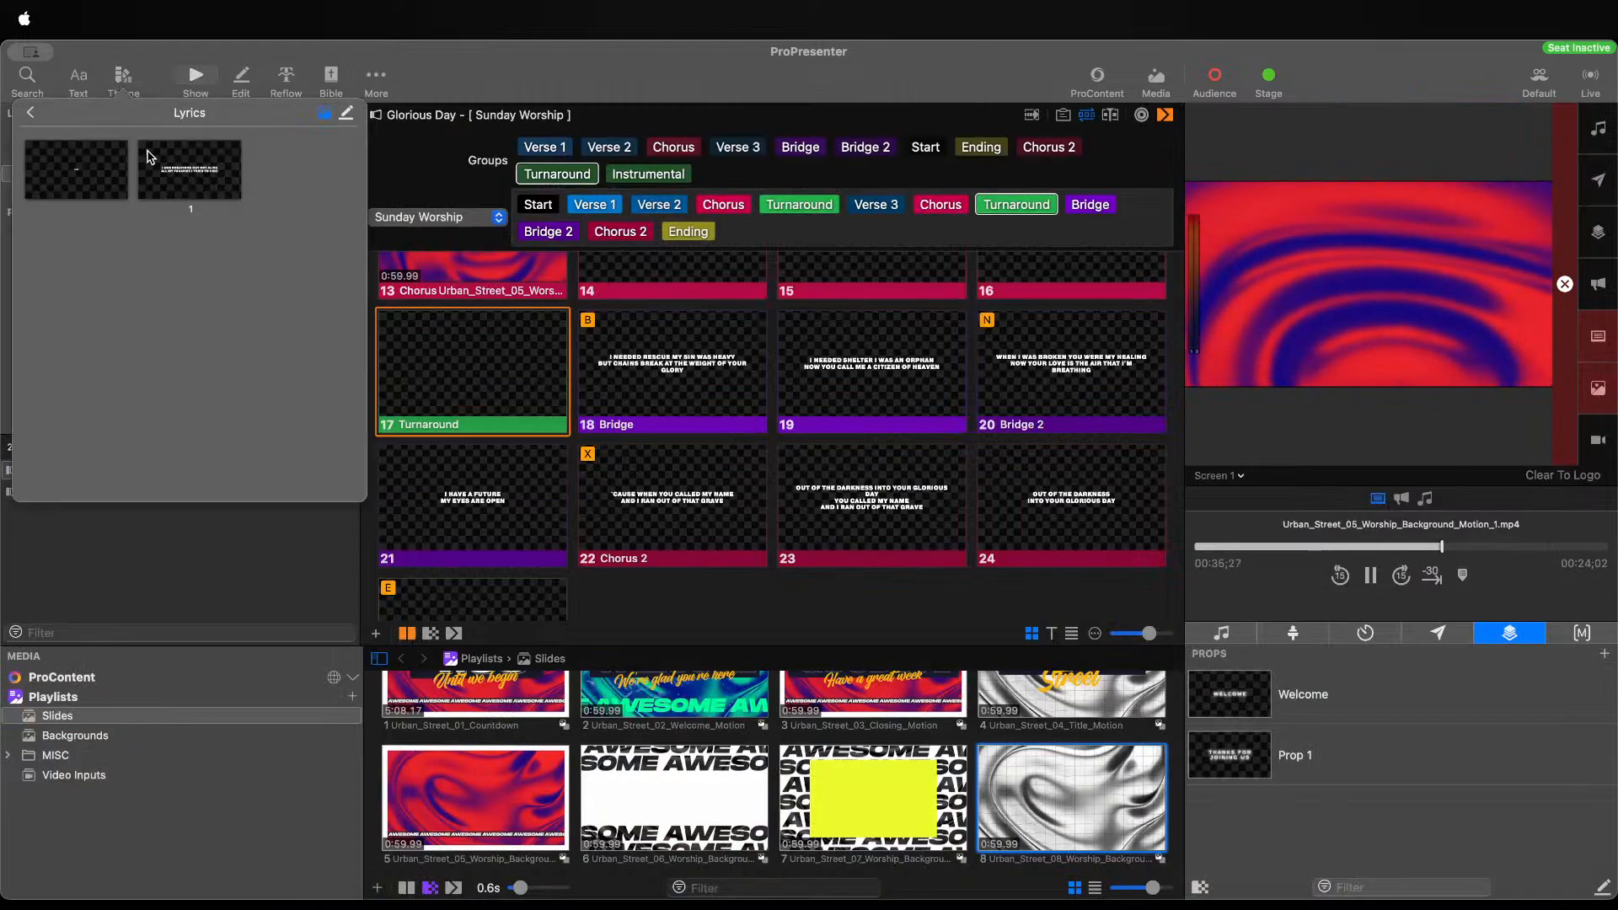
click(453, 286)
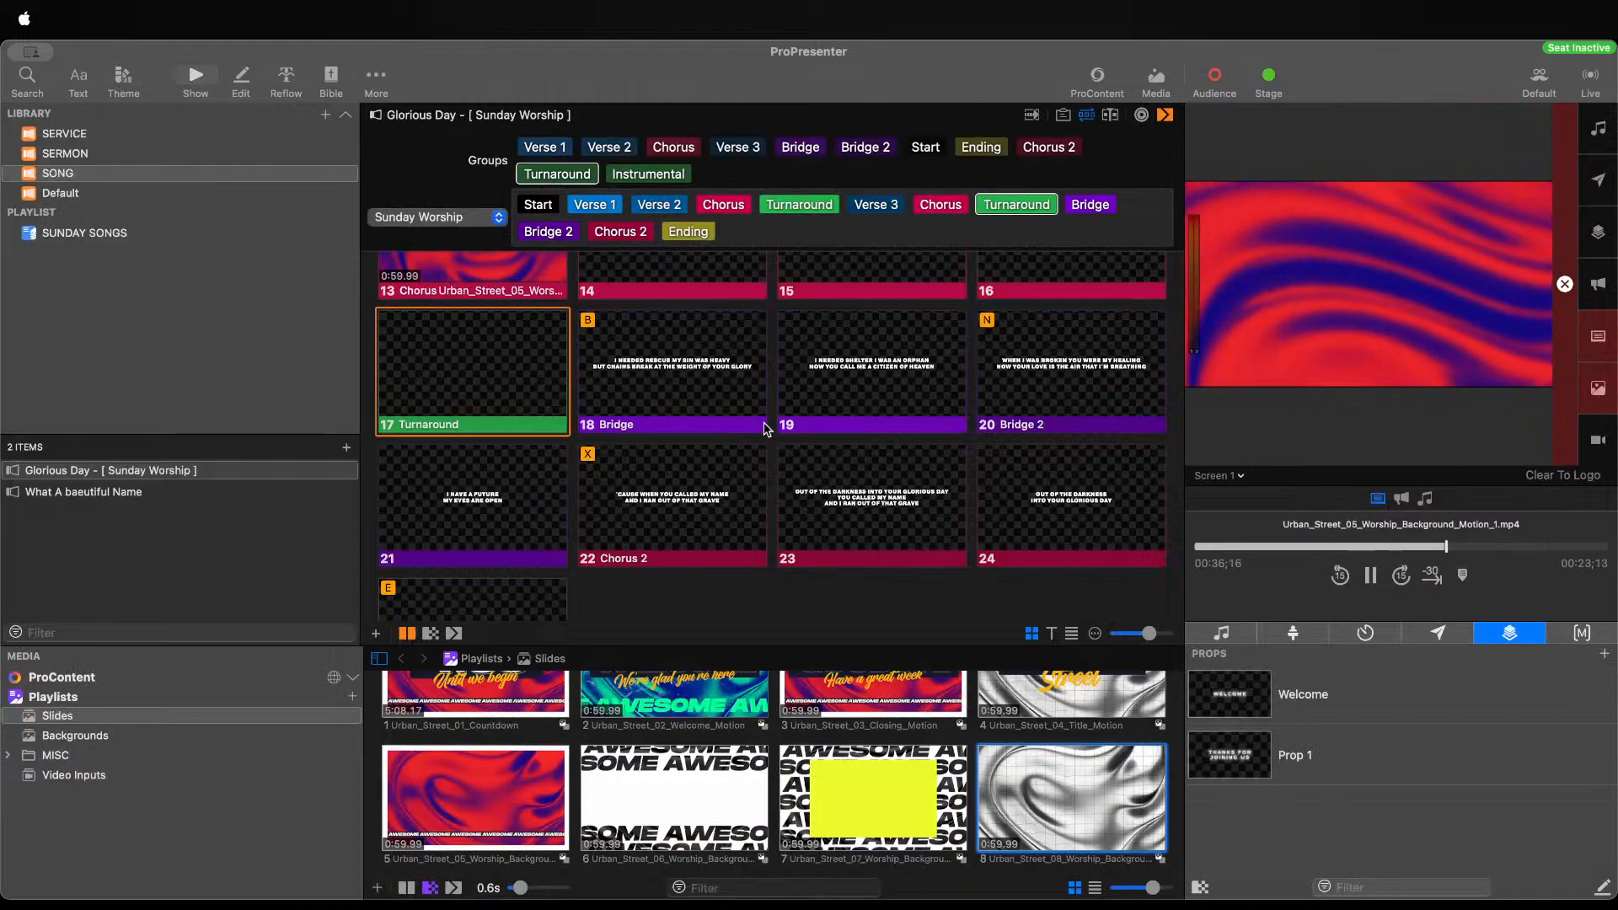
In the Reflow Editor, break slide 23's lyrics after "Out of the darkness" and split "You called my name" onto its own slide
click(285, 78)
scroll(634, 360, down, 10)
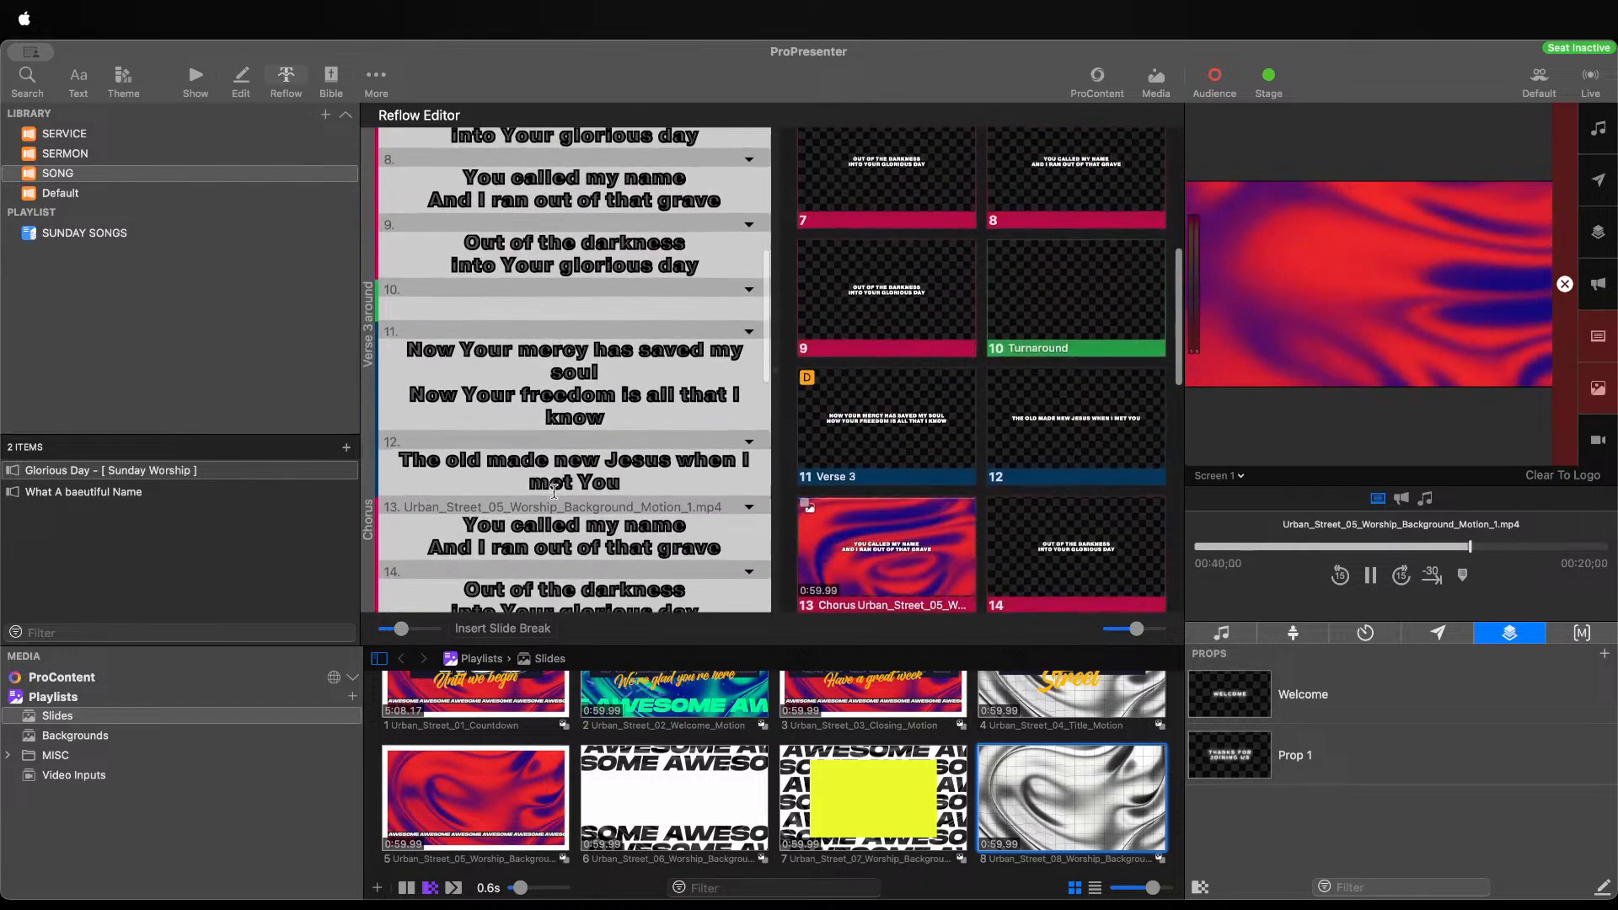
scroll(634, 361, down, 10)
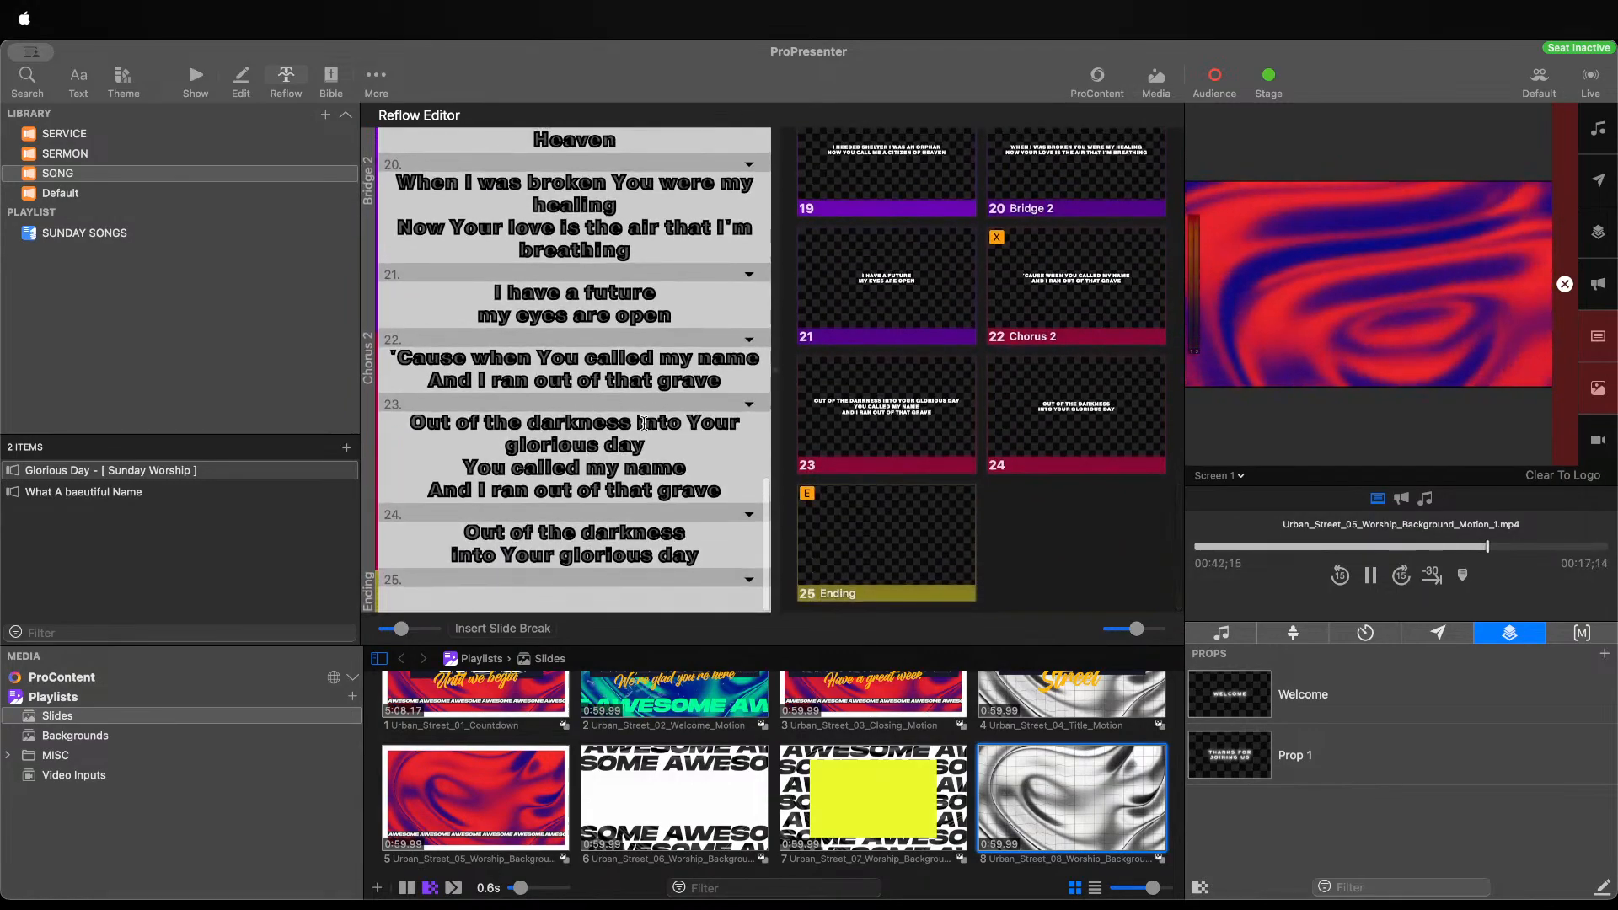
click(637, 421)
key(Return)
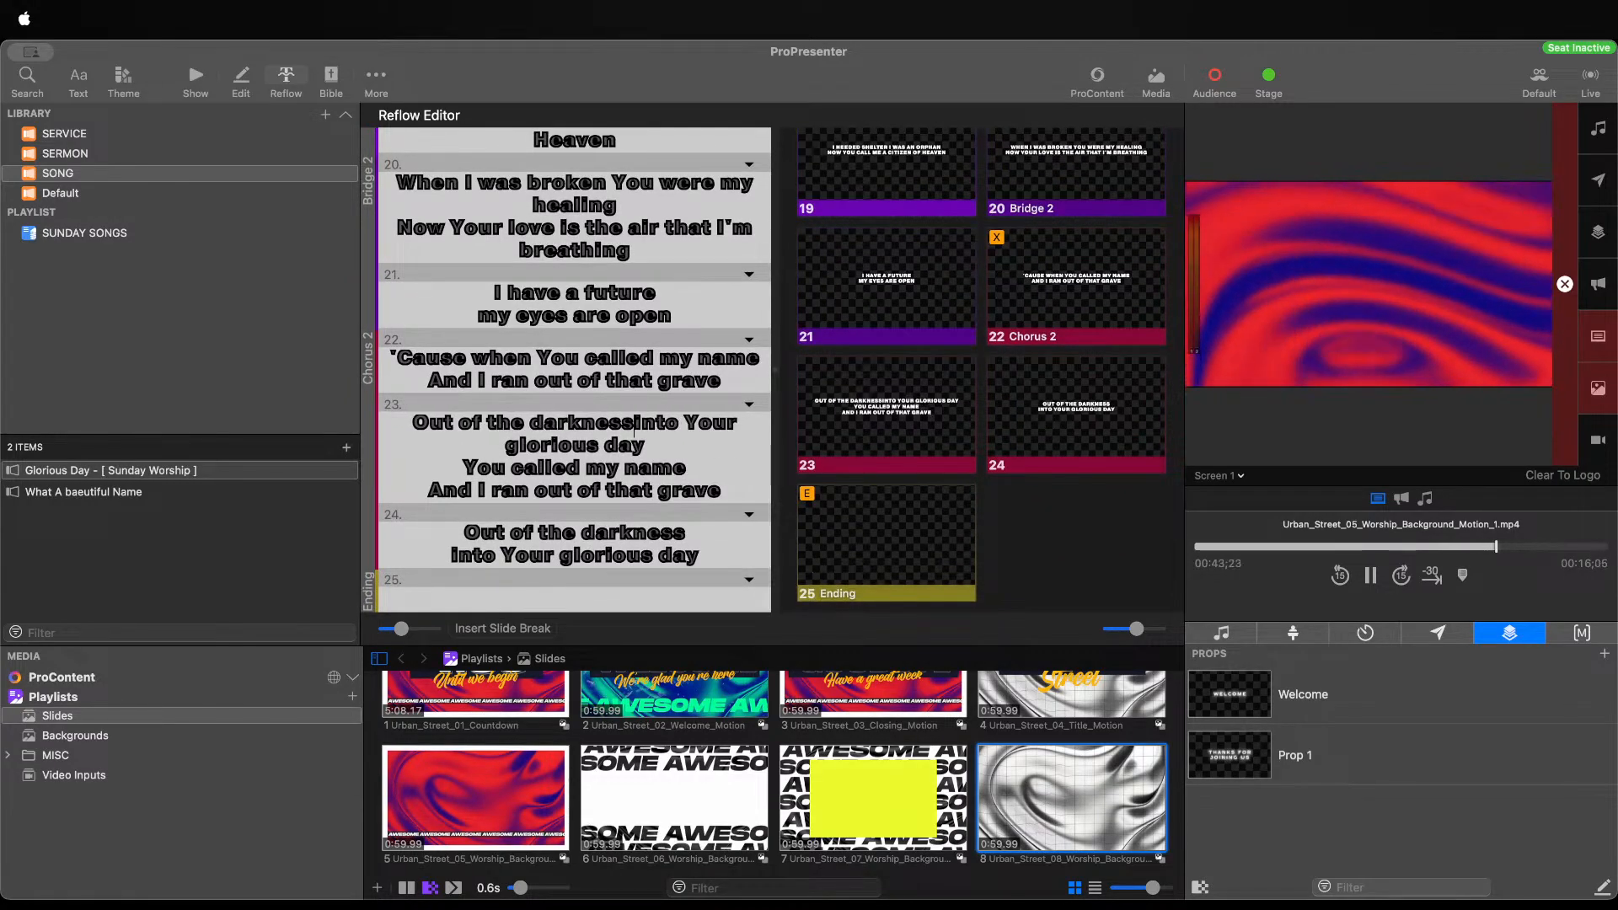
click(497, 628)
click(195, 80)
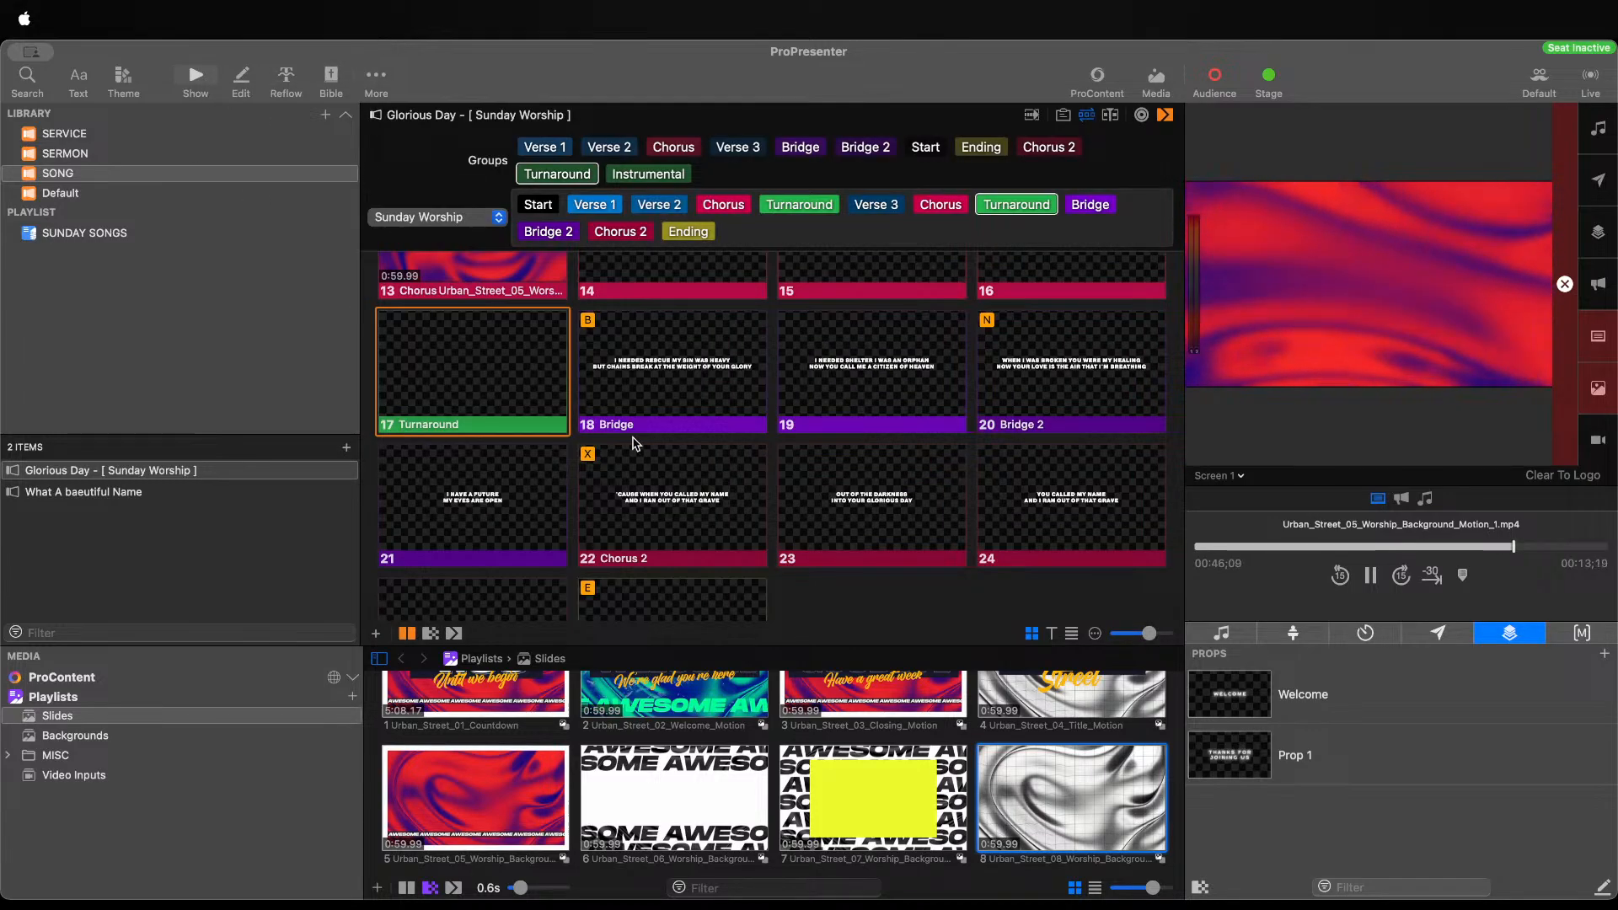
Add the Urban_Street_05 worship background motion video to slide 18, the start of the Bridge
scroll(640, 447, up, 3)
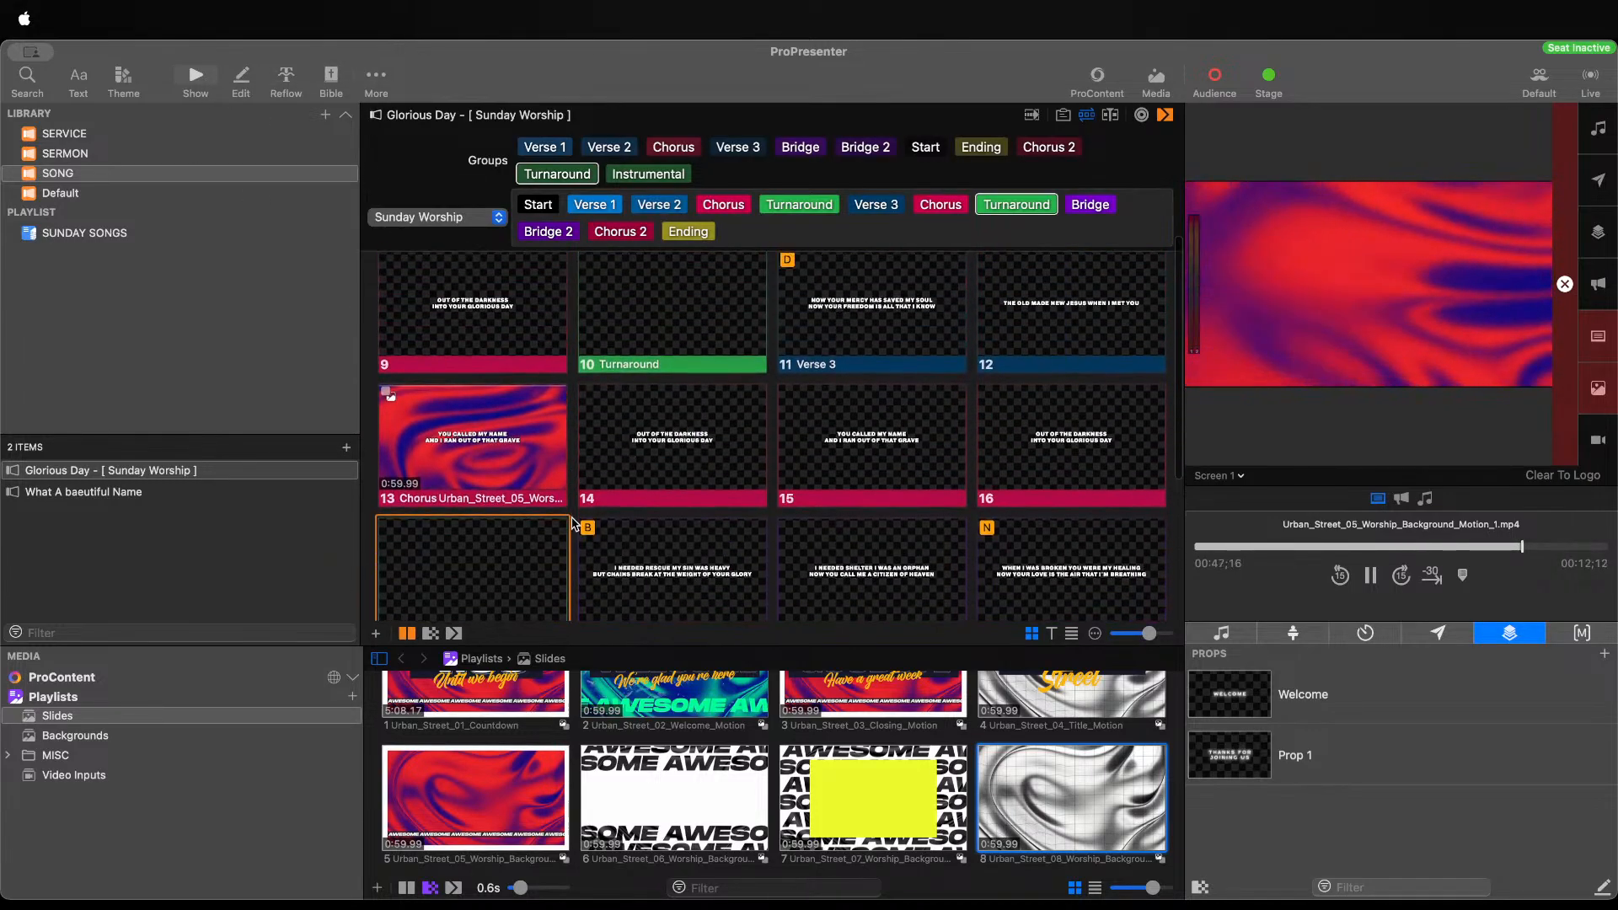
scroll(572, 523, down, 2)
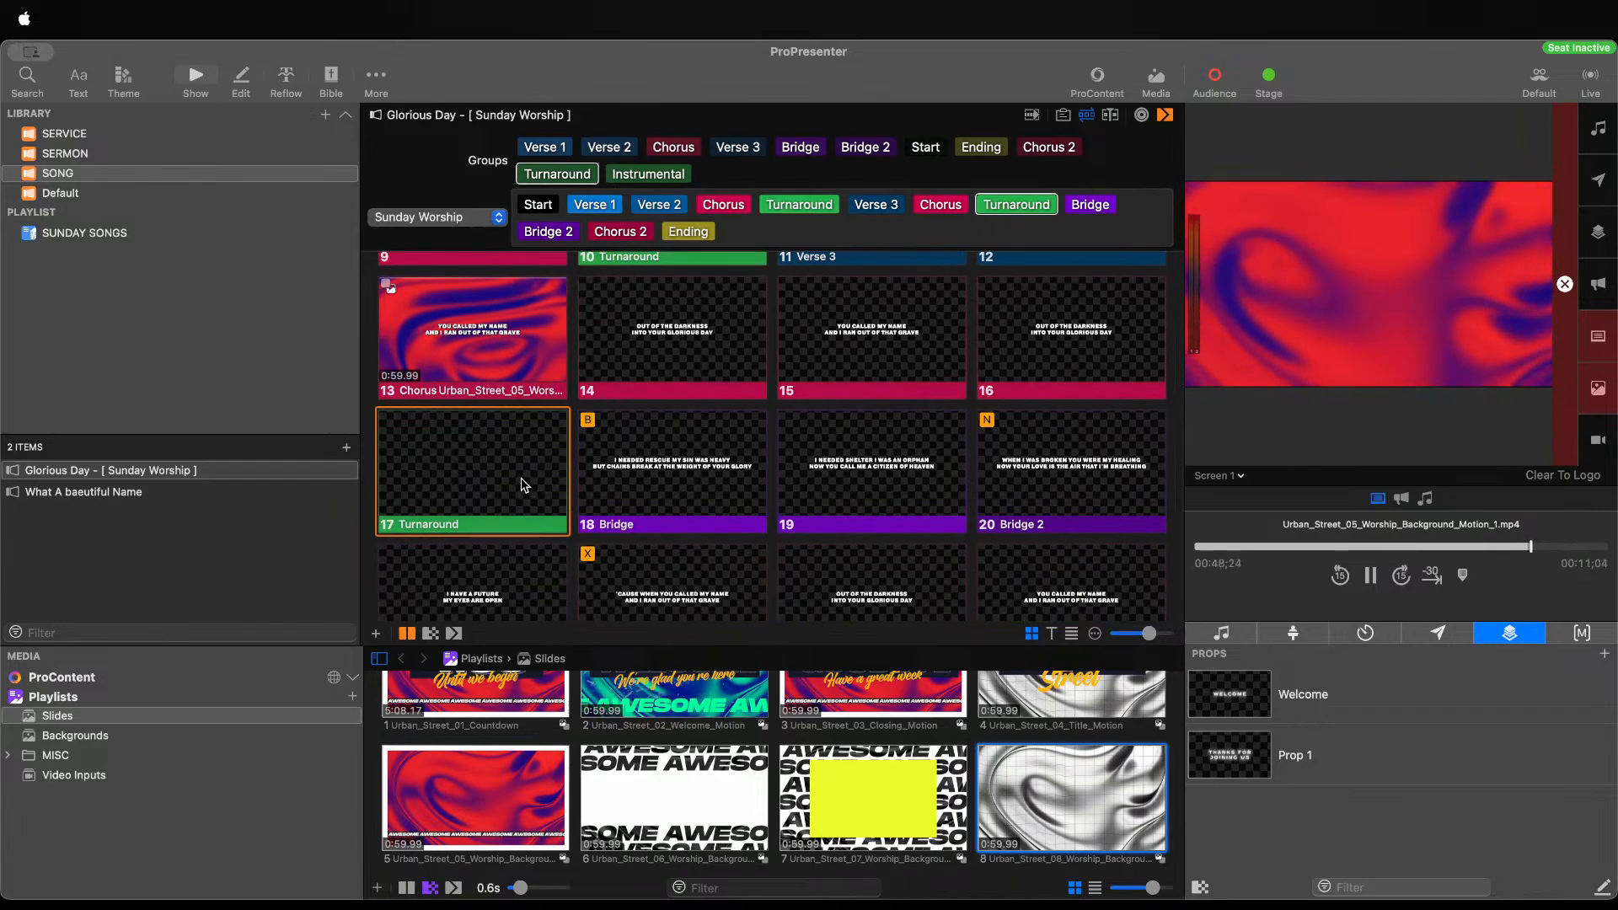
scroll(610, 563, down, 1)
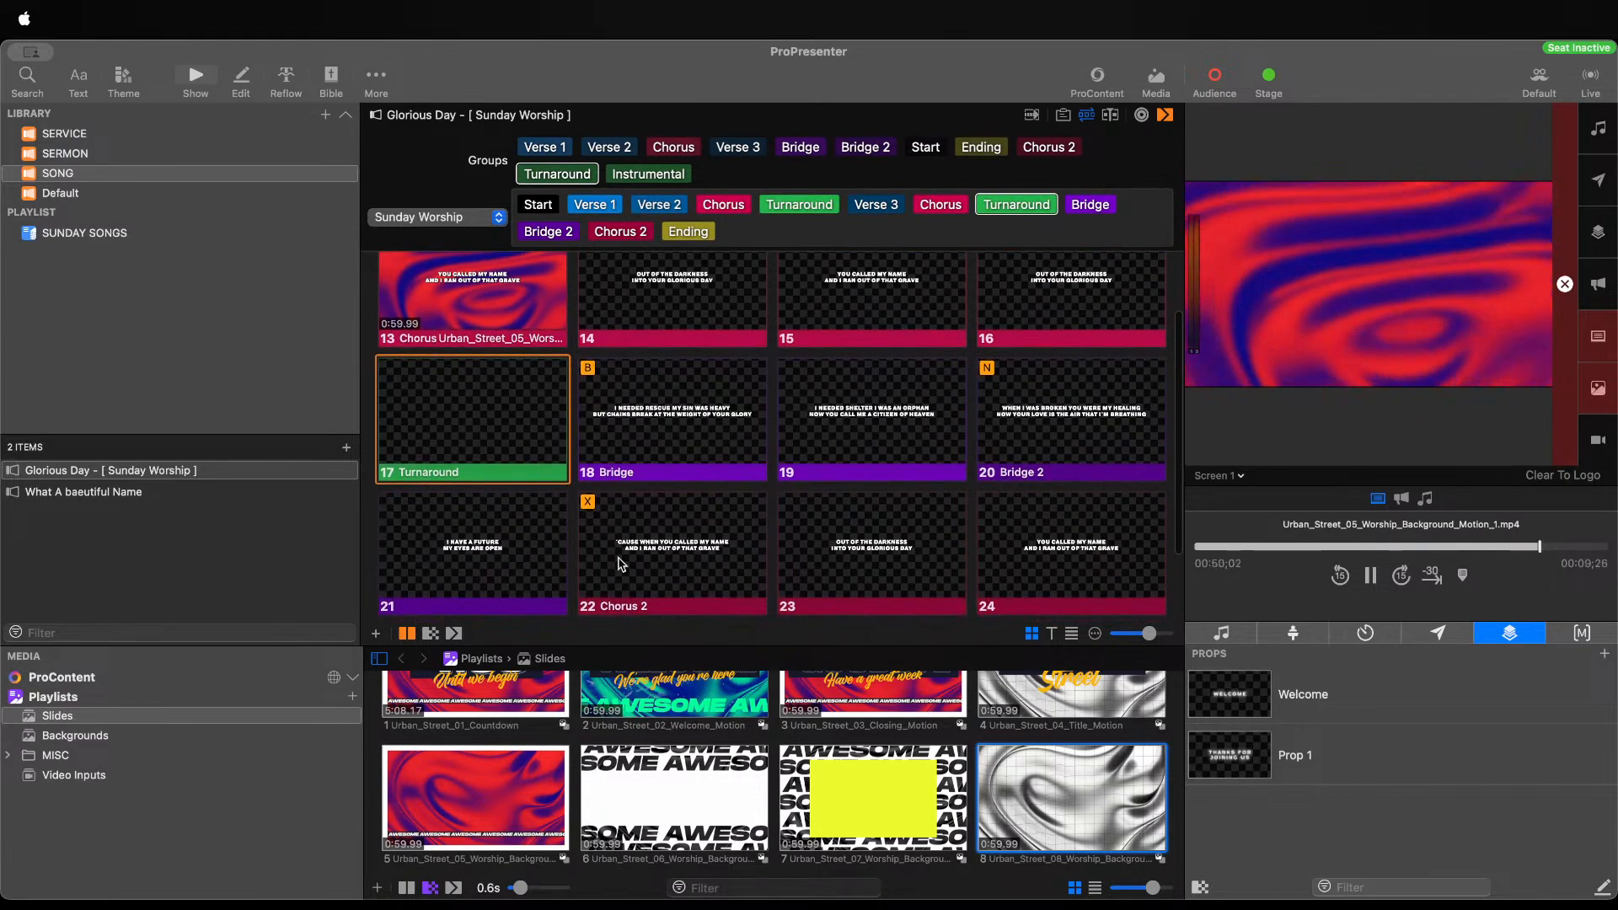
right_click(1100, 807)
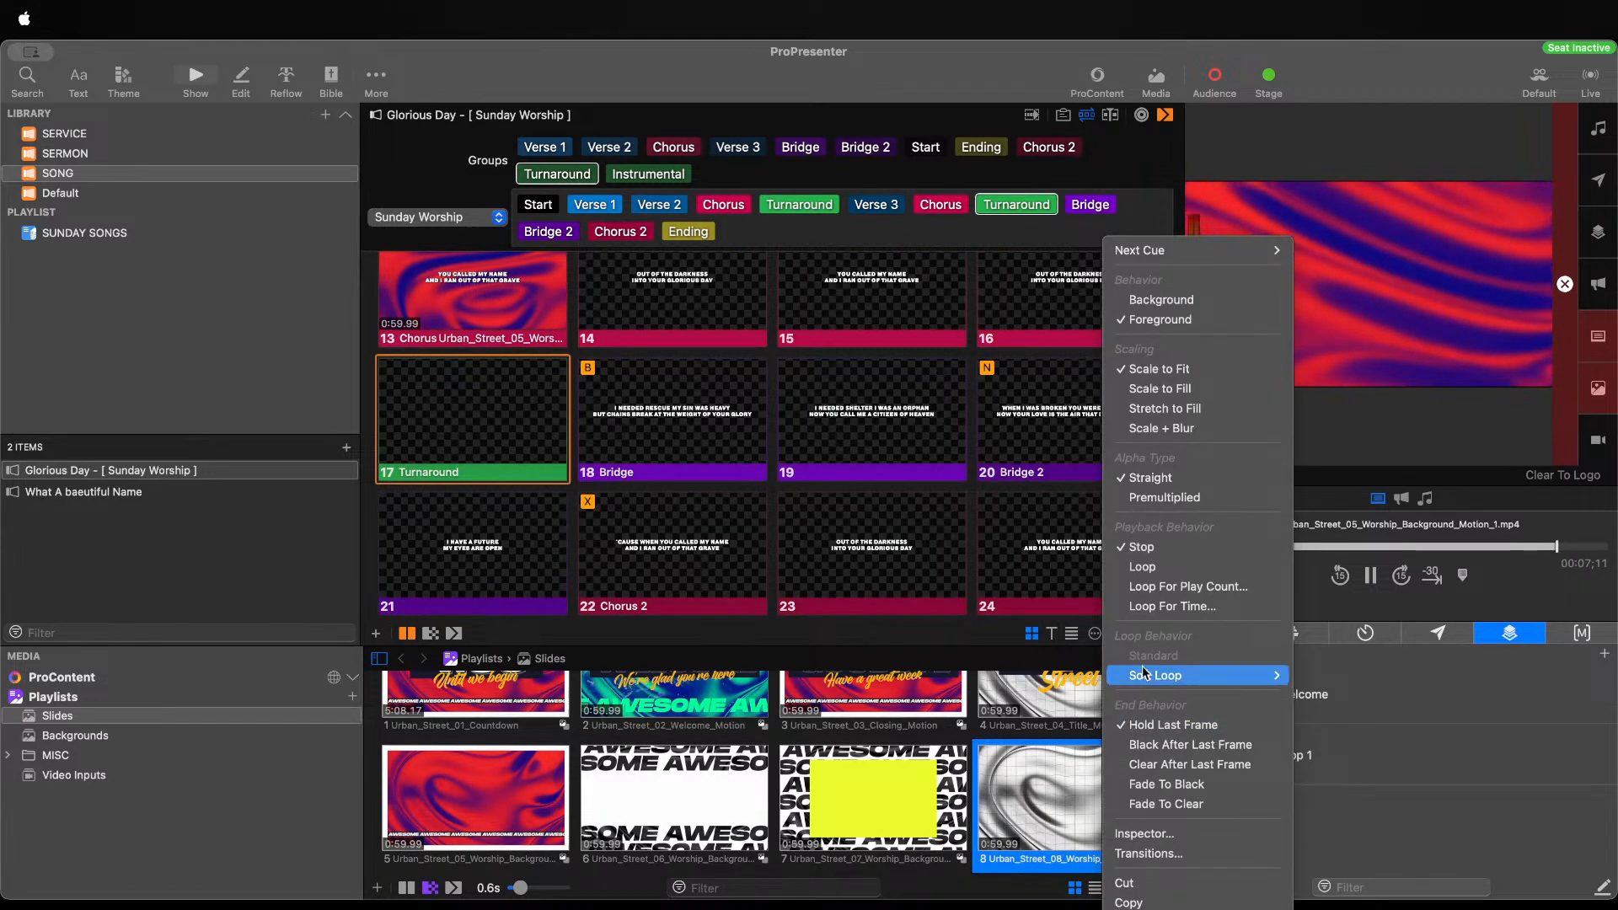
click(508, 807)
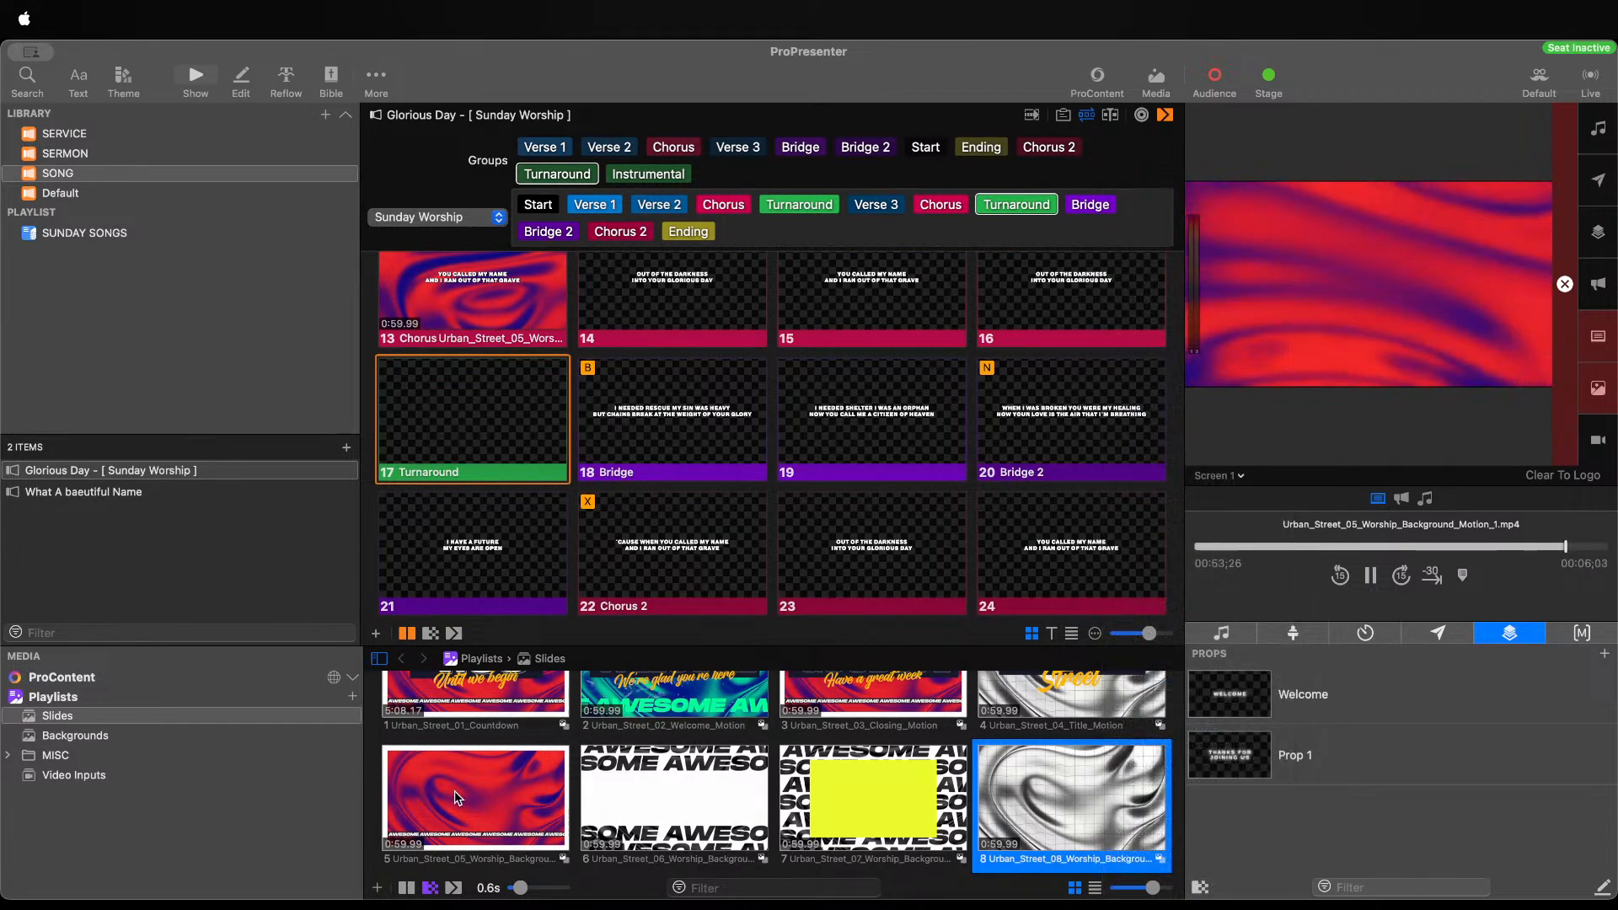
drag(503, 804, 665, 413)
Crop the slide 18 video by about 54 px top, 193 px bottom, 277 px left and 186 px right, excluding the border and text strip
right_click(668, 413)
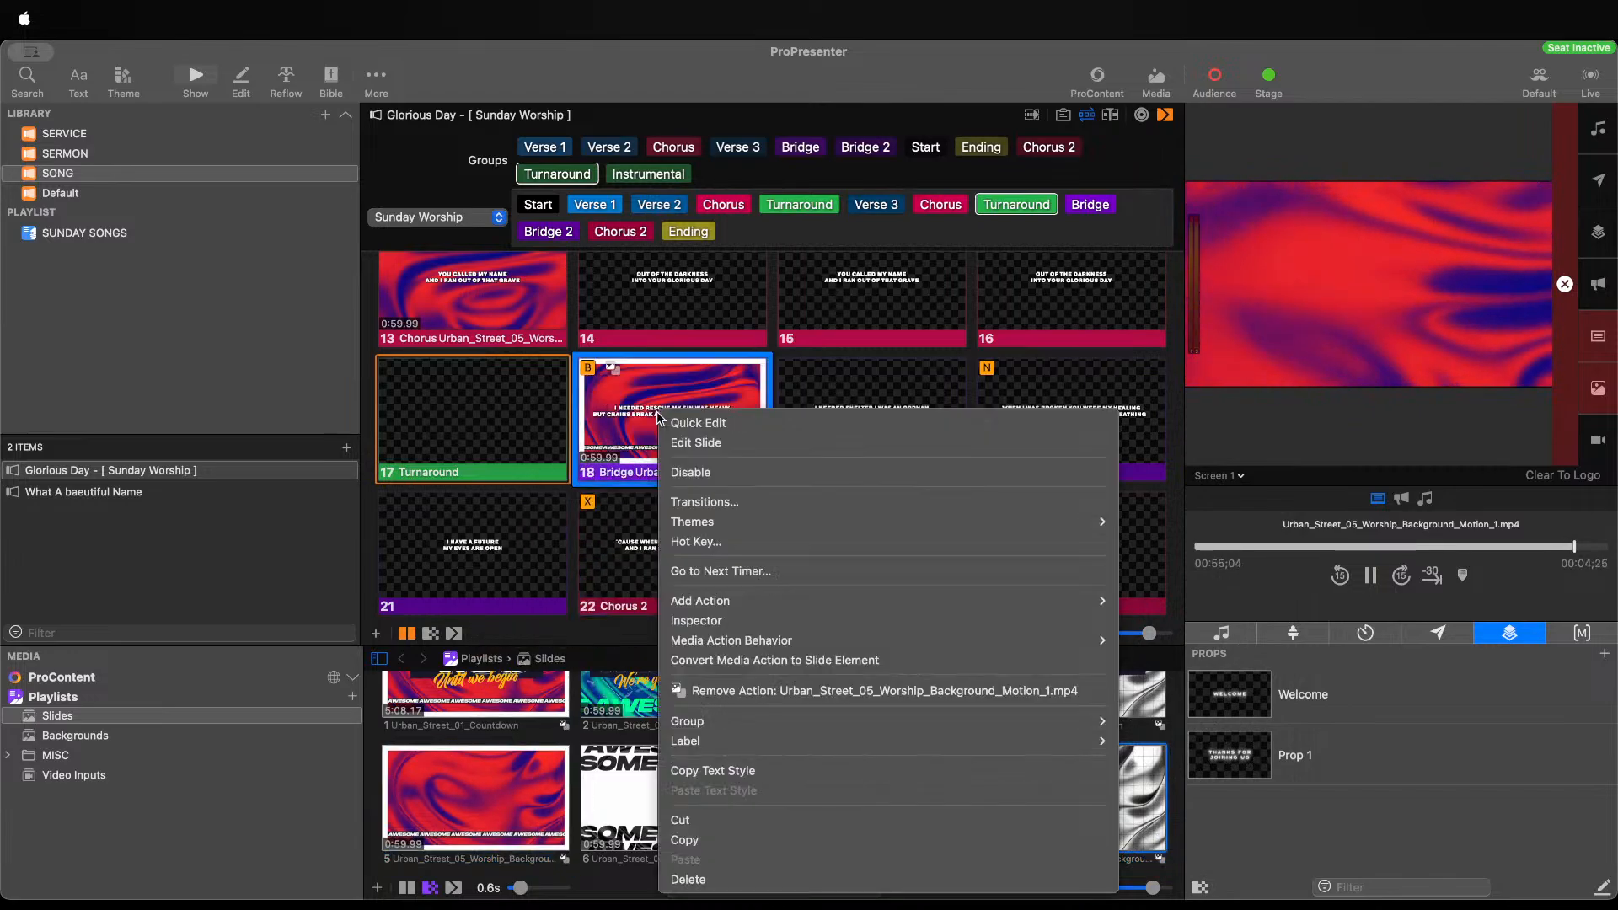
click(700, 628)
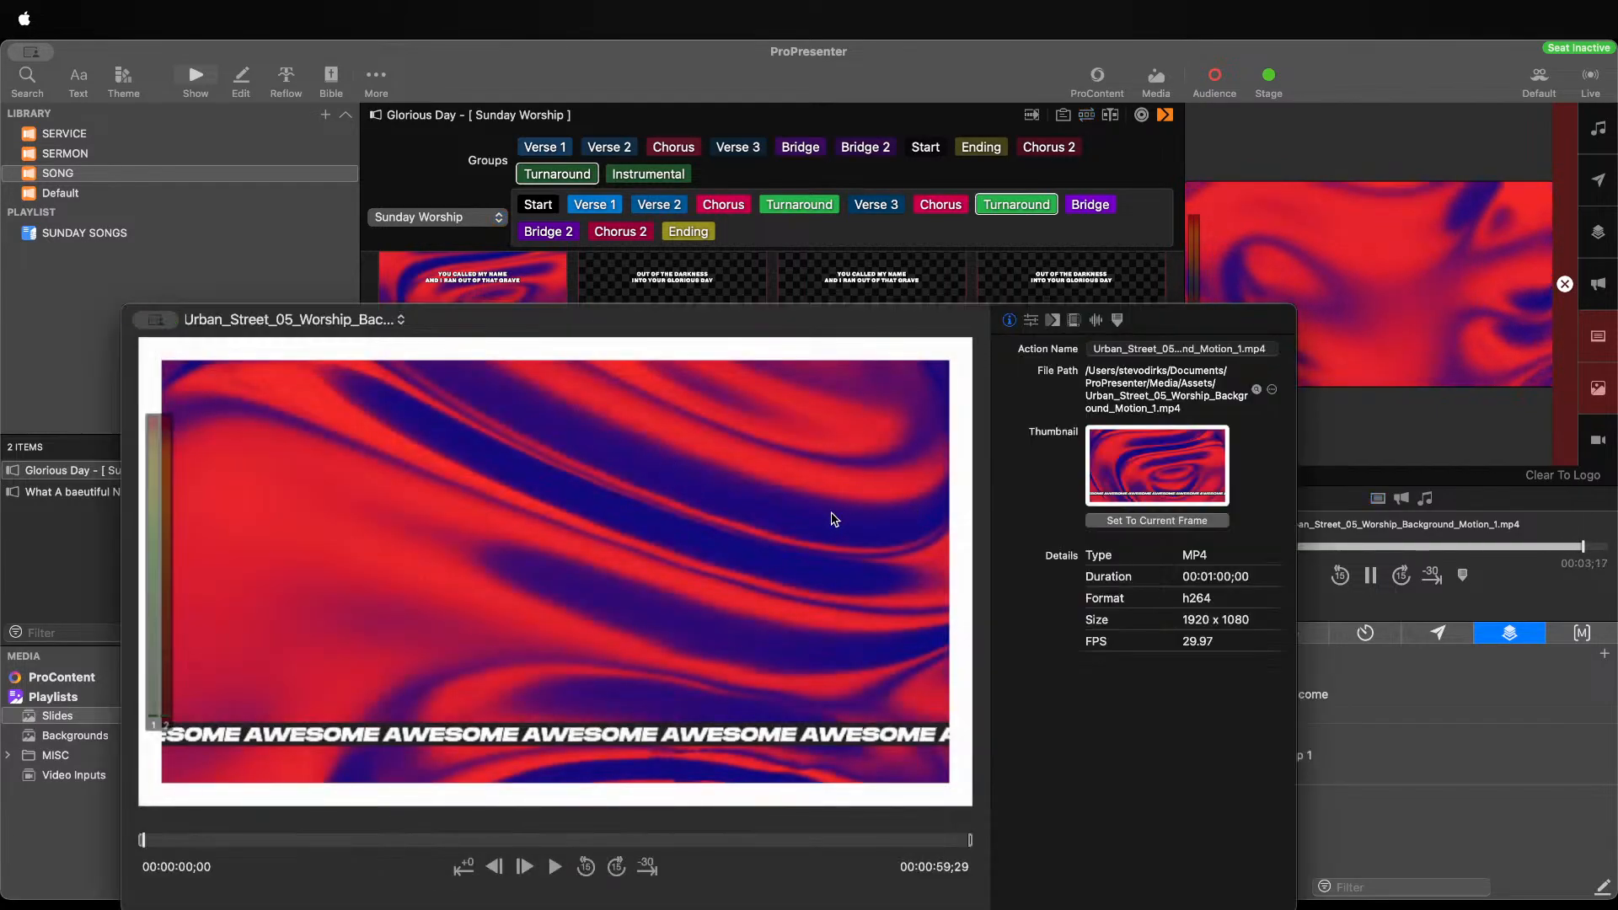
click(1054, 321)
click(1030, 320)
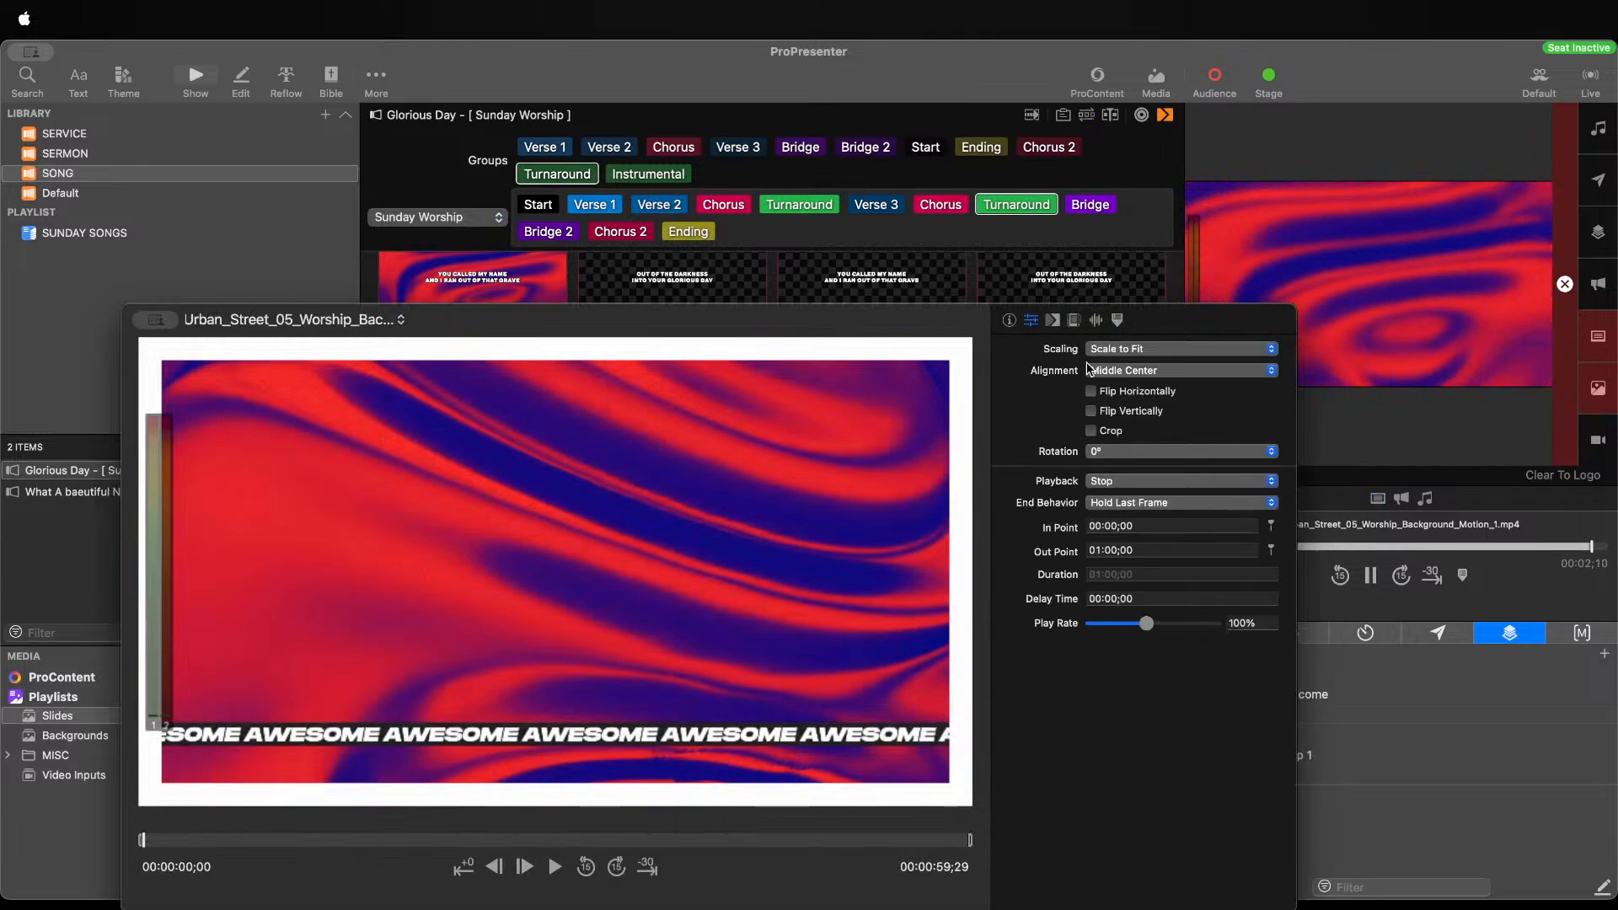
click(1091, 432)
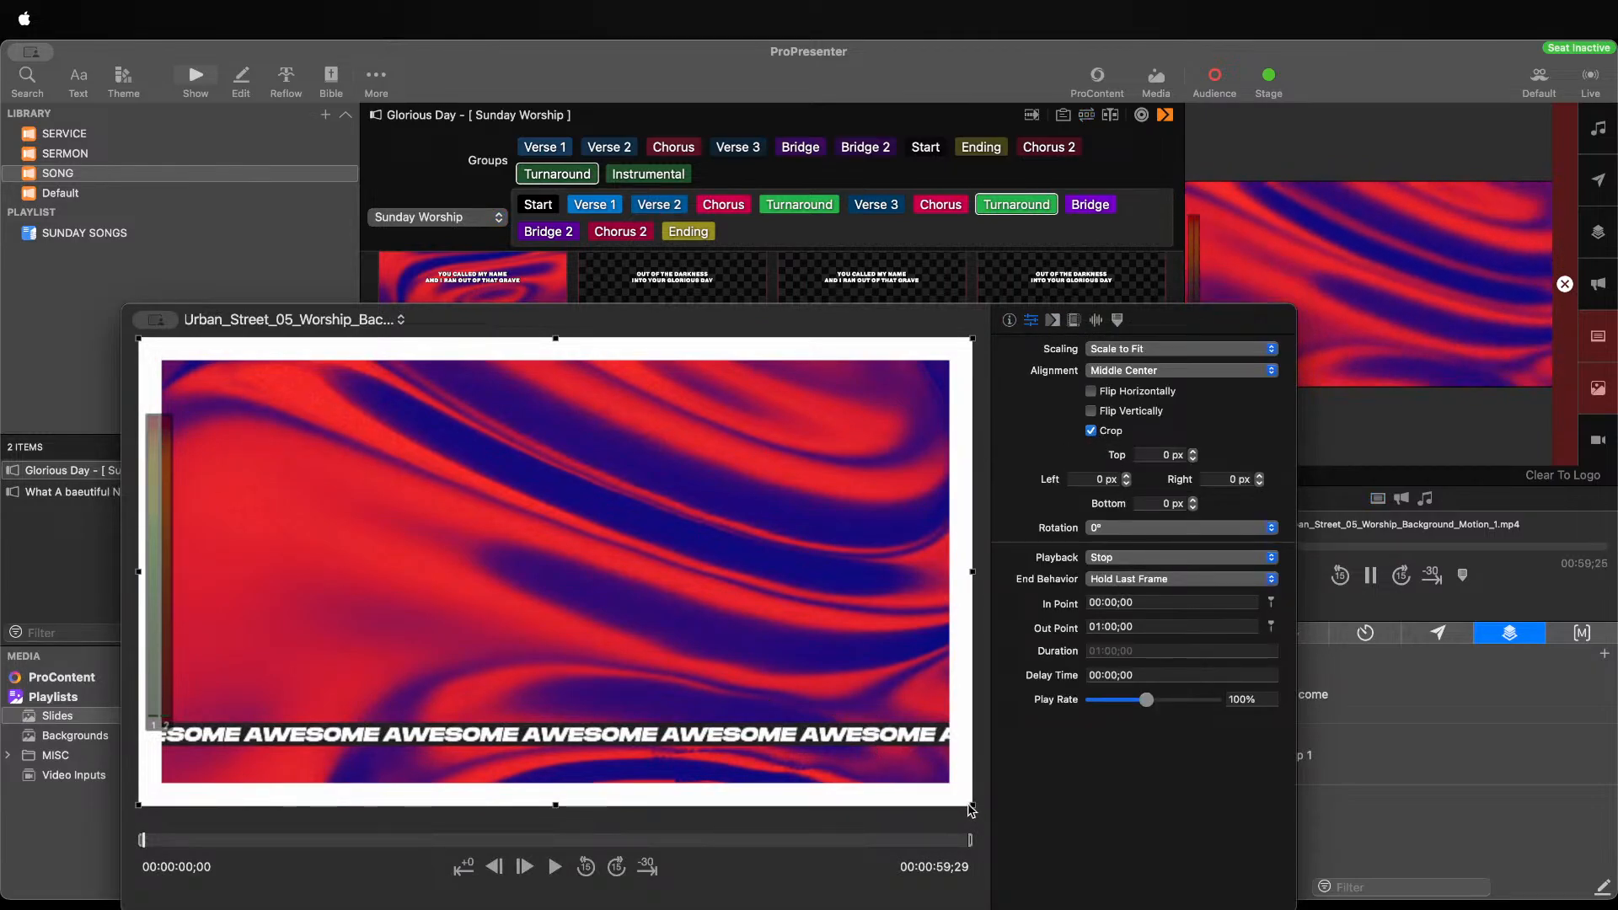
drag(973, 809, 861, 682)
drag(907, 734, 895, 728)
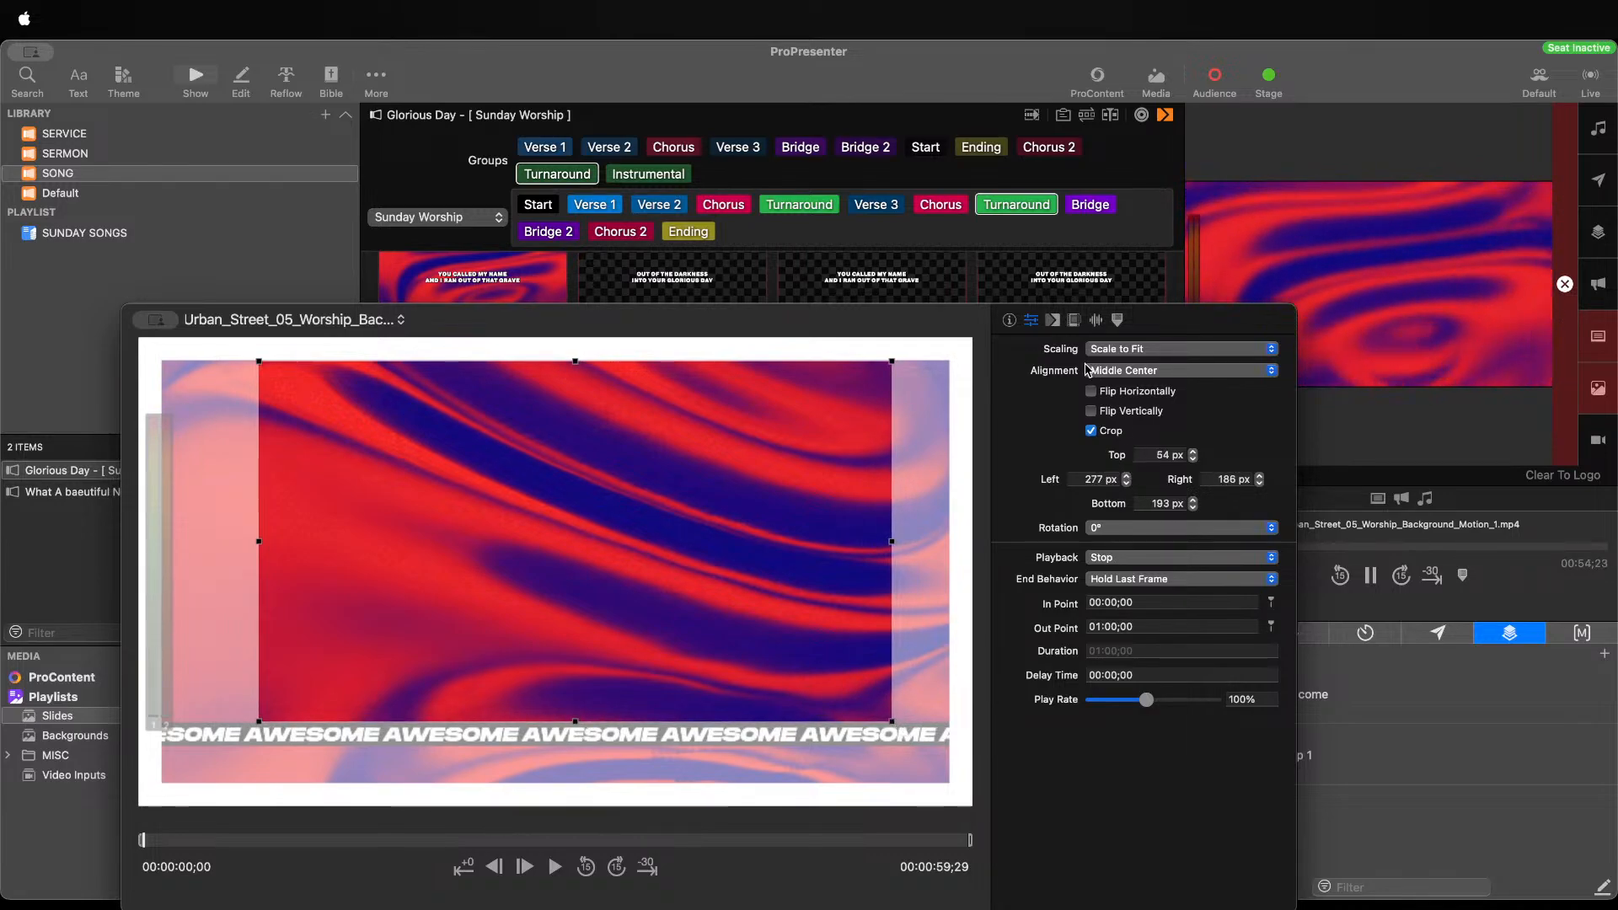
Set the slide 18 video's playback to Loop, keeping its alignment at Middle Center
click(1106, 372)
click(1106, 375)
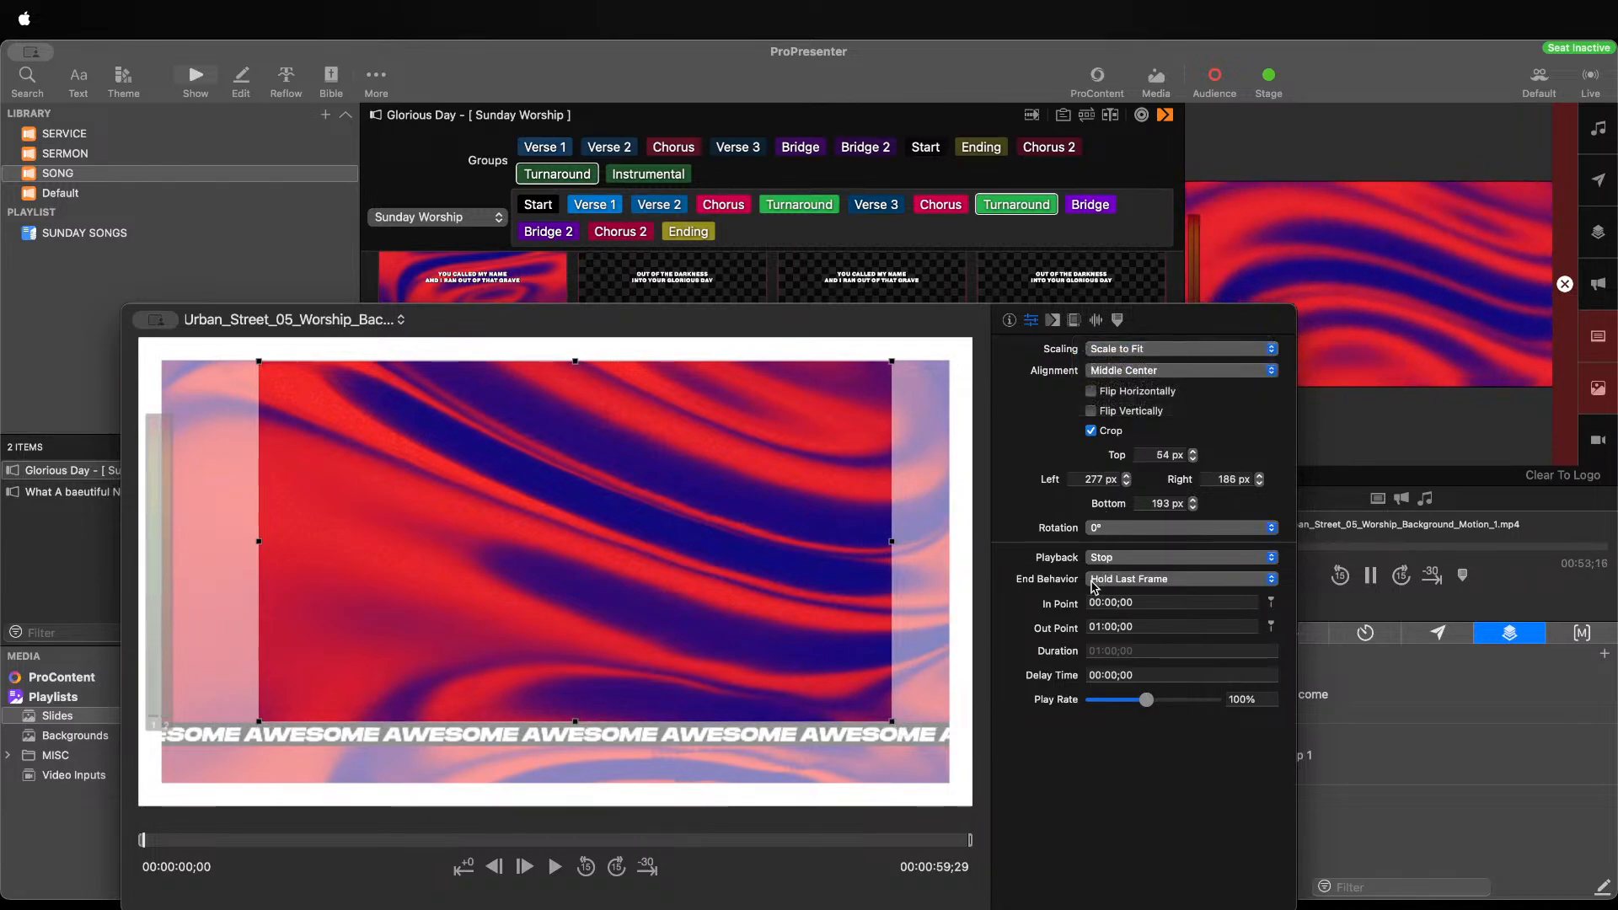
click(1104, 558)
click(1102, 576)
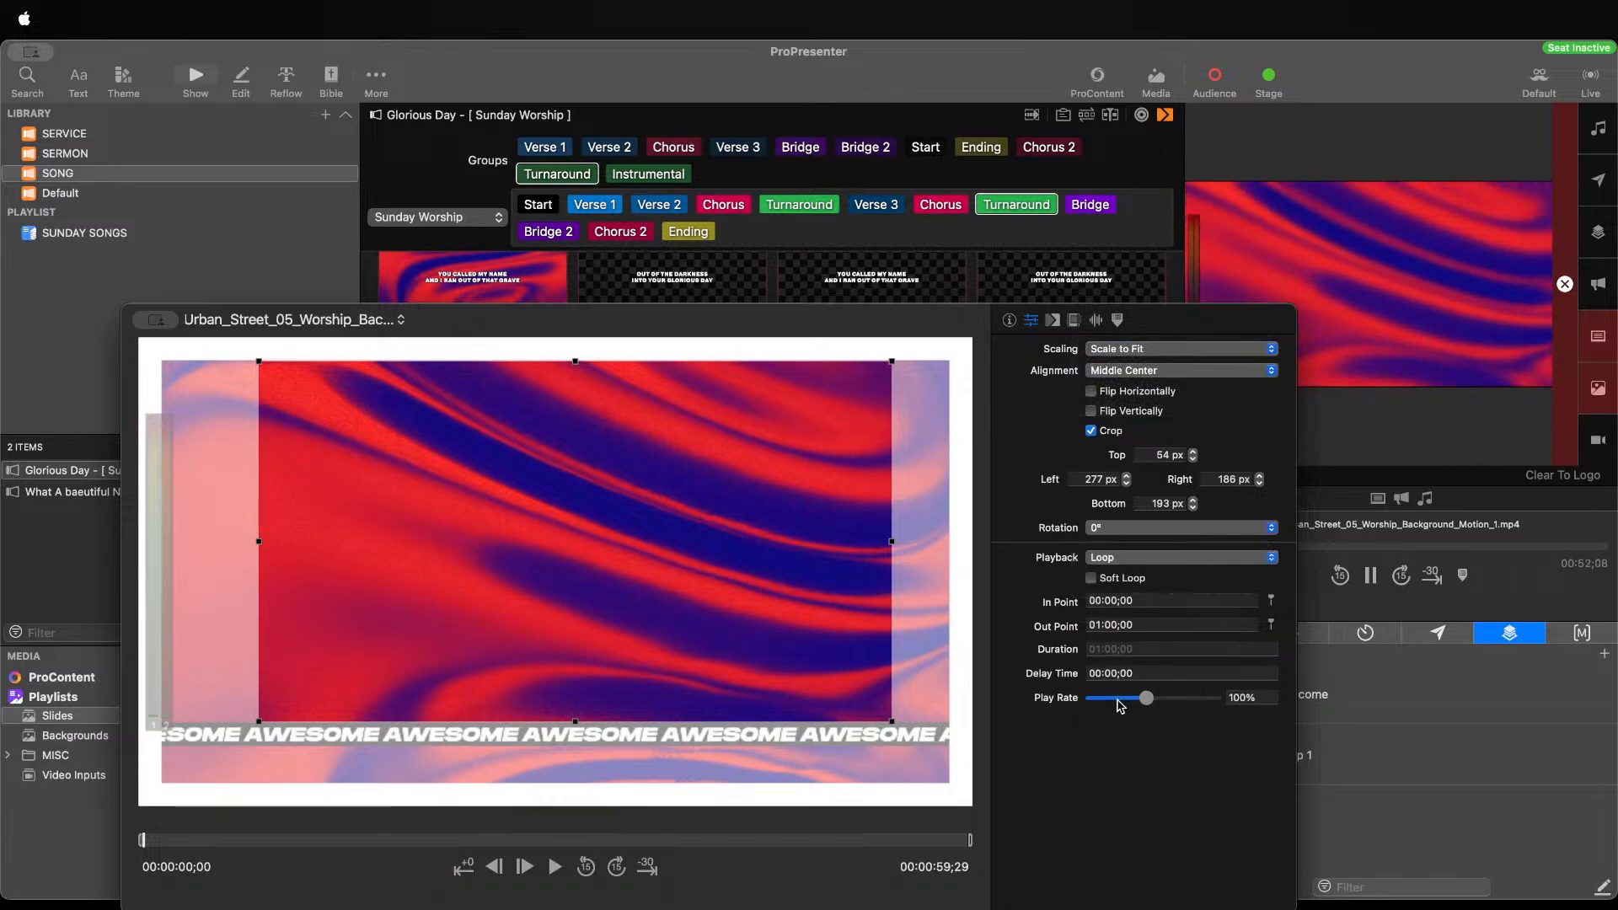
click(1118, 699)
Add a Blur effect to the slide 18 video at an intensity of 0.5
click(1074, 320)
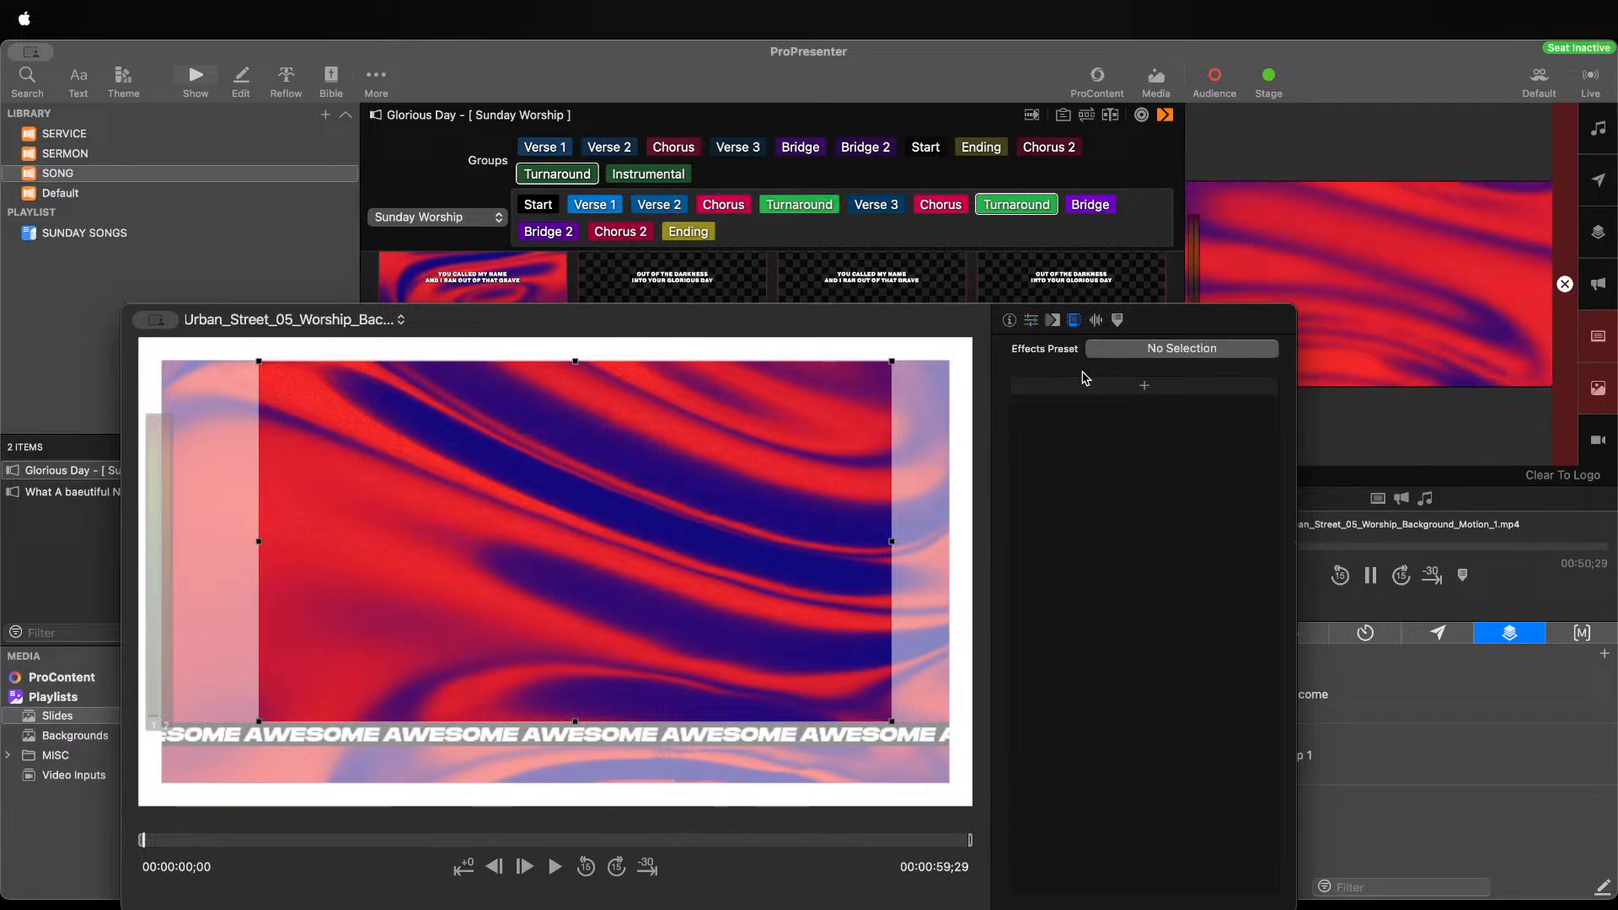
click(1088, 378)
click(1074, 406)
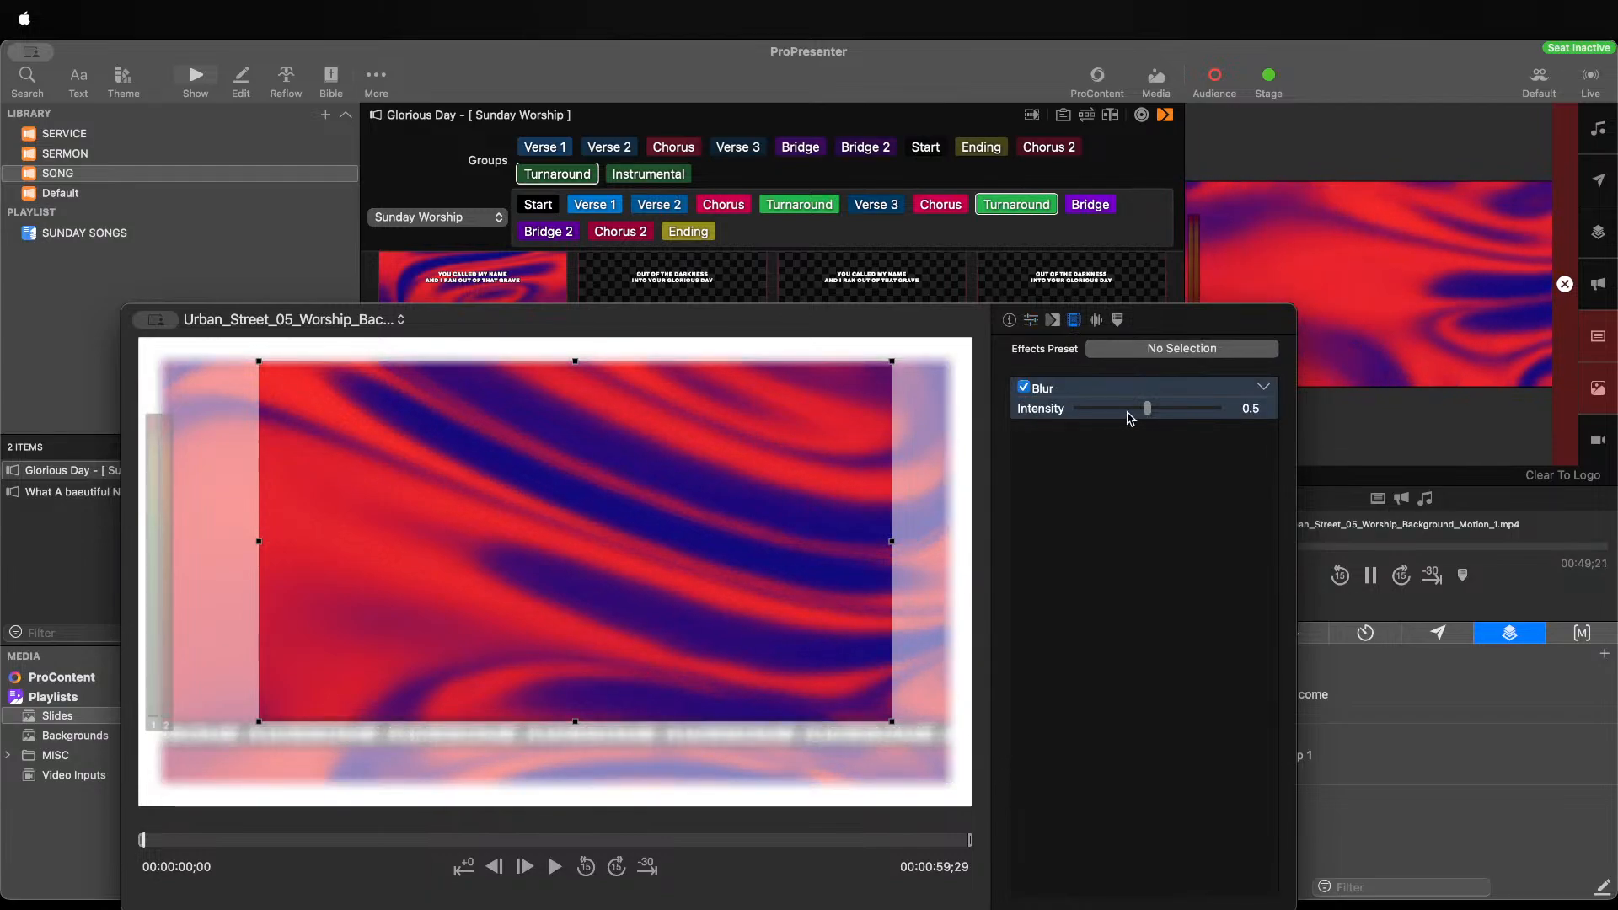
Add an Adjust Color effect to the slide 18 video with hue 0.65 and saturation 1.18, and slightly tighten its crop frame
click(1058, 428)
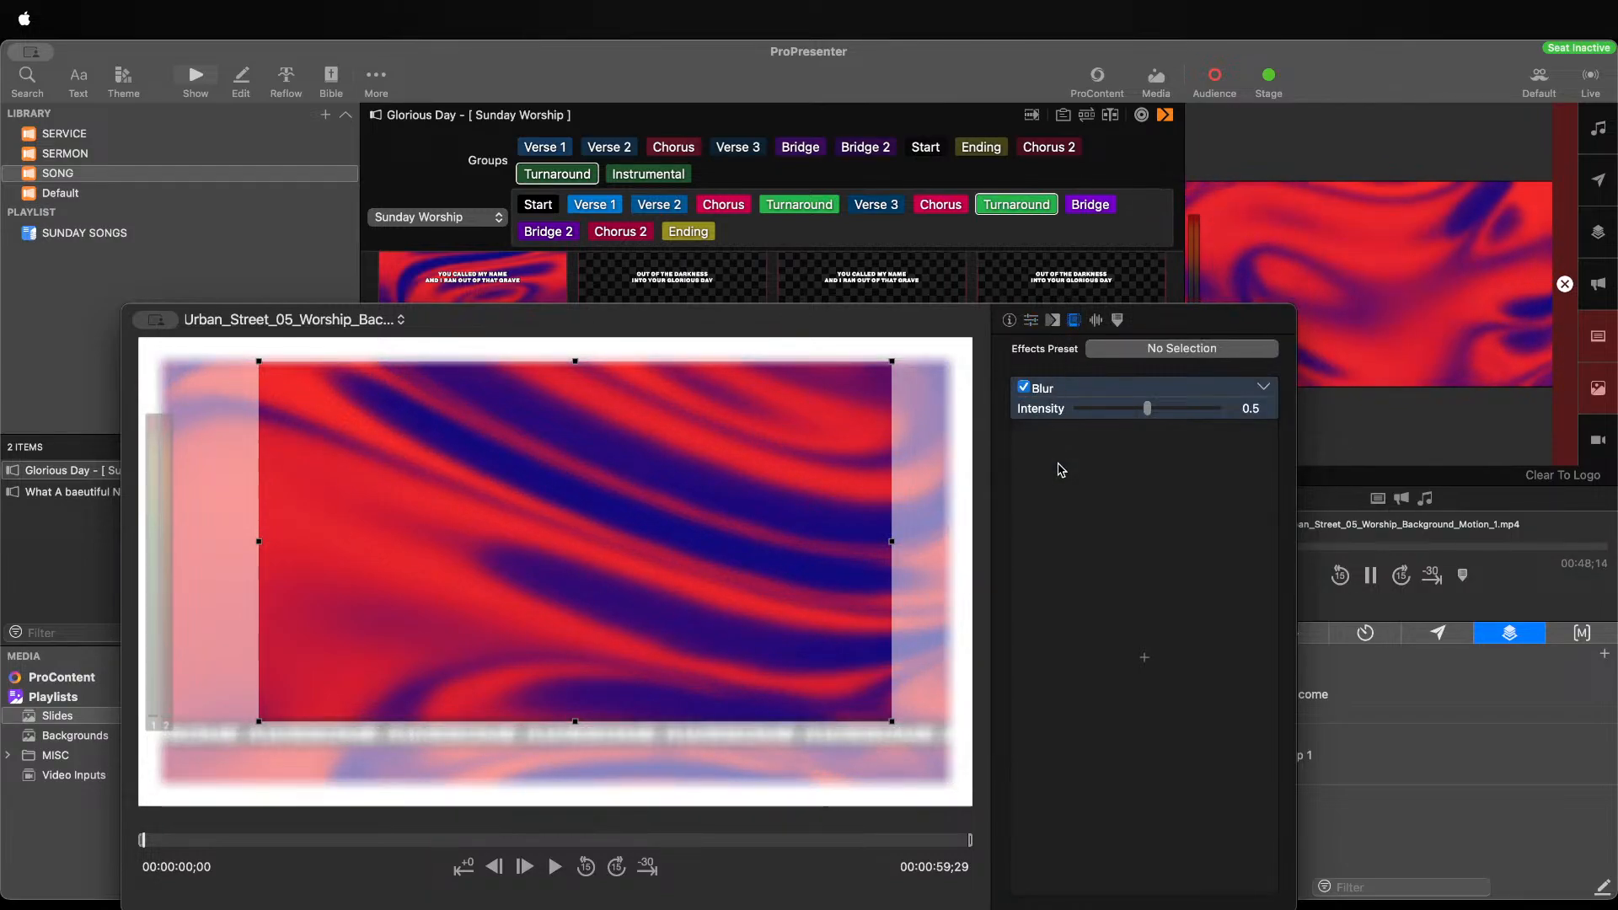
click(1057, 433)
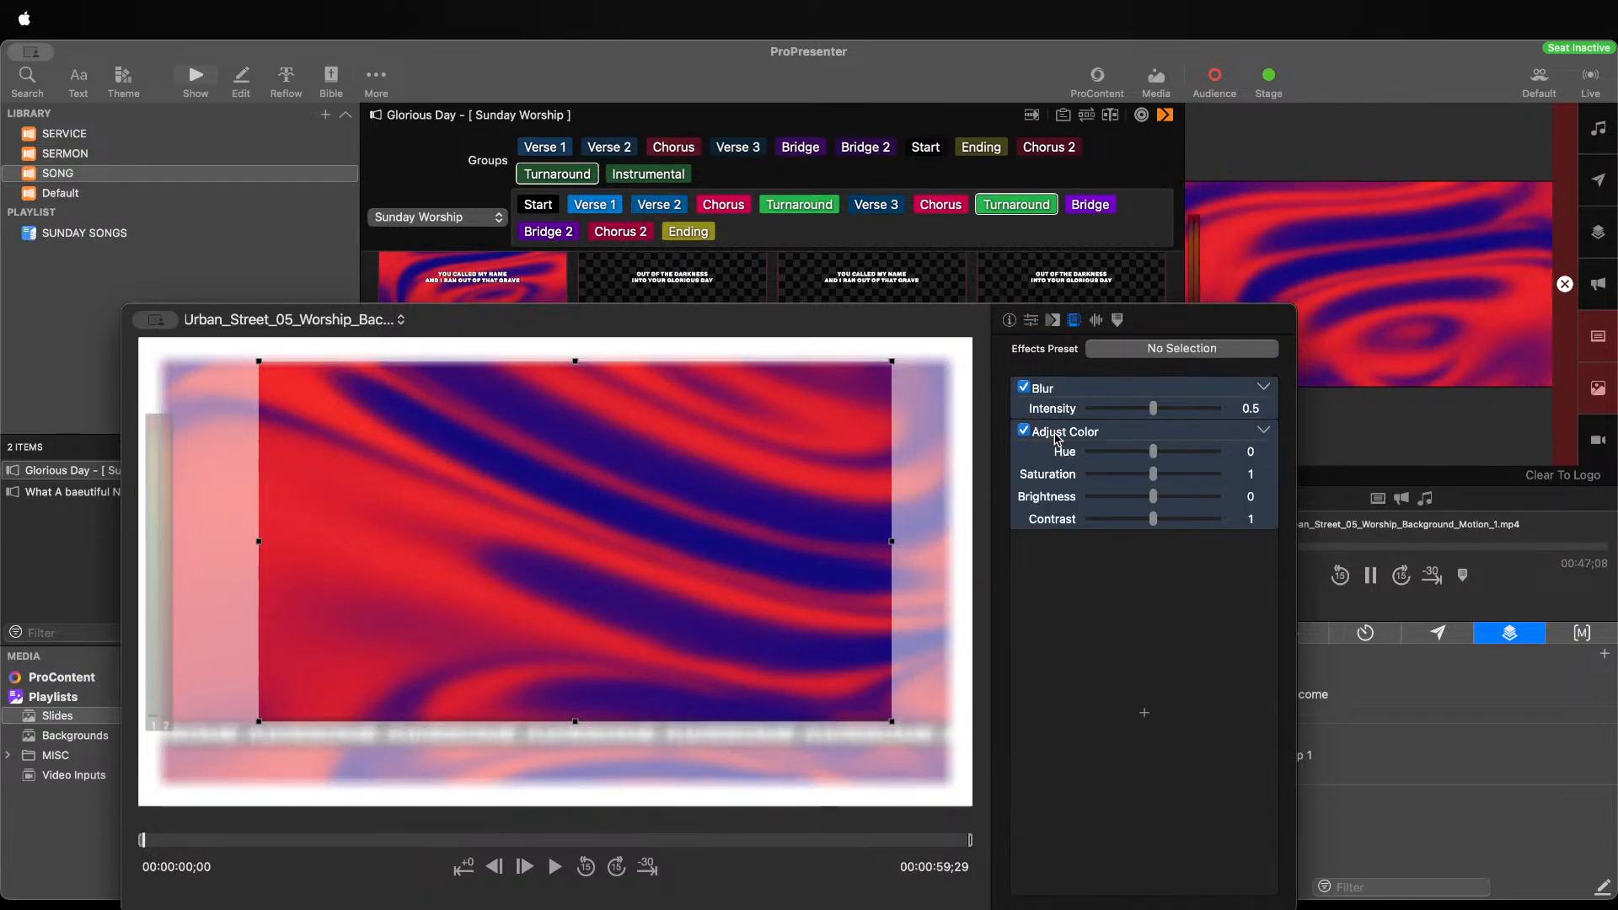
drag(1153, 452, 1210, 462)
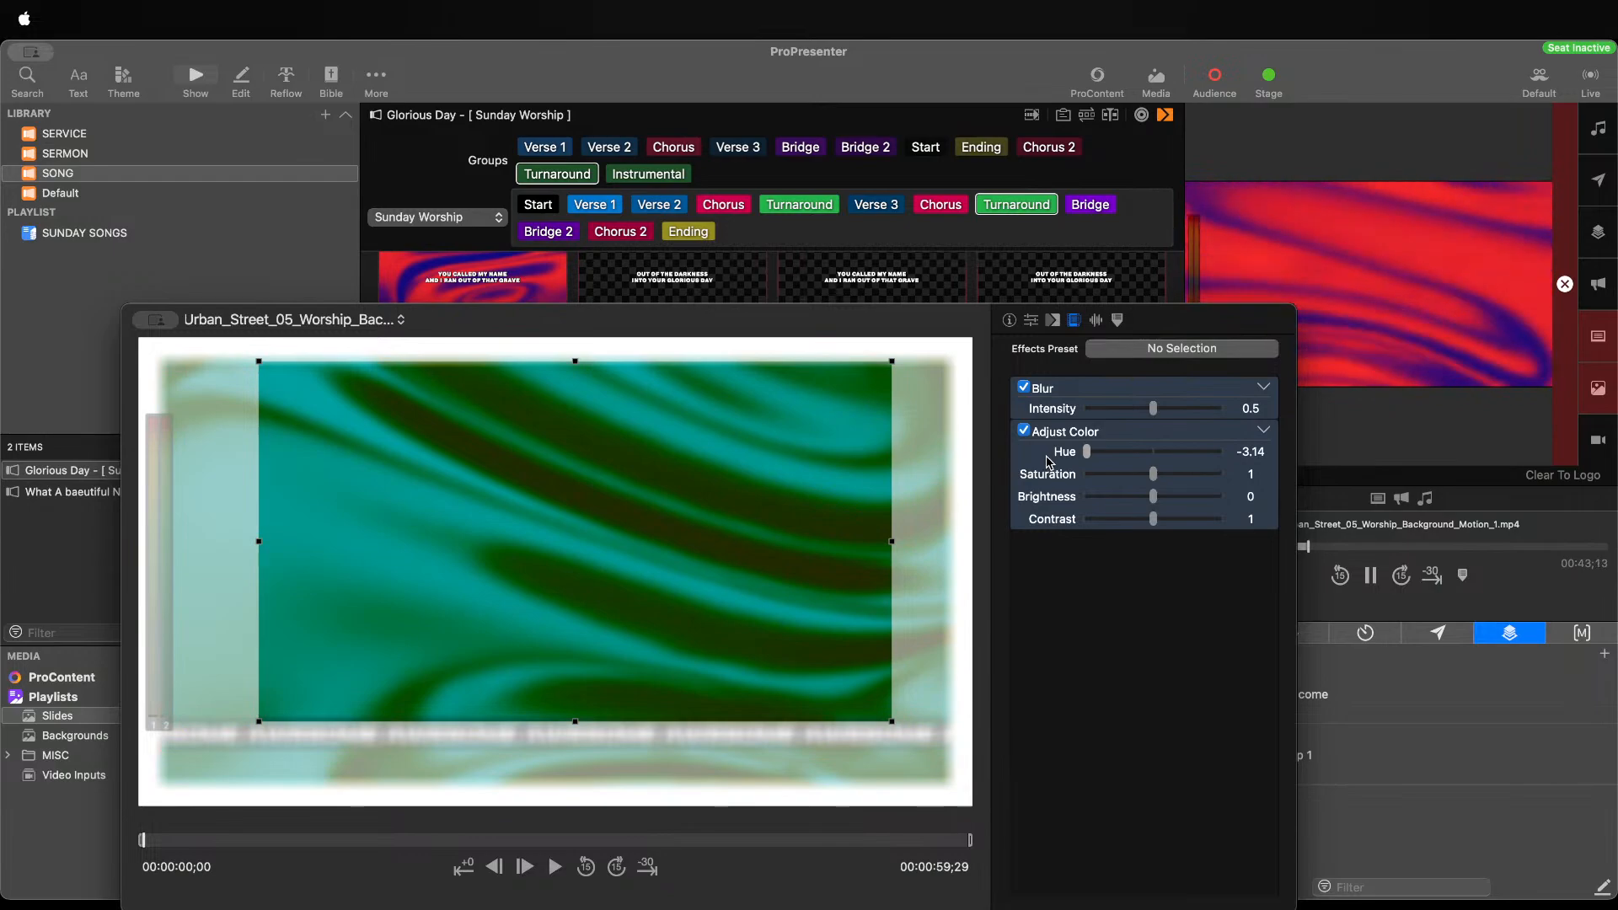
drag(1091, 468, 1167, 476)
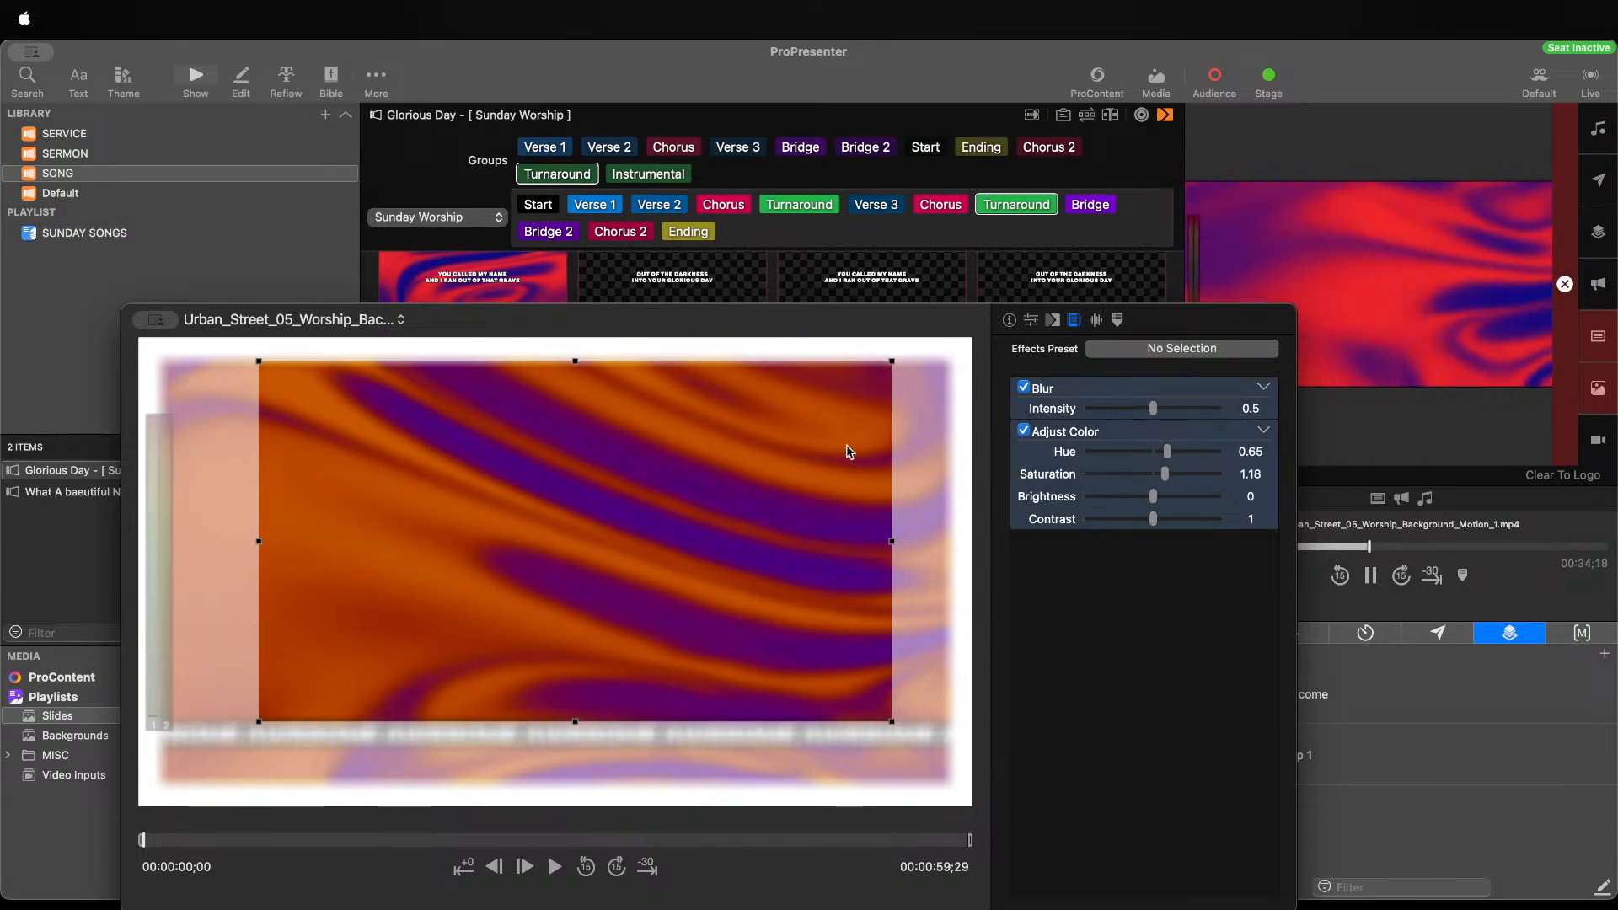
drag(836, 447, 836, 444)
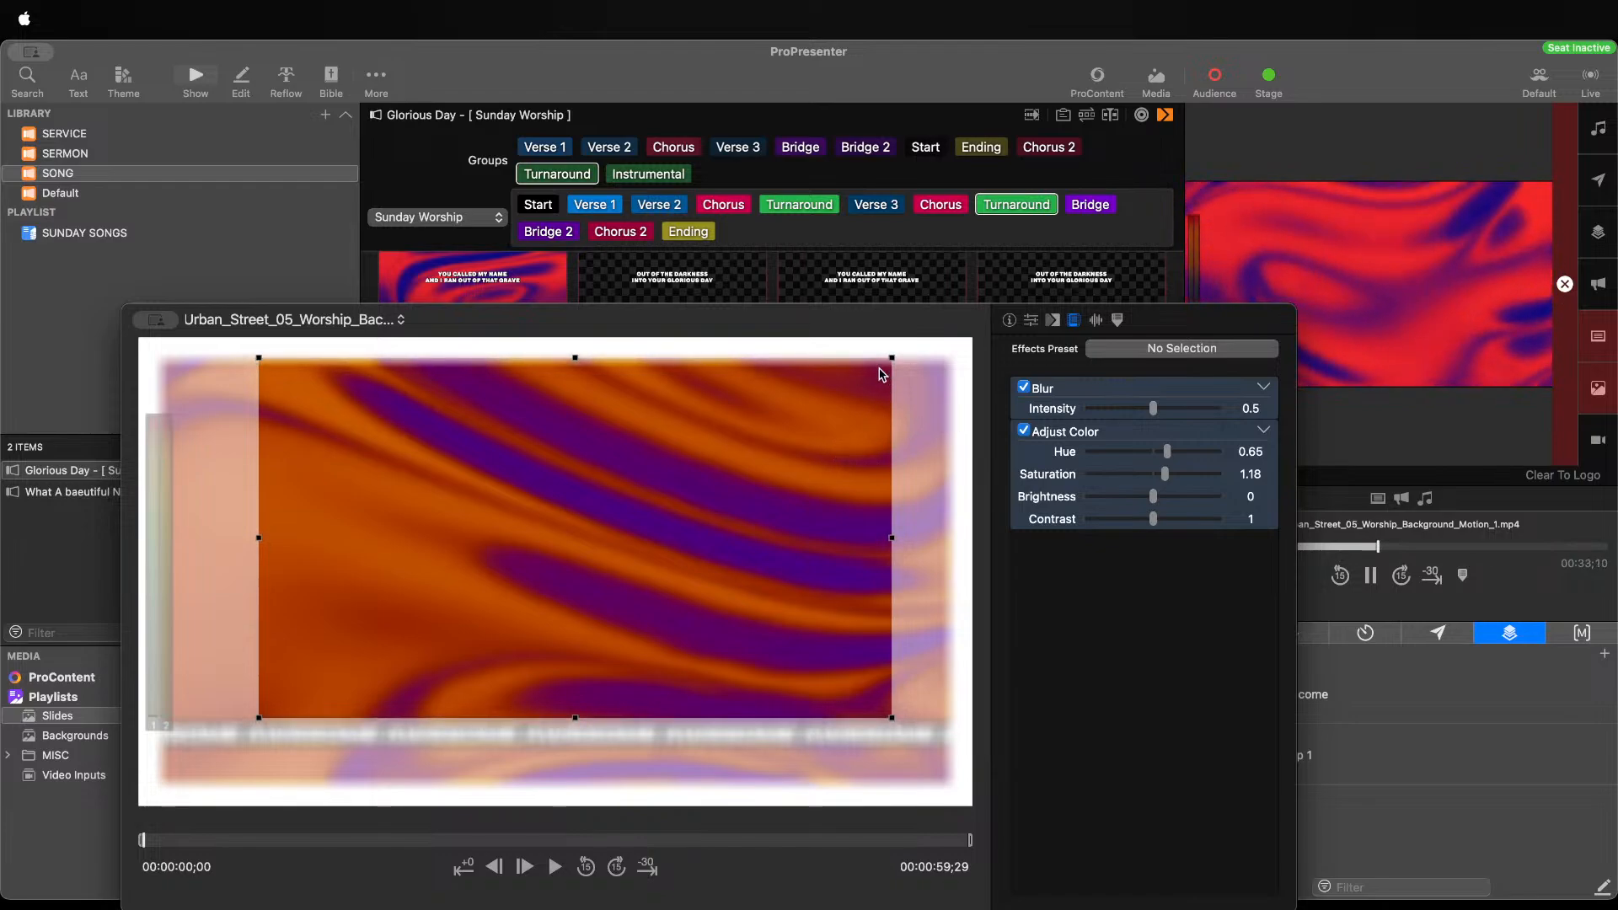
drag(890, 359, 857, 401)
Give the slide 18 video a Dissolve transition with a duration of 8, and close its inspector
click(1052, 319)
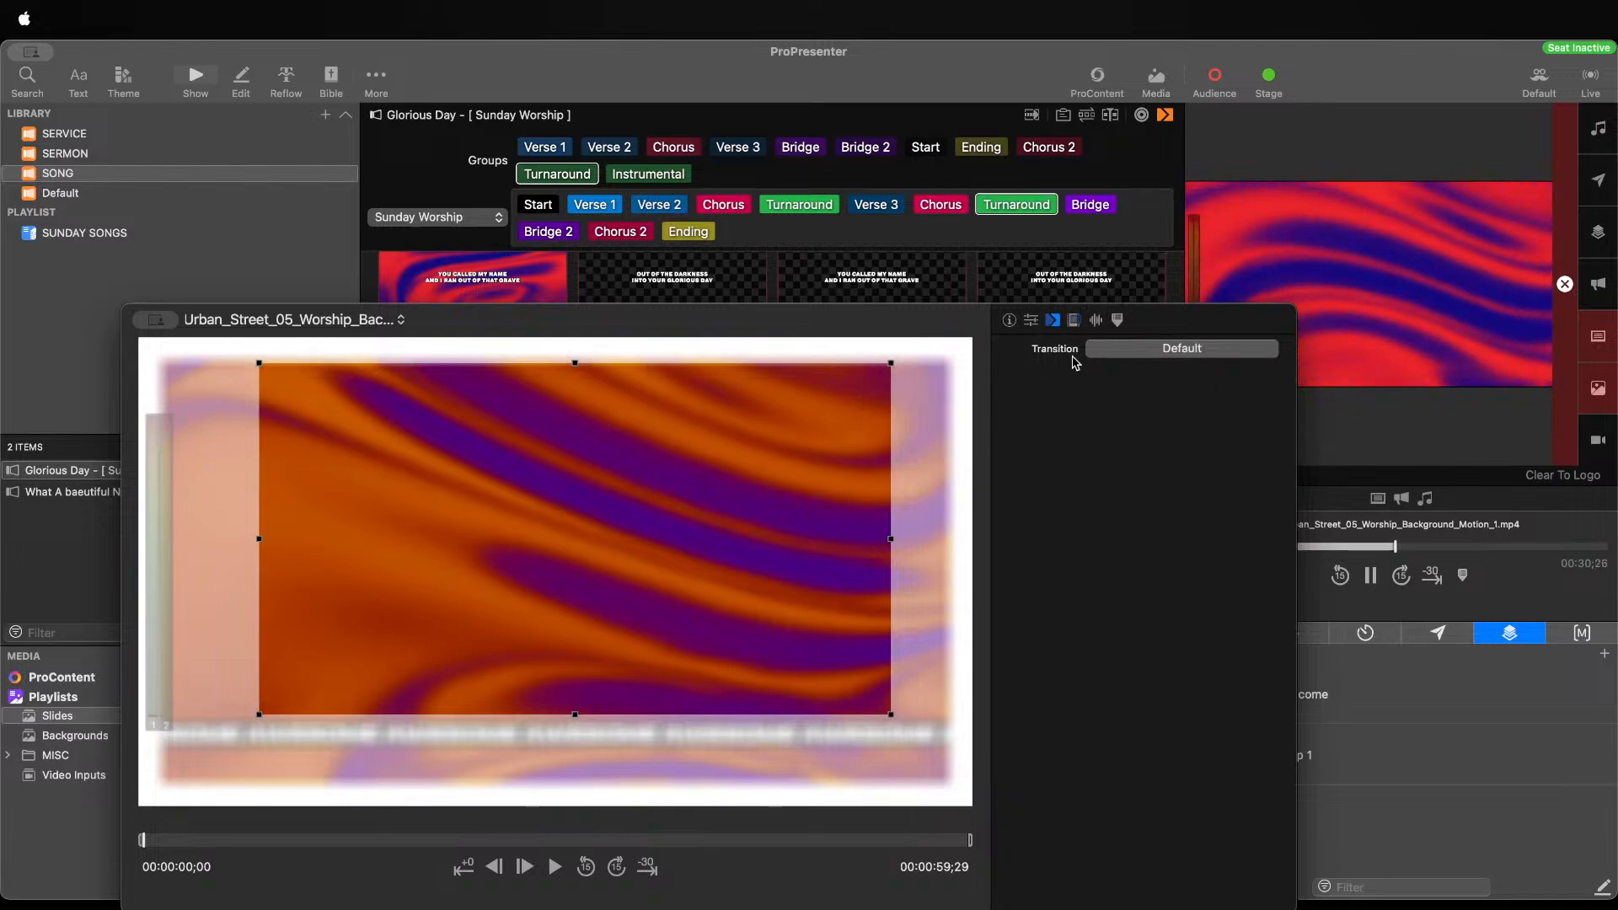
click(1099, 350)
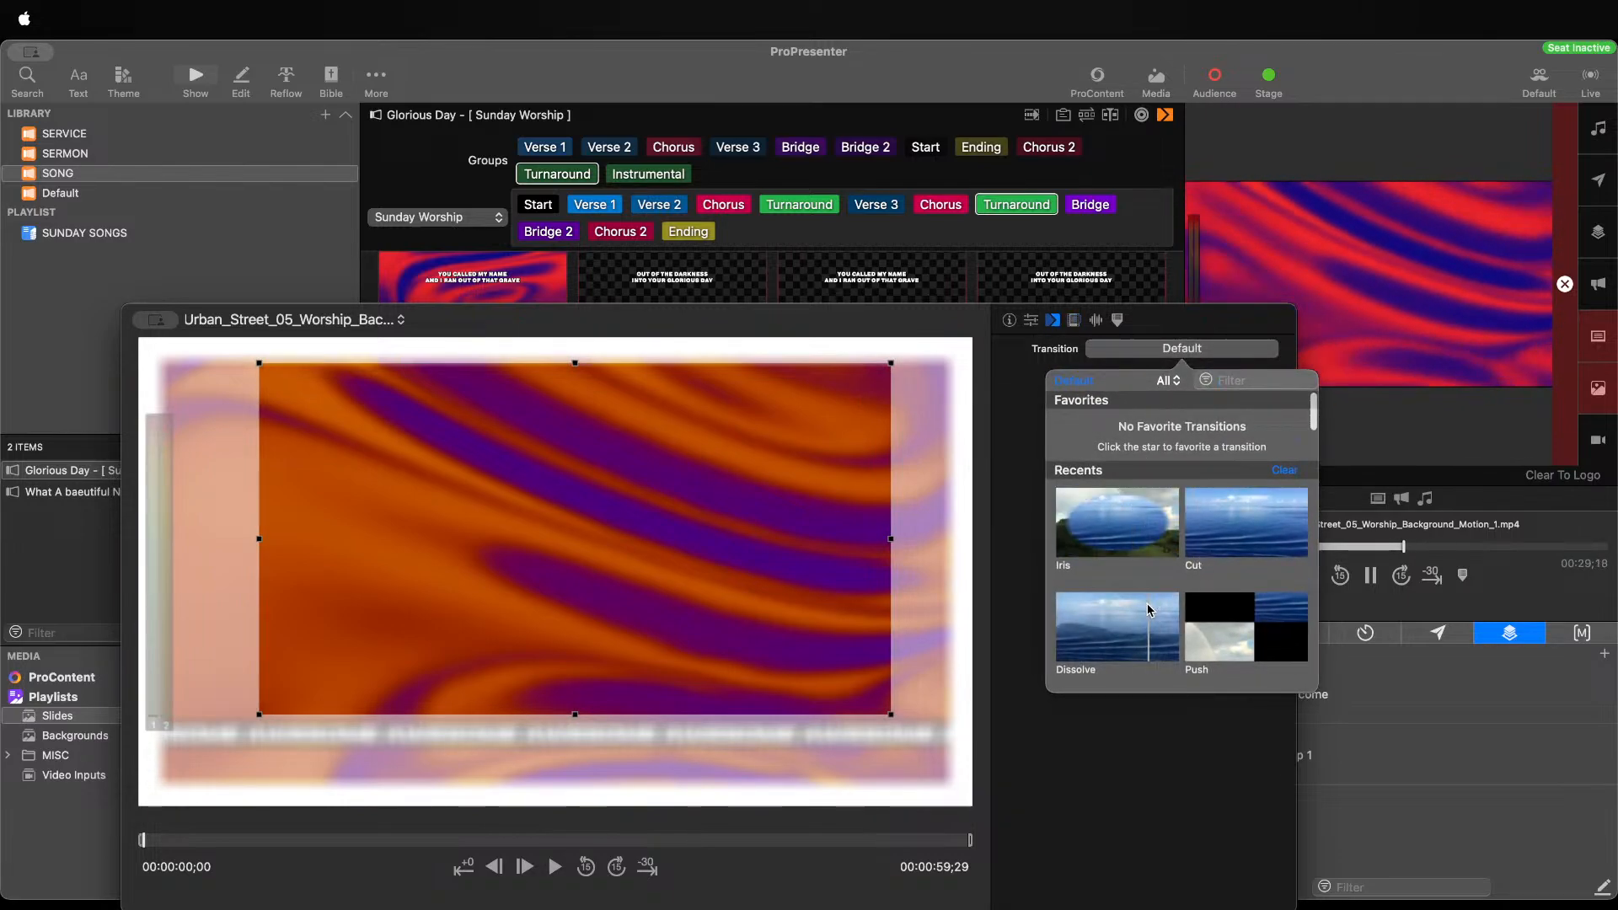
click(1149, 609)
click(1253, 480)
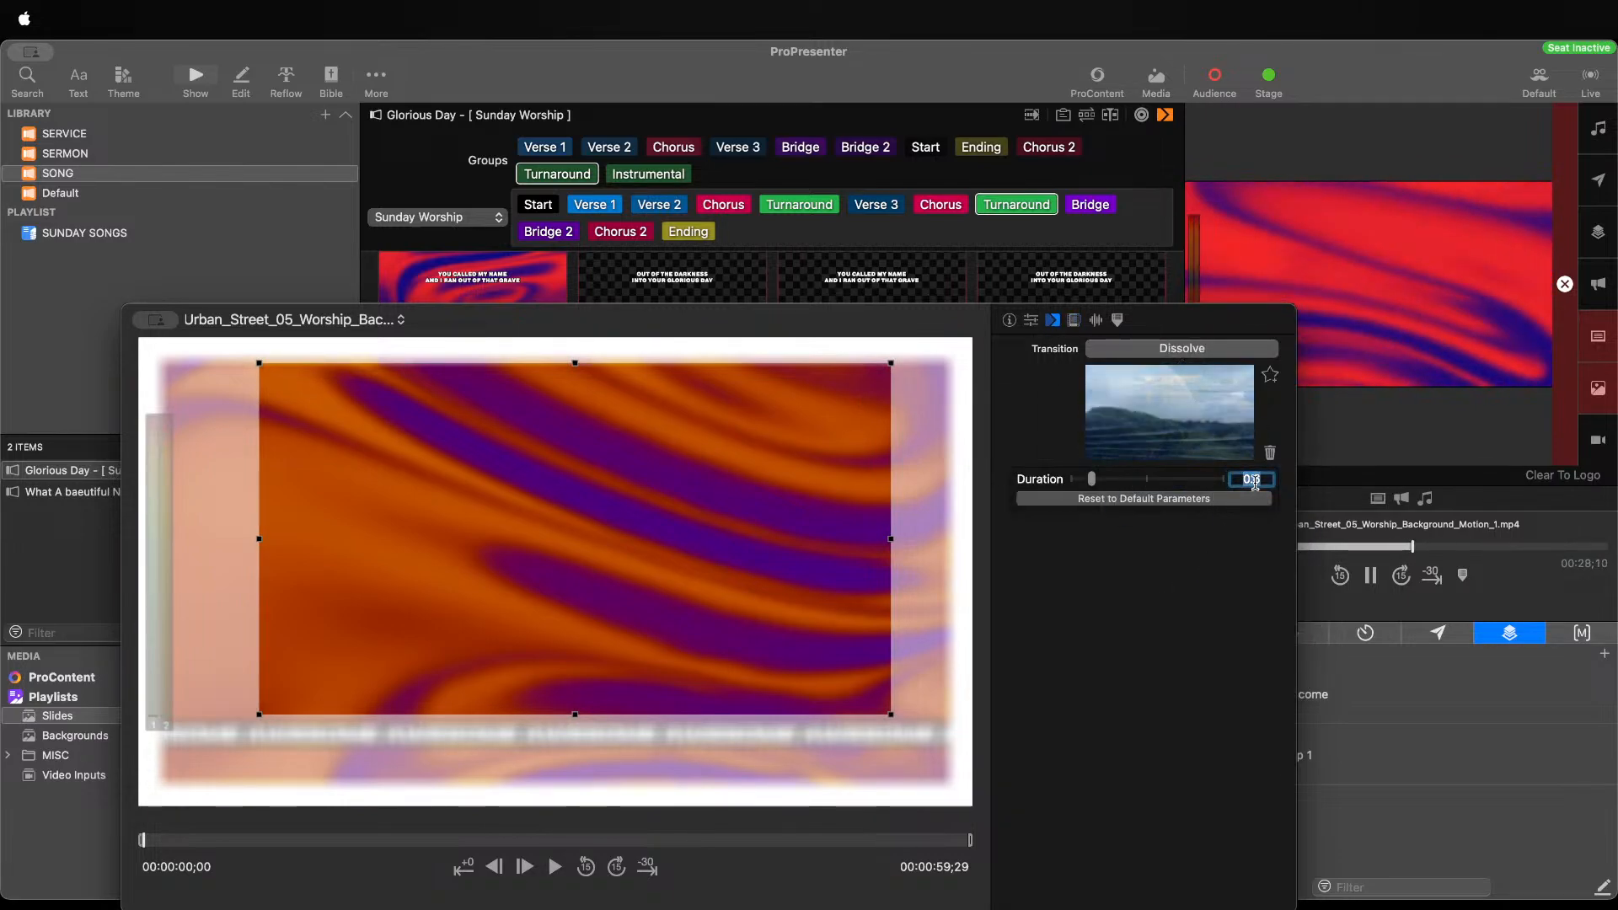
text(89)
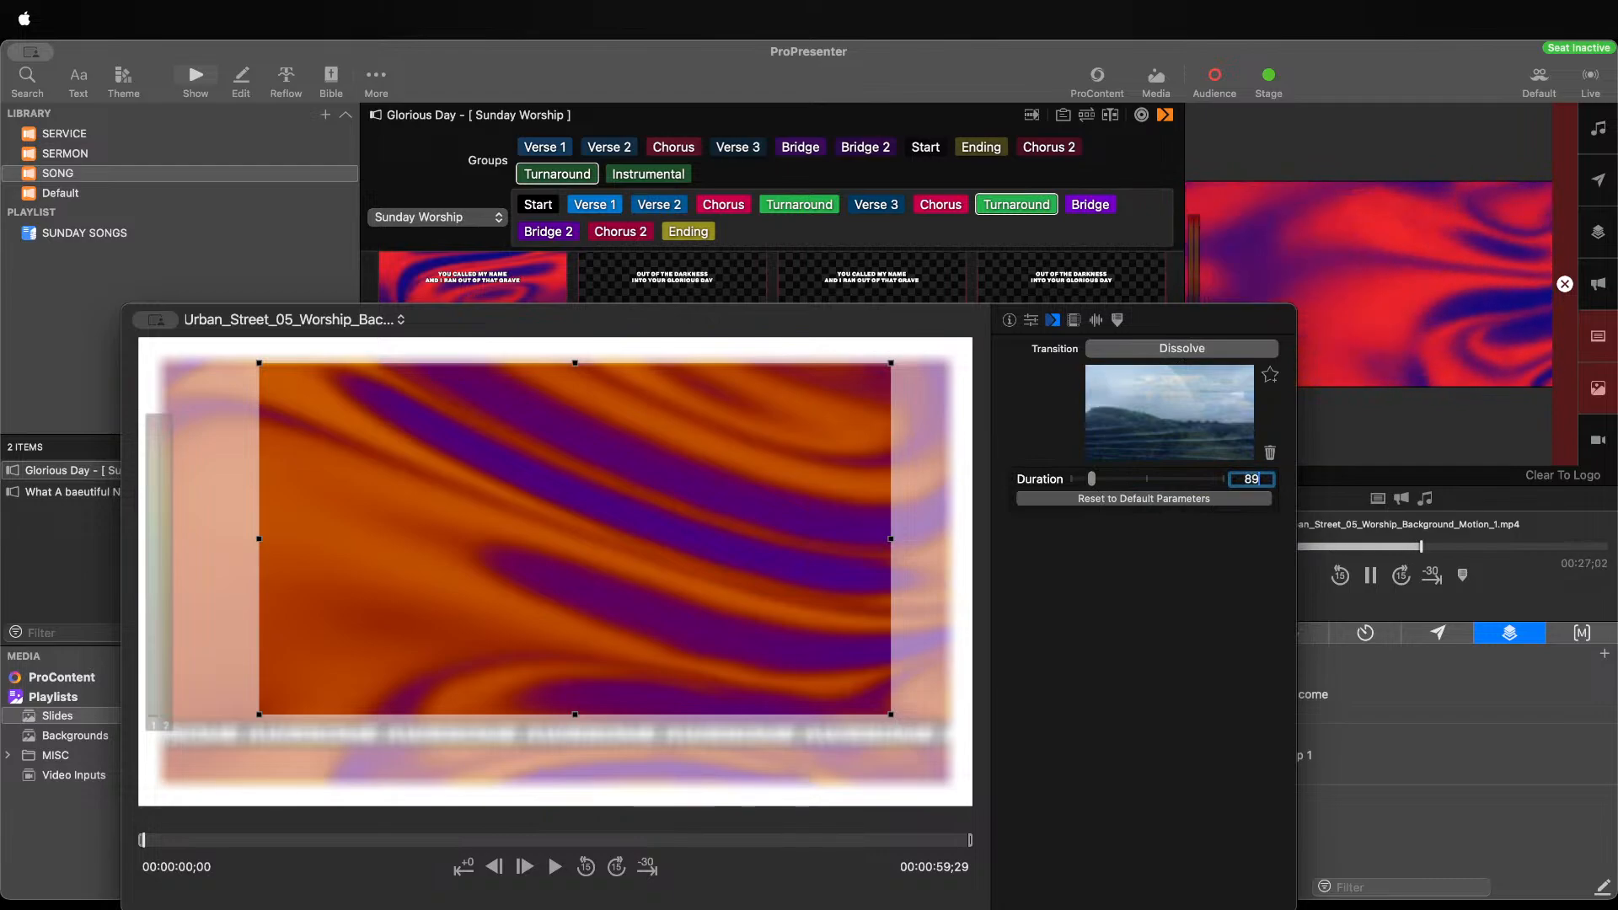
key(Return)
click(1269, 472)
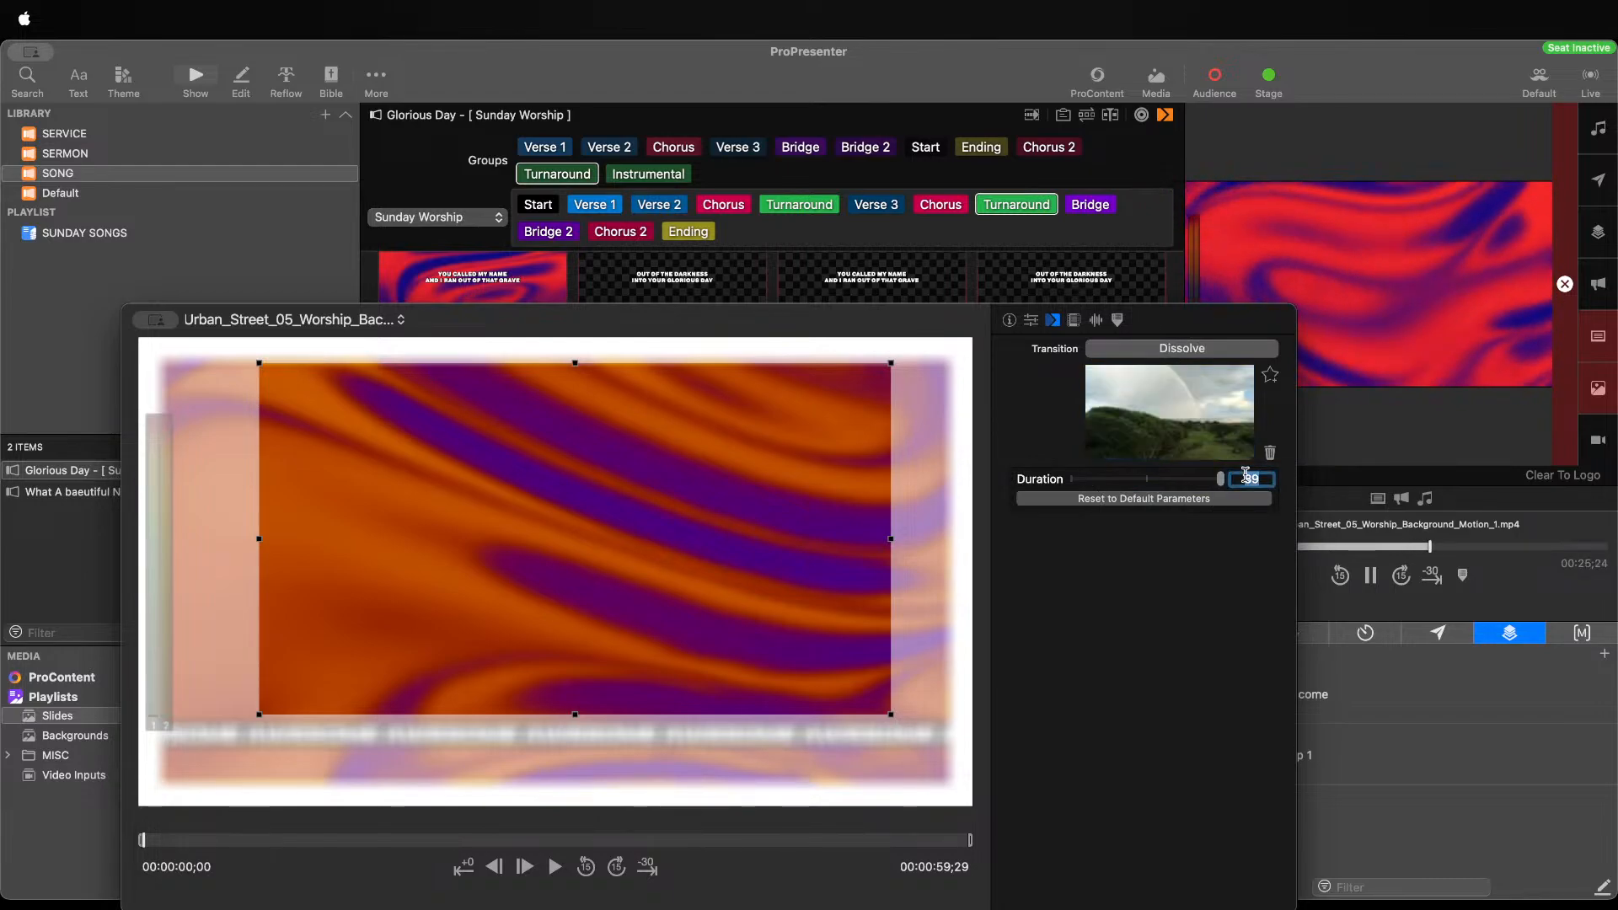
key(BackSpace)
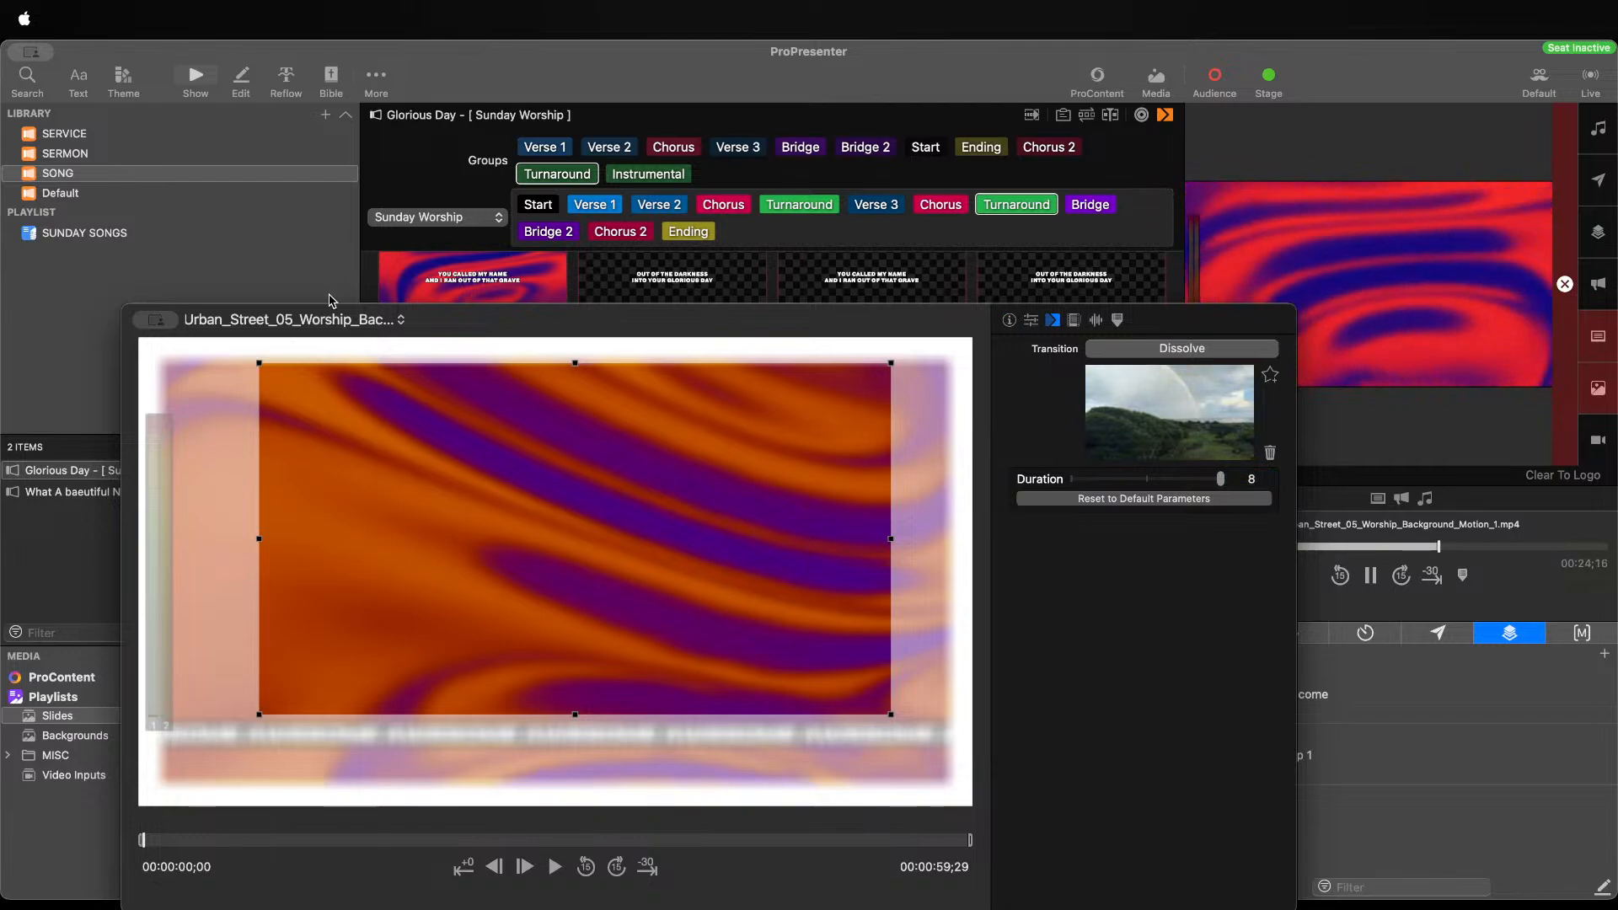
key(Escape)
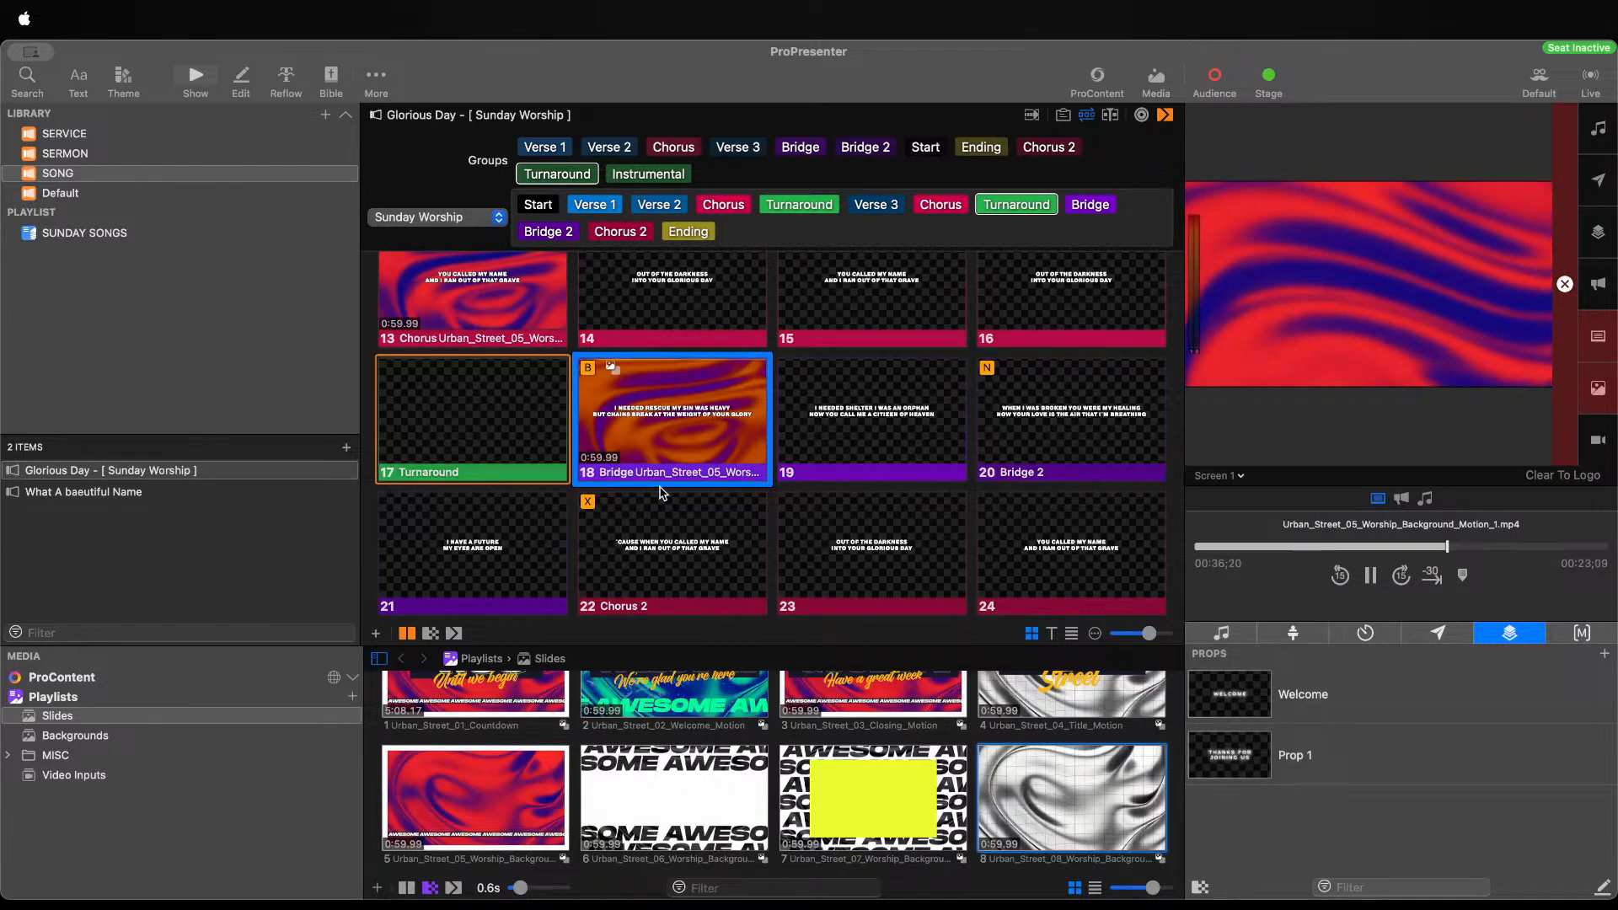
Change the media action behavior of slide 18's video to Background
right_click(656, 394)
mouse_move(735, 629)
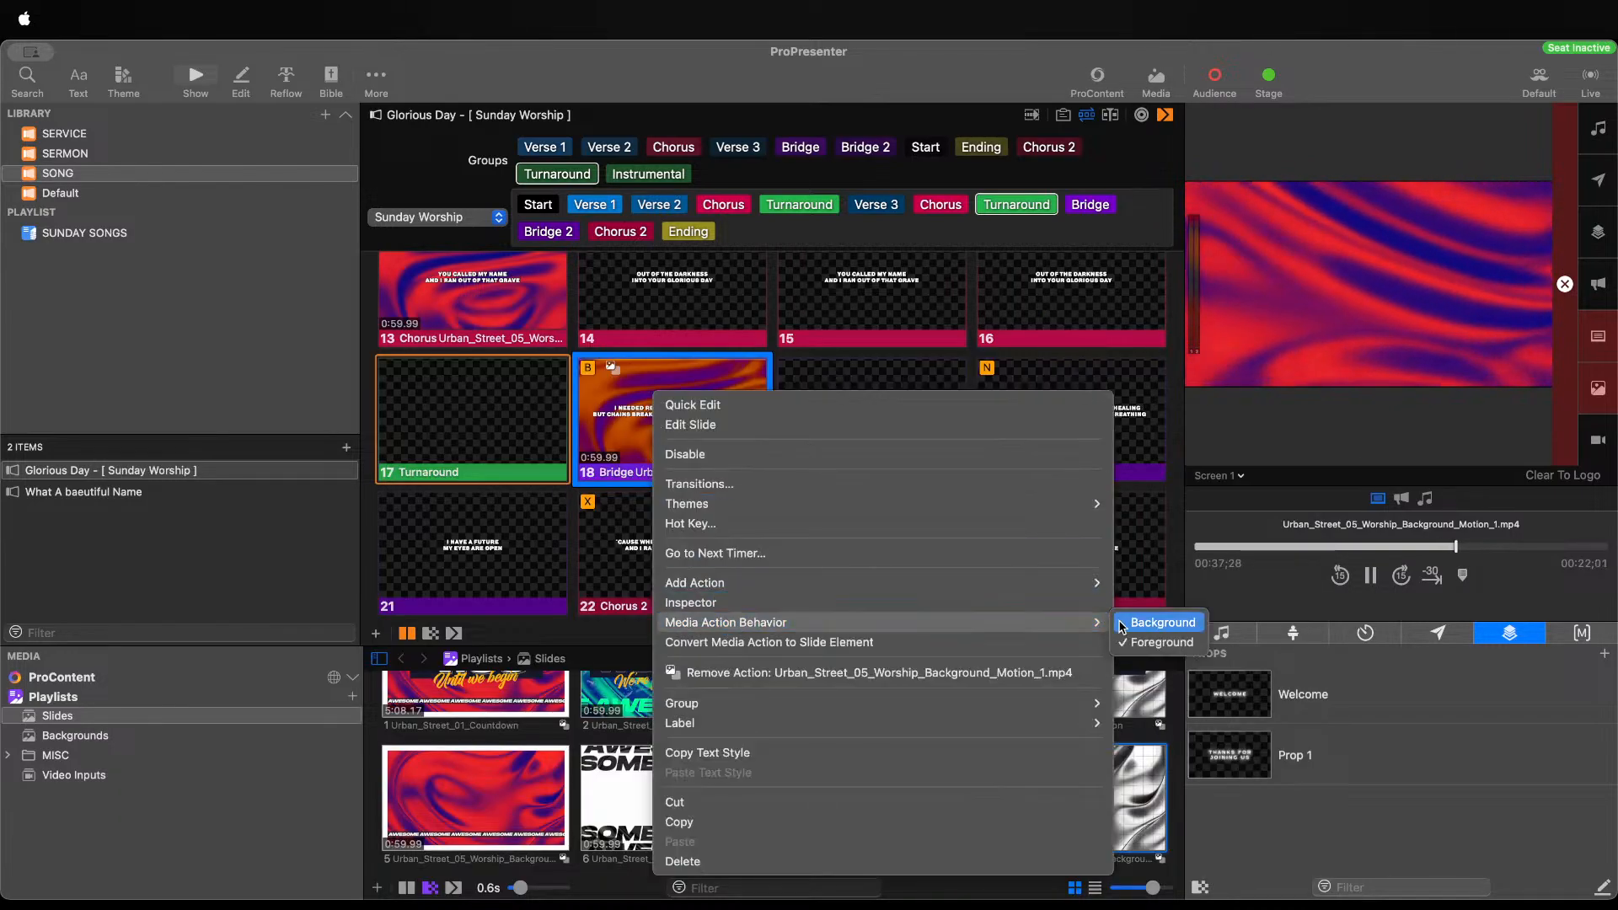
click(1162, 622)
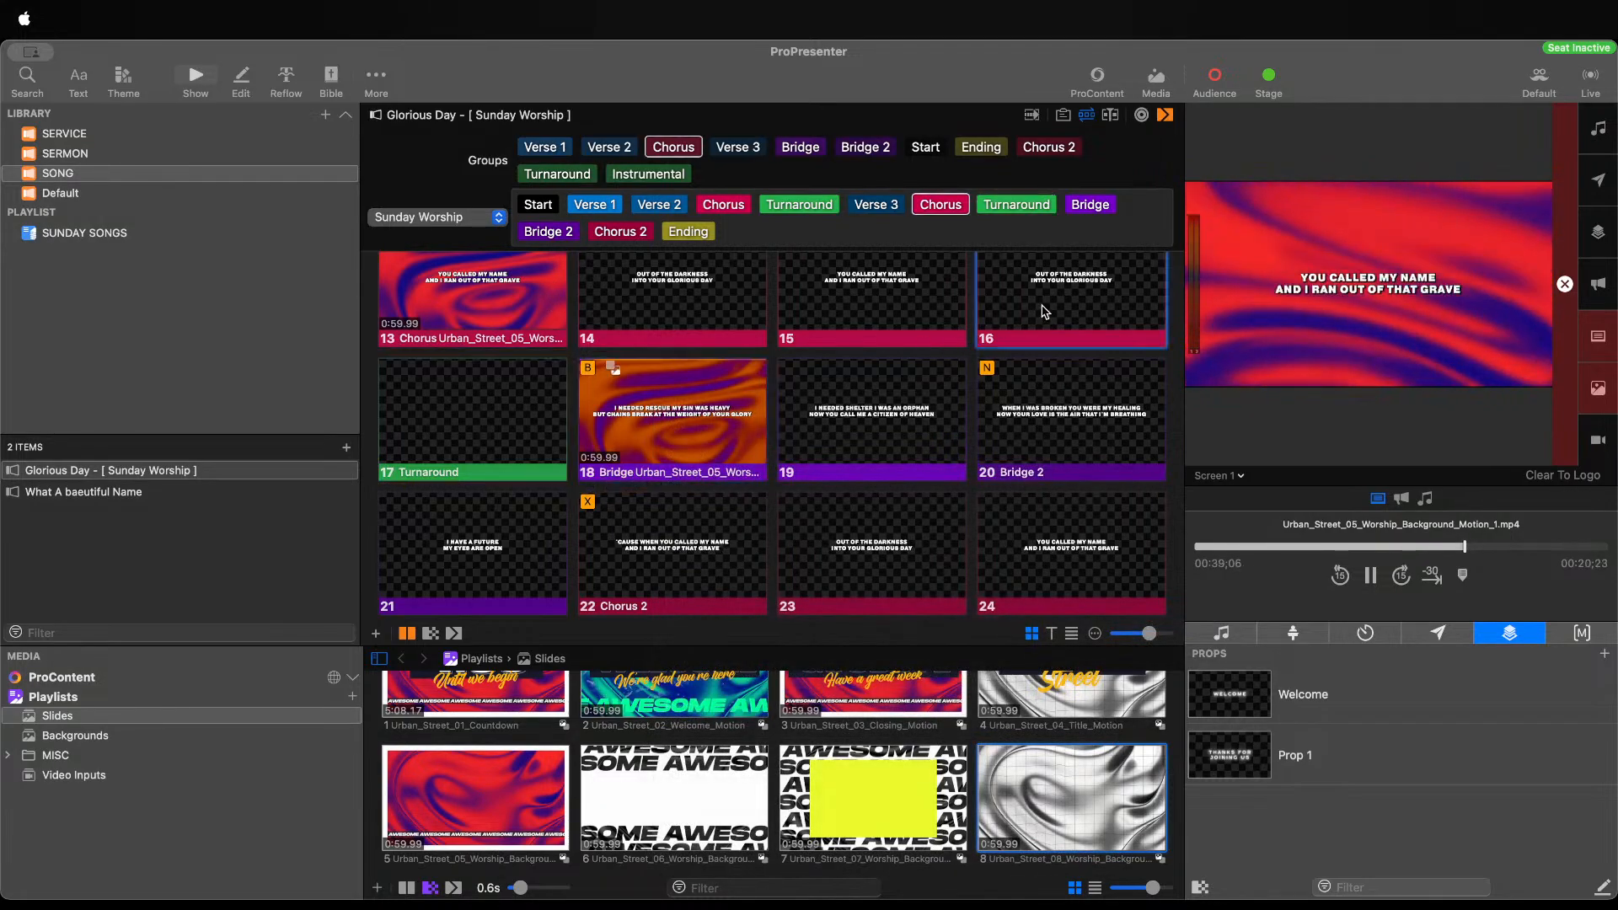
Run slides 17 through 21 live to check the transition and the Bridge background behind the lyrics
click(415, 451)
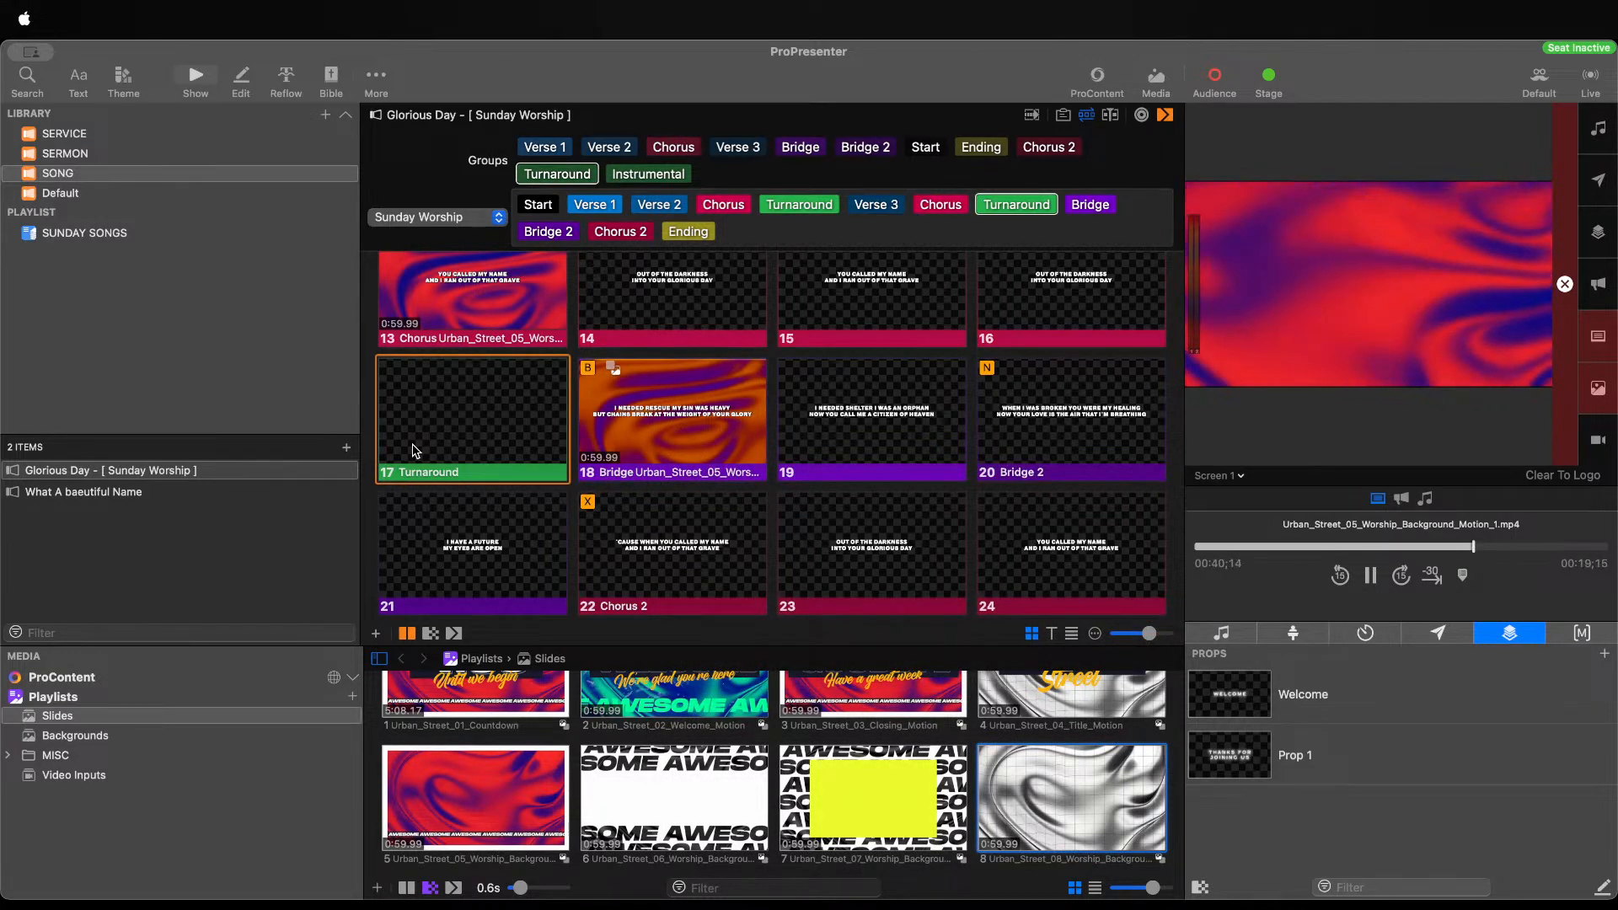
key(Right)
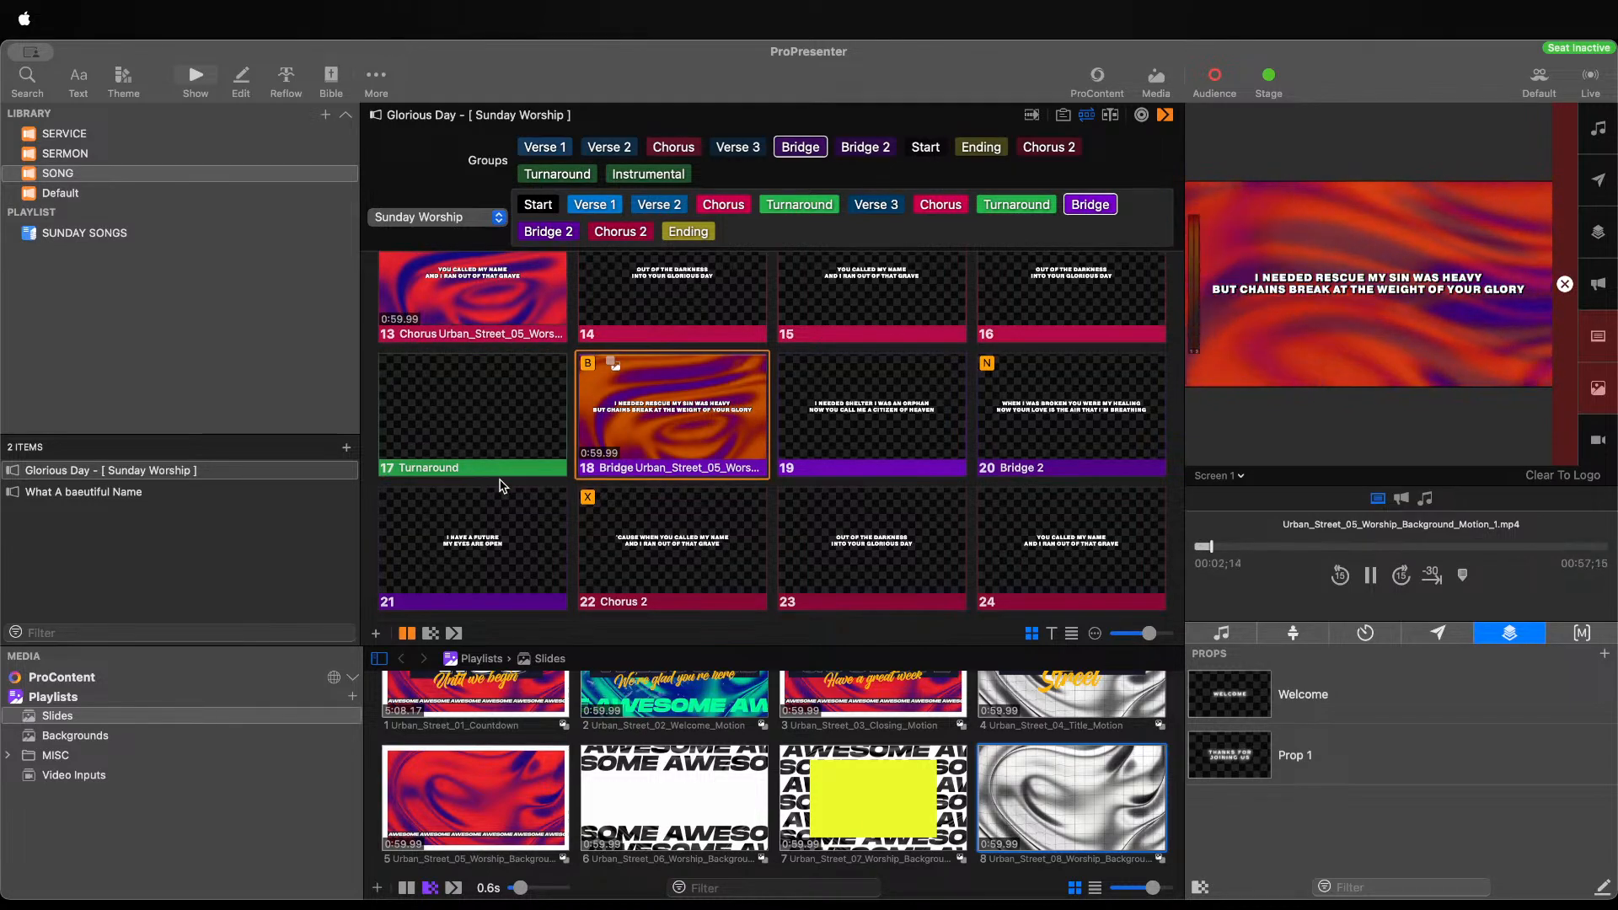
scroll(506, 484, down, 1)
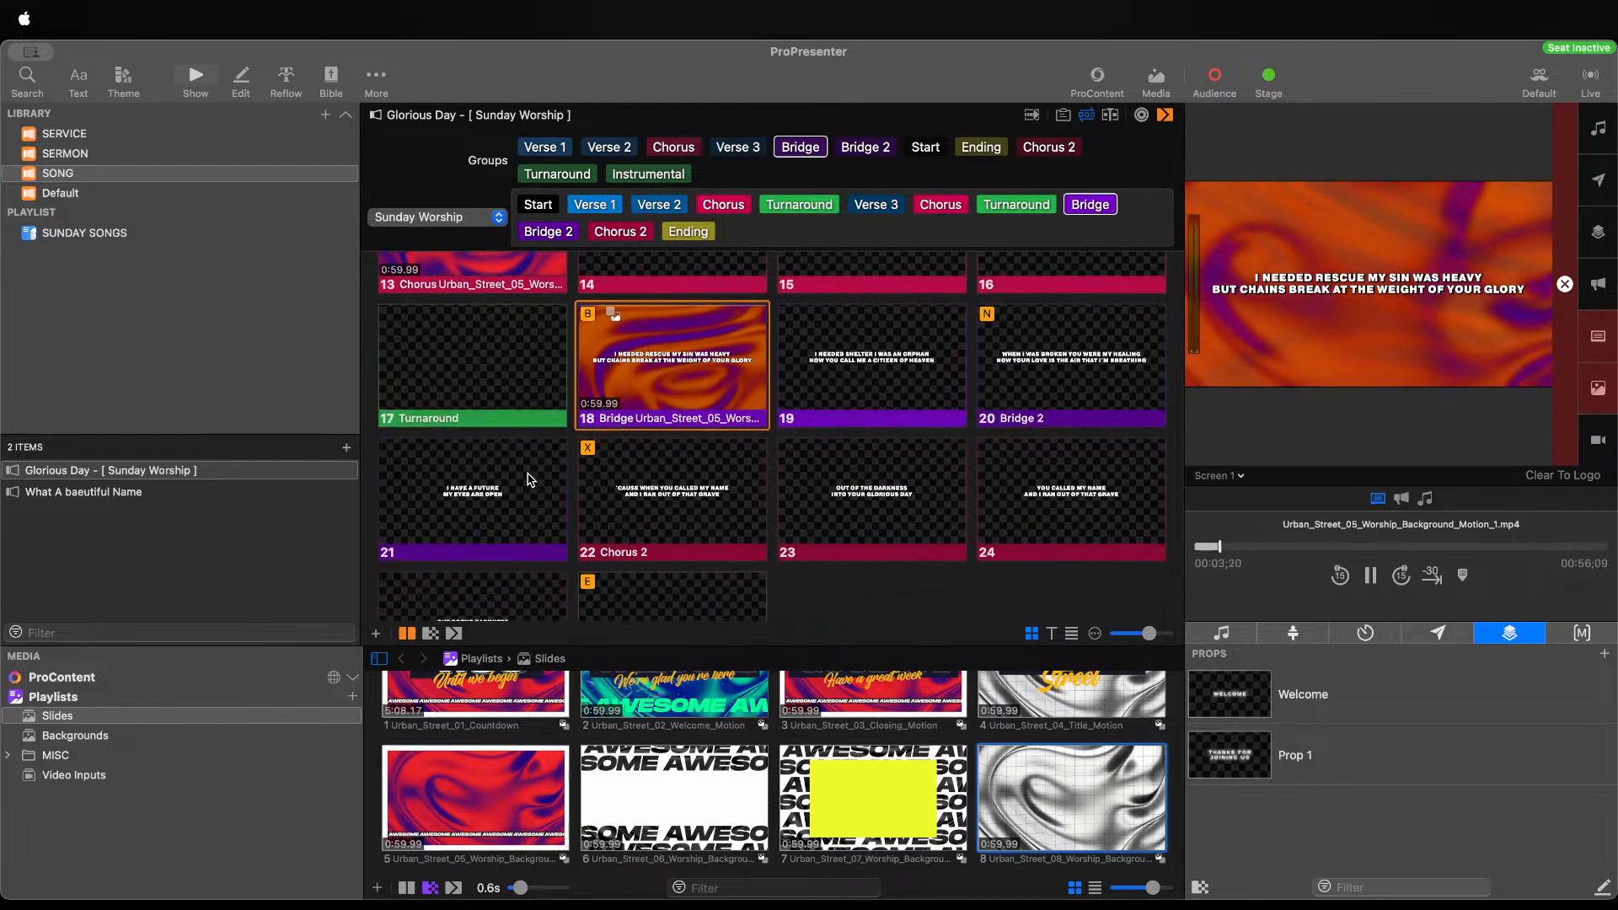
key(Right)
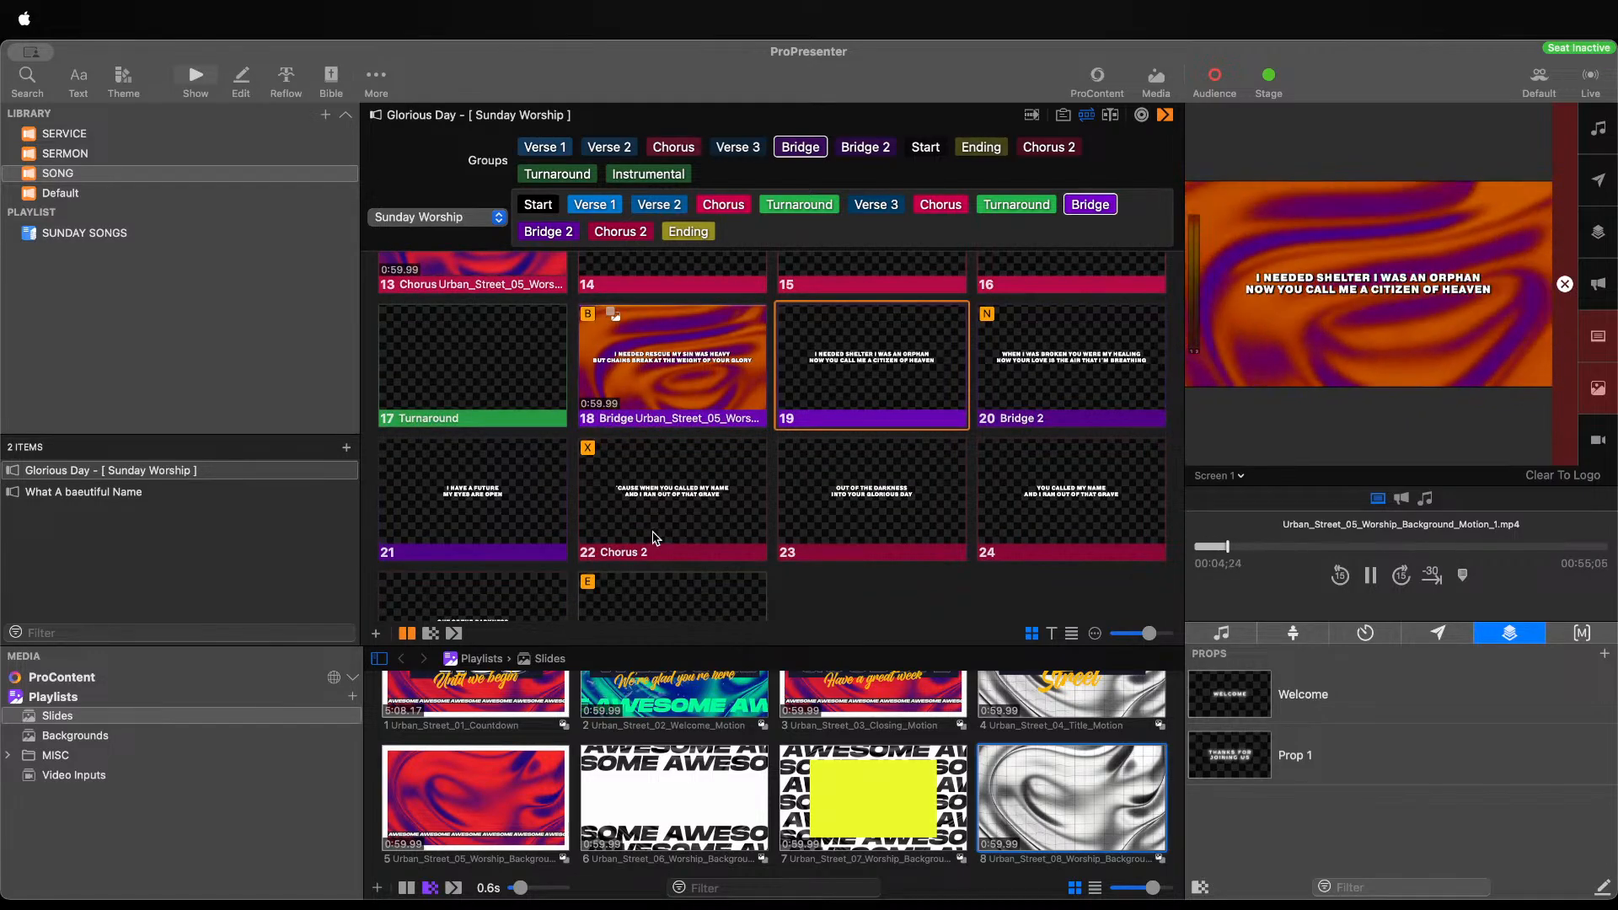
scroll(655, 538, down, 1)
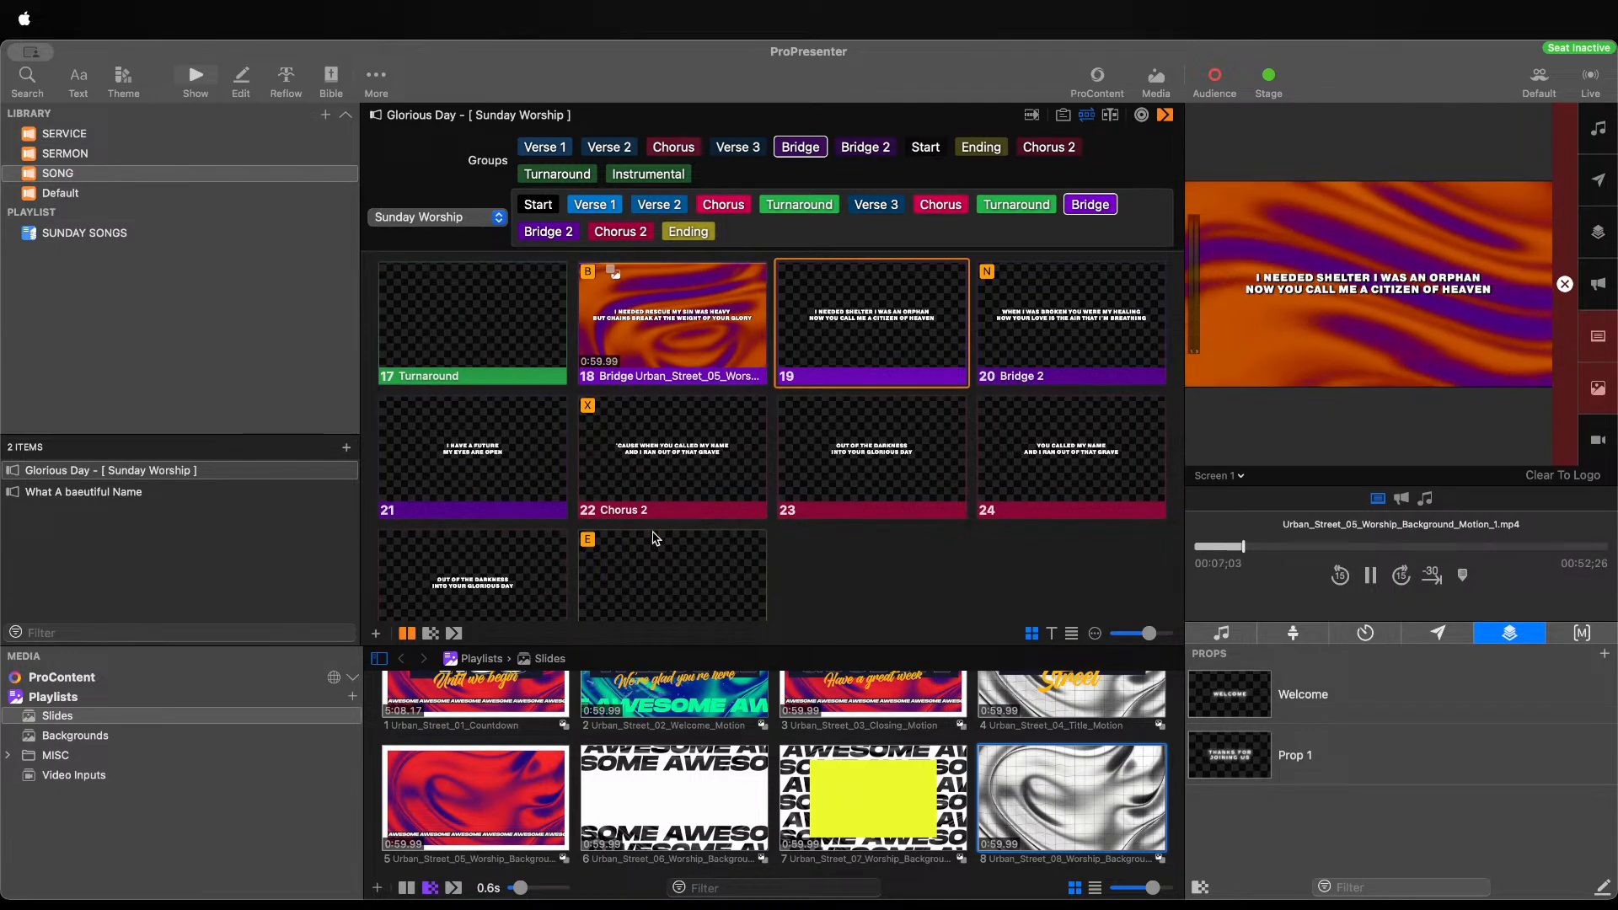
key(Right)
scroll(655, 538, down, 1)
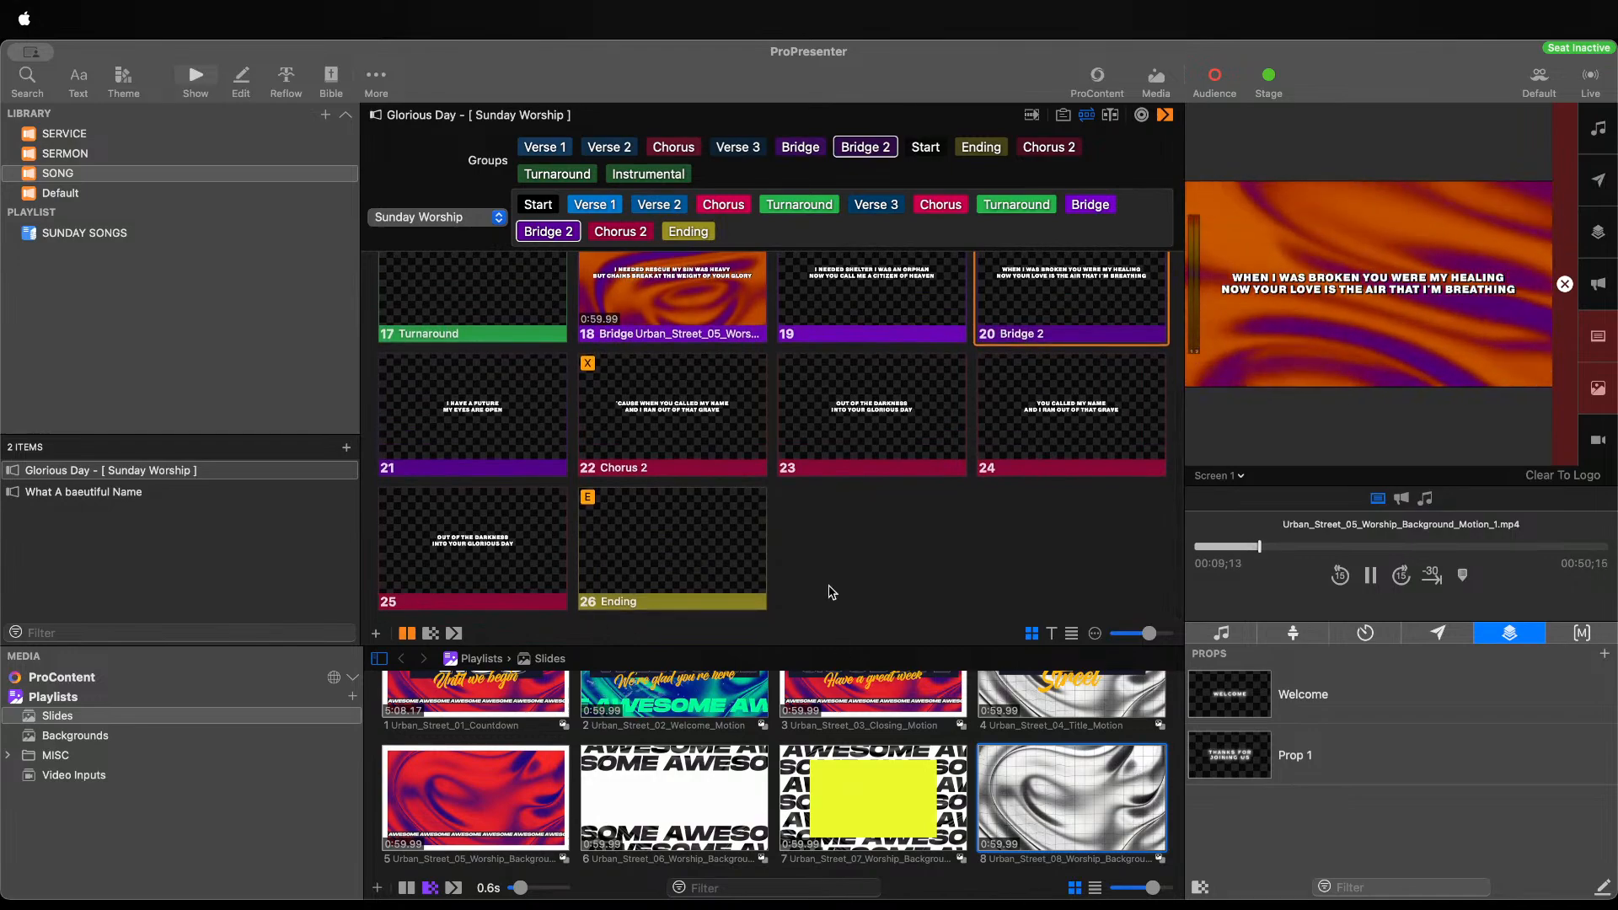
click(500, 441)
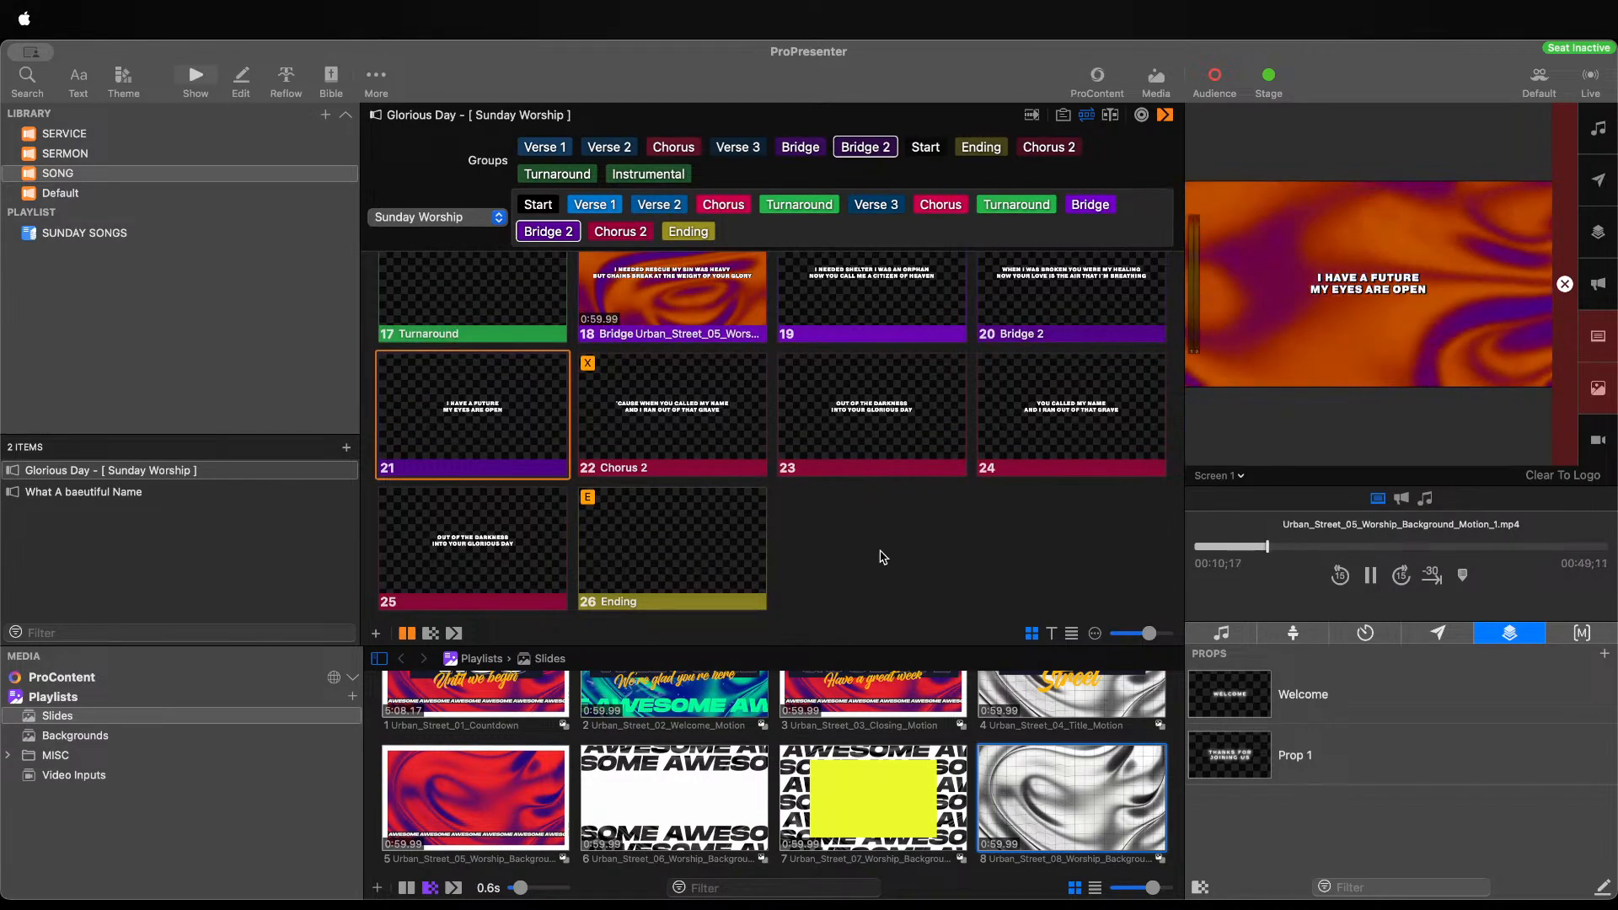
Try a CRT Monitor effect on the Urban_Street_08 worship background video in the media playlist, and switch it off
right_click(1126, 827)
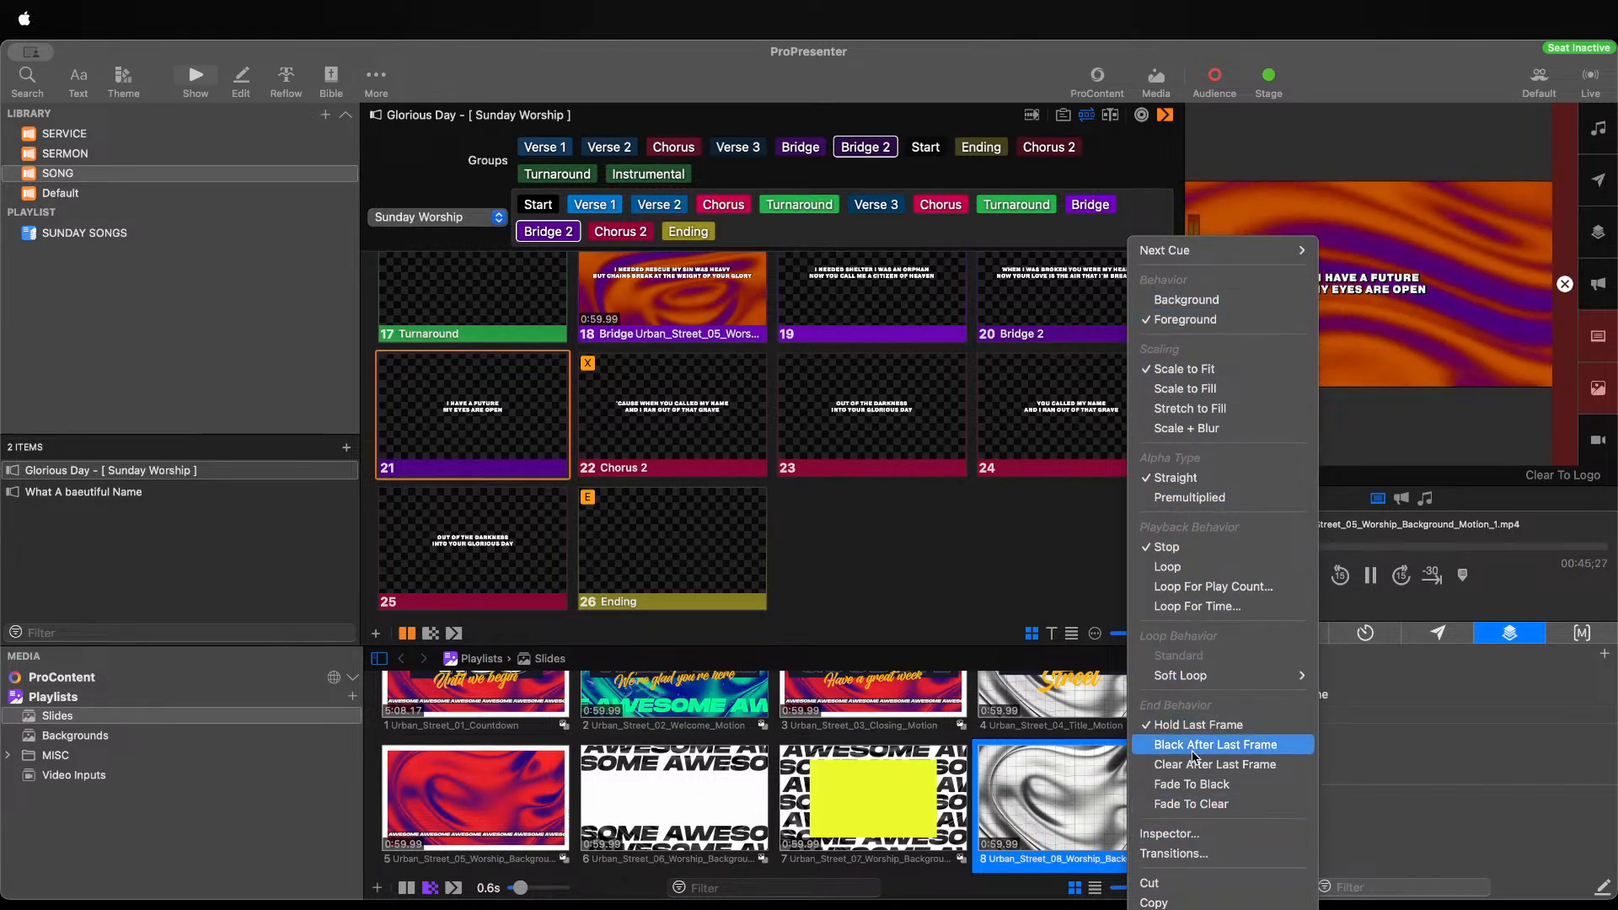
click(1175, 834)
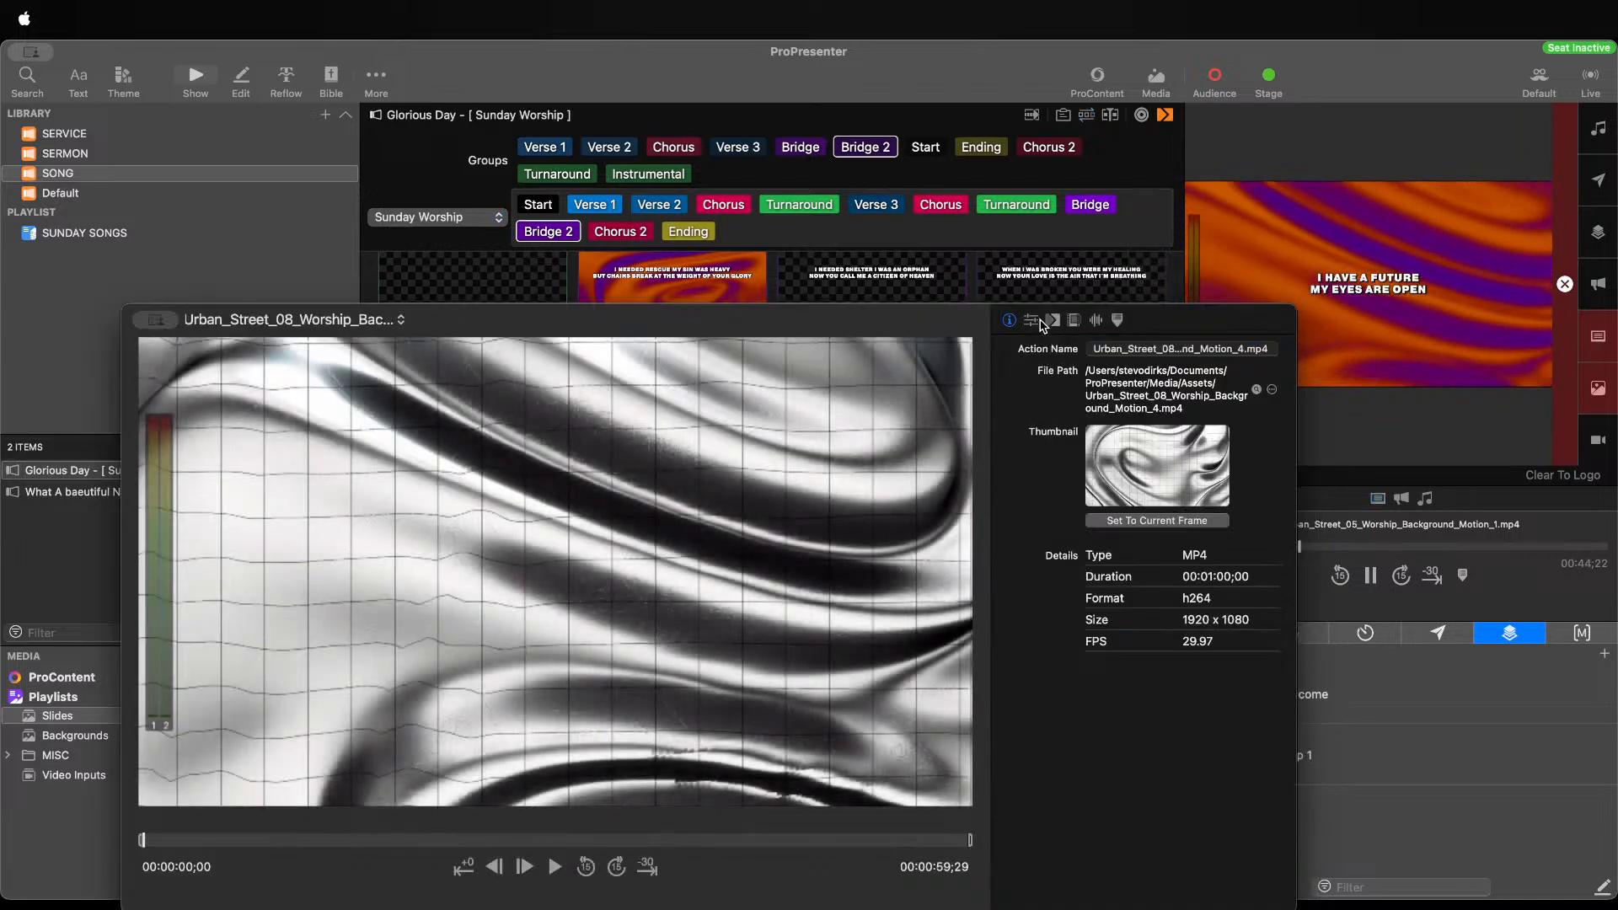
click(1052, 321)
click(1075, 322)
click(1101, 390)
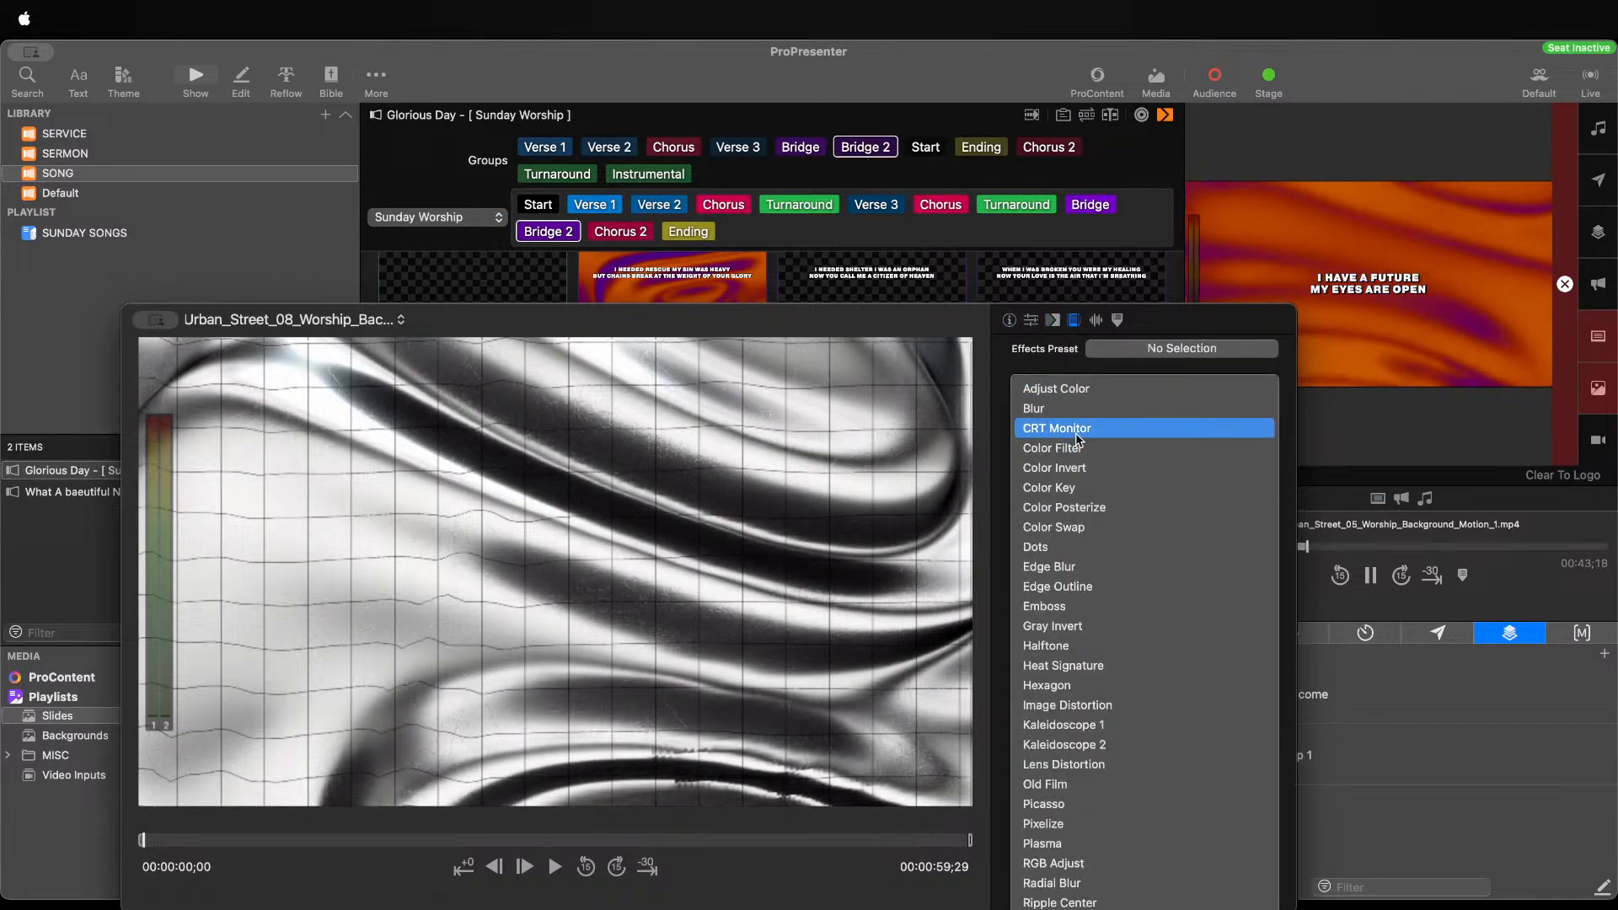
click(1061, 422)
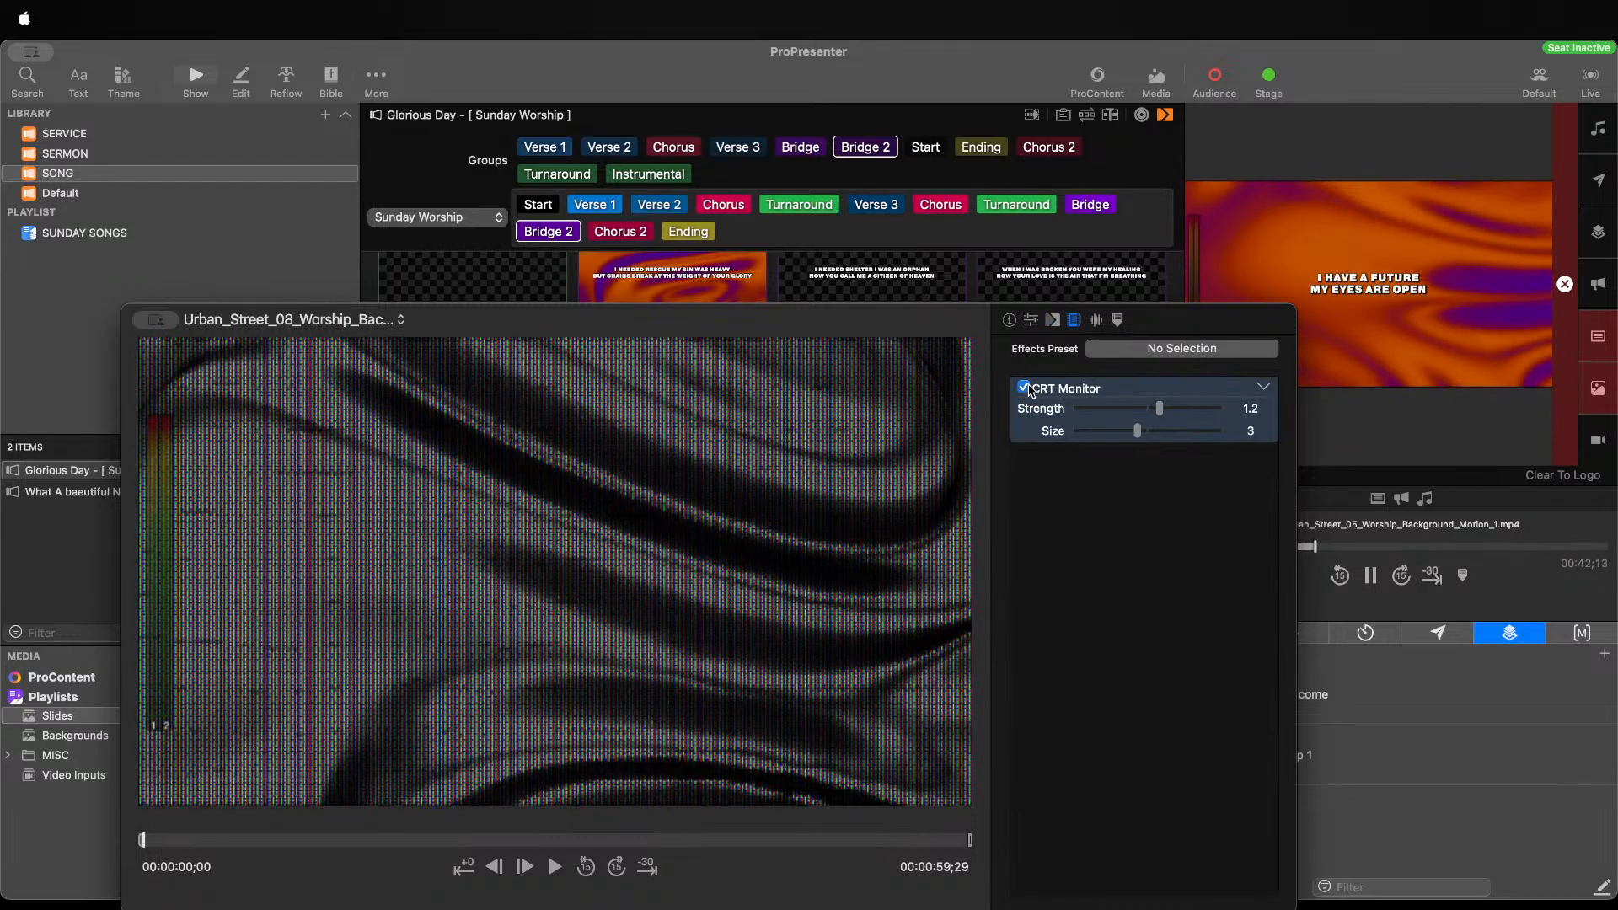
click(1023, 387)
Try an Adjust Color effect with a hue of -0.02 on the Urban_Street_08 video, and switch it off
click(1102, 519)
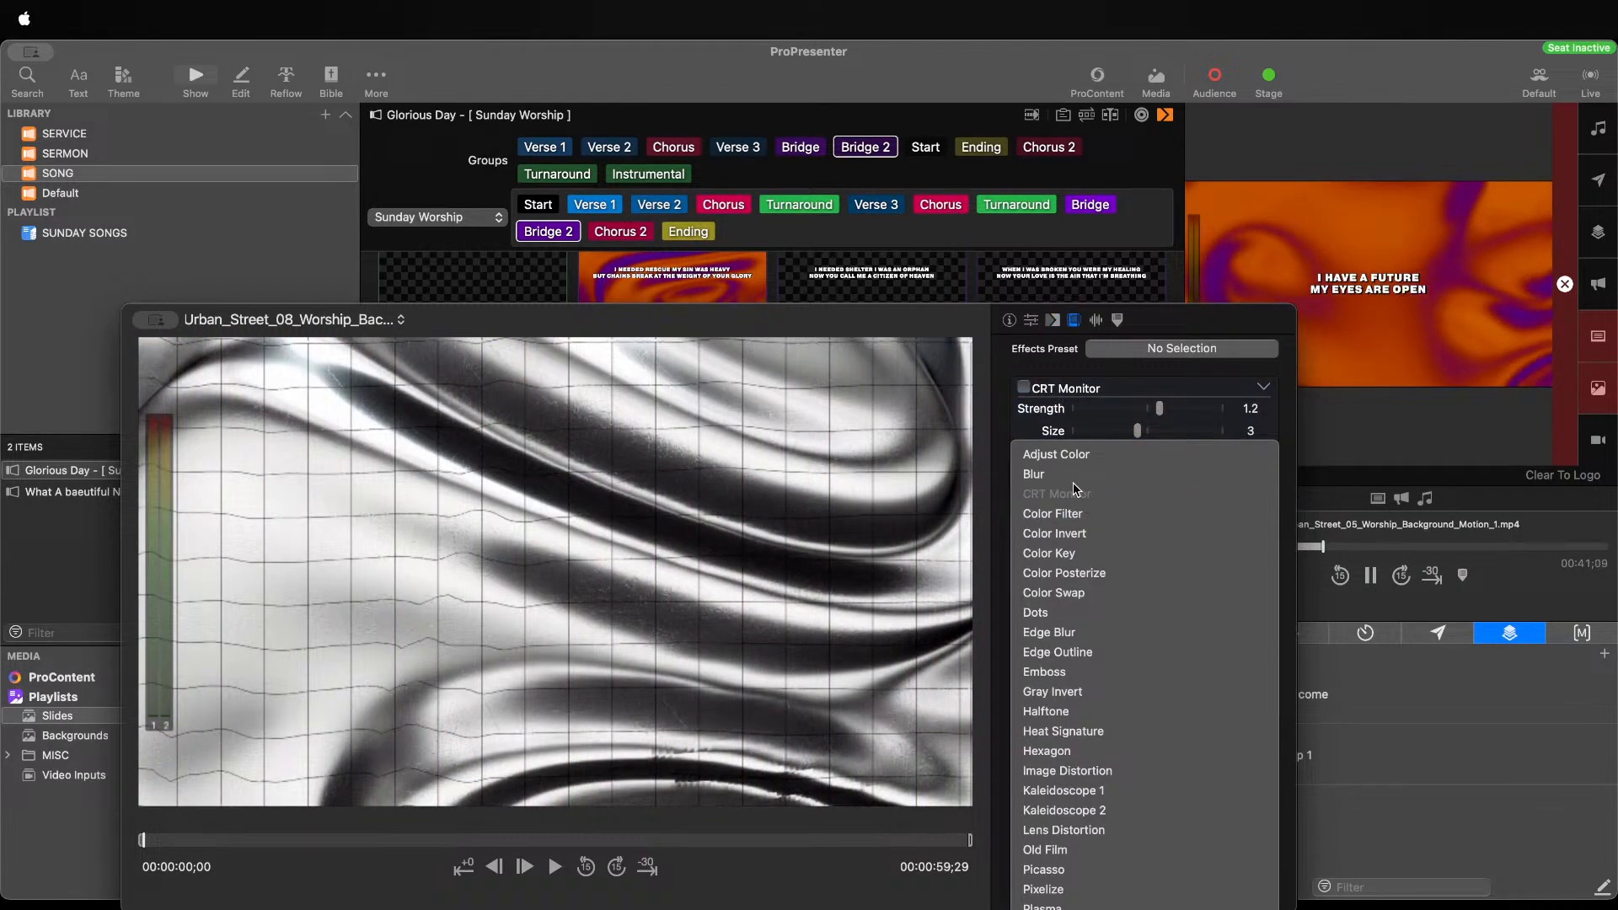
click(1078, 454)
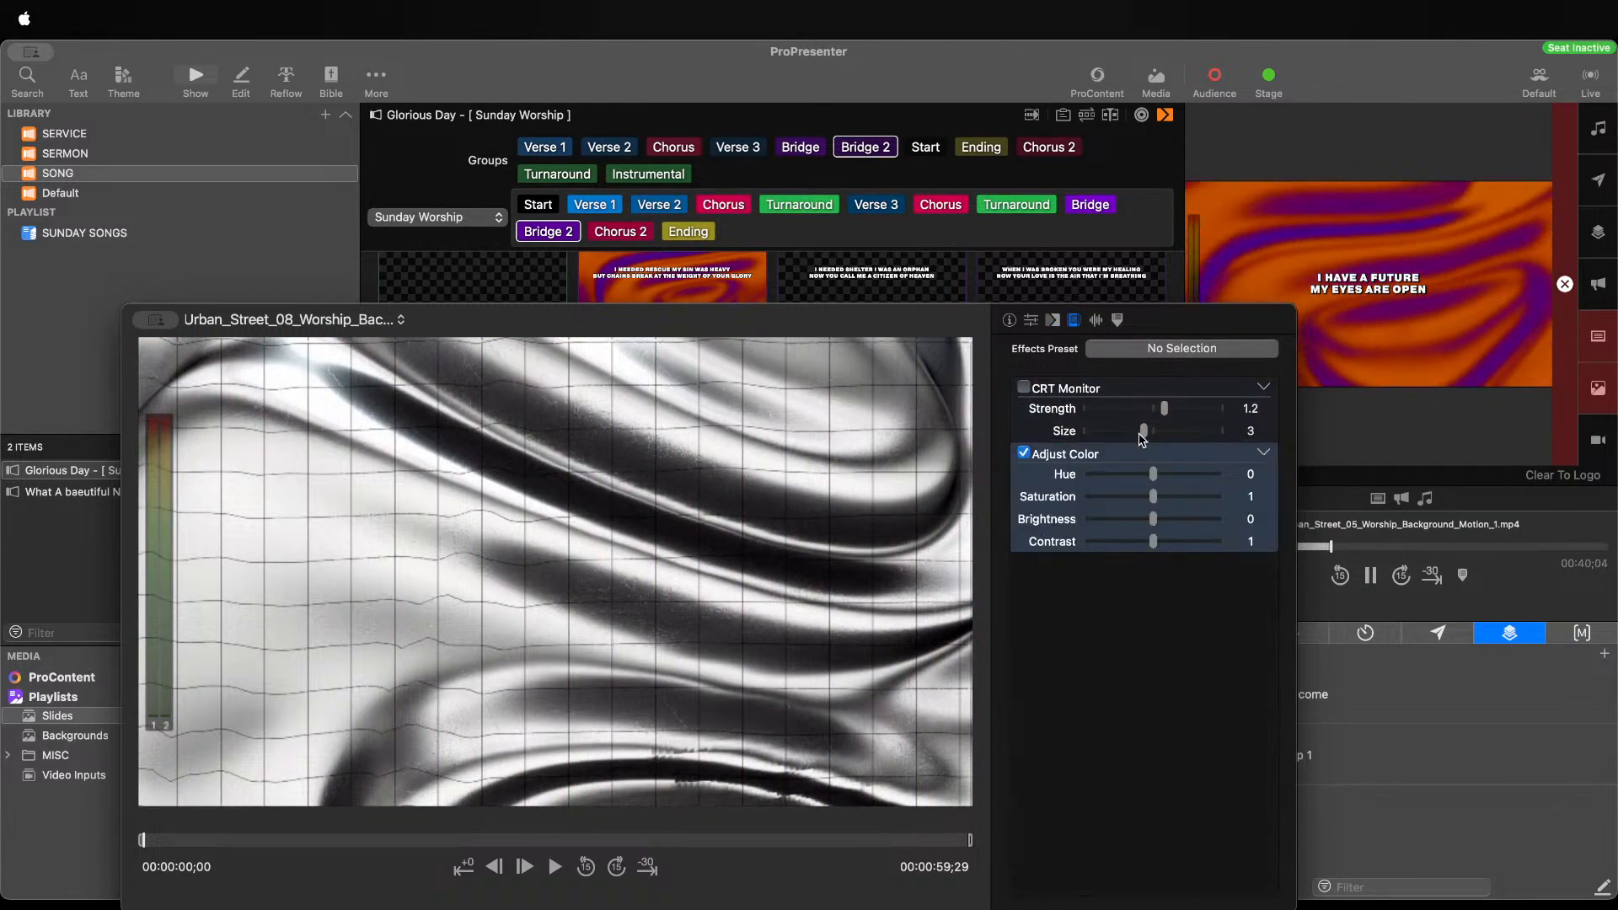
mouse_move(1154, 478)
mouse_down()
mouse_move(1196, 477)
mouse_move(1093, 477)
mouse_move(1152, 478)
mouse_up()
click(1024, 453)
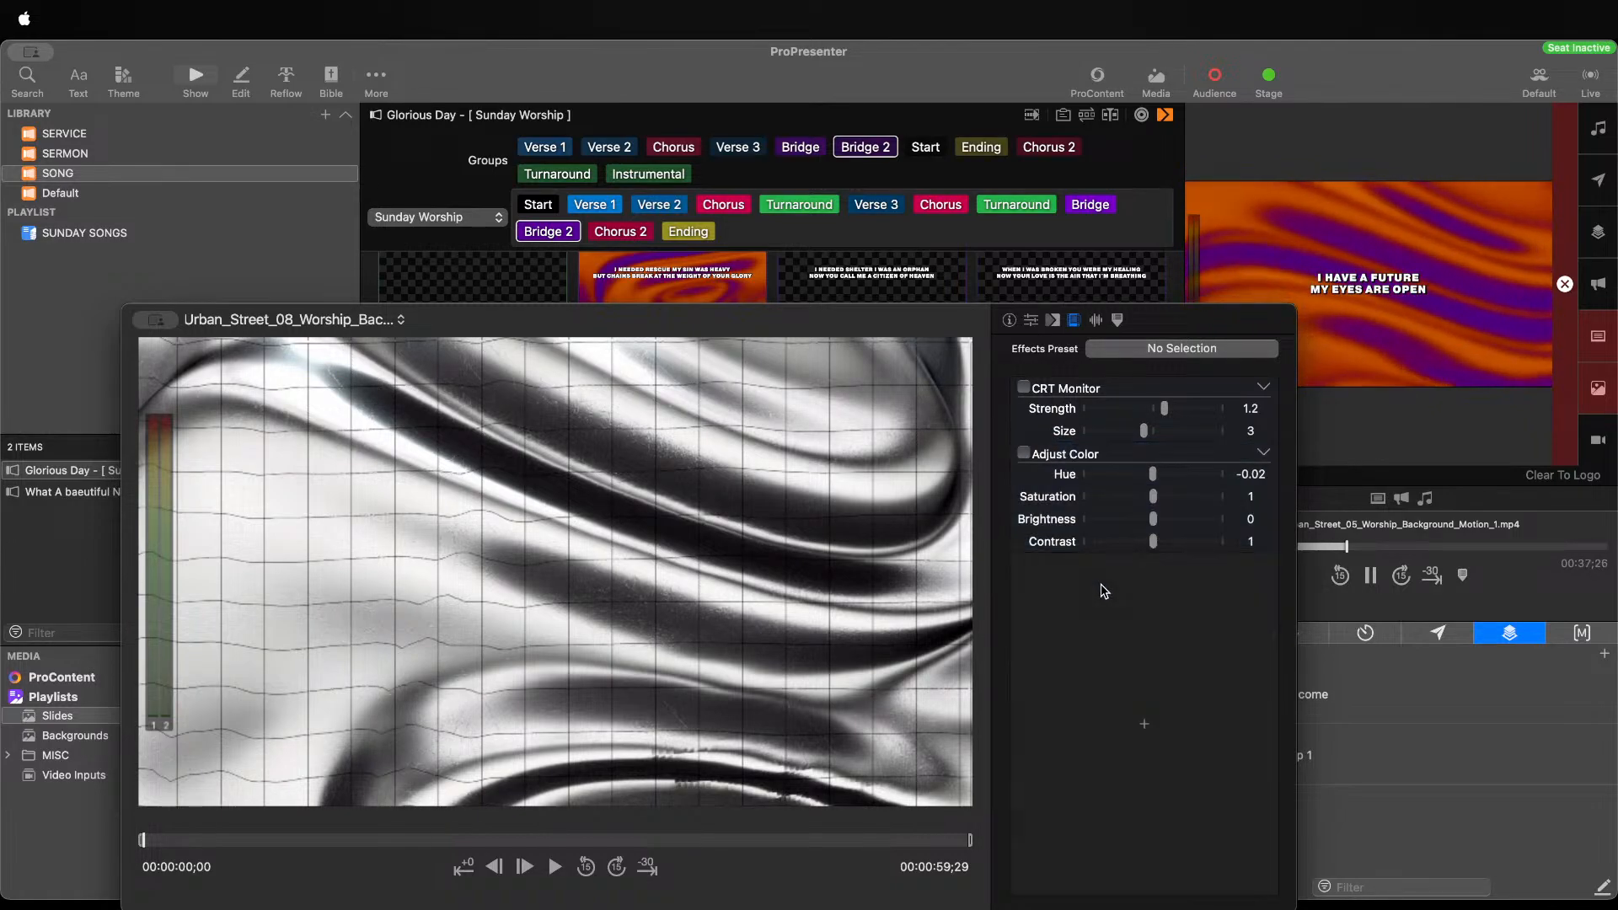
Try a Color Filter effect with a yellow blend color on the Urban_Street_08 video, and switch it off
click(1104, 592)
click(1072, 625)
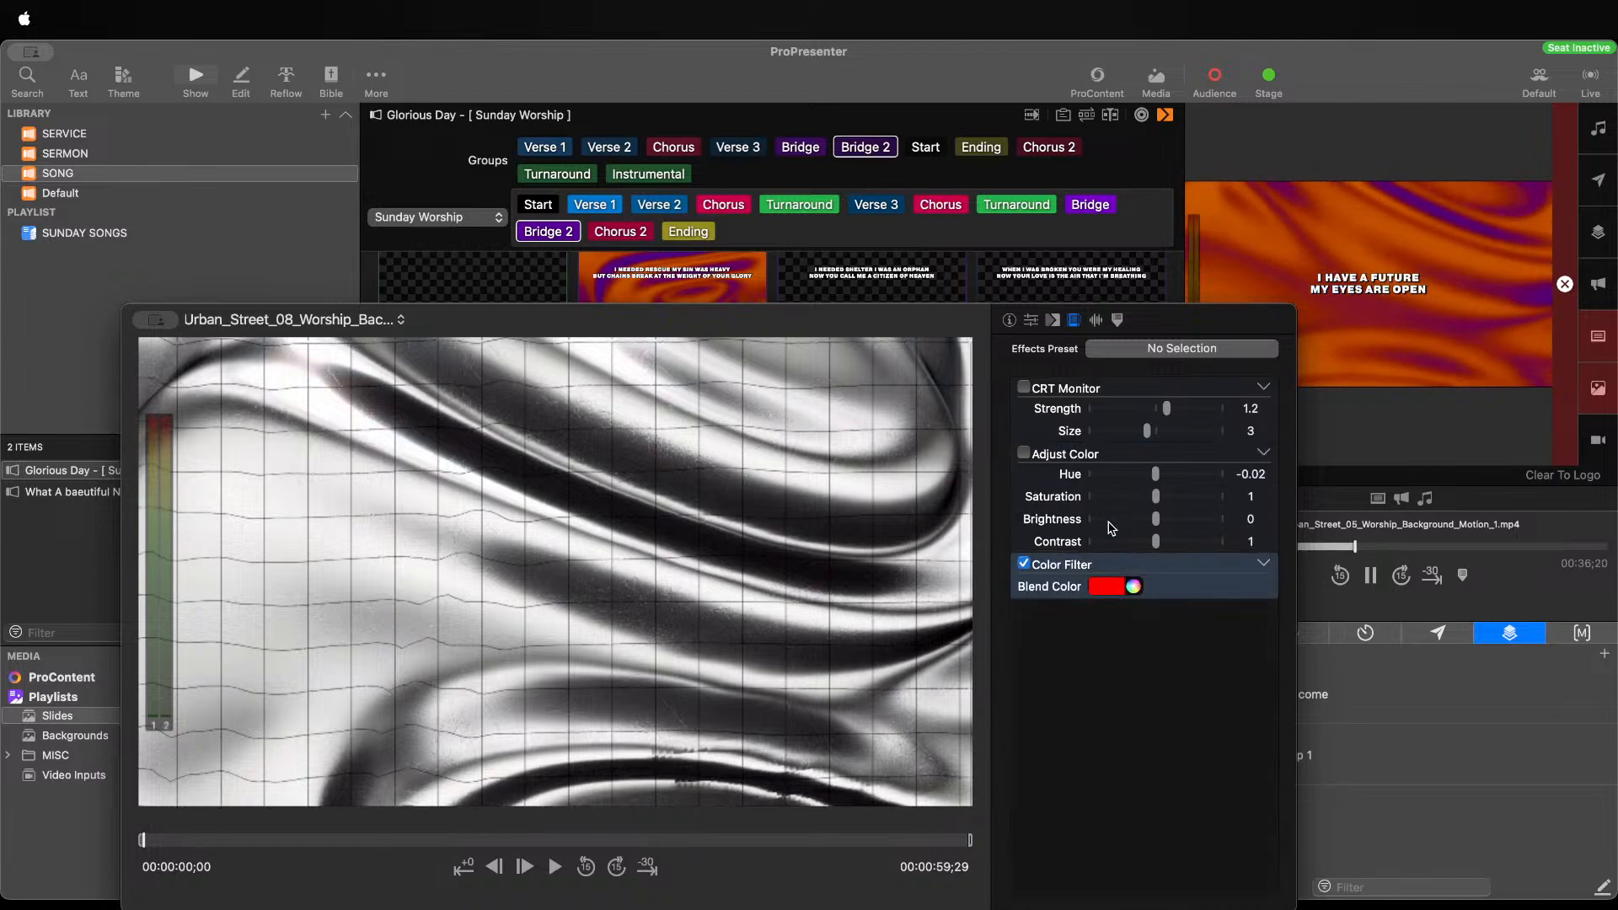
click(1115, 588)
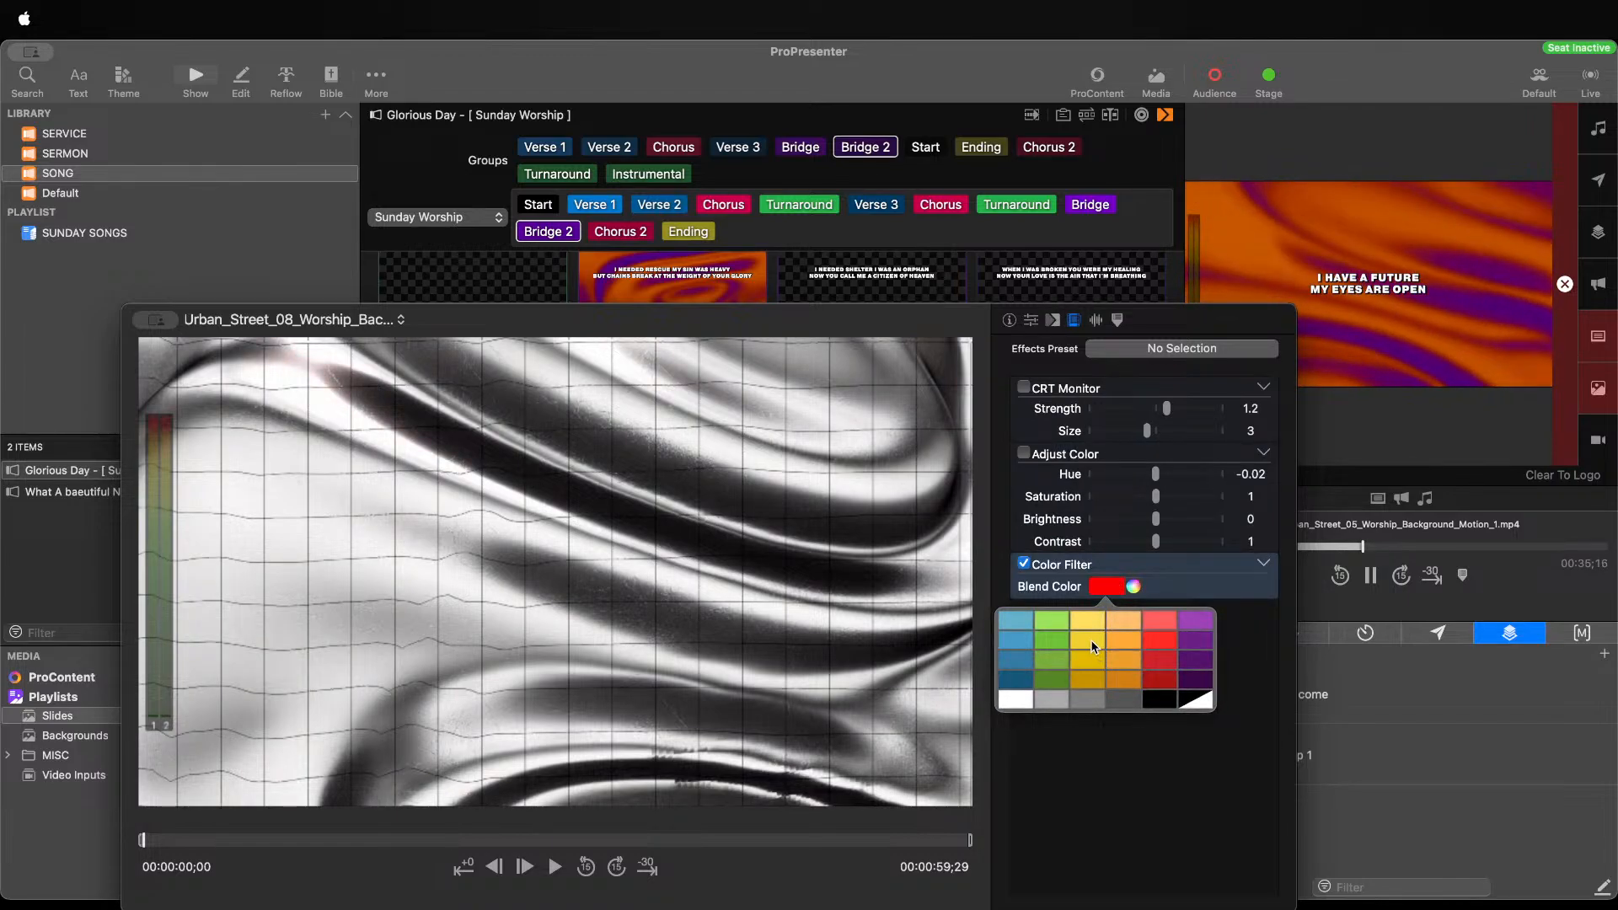
click(1091, 647)
click(1087, 597)
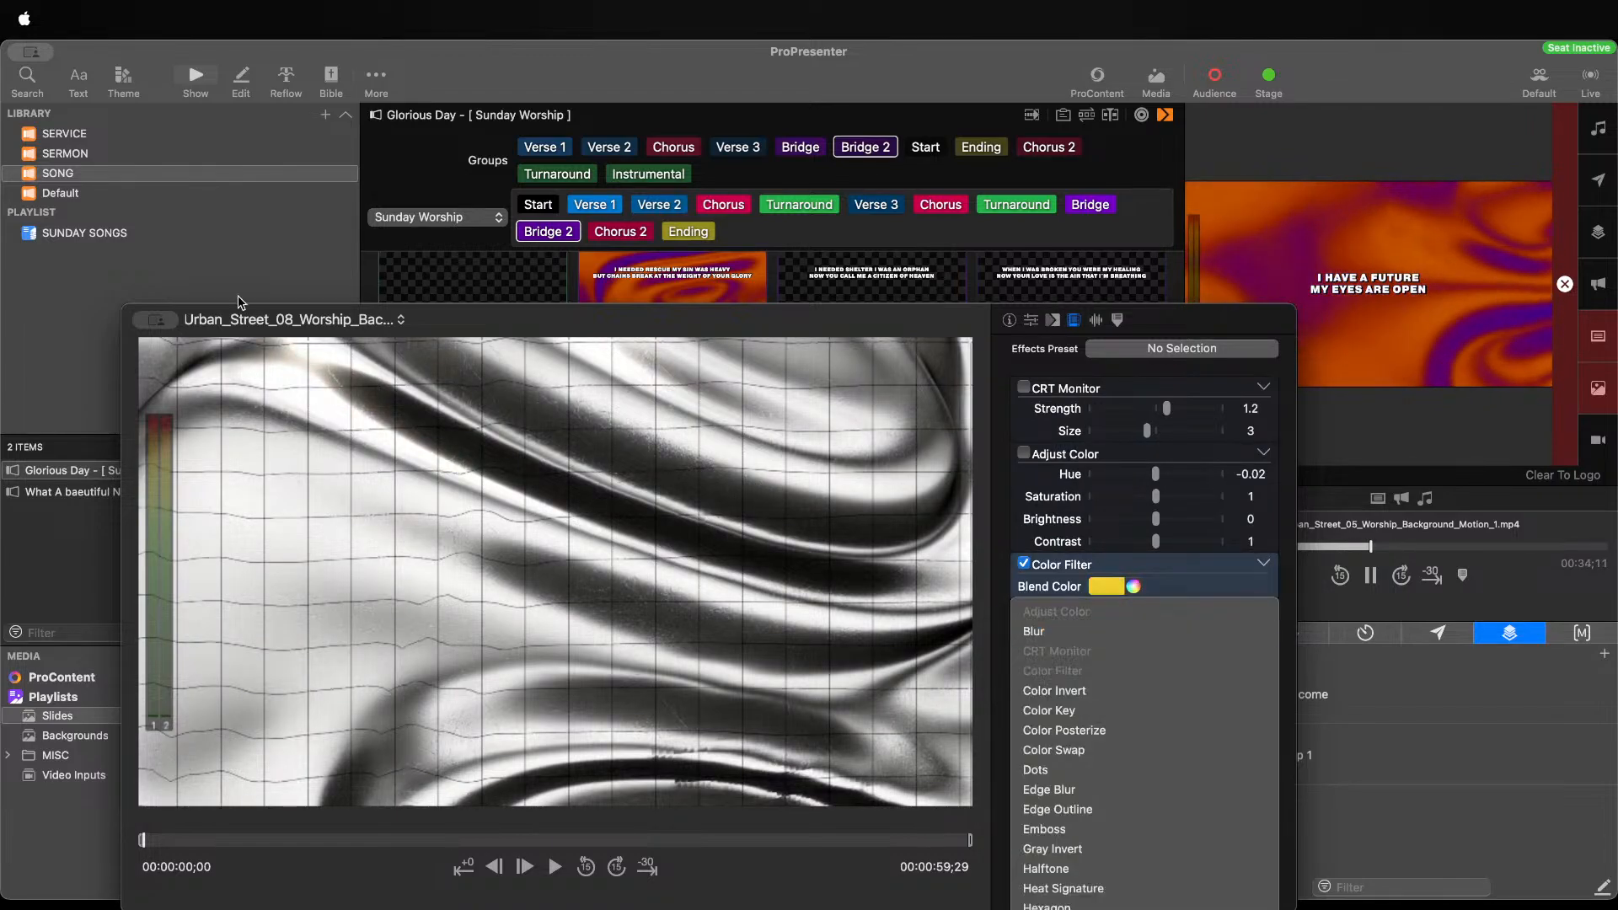
click(1025, 563)
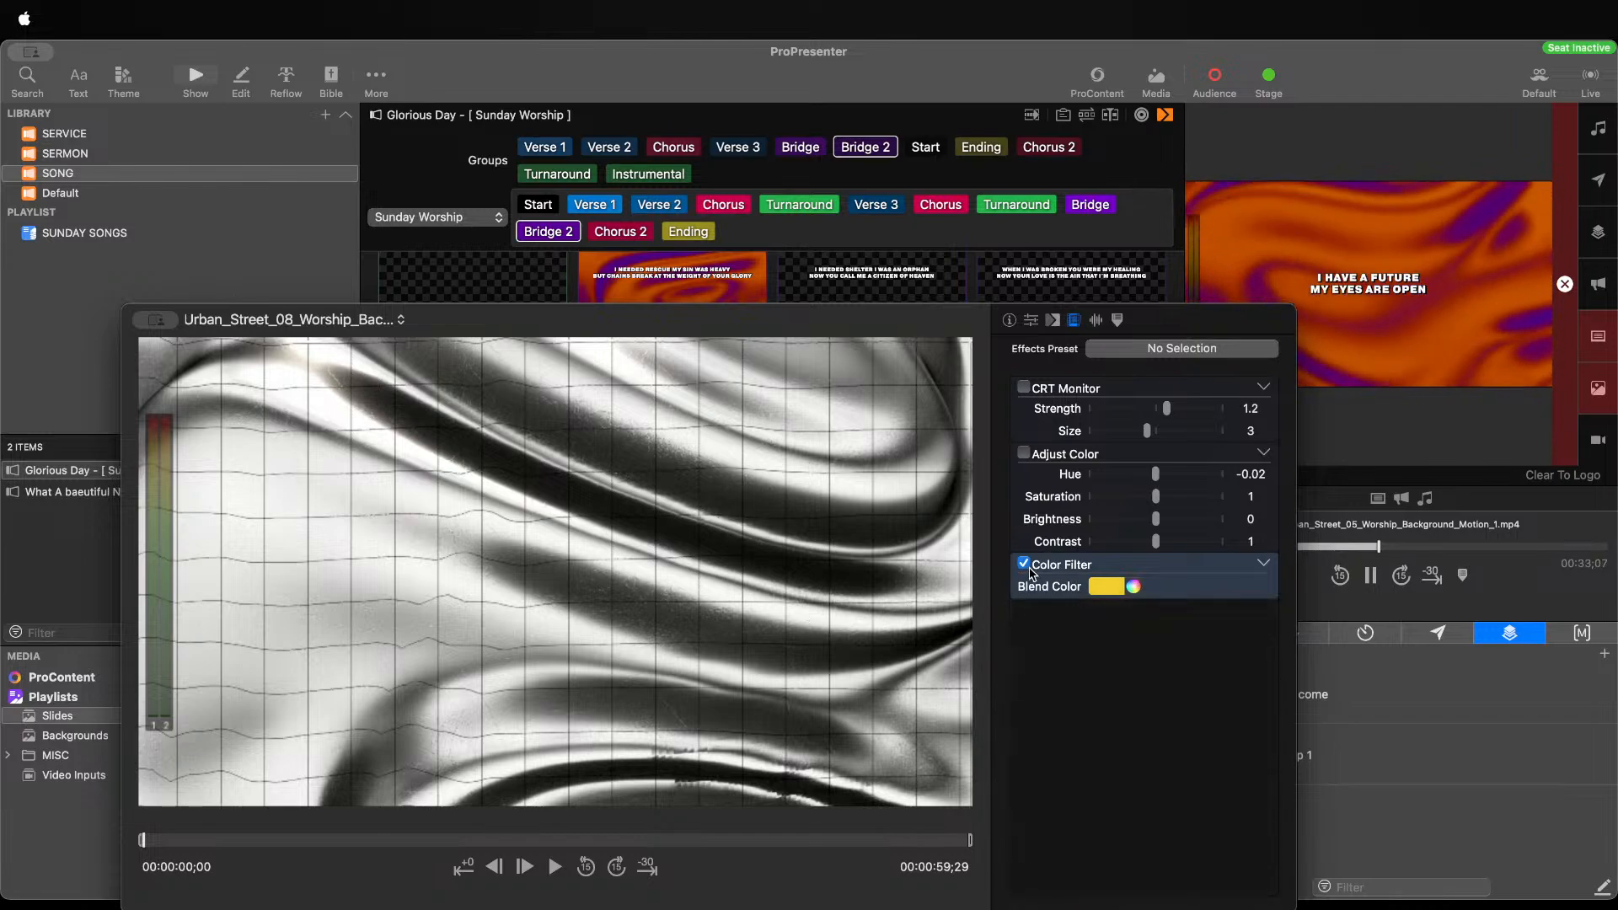
click(1024, 564)
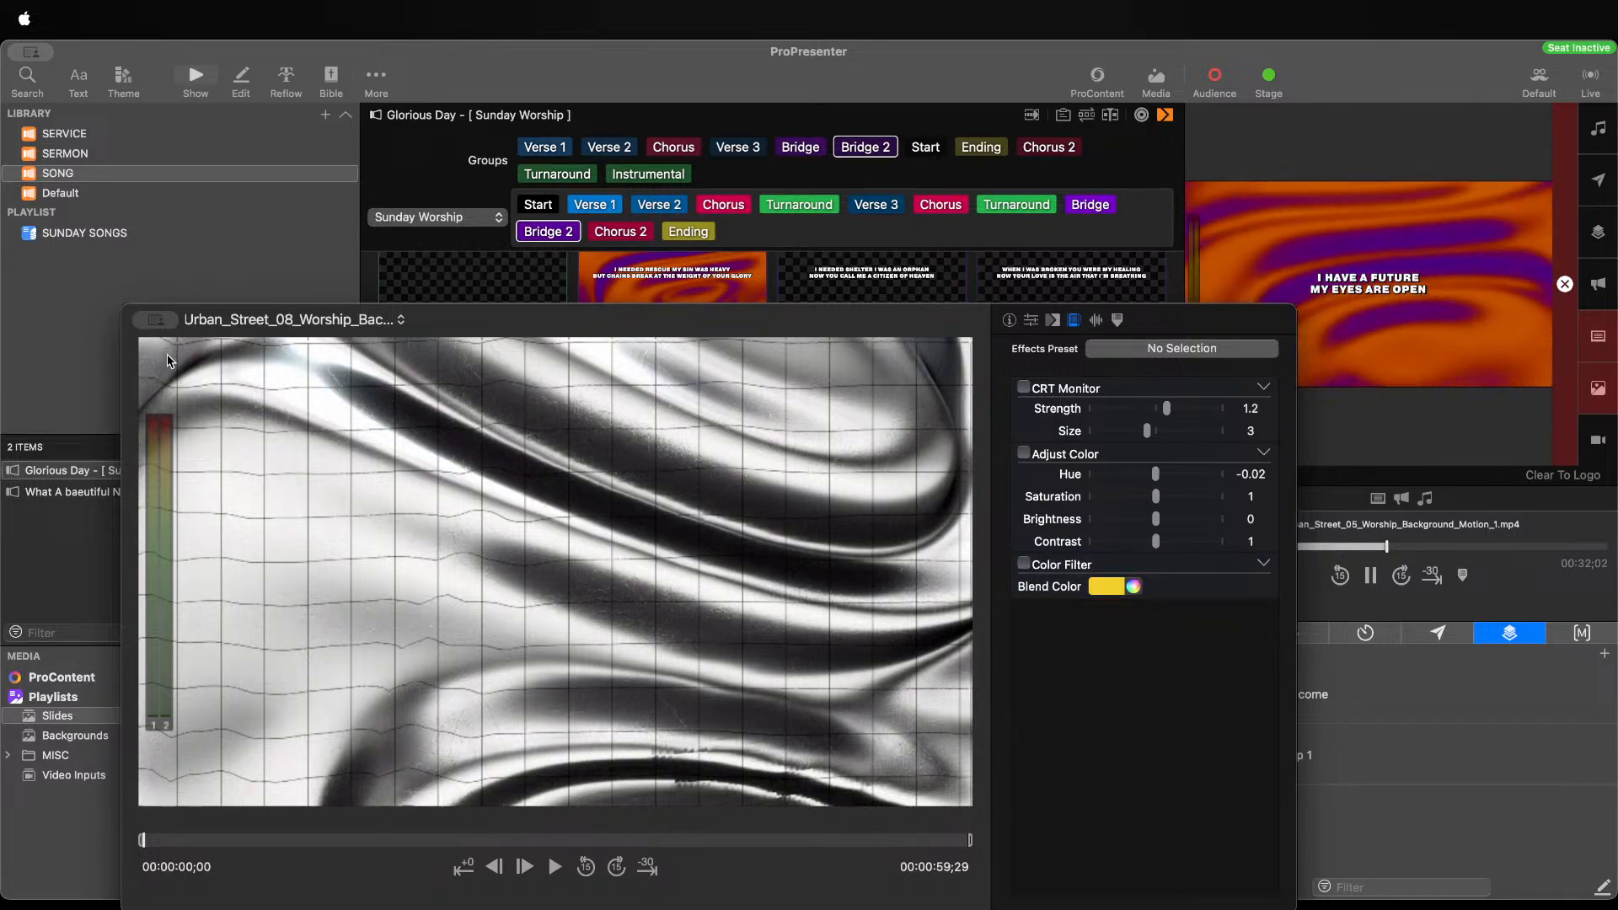
Add the Urban_Street_09 worship background video from the Slides media playlist to the Chorus 2 lyric slide 22
key(Escape)
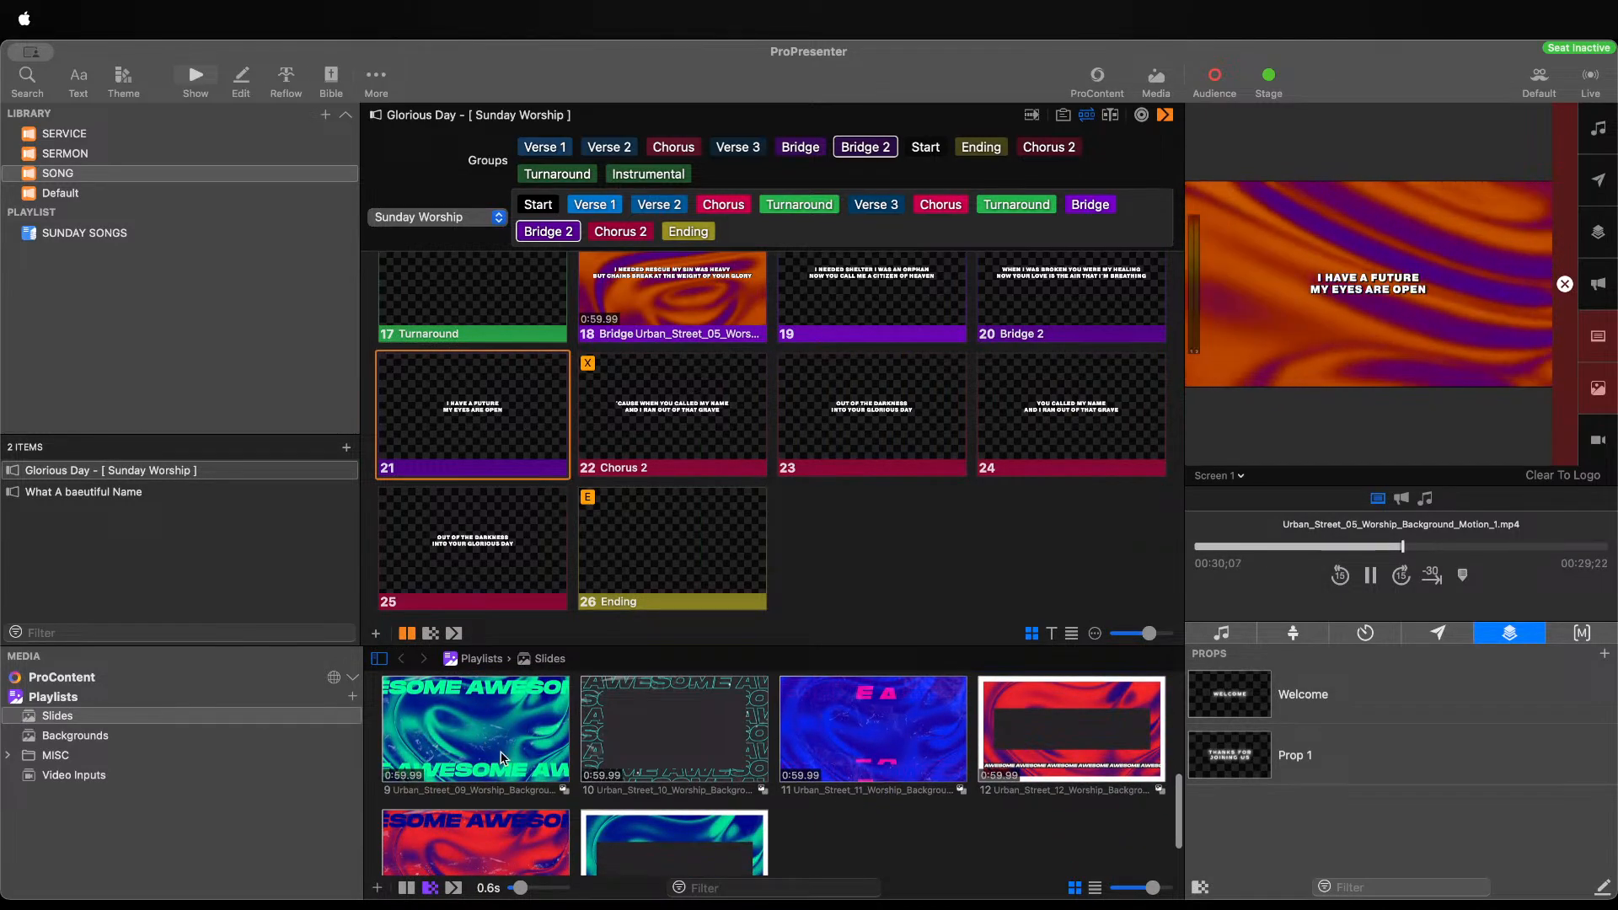
scroll(691, 799, down, 2)
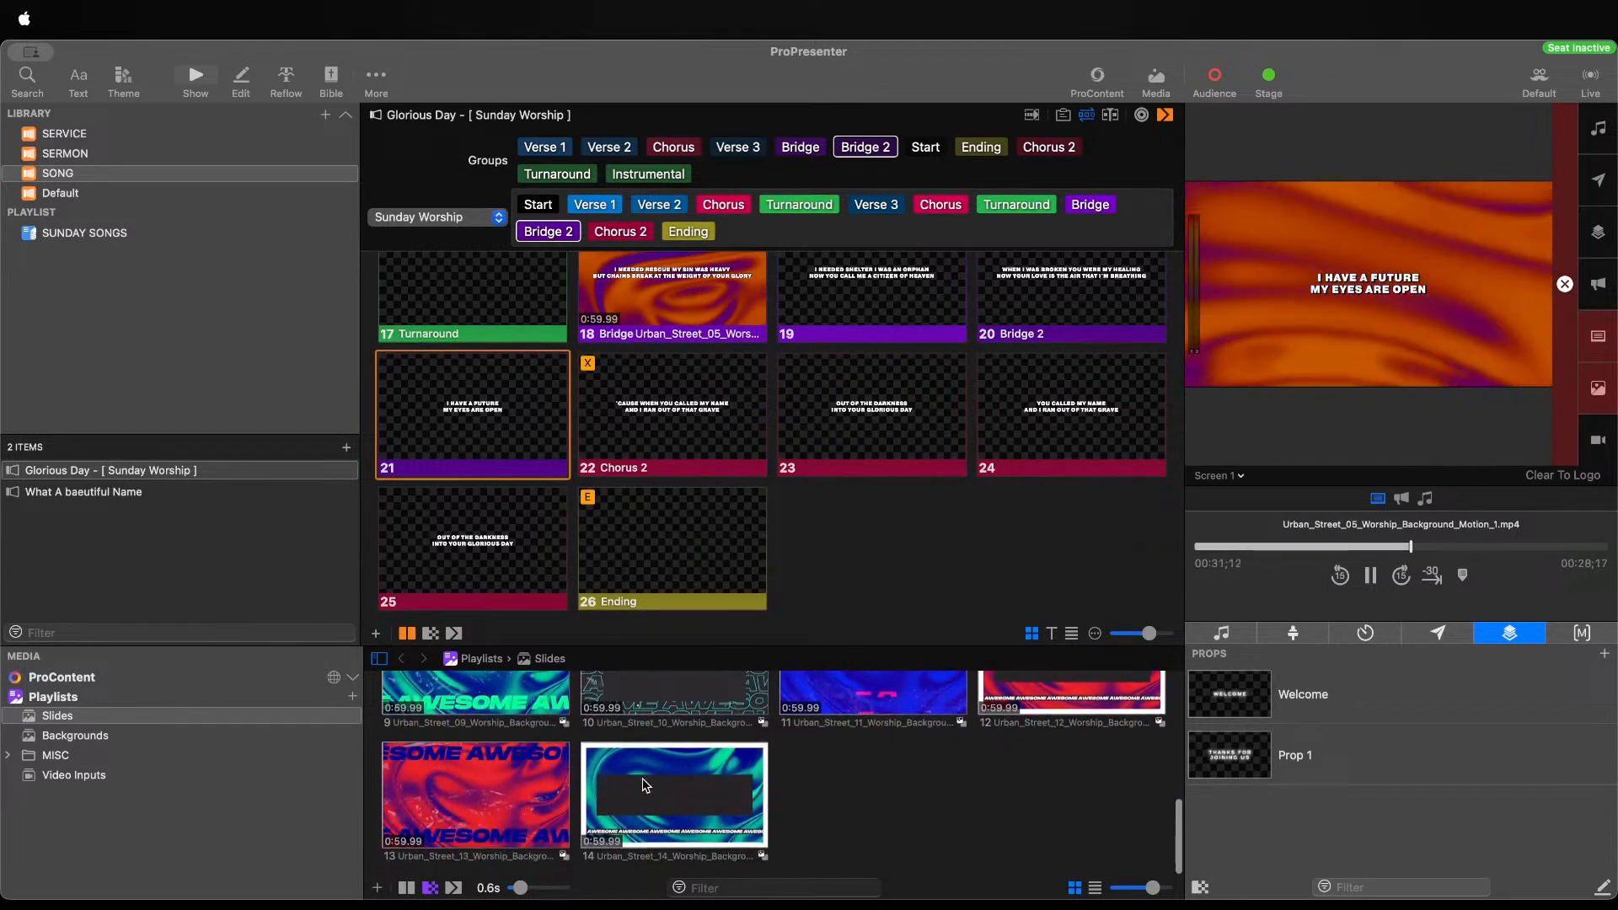
scroll(465, 733, up, 2)
click(464, 733)
drag(465, 733, 653, 439)
Crop slide 22's background video to exclude the AWESOME text, about 198 px top, 209 px bottom, 375 px left and 338 px right
right_click(653, 439)
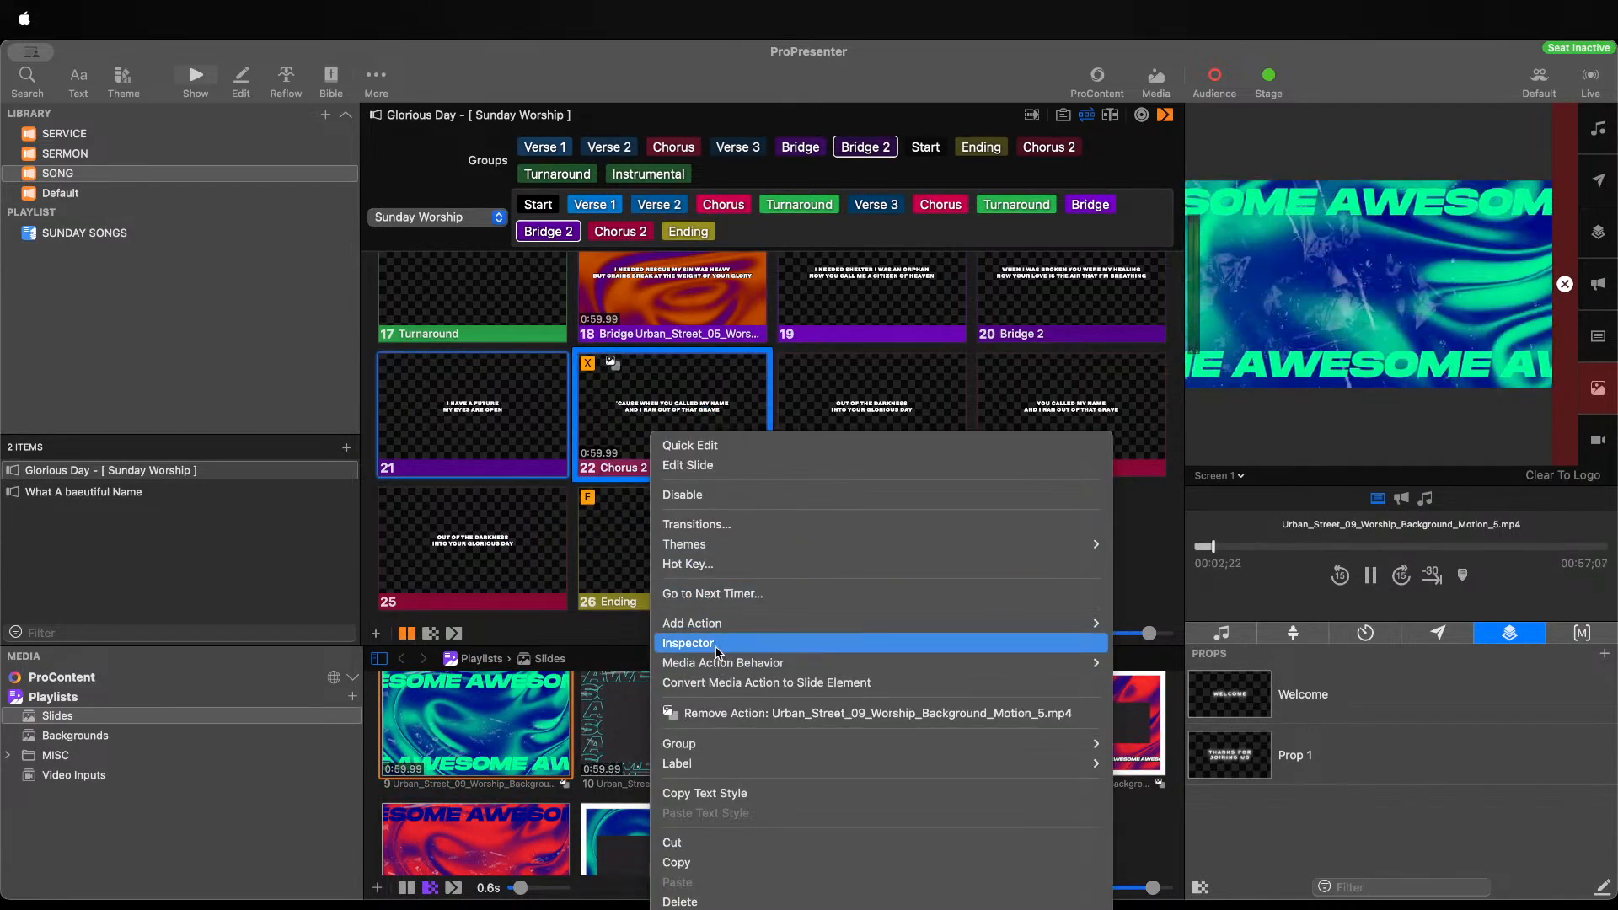
click(689, 643)
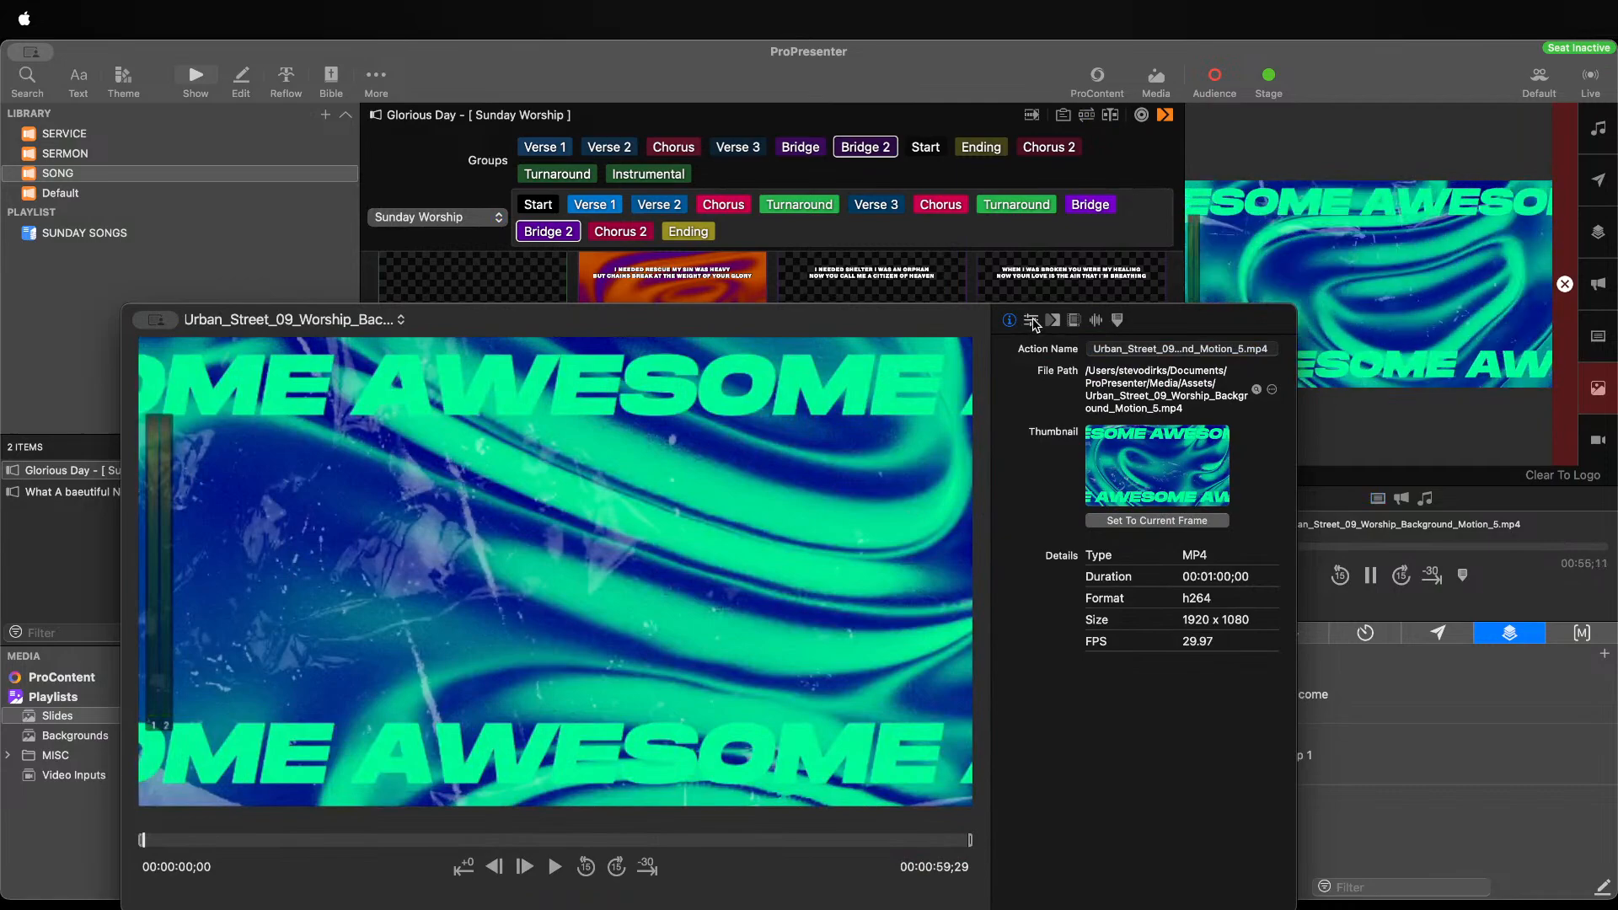
click(1031, 321)
click(1091, 431)
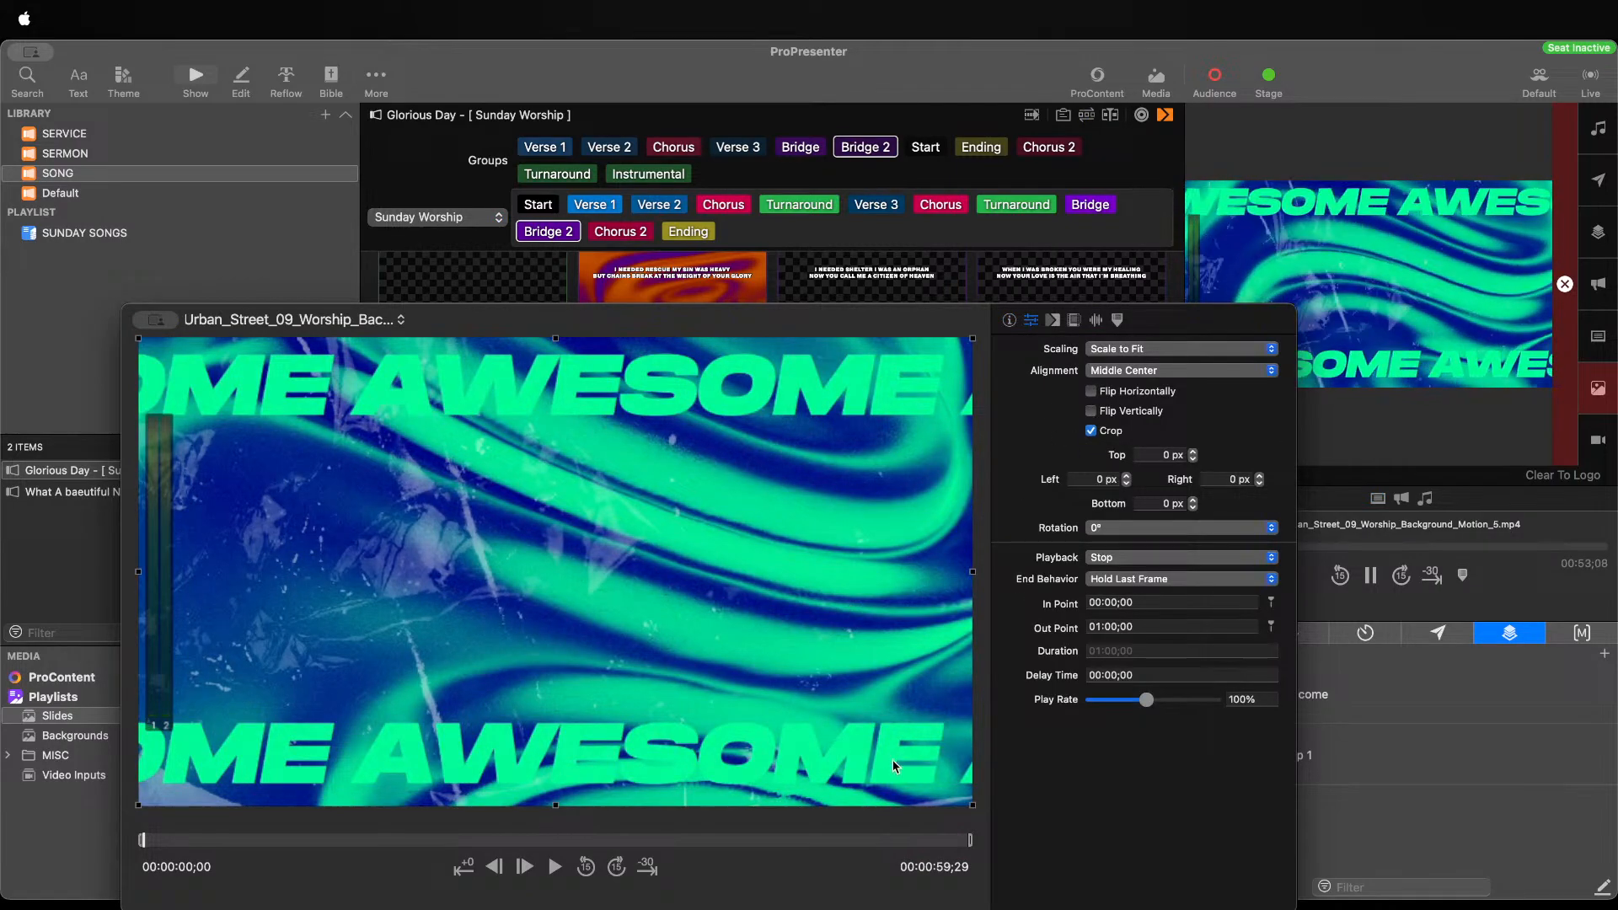
drag(972, 806, 722, 656)
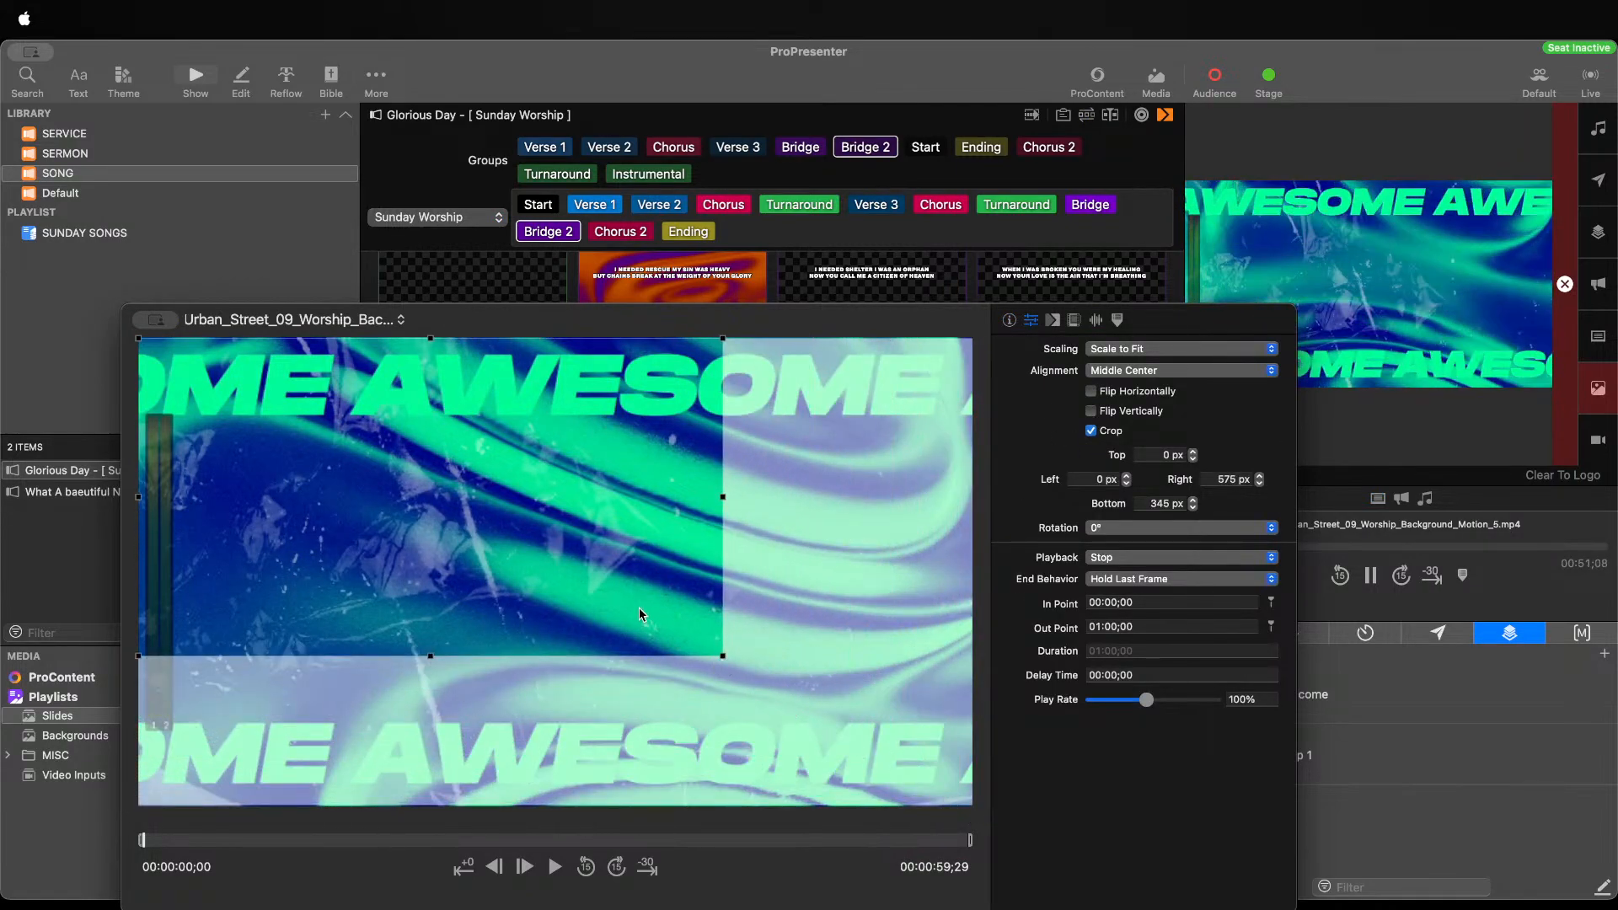
drag(641, 609, 744, 663)
drag(825, 717, 746, 674)
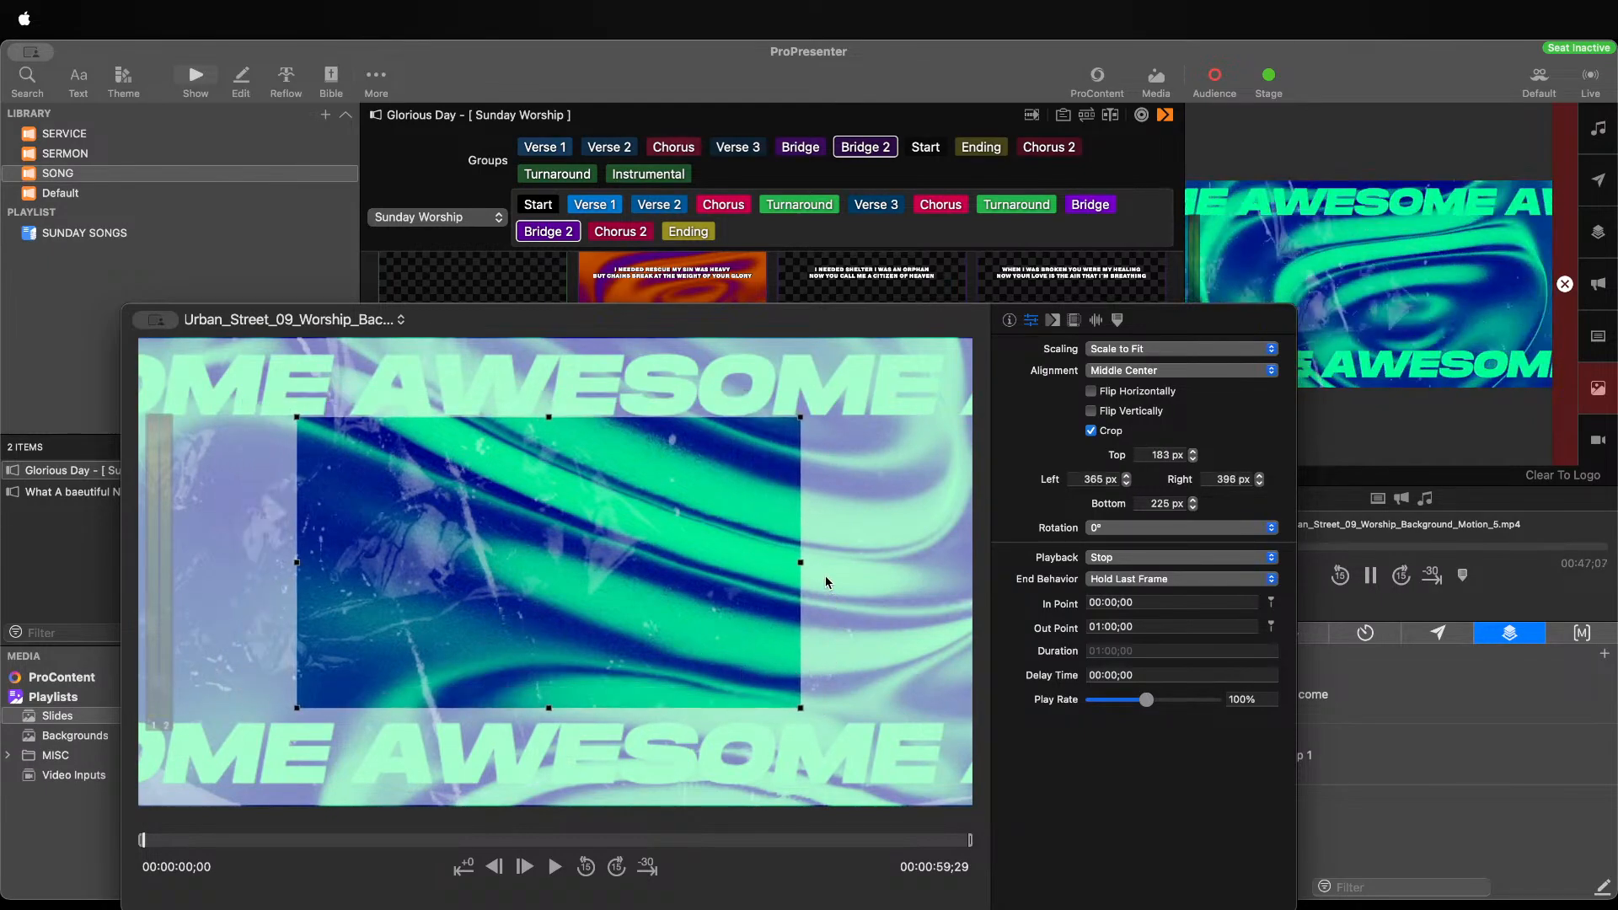
mouse_move(799, 563)
mouse_down()
mouse_move(825, 564)
mouse_move(791, 586)
mouse_up()
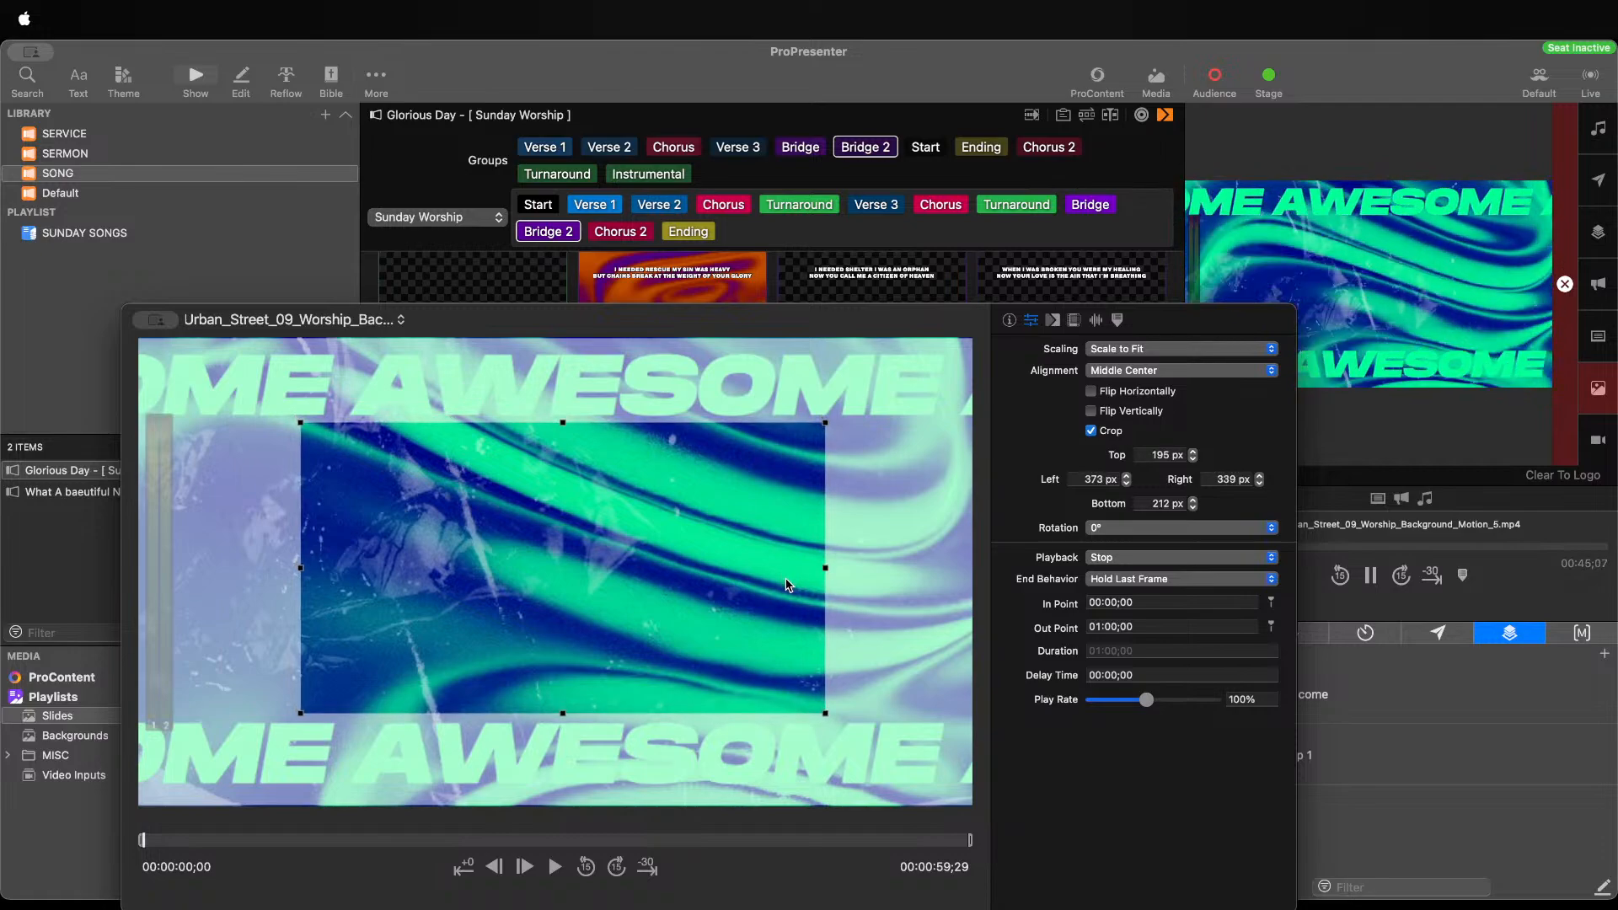
Set slide 22's background video to Loop playback at a 65% play rate
click(1112, 558)
click(1125, 576)
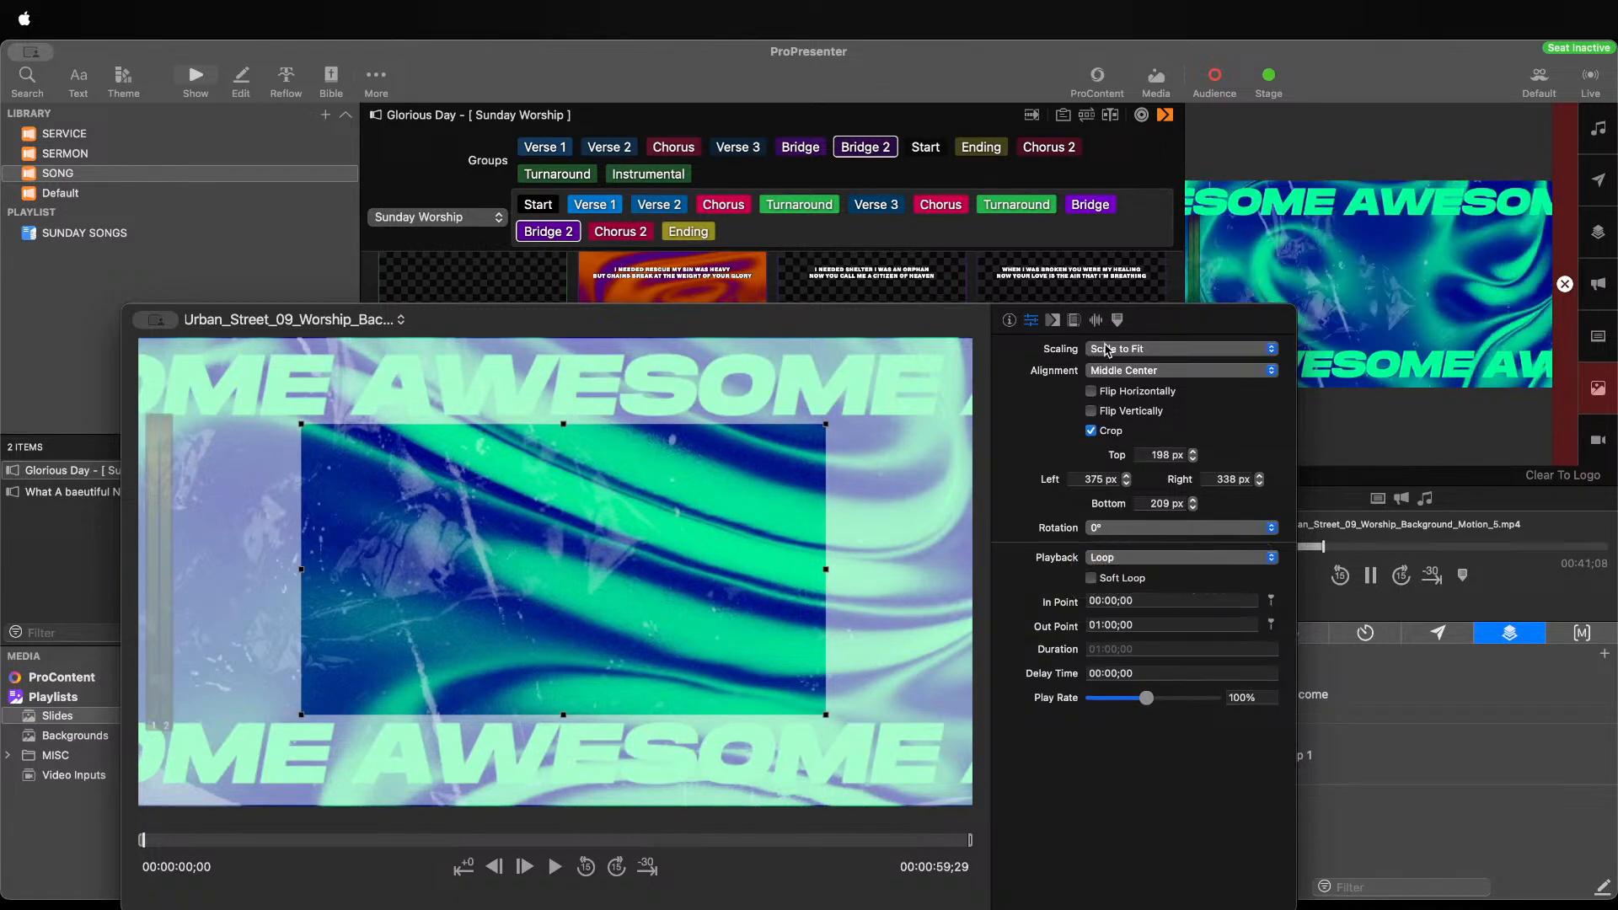
drag(1147, 699, 1123, 701)
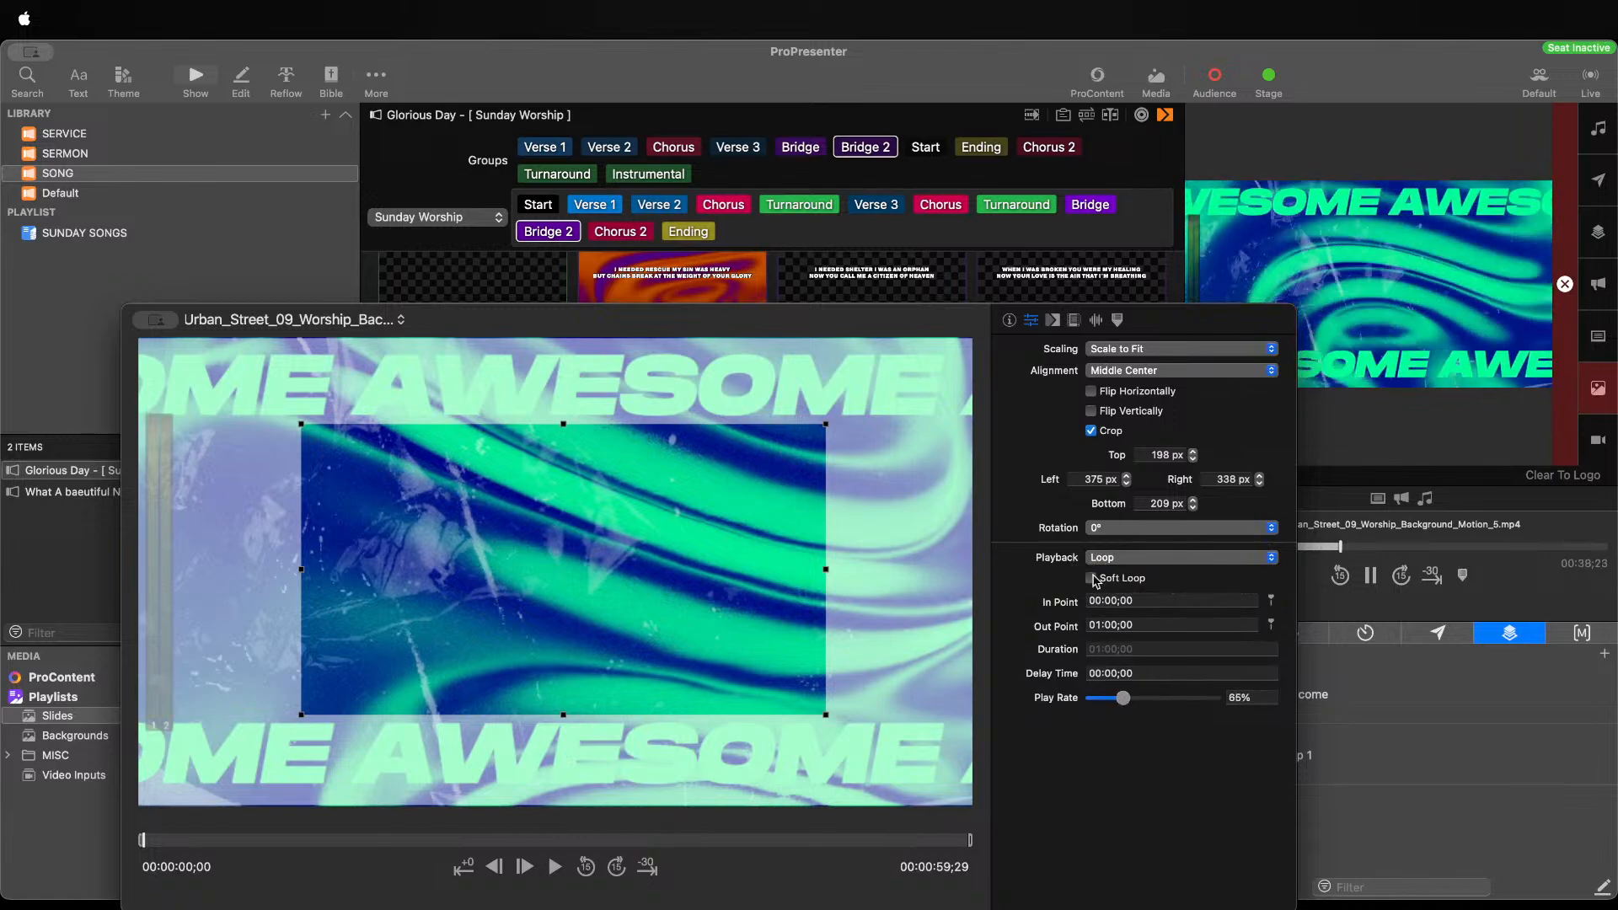
Add a Blur effect at 0.5 intensity and an Adjust Color effect with 1.26 saturation to slide 22's background video
click(1053, 320)
click(1074, 320)
click(1079, 385)
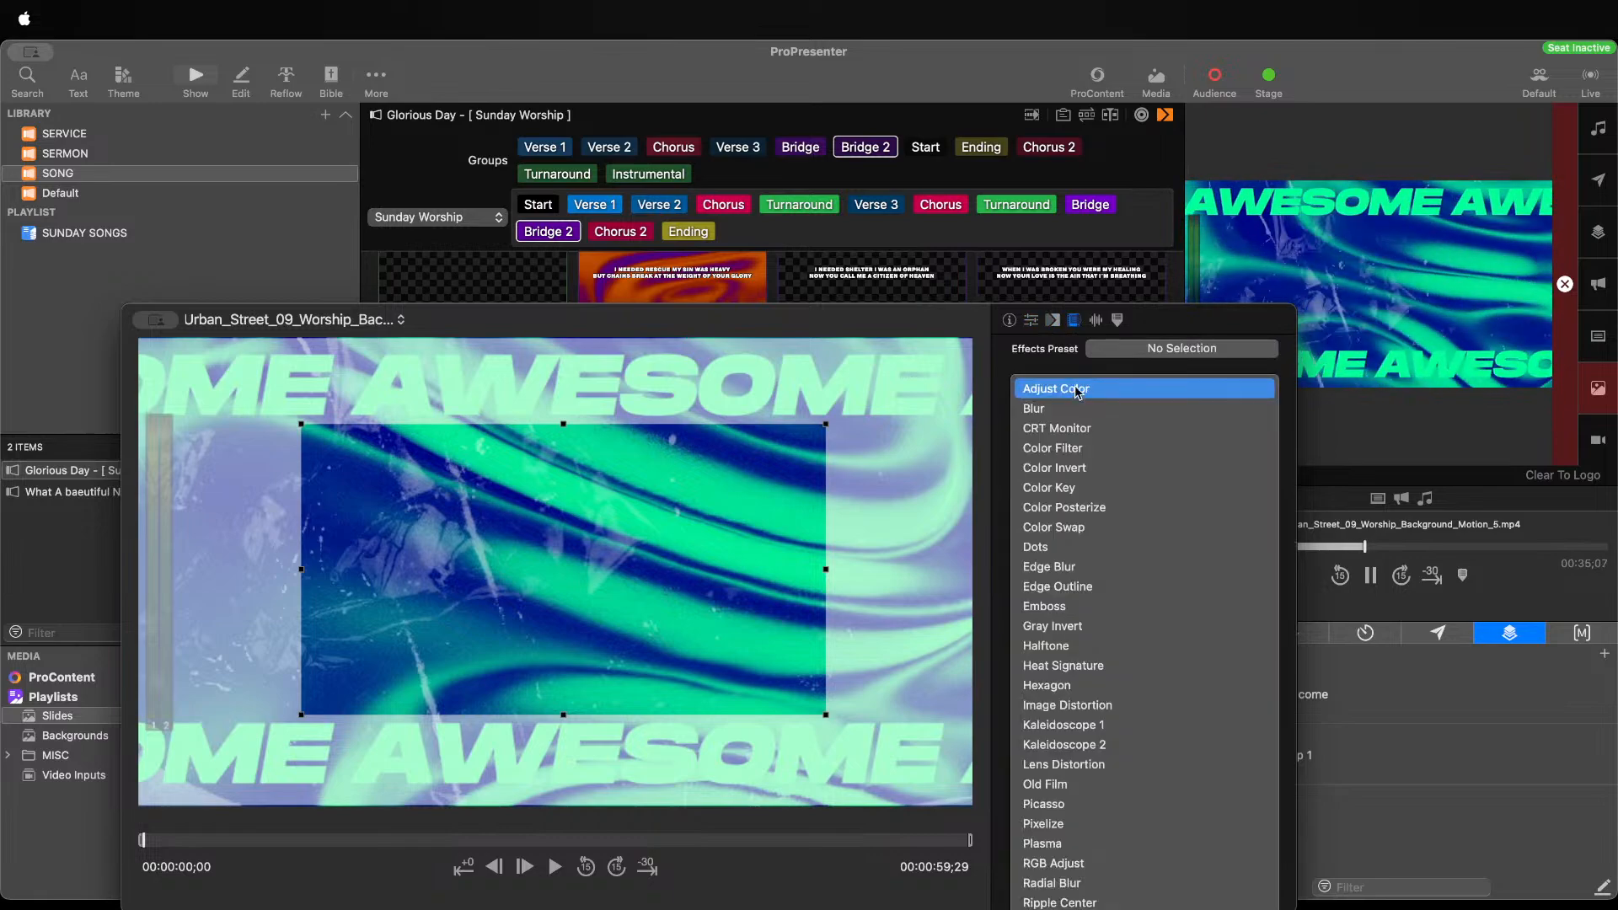
click(1087, 410)
click(1089, 426)
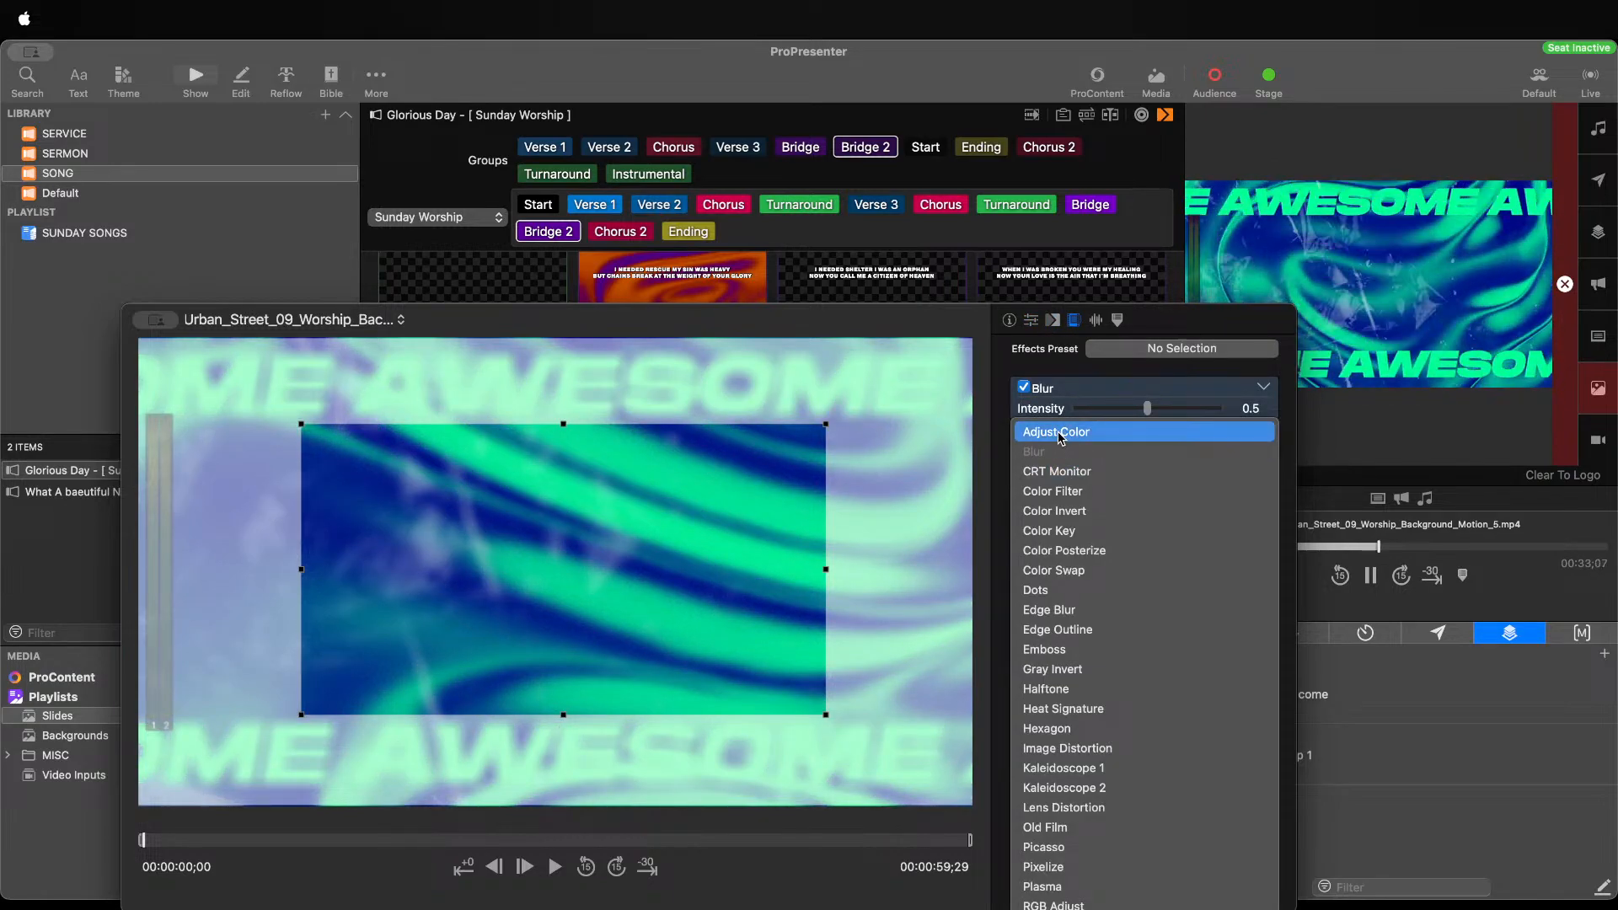
click(1120, 433)
mouse_move(1153, 455)
mouse_down()
mouse_move(1045, 472)
mouse_move(1217, 482)
mouse_move(1140, 477)
mouse_move(1170, 477)
mouse_up()
drag(708, 544, 706, 547)
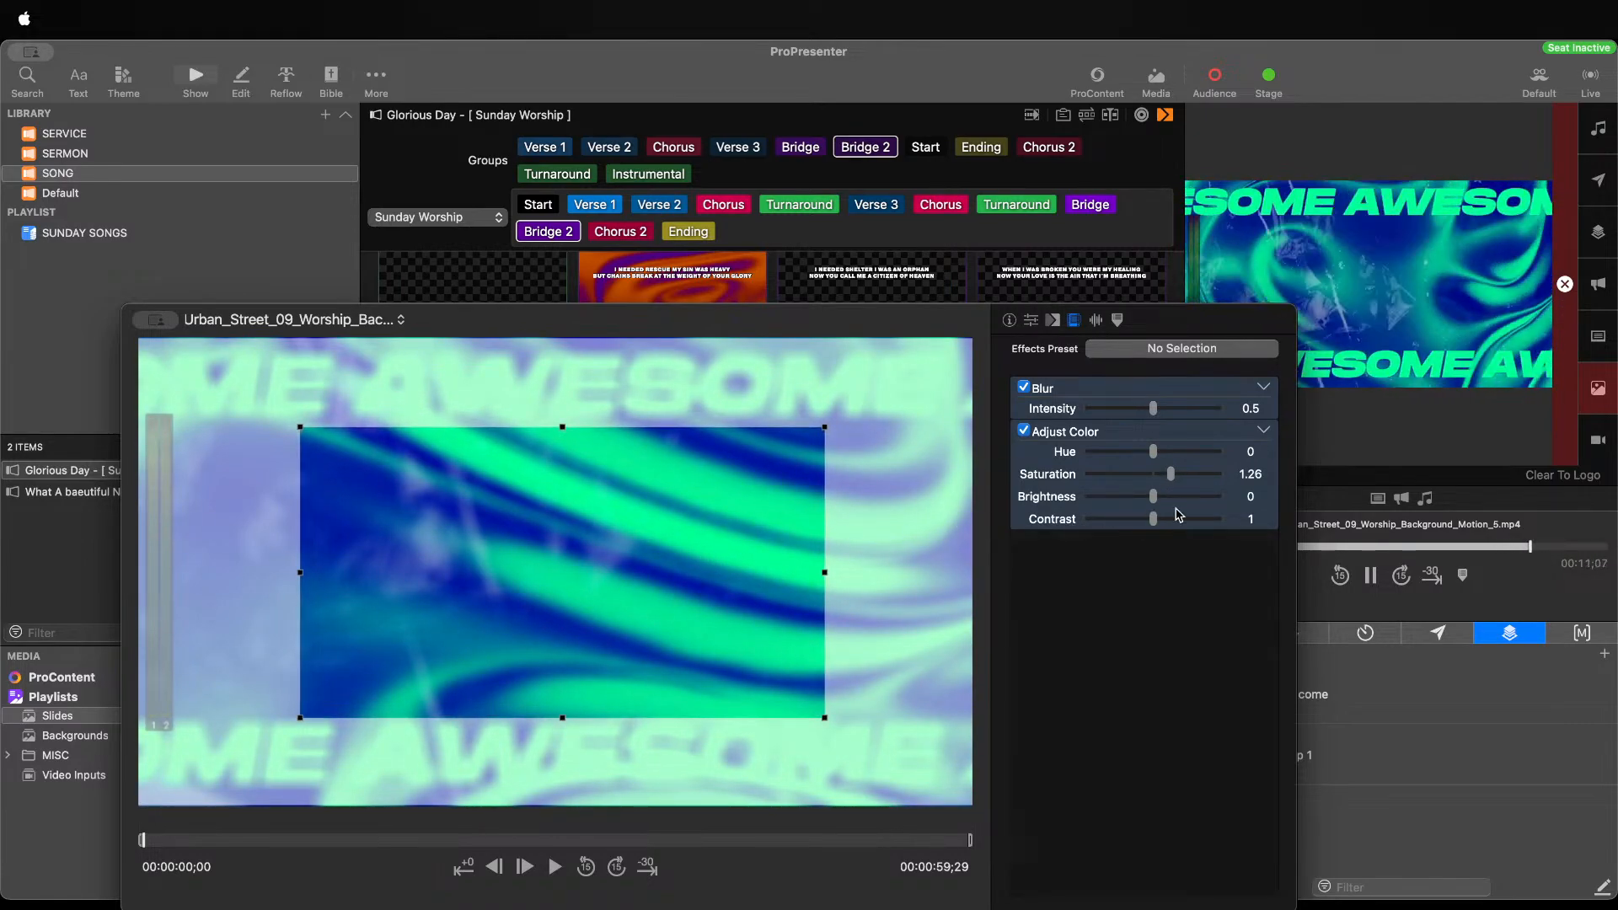
Set the Adjust Color effect on slide 22's video to hue -2.28, saturation 0.82, brightness 0 and contrast 0.96
drag(1154, 453, 1152, 524)
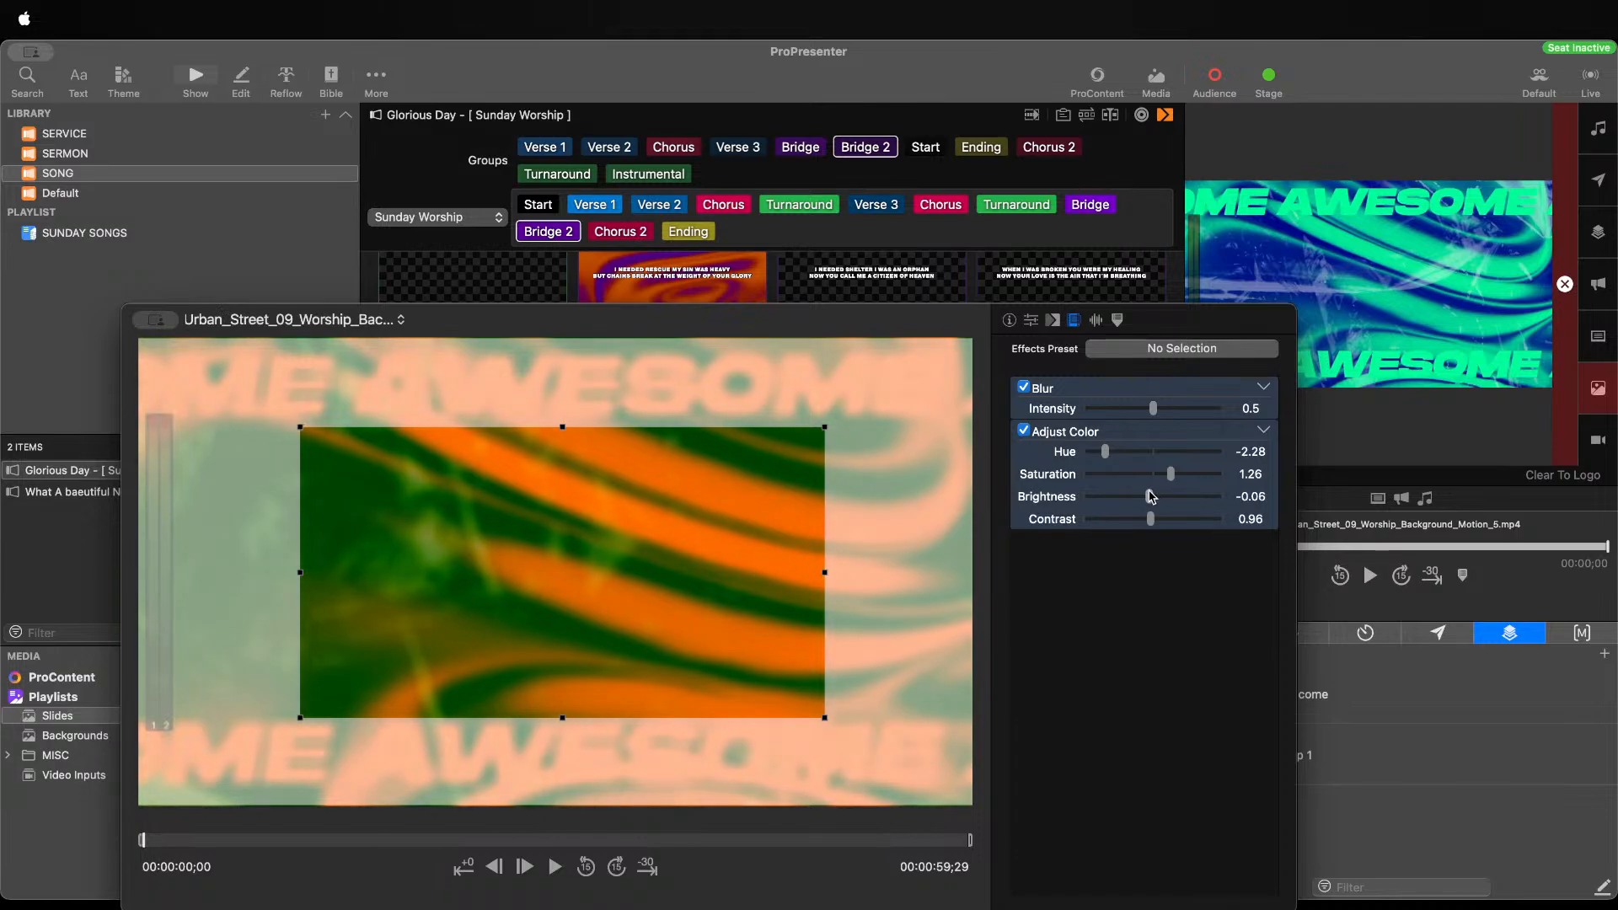
mouse_move(1172, 475)
mouse_down()
mouse_move(1186, 475)
mouse_move(1146, 493)
mouse_up()
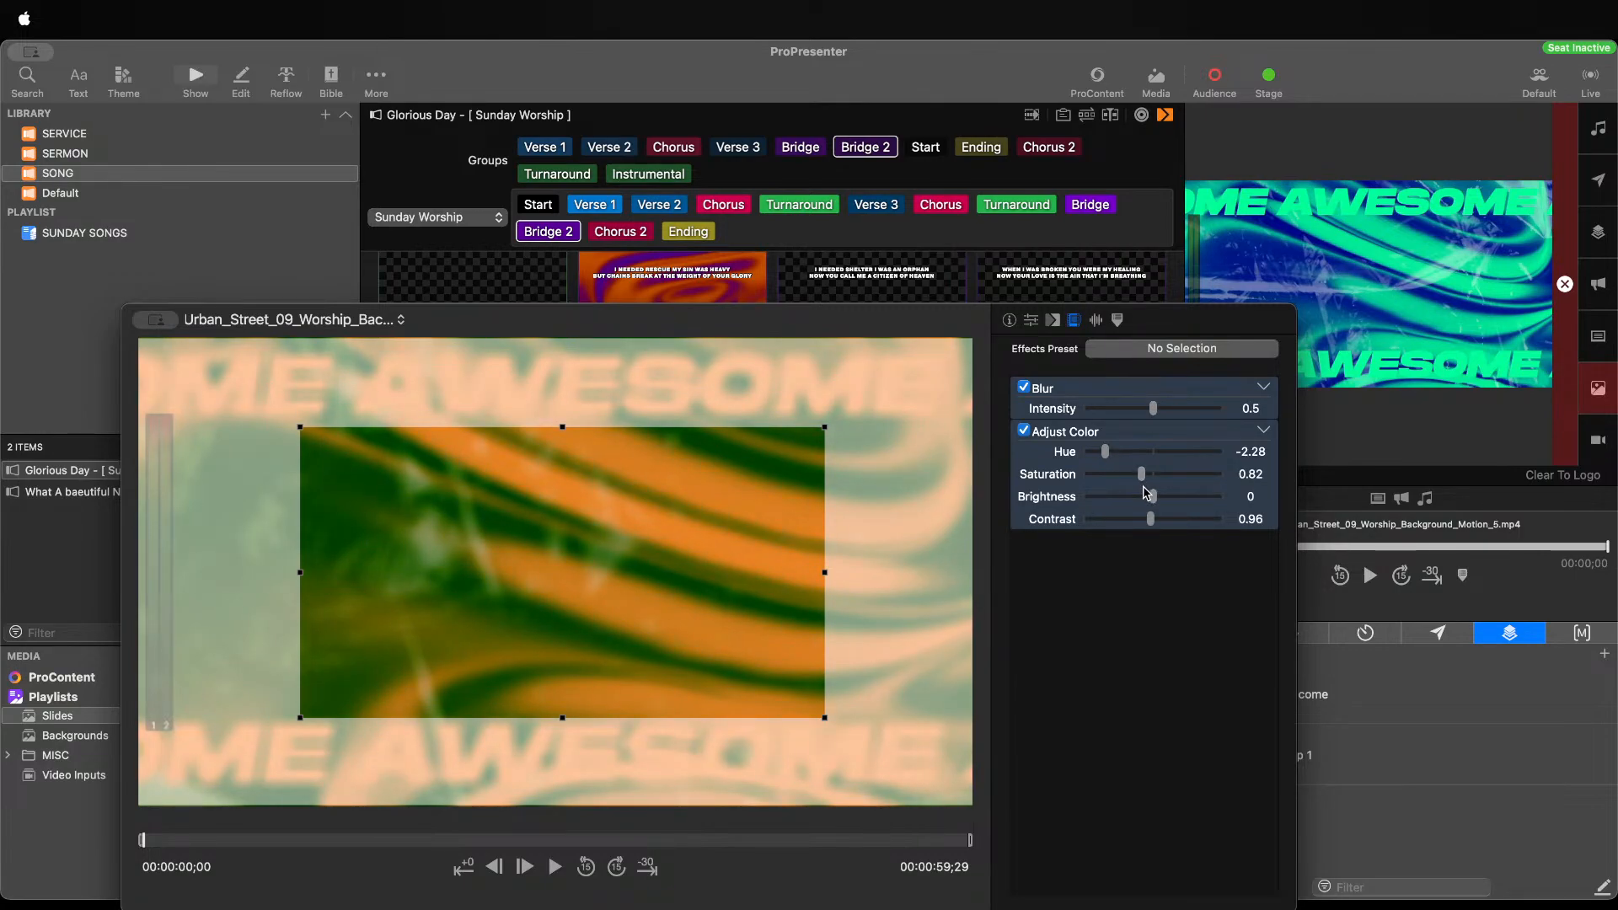
click(145, 320)
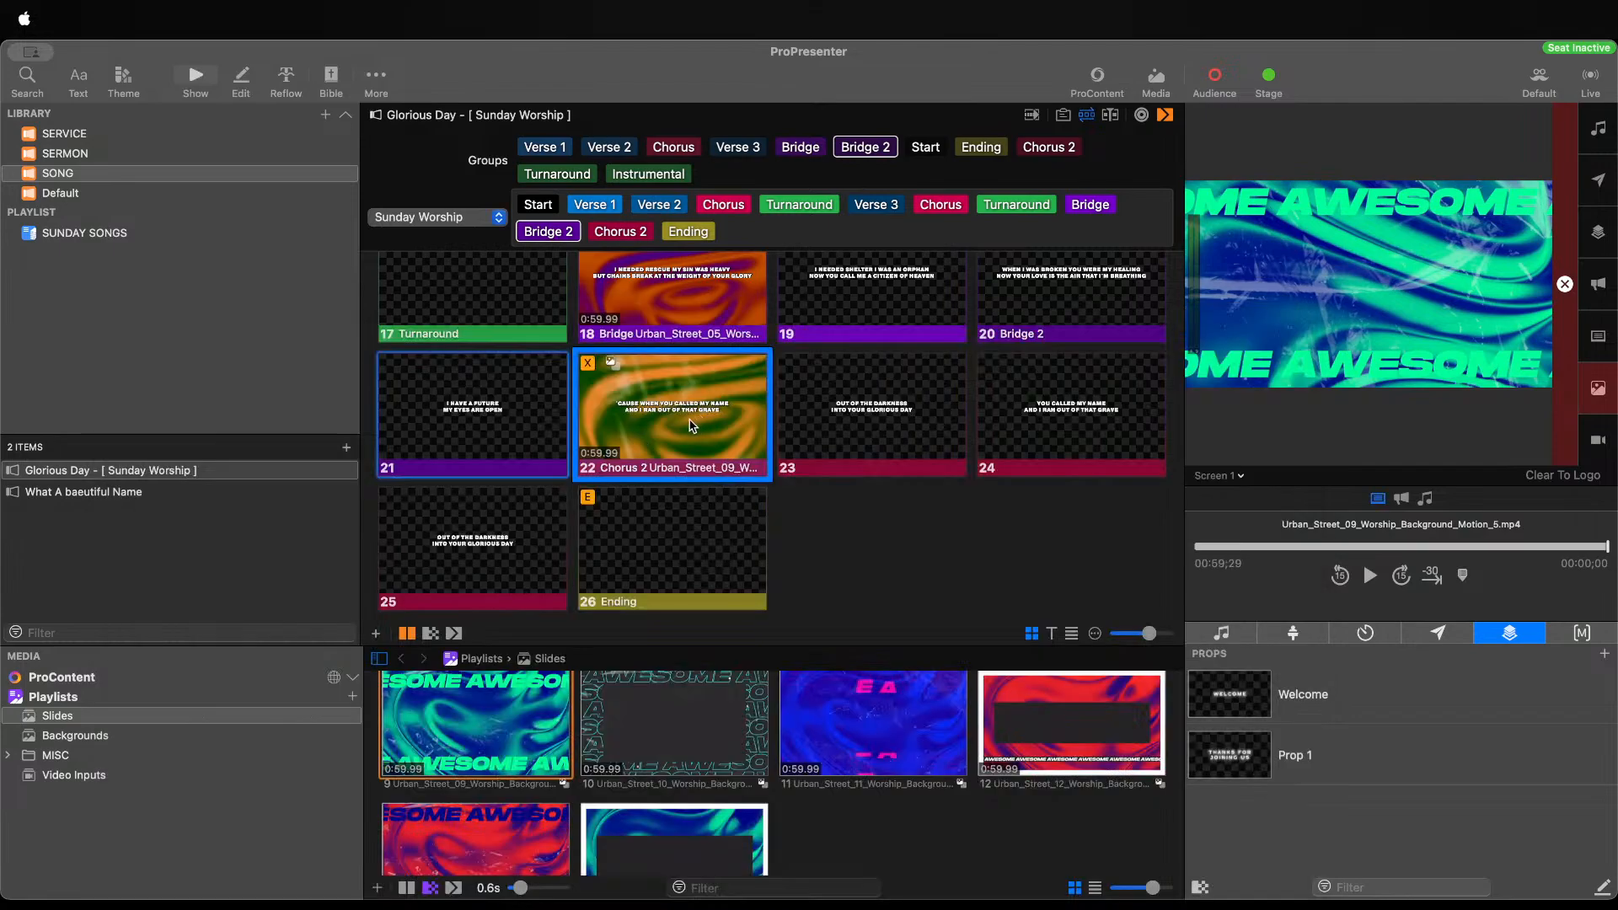
Give slide 22's background video a Dissolve transition with a duration of 7
click(689, 425)
right_click(689, 426)
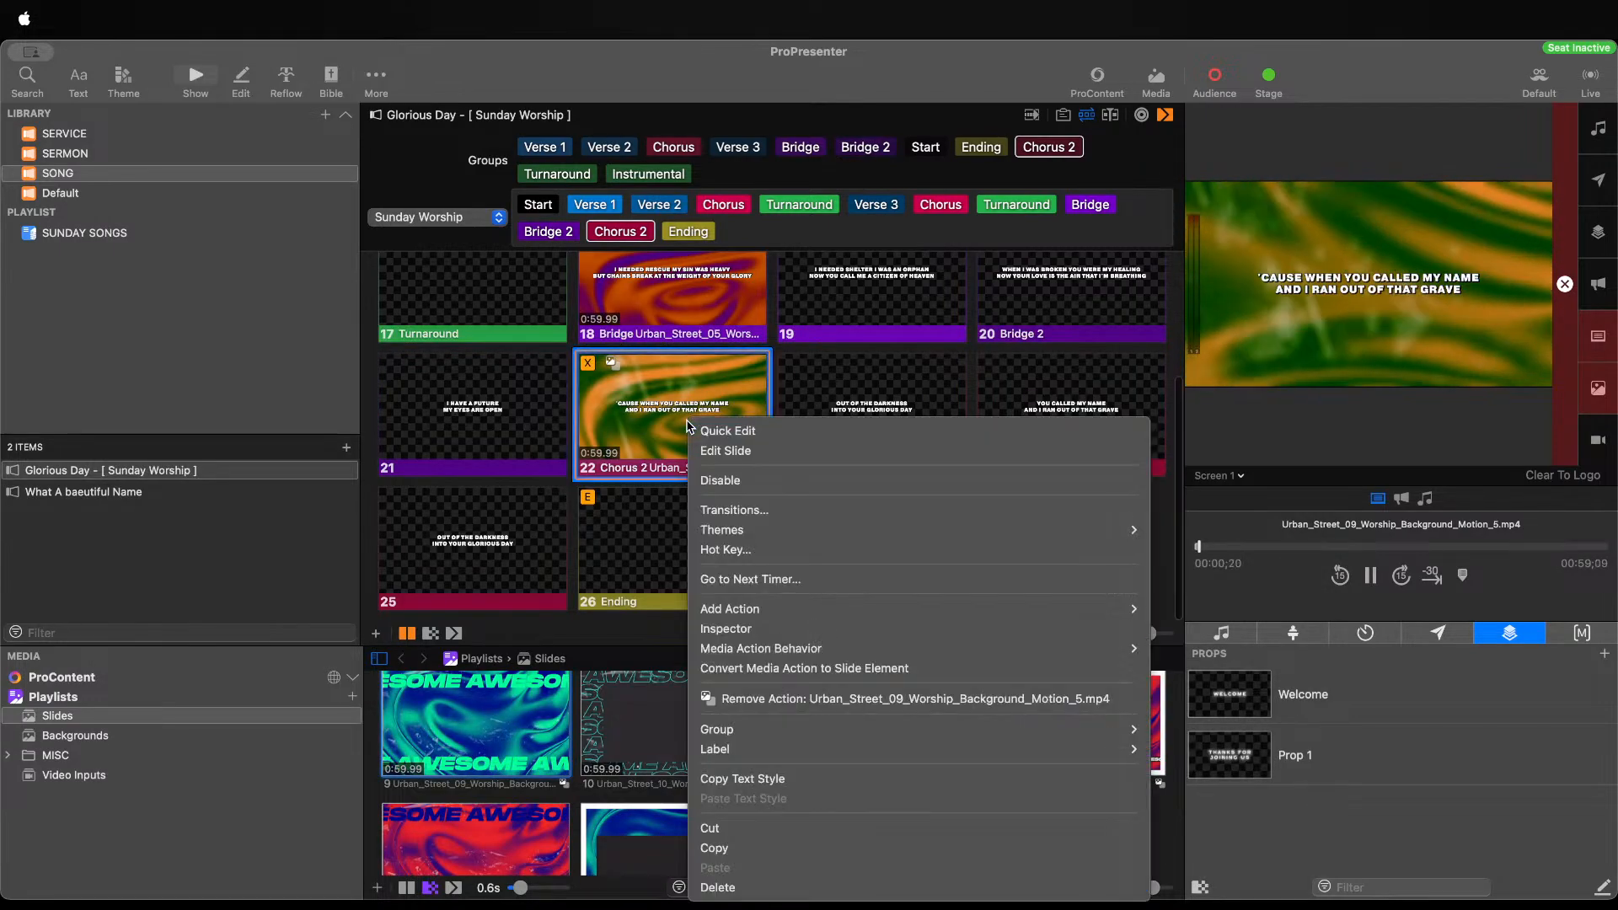
click(746, 629)
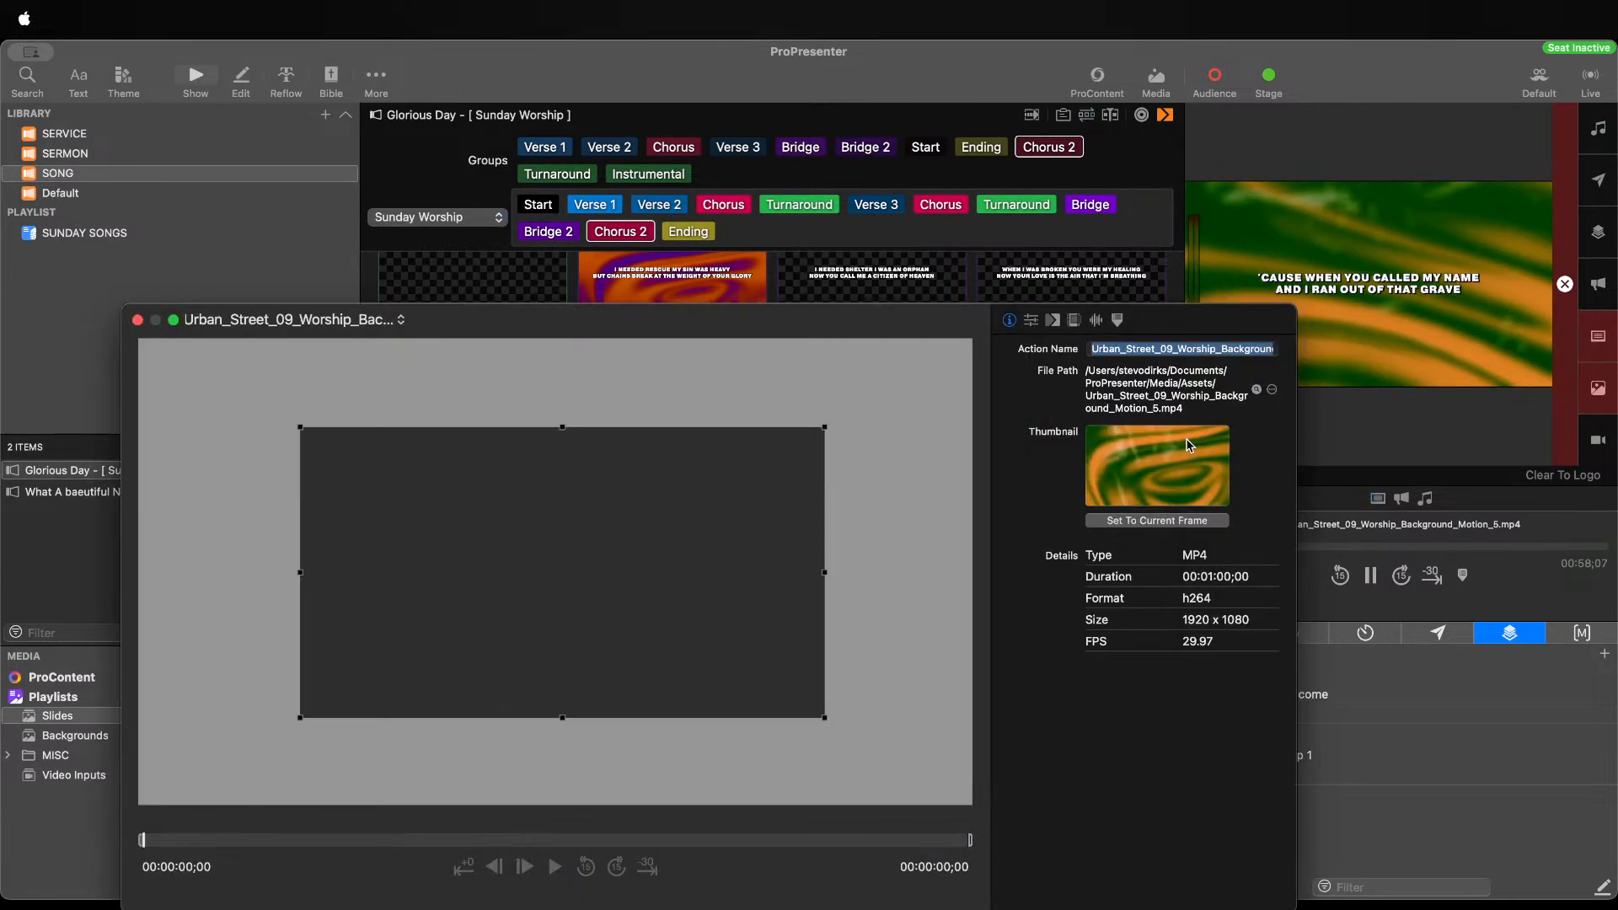
click(1052, 321)
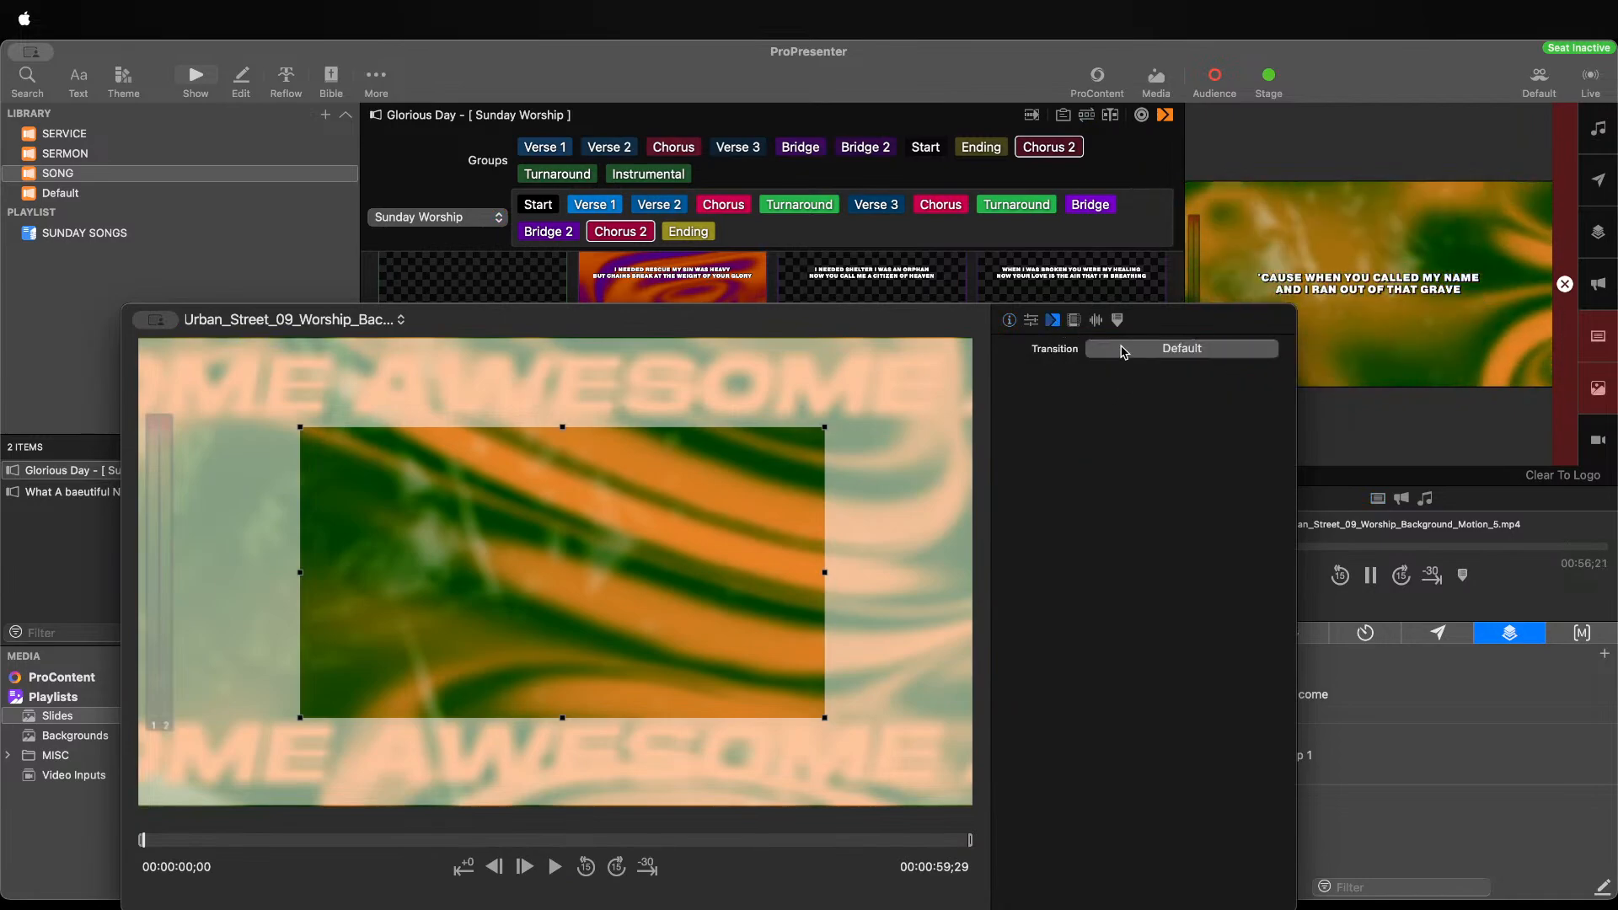
click(1123, 349)
click(1116, 523)
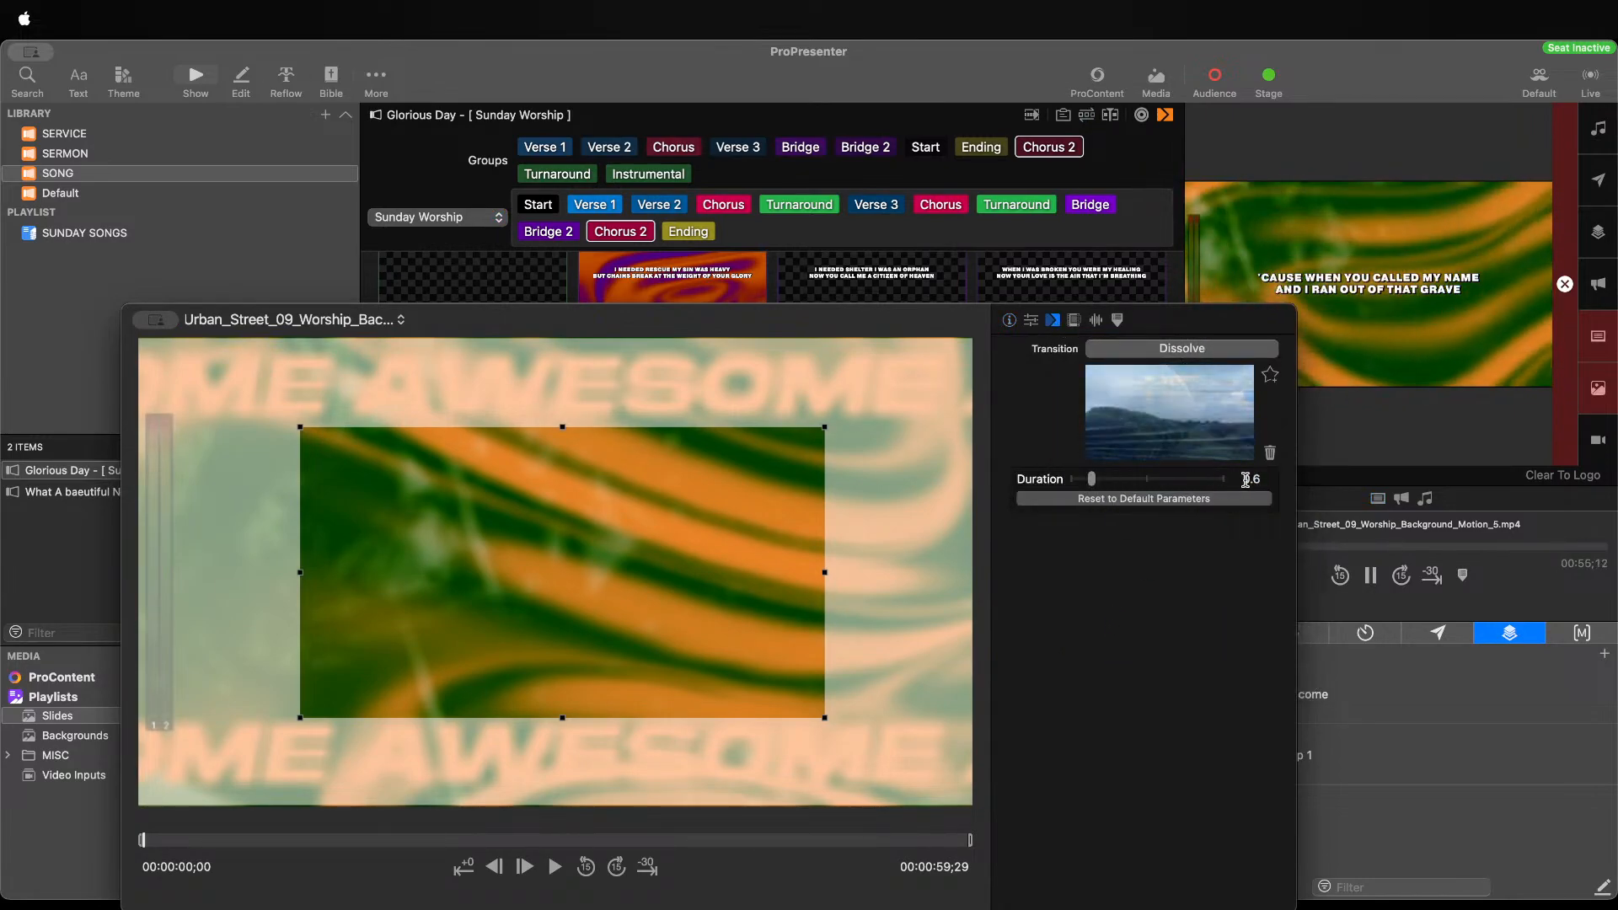
click(1246, 479)
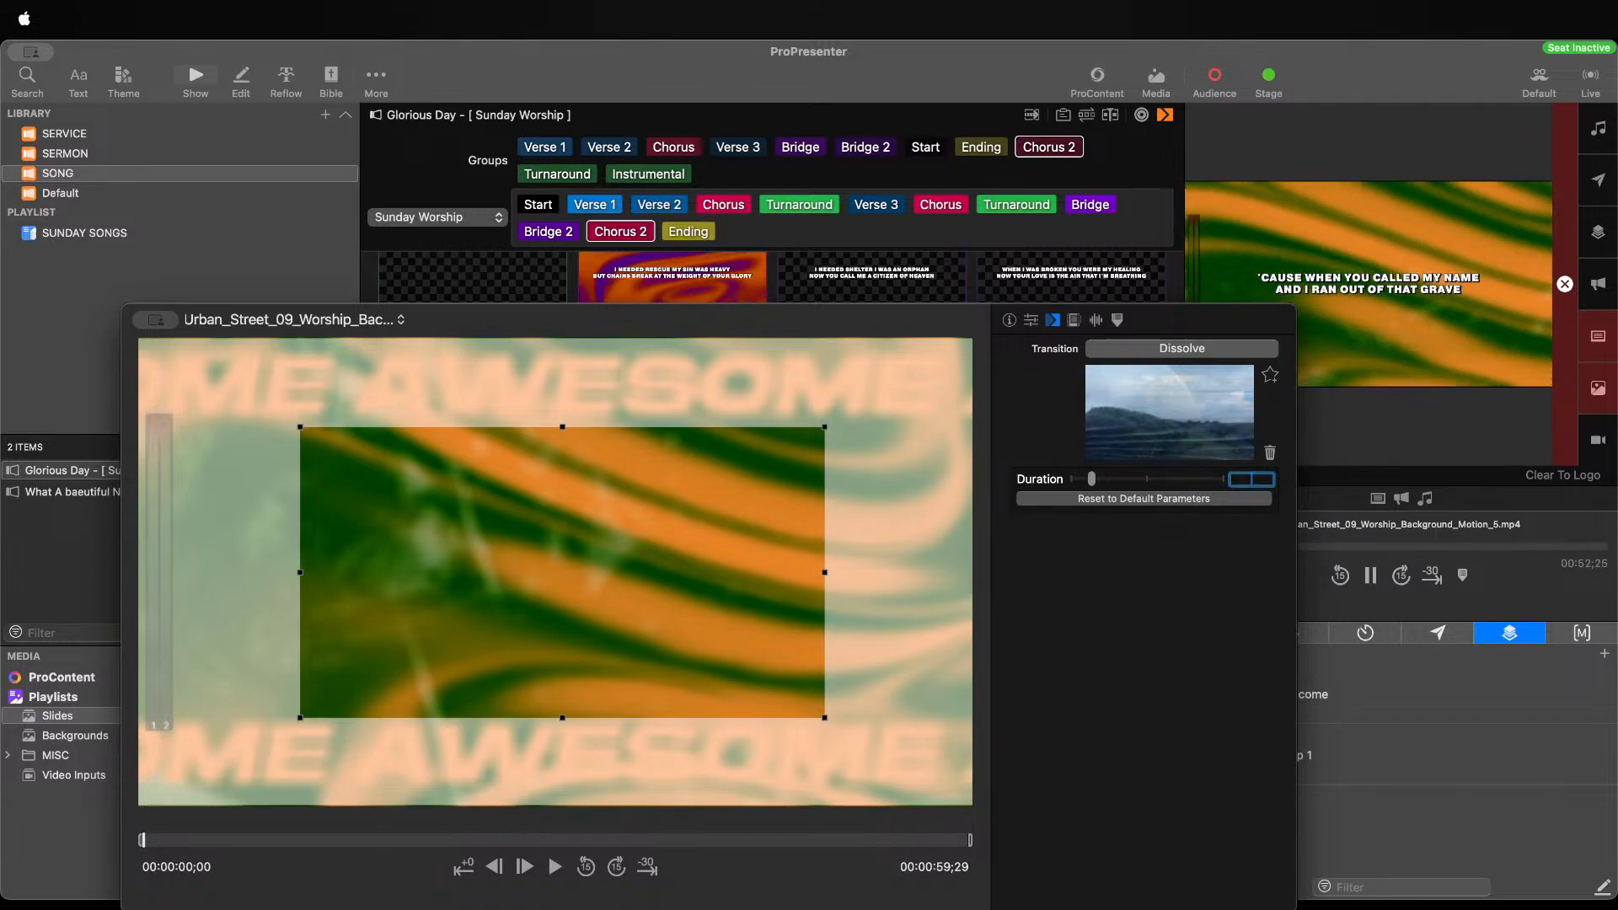
text(7)
key(Return)
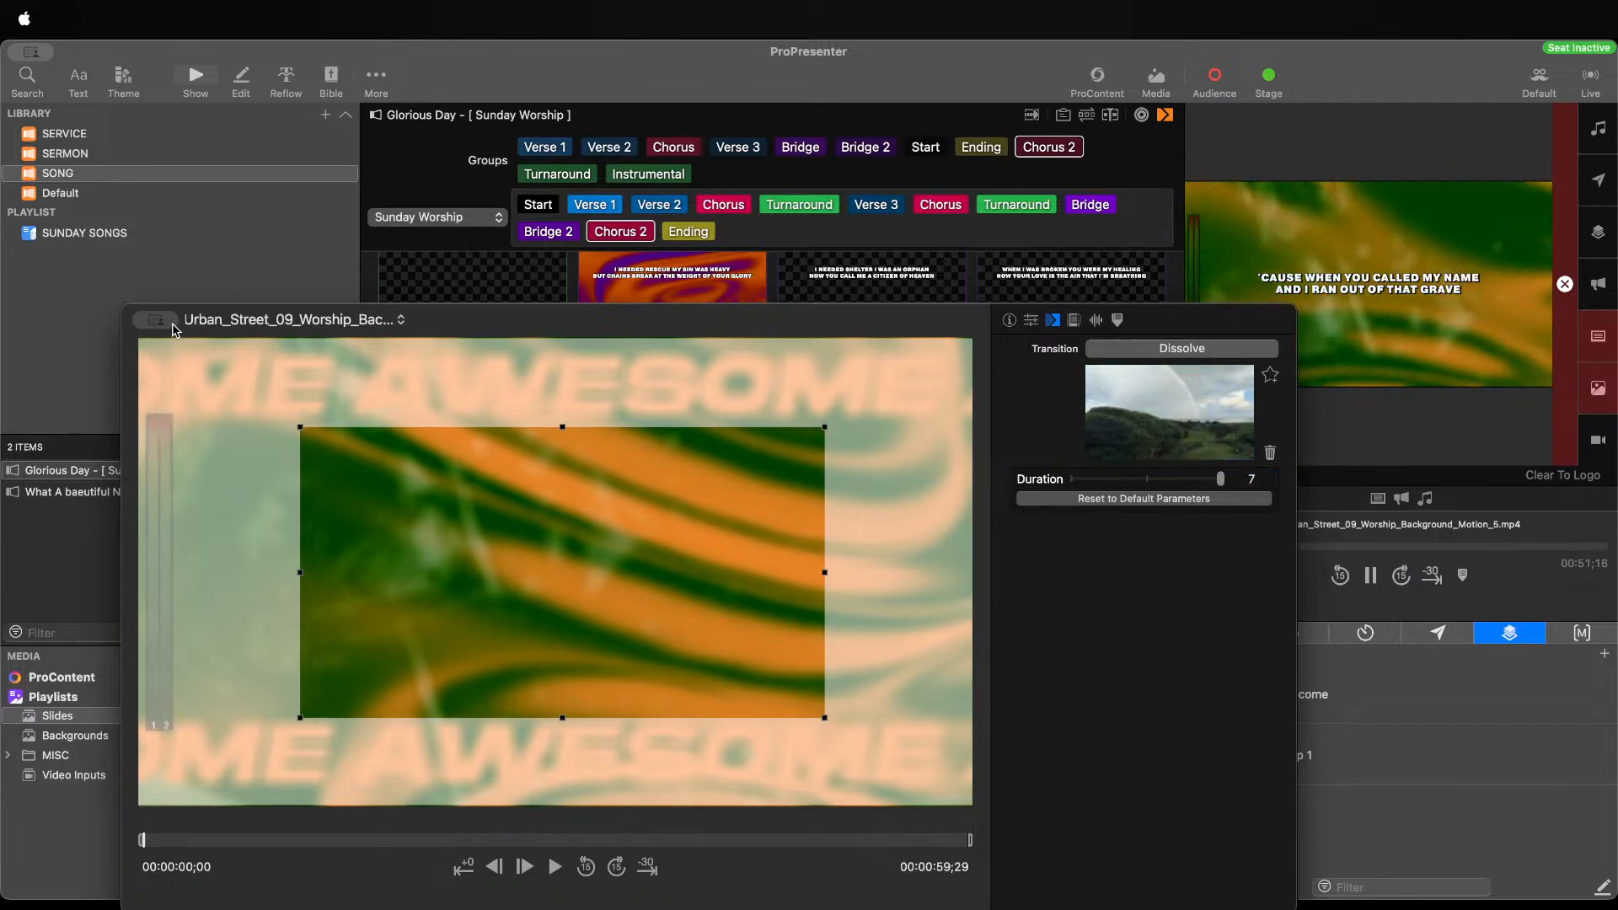
Readjust the Adjust Color effect on slide 22's video to hue -2.6, saturation 1.03 and brightness 0.03
click(611, 303)
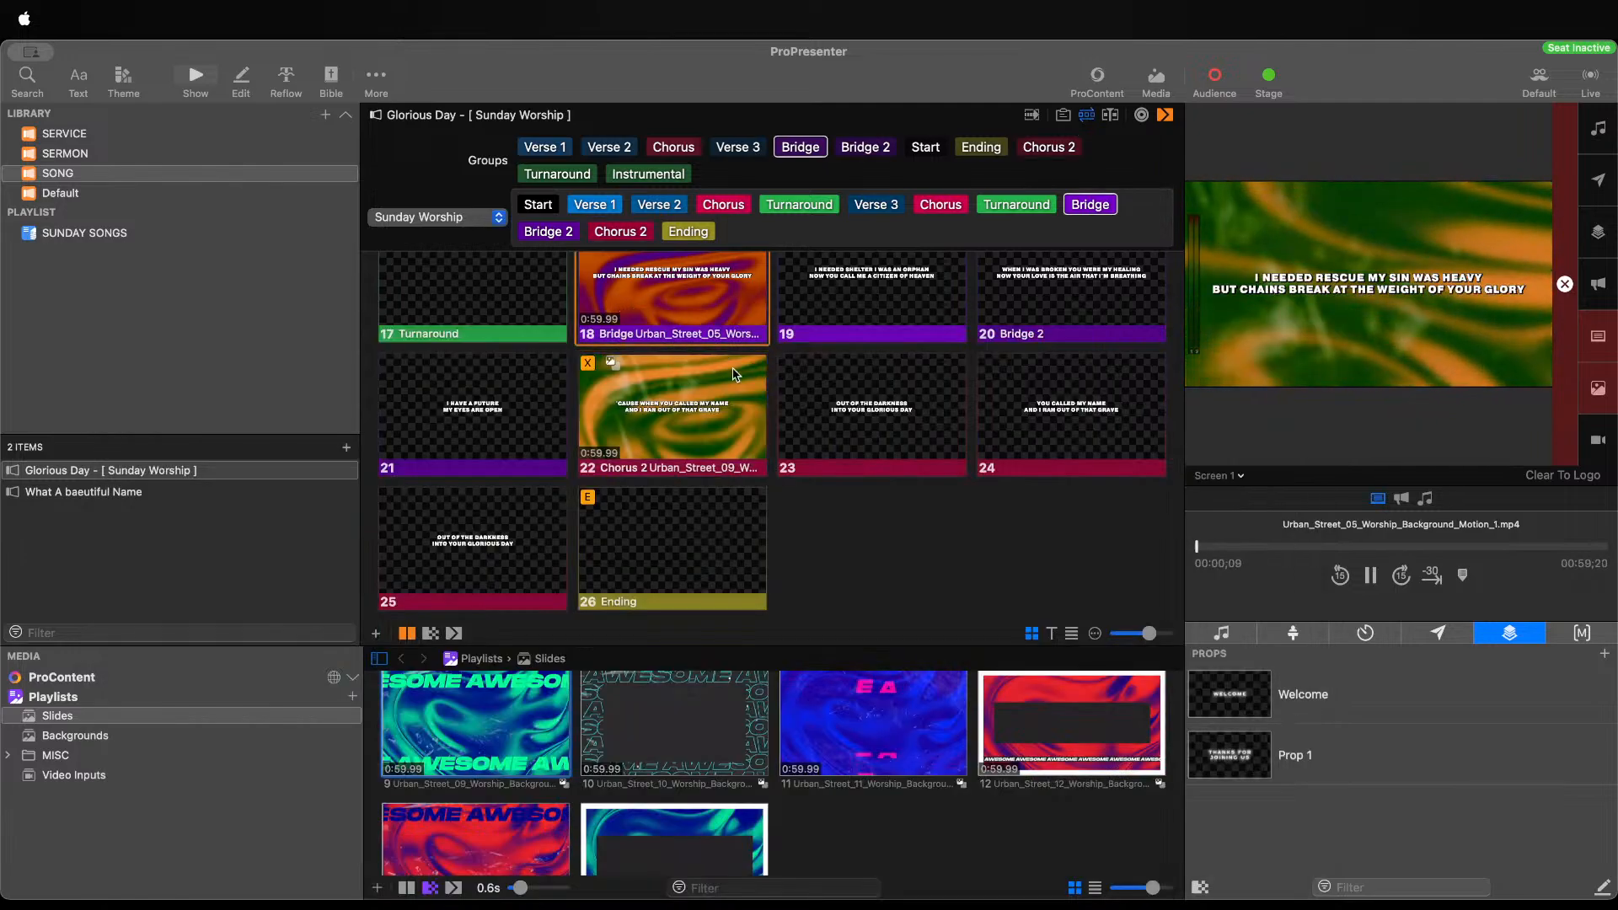
scroll(911, 435, up, 3)
right_click(658, 560)
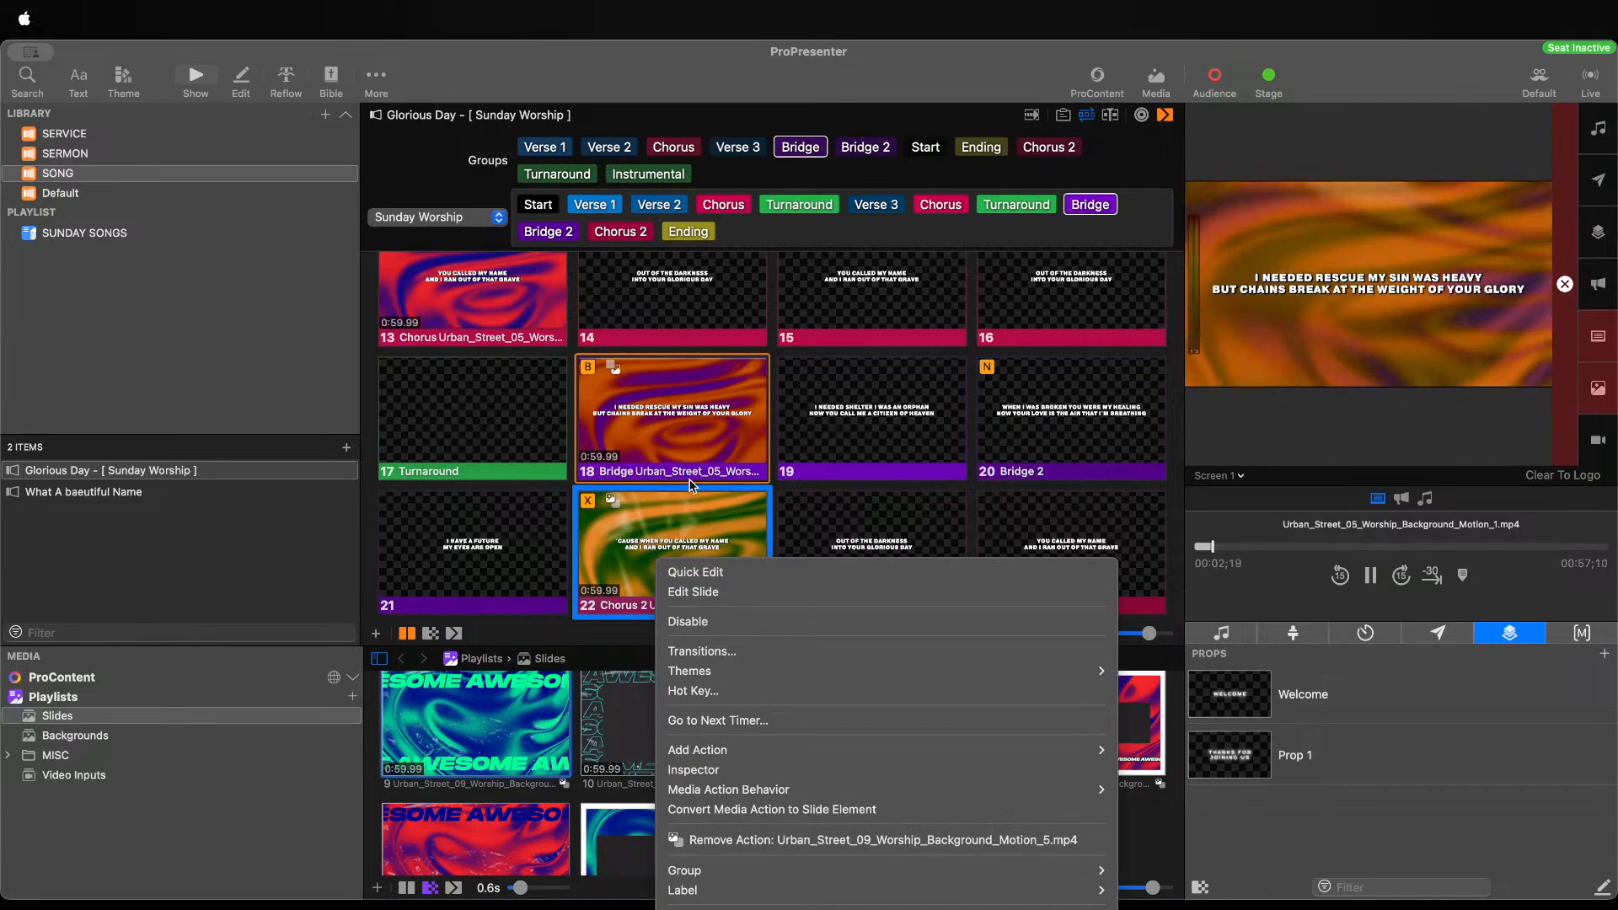
click(708, 770)
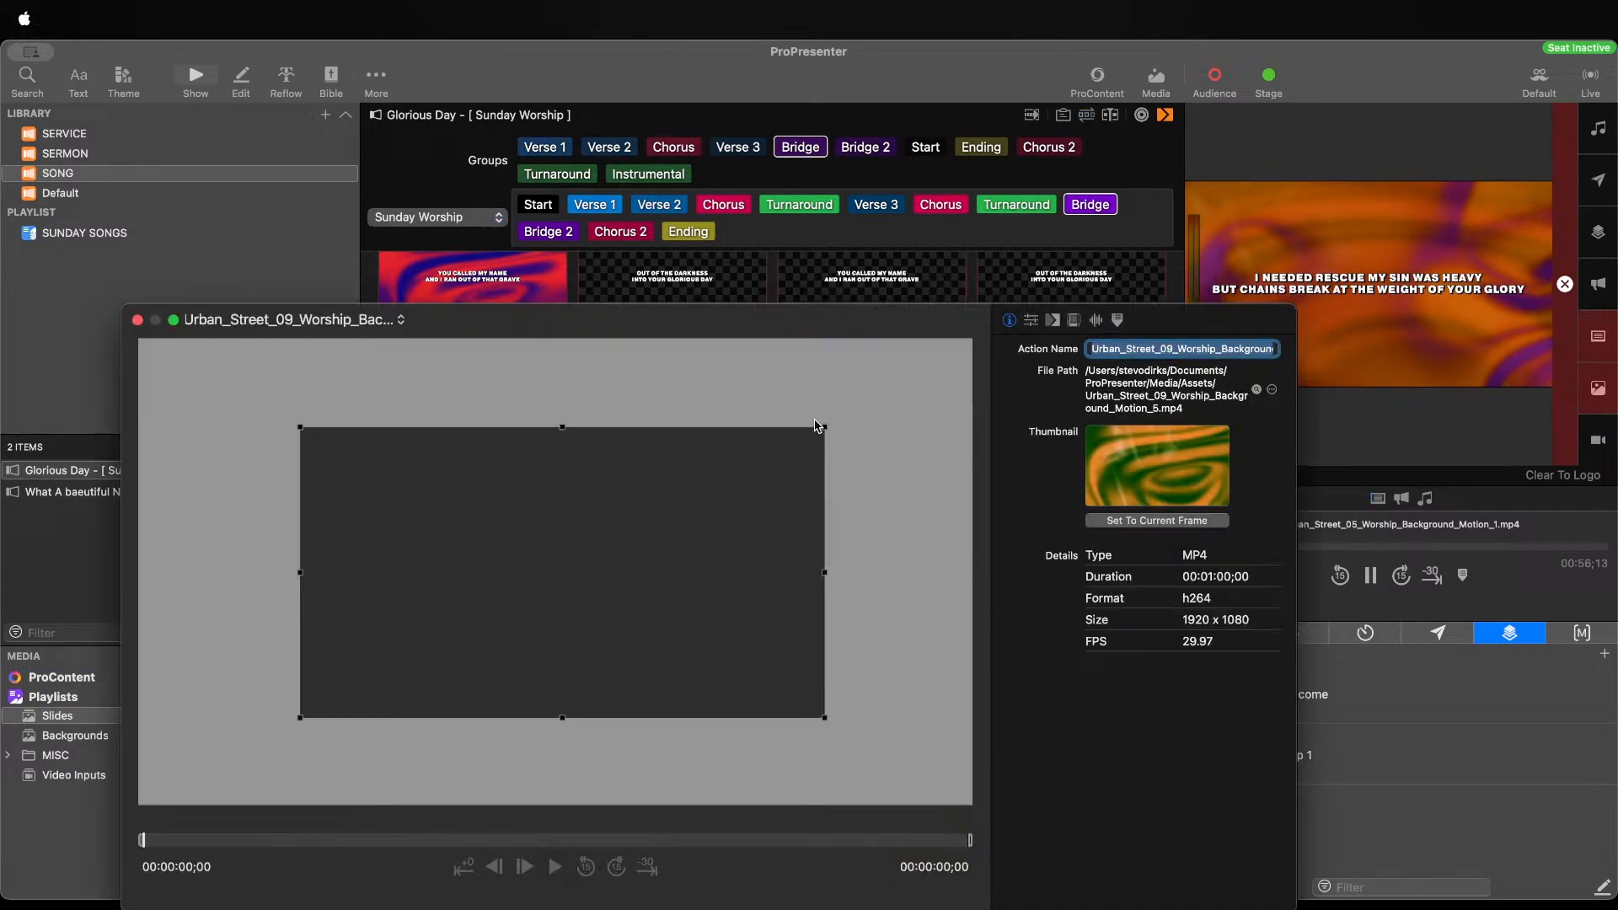
click(1054, 320)
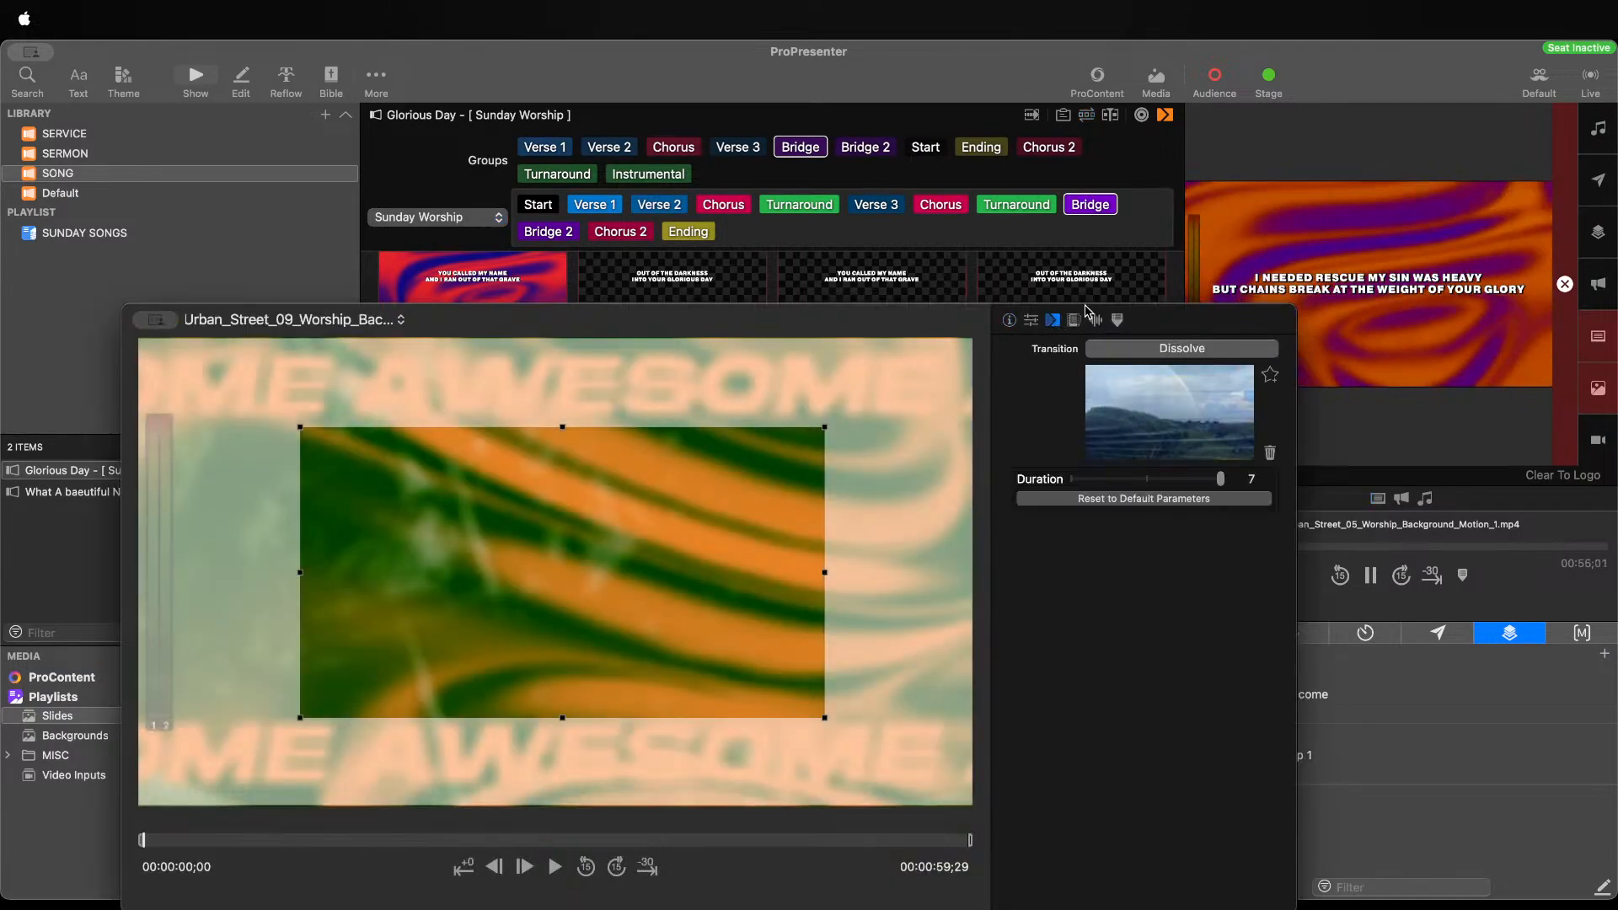
click(1073, 321)
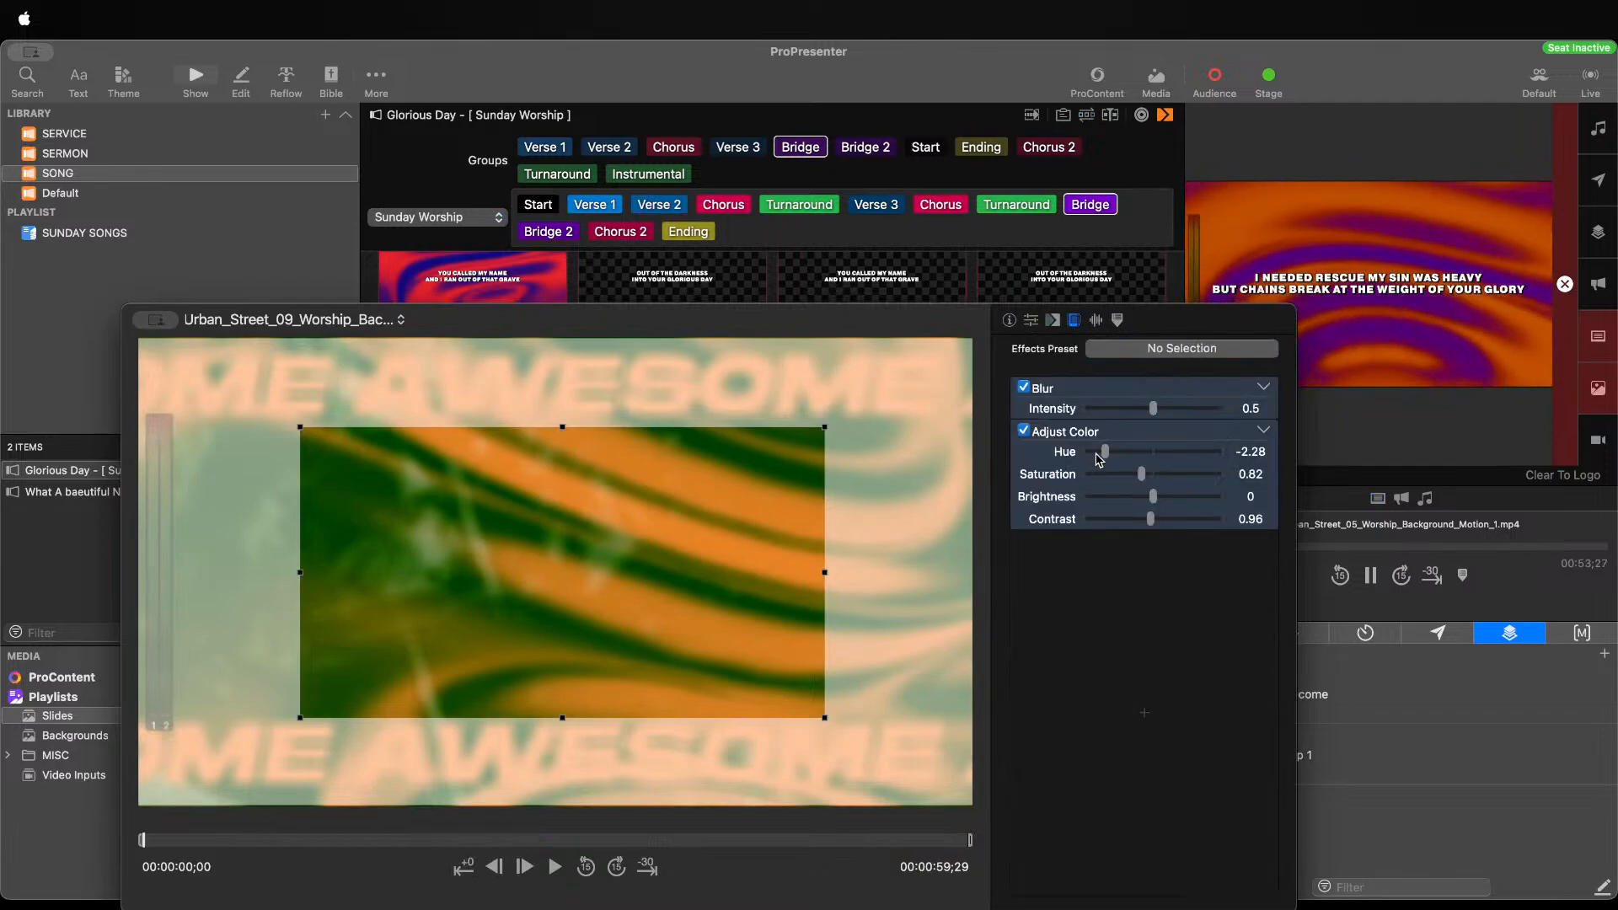
mouse_move(1106, 451)
mouse_down()
mouse_move(1129, 451)
mouse_move(1099, 455)
mouse_up()
mouse_move(1097, 455)
mouse_down()
mouse_move(1232, 460)
mouse_move(1086, 457)
mouse_move(1174, 476)
mouse_move(1156, 497)
mouse_move(1103, 461)
mouse_up()
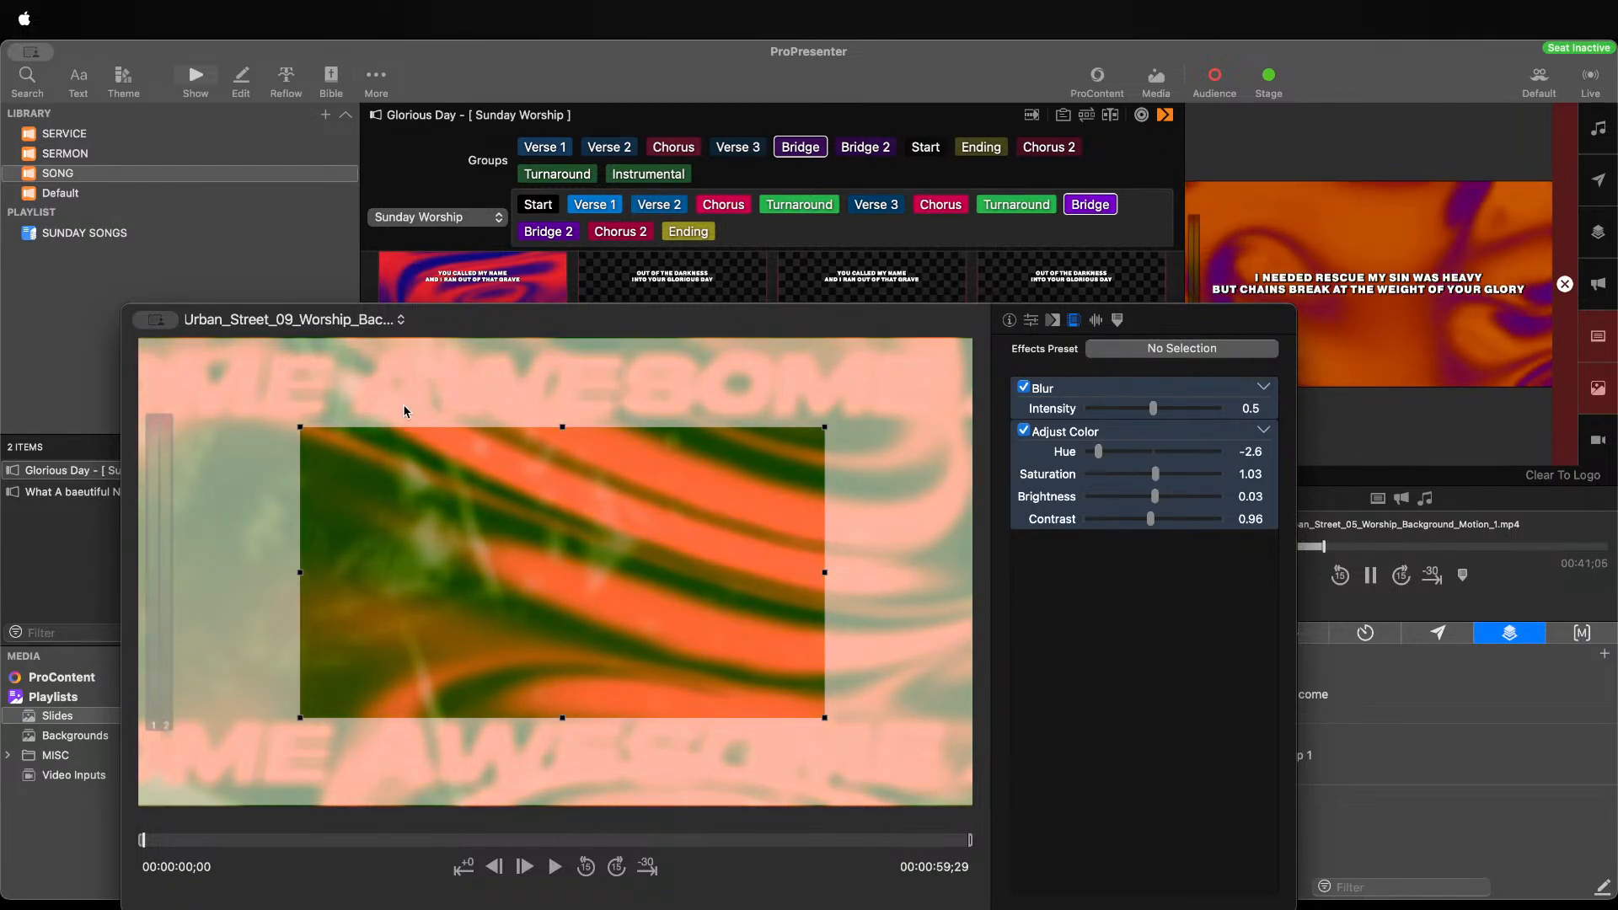
key(Escape)
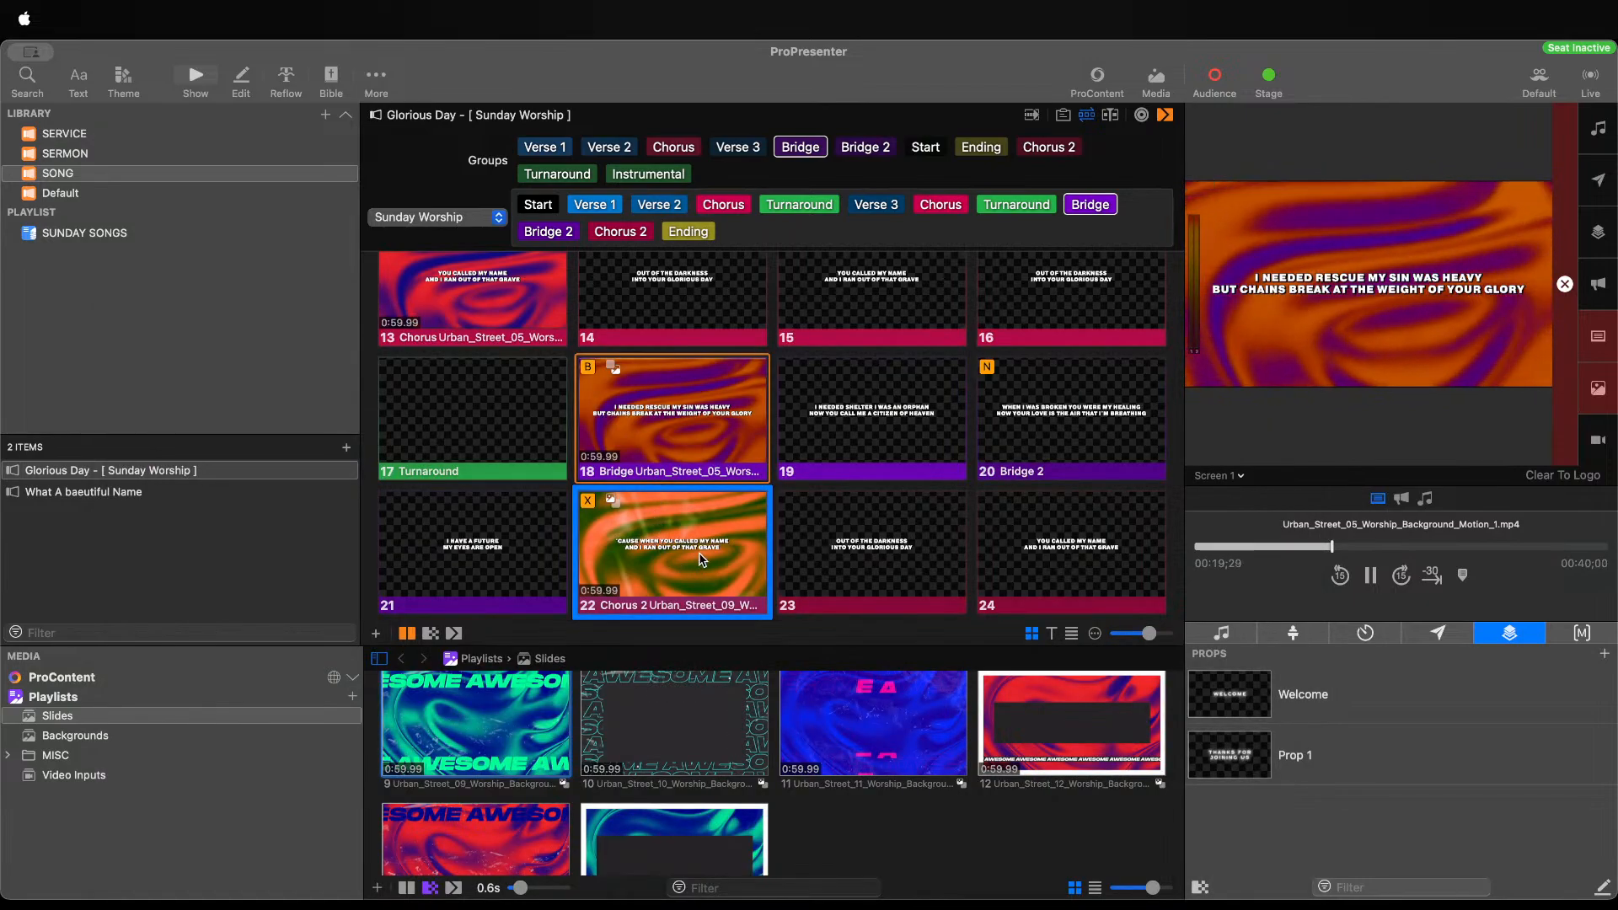
Run slides 22 through 24 live to check the Chorus 2 background transition and playback behind the lyrics
click(702, 559)
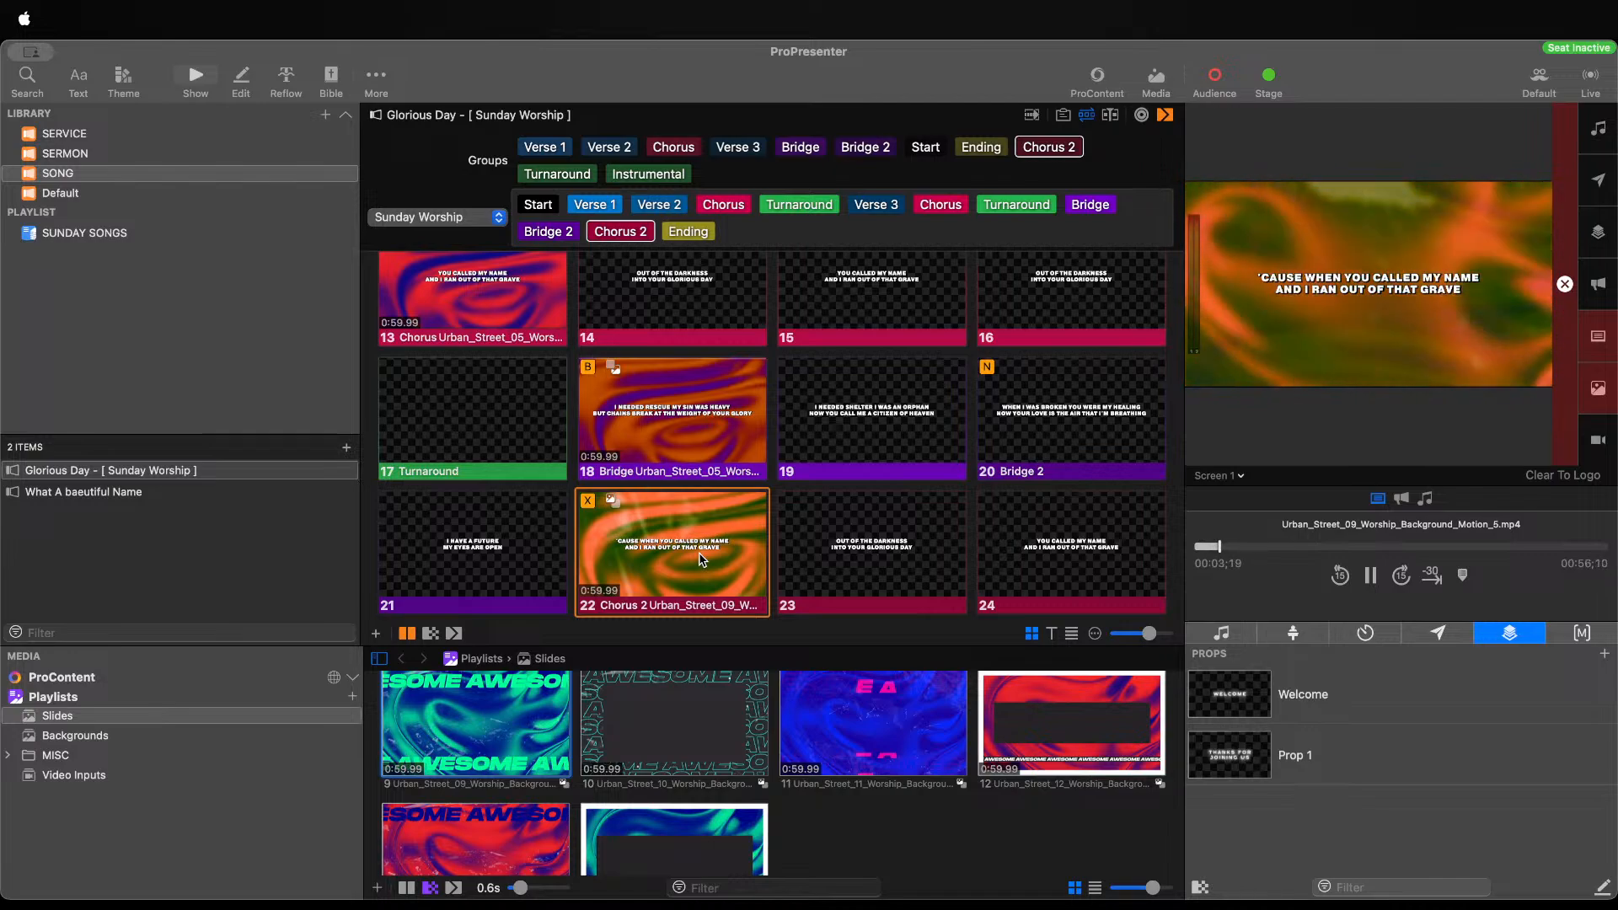
key(Right)
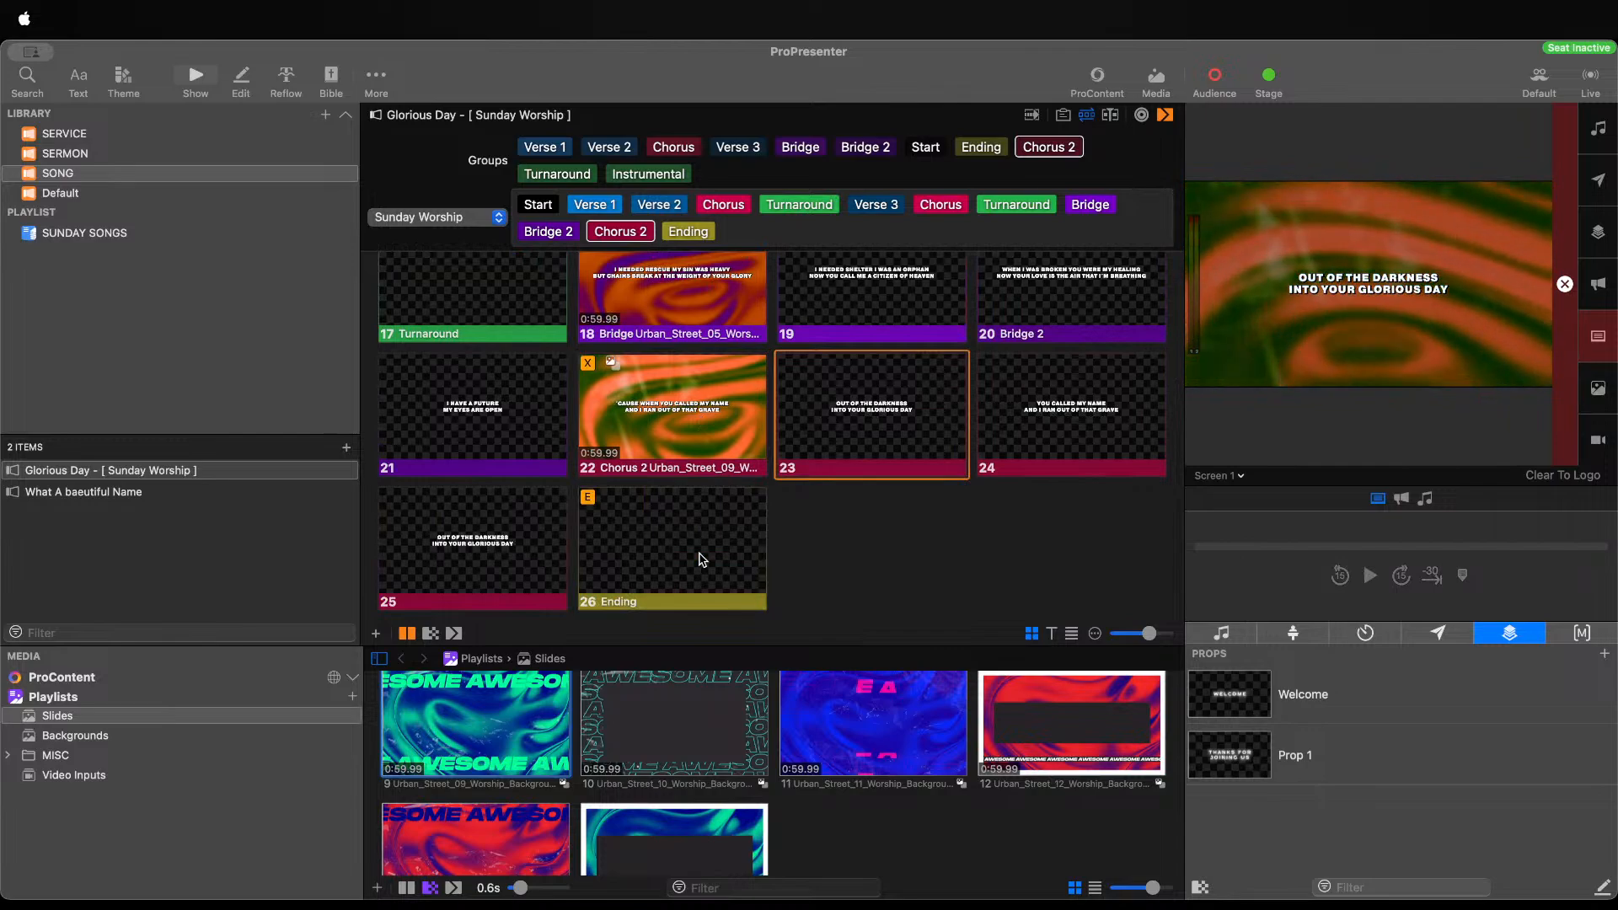
key(Right)
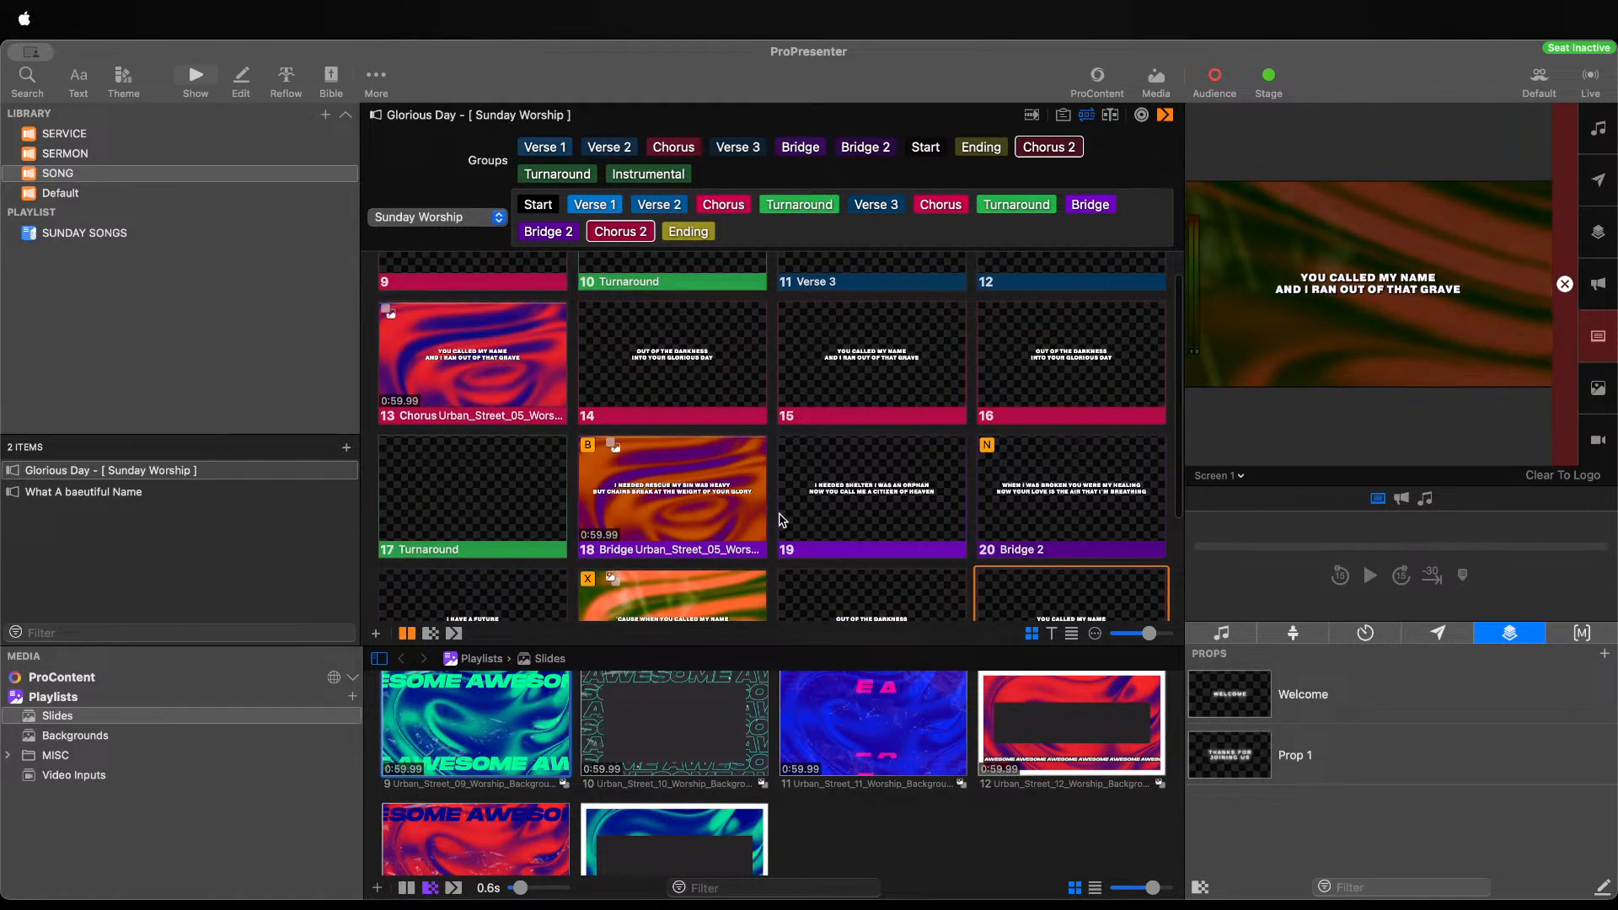
Set the media action behavior of slide 22's Urban_Street_09 video to Background
scroll(793, 438, down, 3)
scroll(797, 417, up, 2)
scroll(809, 450, down, 3)
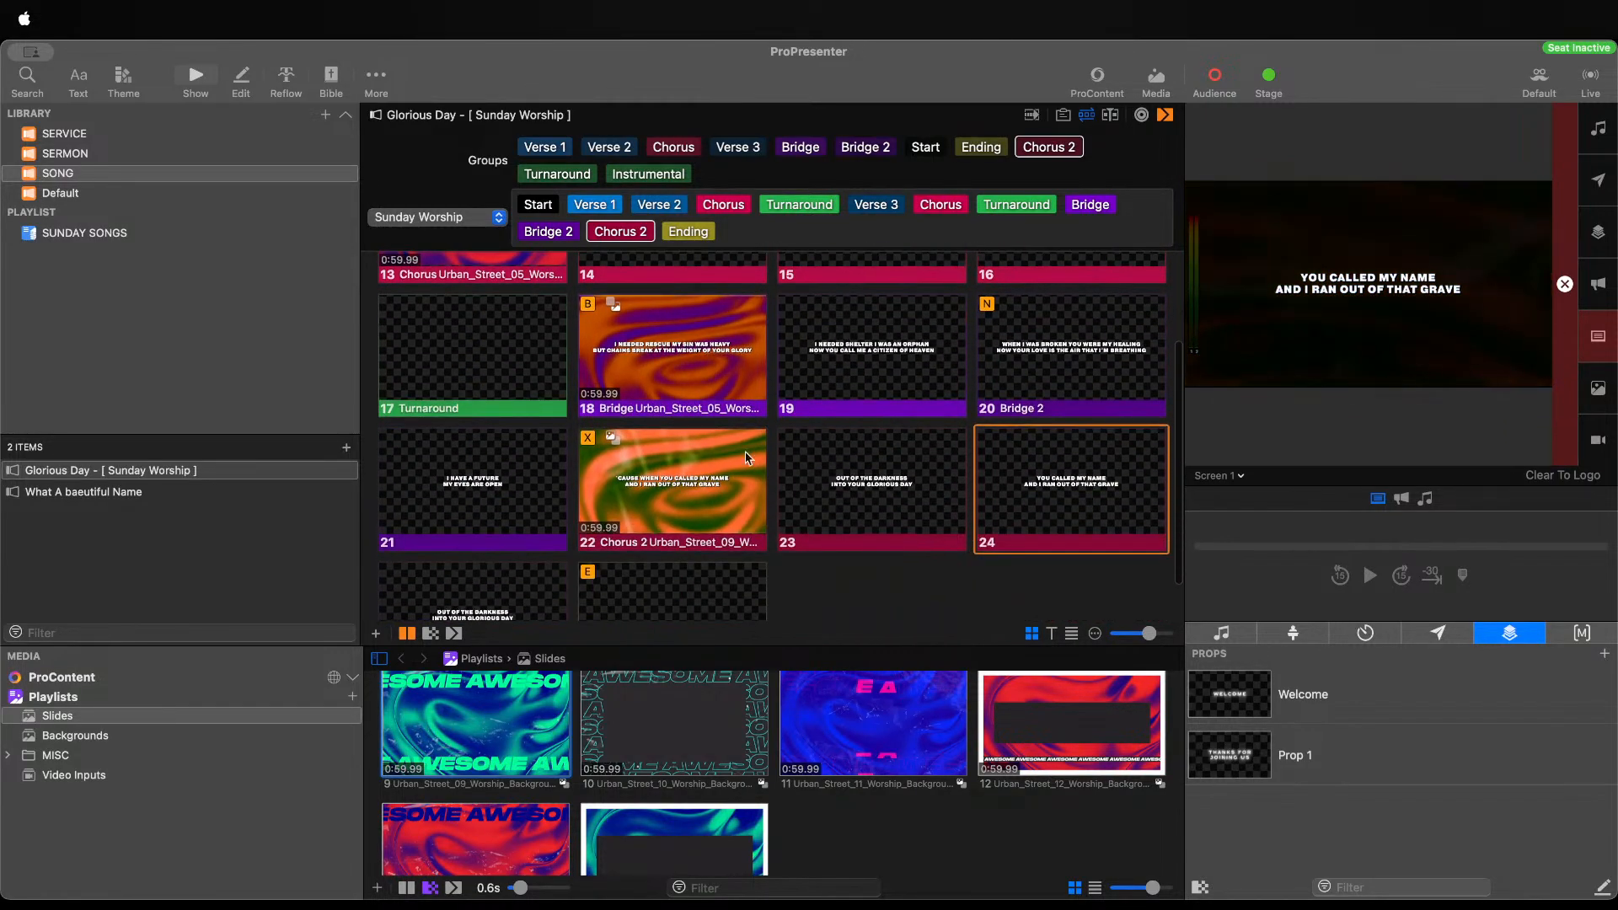
right_click(683, 450)
mouse_move(735, 671)
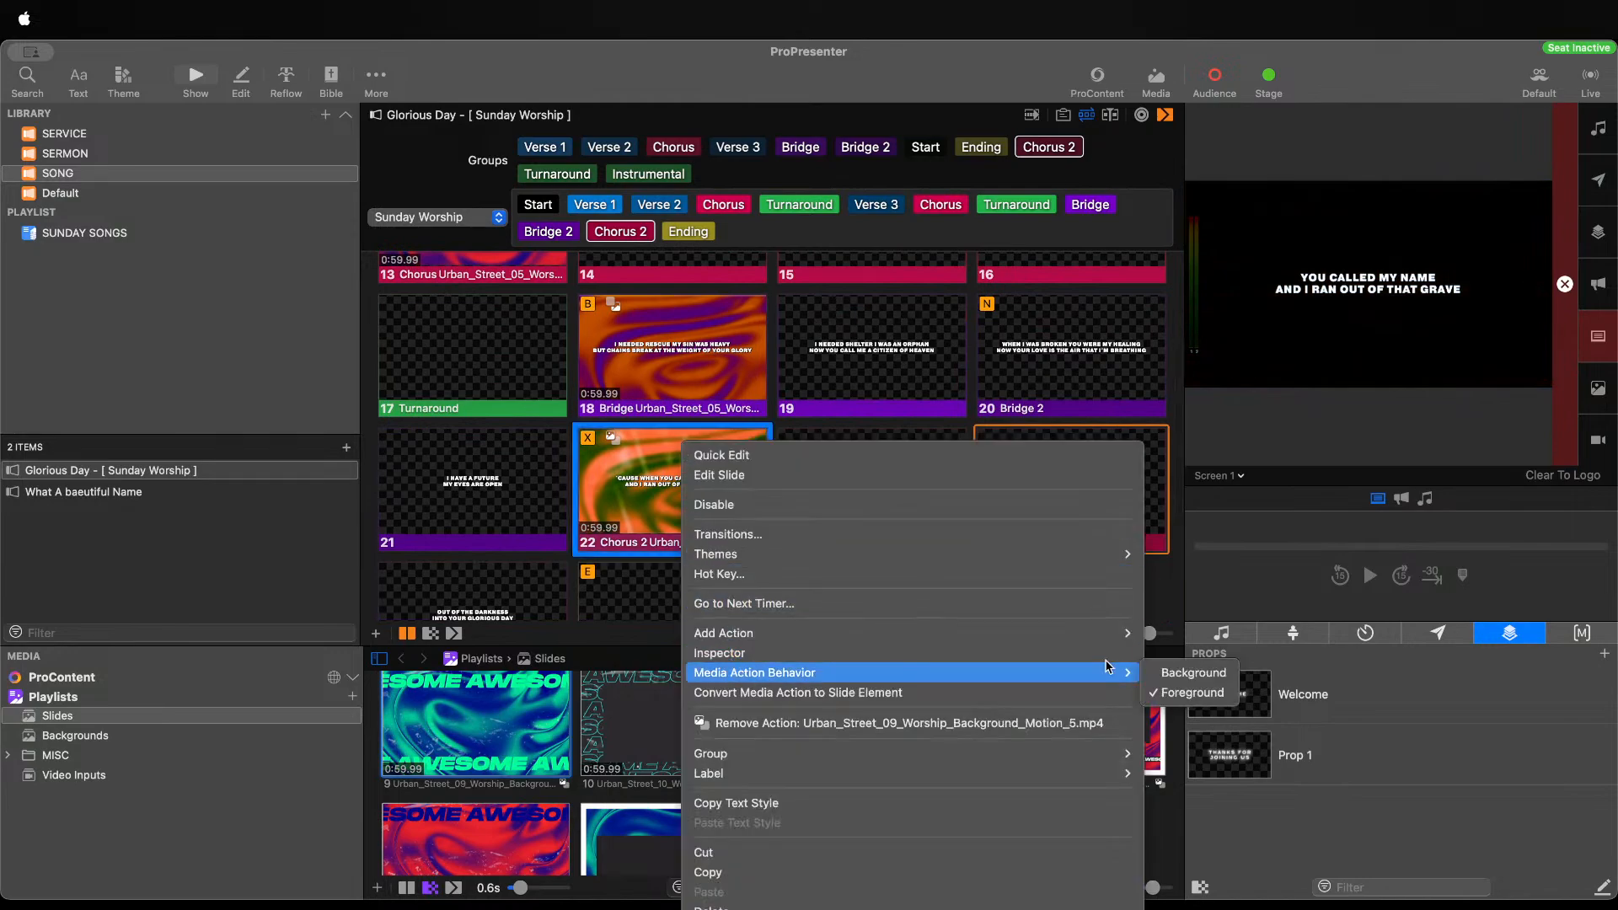
click(1193, 673)
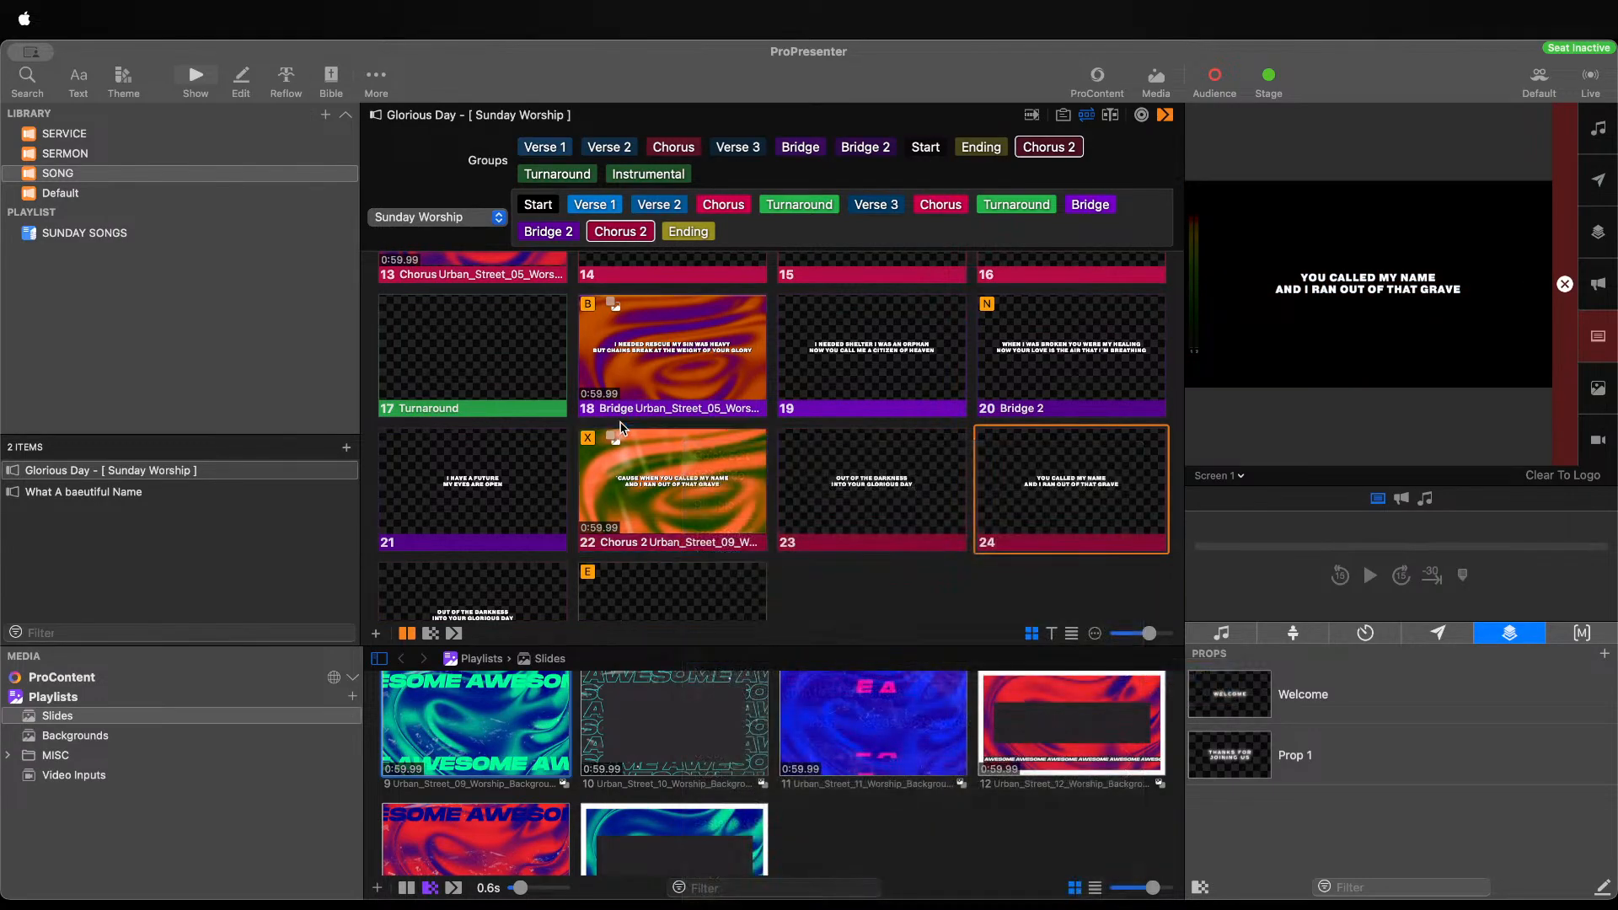
Trigger slide 22 live, then run the second Chorus from slide 13 through Turnaround slide 17
scroll(689, 500, up, 2)
click(736, 569)
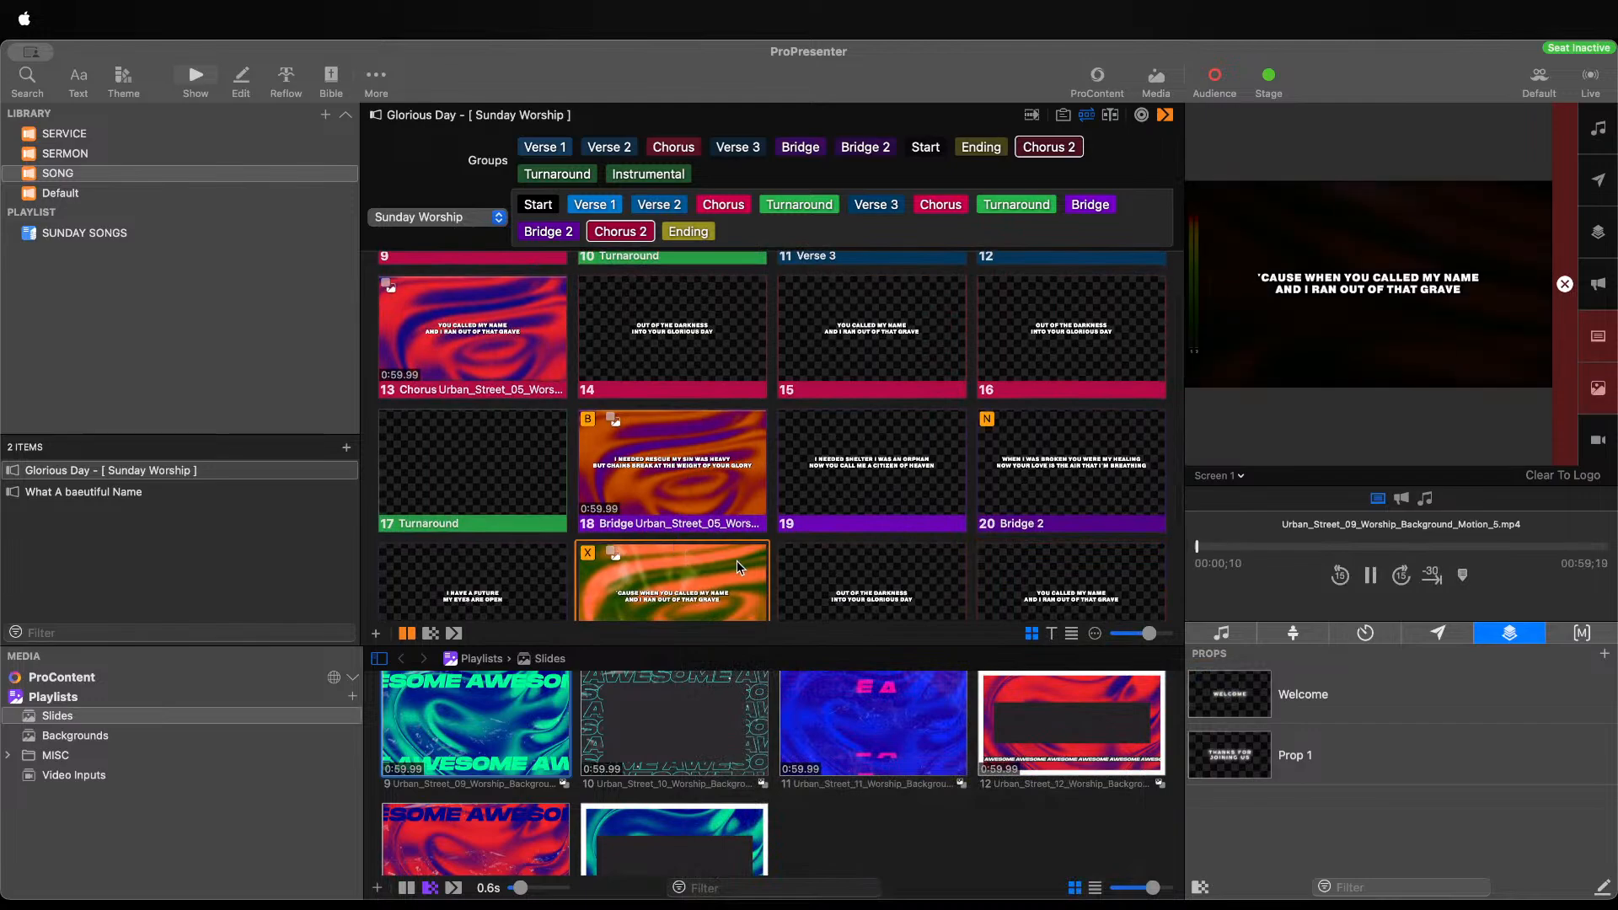
scroll(518, 419, up, 2)
click(518, 419)
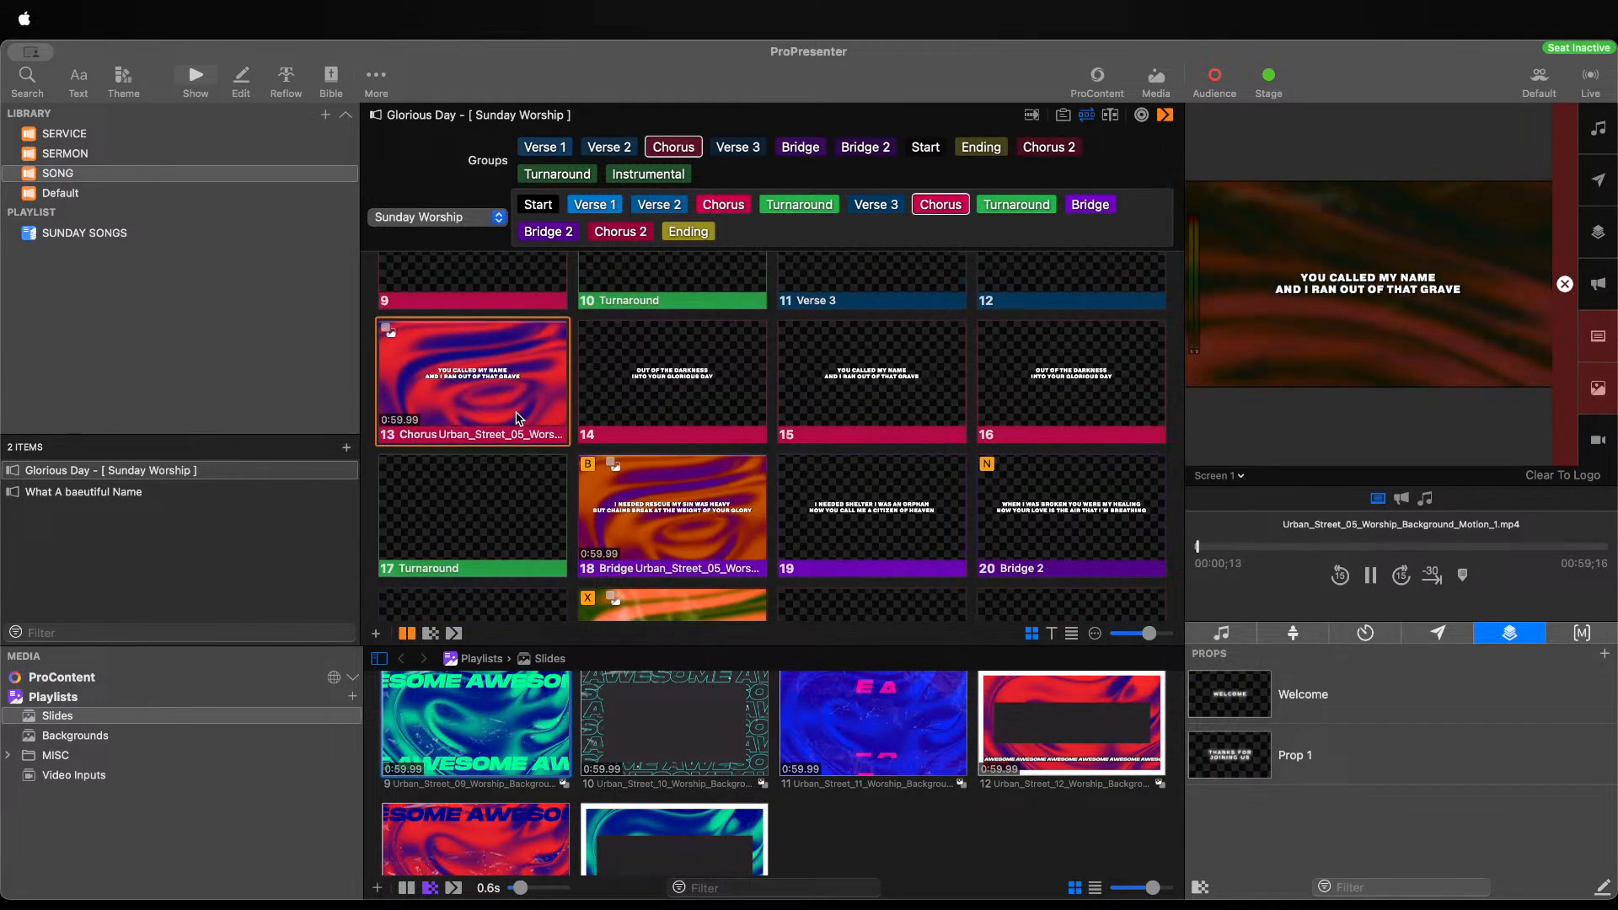
key(Right)
key(Right)
key(Right)
key(Right)
key(Right)
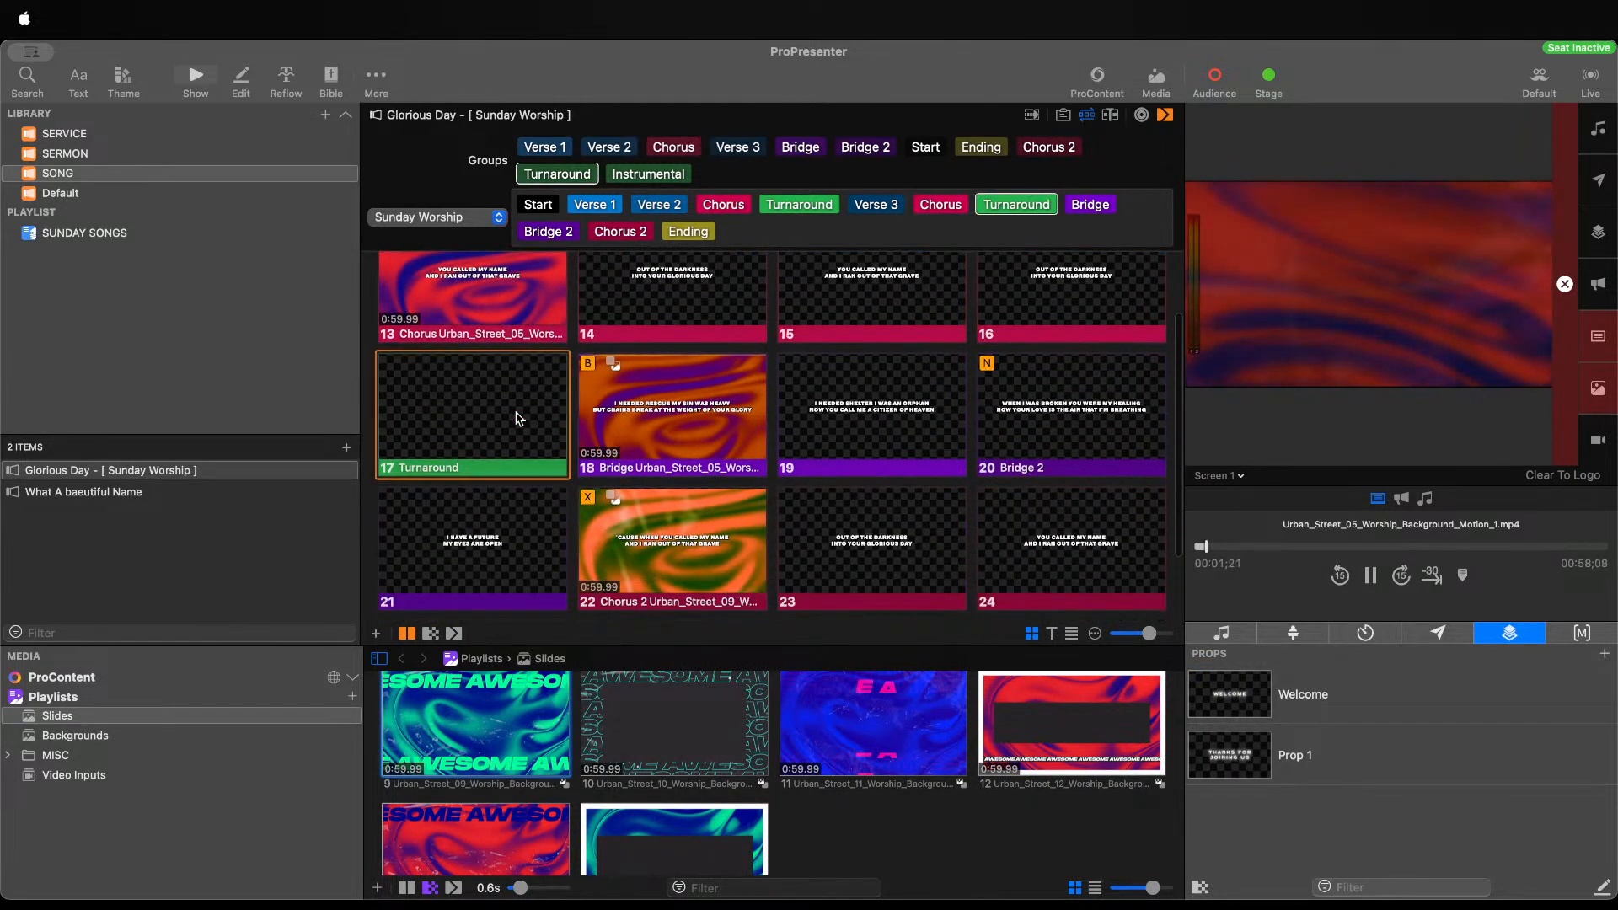
Run the Bridge and Bridge 2 slides live into slide 22 to check the Chorus 2 background transition
scroll(519, 419, down, 1)
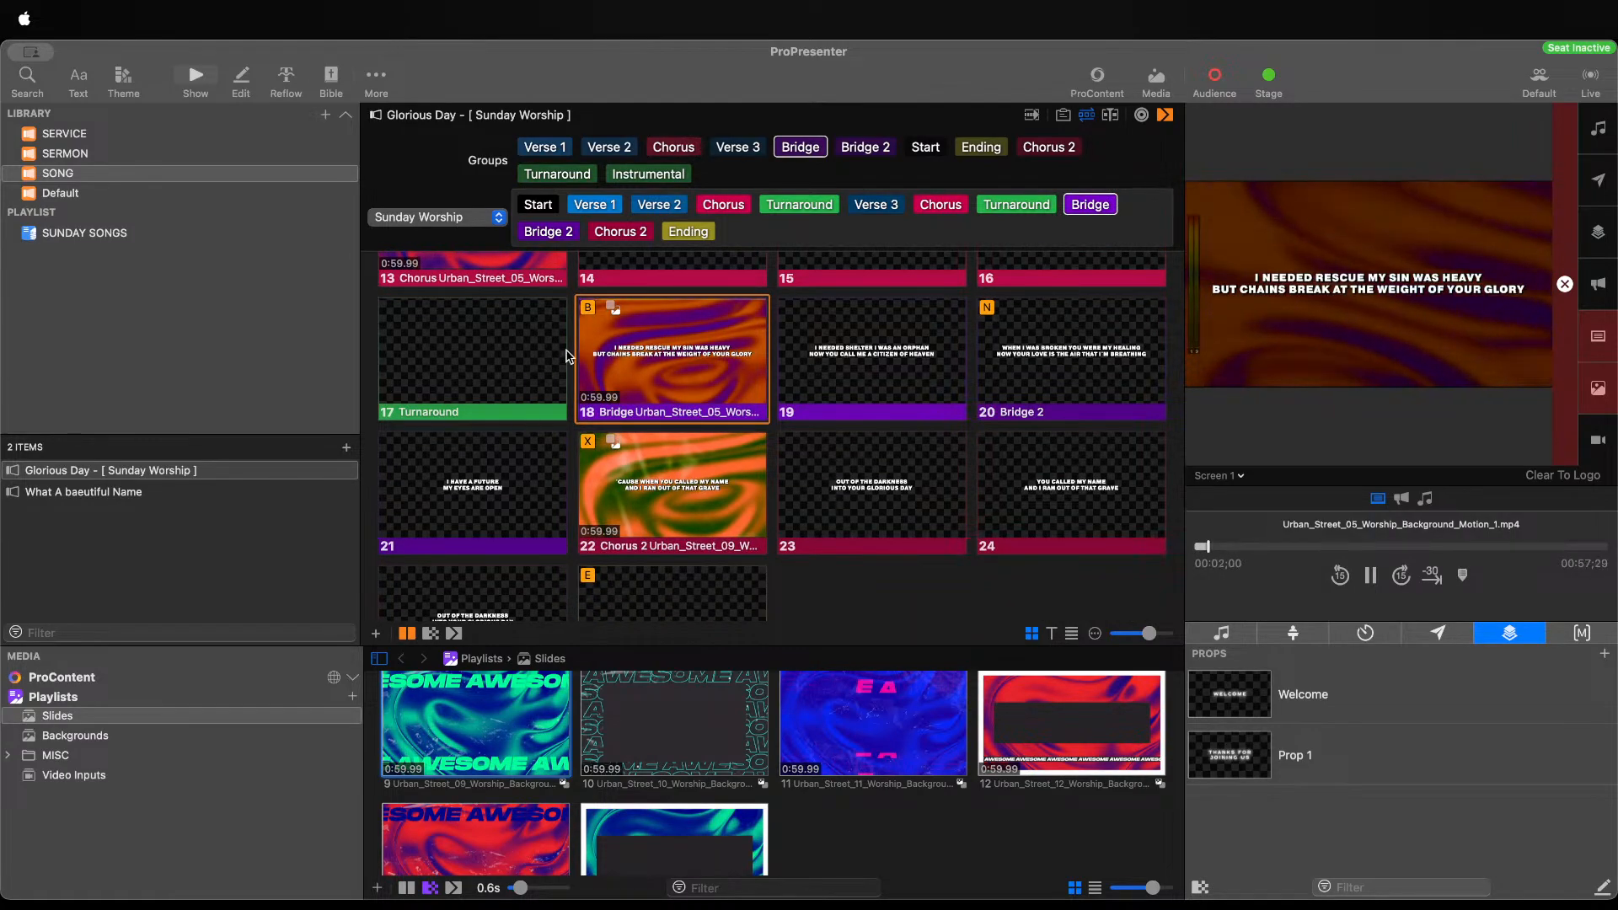
key(Right)
key(Right)
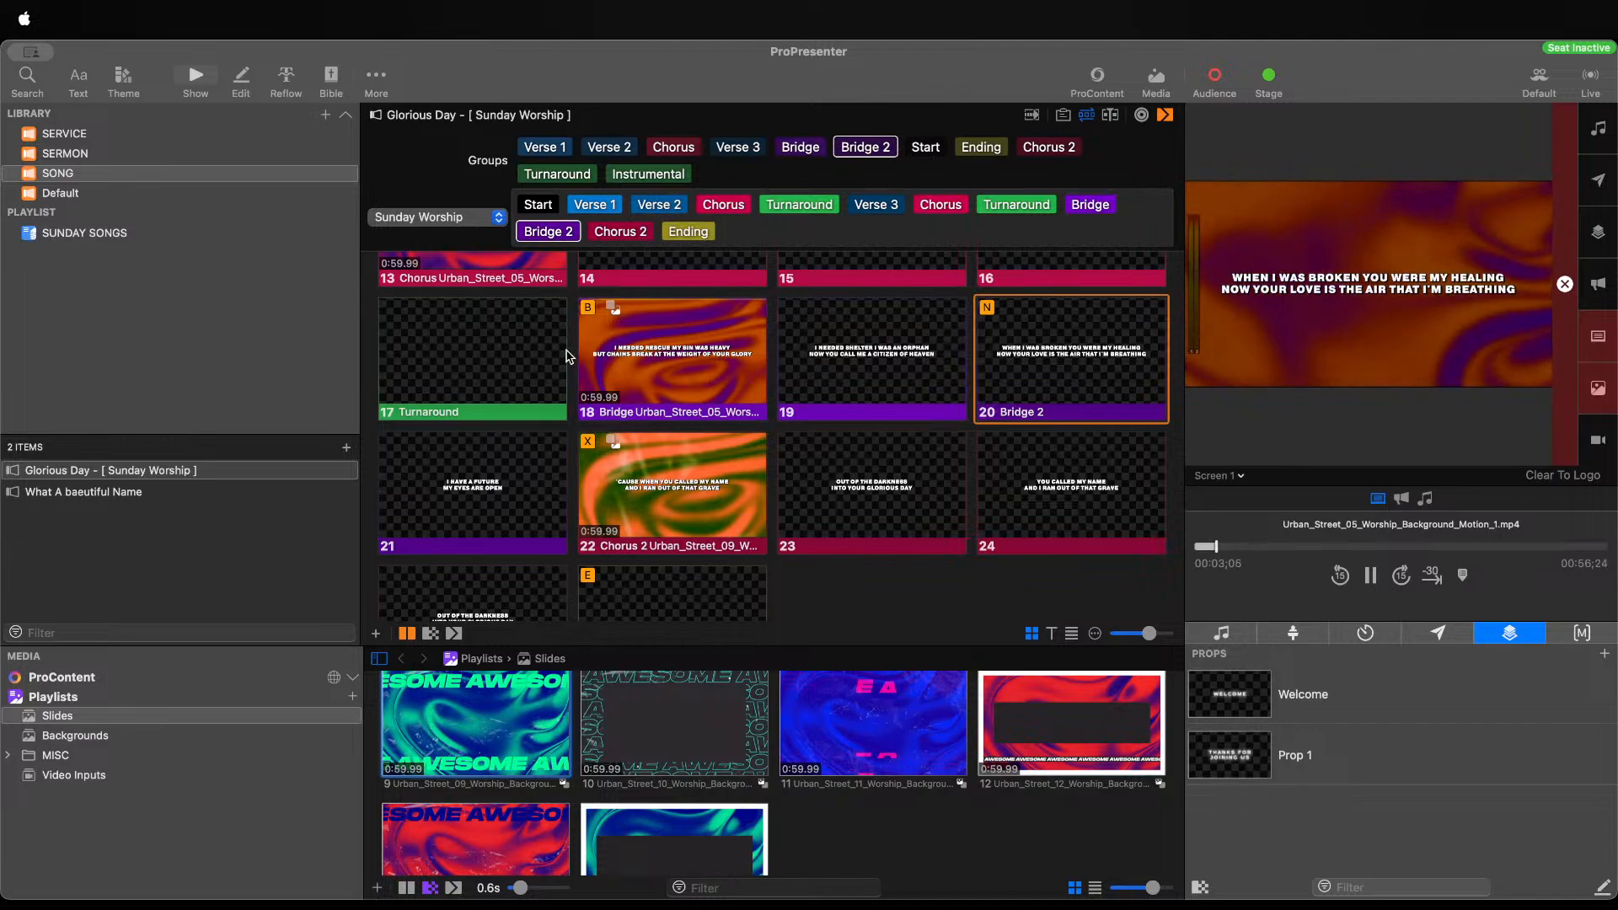
key(Right)
key(Right)
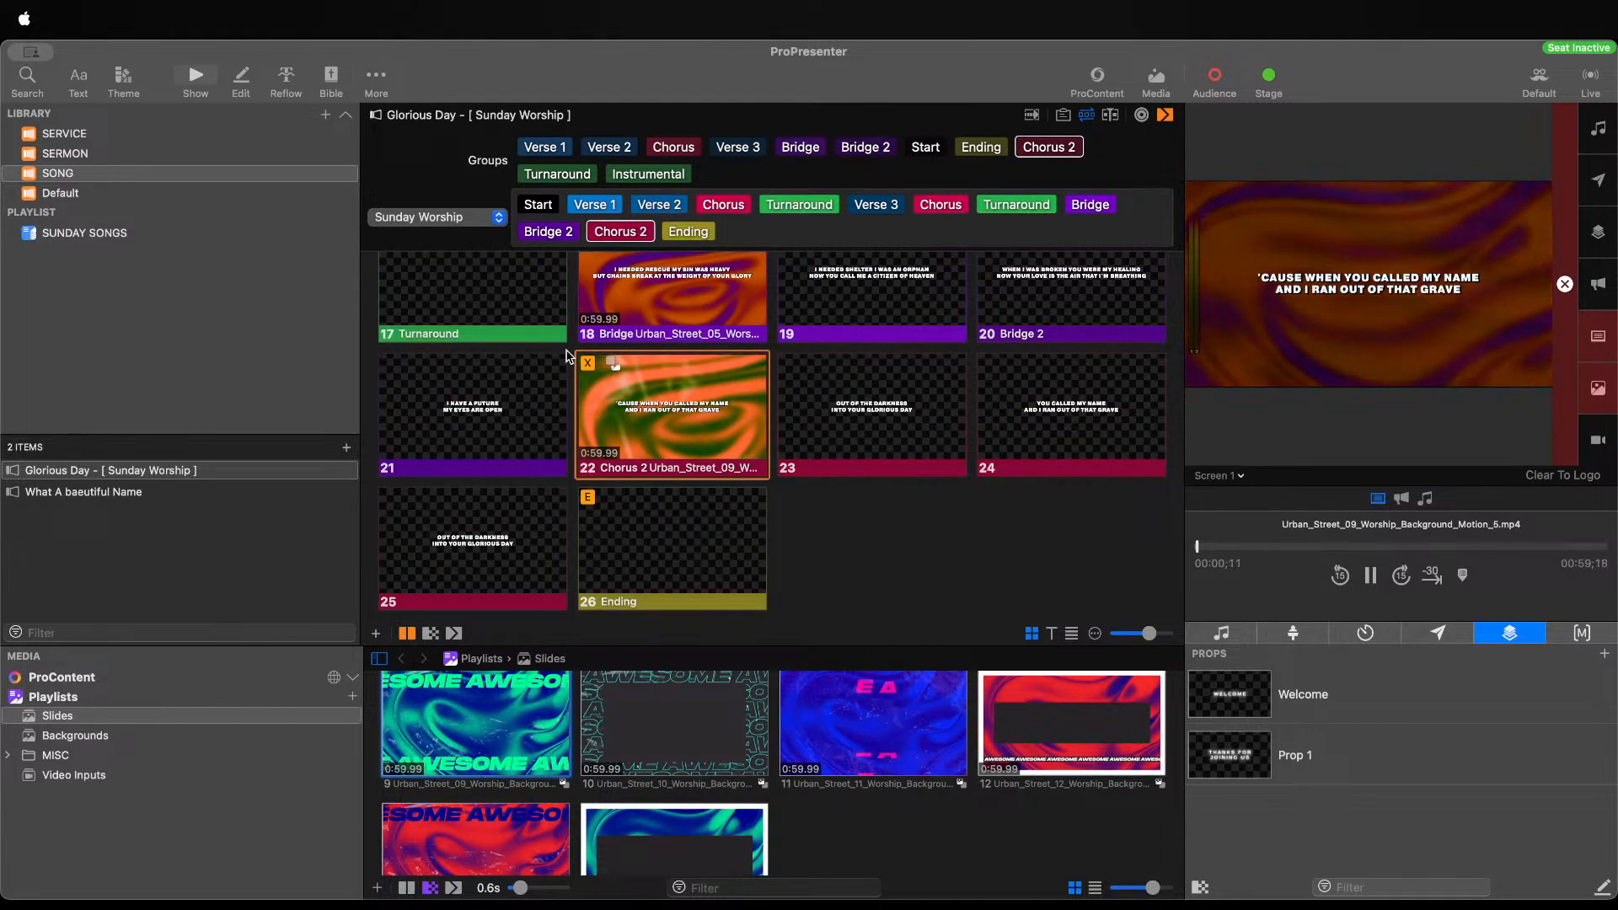
Inspect slide 22's Urban_Street_09 video by previewing its playback and reviewing its transition settings
right_click(706, 384)
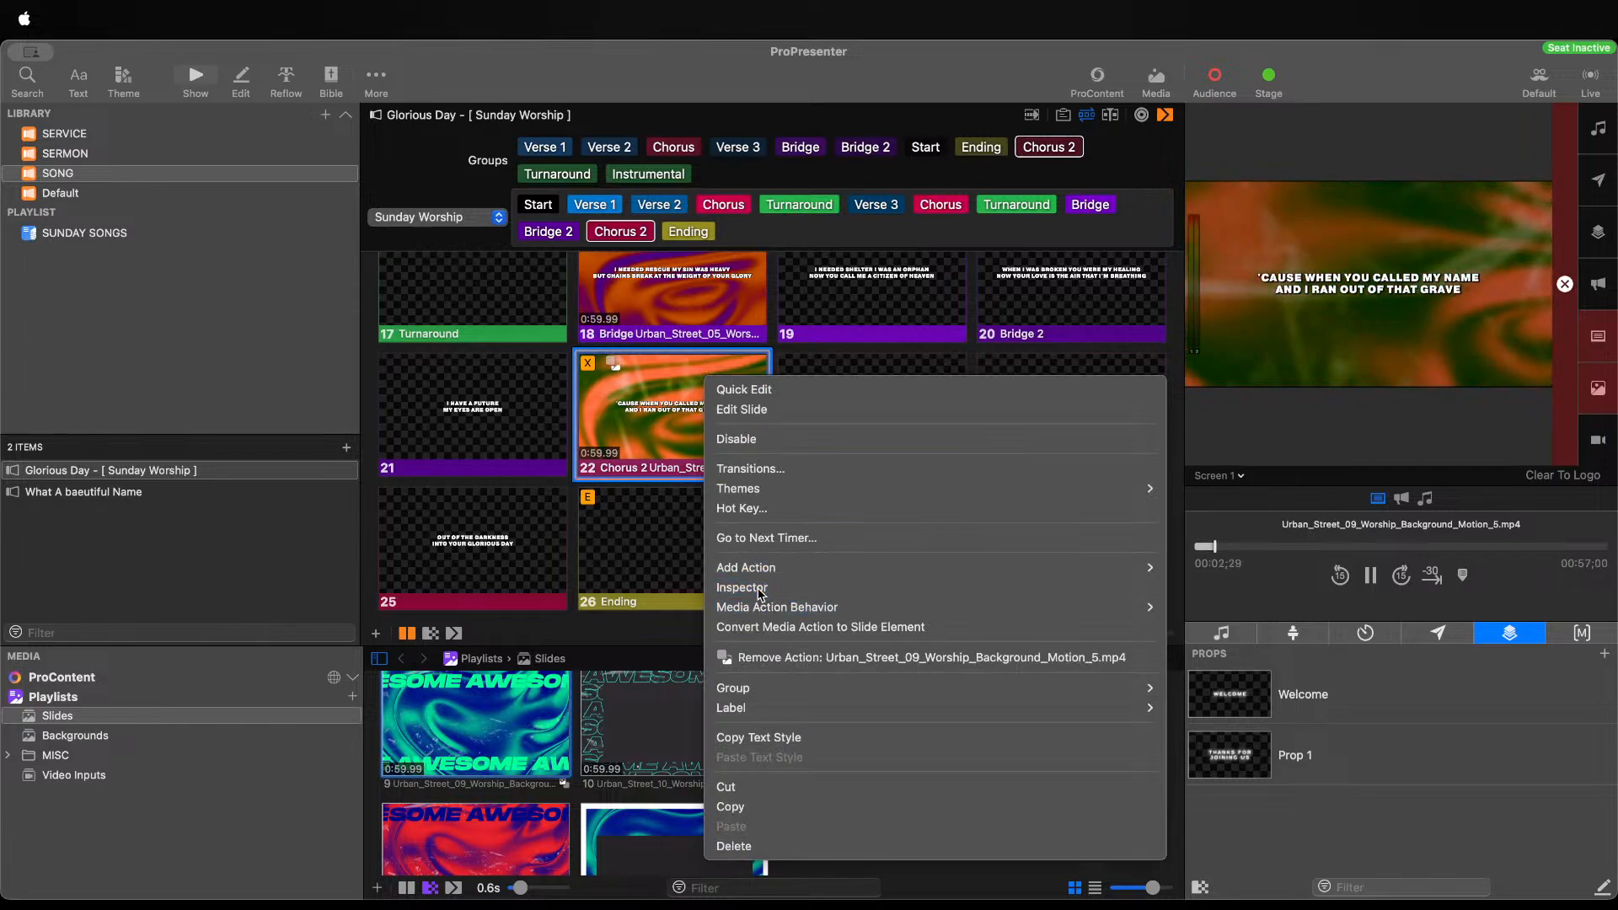
click(758, 590)
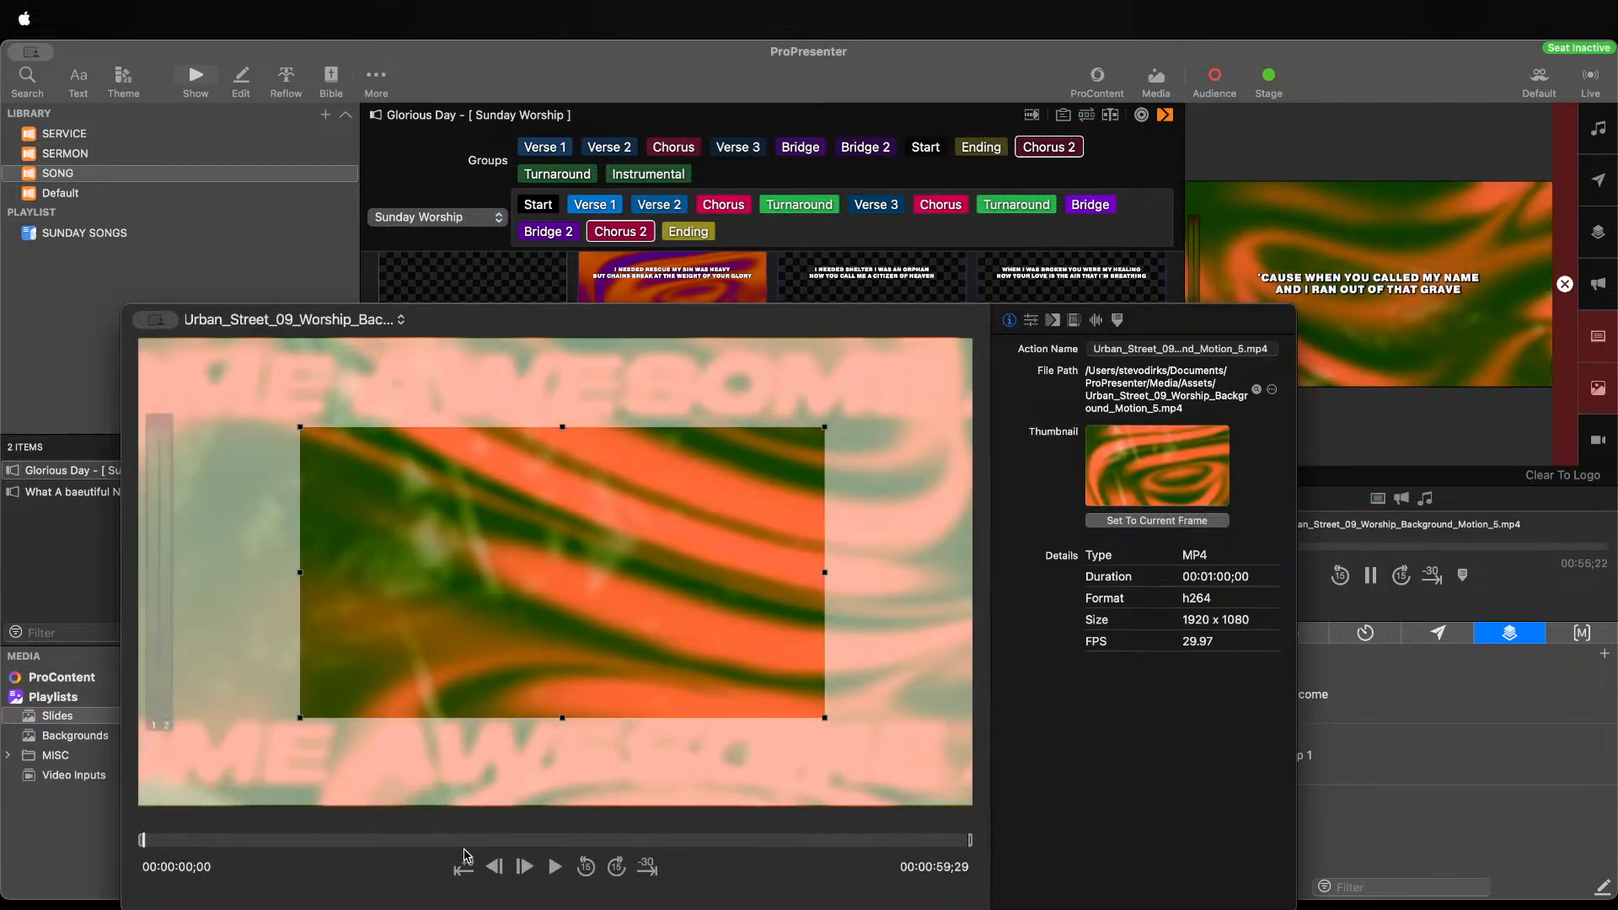
click(553, 868)
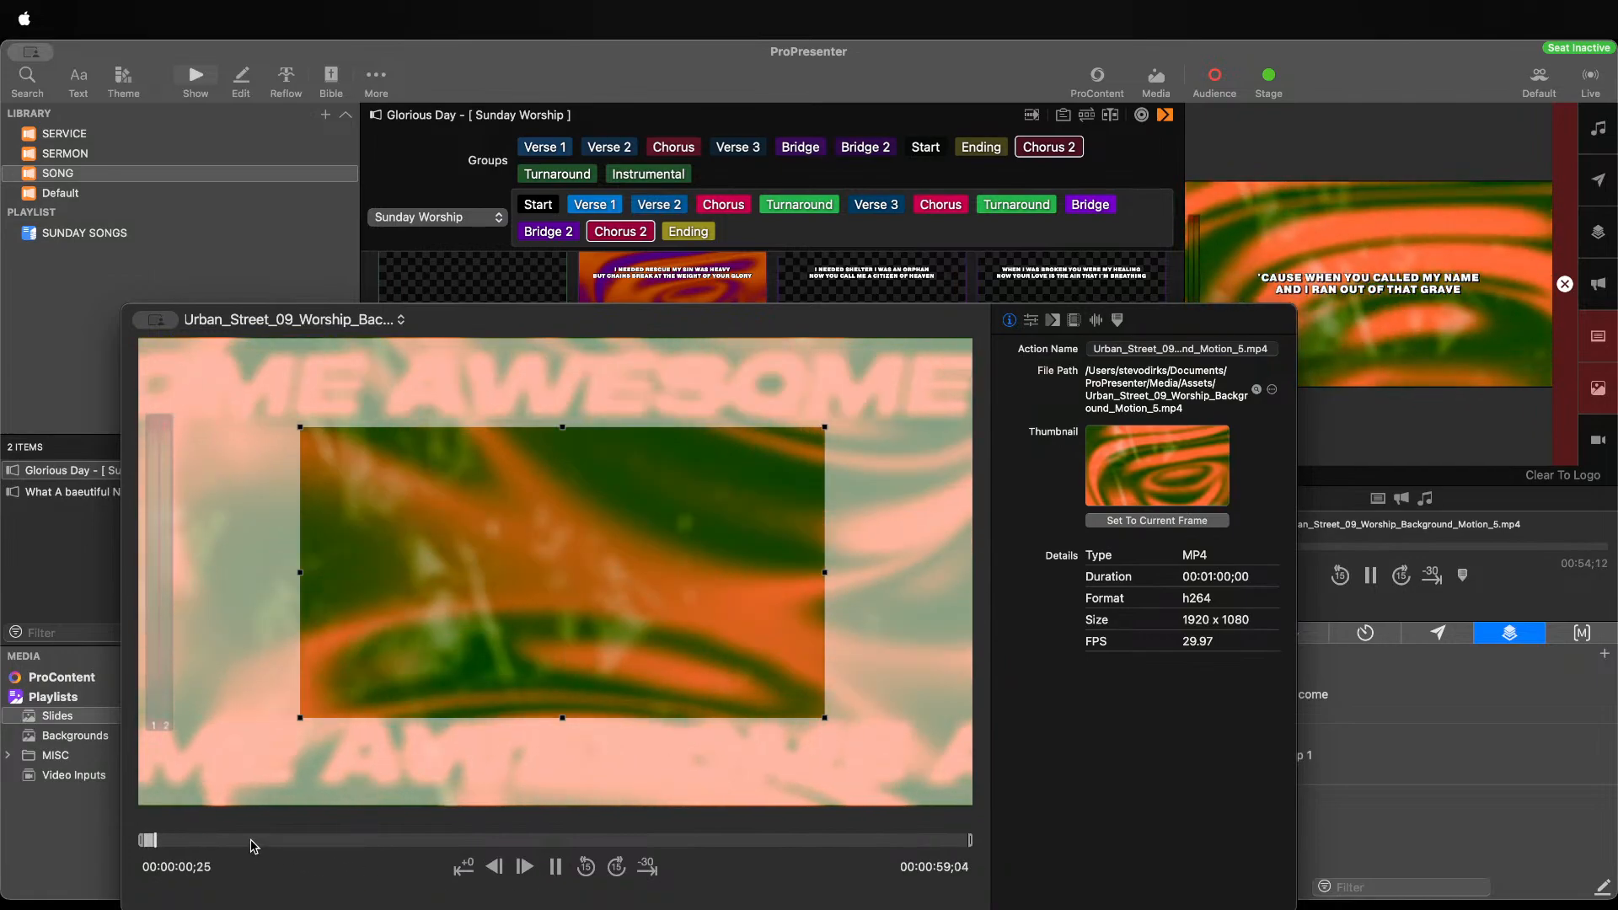
click(556, 866)
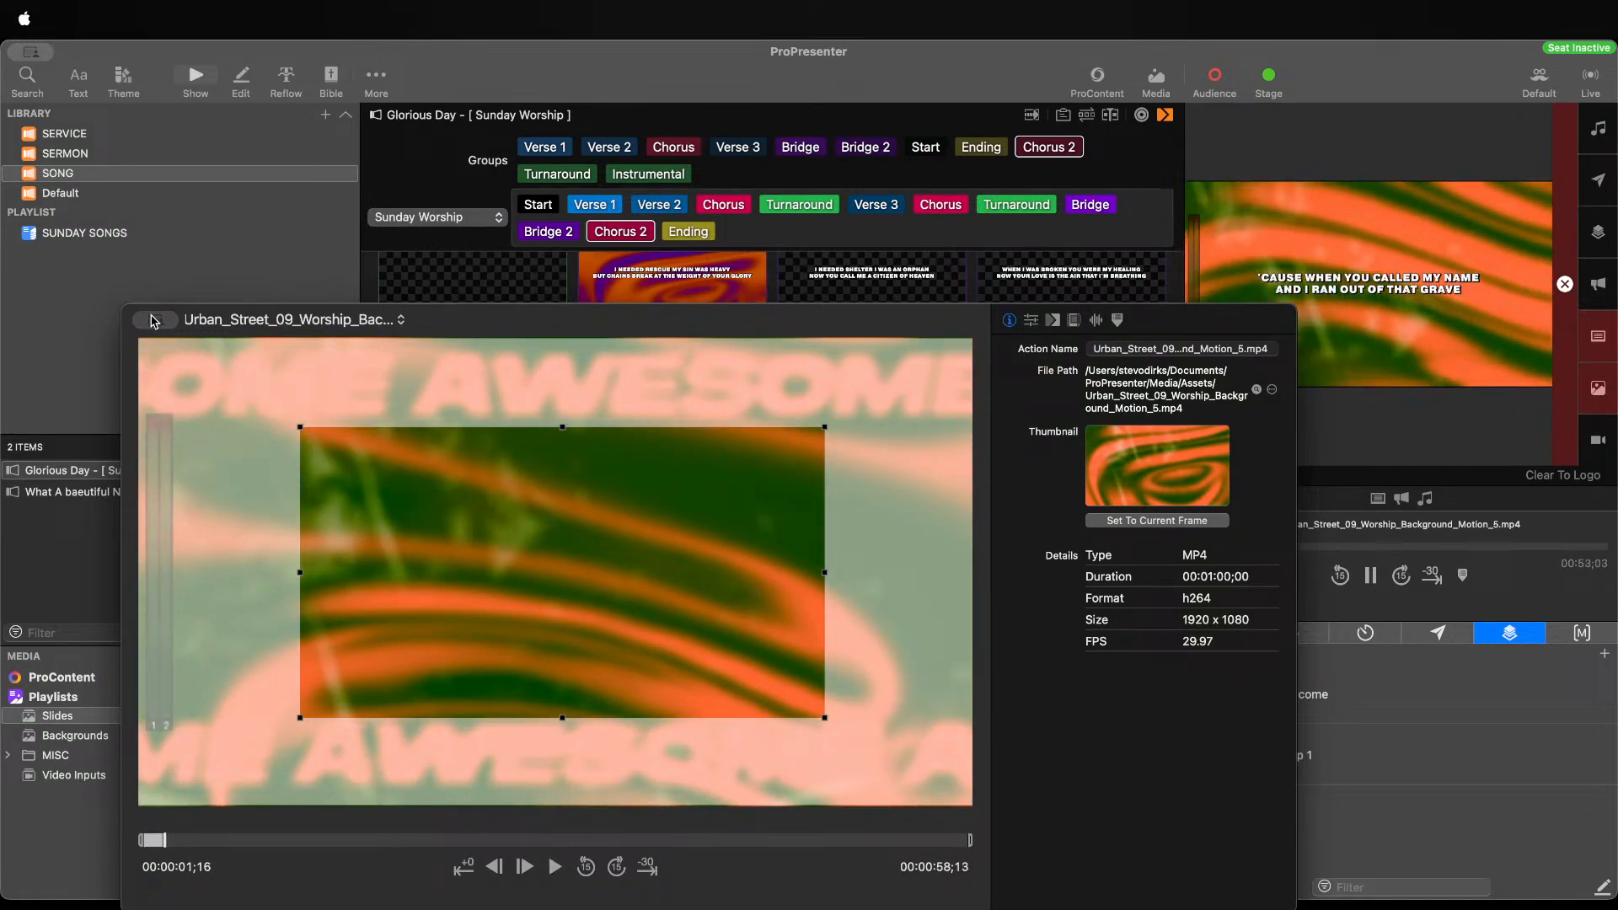
click(1052, 320)
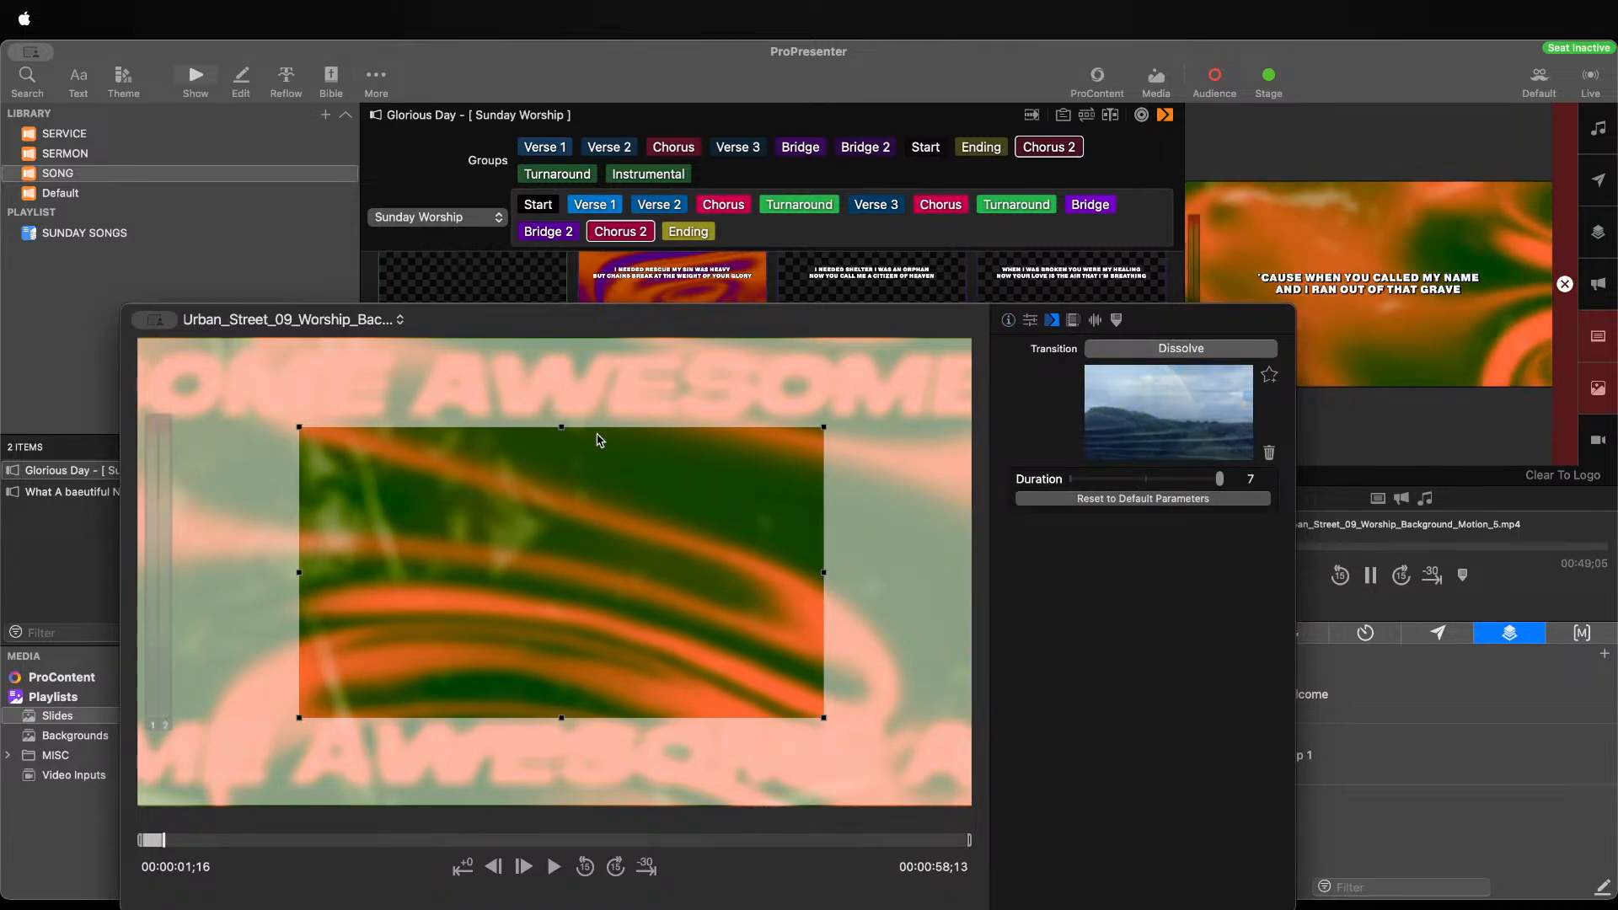
Close the media inspector and run the rest of Chorus 2 live through Ending slide 26
key(Escape)
click(816, 417)
key(Right)
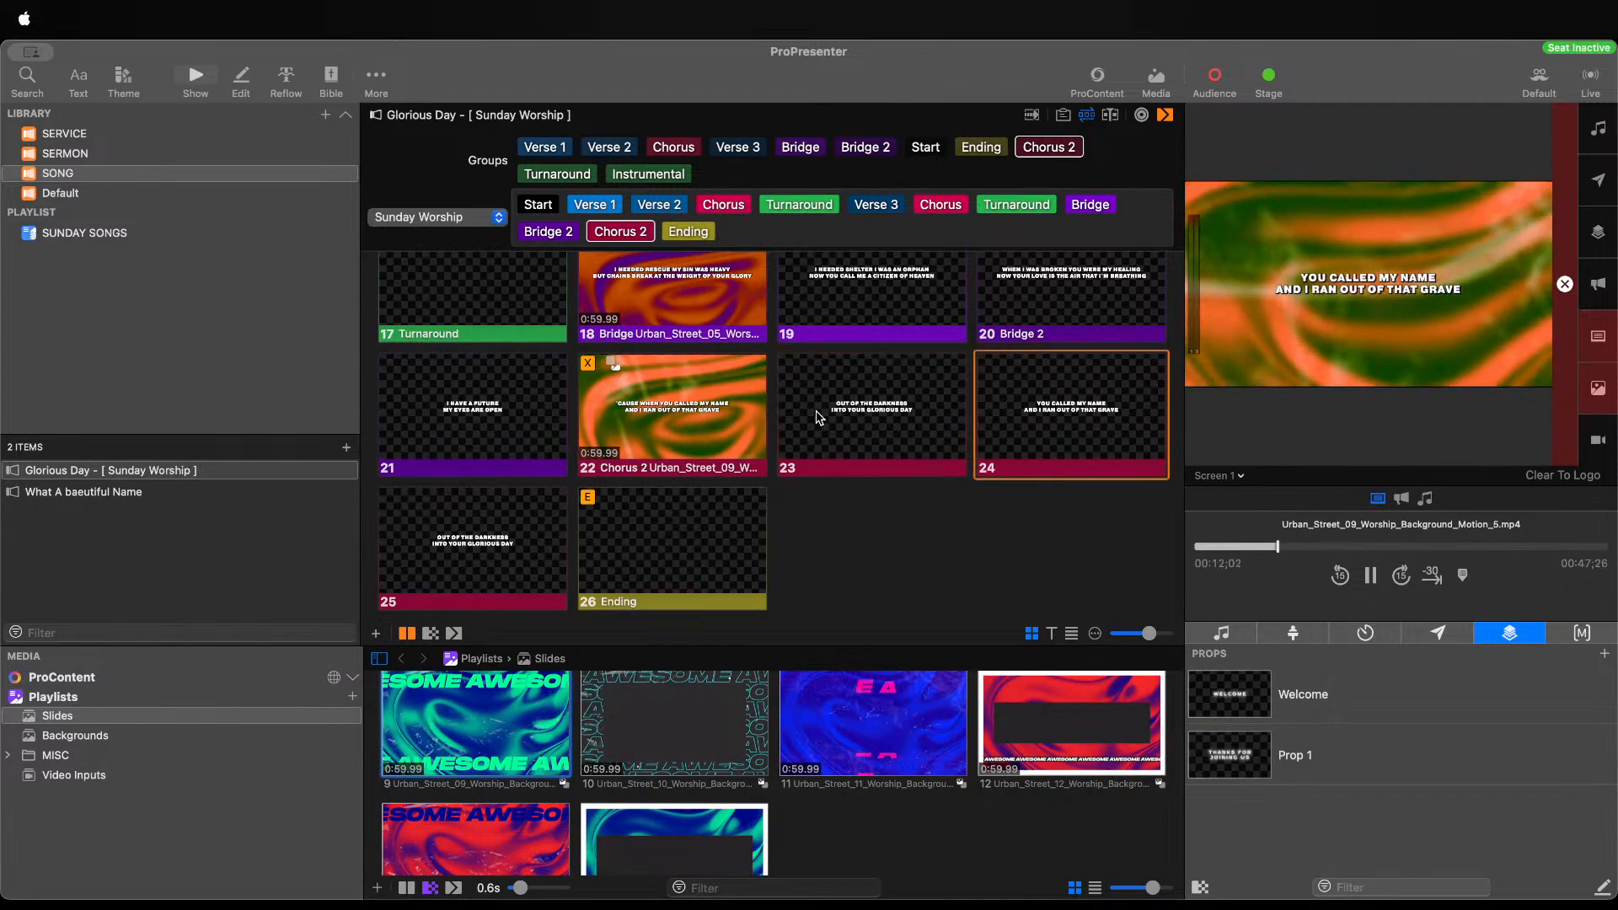
key(Right)
key(Right)
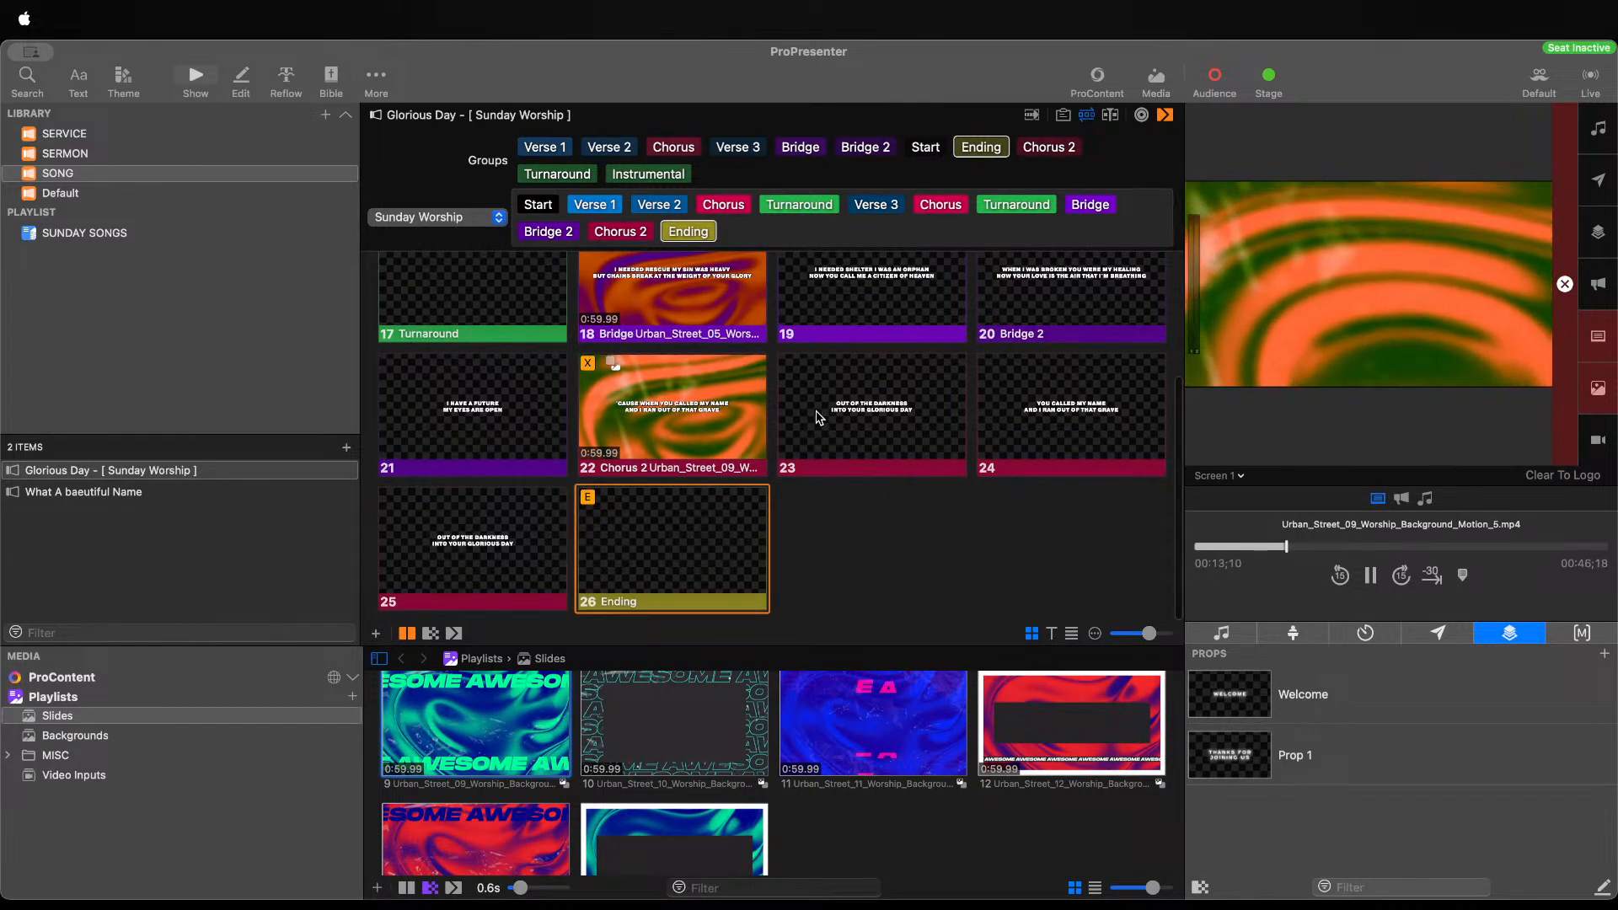
Run the song live from Start slide 1 through the verses to Chorus slide 6 to check the backgrounds
scroll(815, 417, up, 10)
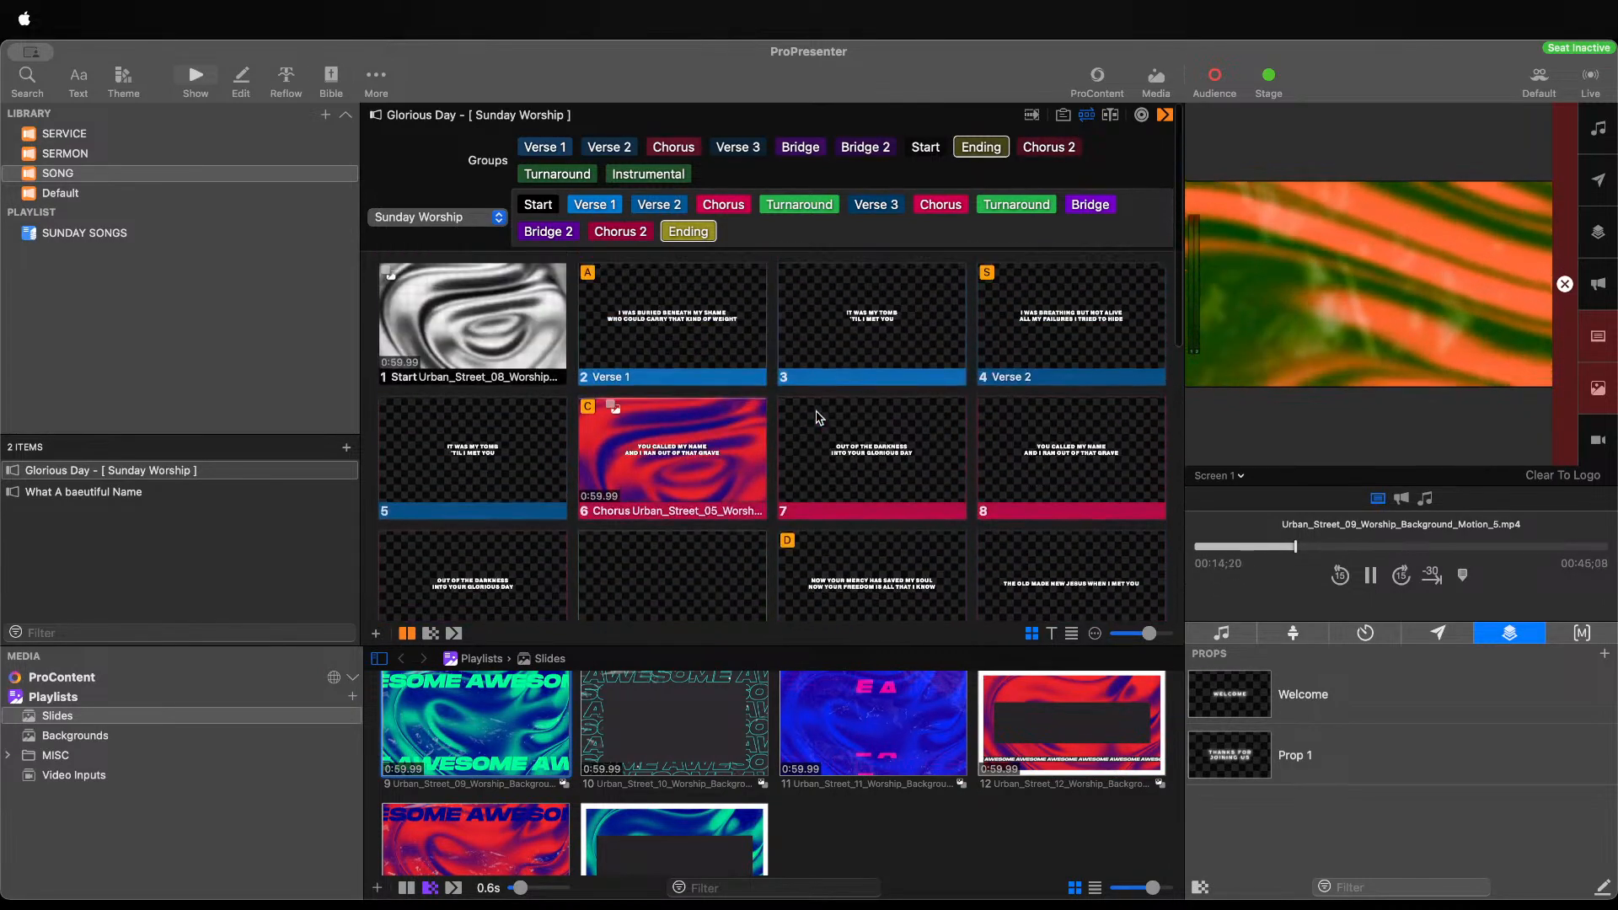
click(528, 327)
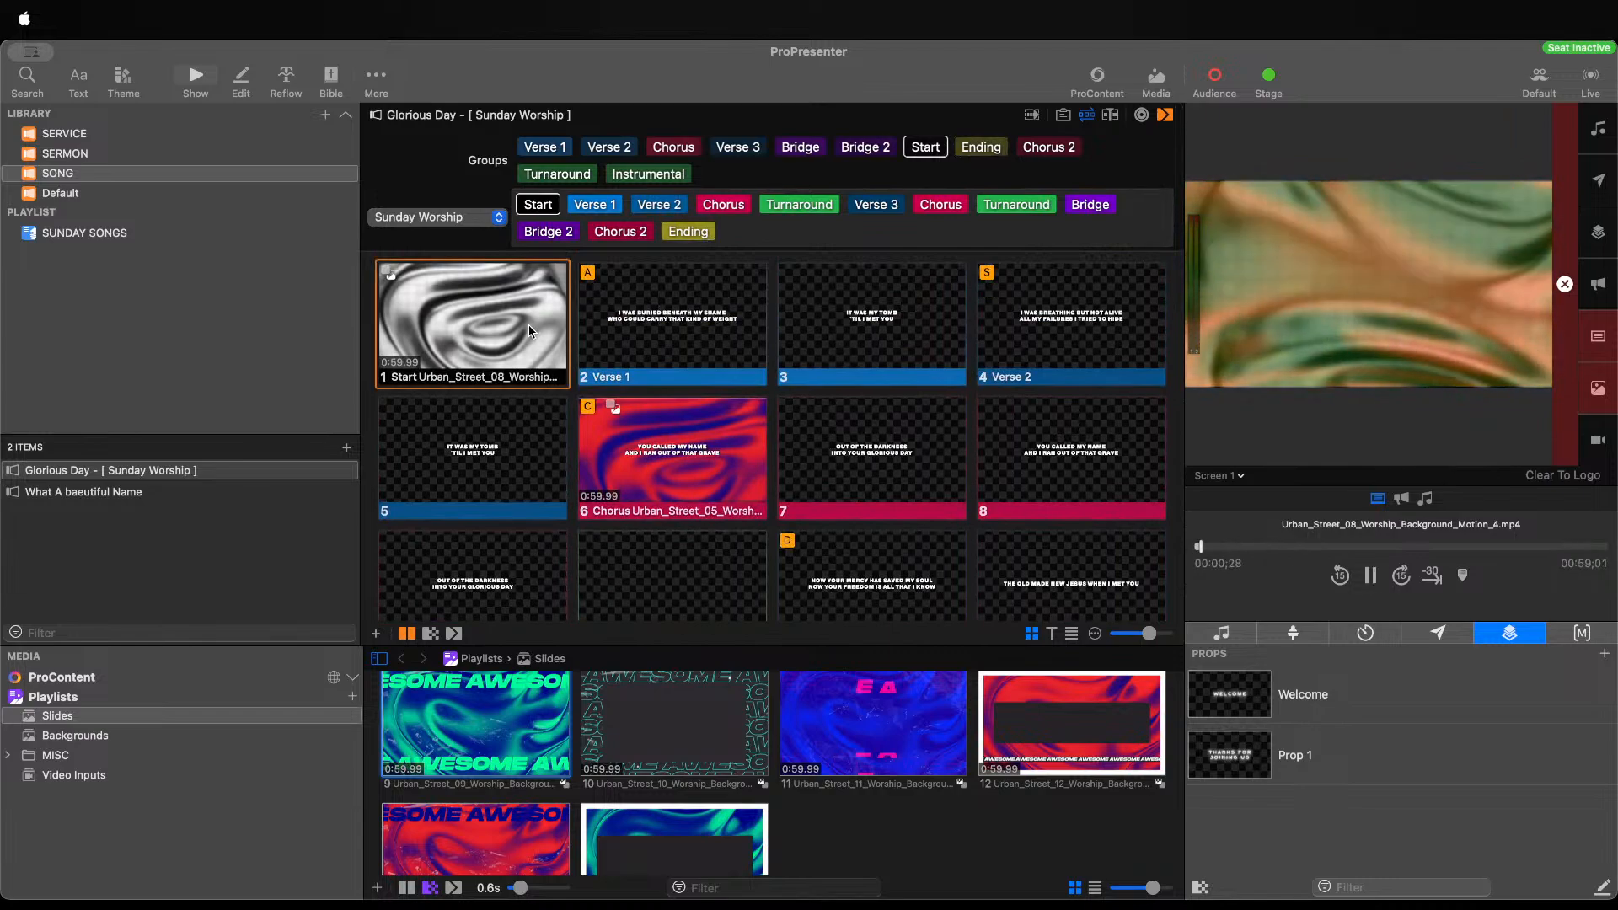
key(Right)
key(Right)
key(Right)
key(Right)
key(Right)
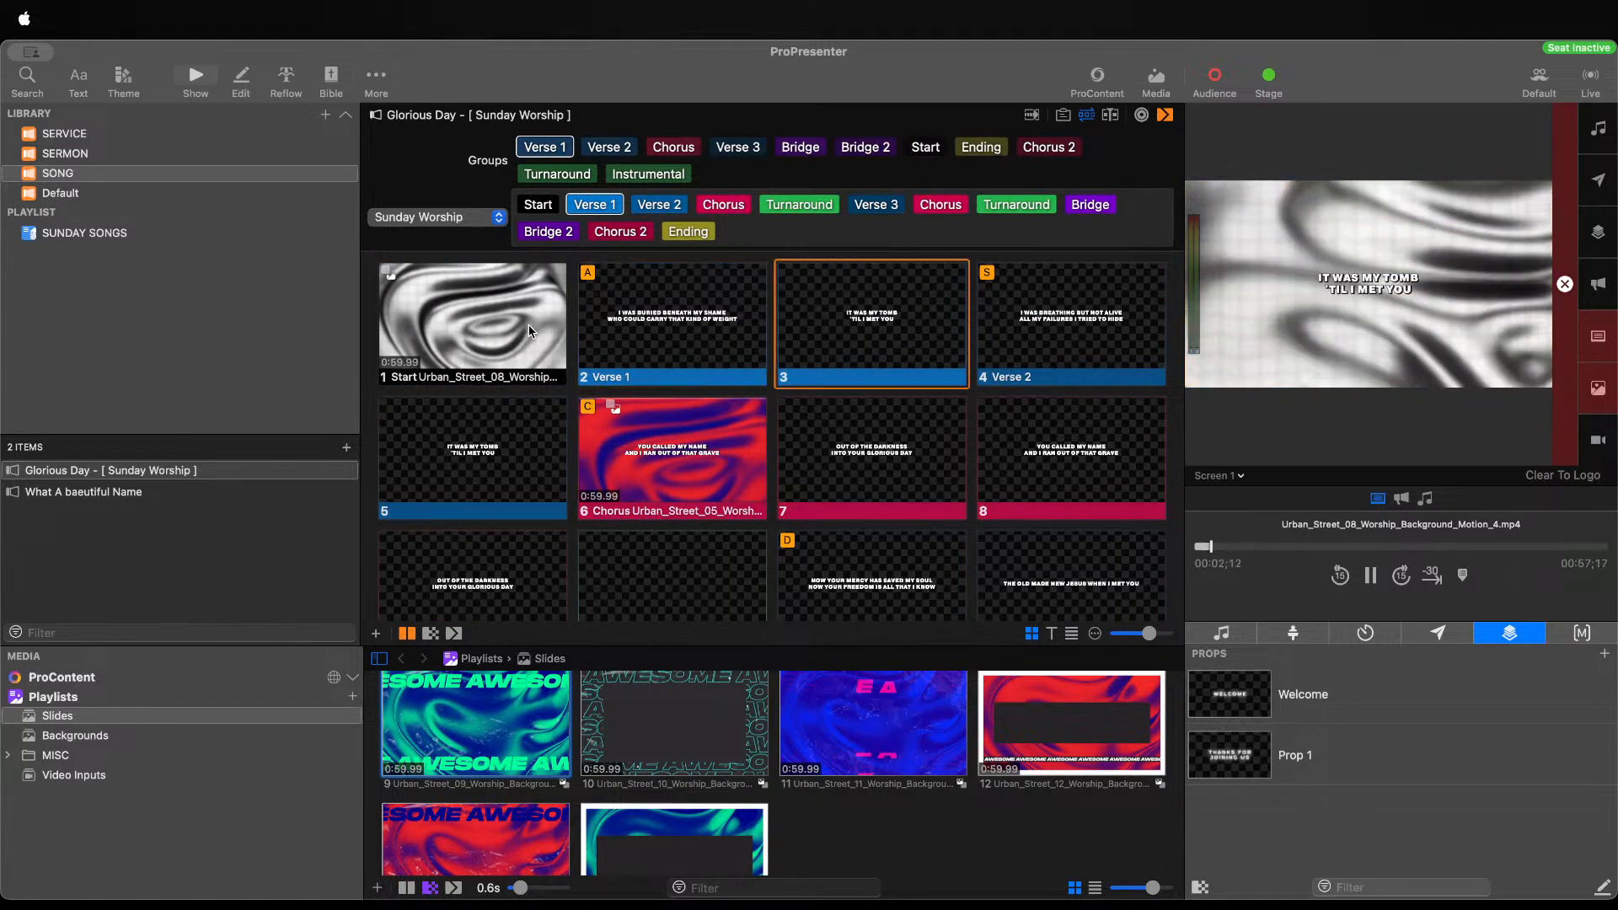
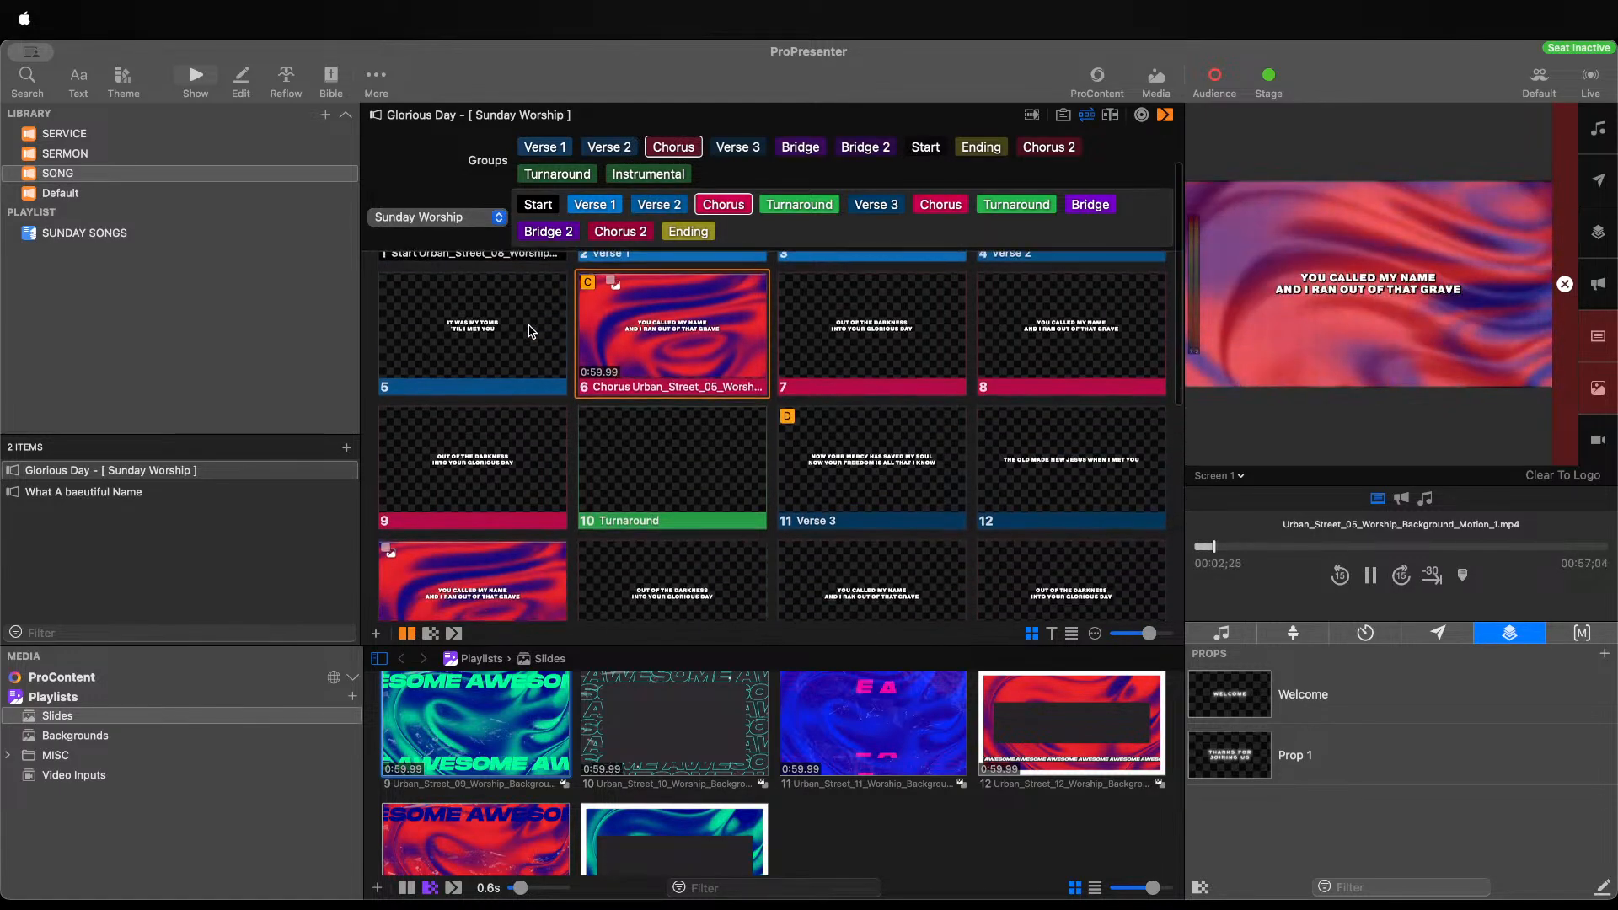
Continue the live run from Chorus slide 7 through the Turnaround to Verse 3 slide 12
key(Right)
key(Right)
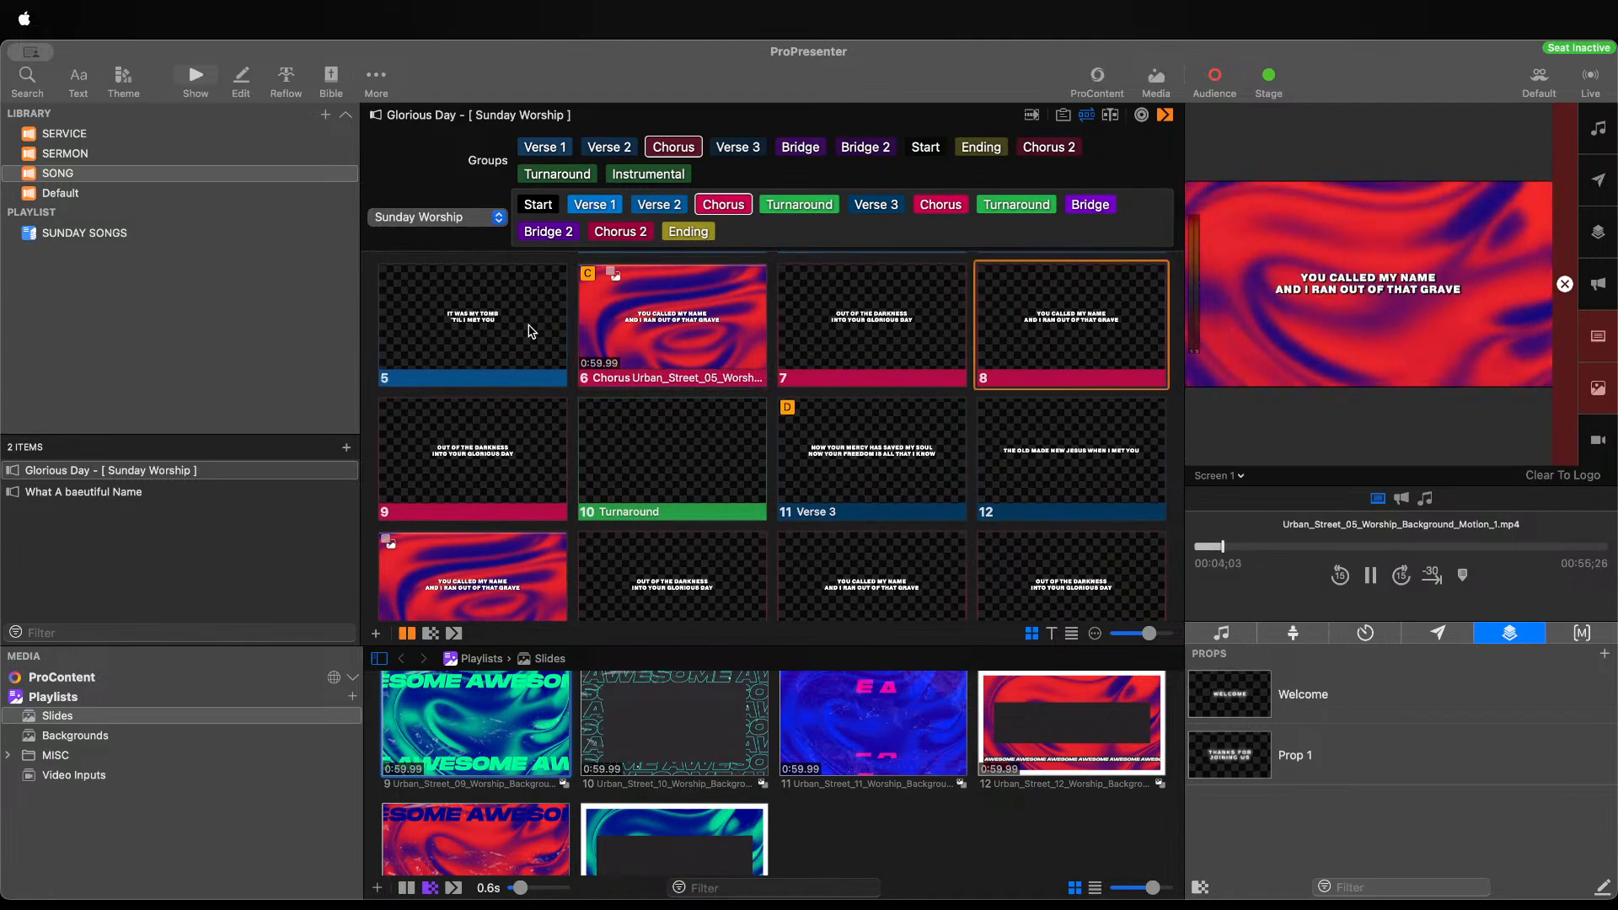
key(Right)
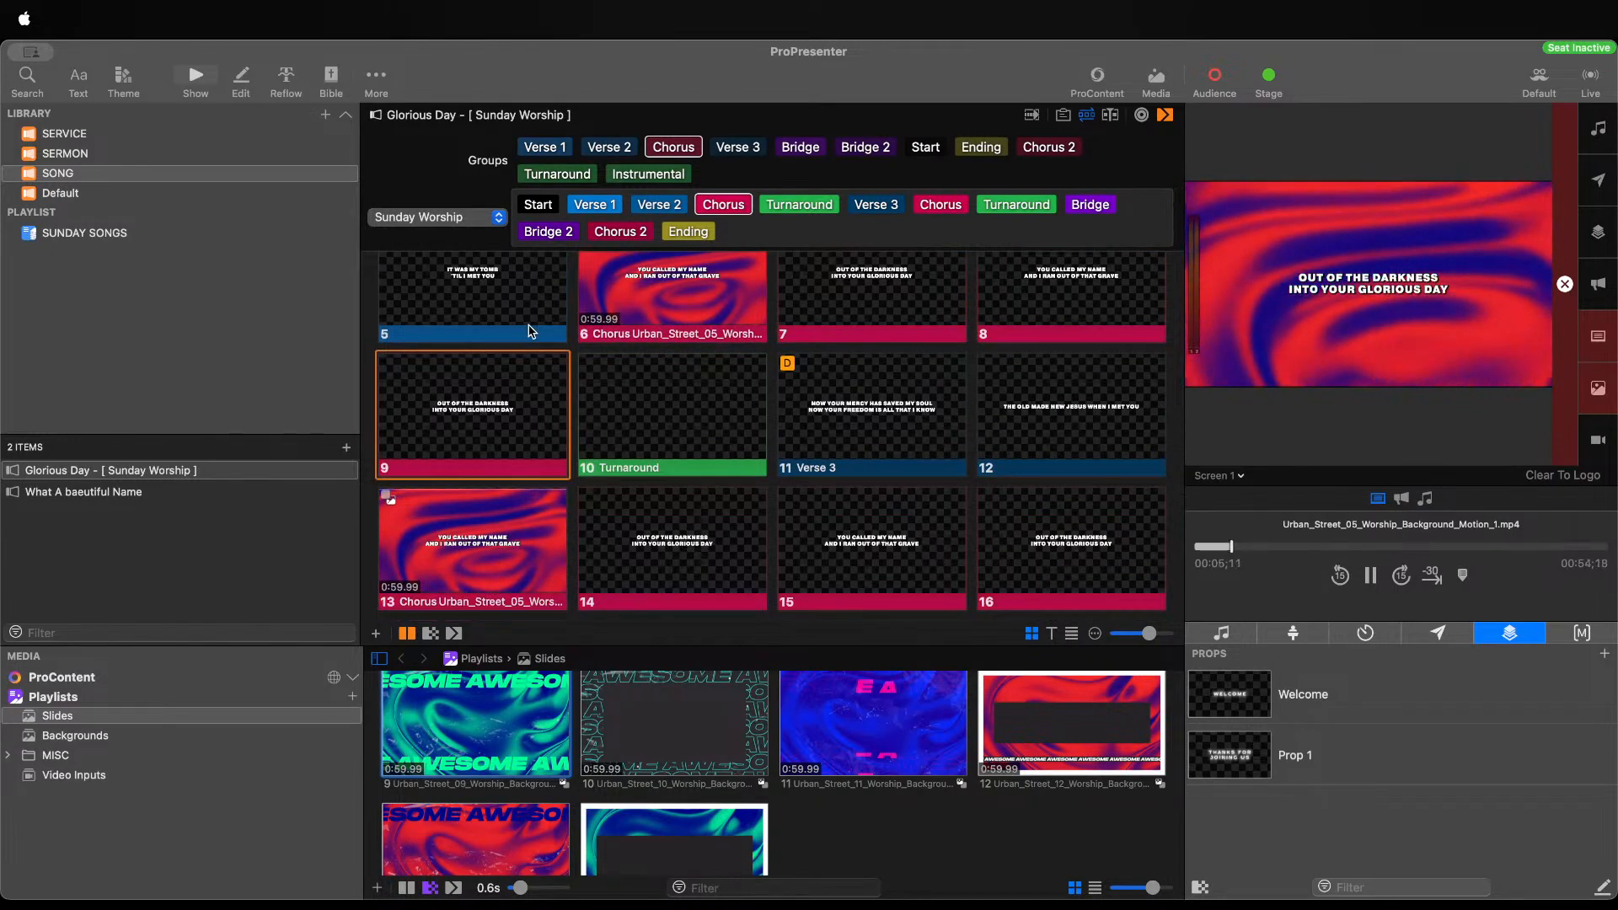
key(Right)
key(Right)
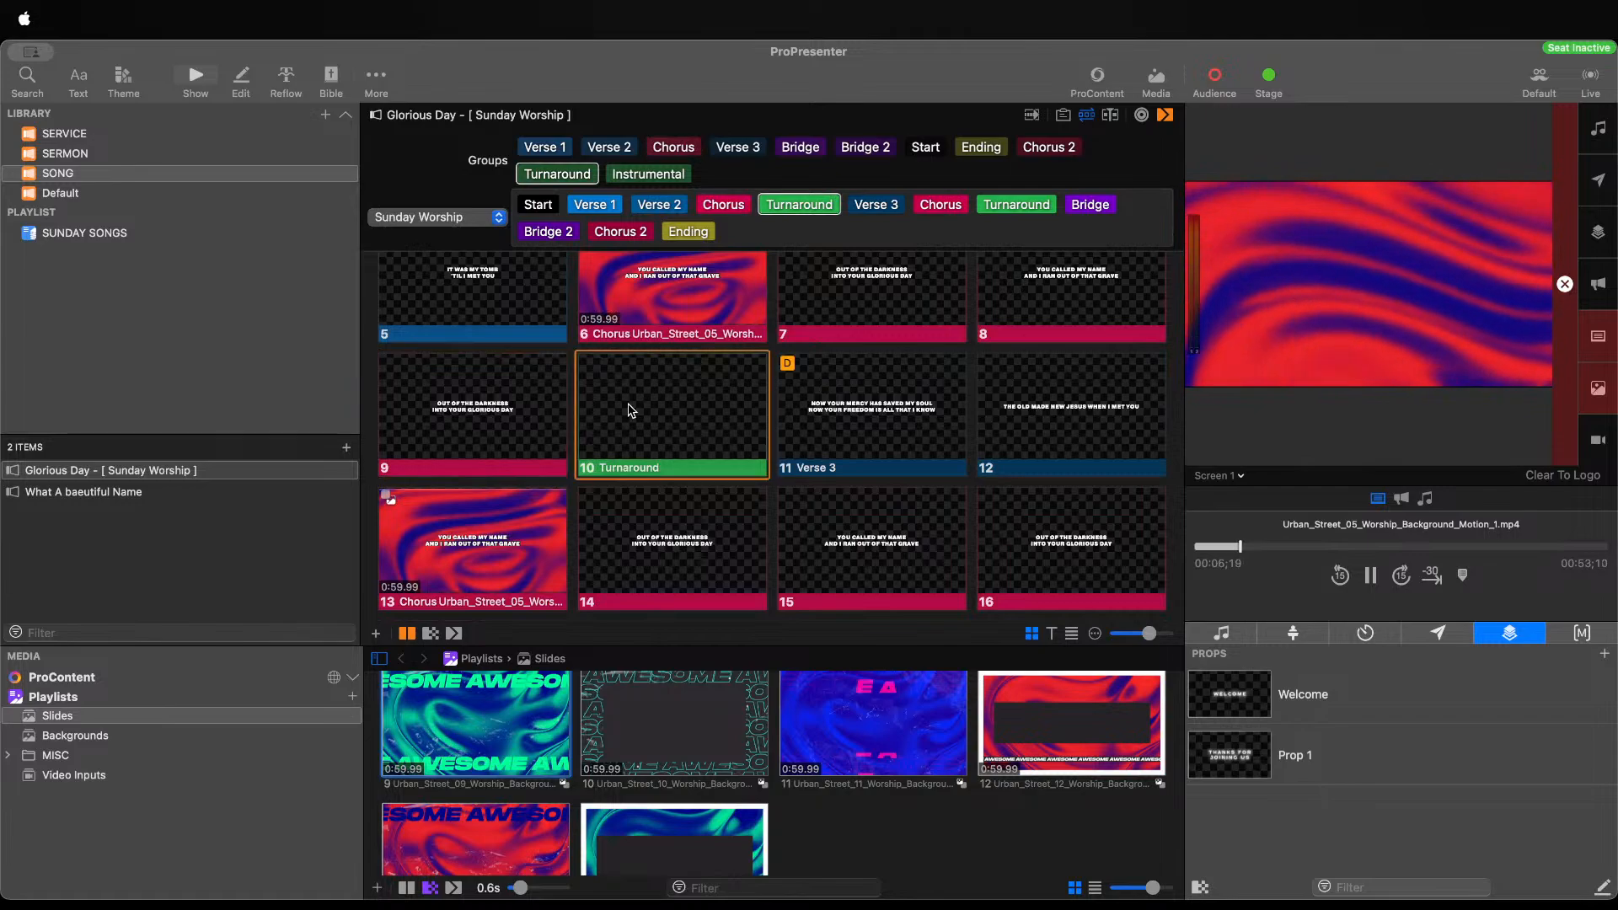
key(Right)
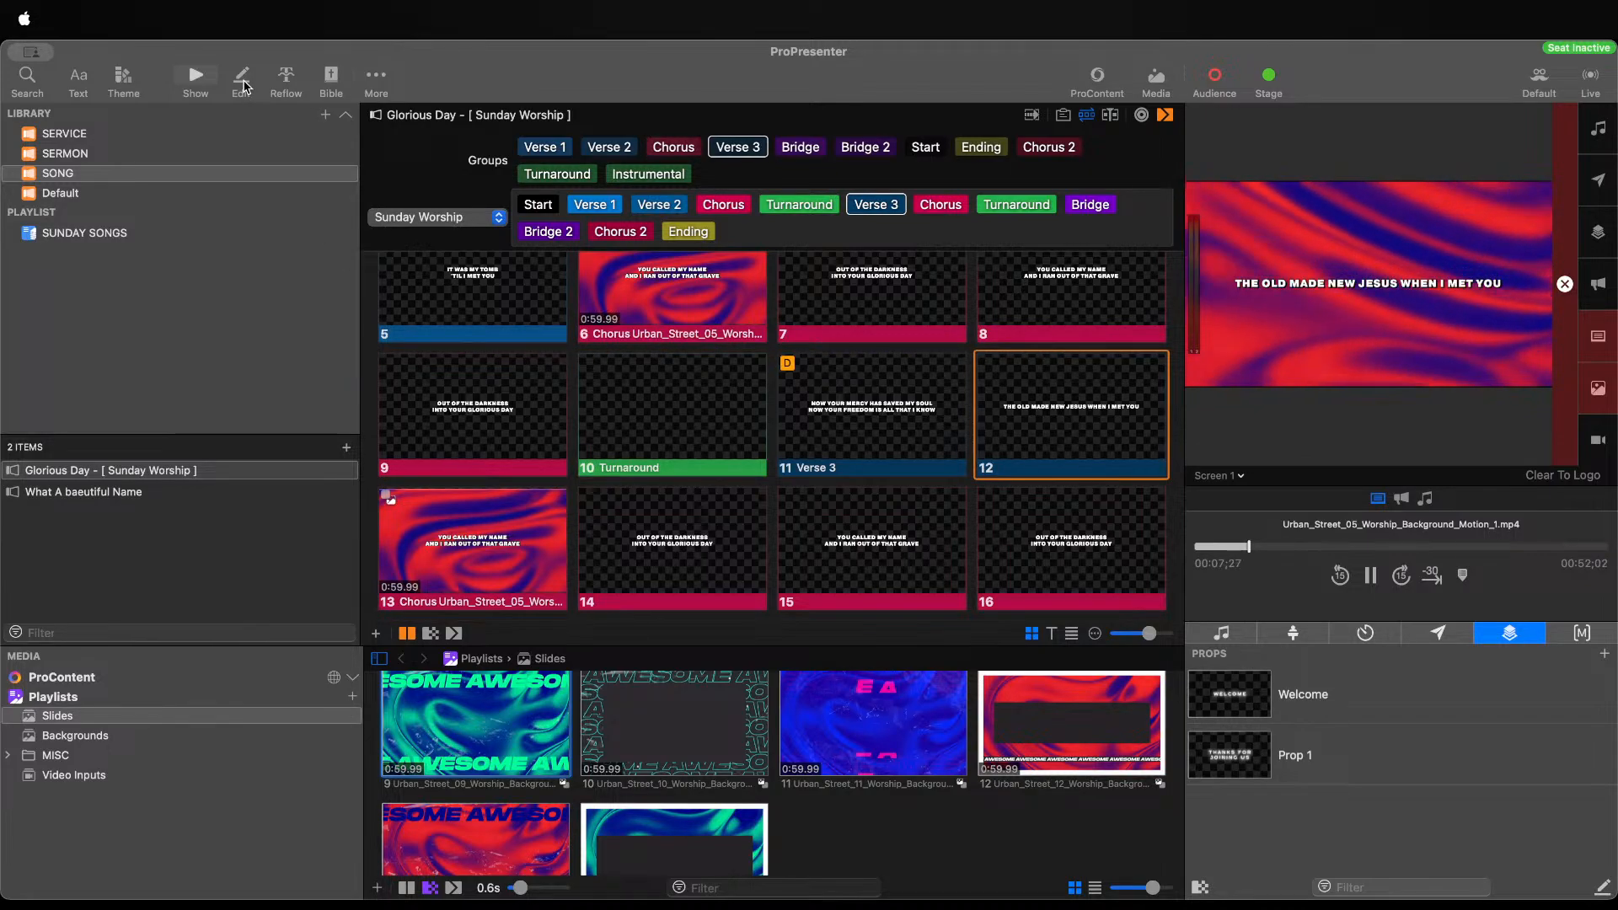
In the Reflow Editor, break slide 12's lyric into two lines: "The old made new" and "Jesus when I met You"
click(286, 80)
scroll(457, 491, down, 15)
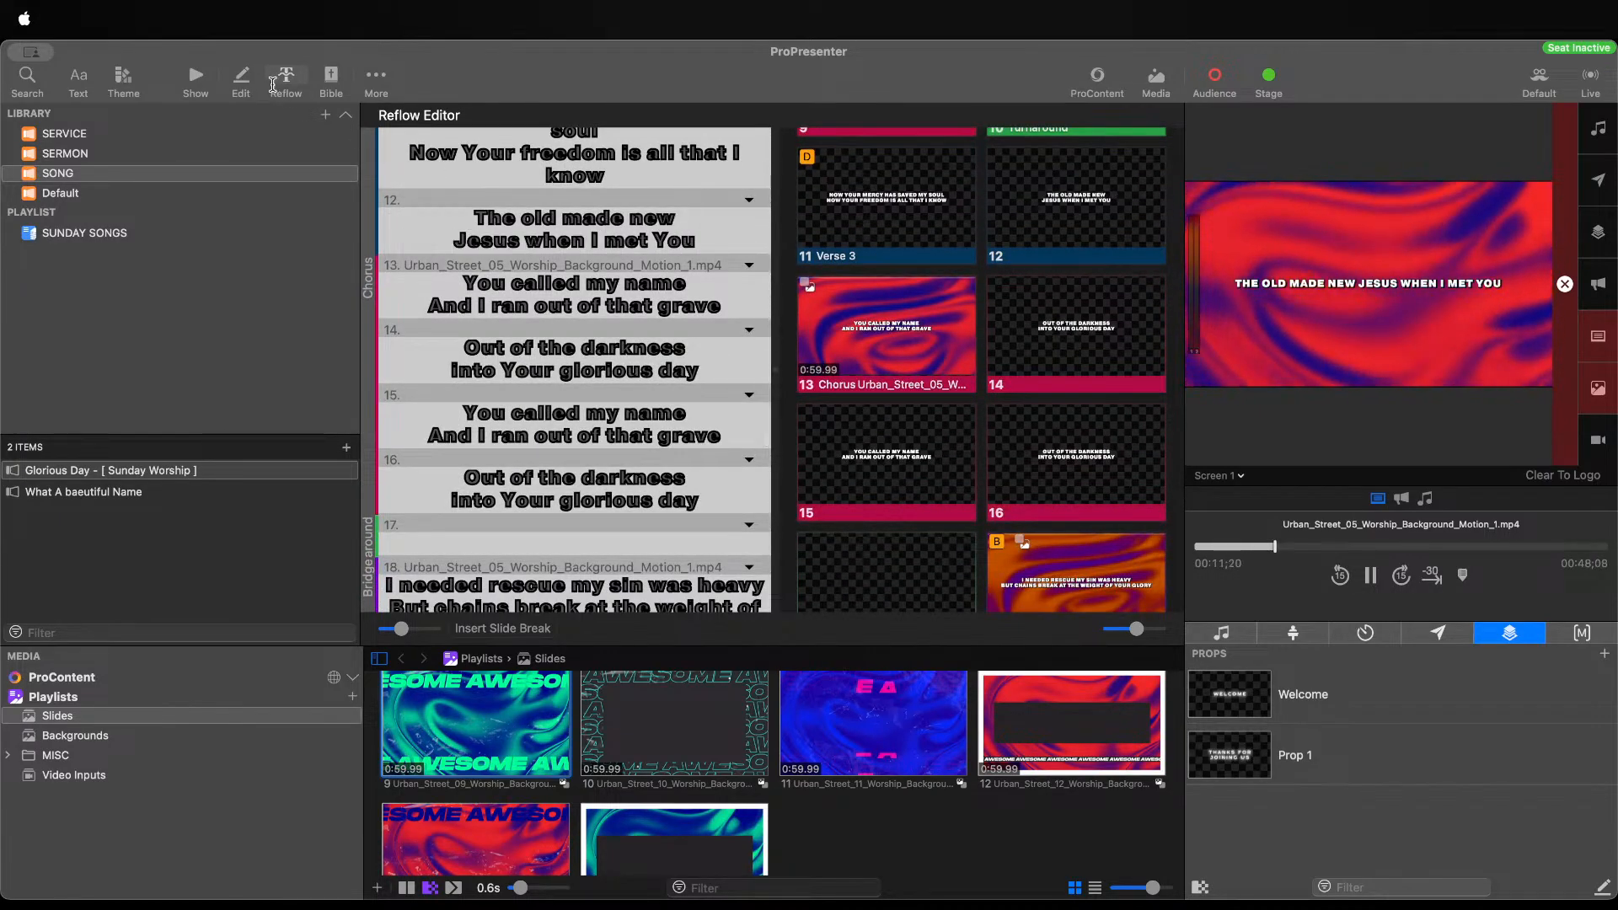
click(196, 80)
scroll(589, 447, down, 1)
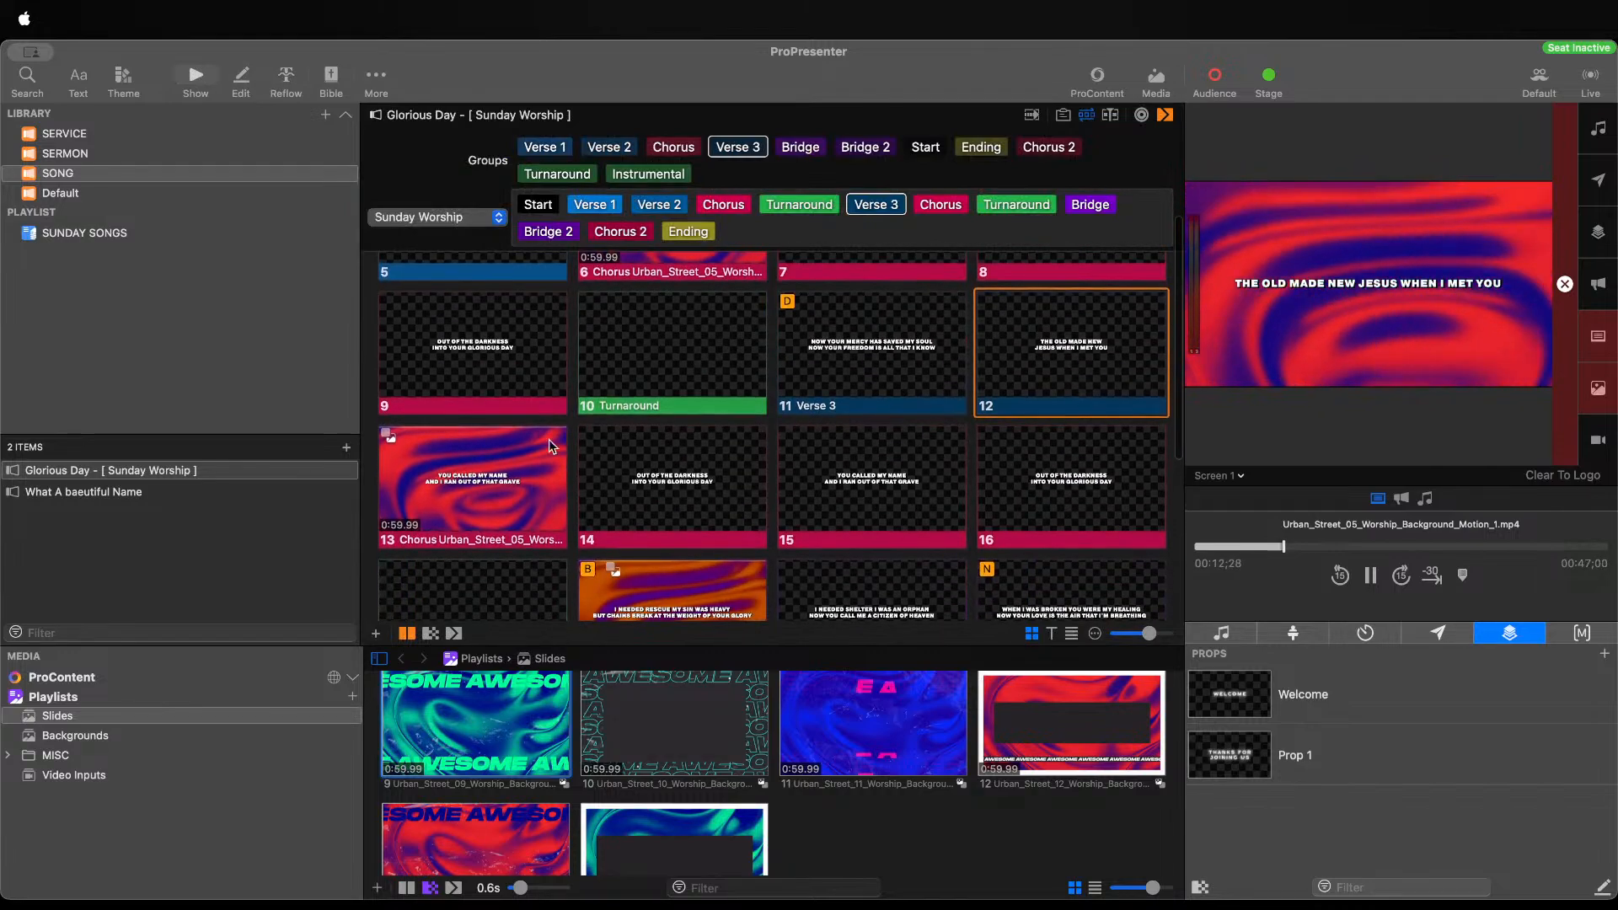
Run slides 13 through 18 live to check the change from the Chorus background to the Bridge background
click(517, 465)
key(Right)
scroll(516, 466, down, 5)
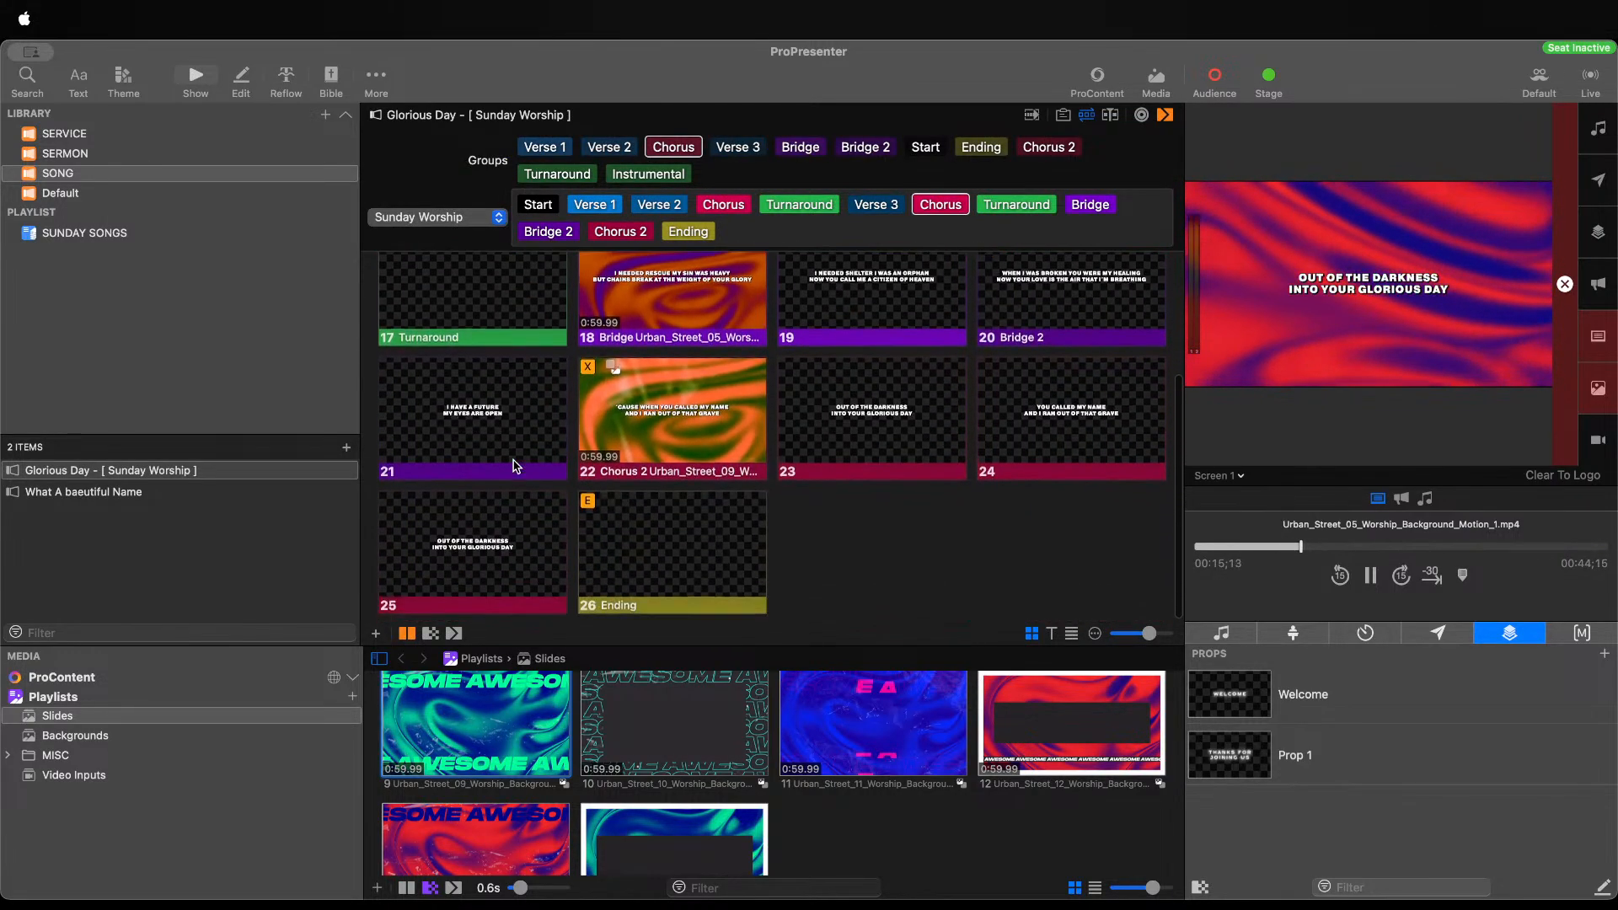
key(Right)
key(Right)
key(Right)
key(Right)
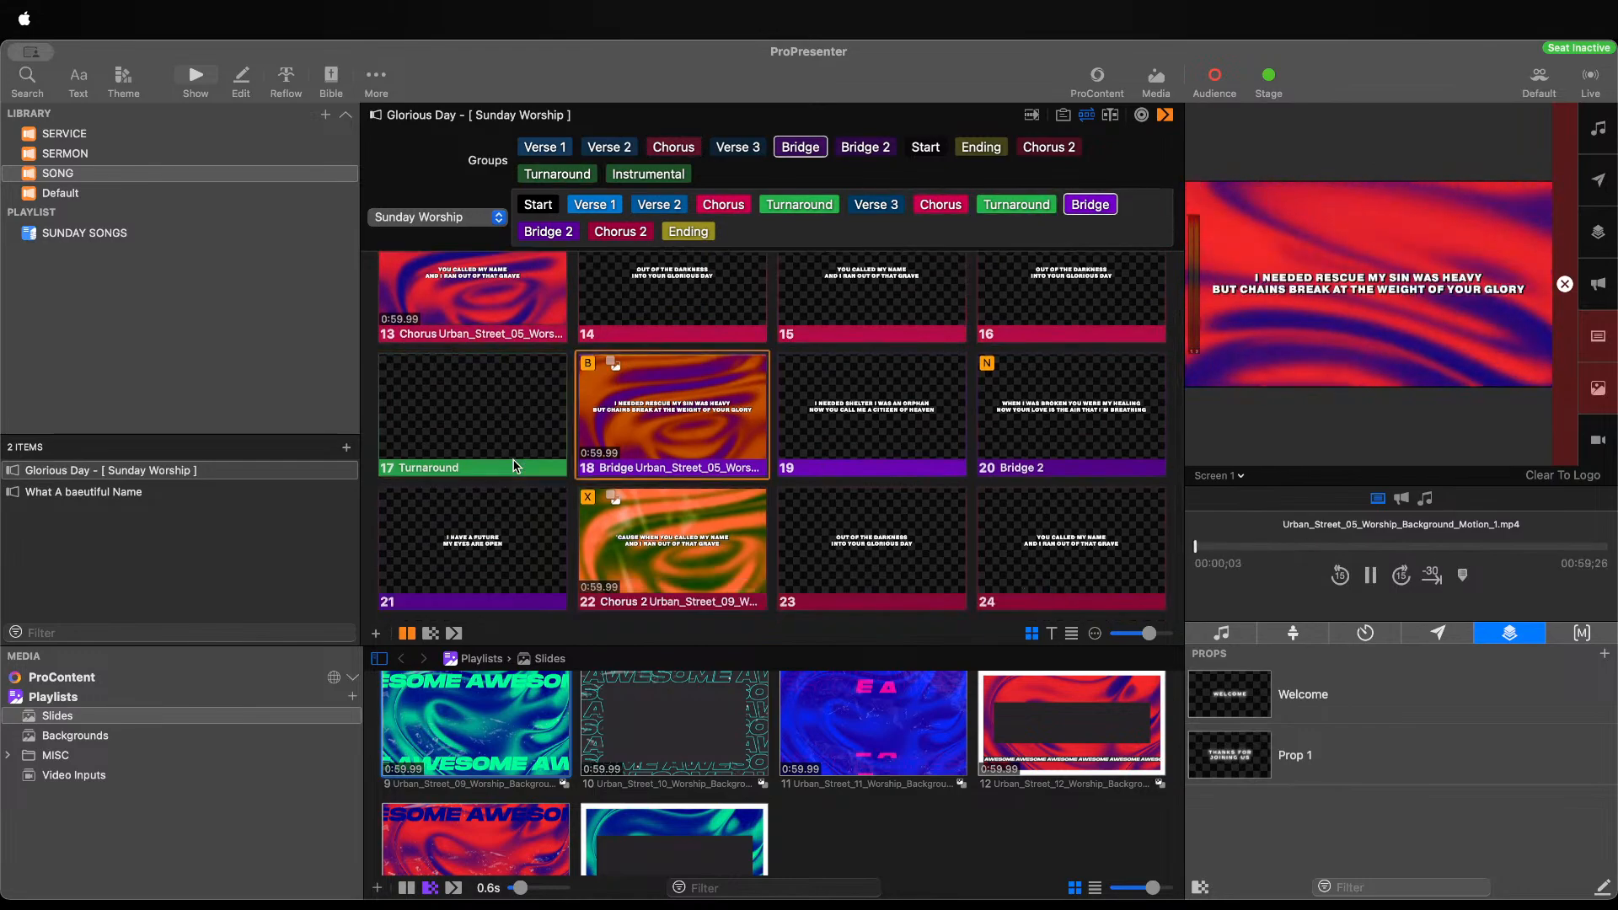
Advance the live output from Bridge slide 19 to Chorus 2 slide 22
key(Right)
key(Right)
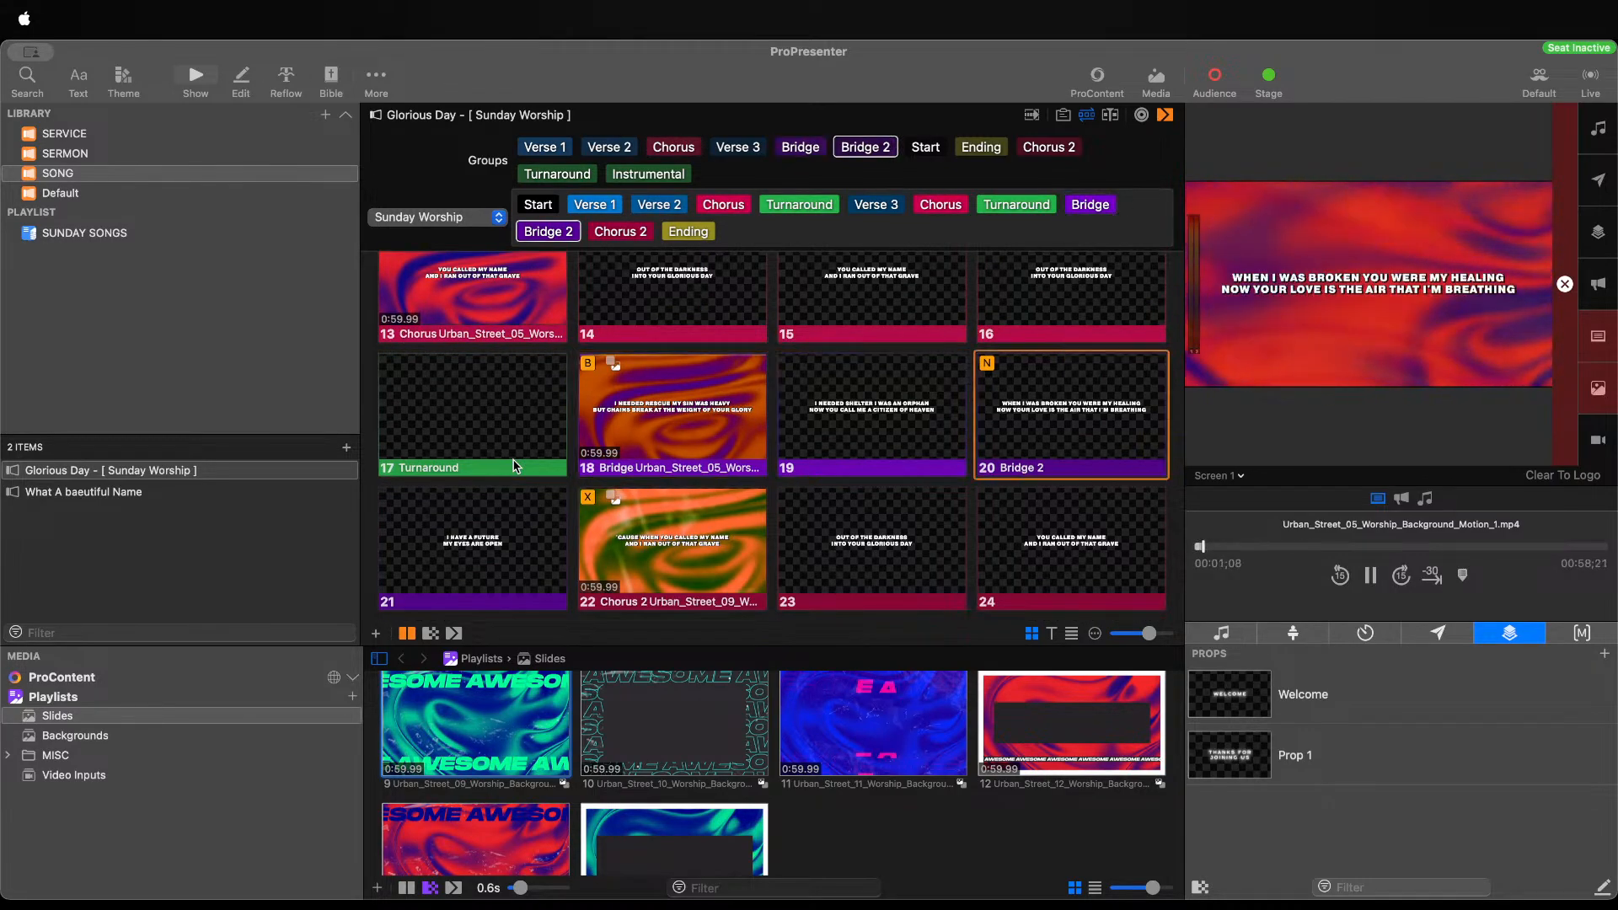
key(Right)
key(Right)
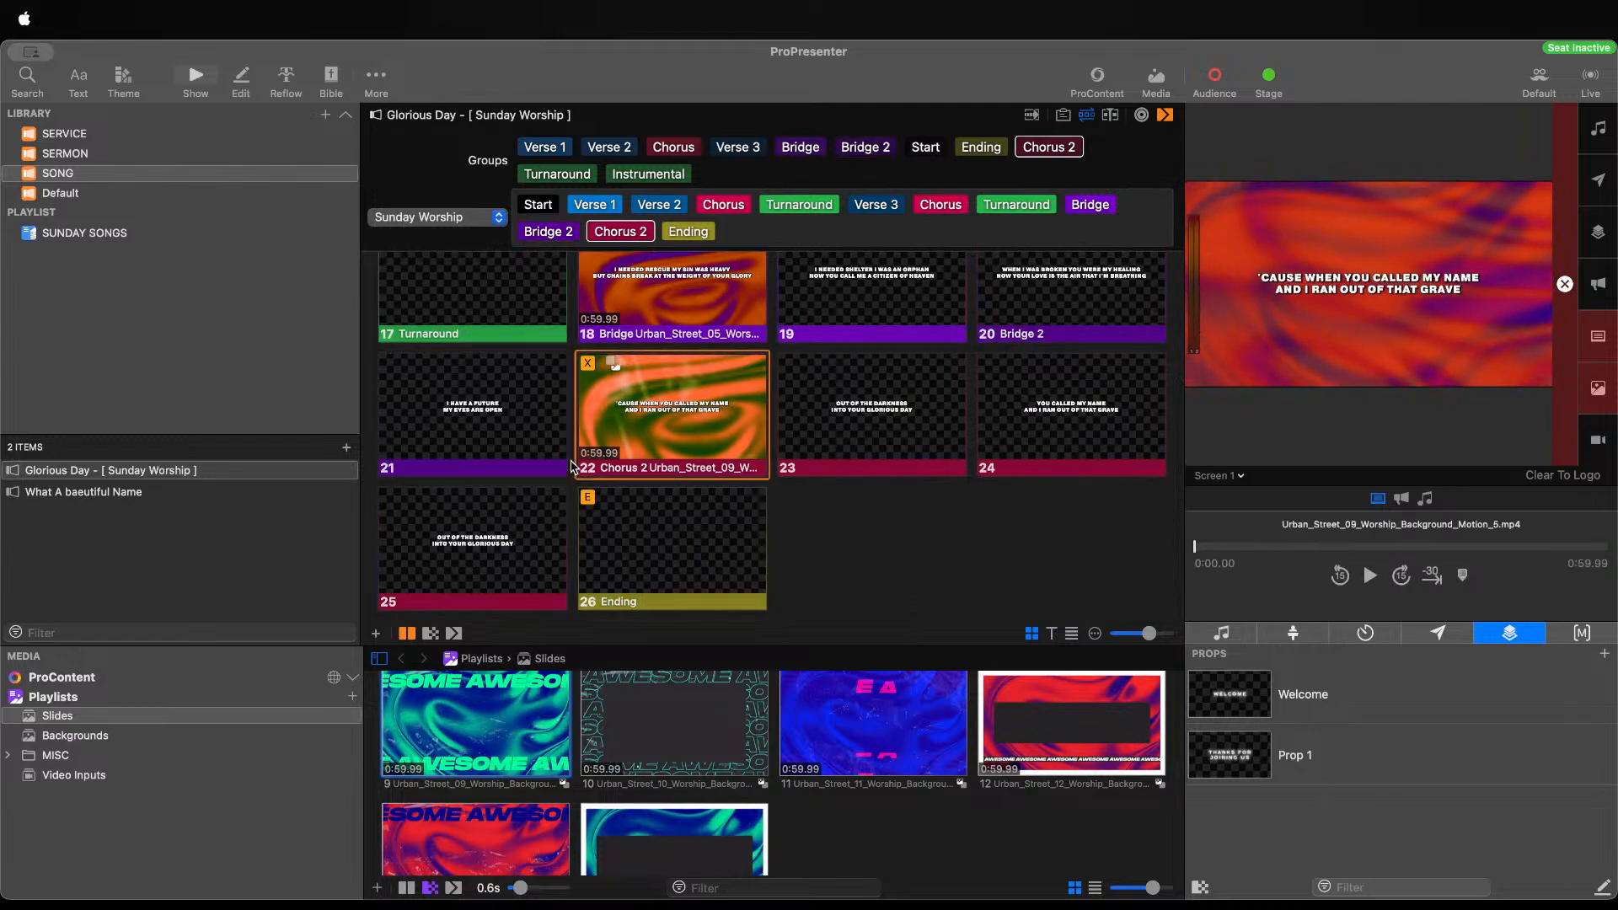
Reduce the text size of slide "1" in the Lyrics theme to 45 and return to the song's slides
click(132, 84)
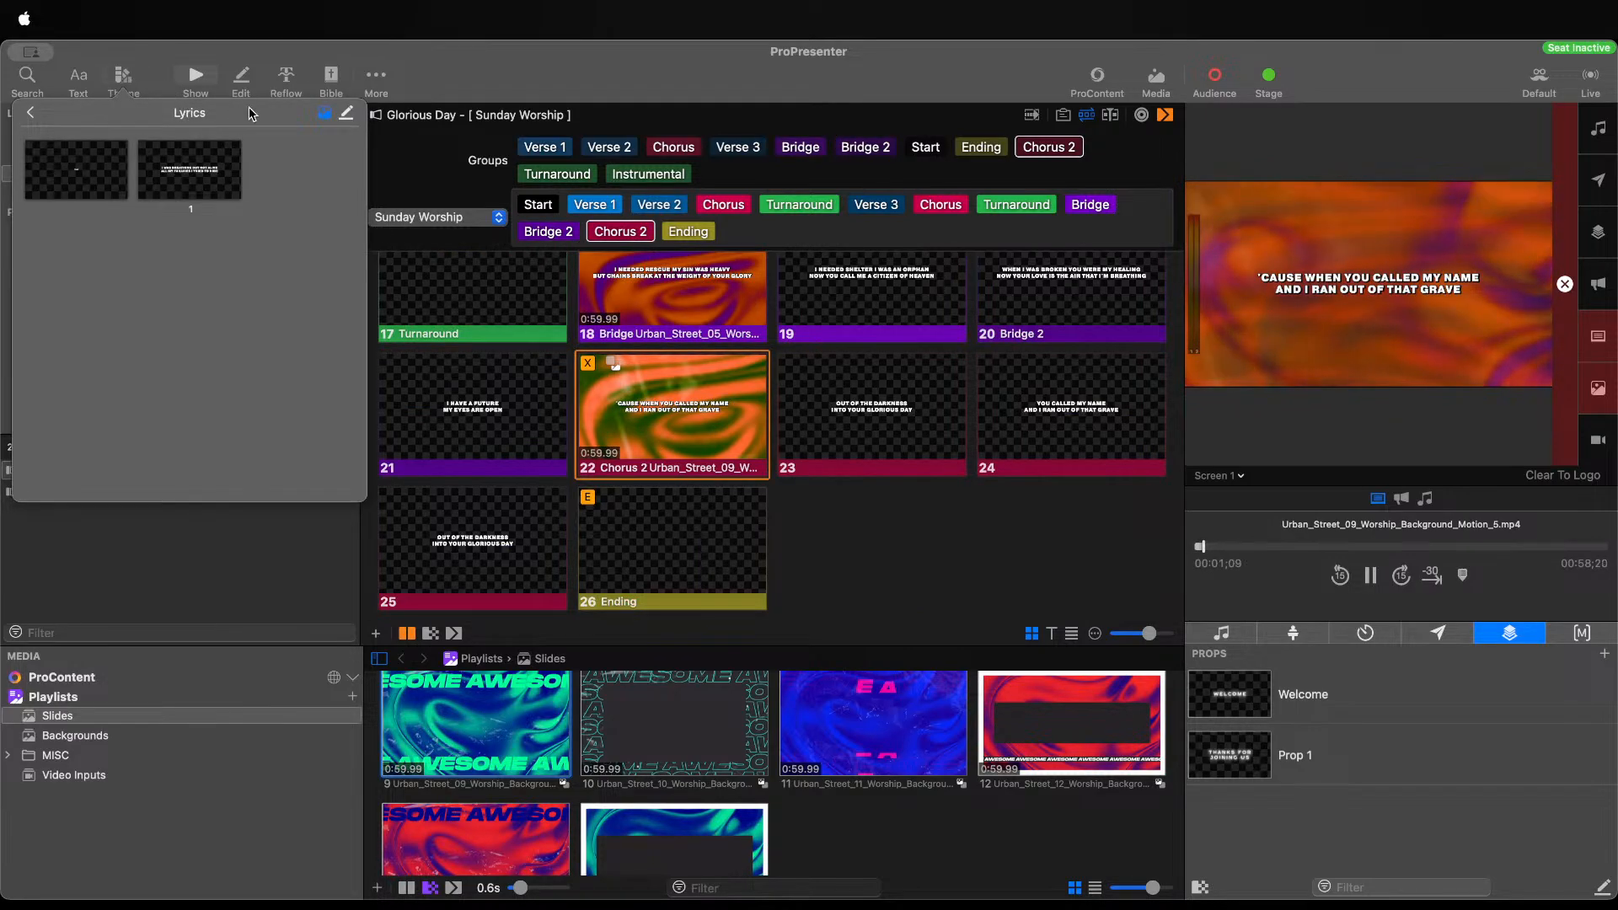
click(347, 115)
click(126, 335)
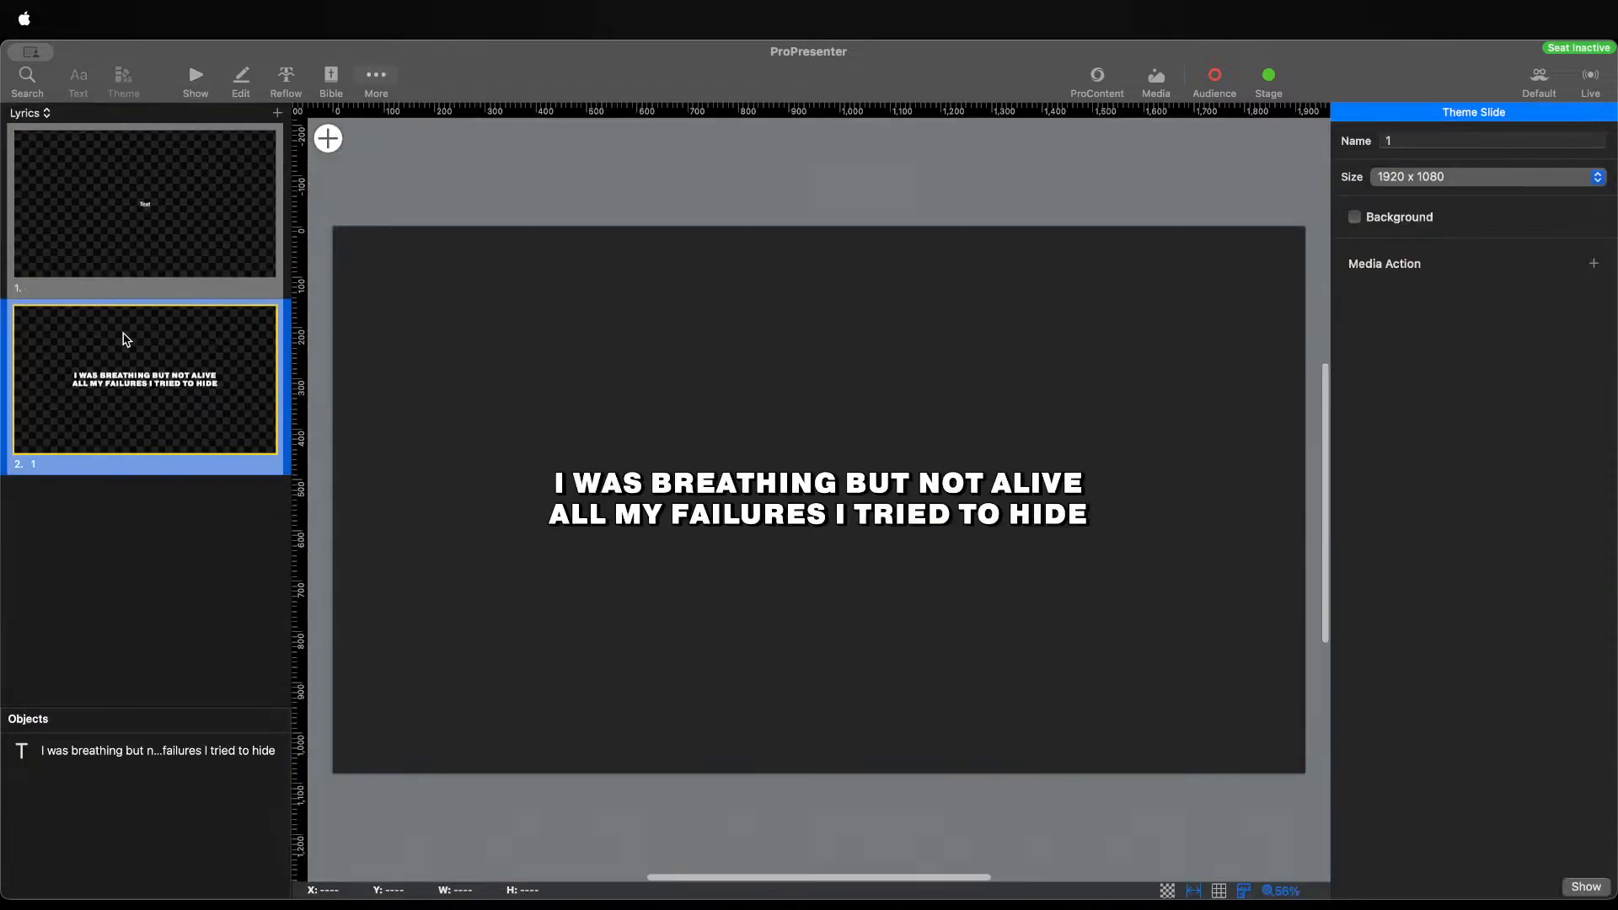
click(747, 515)
click(1601, 207)
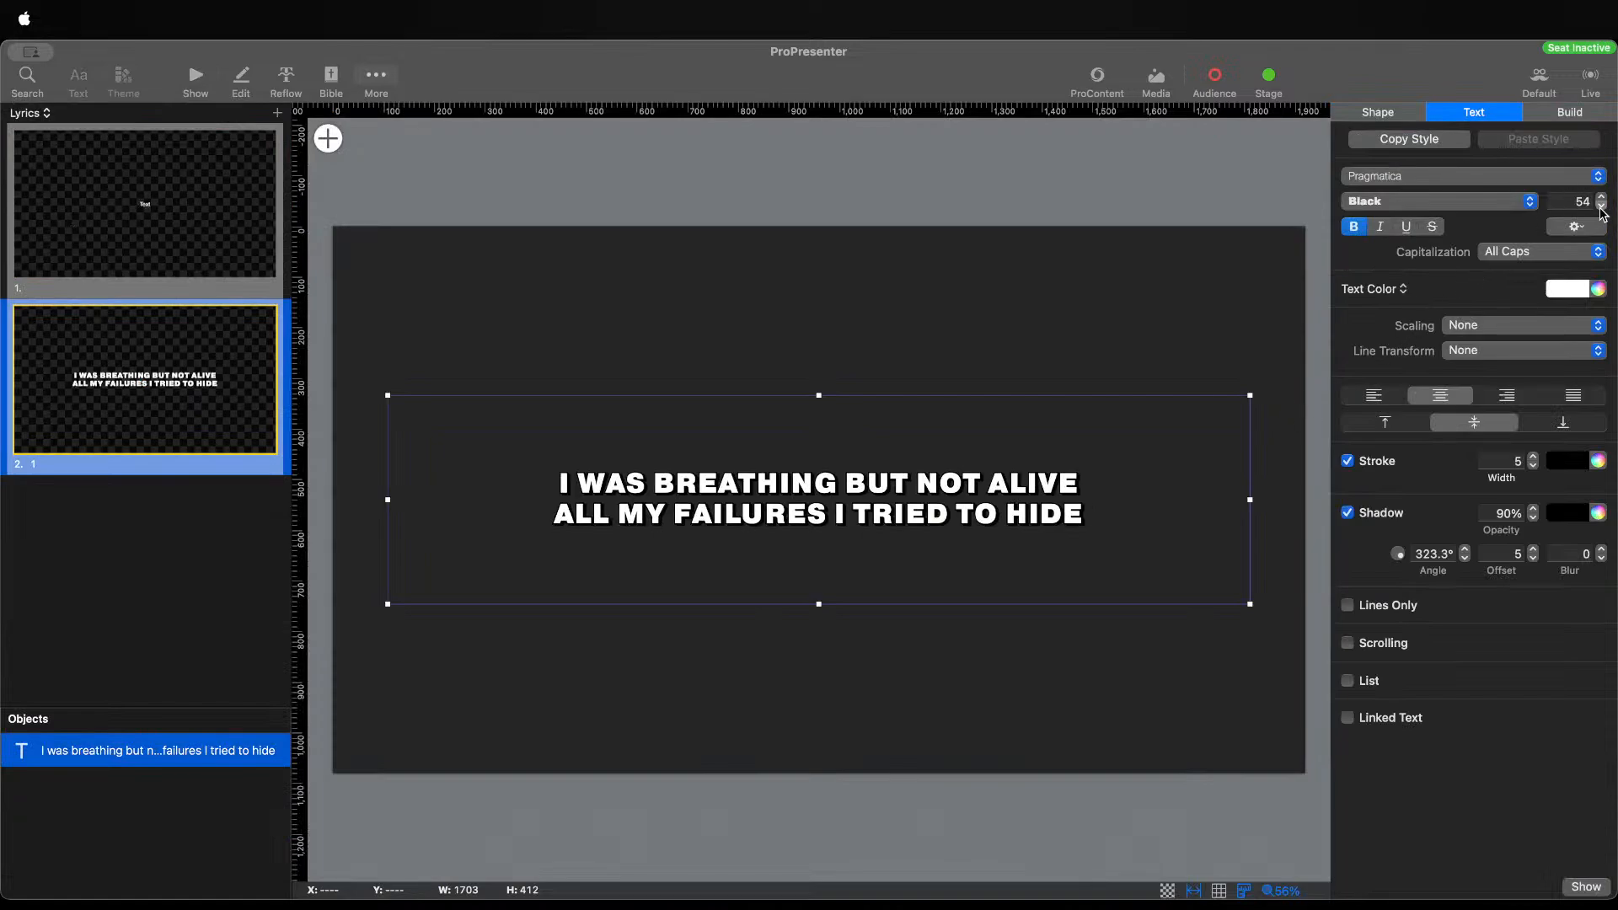
click(1601, 207)
click(1600, 206)
click(1600, 206)
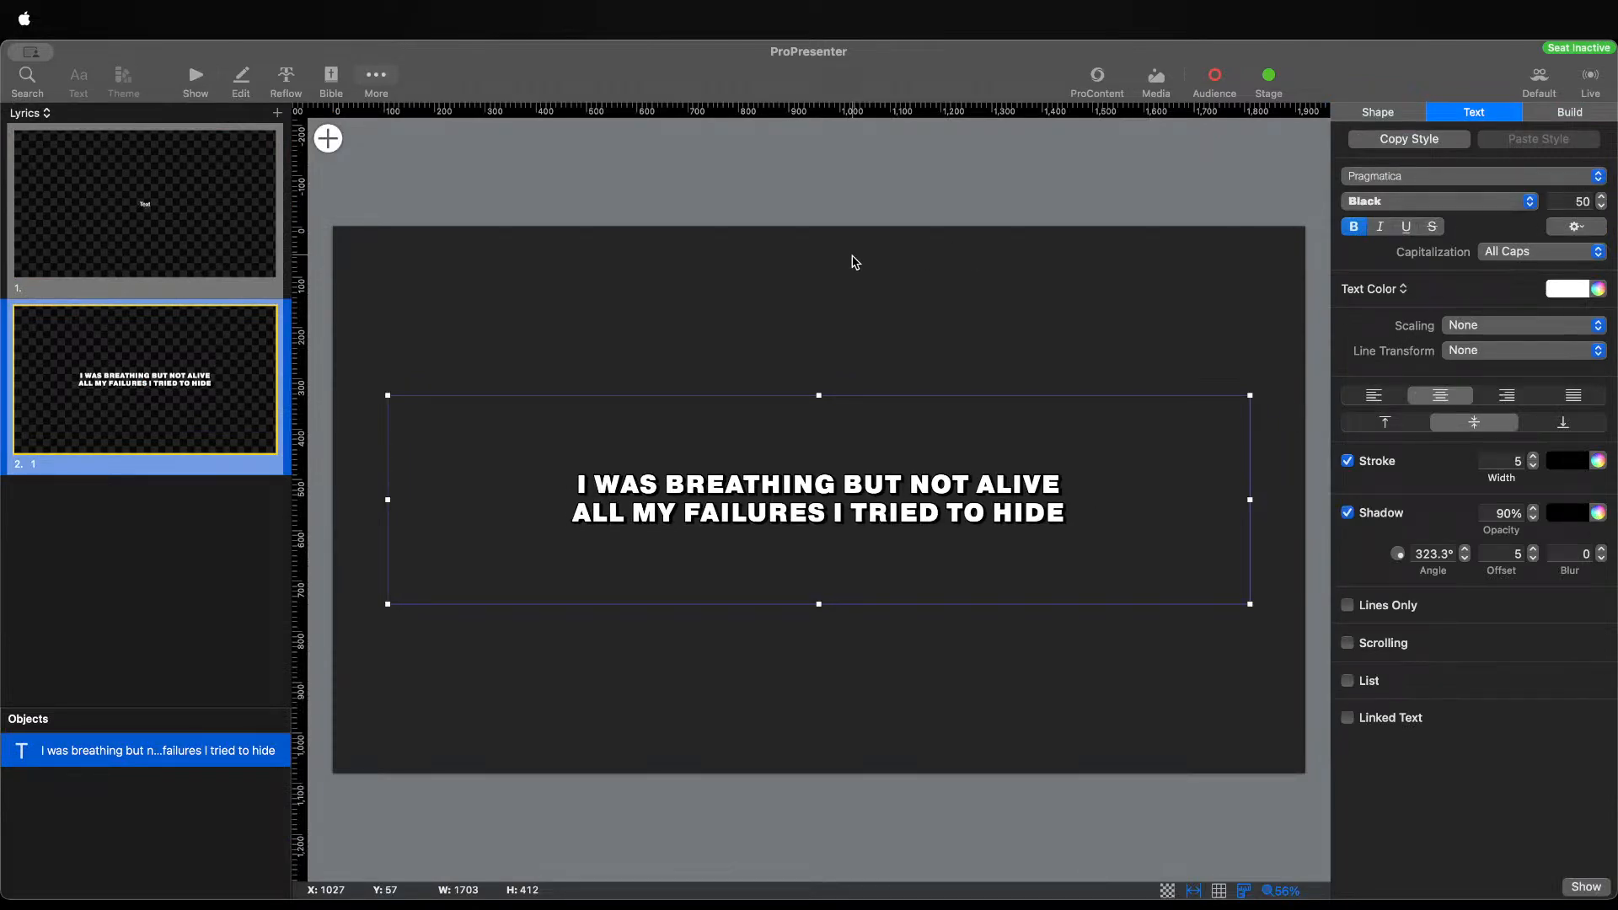
click(1601, 207)
click(1601, 207)
click(1601, 207)
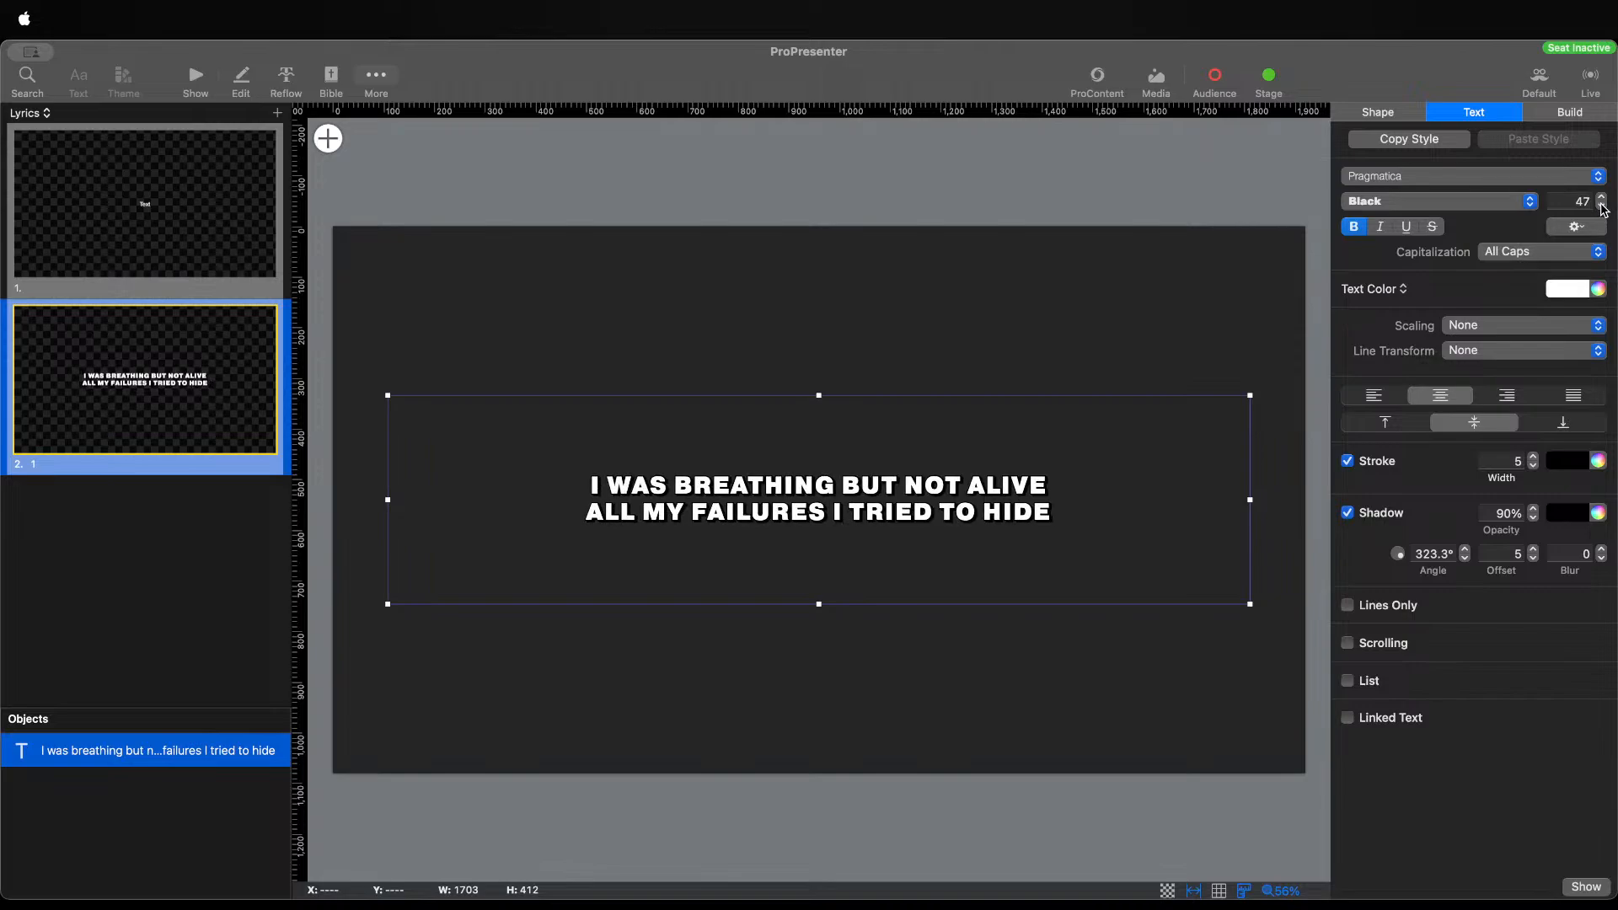
click(1601, 206)
click(1601, 206)
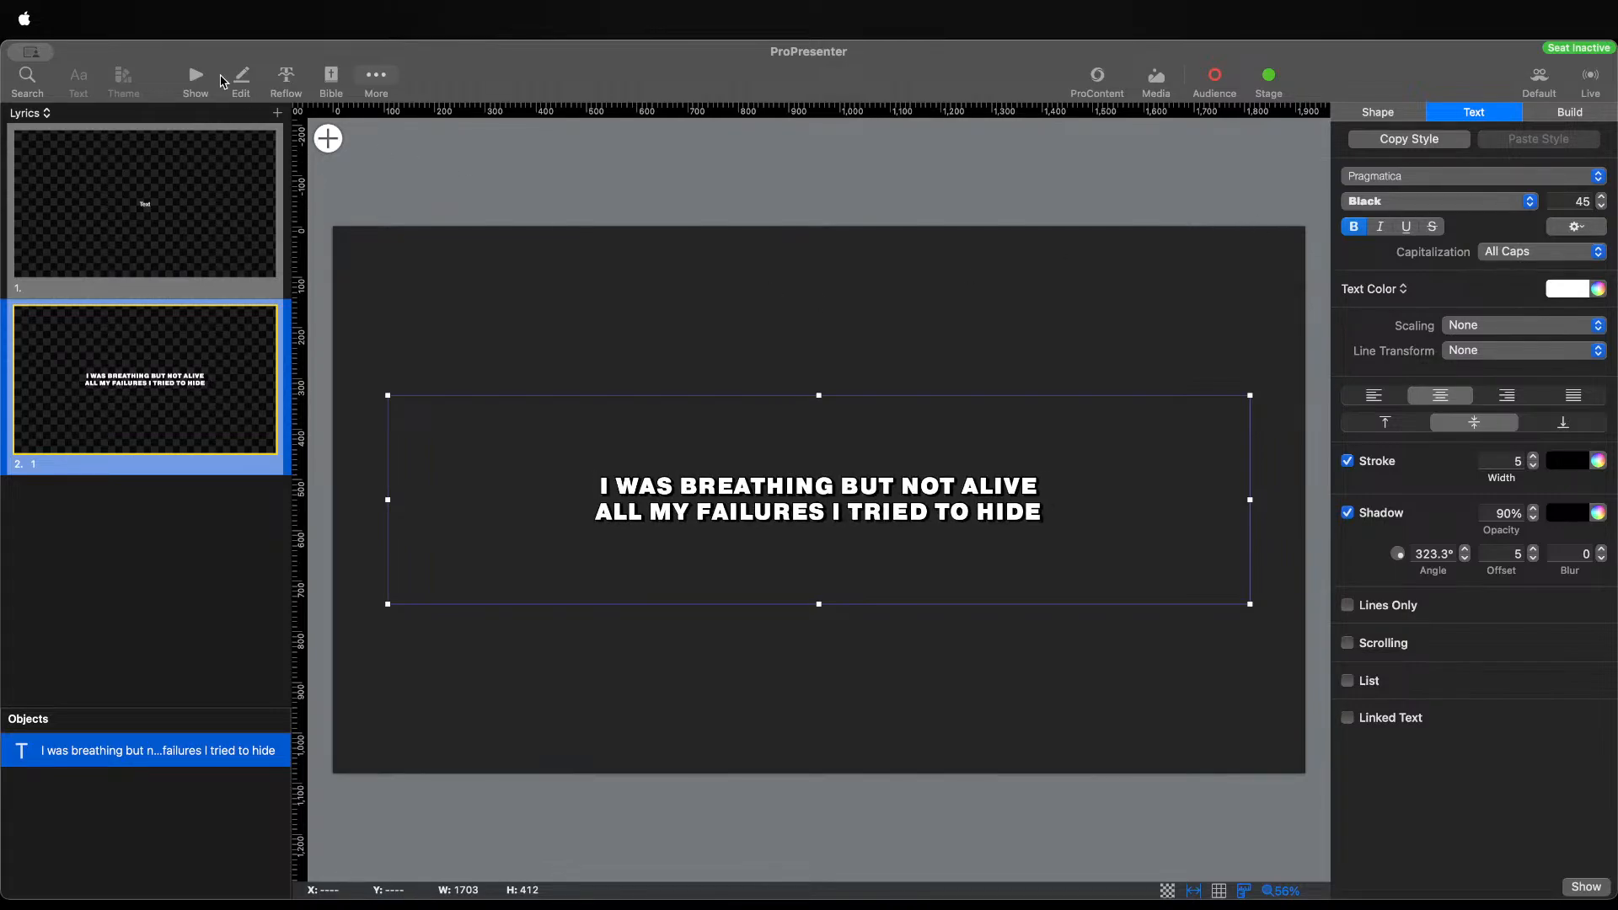
click(195, 80)
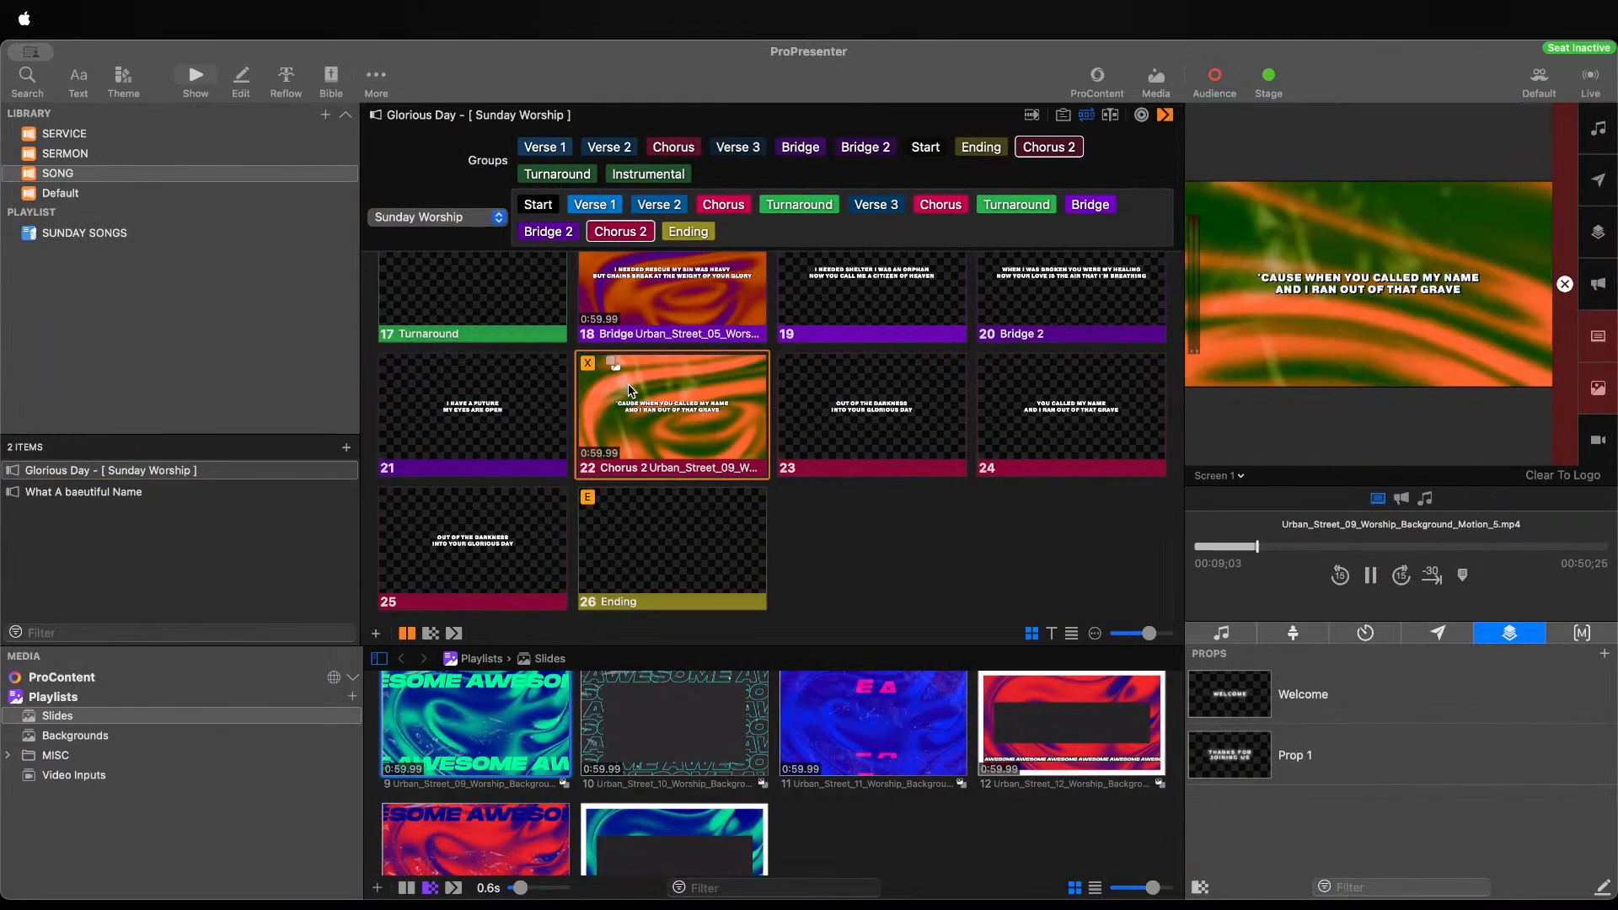
Apply Lyrics theme slide "1" to Chorus 2 slide 22 and advance the live output to slide 24
click(124, 82)
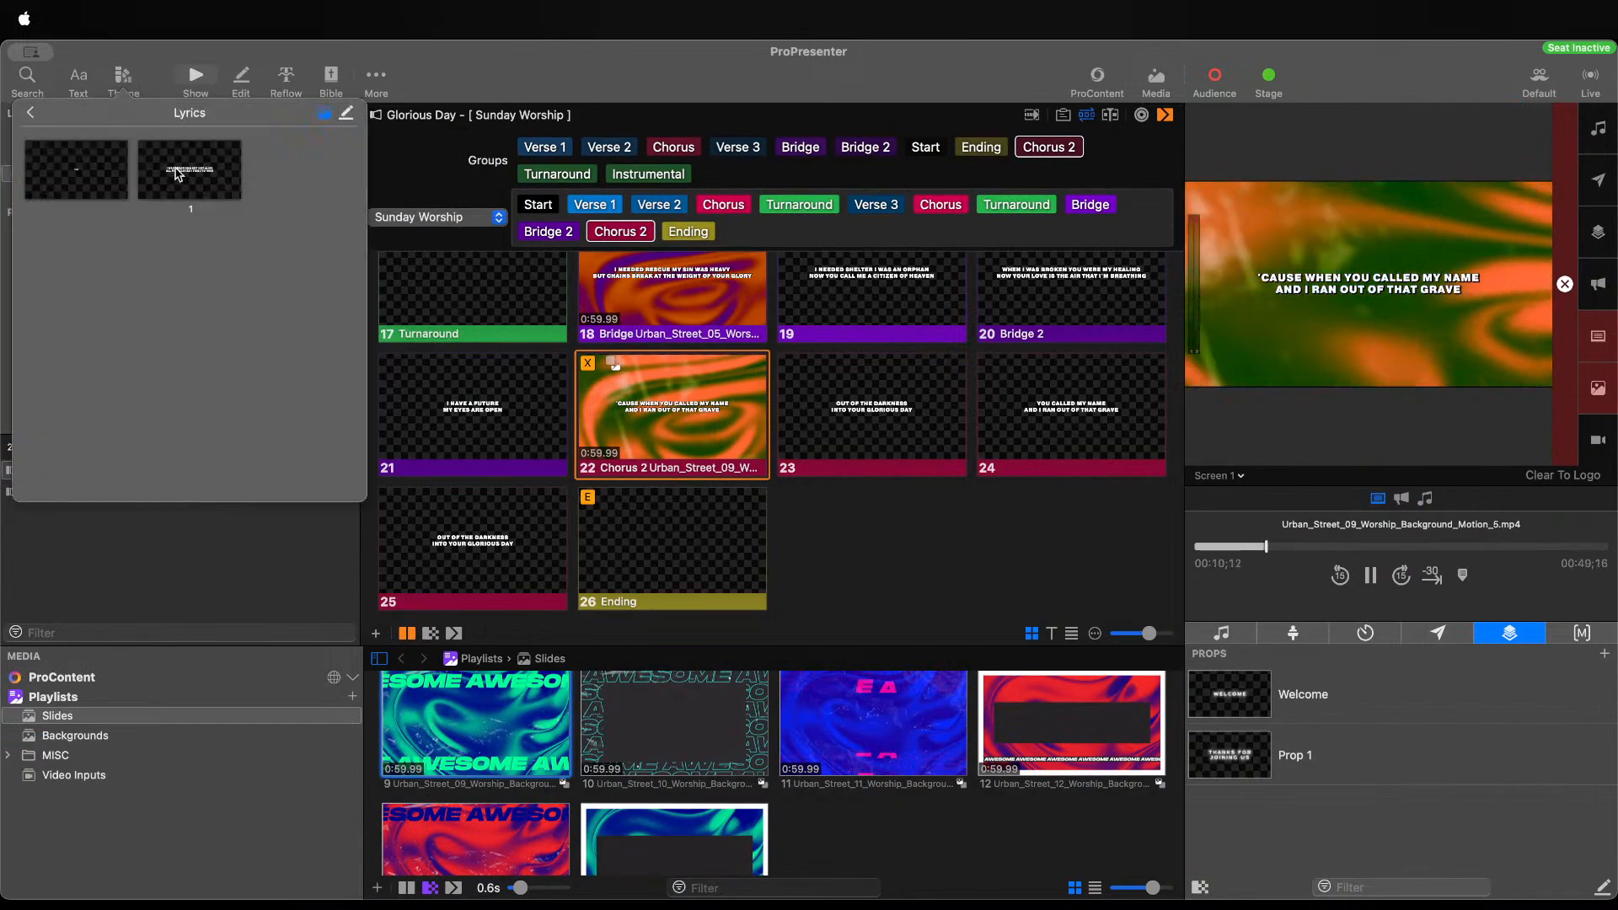
click(181, 174)
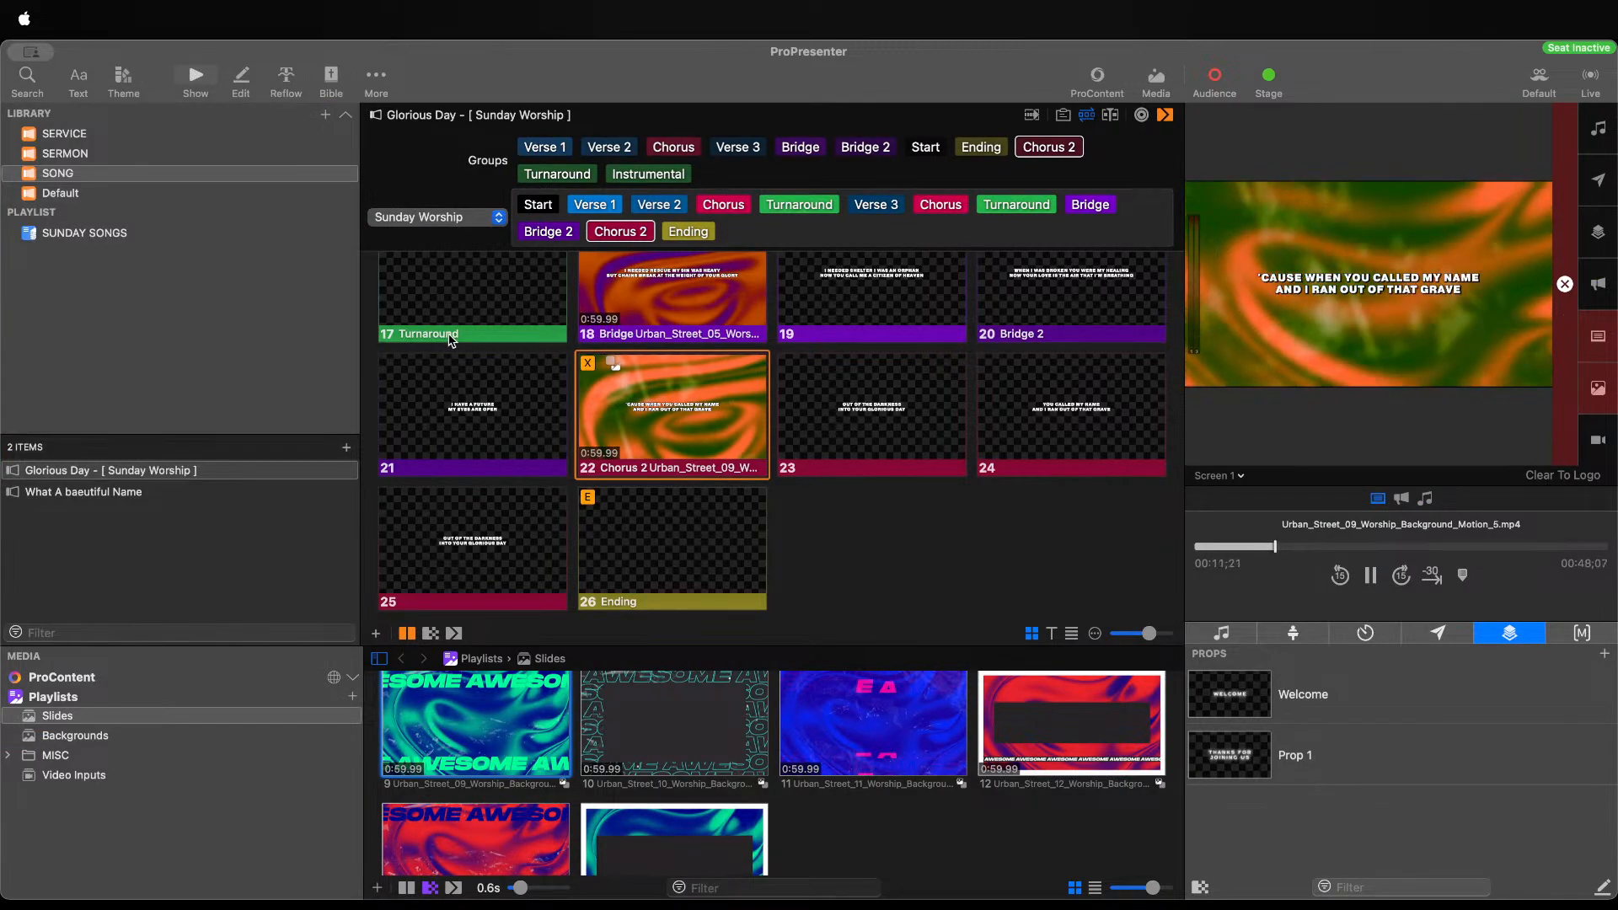
click(796, 415)
key(Right)
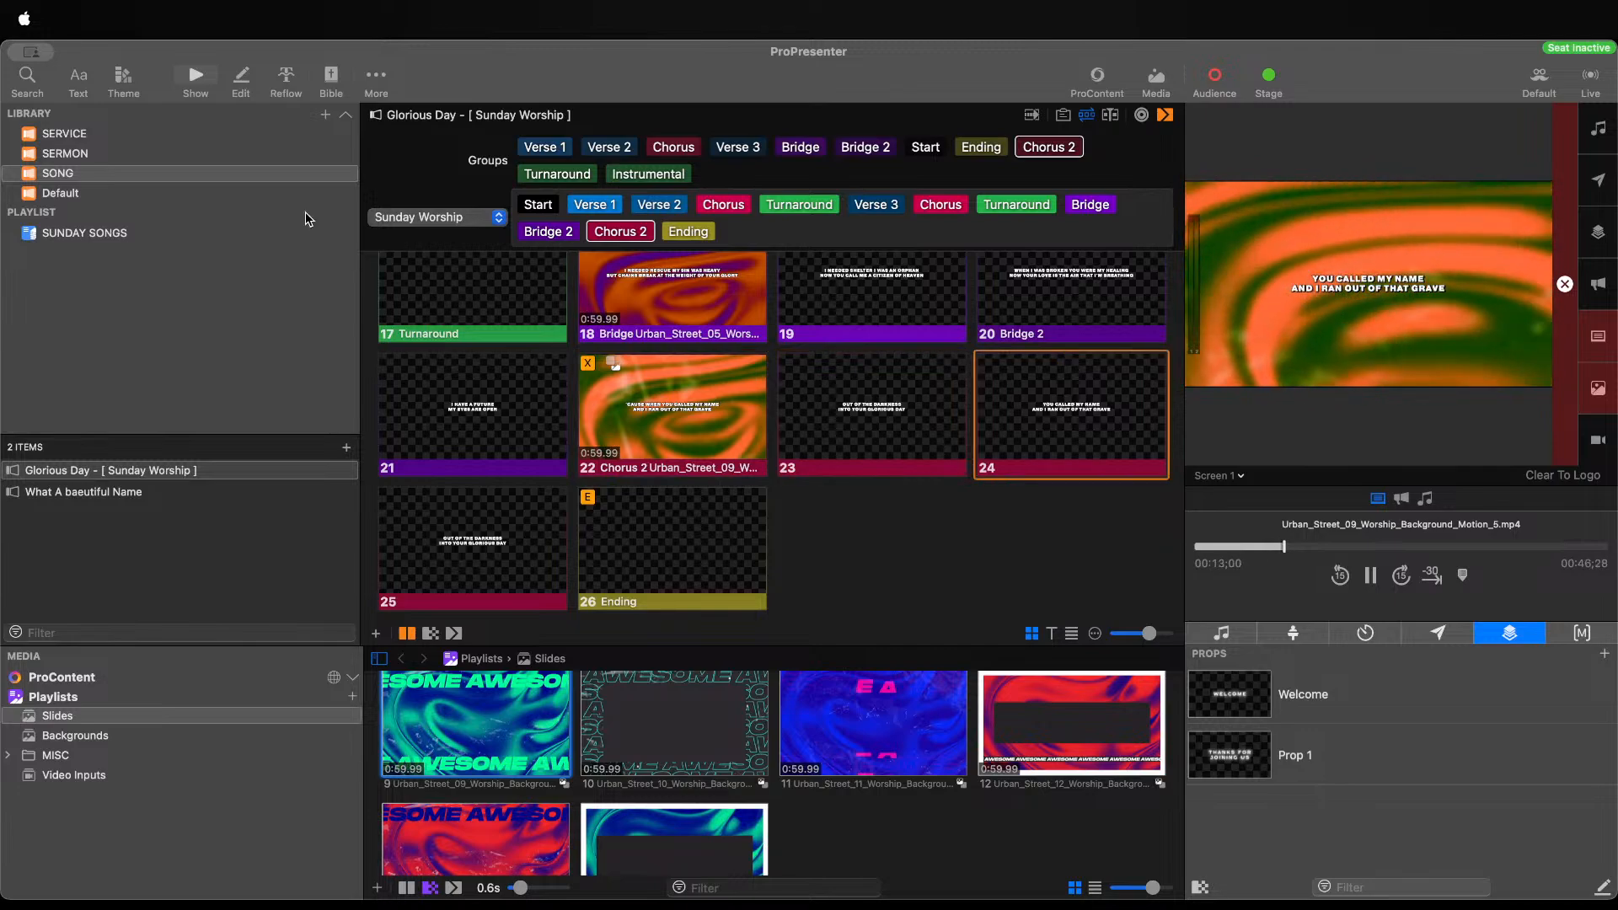
Open the Lyrics theme for editing, duplicate theme slide "1" and select the duplicate
click(124, 81)
click(346, 113)
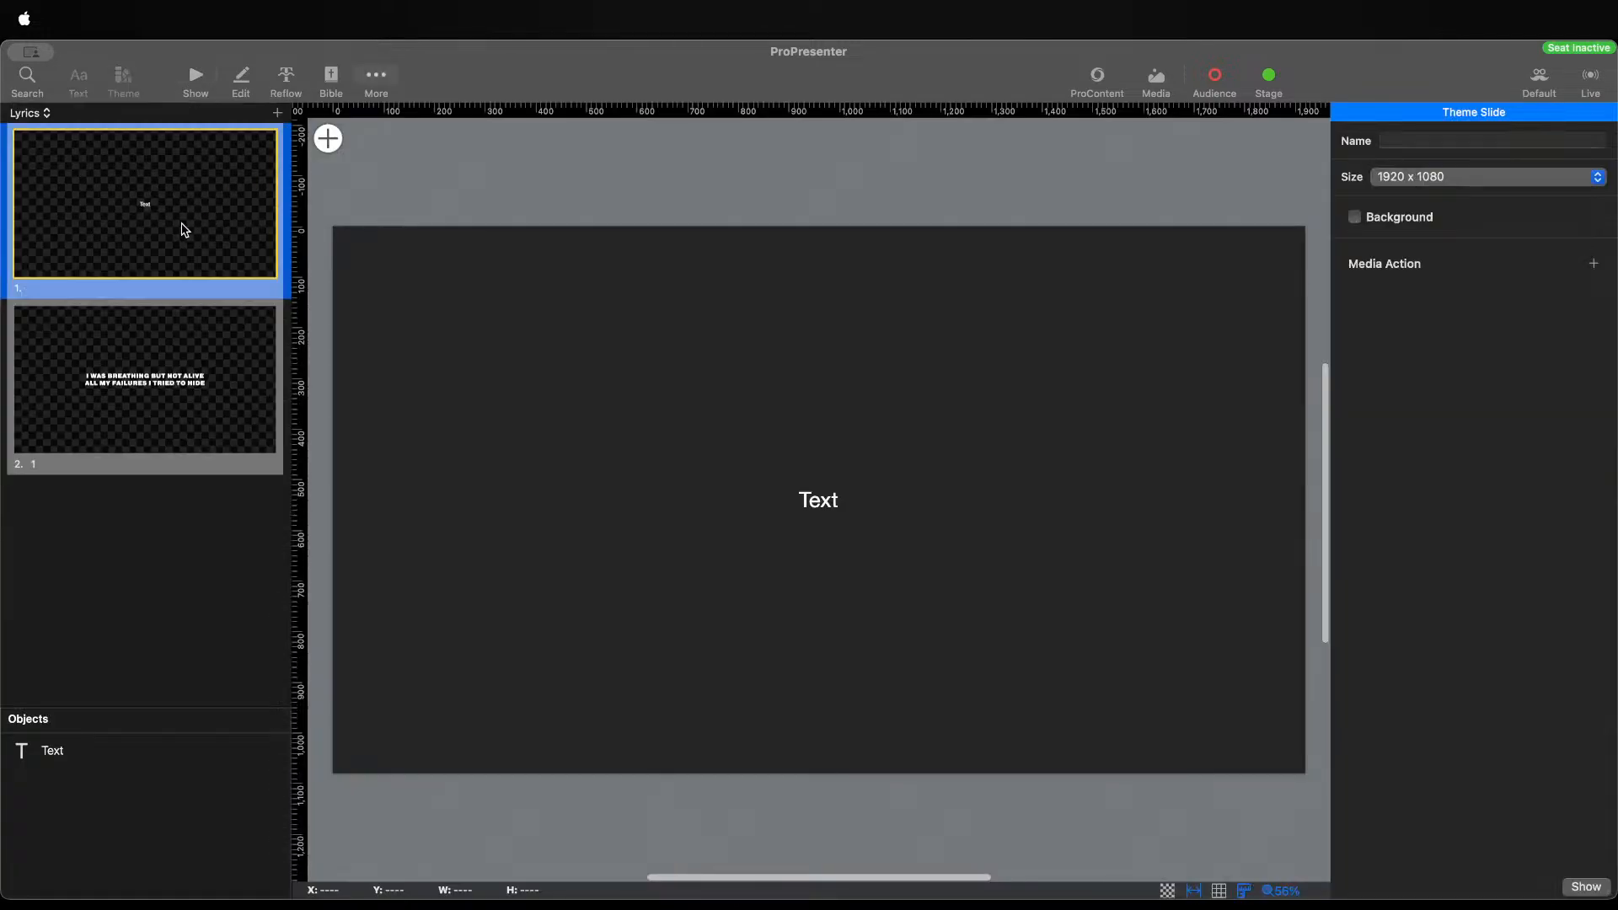
click(125, 378)
key(super+d)
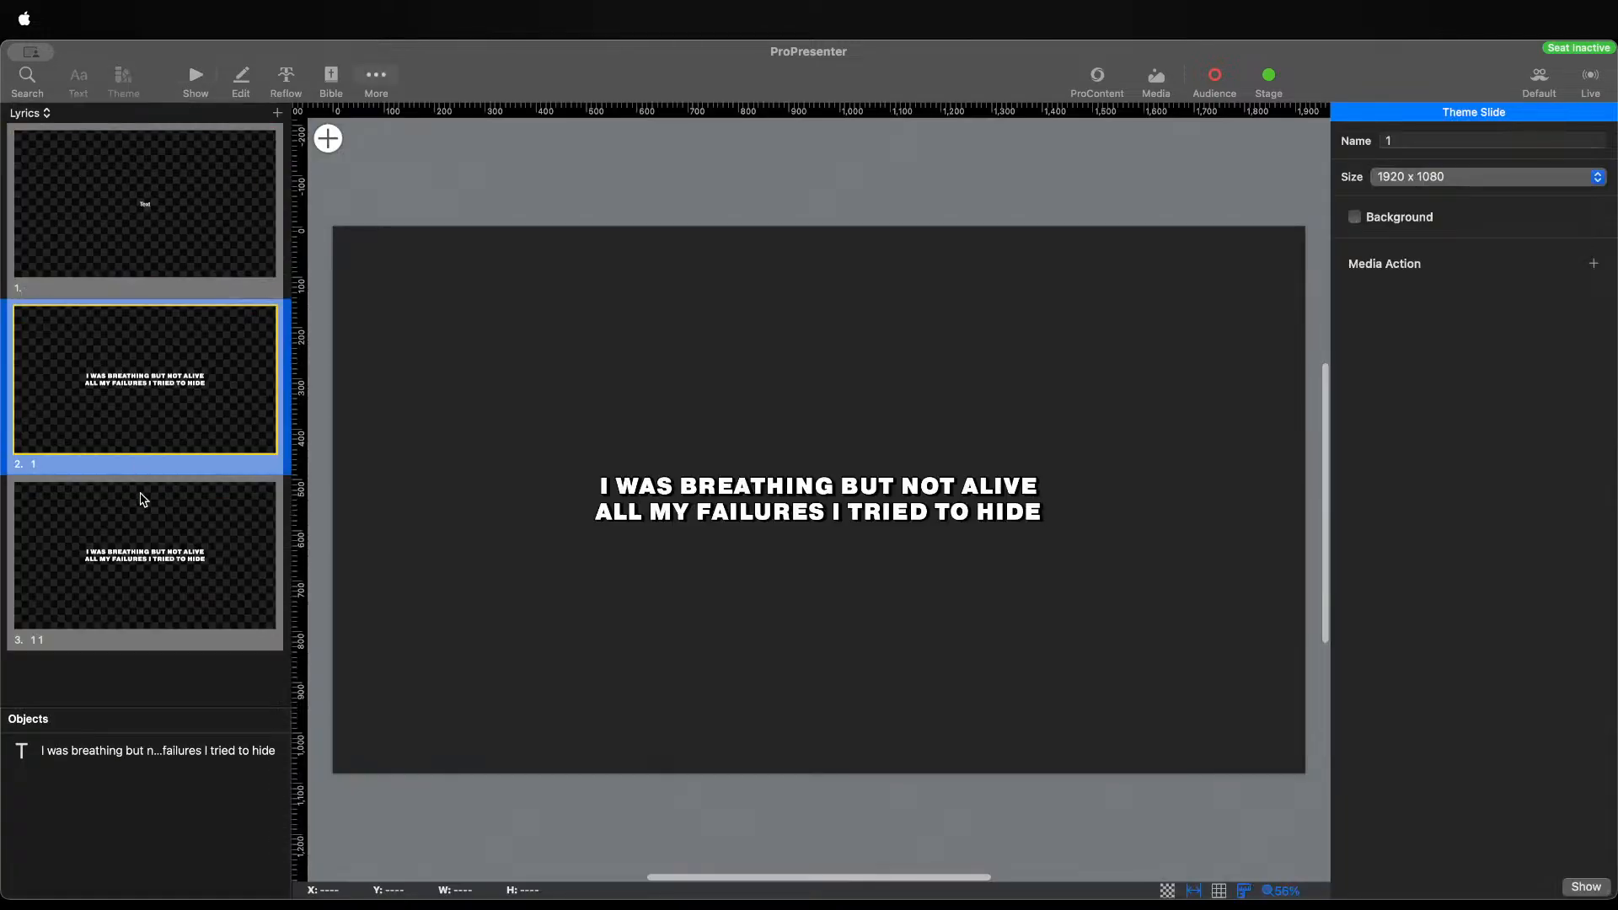
click(145, 503)
Set the lyric text size on the duplicated theme slide to 50
click(691, 516)
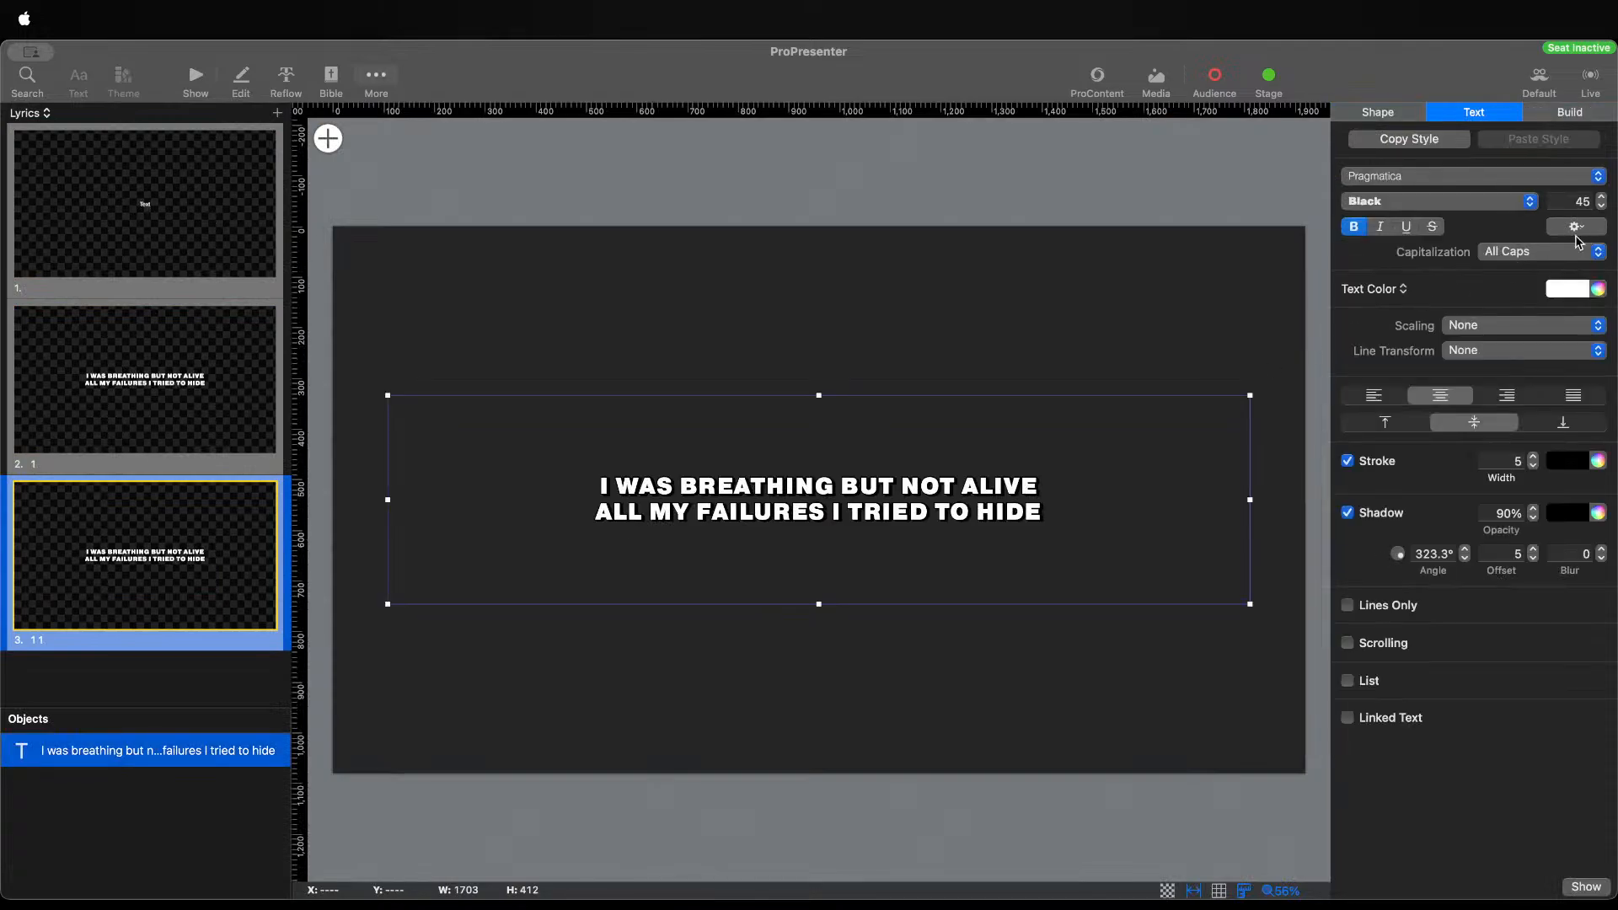
click(1601, 197)
click(1600, 197)
click(1601, 197)
click(1600, 197)
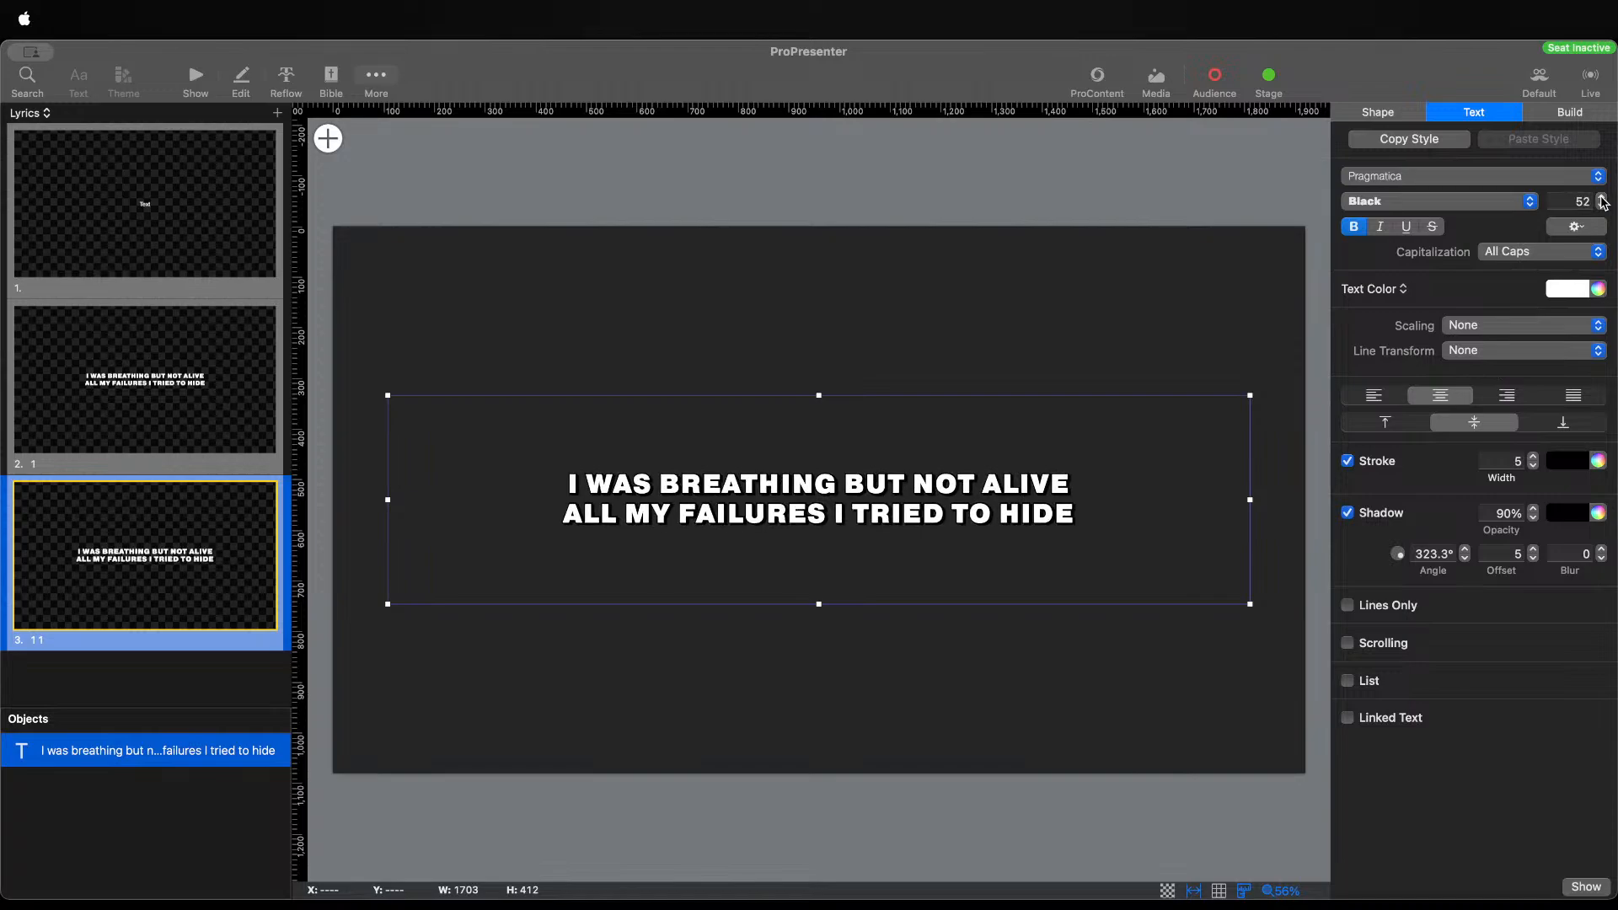
click(1601, 197)
click(1601, 197)
click(1601, 197)
click(1601, 197)
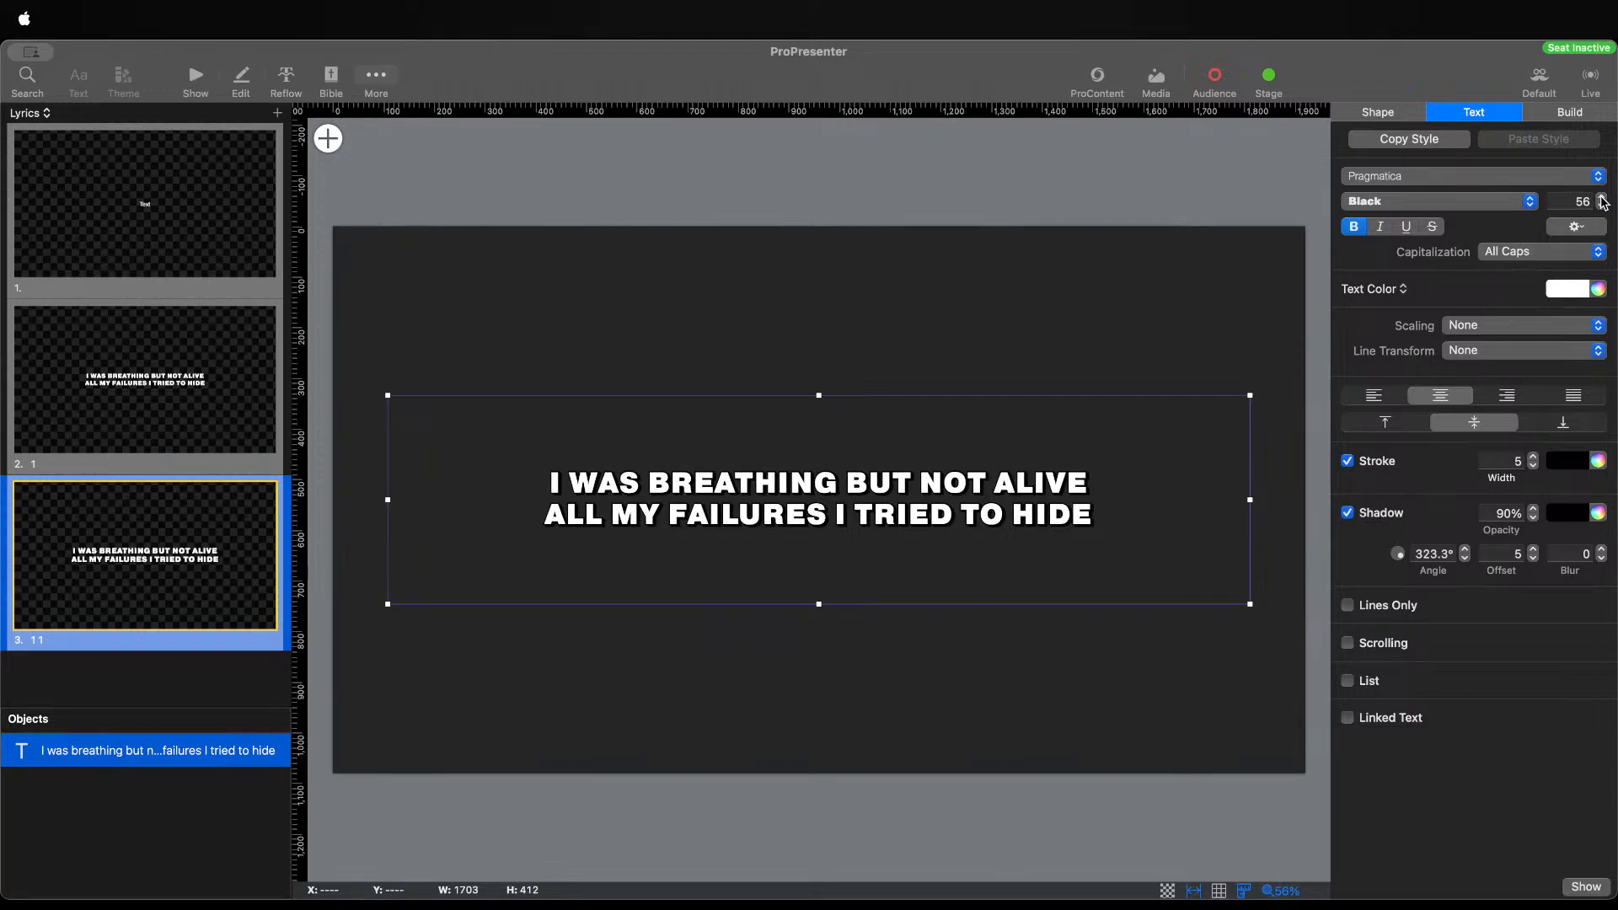
click(1600, 197)
click(1601, 197)
click(1601, 197)
click(1601, 206)
click(1601, 206)
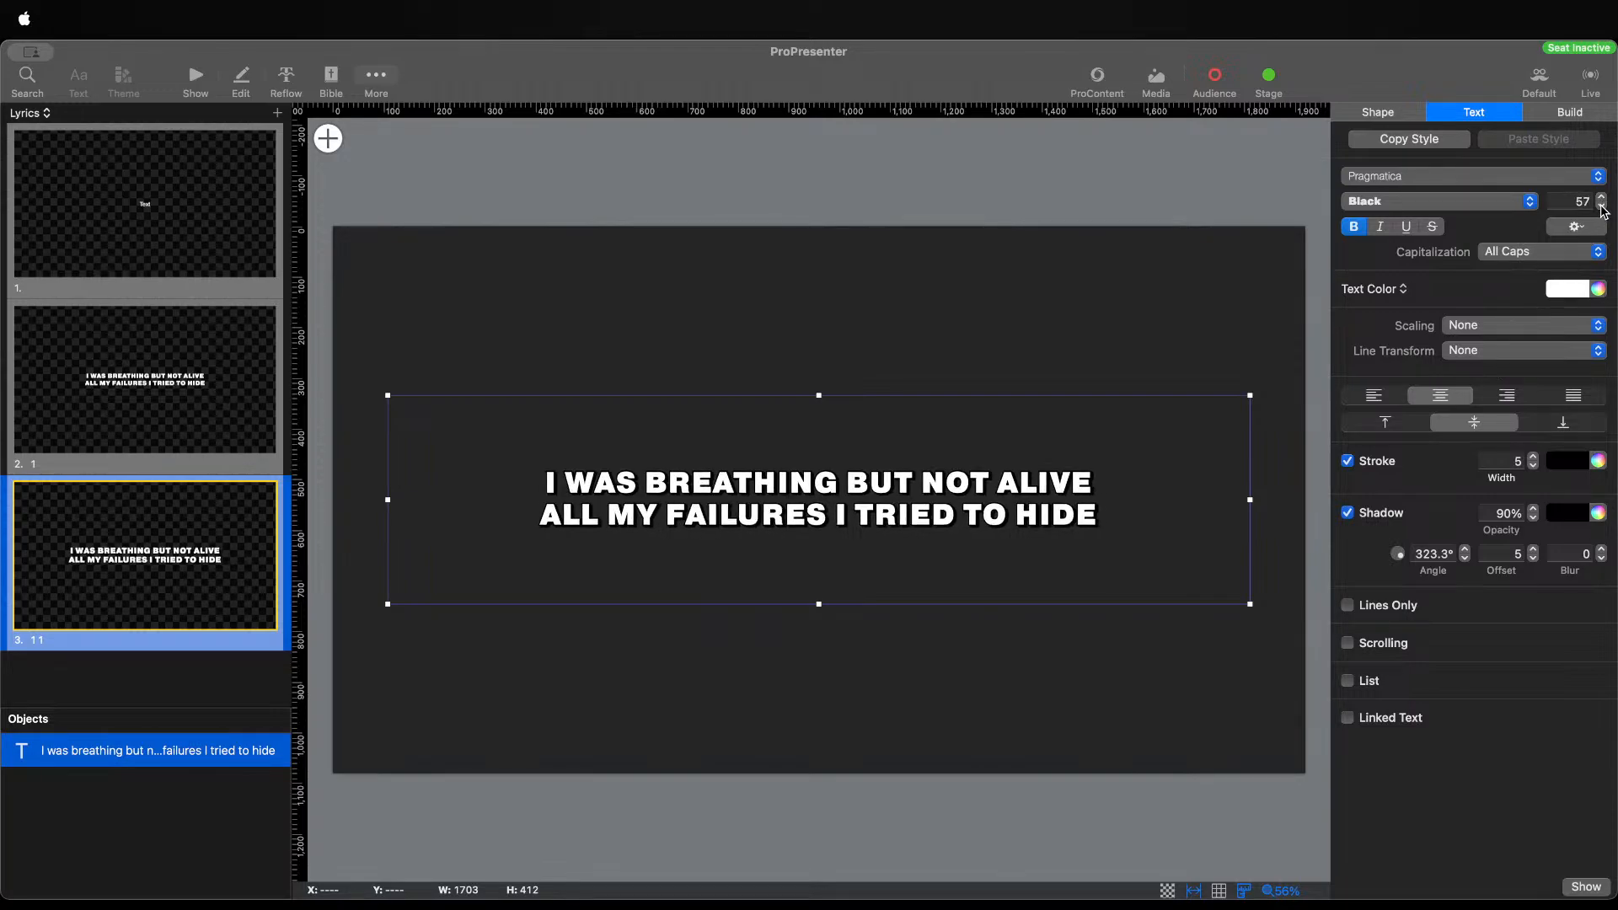
click(1601, 206)
click(1601, 207)
click(1601, 206)
click(1601, 207)
click(1600, 206)
click(1601, 206)
click(1600, 206)
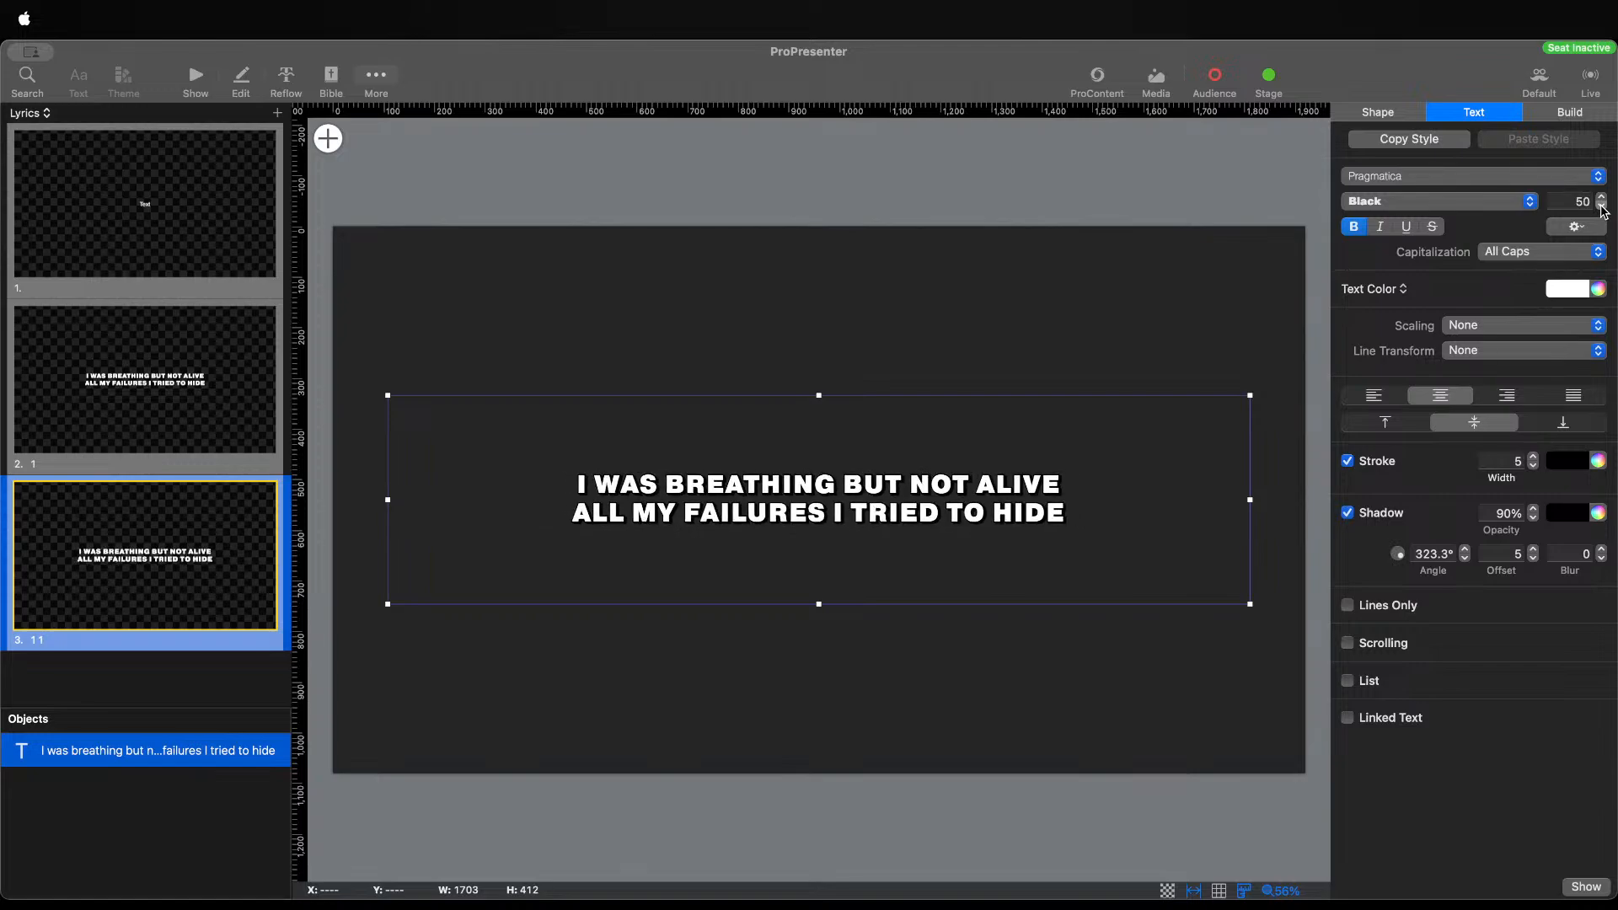
Duplicate the lyric text box, undo the trial enlargement of the copy, and center the copy over the original
drag(1020, 440, 992, 386)
drag(1223, 548, 1346, 644)
scroll(992, 562, left, 2)
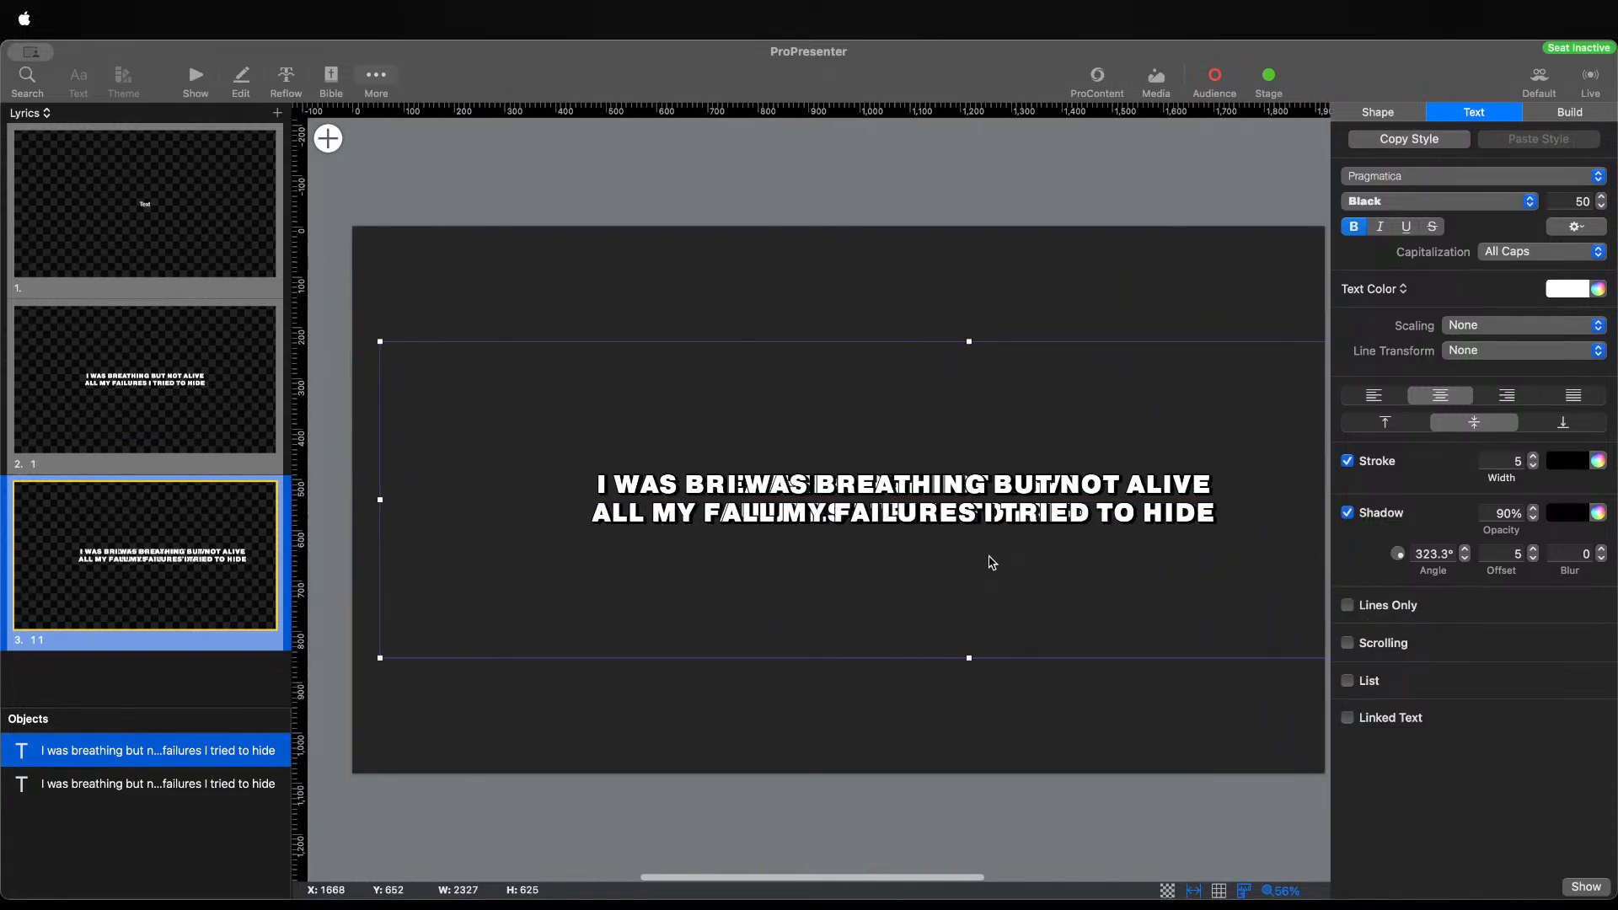
key(super+z)
drag(961, 472, 990, 528)
Set the text size of the copied lyric box to 100
click(1601, 197)
click(1601, 197)
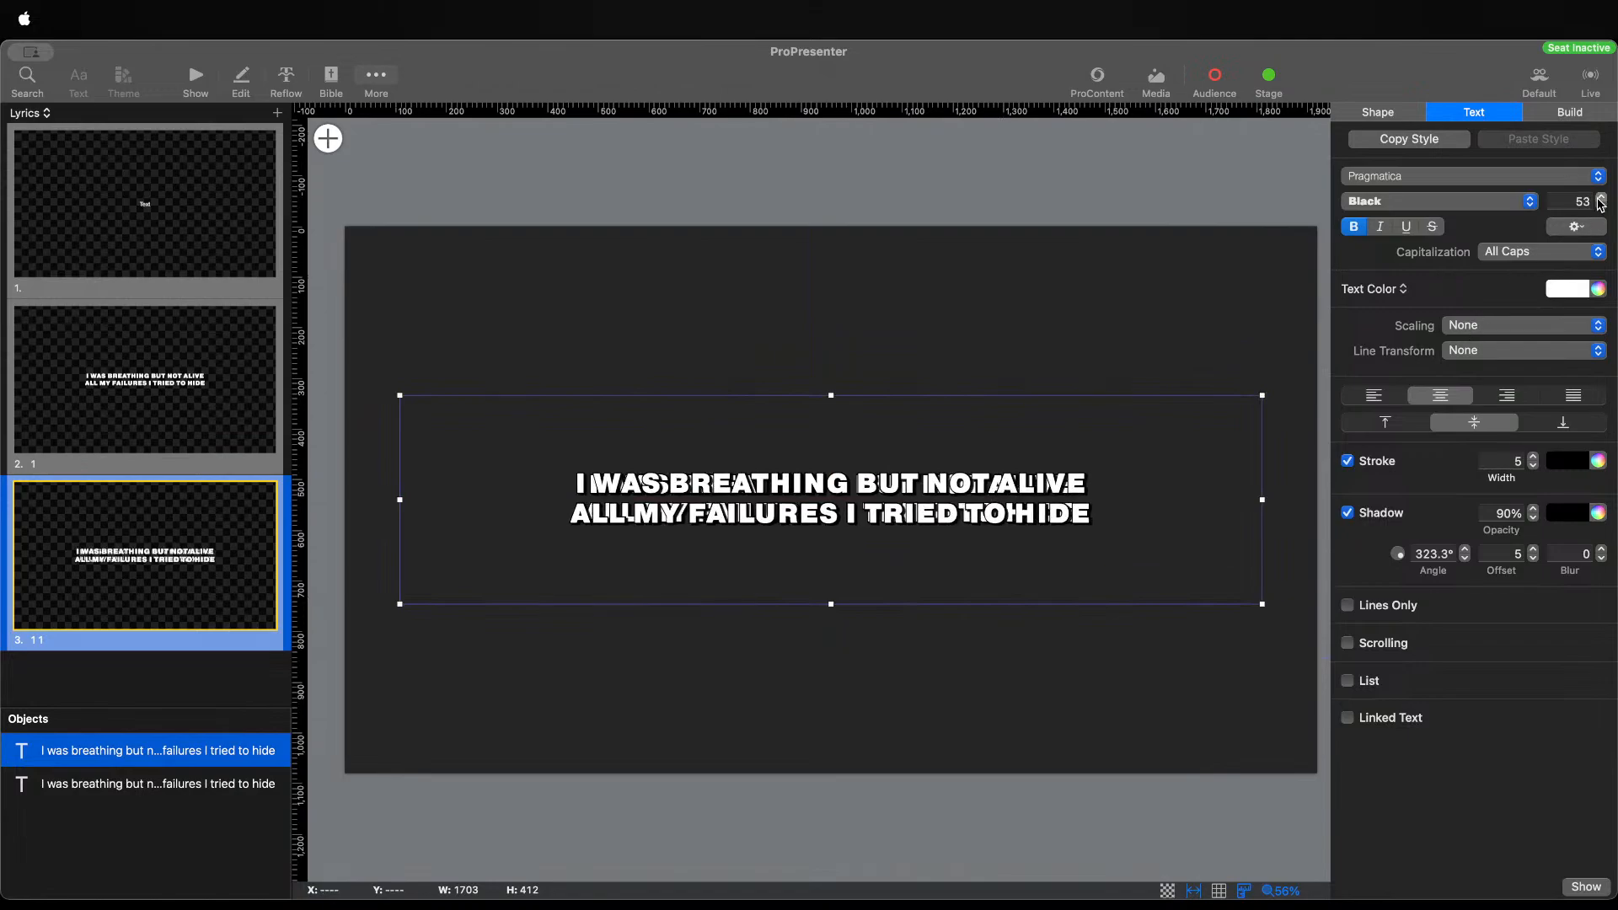
click(1601, 197)
click(1601, 197)
click(1600, 197)
click(1601, 197)
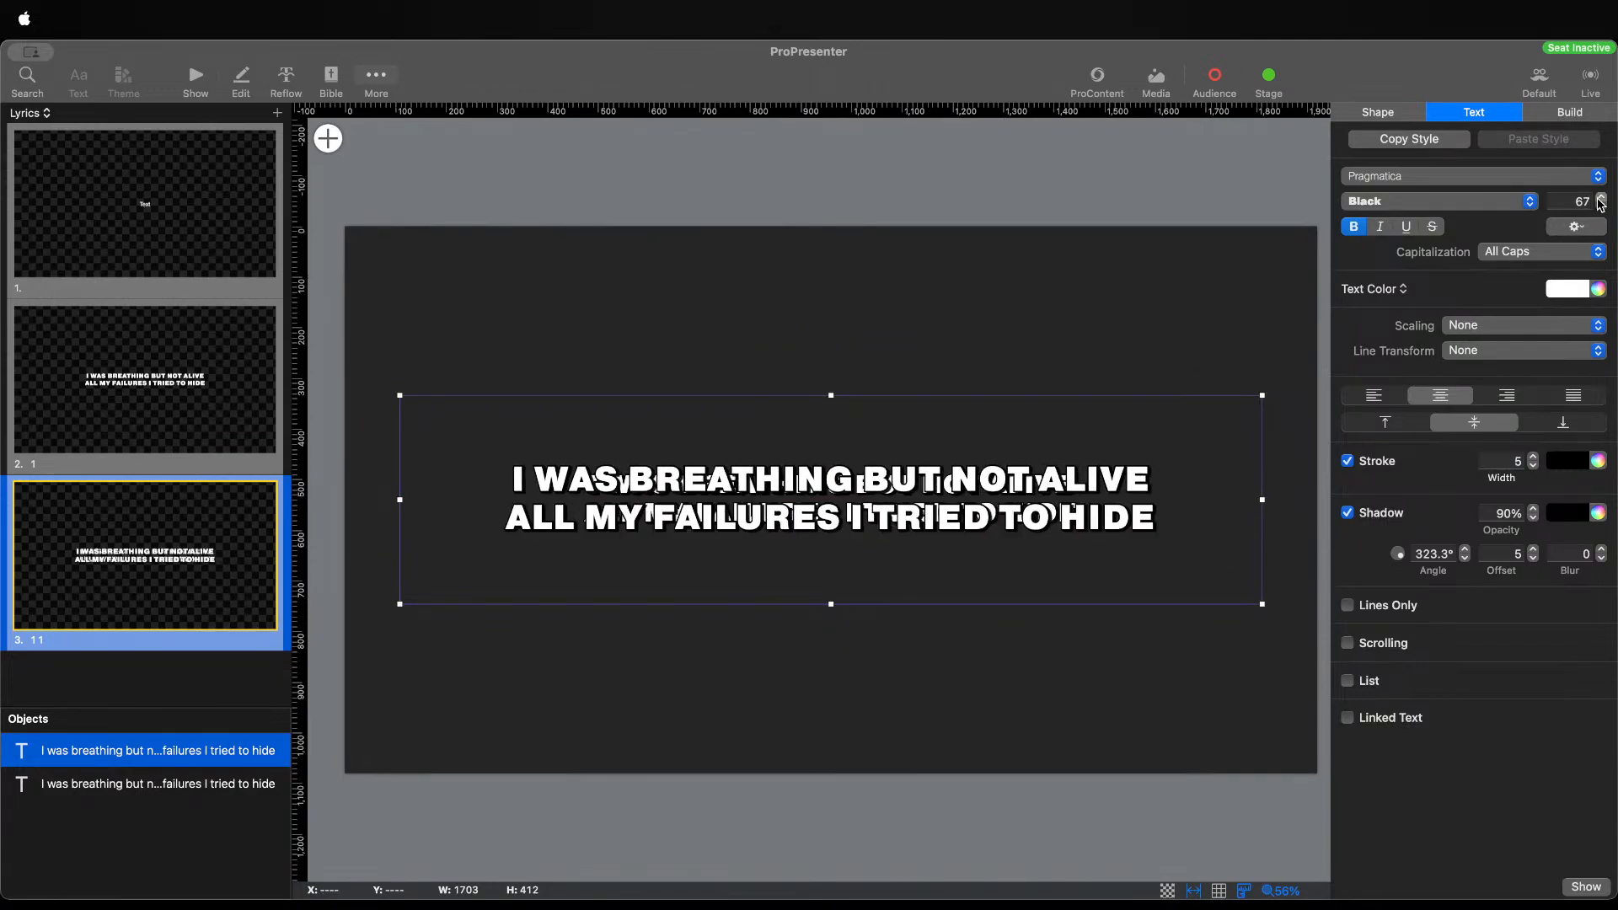
click(1601, 197)
click(1601, 198)
click(1601, 197)
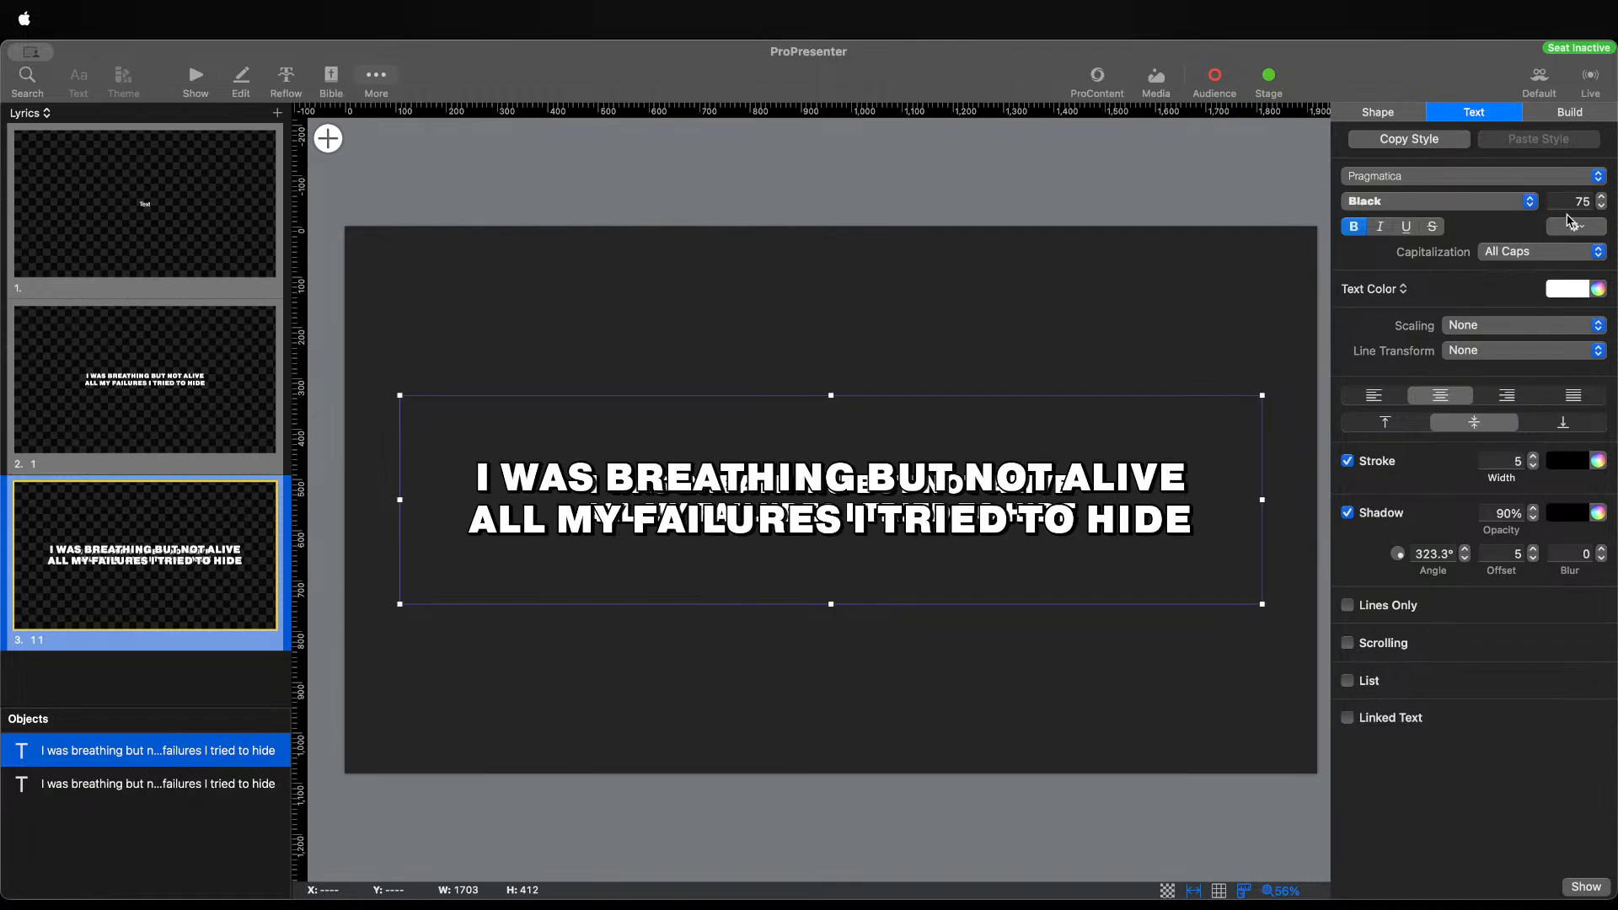
click(1574, 202)
key(Return)
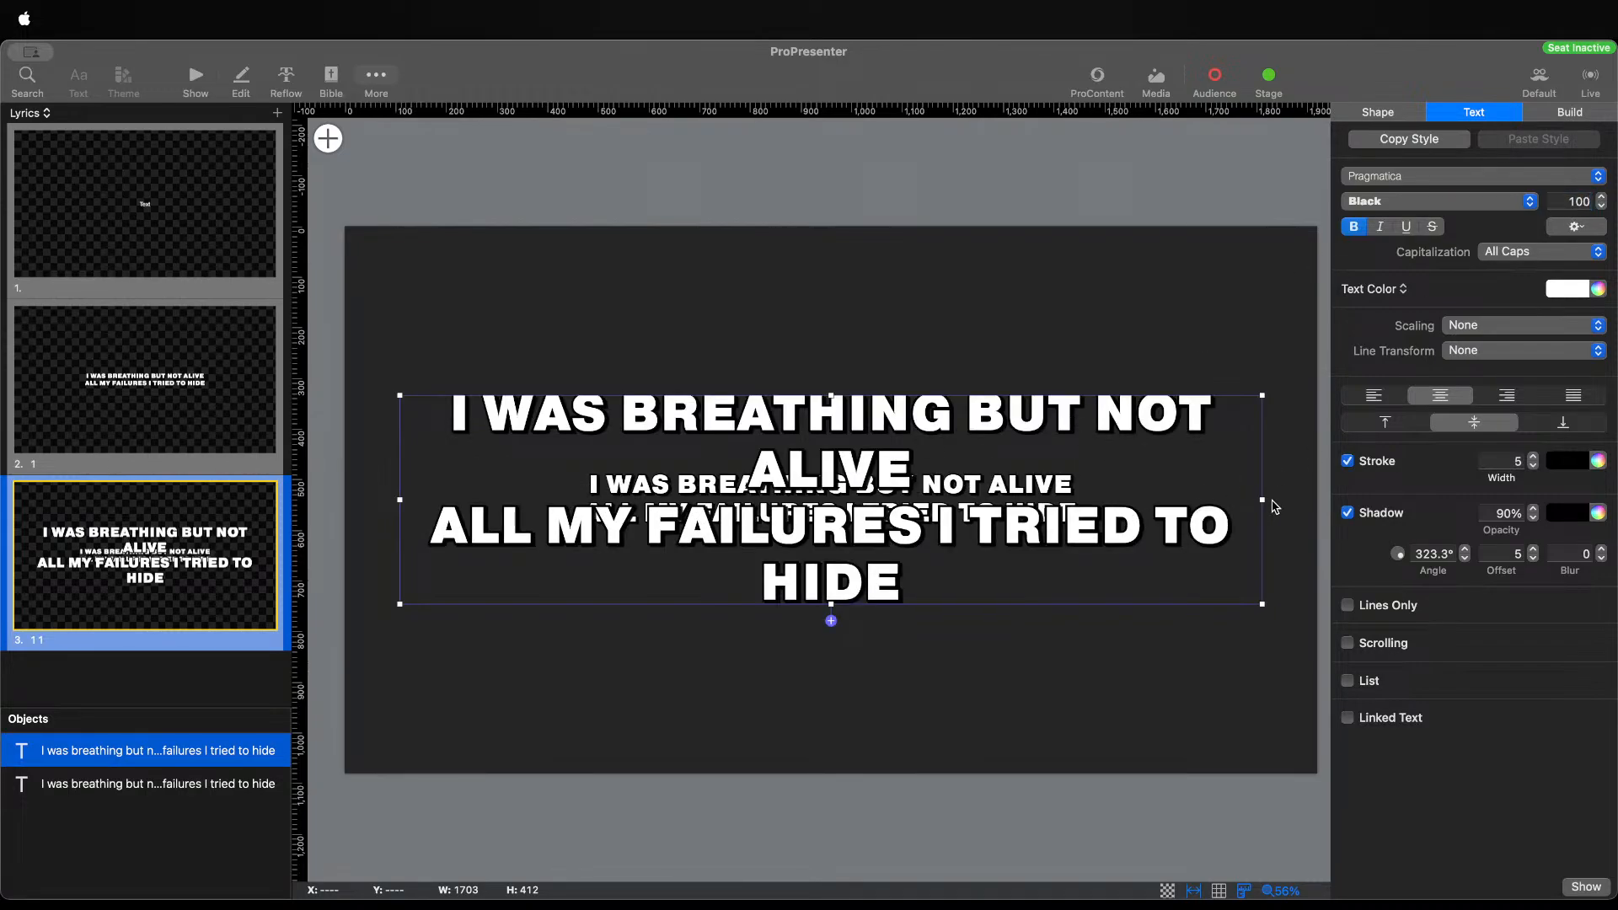
Widen the copied text box to about 2143 and center it horizontally on the theme slide
scroll(1246, 522, right, 5)
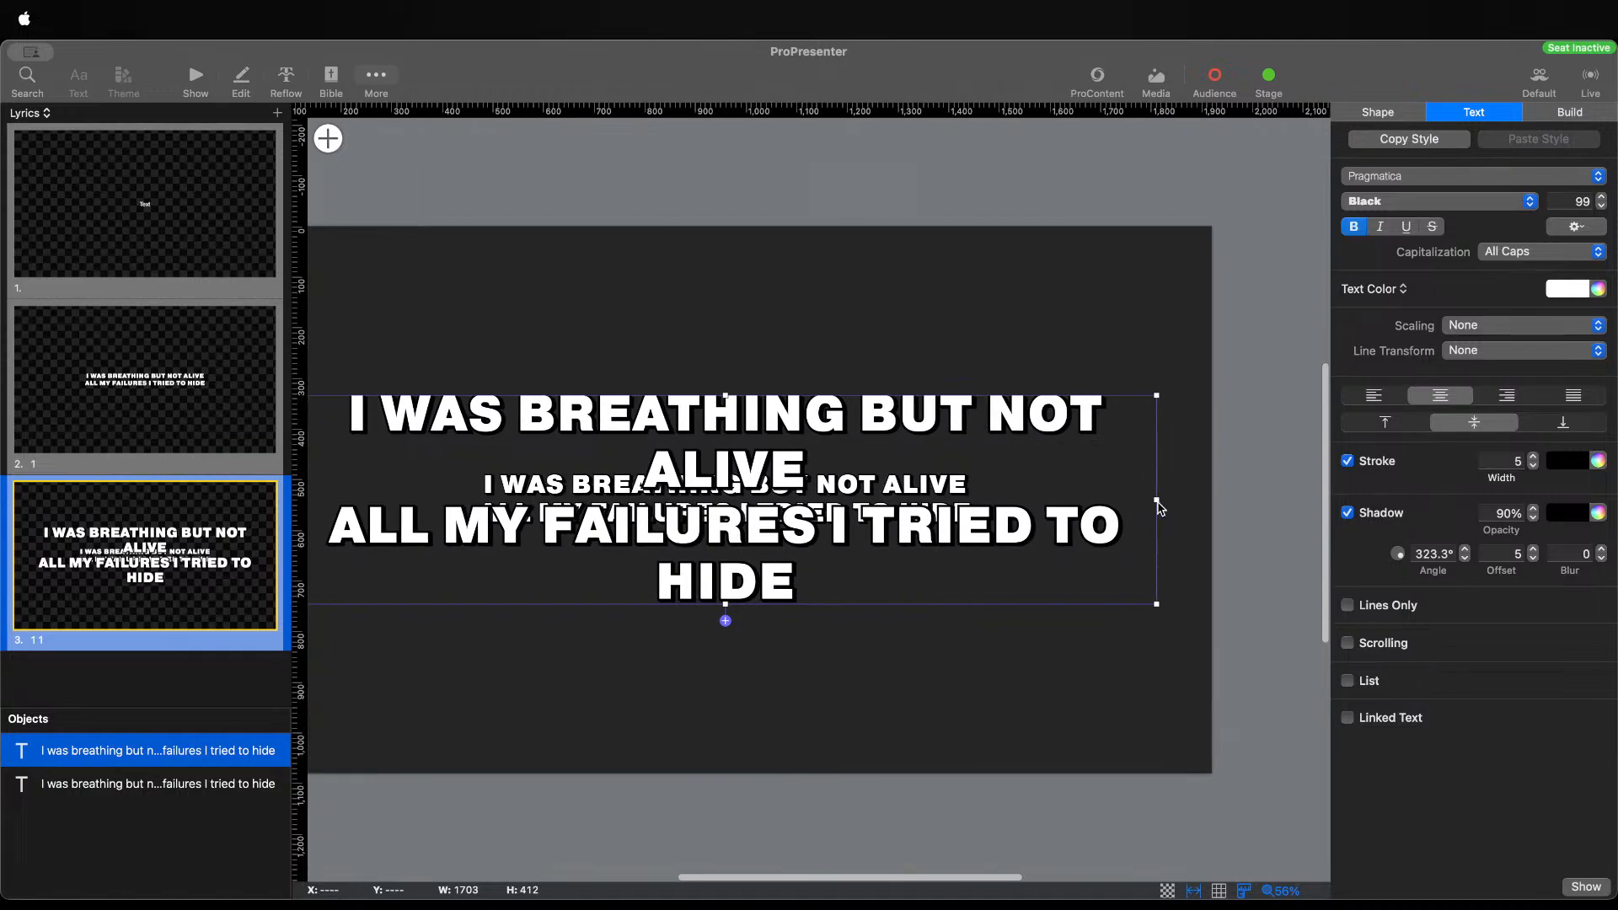
drag(1156, 503, 1258, 503)
scroll(929, 551, left, 6)
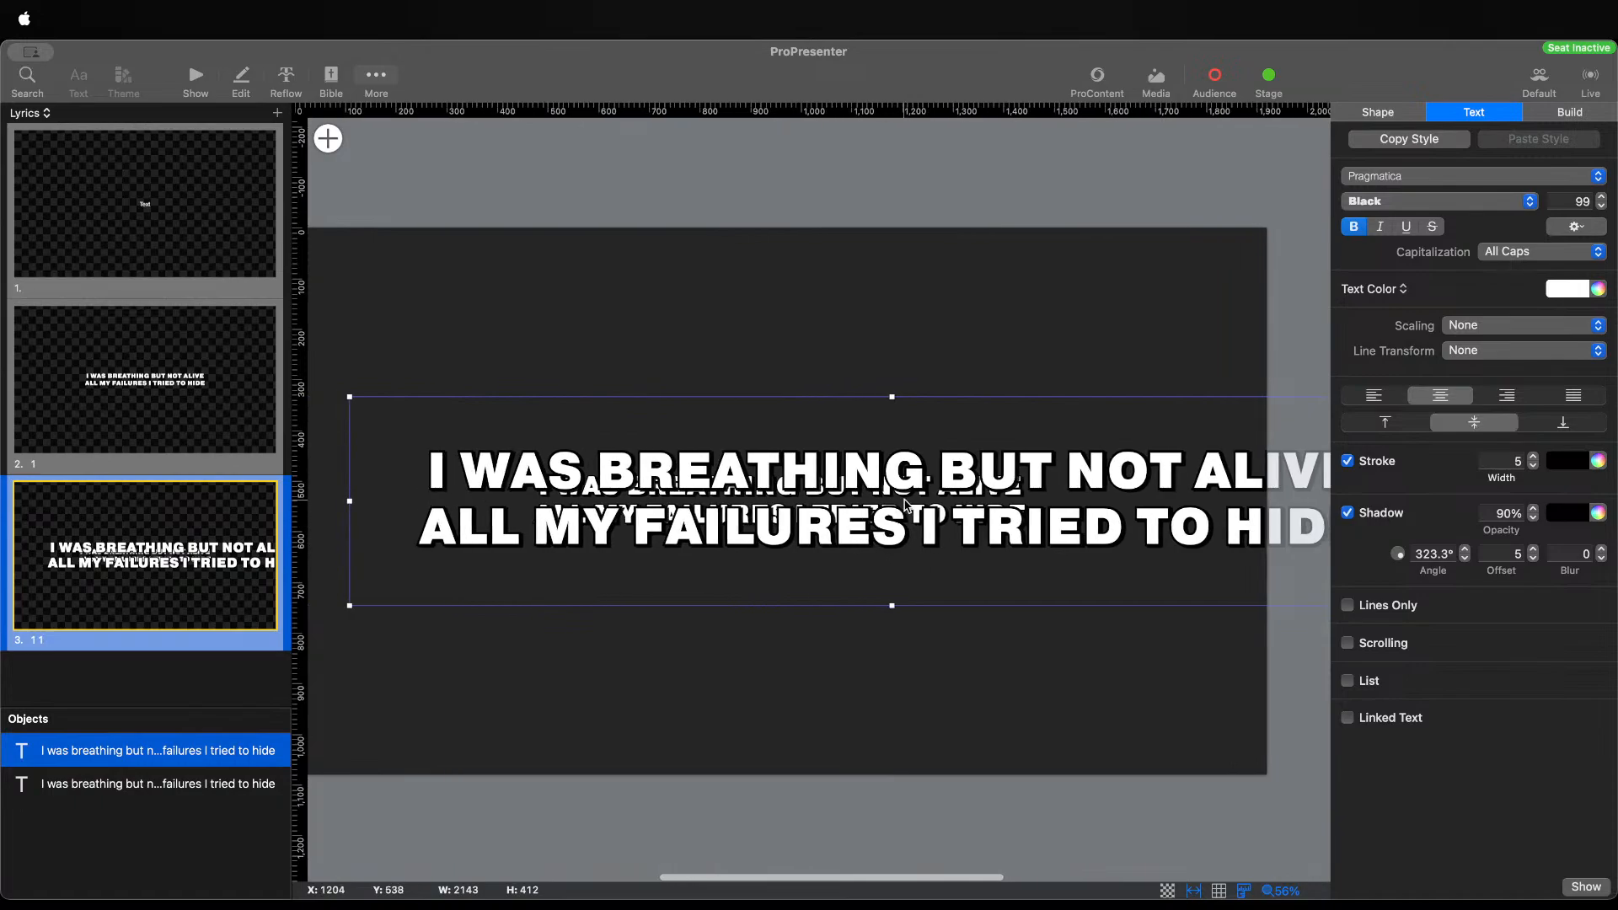
drag(904, 500, 801, 518)
scroll(859, 508, left, 9)
drag(929, 498, 924, 500)
scroll(960, 510, right, 4)
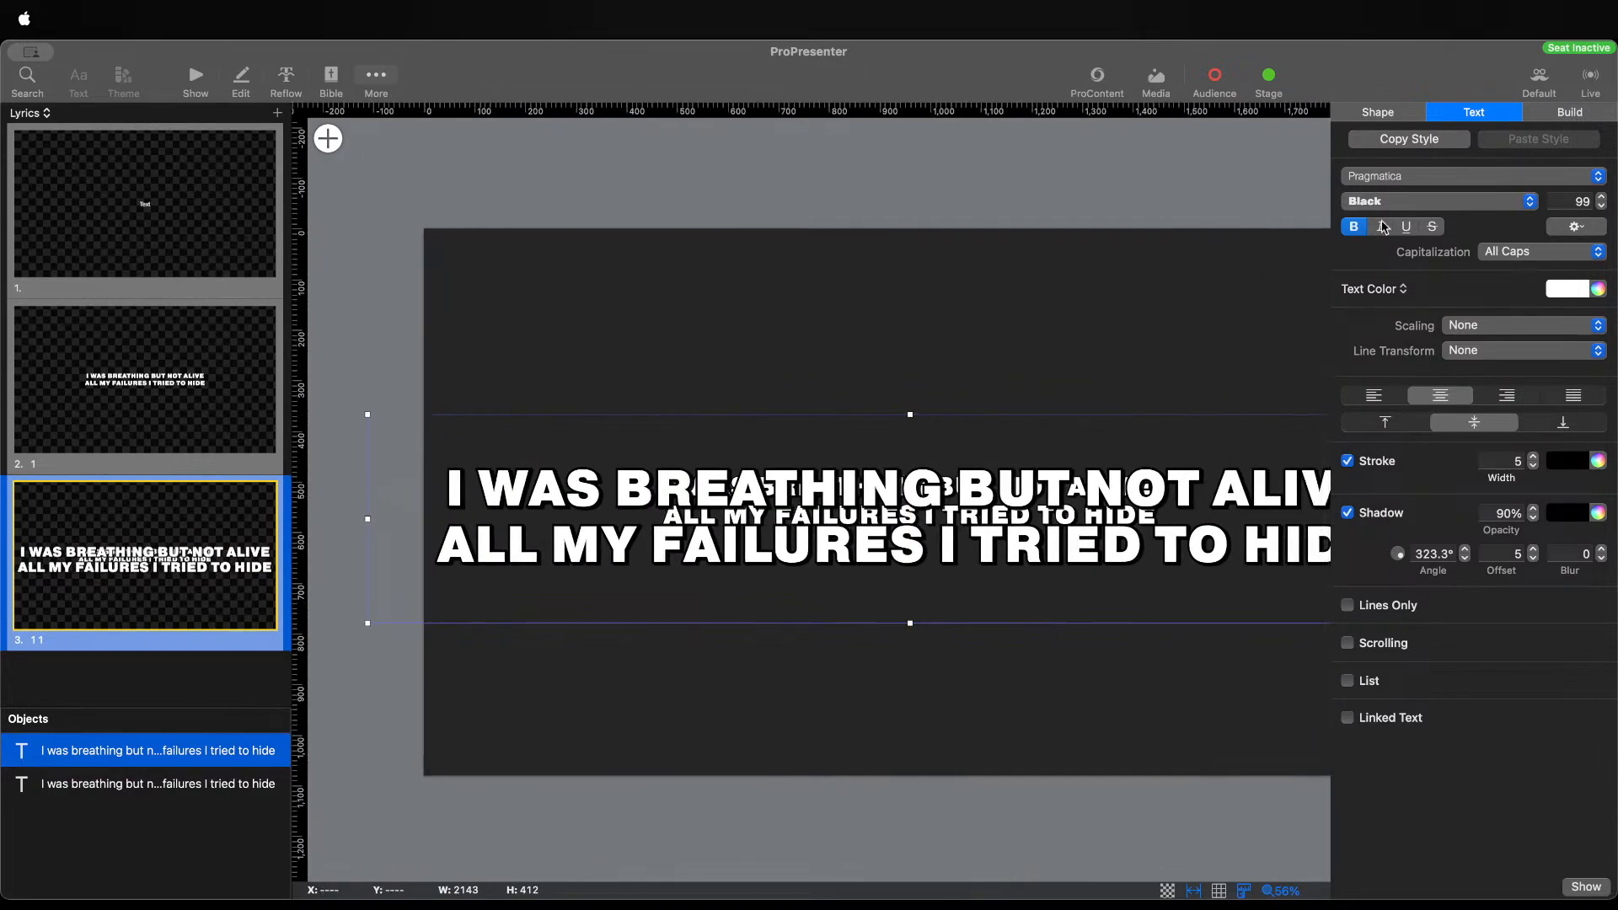
Remove the stroke and shadow from the copied lyric text and make its text color transparent
click(1347, 461)
click(1347, 497)
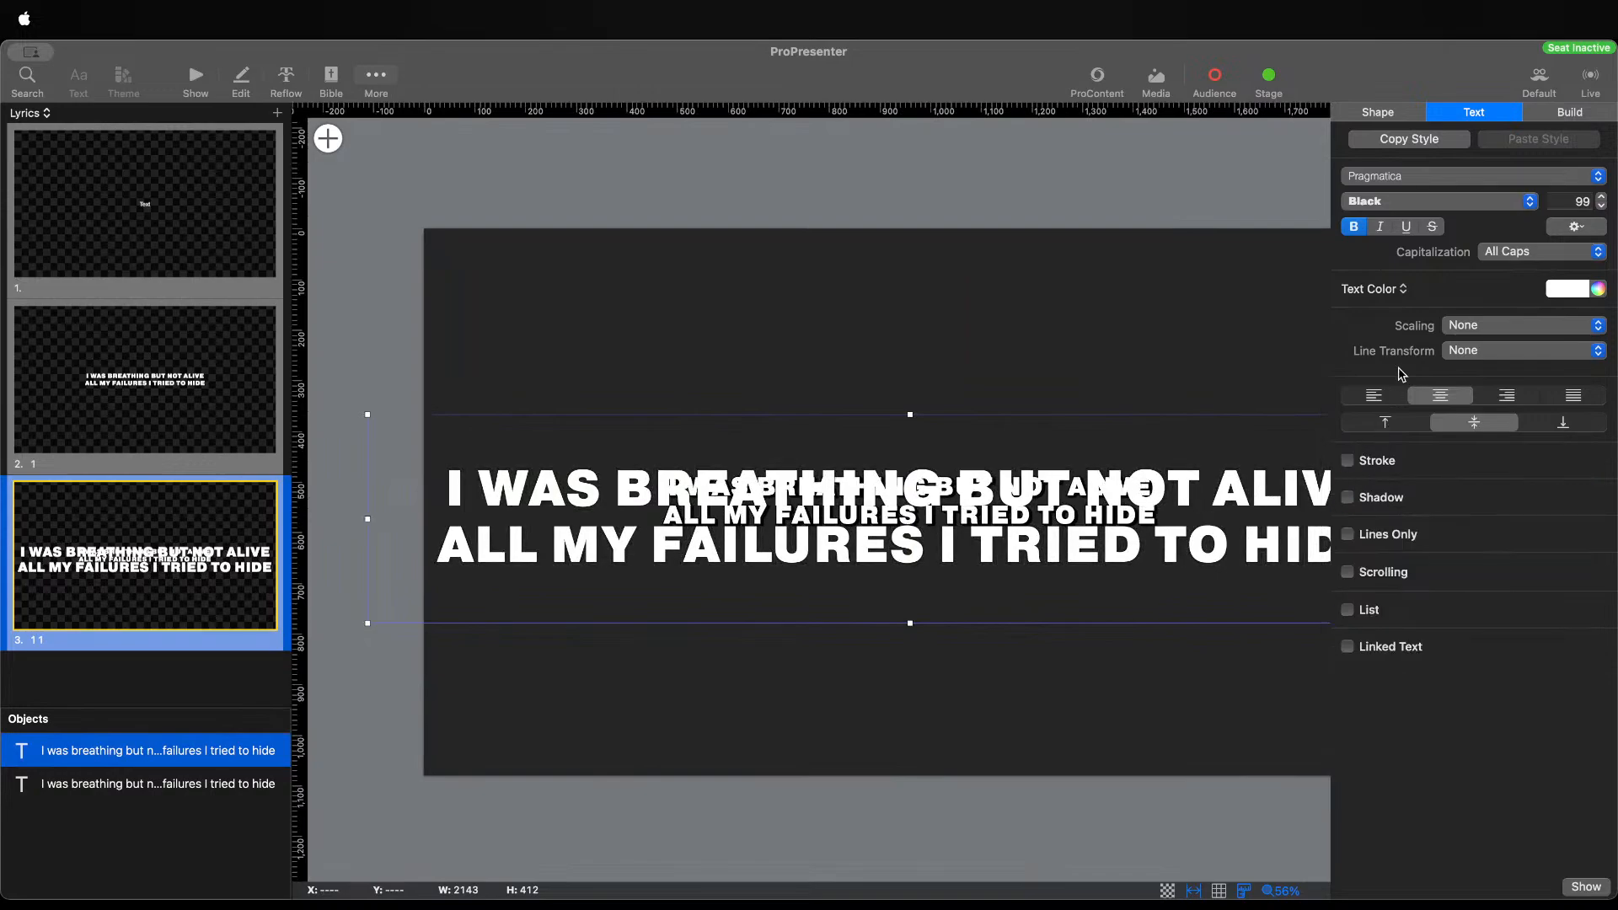
click(1371, 122)
click(1437, 113)
click(1572, 286)
click(1580, 402)
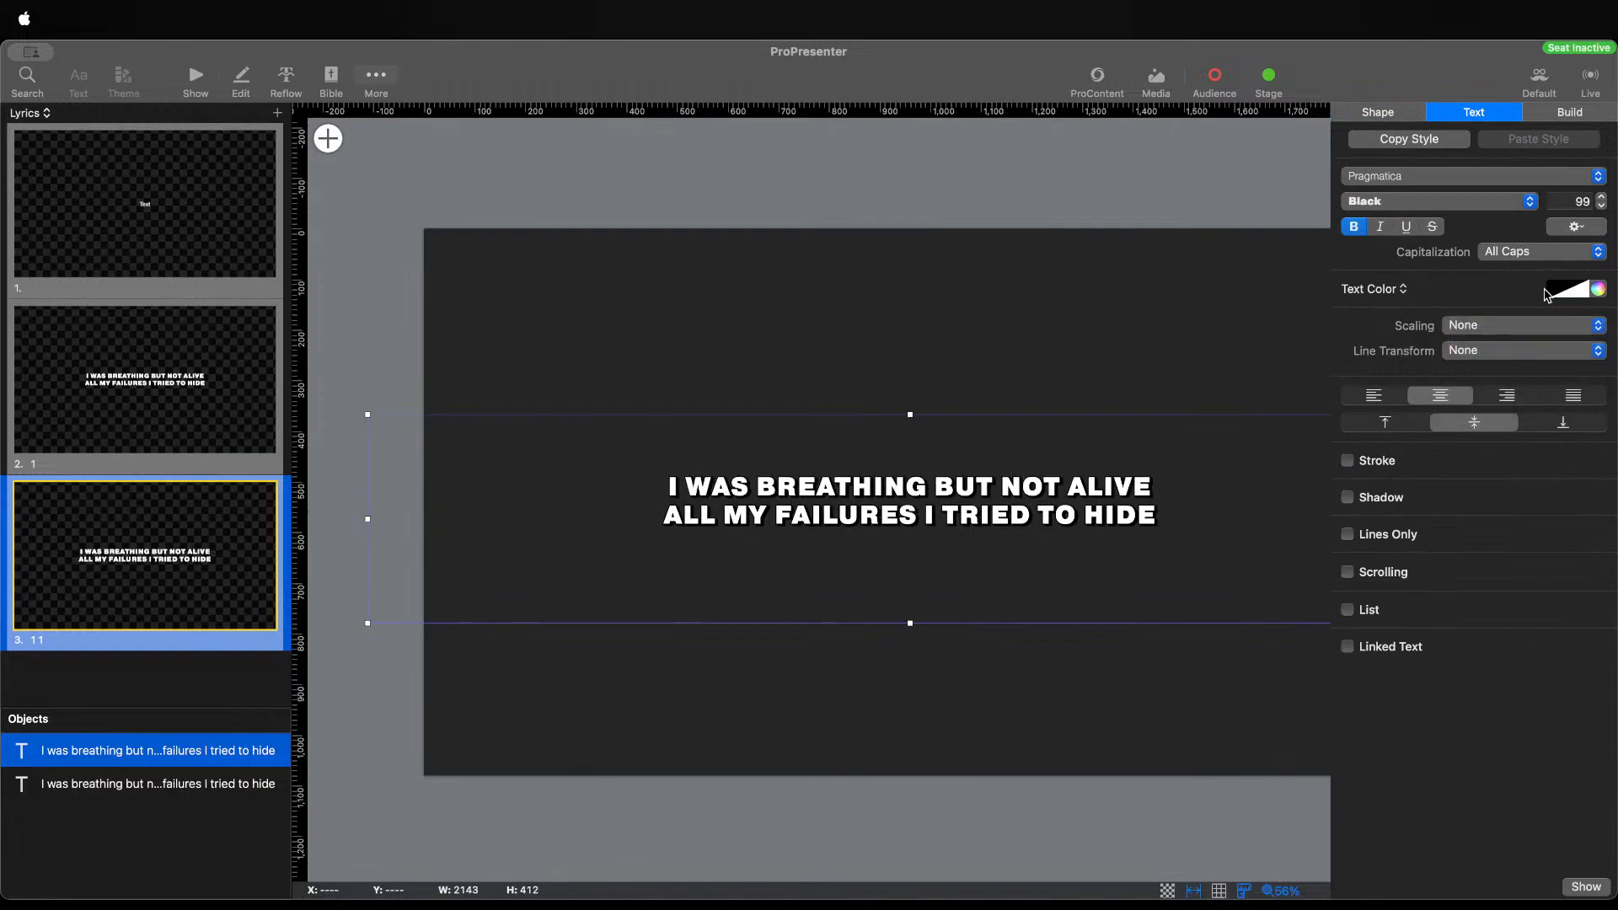
Give the copied lyric text a white stroke 2 wide and center its box vertically on the slide
click(1349, 462)
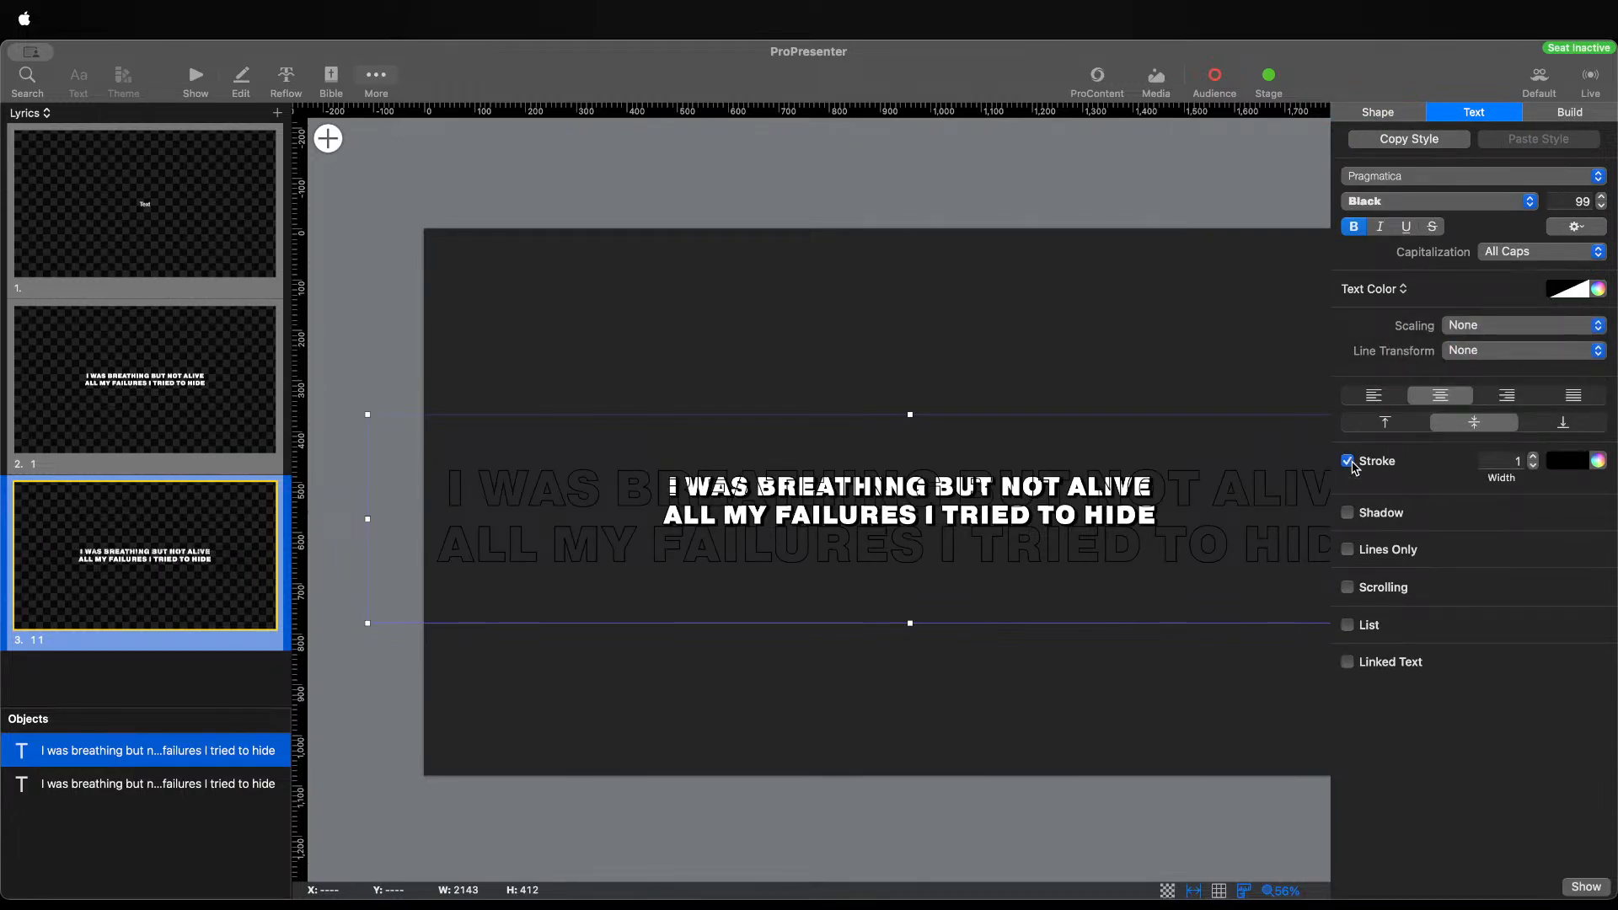
drag(1283, 542, 1257, 517)
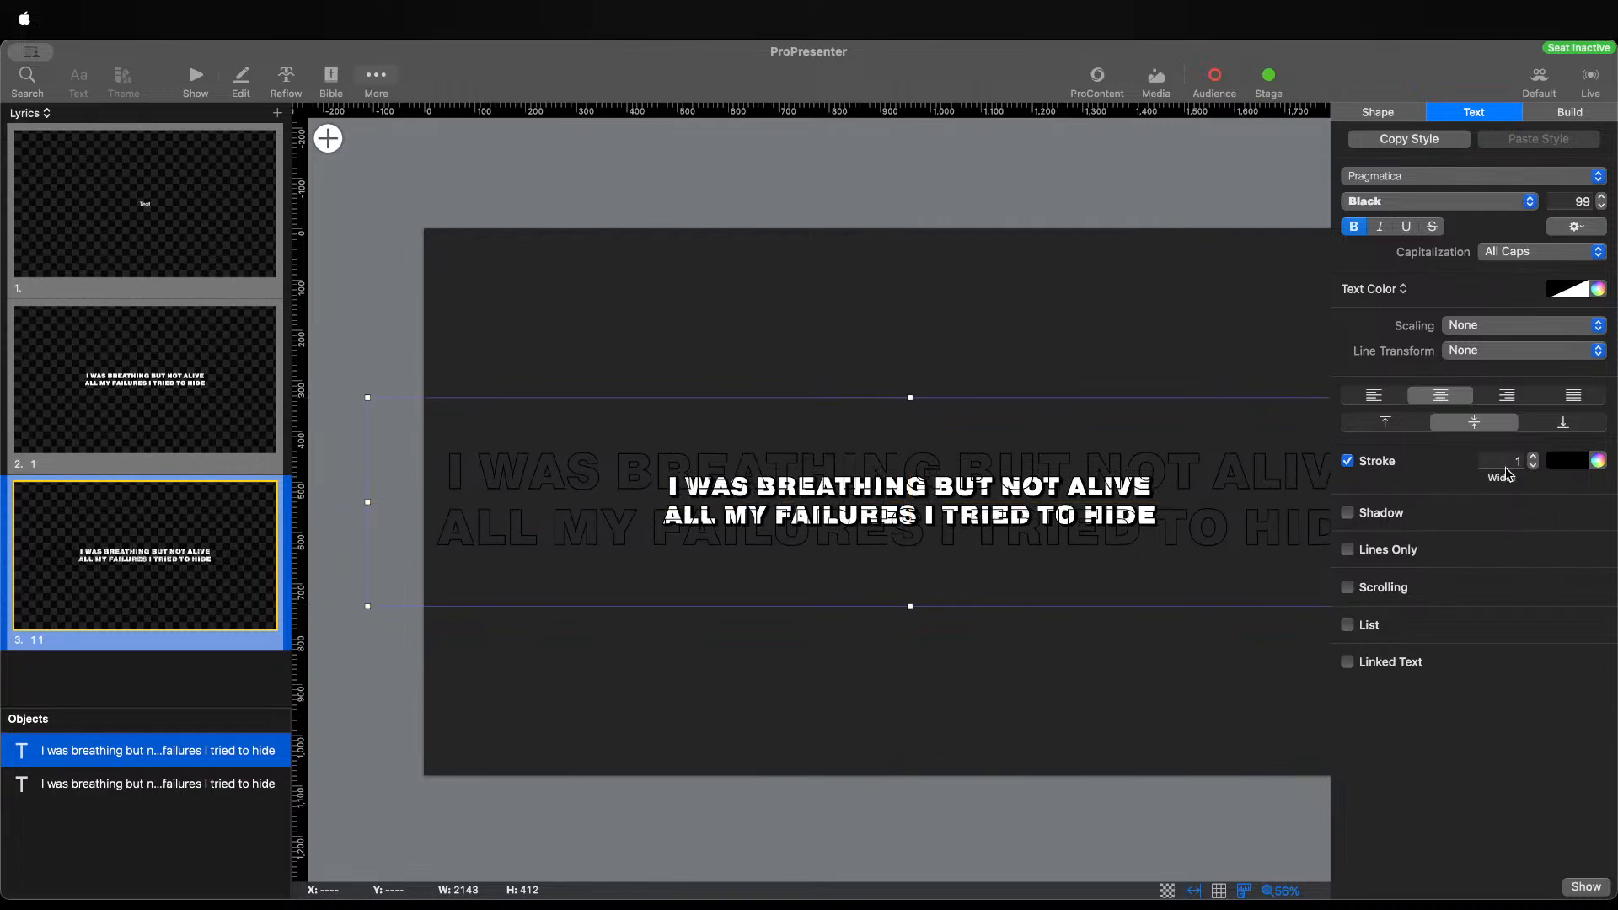
click(1532, 456)
click(1569, 460)
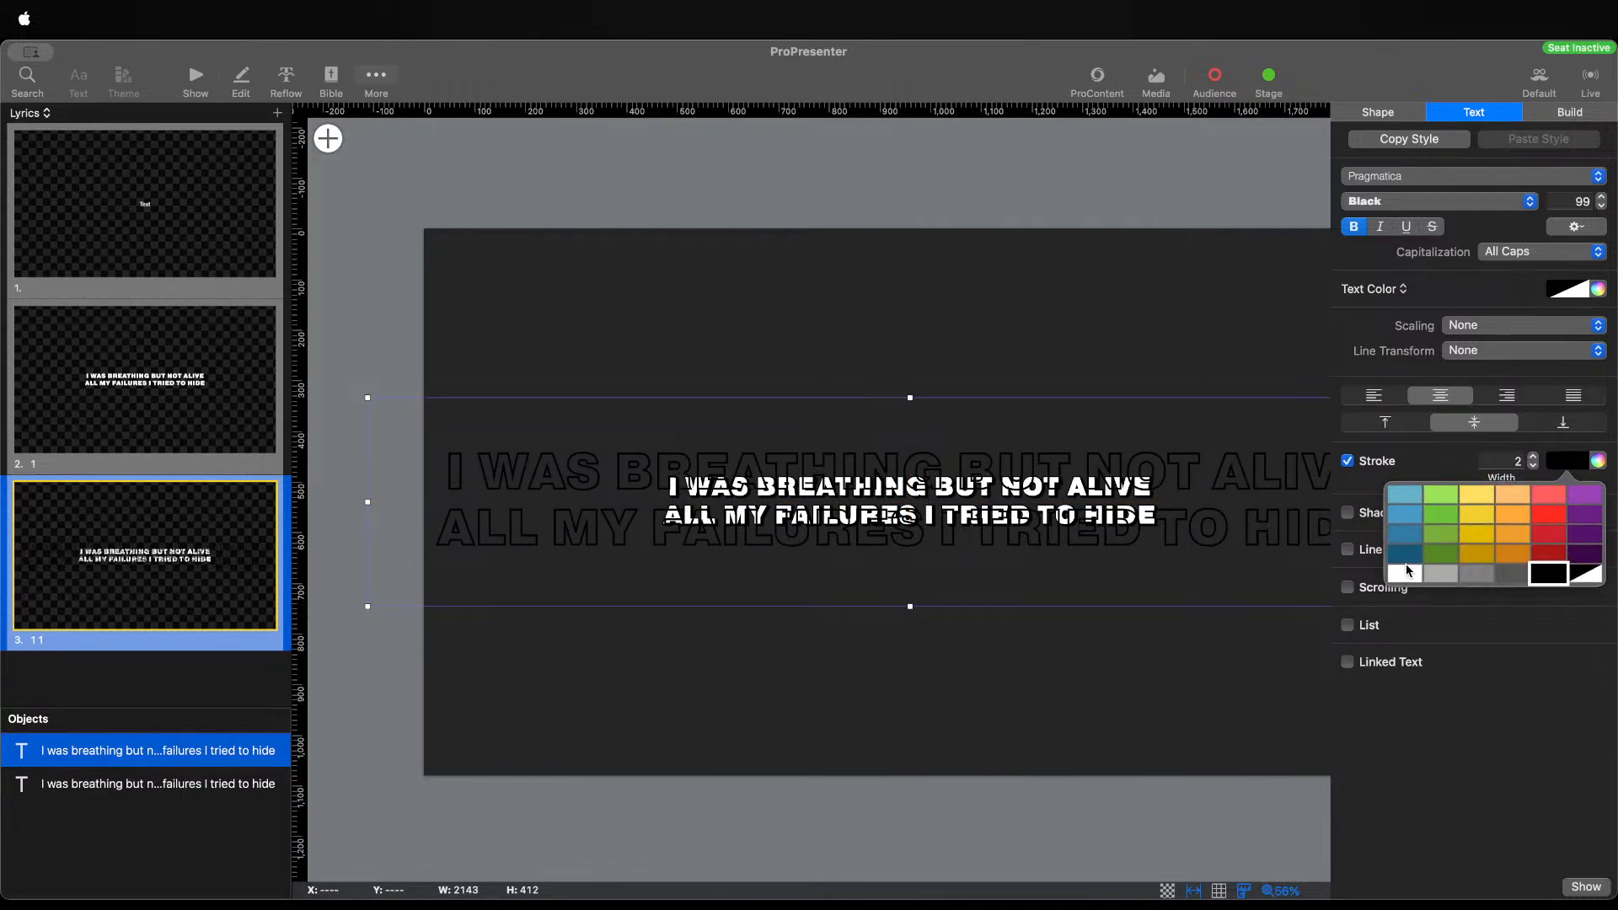
click(1405, 574)
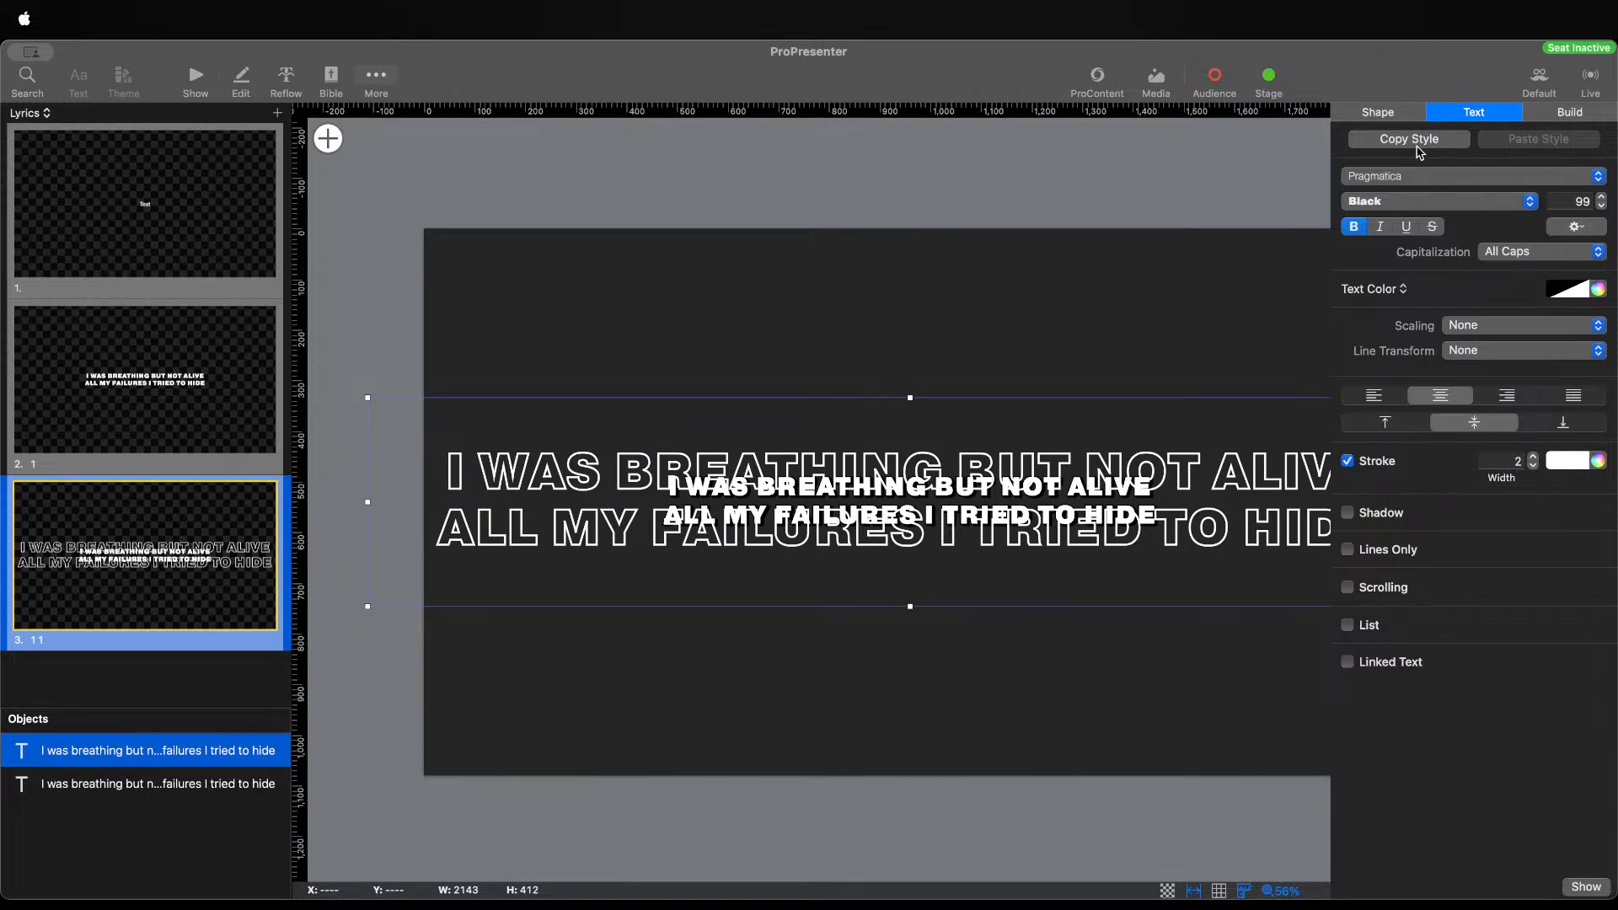
Reduce the opacity of the copied text's white stroke color to 74%
click(1584, 233)
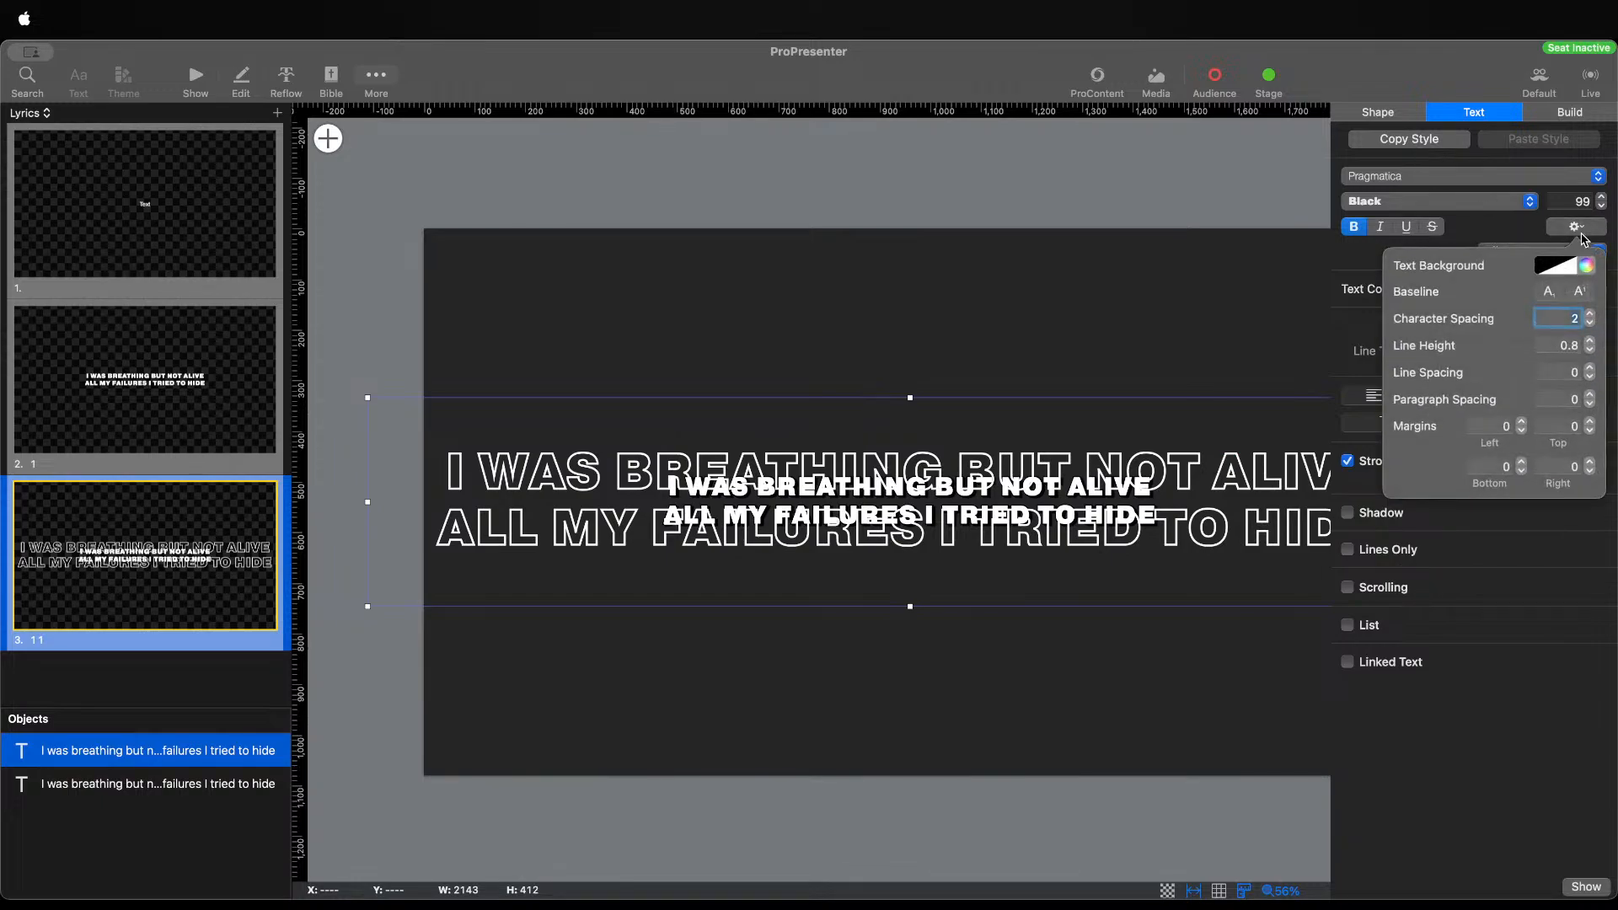
click(1362, 270)
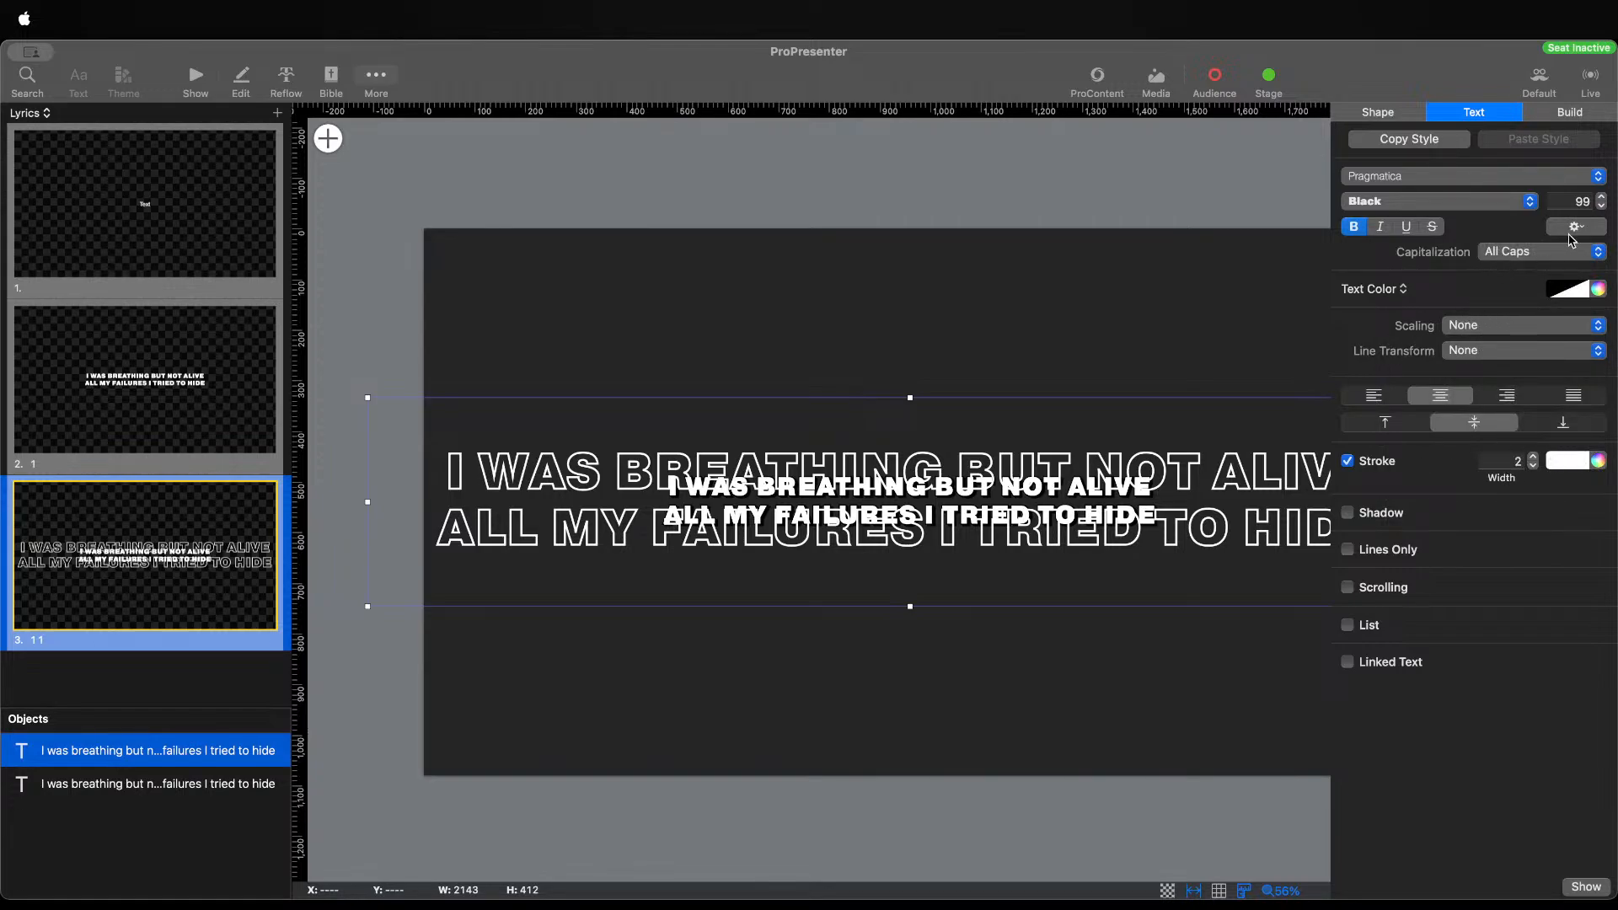
click(1581, 461)
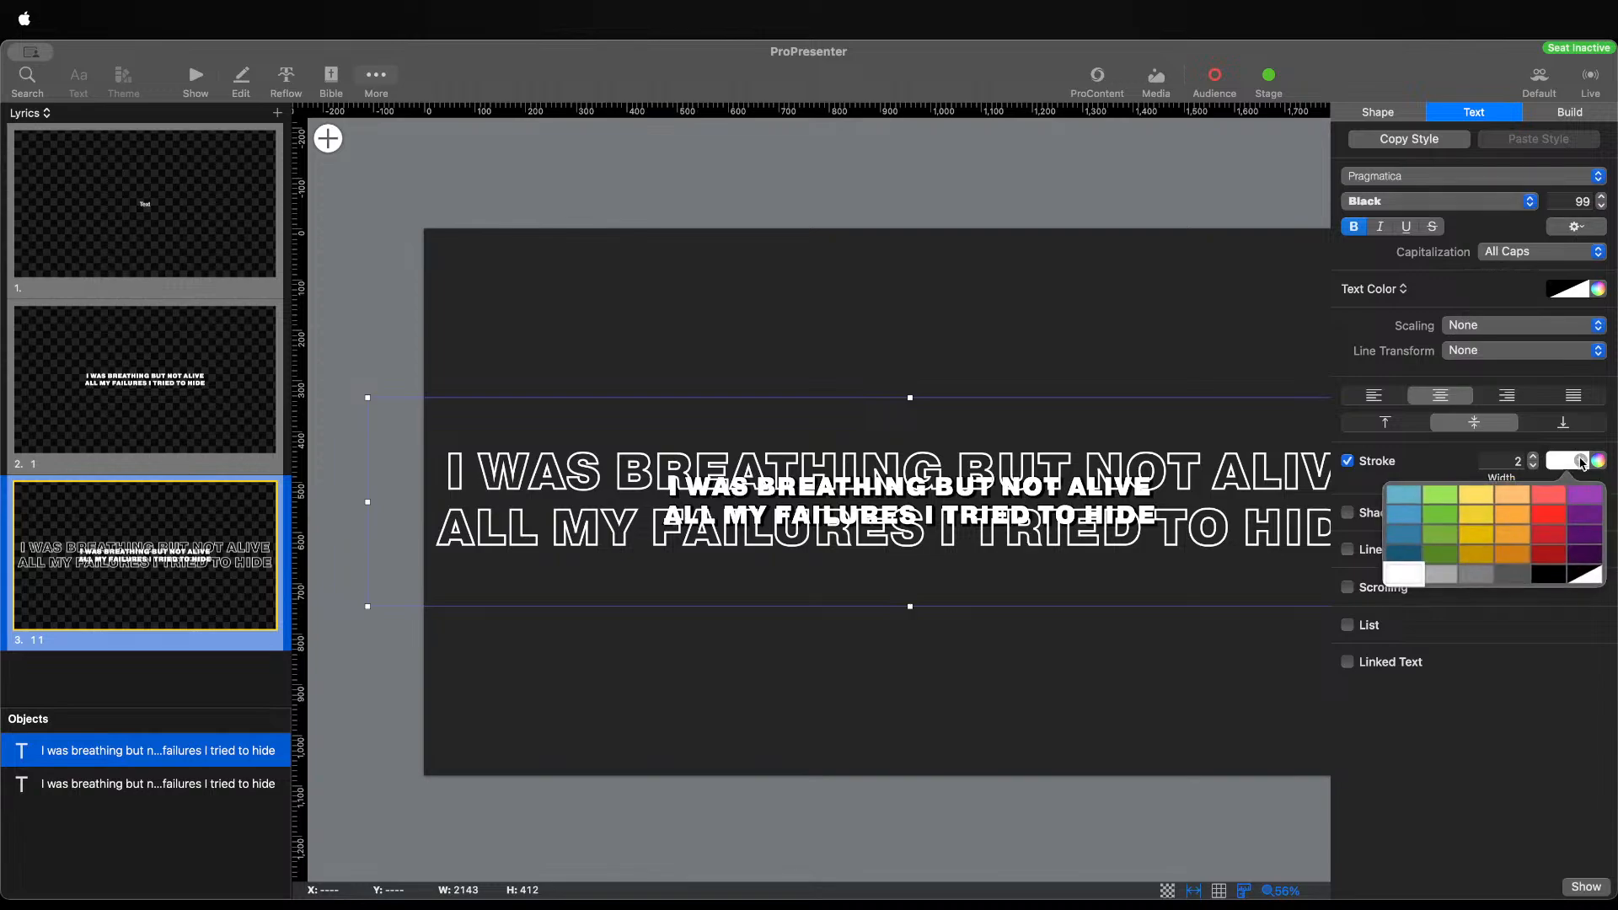
click(1598, 461)
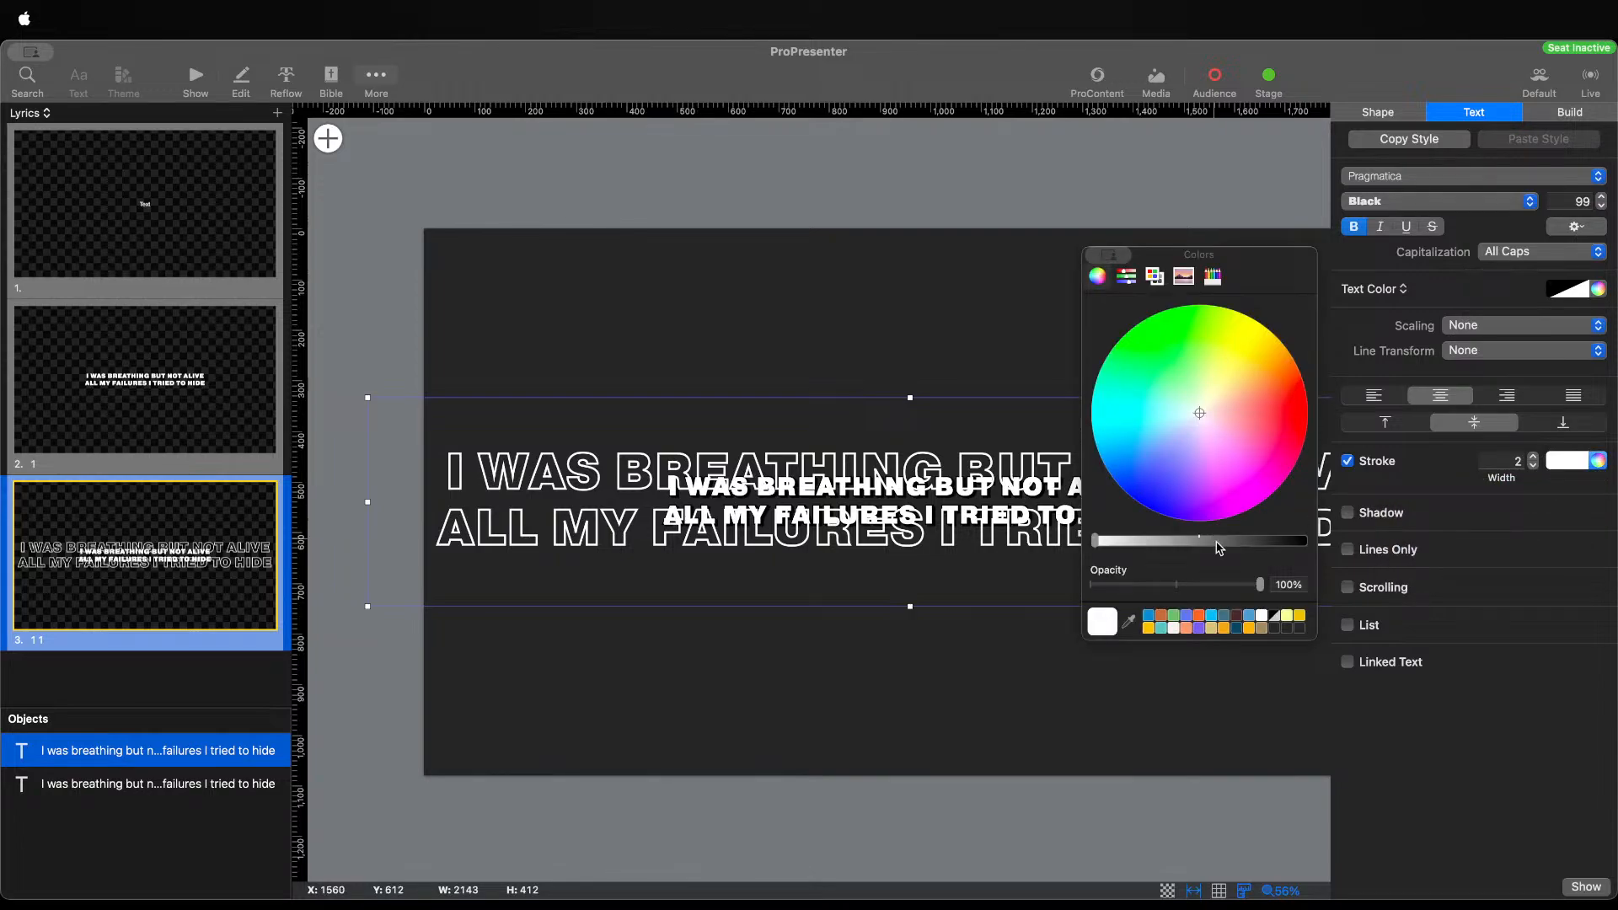
mouse_move(1232, 585)
mouse_down()
mouse_move(1180, 588)
mouse_move(1218, 585)
mouse_up()
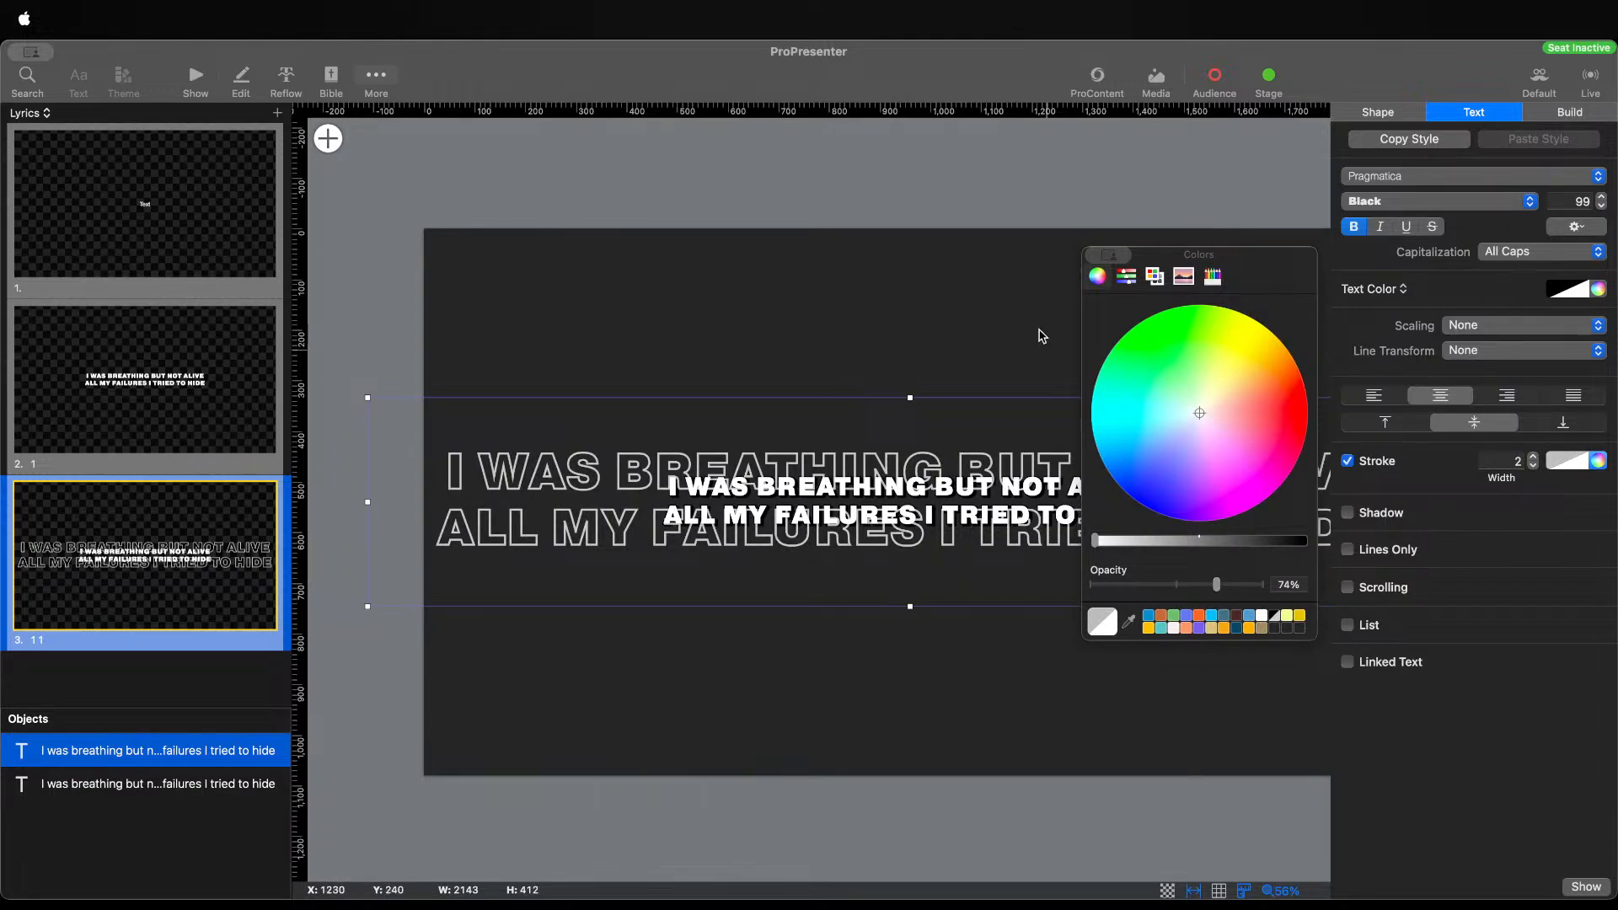
click(1027, 281)
click(632, 438)
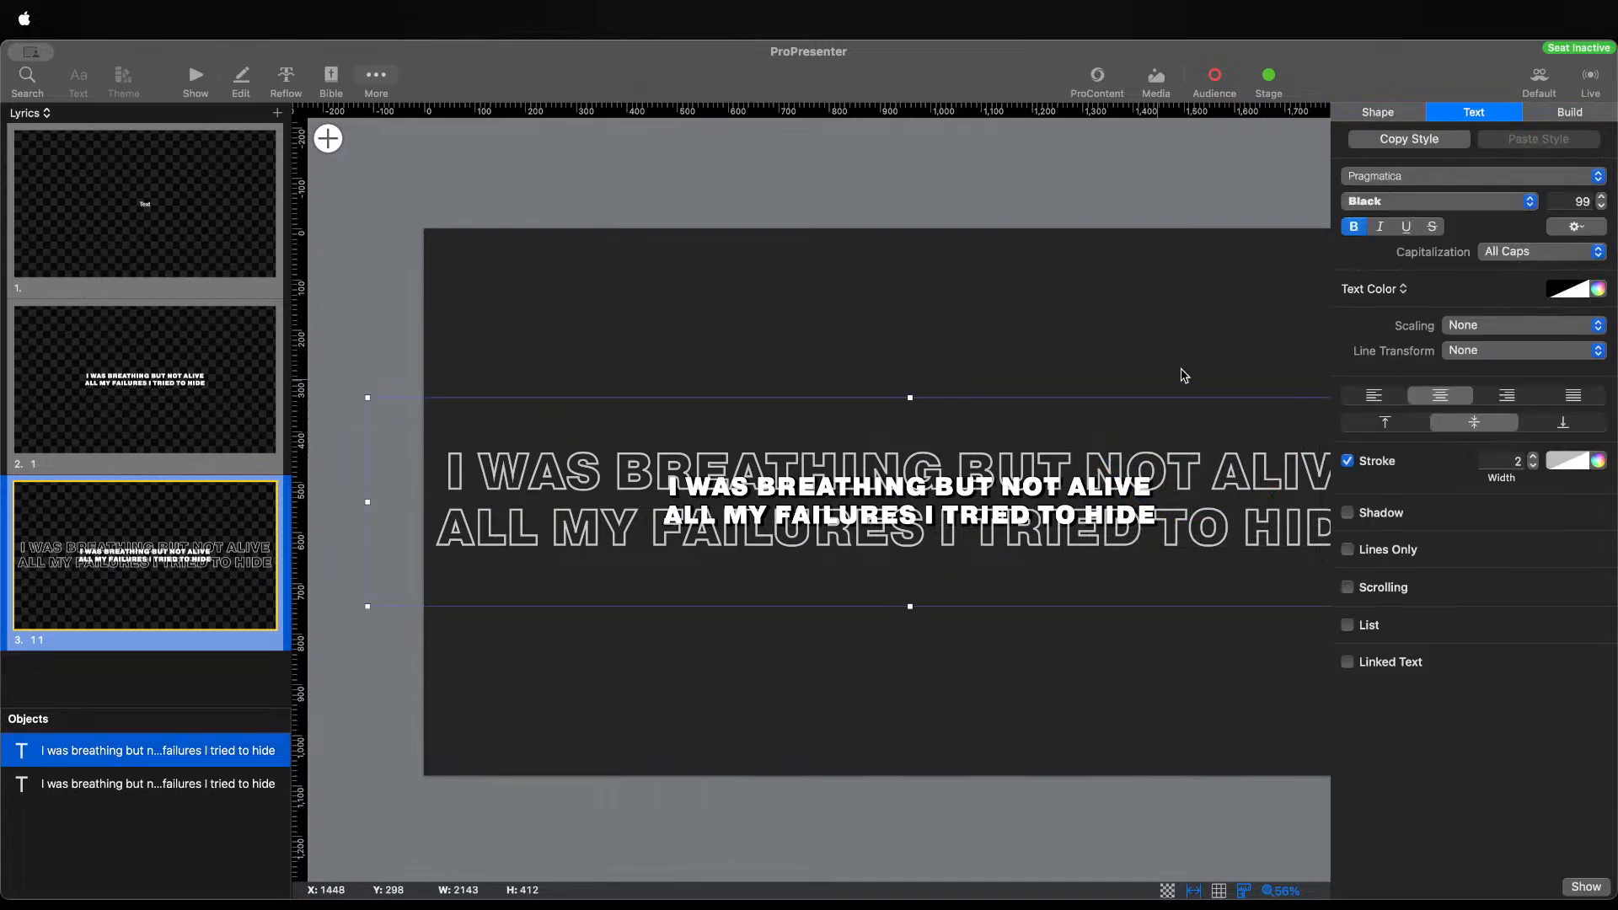
Set the outlined text's line height to 0.6 and its character spacing to 0
click(1575, 227)
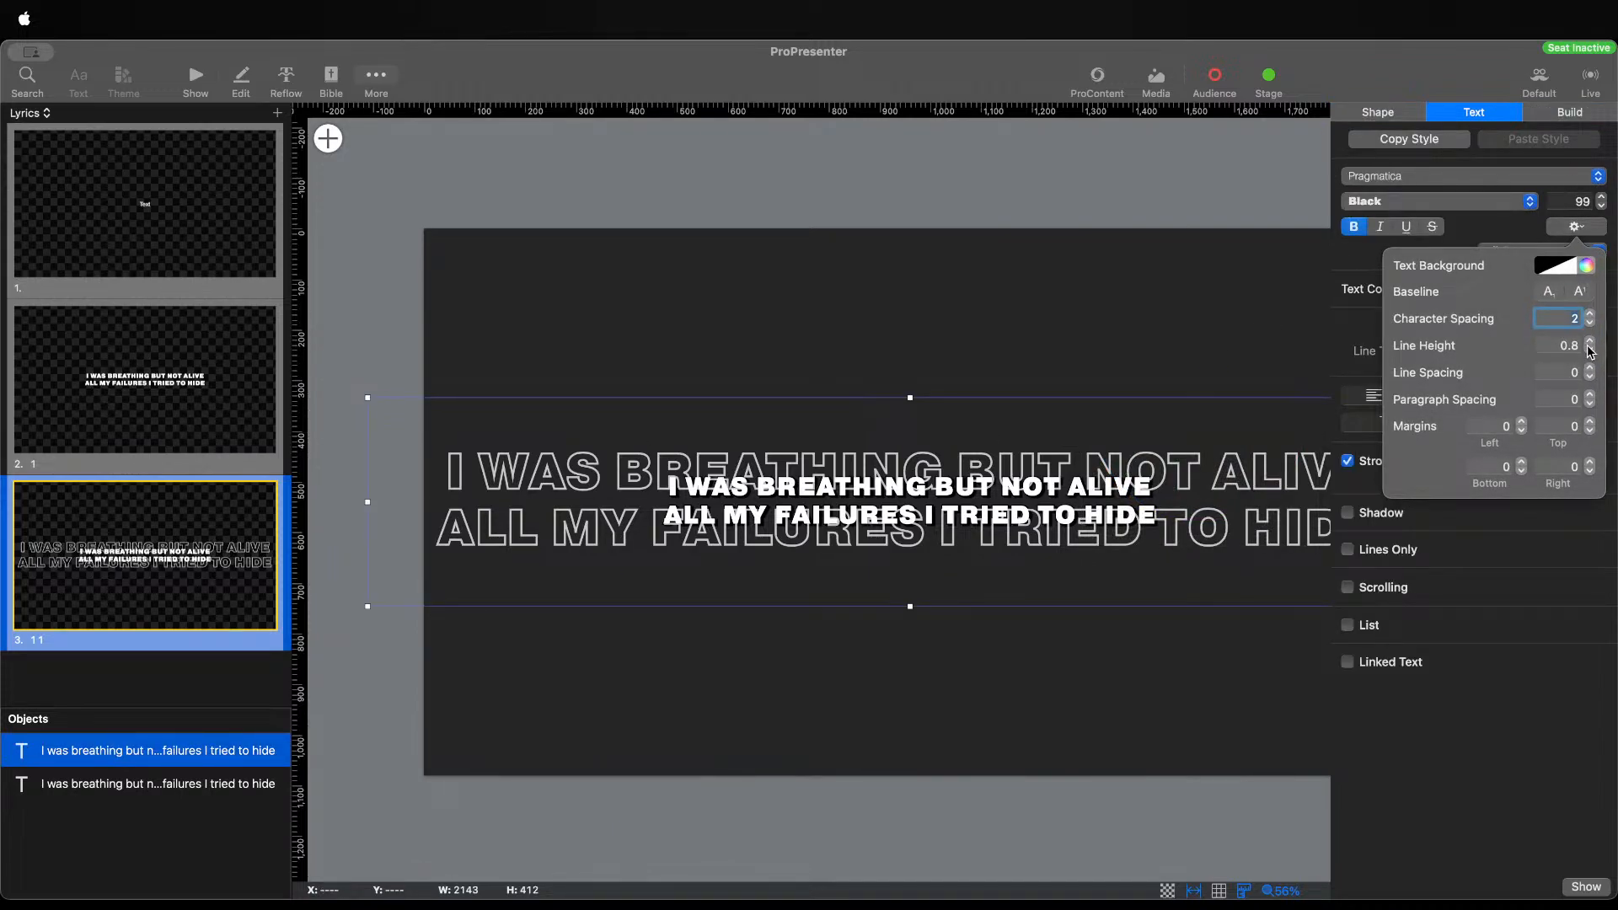
click(1589, 350)
click(1589, 350)
click(1589, 325)
click(1590, 325)
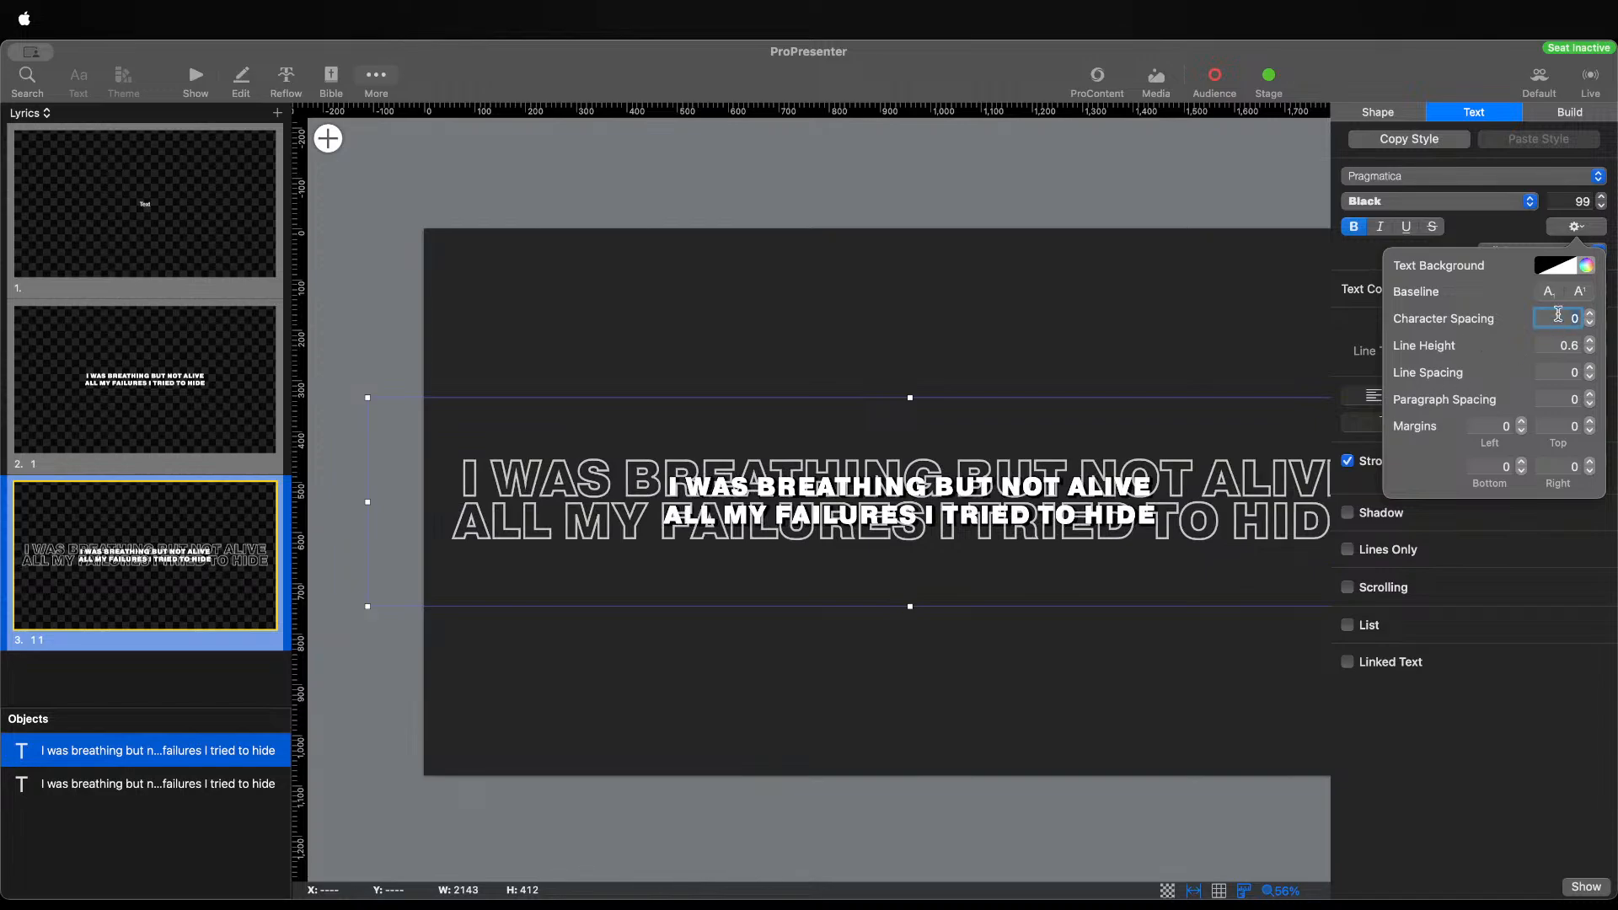
Reduce the text size of the outlined lyric copy to 86
click(1601, 206)
click(1601, 206)
click(1600, 205)
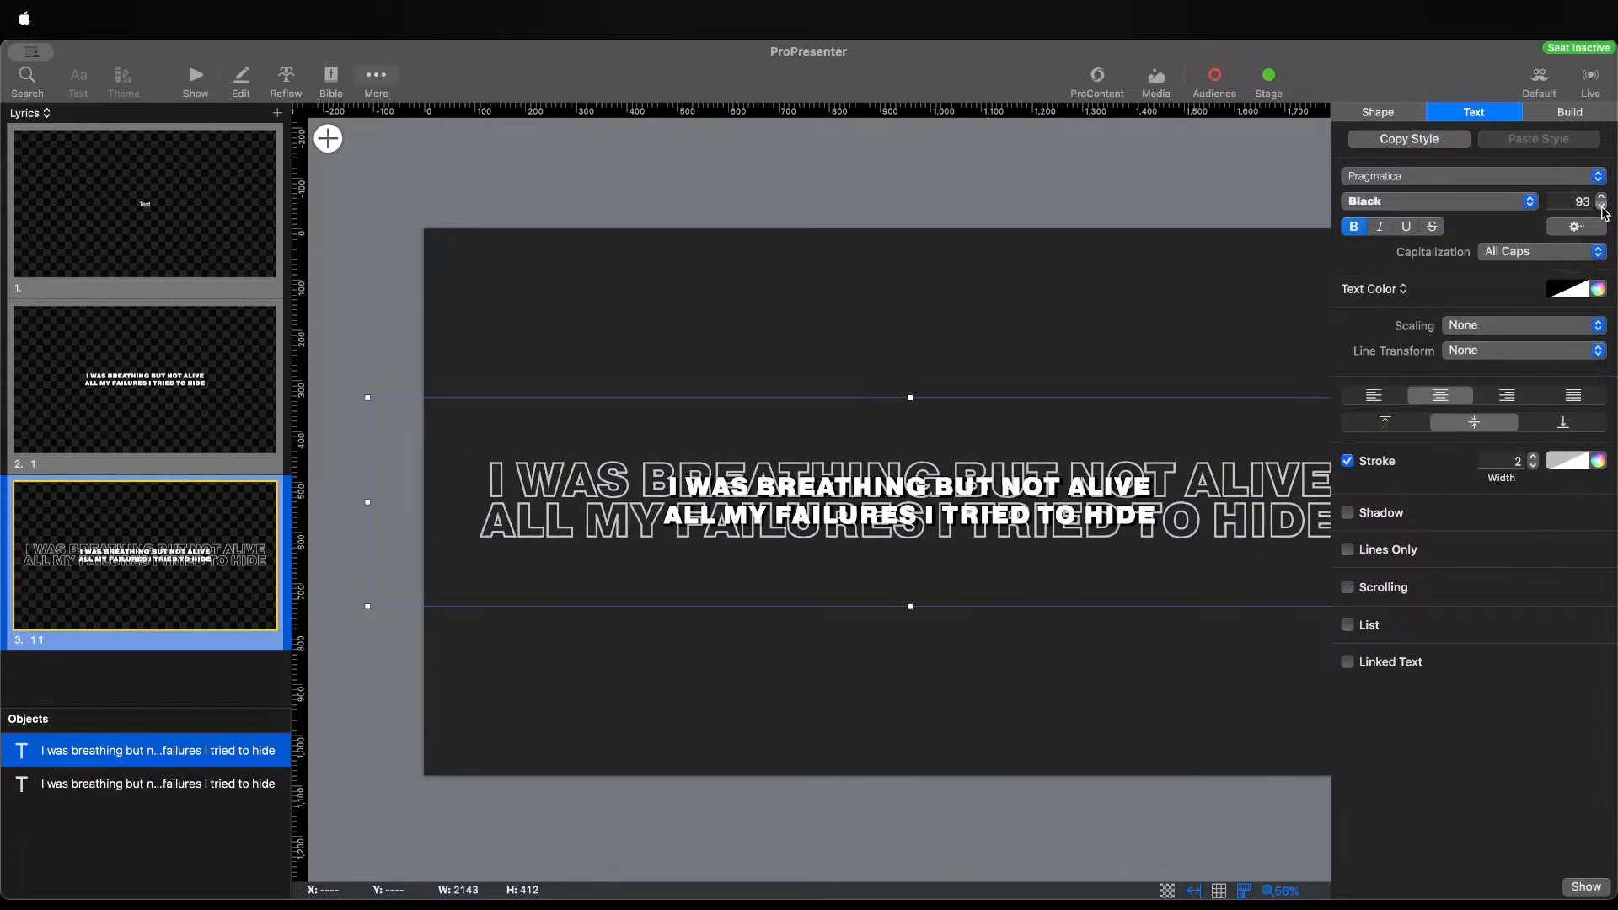
click(1601, 206)
click(1601, 206)
click(1600, 206)
click(1601, 206)
click(1601, 206)
click(1601, 205)
click(1600, 206)
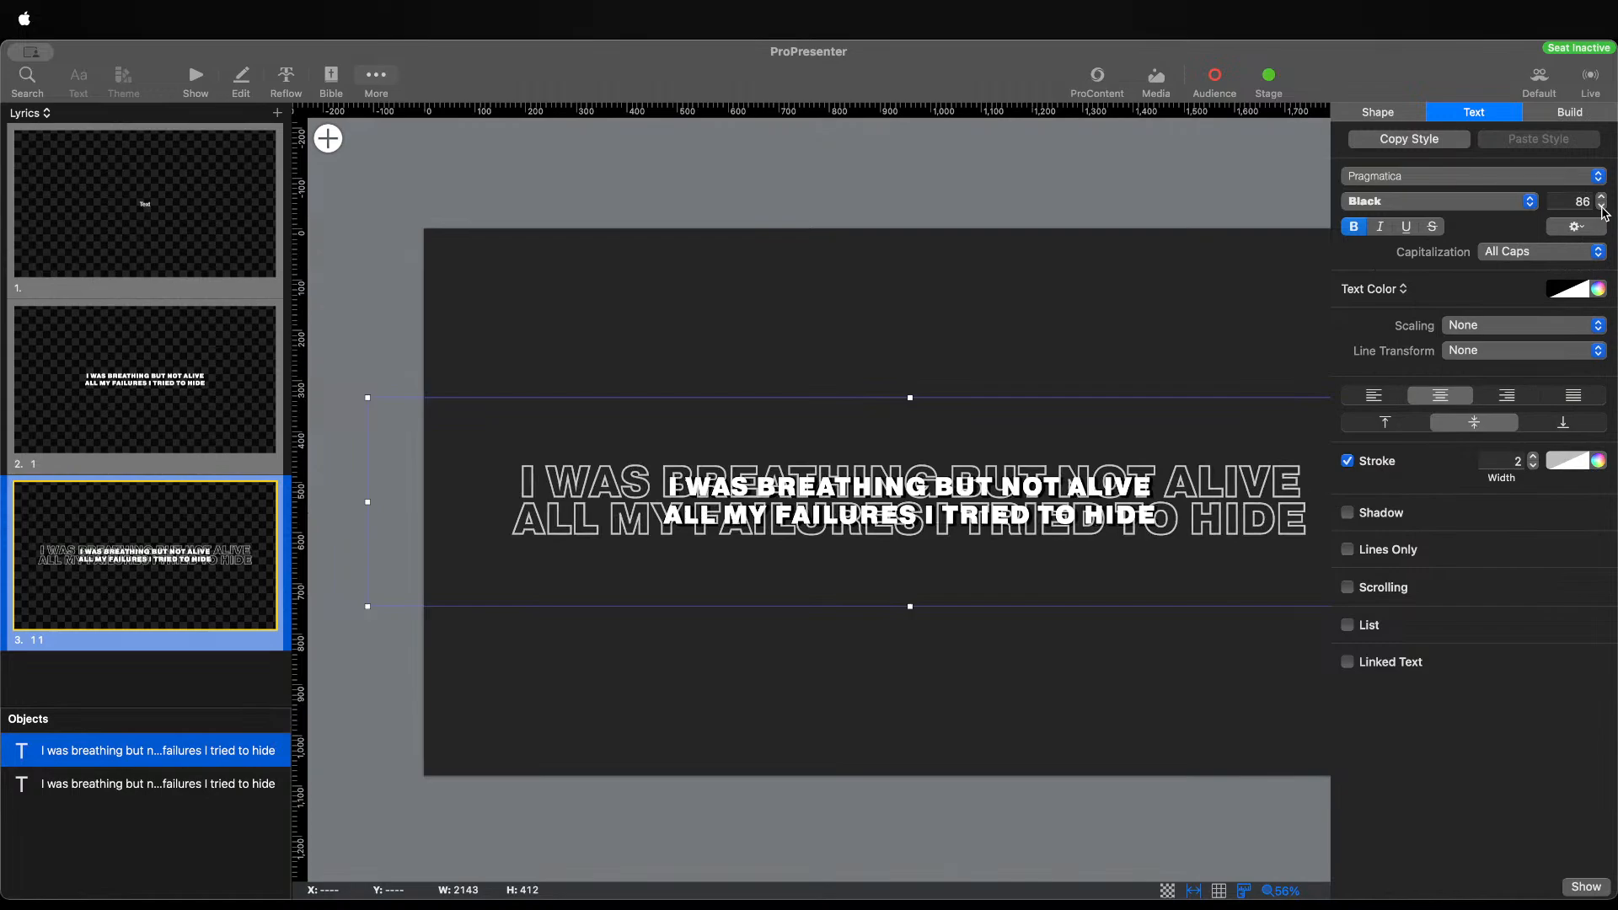
Turn on linked text for the outlined lyric copy and link it to the other lyric text object on the slide
click(1348, 661)
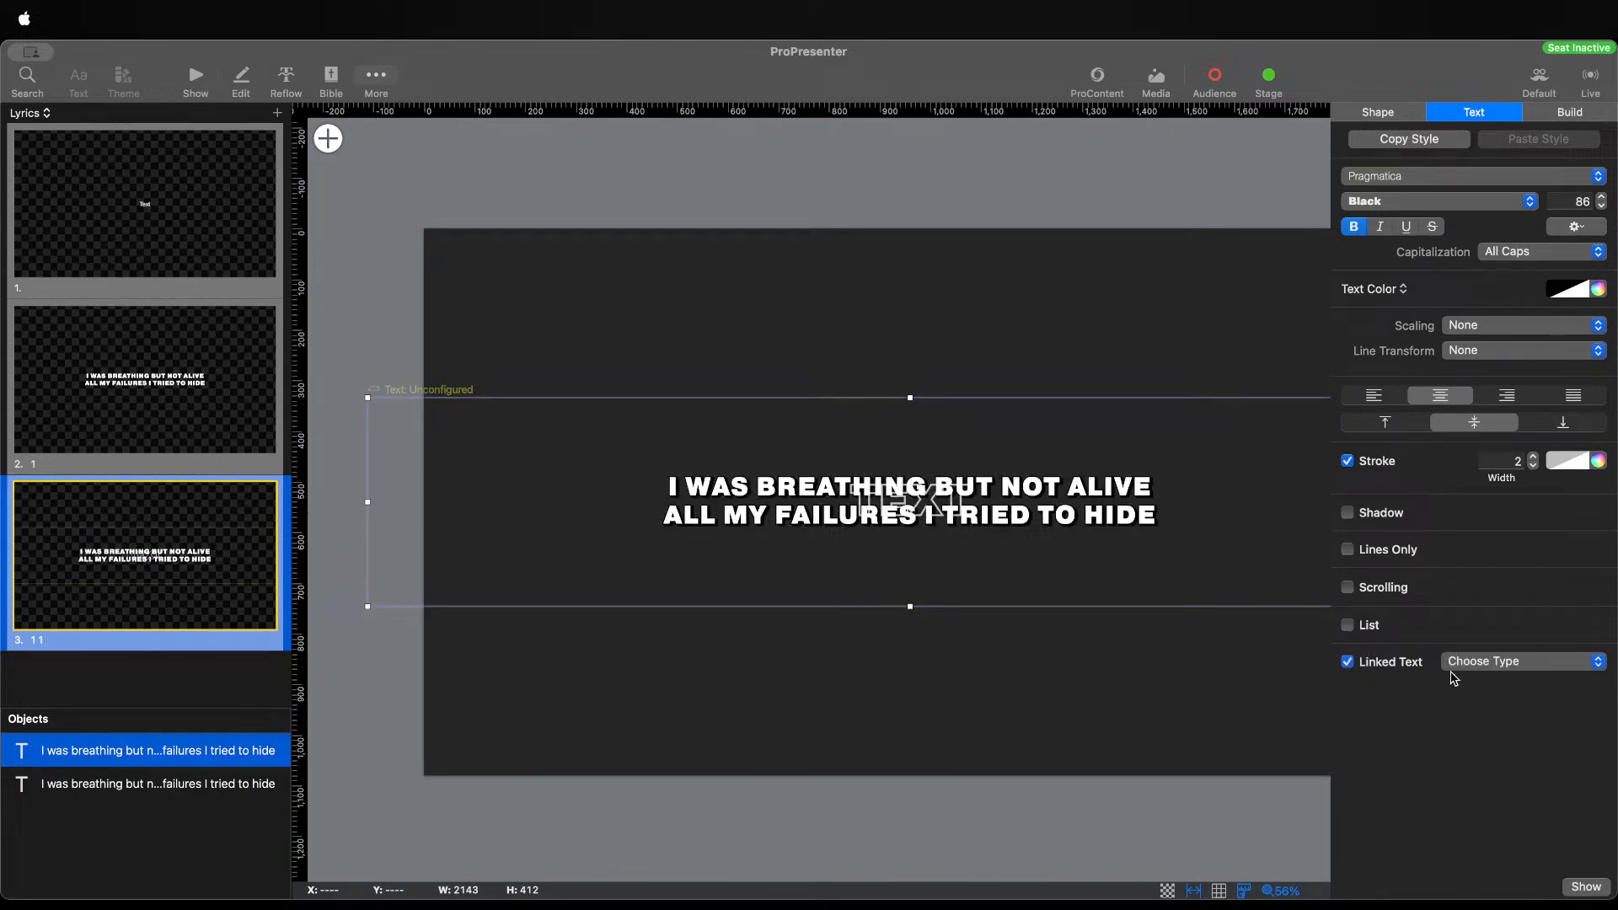
click(1476, 664)
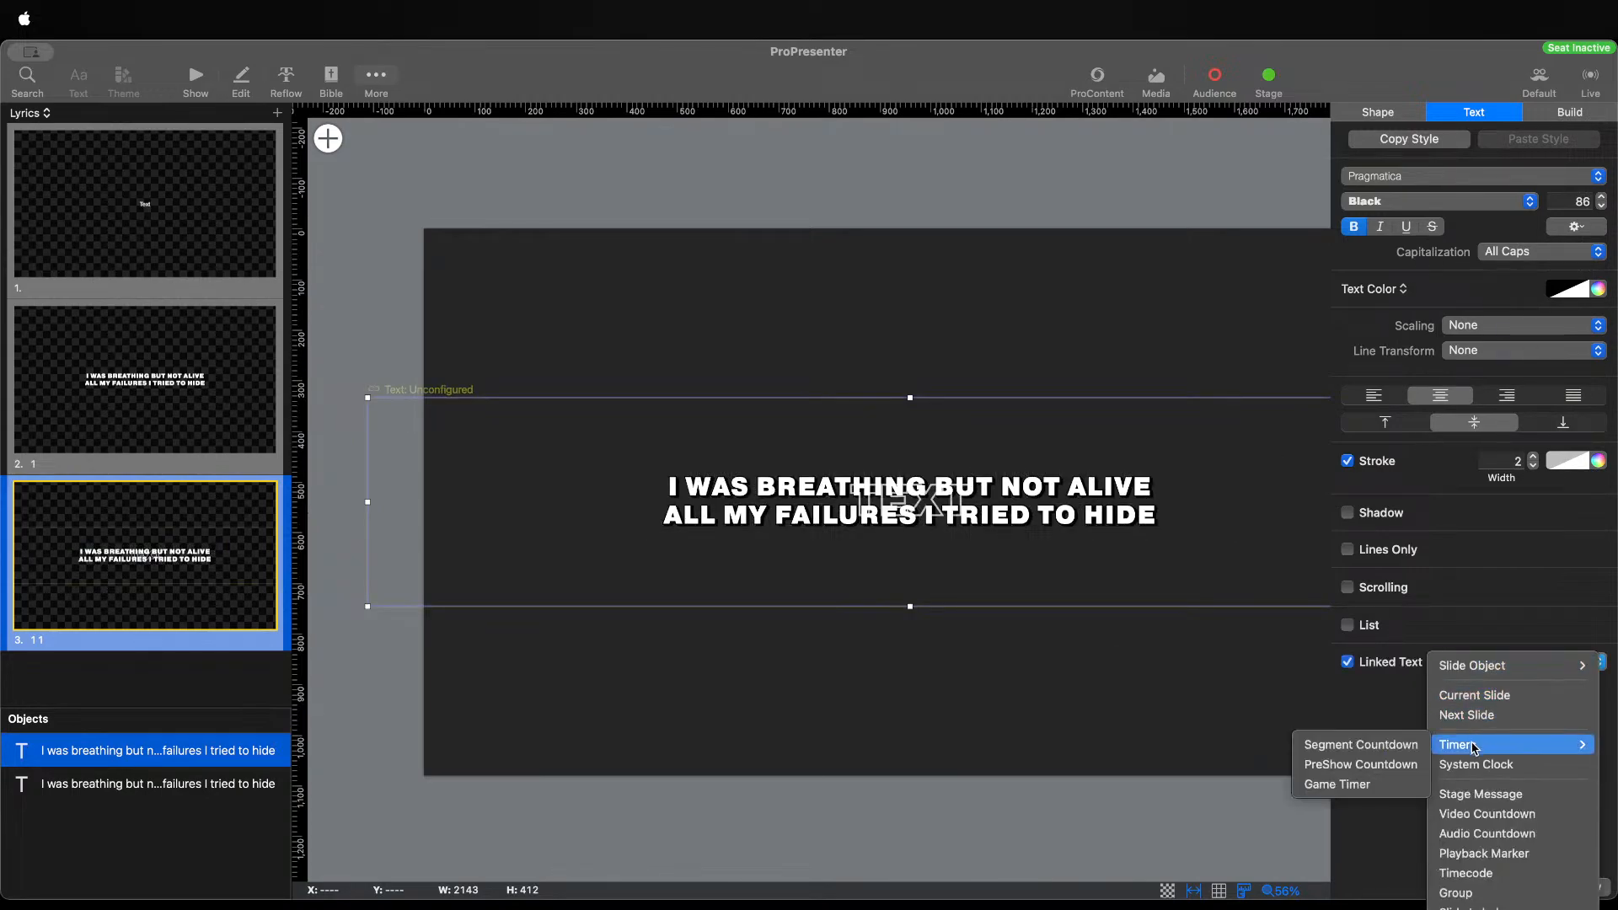
mouse_move(1487, 674)
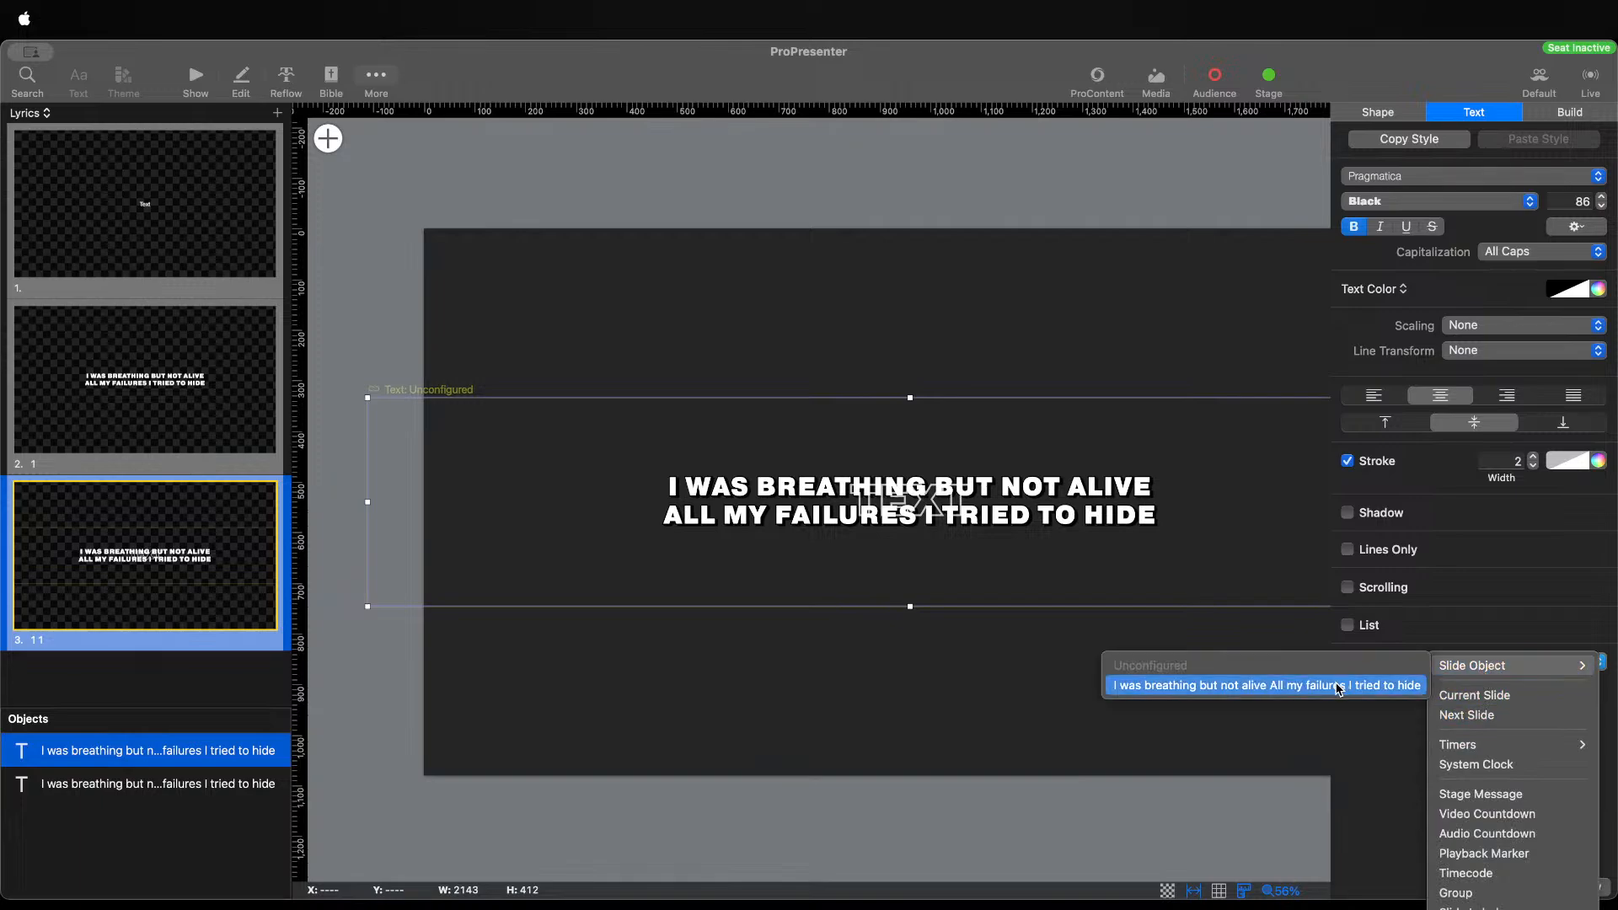
click(1339, 688)
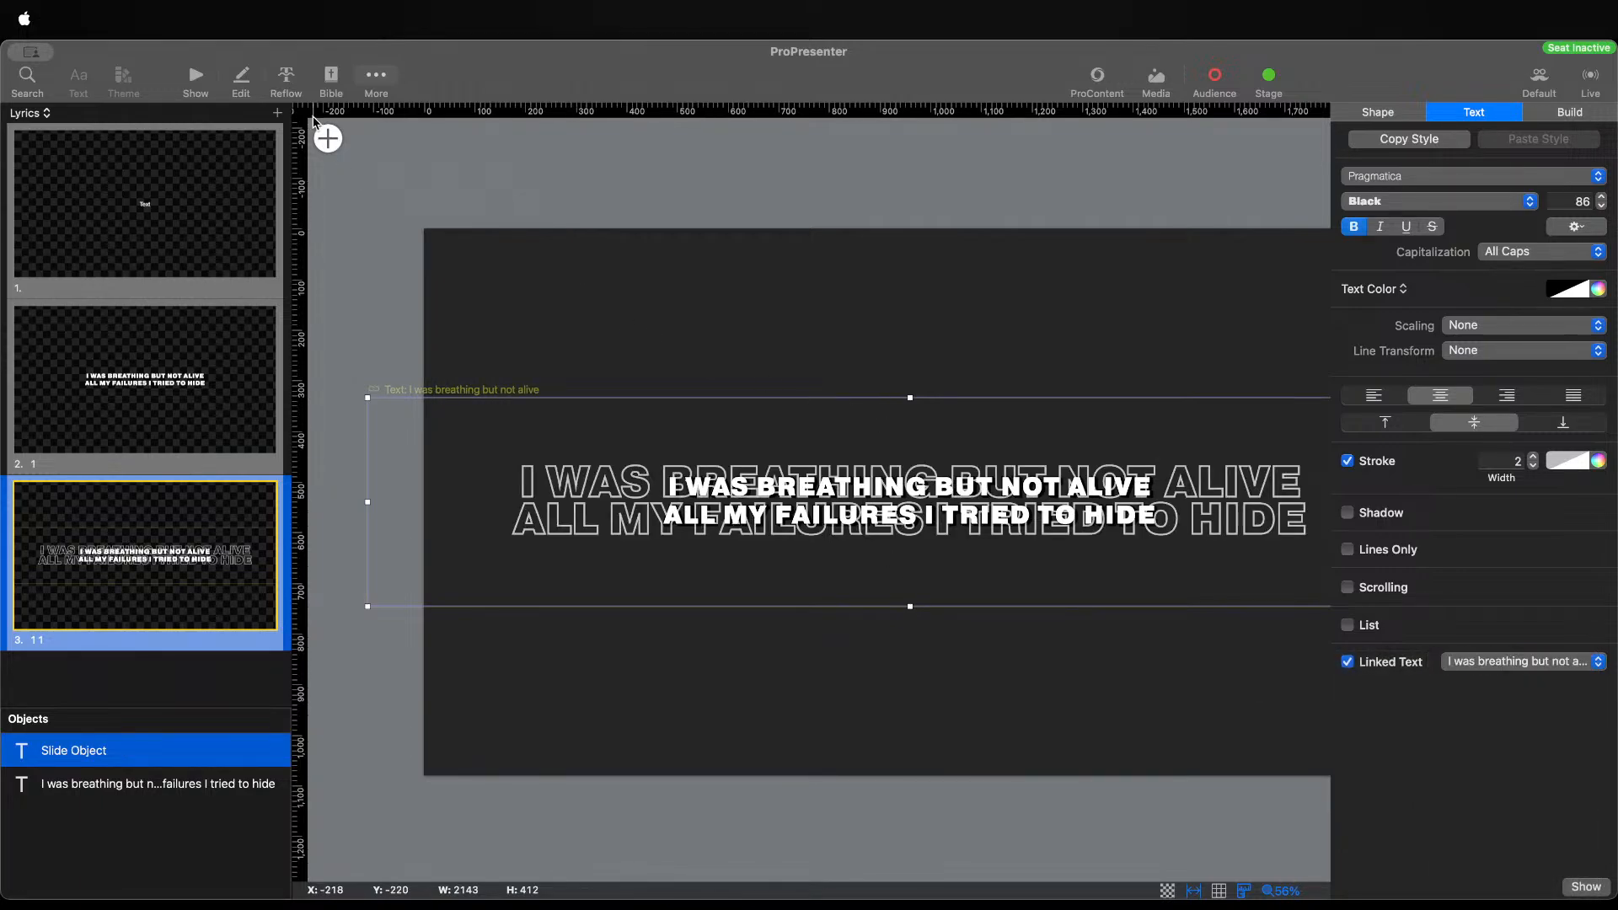
Return to the presentation and apply the outlined Lyrics theme slide "1 1" to the slides of Glorious Day
click(196, 78)
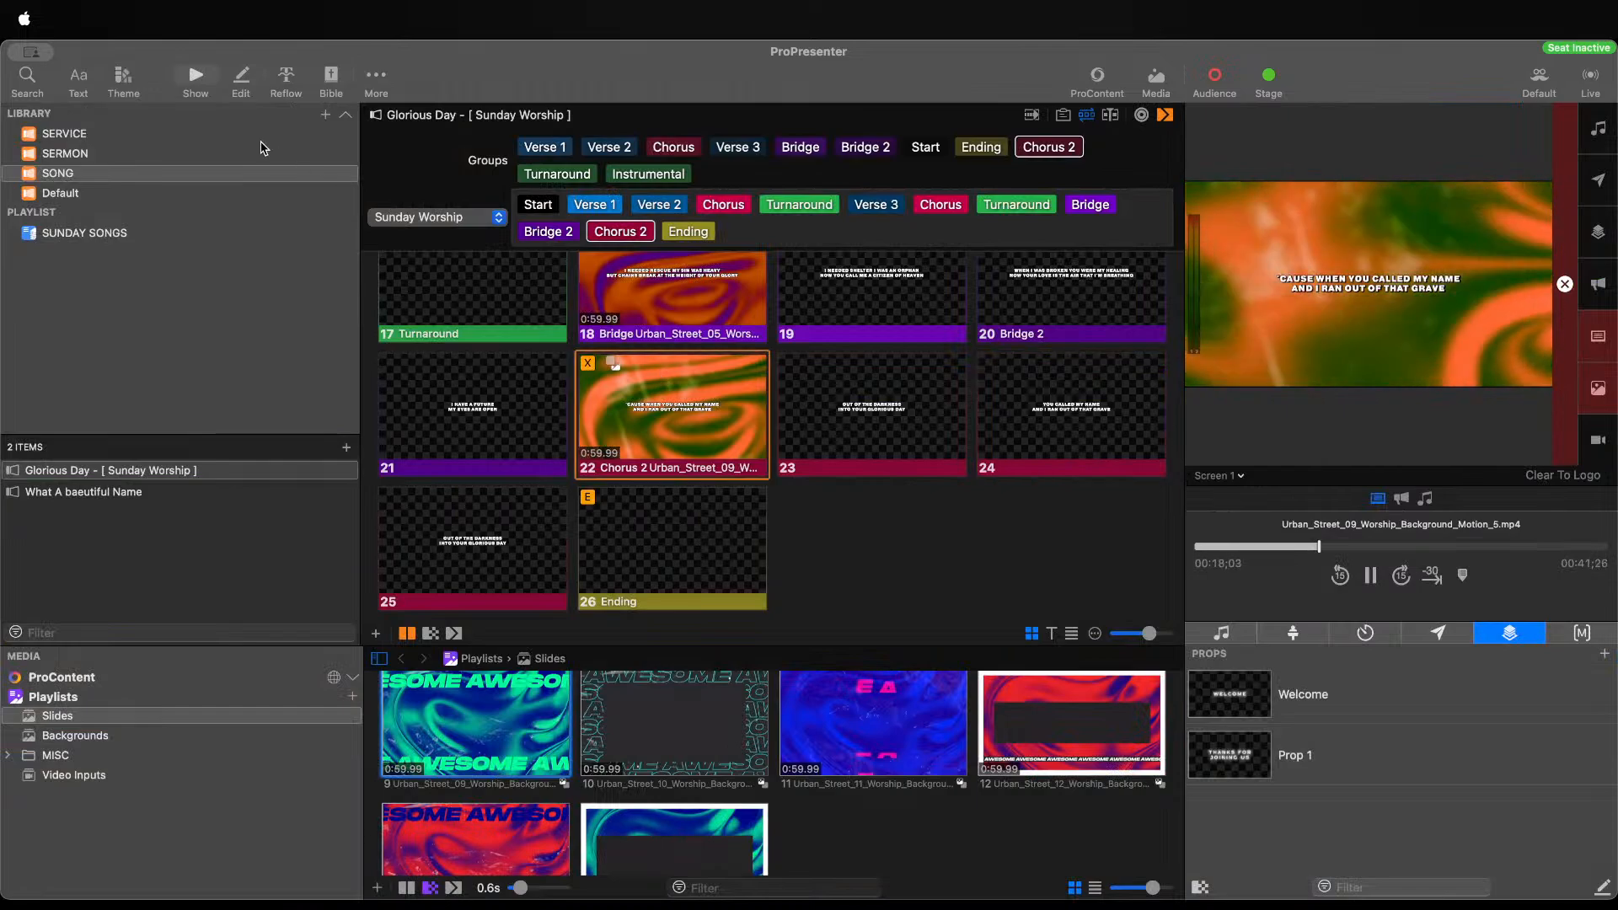
click(123, 80)
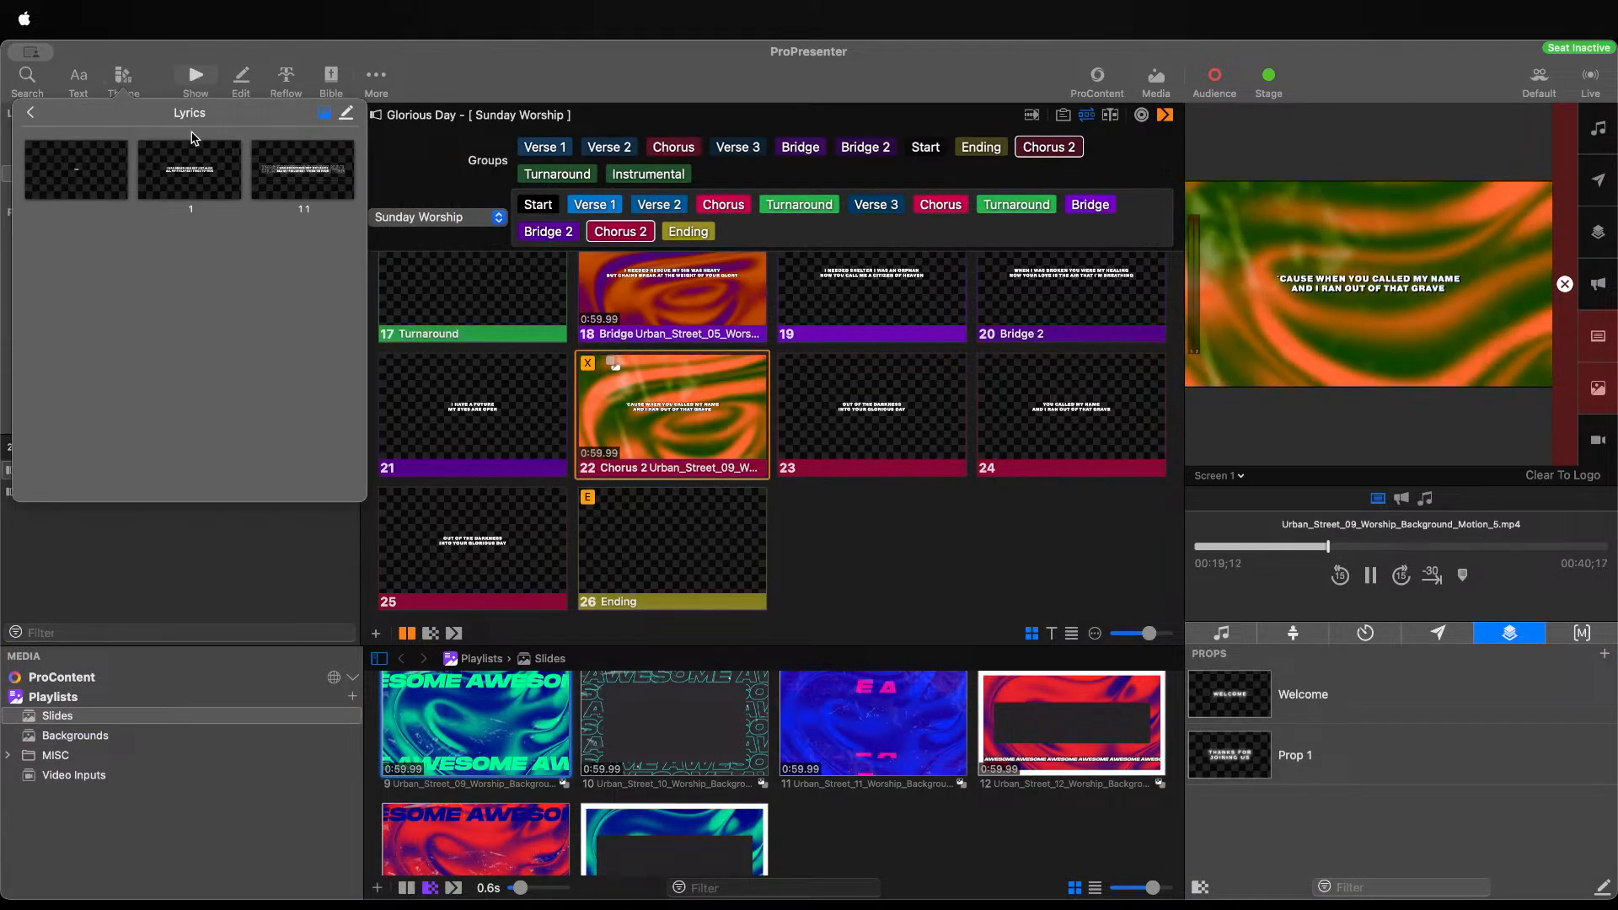
click(302, 168)
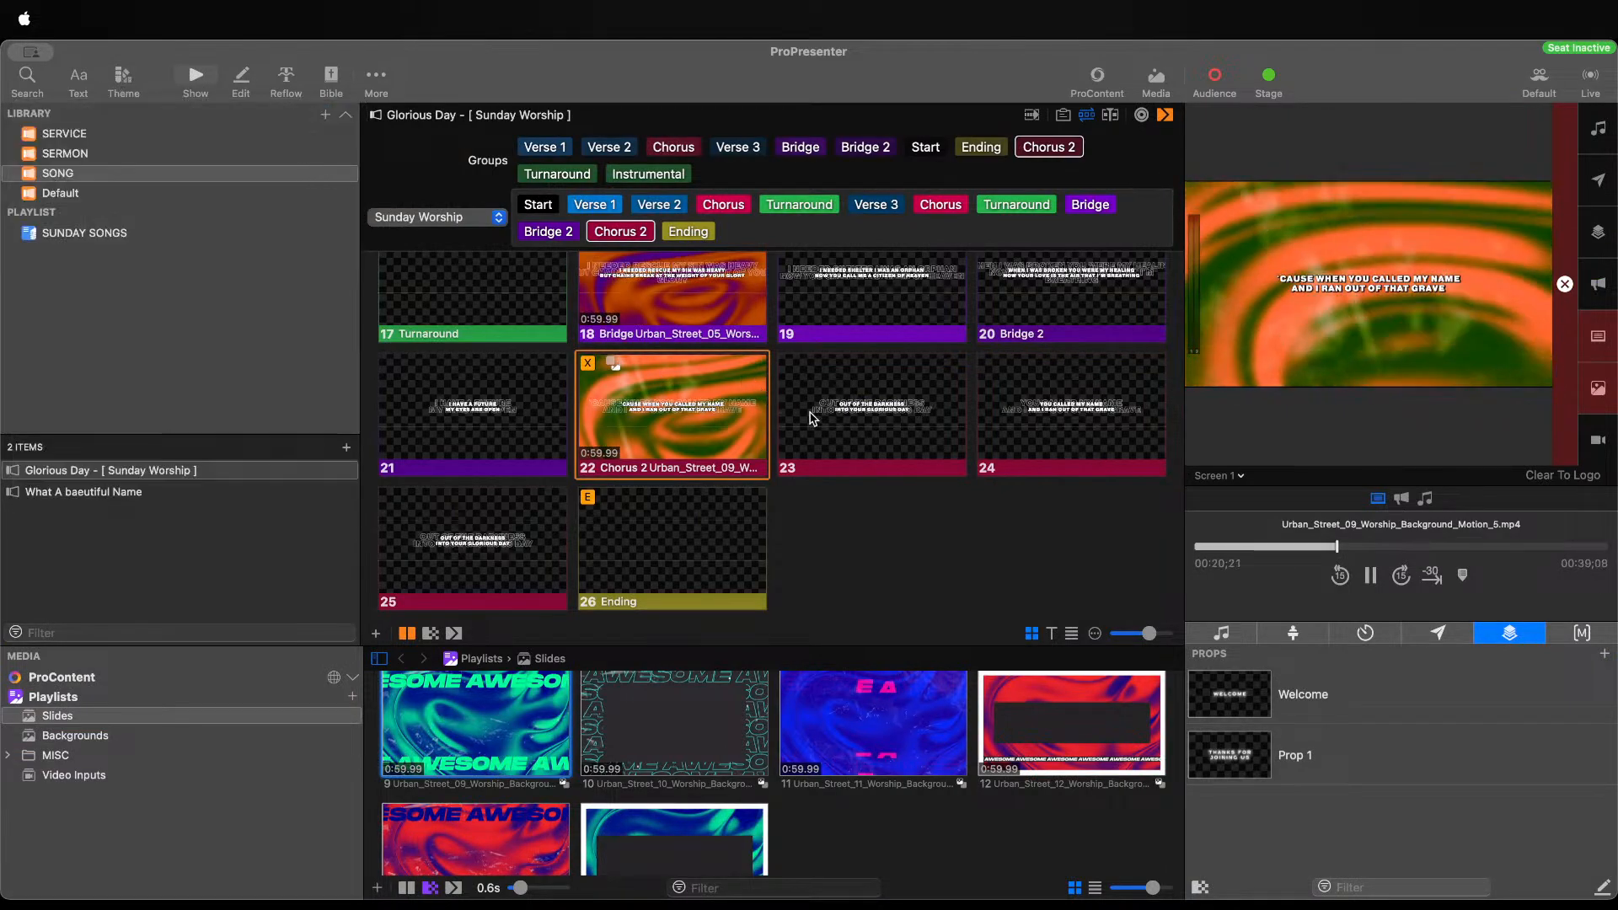
Show several Chorus 2, Bridge and Bridge 2 slides on the output to check the outlined lyrics over the motion background
click(868, 422)
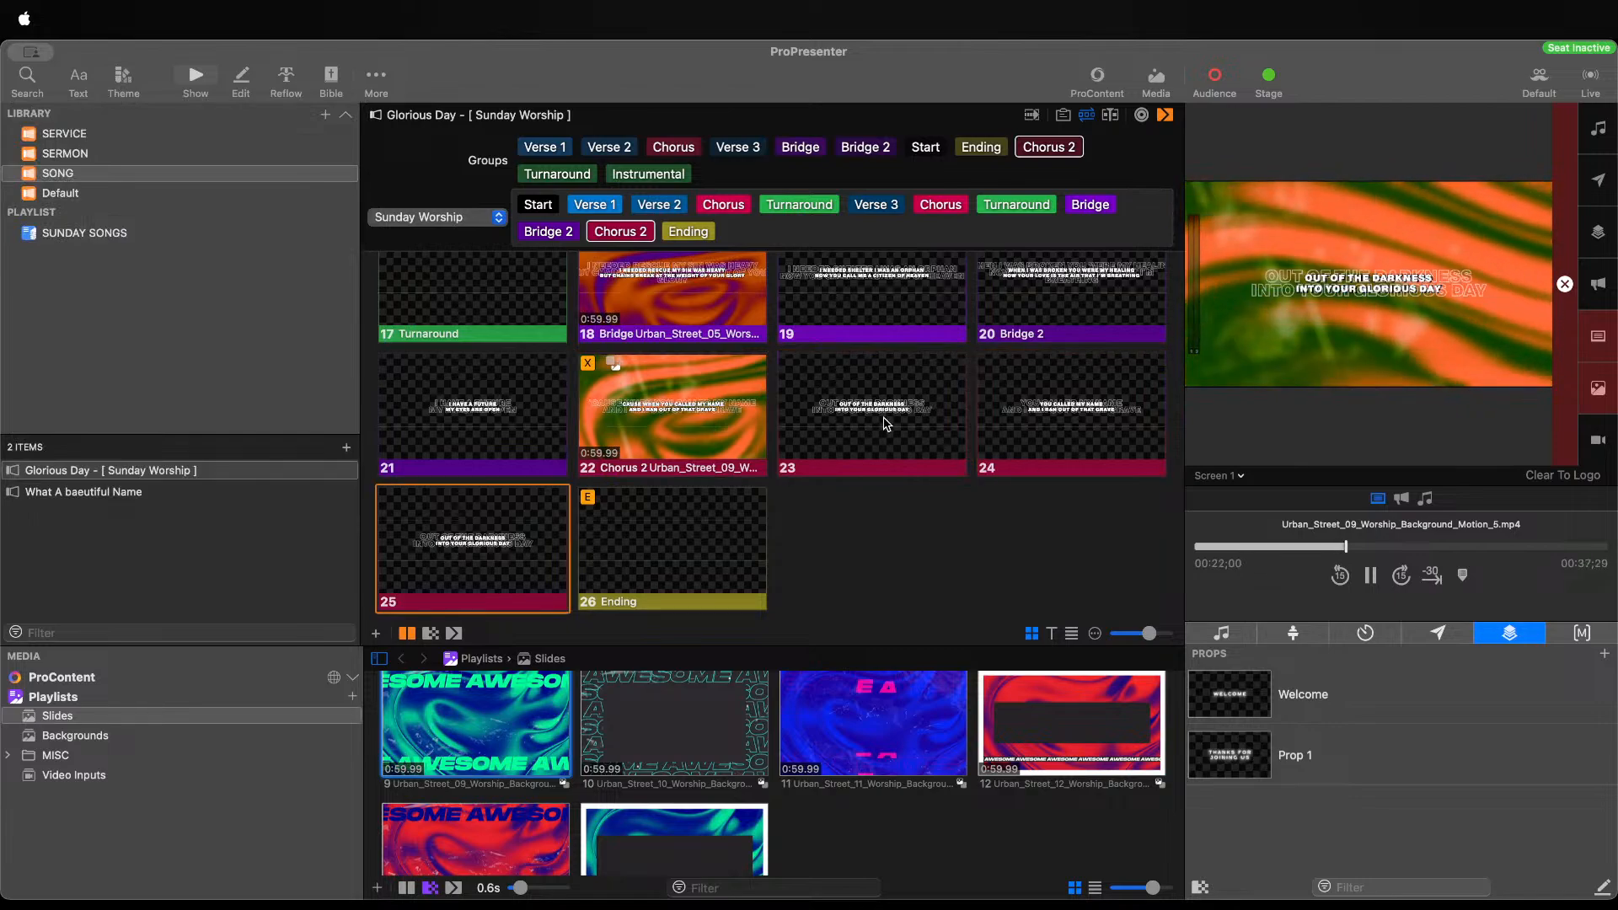
key(e)
key(n)
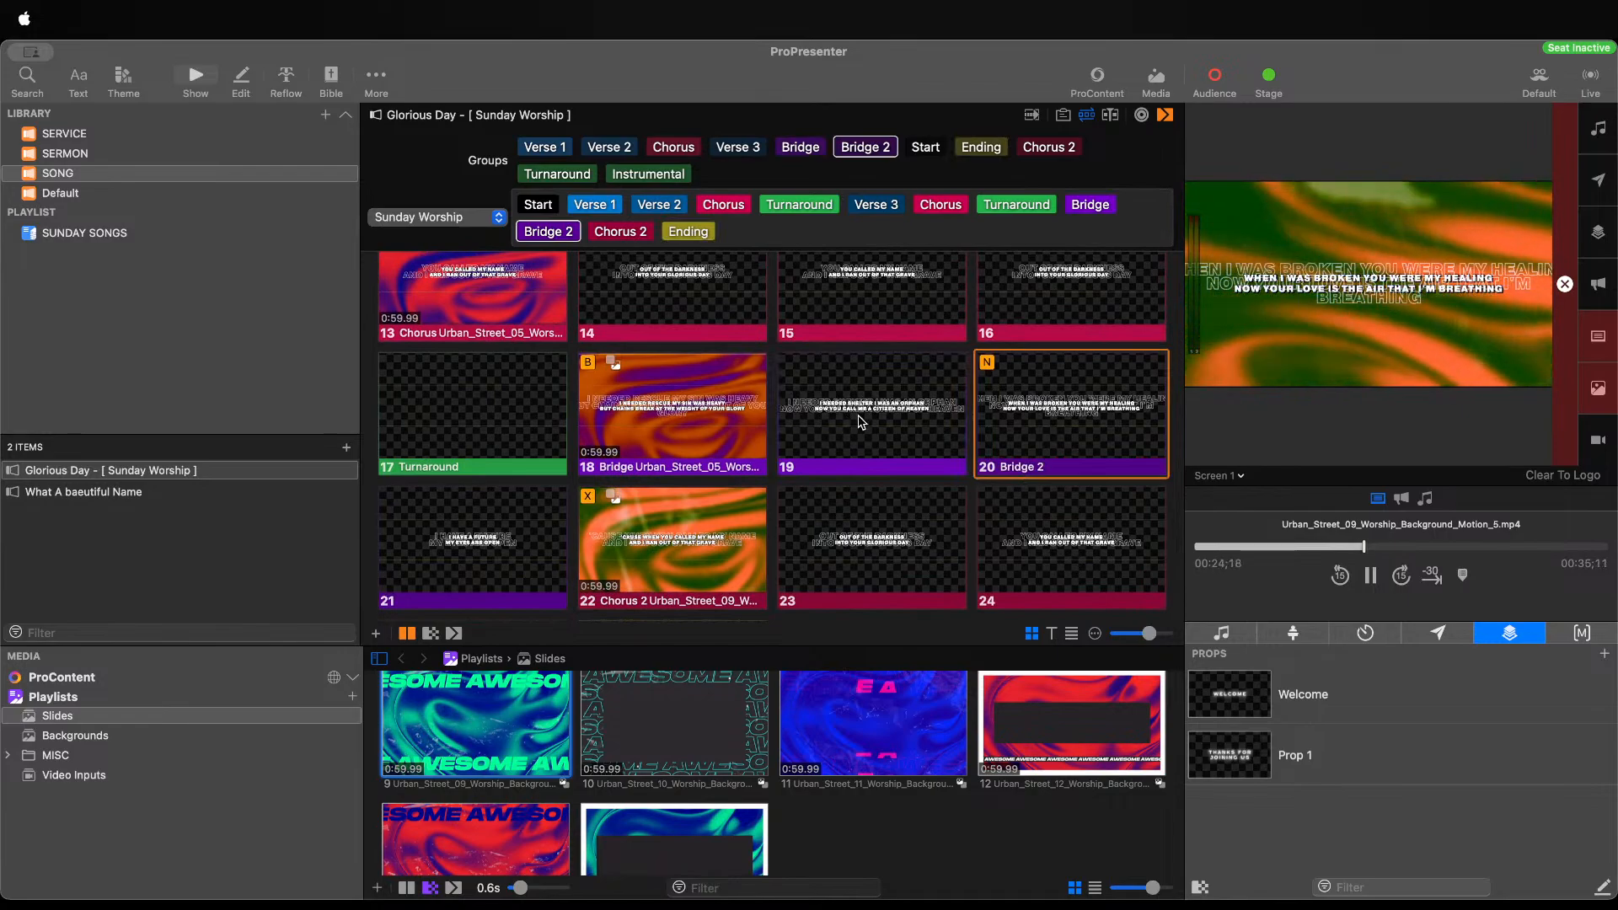
click(849, 424)
Edit the Lyrics theme slide "1 1" again, reducing the outlined text's size to 75 and lowering its stroke color's opacity
click(125, 87)
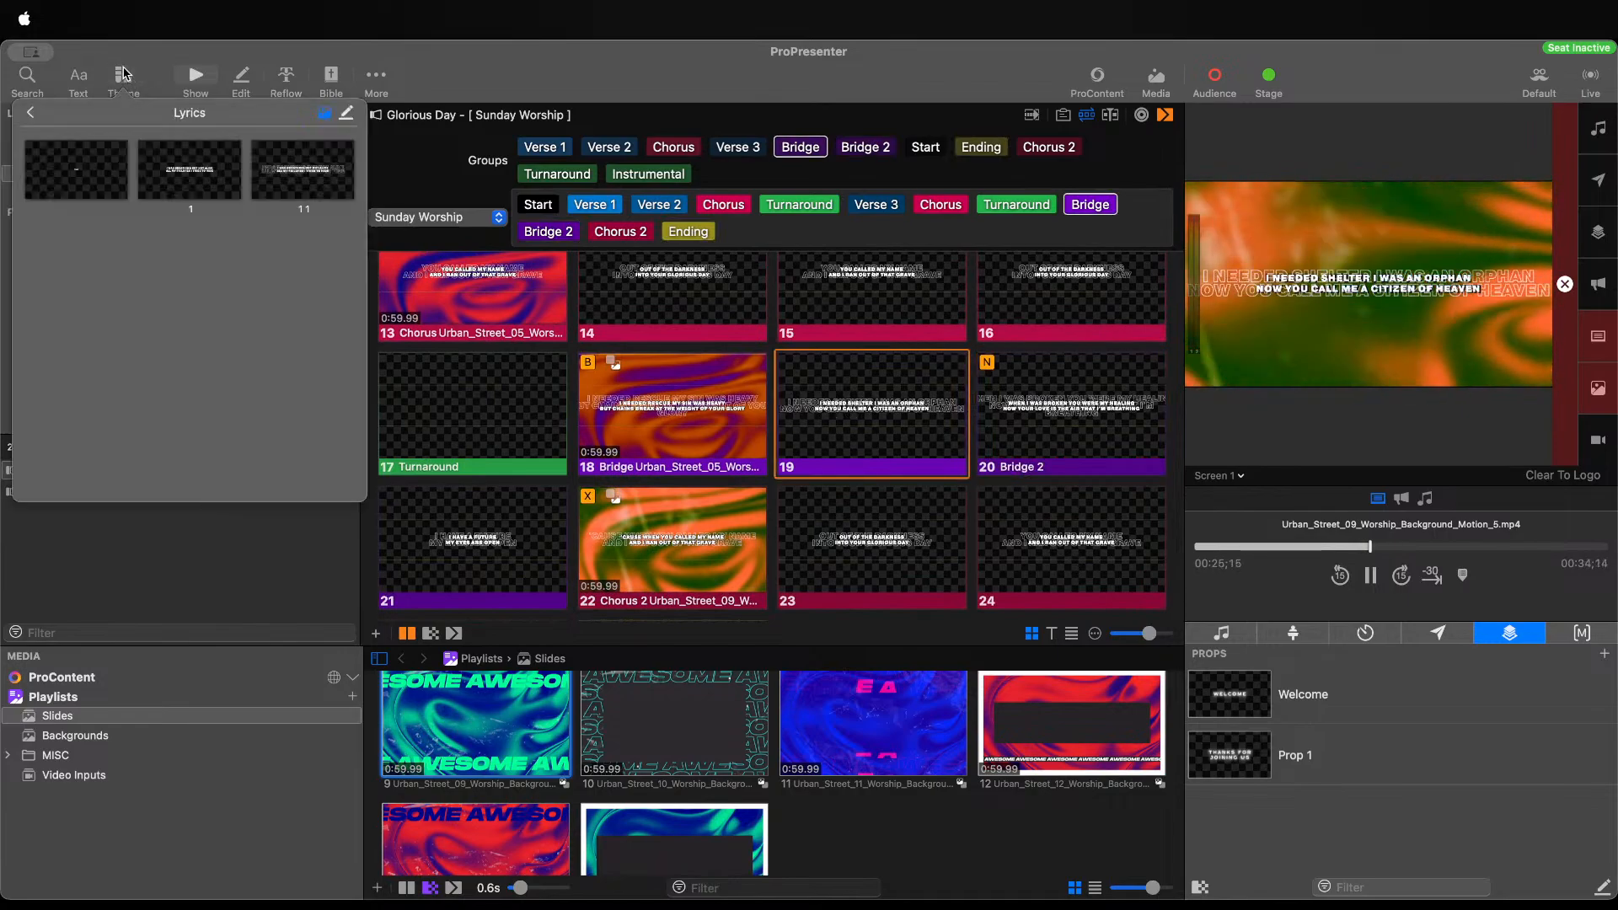
click(347, 114)
click(163, 483)
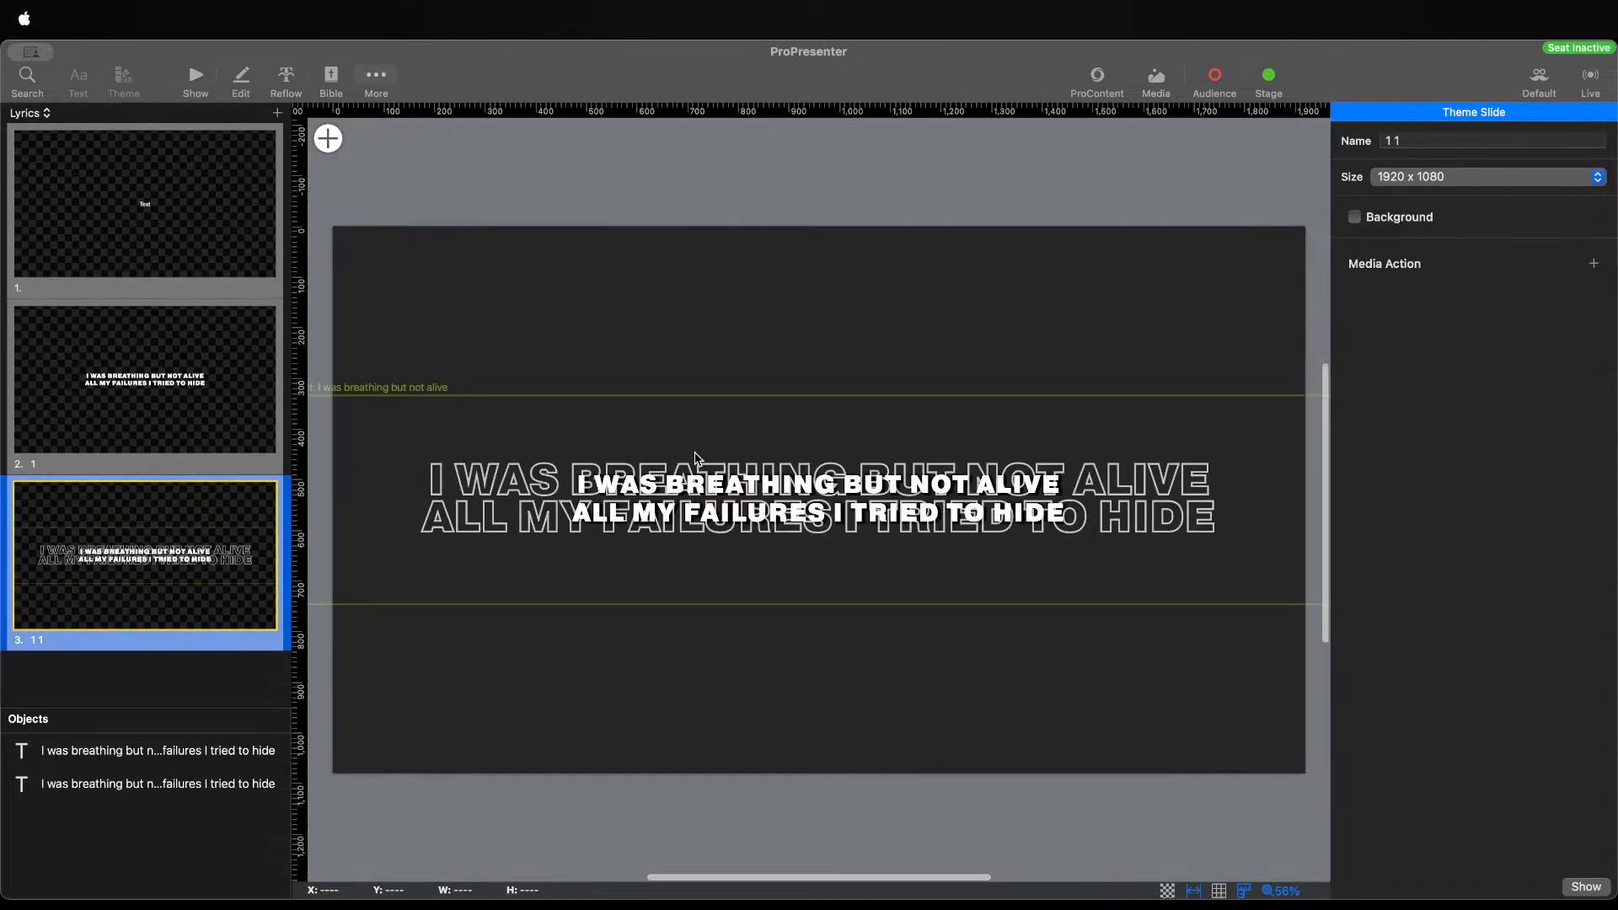
click(831, 441)
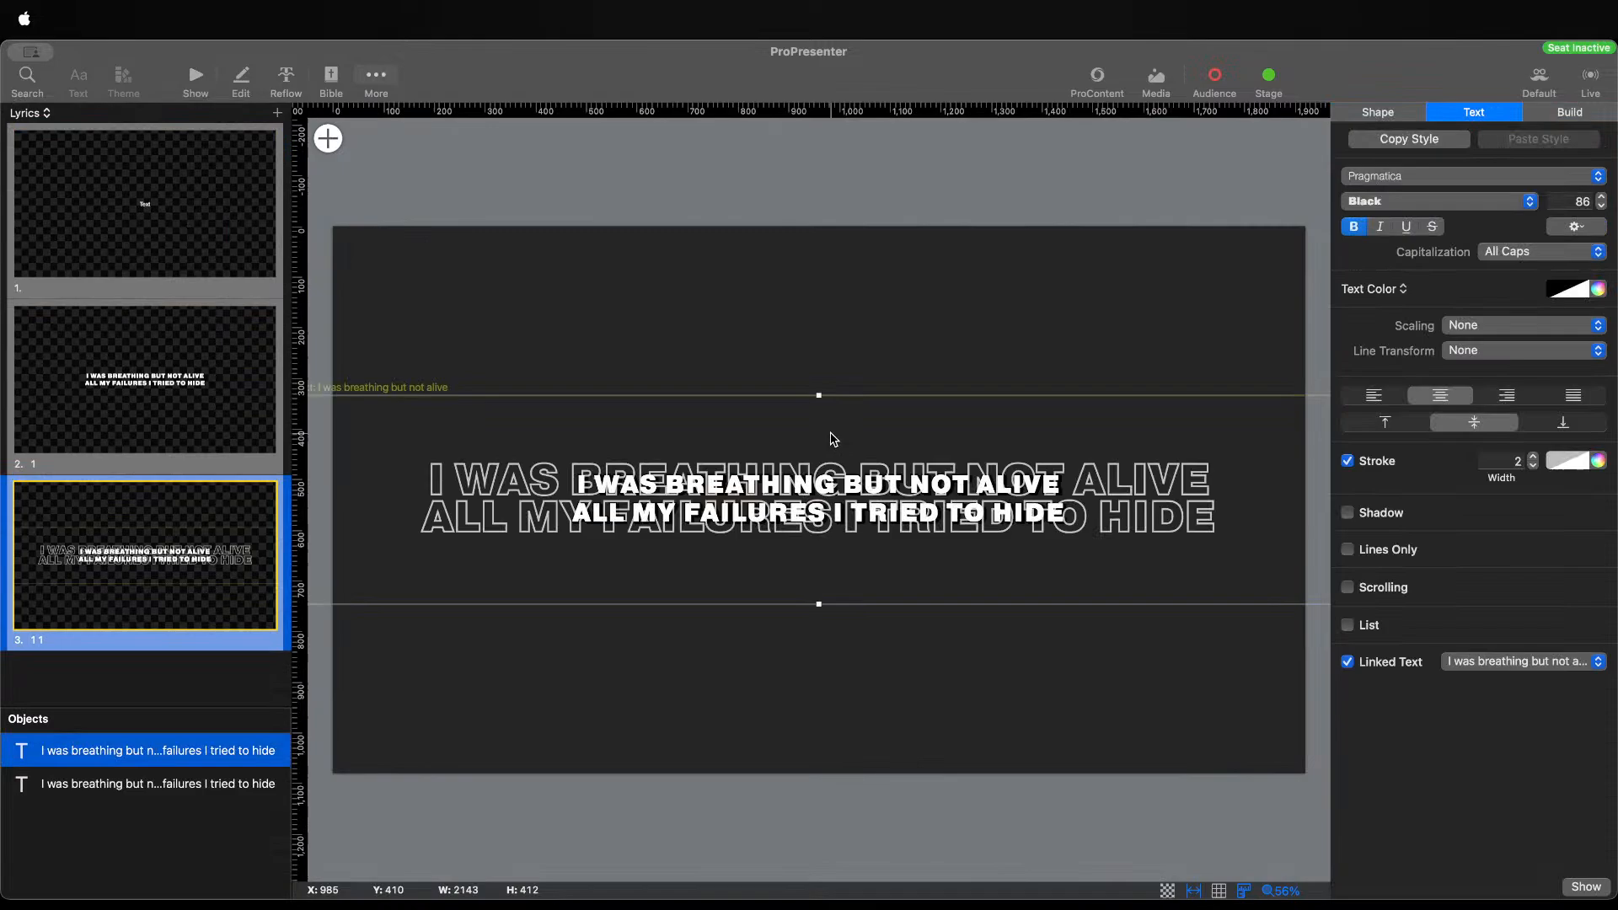
click(1602, 207)
click(1602, 206)
click(1602, 206)
click(1602, 207)
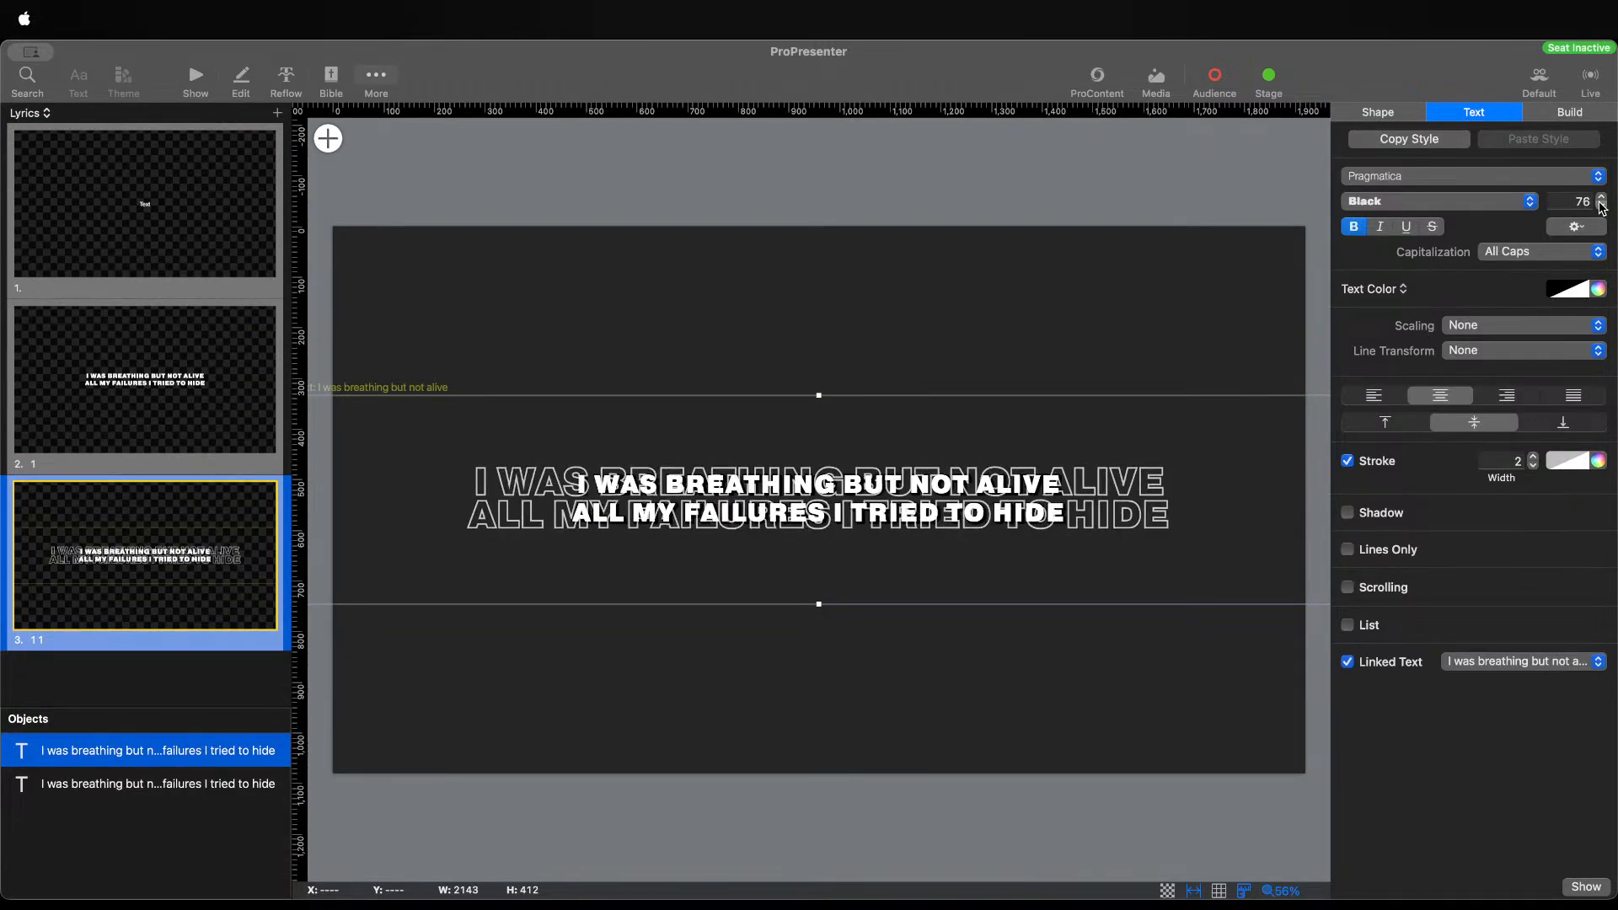
click(1602, 206)
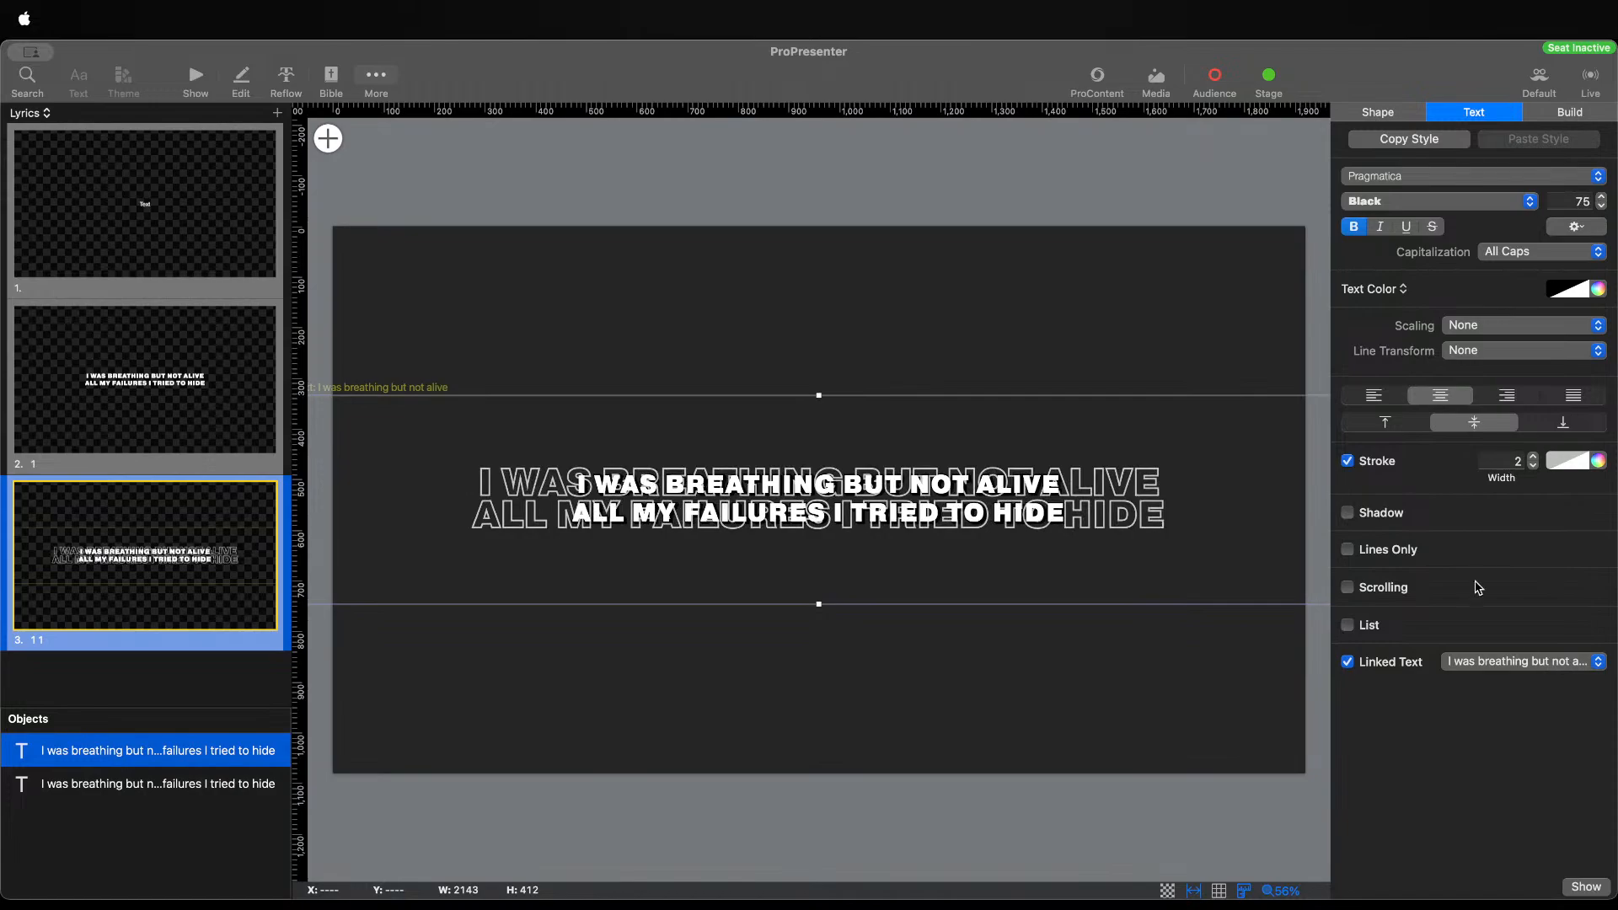
click(1598, 460)
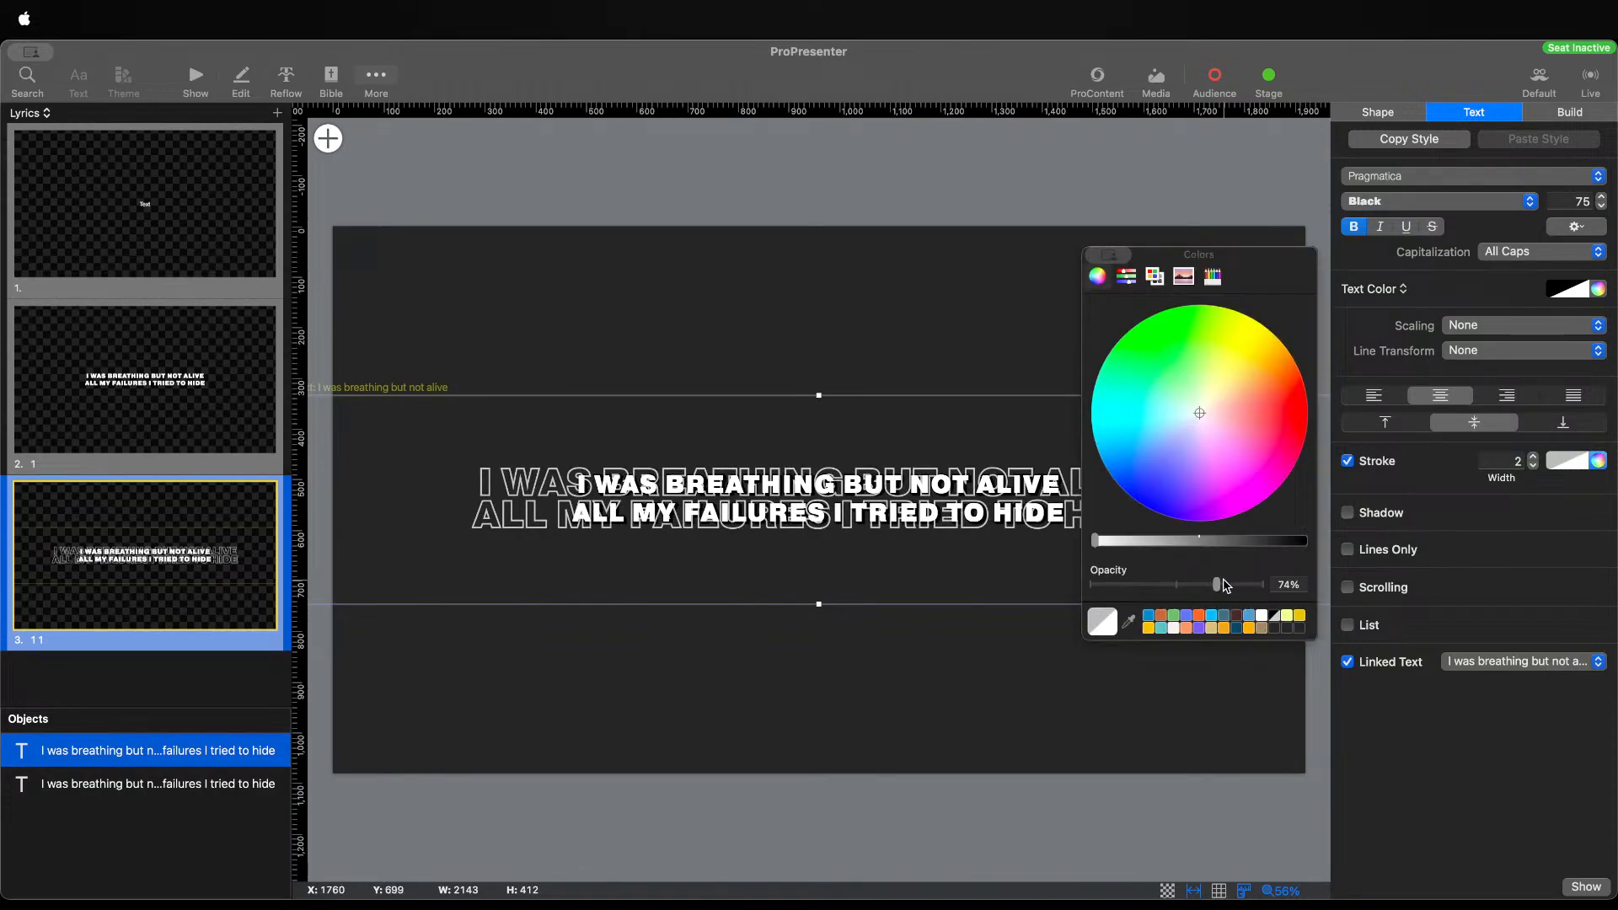
drag(1217, 587, 1174, 593)
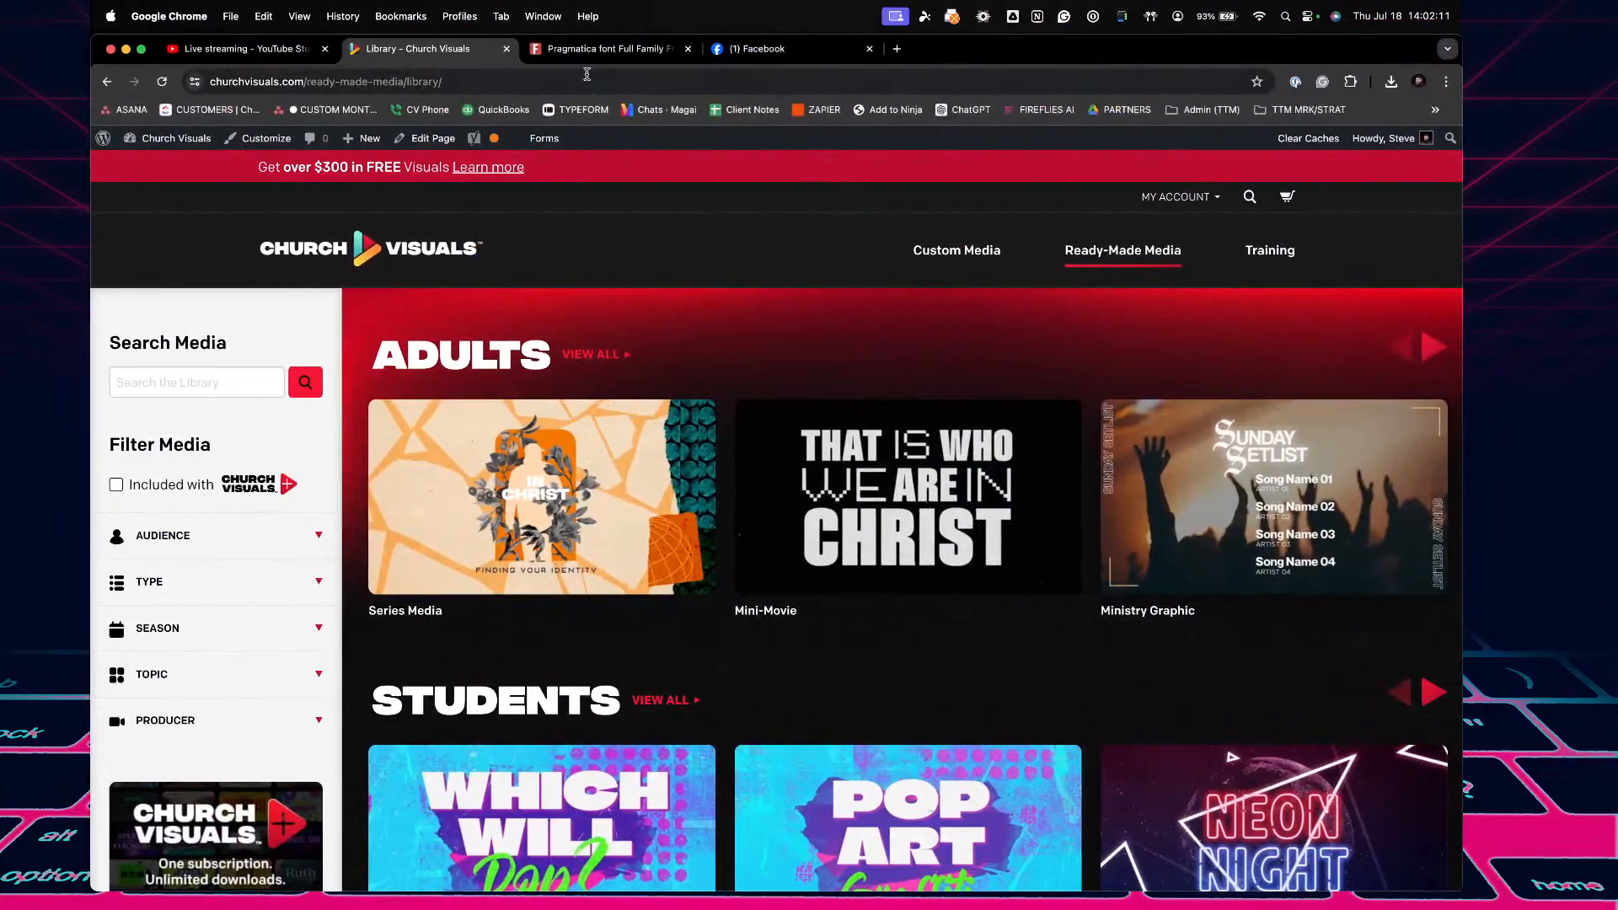
Switch to Chrome and check the ProPresenter Power Talks live stream's connection and analytics in YouTube Studio
click(253, 49)
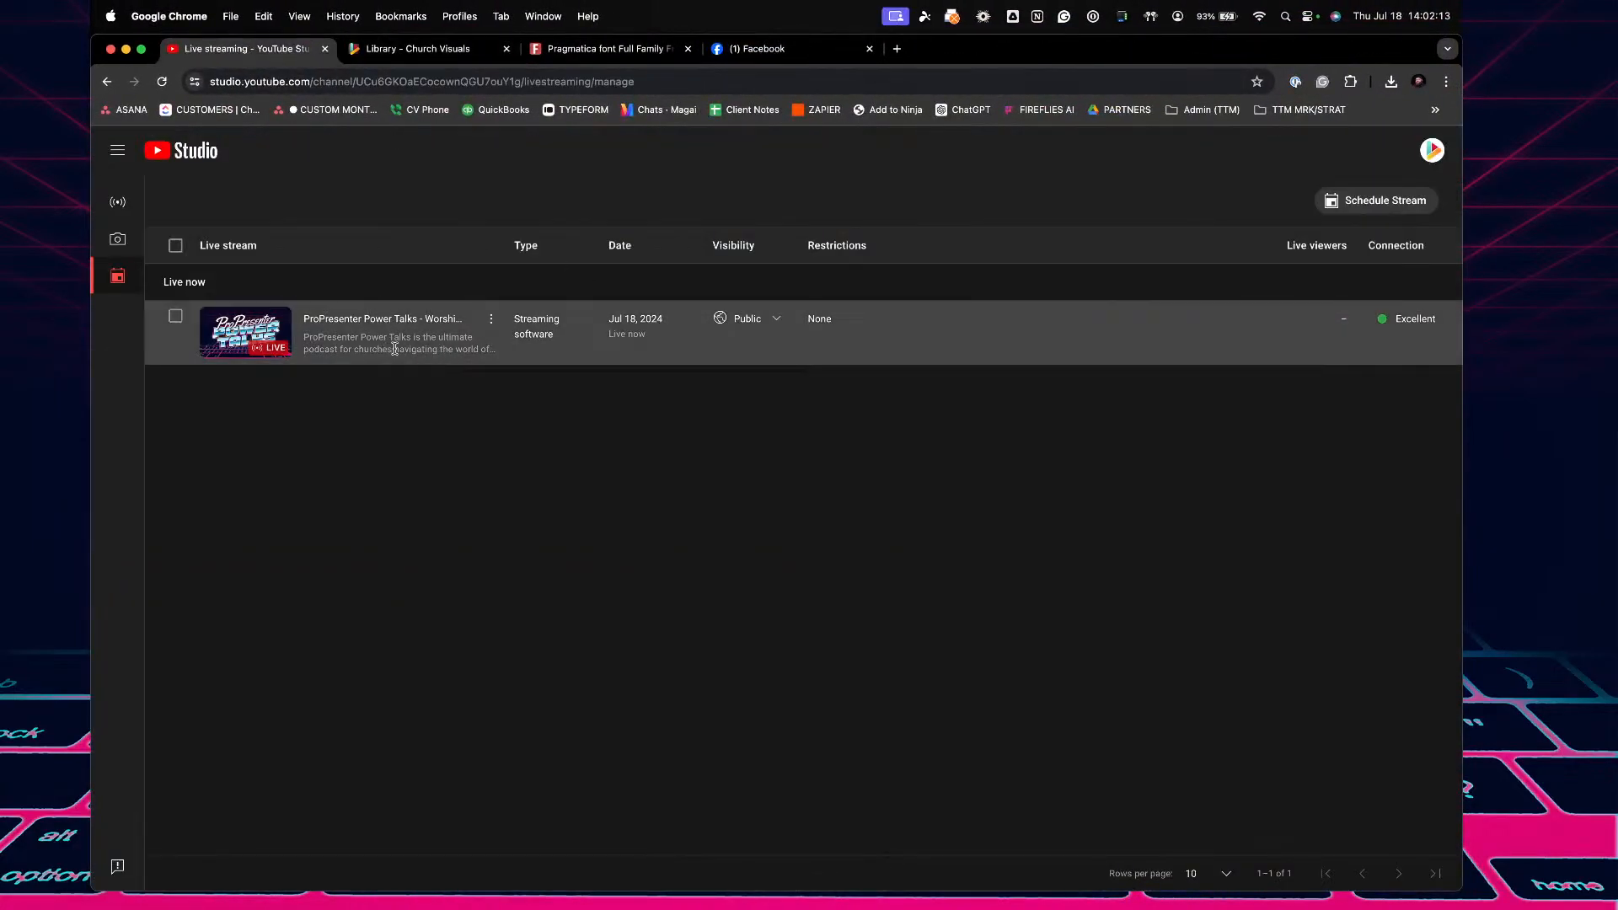
click(432, 321)
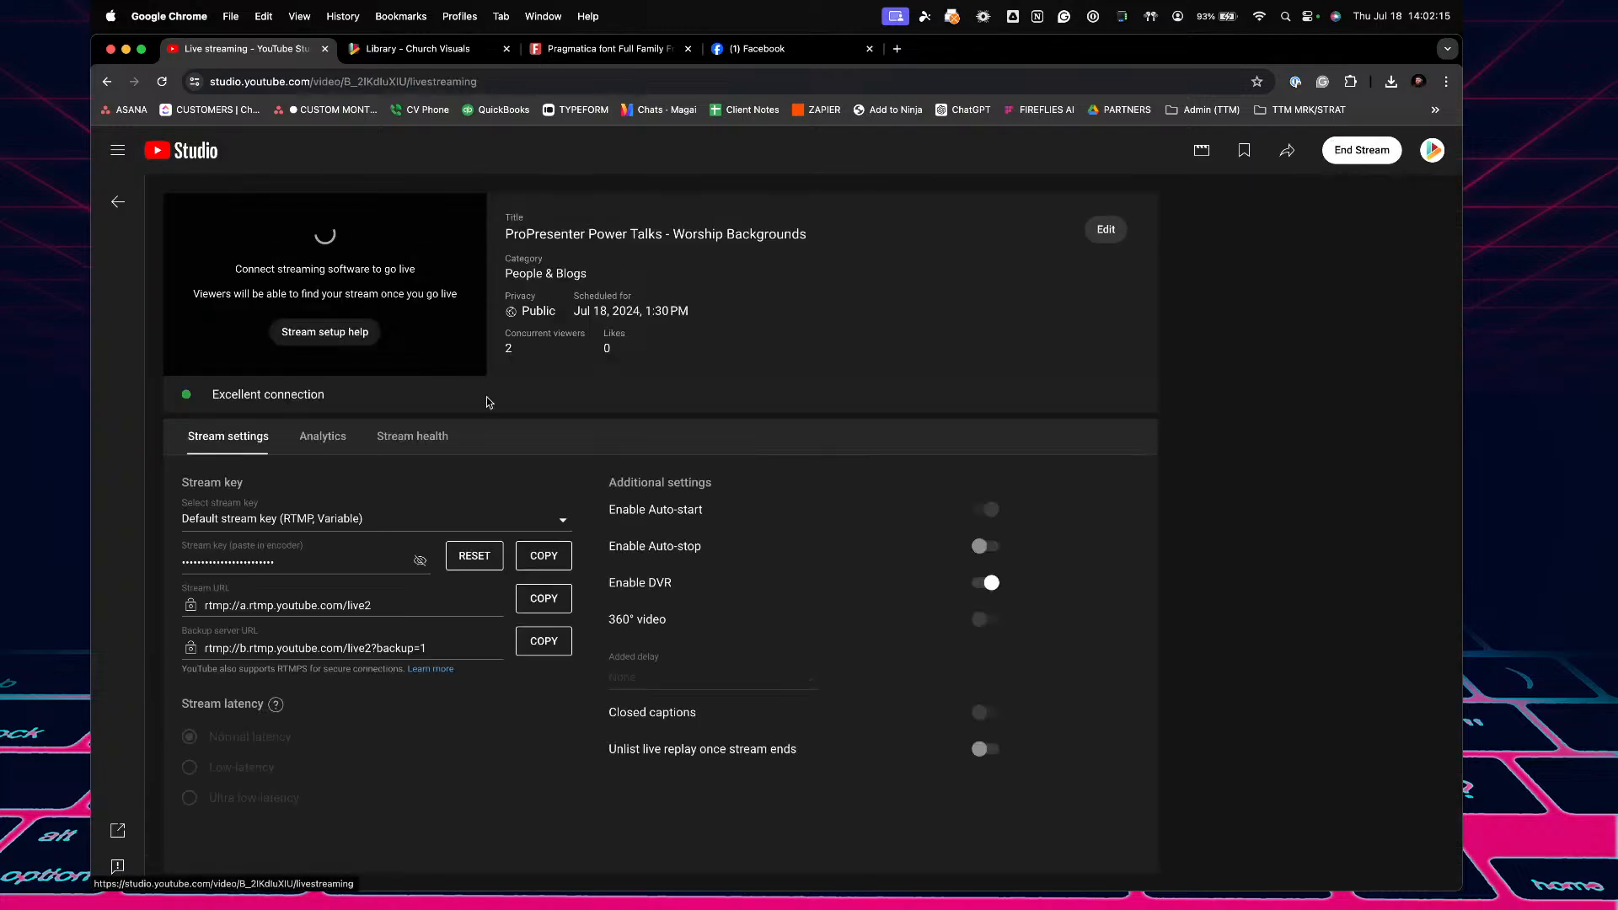
key(ctrl+Left)
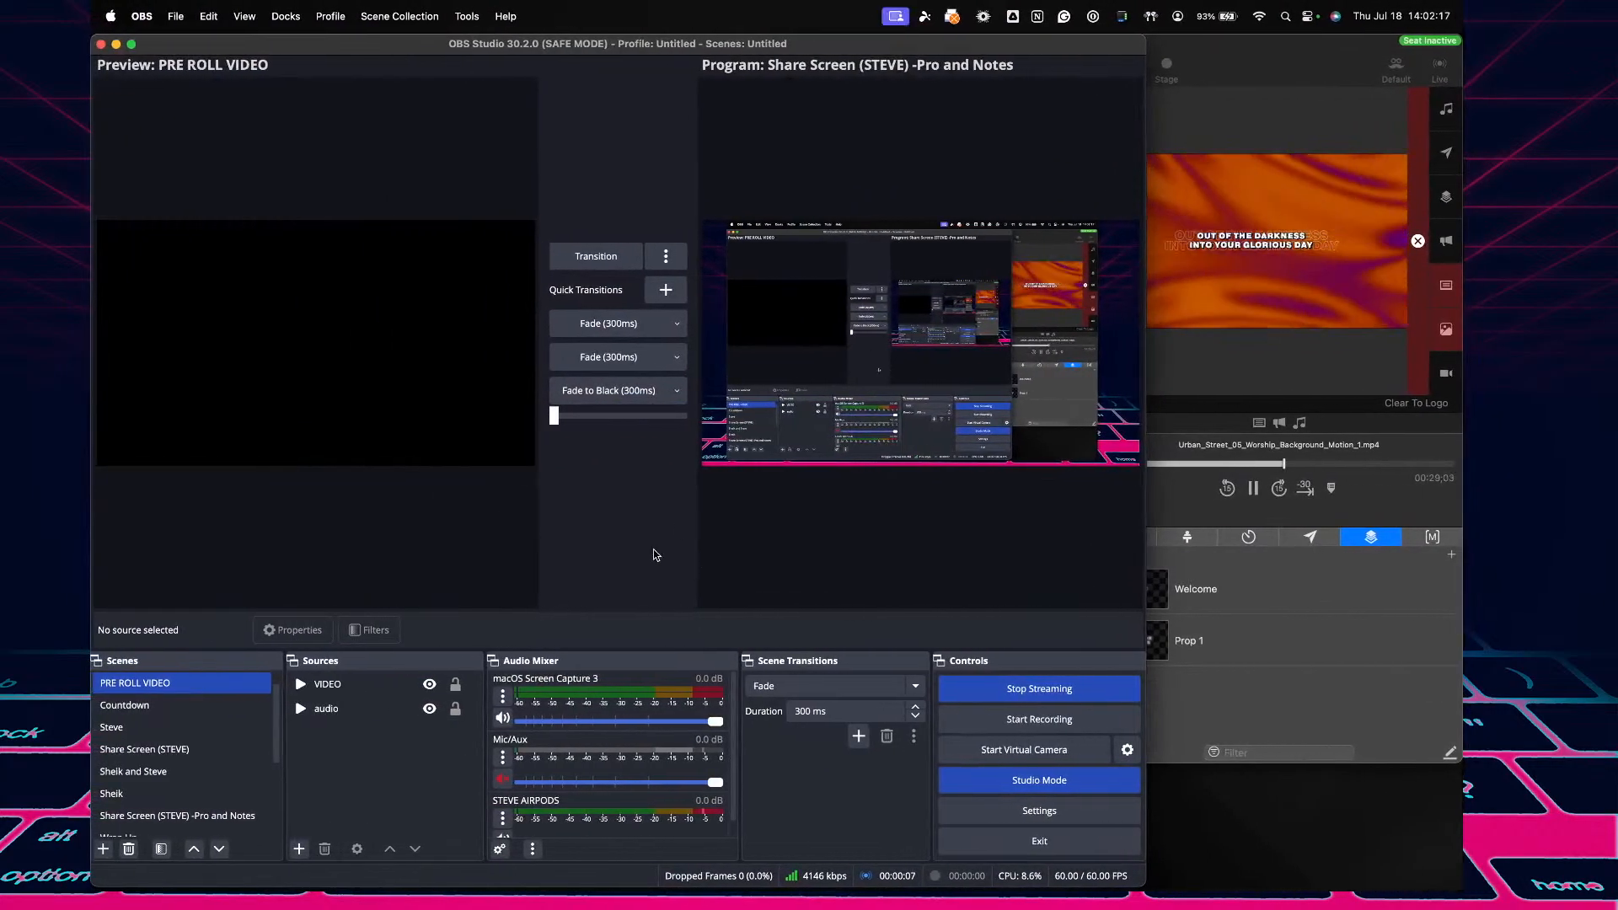
key(ctrl+Right)
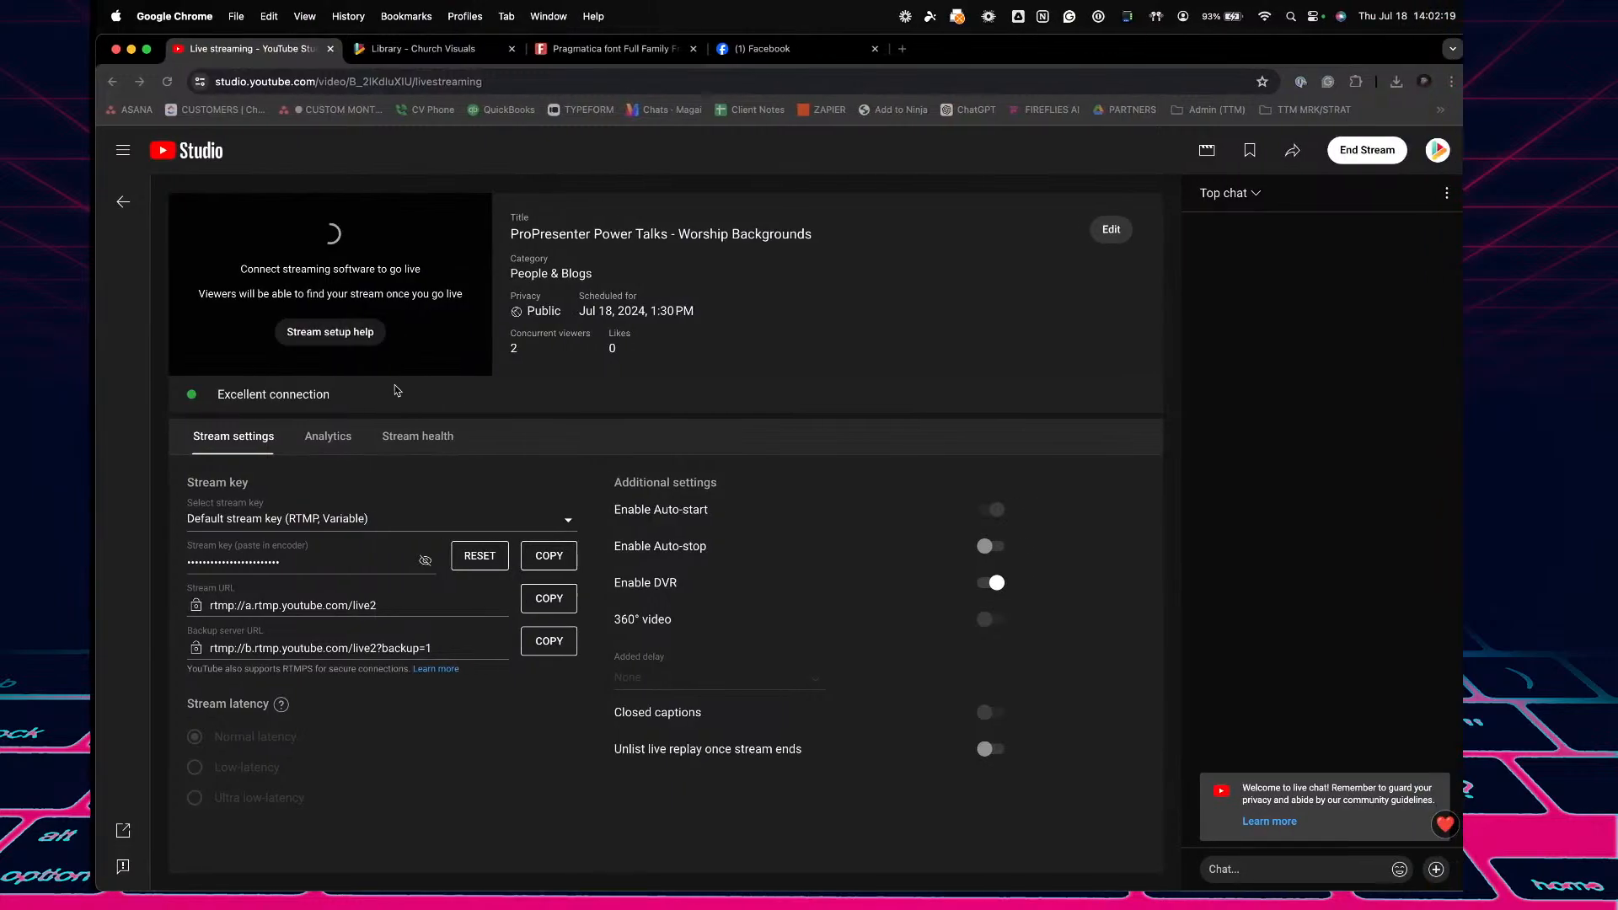
click(323, 436)
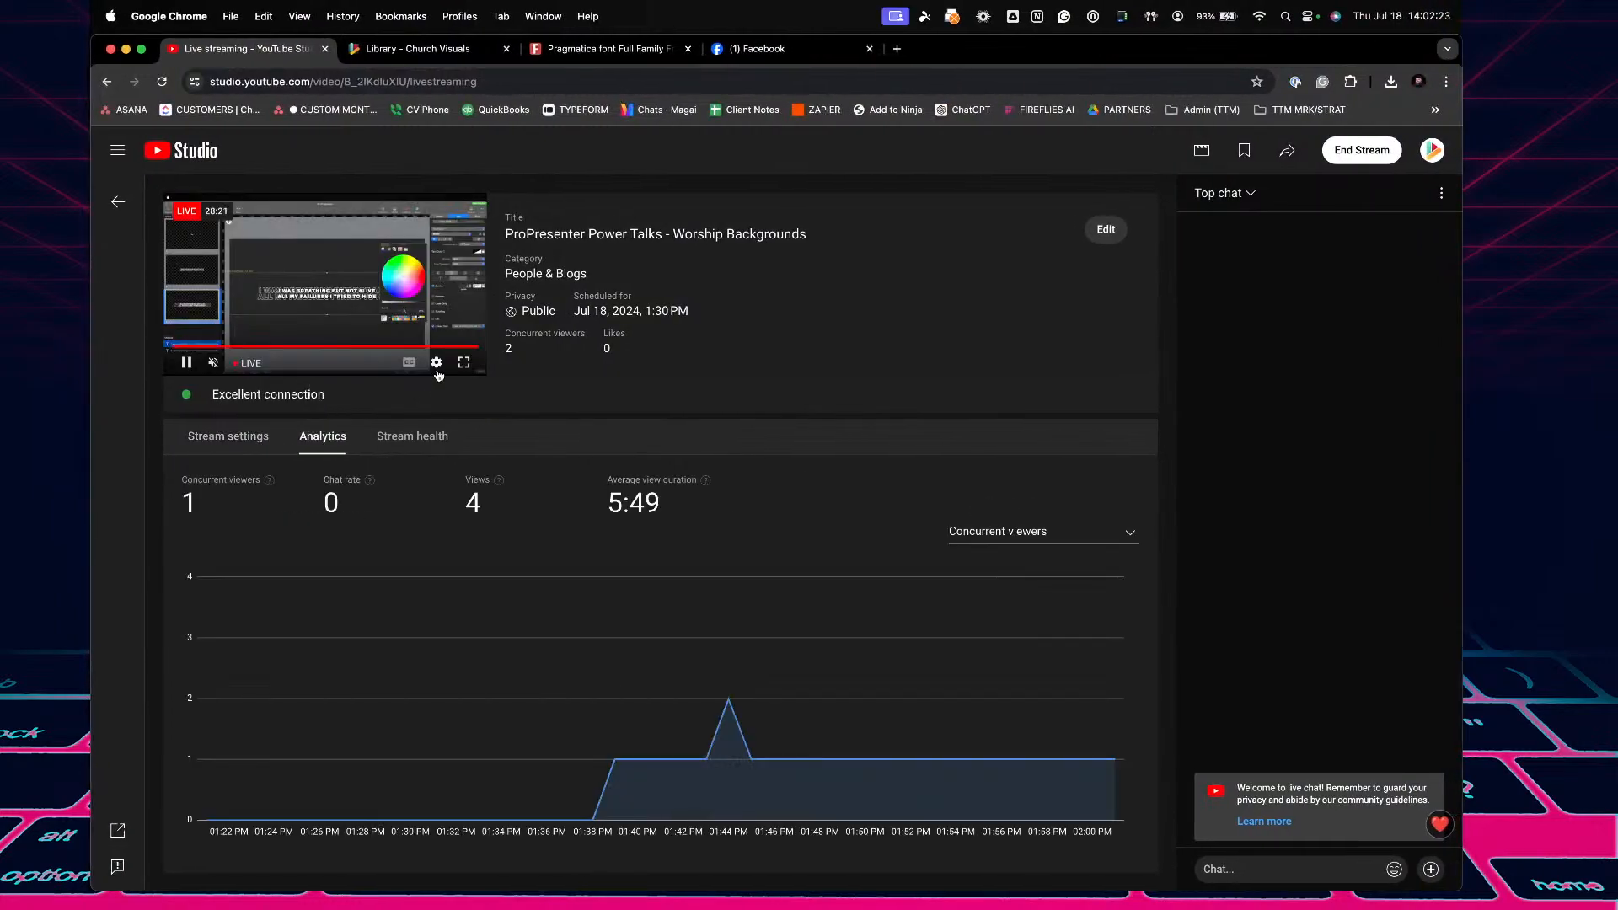
Switch to OBS and transition the program output to the plain Share Screen scene, the one without Pro and Notes
key(ctrl+Left)
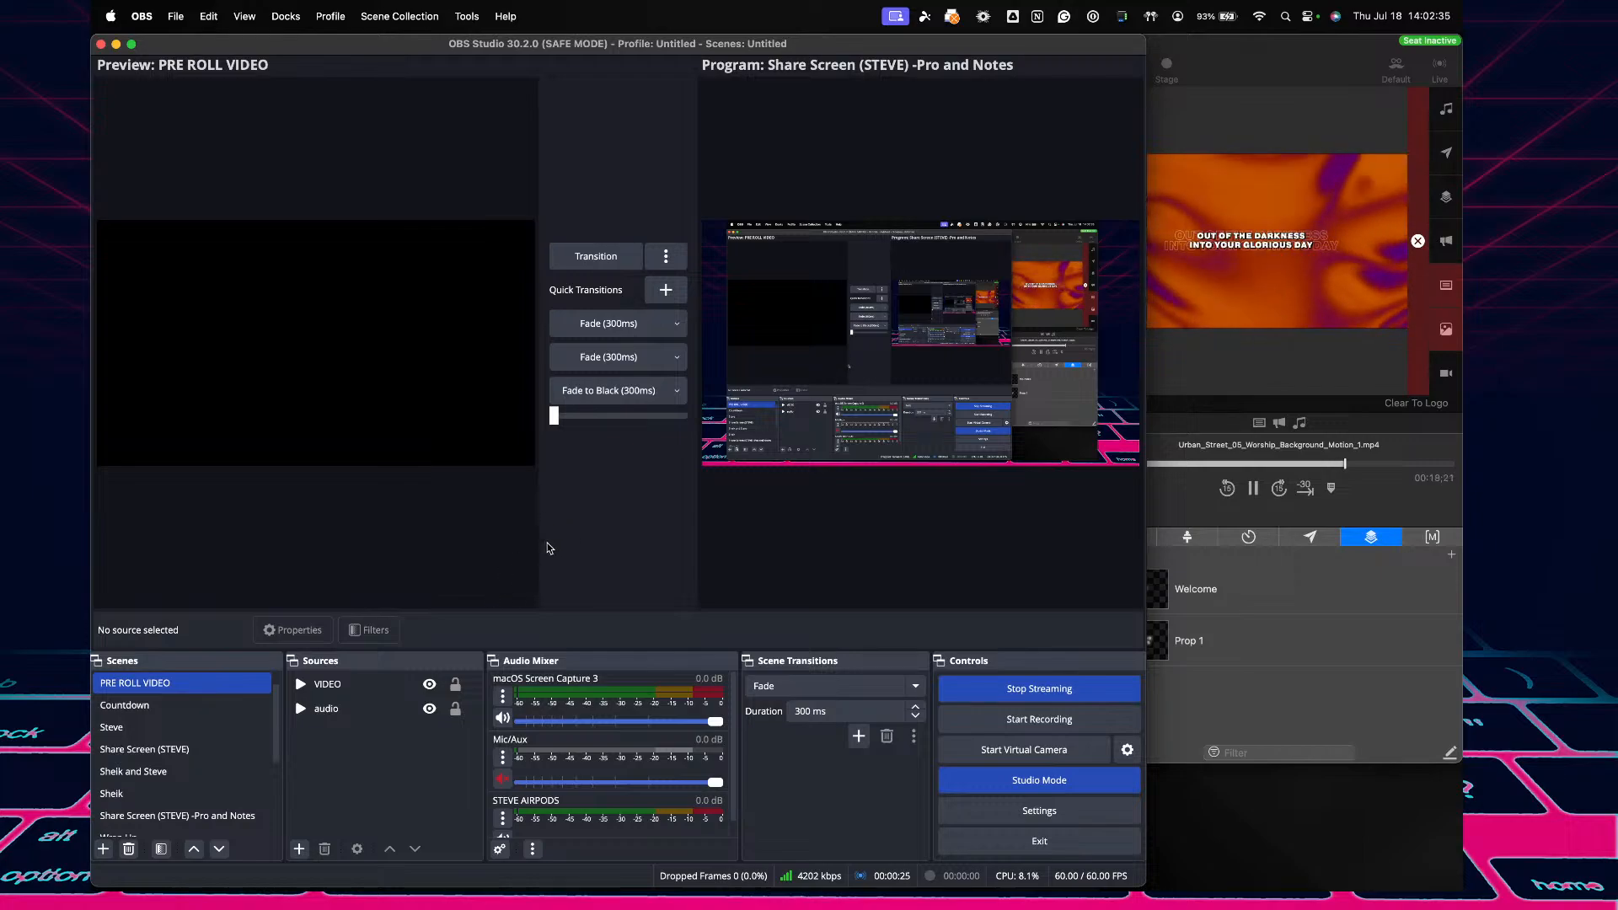
click(172, 749)
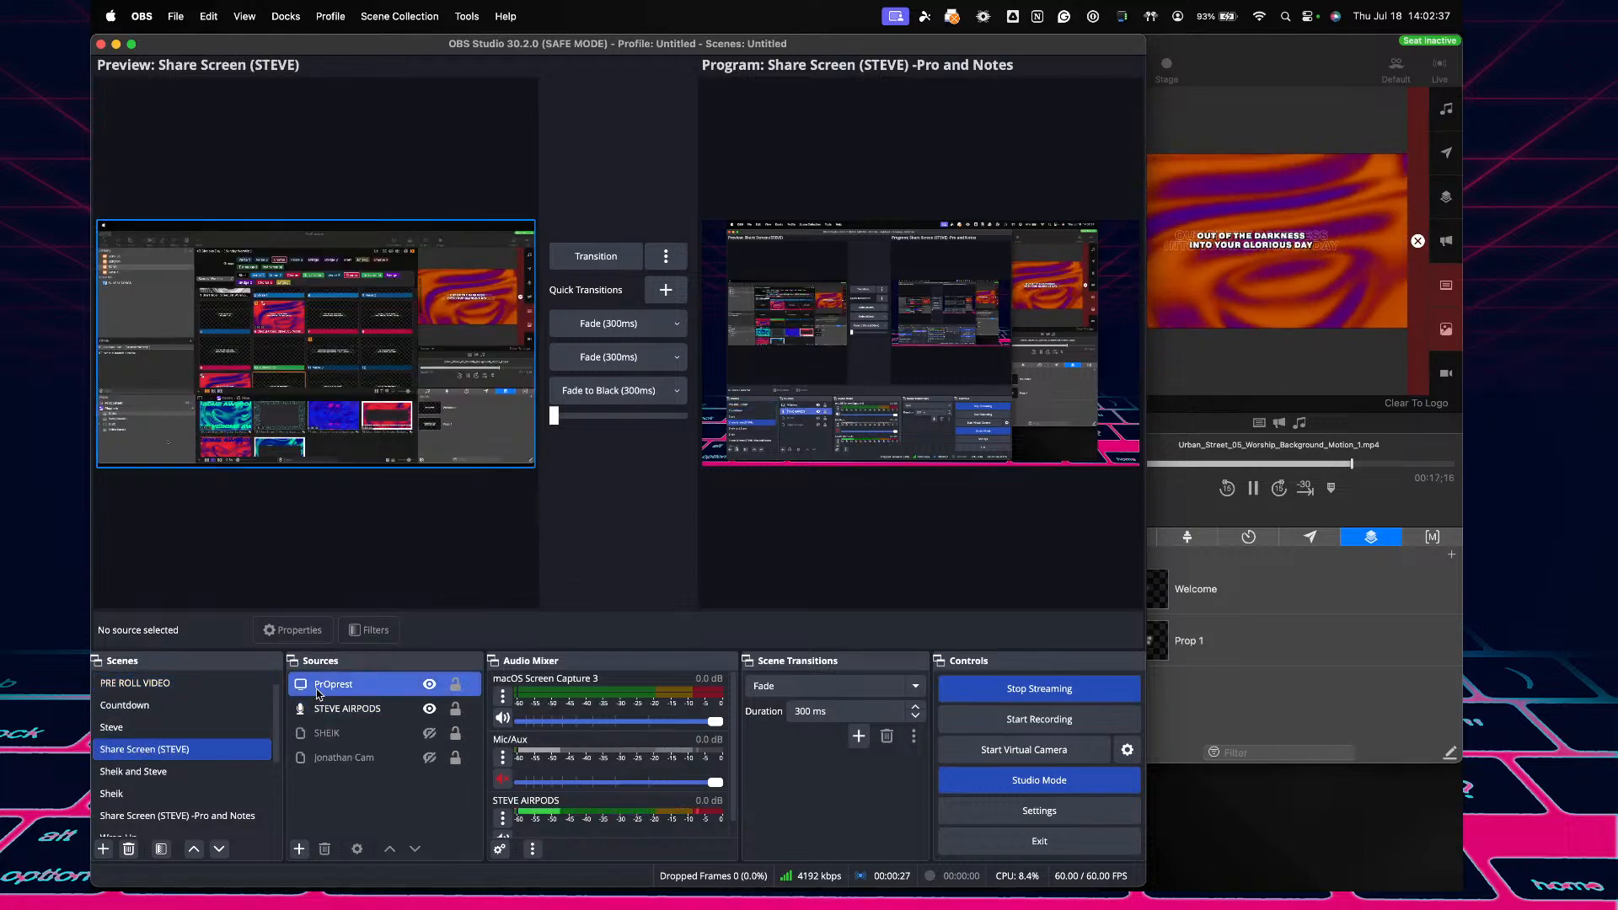
click(593, 264)
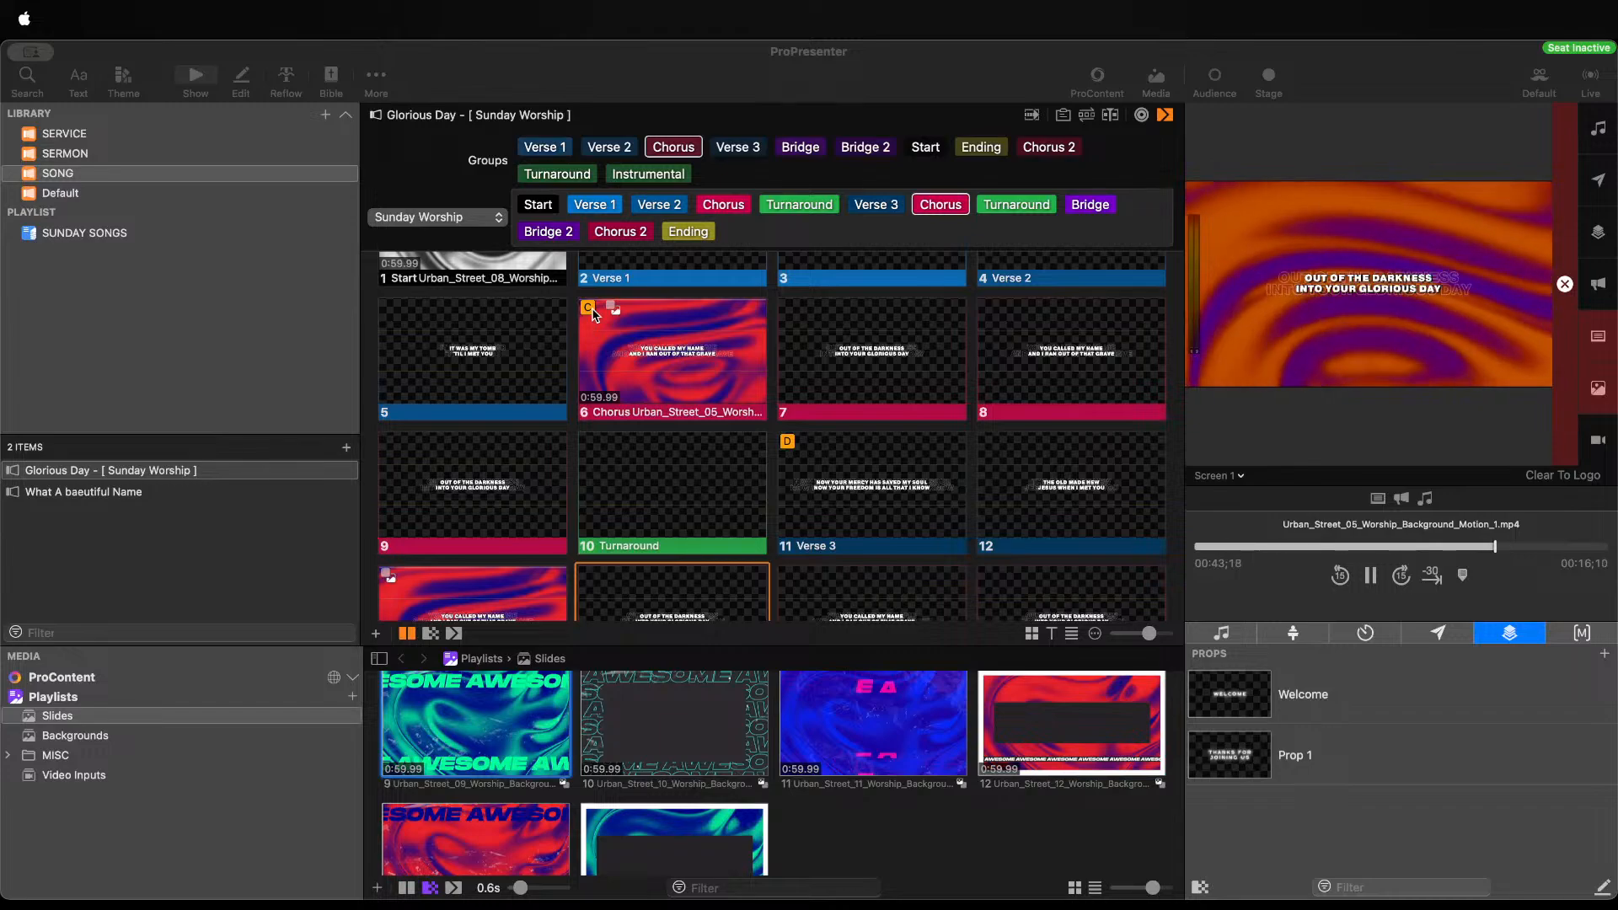